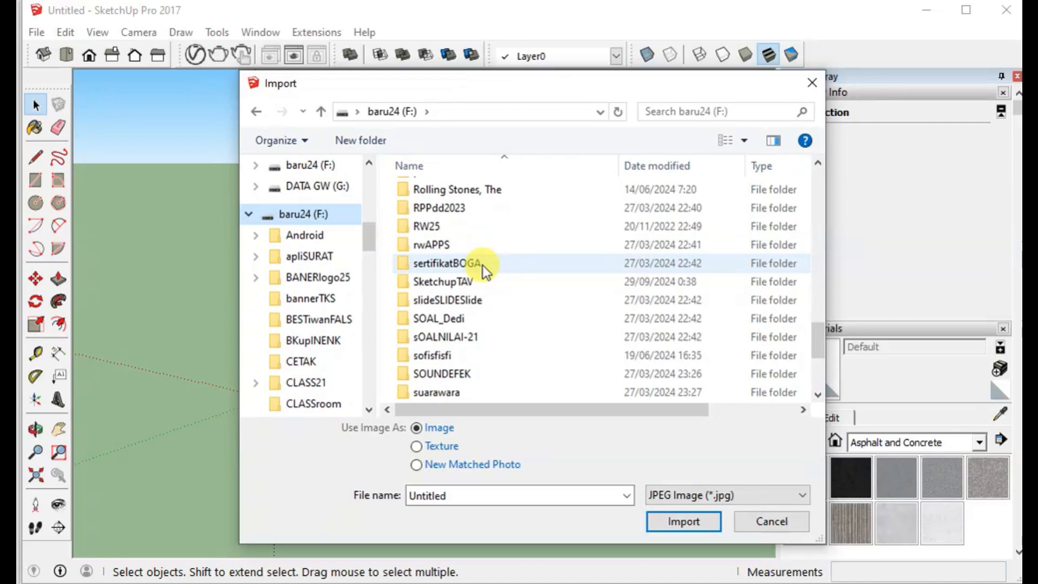
Open the SketchupTAV folder on drive F: for the import and filter the files to Portable Network Graphics (*.png)
{"action": "scroll", "coordinate": [482, 265], "scroll_direction": "down", "scroll_amount": 1}
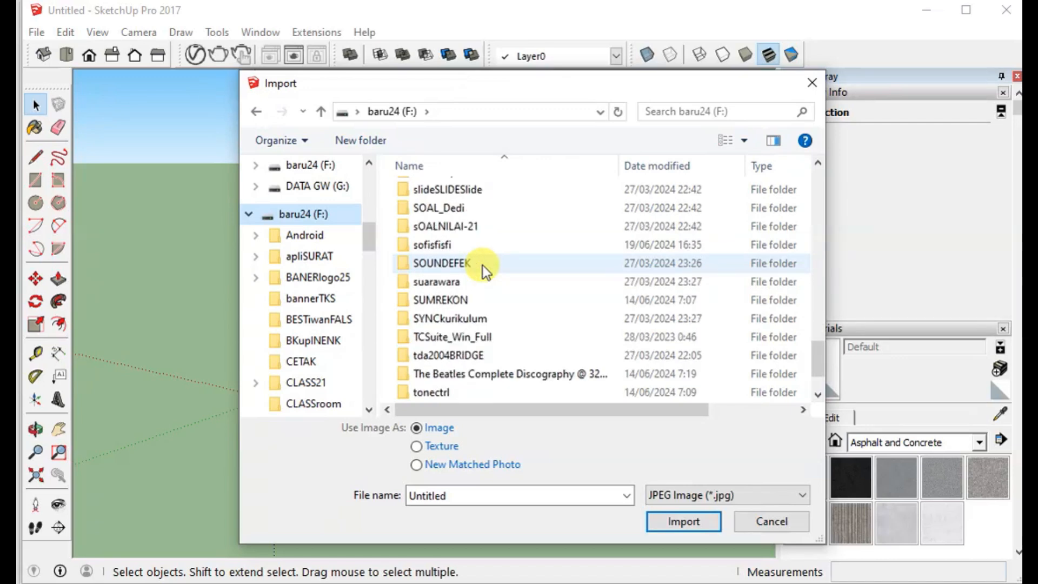
{"action": "scroll", "coordinate": [482, 265], "scroll_direction": "down", "scroll_amount": 1}
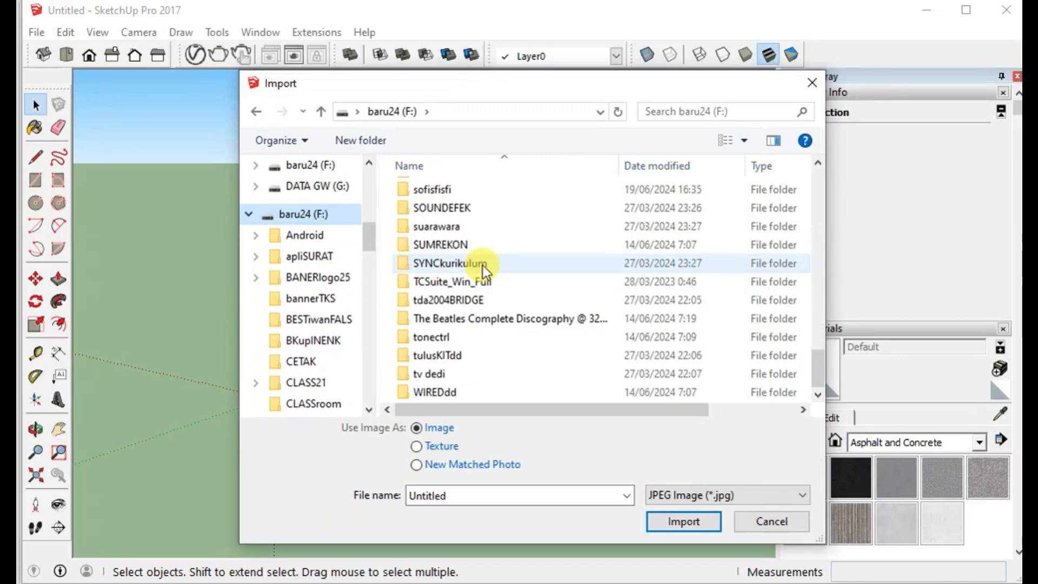
{"action": "scroll", "coordinate": [482, 265], "scroll_direction": "up", "scroll_amount": 1}
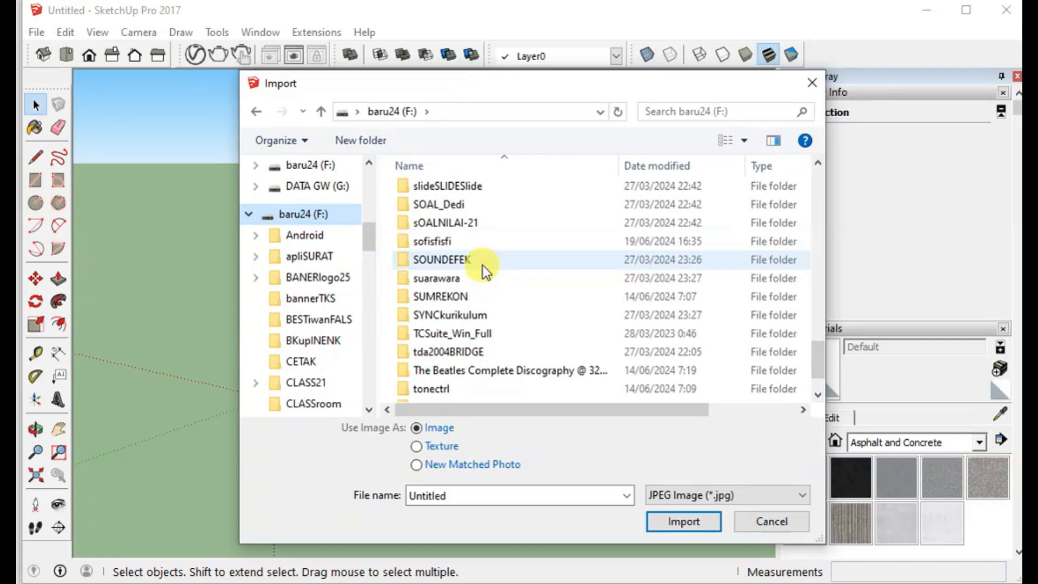
{"action": "scroll", "coordinate": [482, 264], "scroll_direction": "up", "scroll_amount": 1}
{"action": "double_click", "coordinate": [449, 223]}
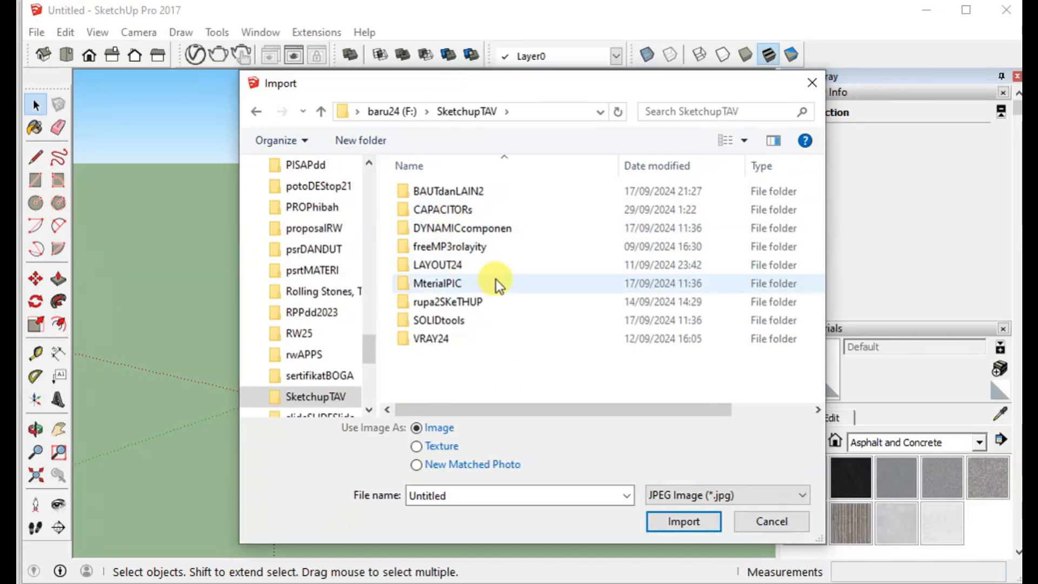
{"action": "left_click", "coordinate": [803, 496]}
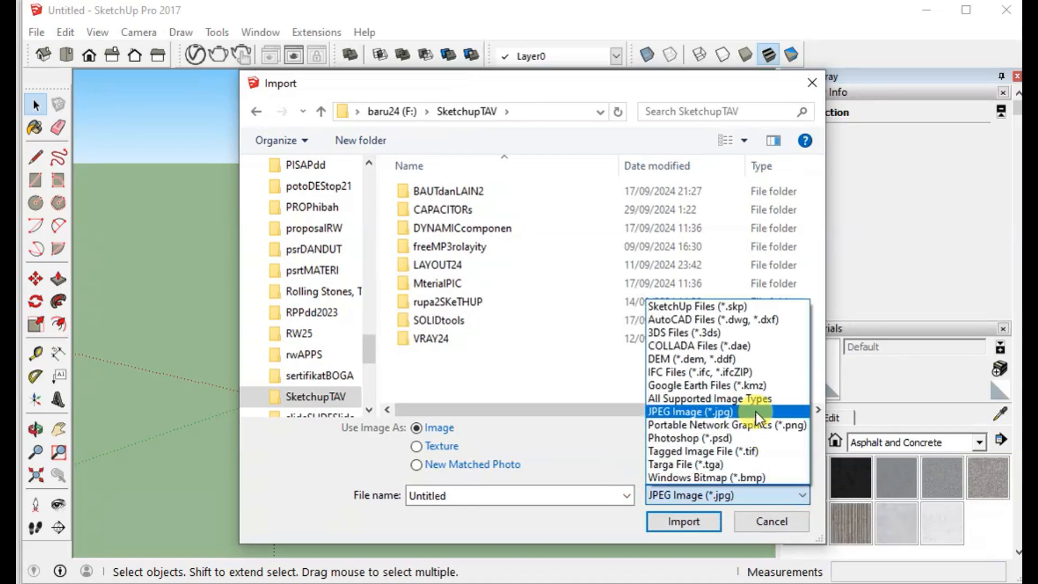
{"action": "left_click", "coordinate": [754, 426]}
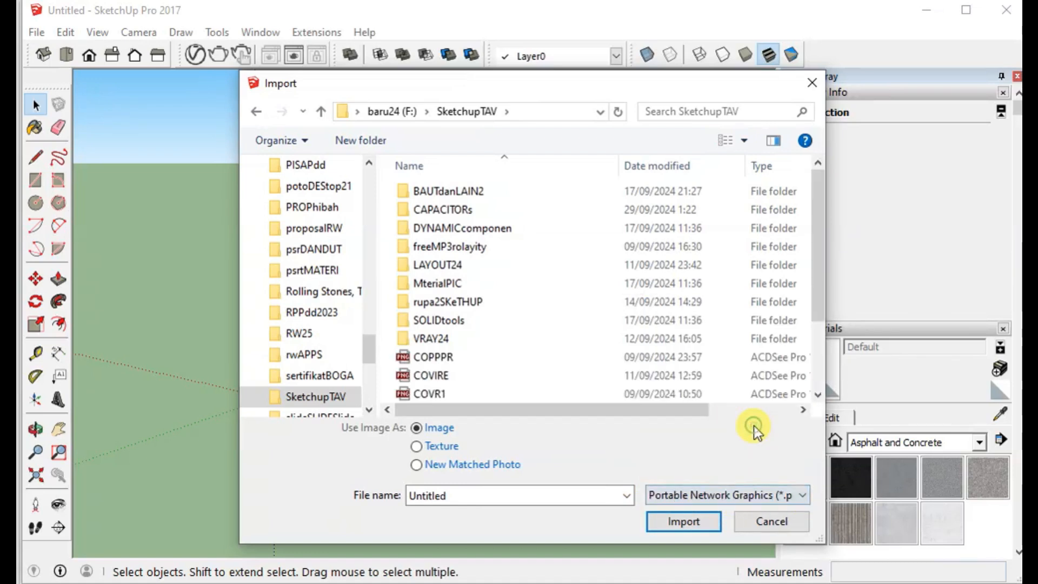
Import SPIKERSpola-01 as an image and place it flat on the ground across the red axis, about 0.89 m high
{"action": "scroll", "coordinate": [608, 338], "scroll_direction": "down", "scroll_amount": 2}
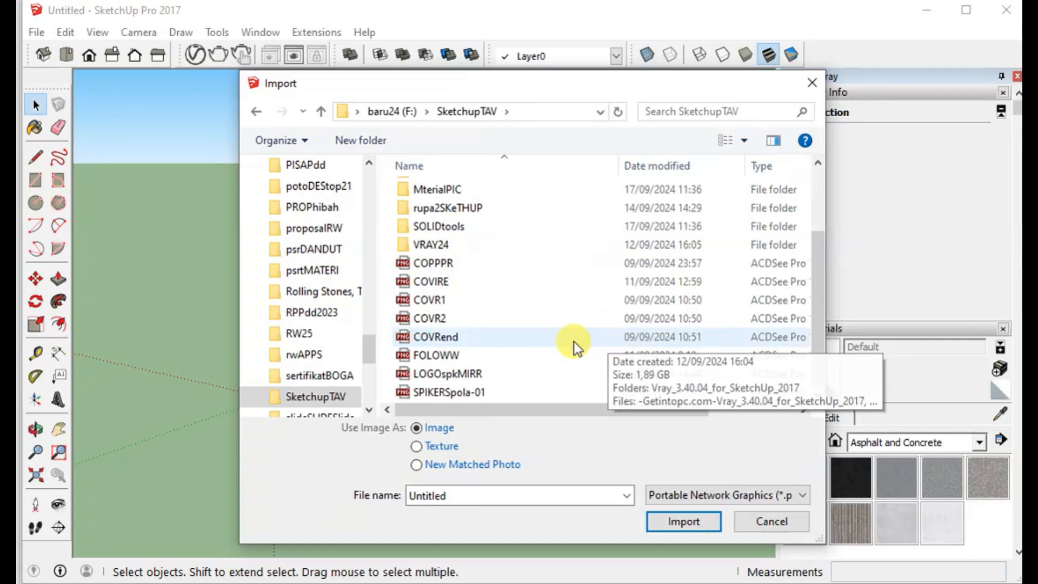
{"action": "left_click", "coordinate": [478, 394]}
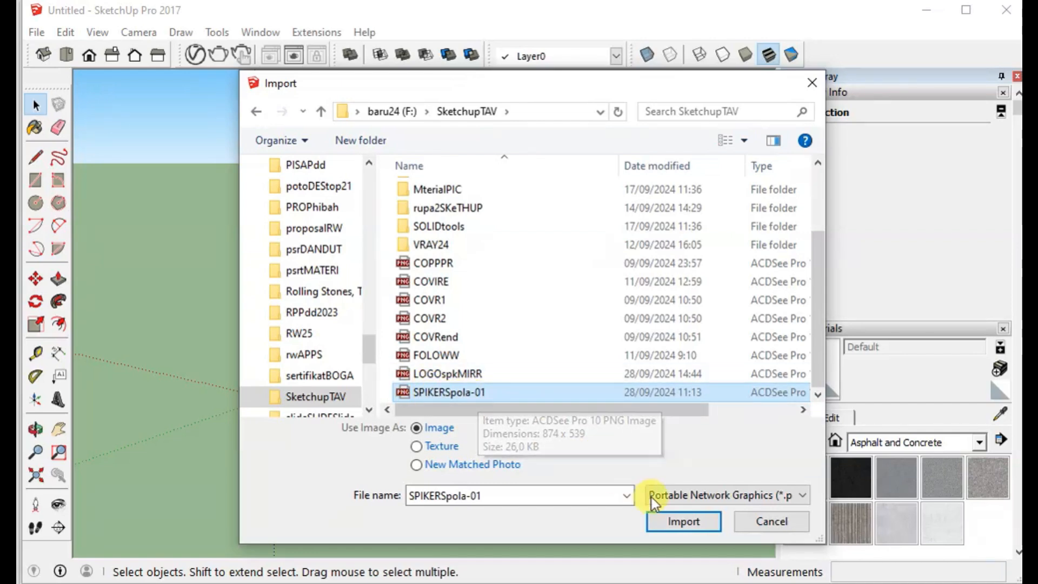
{"action": "left_click", "coordinate": [671, 520]}
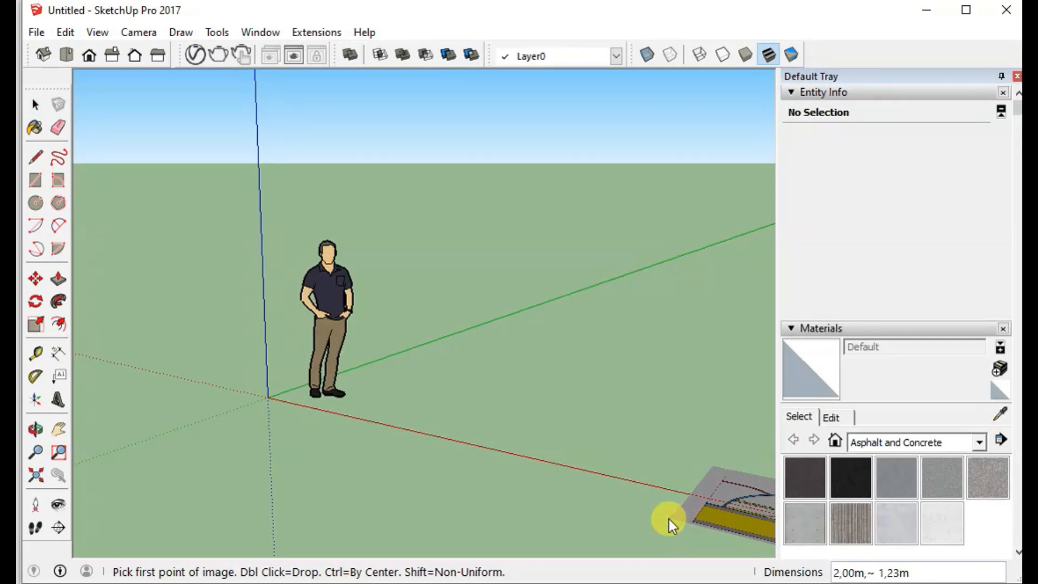
{"action": "left_click", "coordinate": [669, 519]}
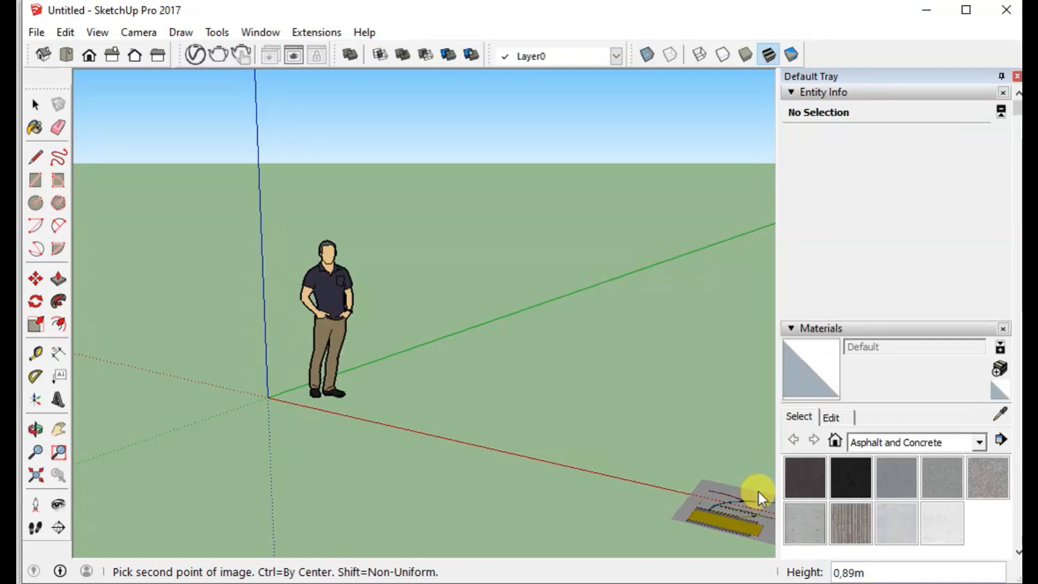
{"action": "left_click", "coordinate": [758, 492]}
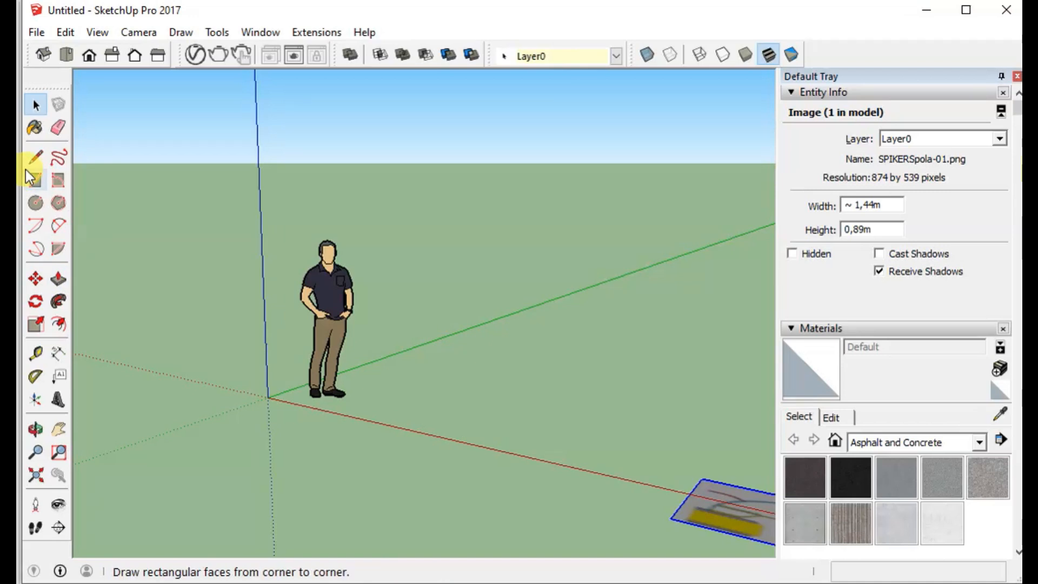
Move the imported image by its corner about 3.29 m to the ground between the red and green axes
{"action": "left_click", "coordinate": [35, 278]}
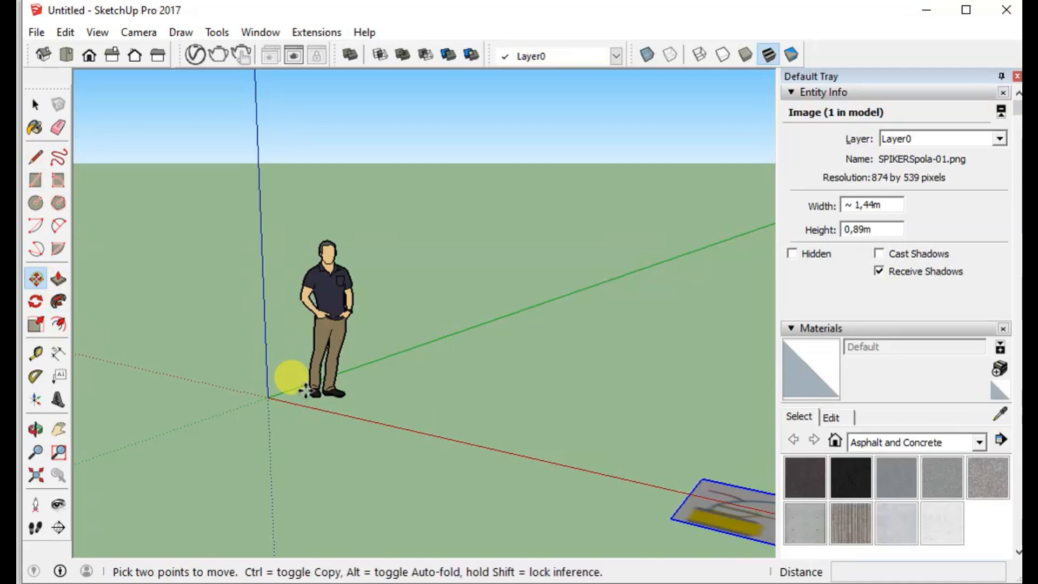
{"action": "left_click", "coordinate": [670, 516]}
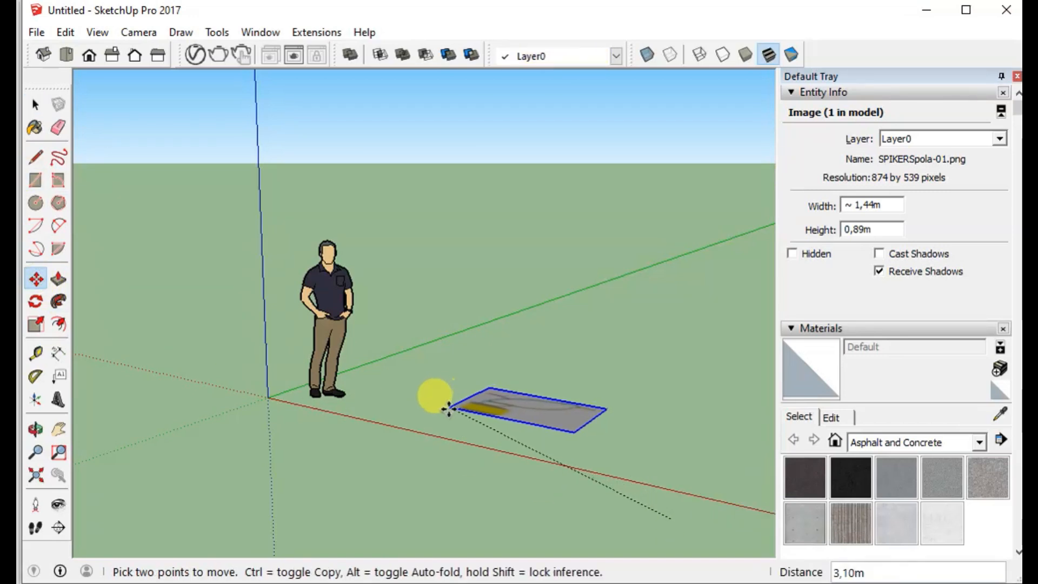
{"action": "left_click", "coordinate": [454, 401]}
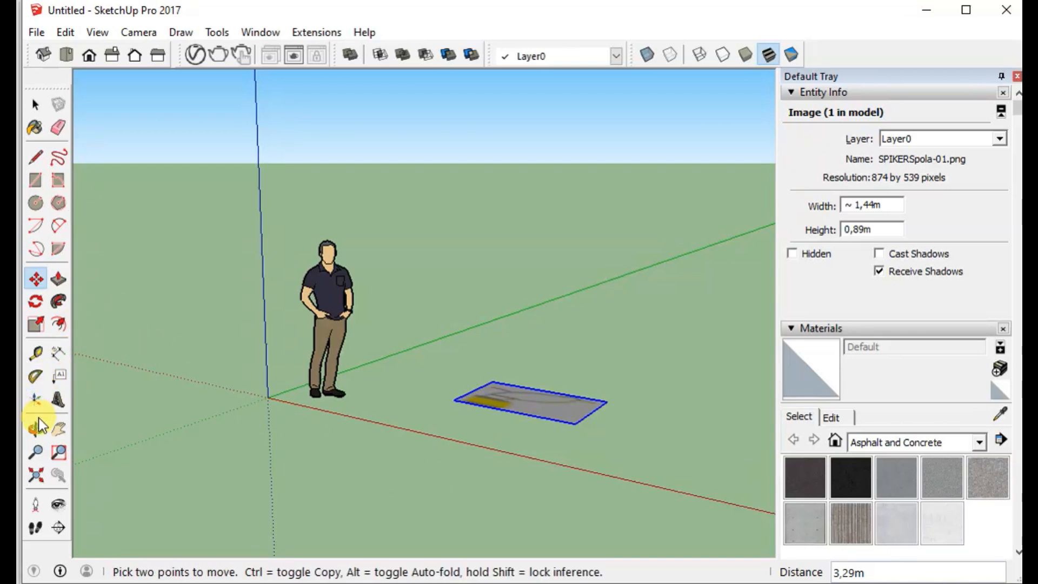
Rotate the image 90° about the red axis from its lower corner so that it stands upright along the blue axis
{"action": "left_click", "coordinate": [39, 304]}
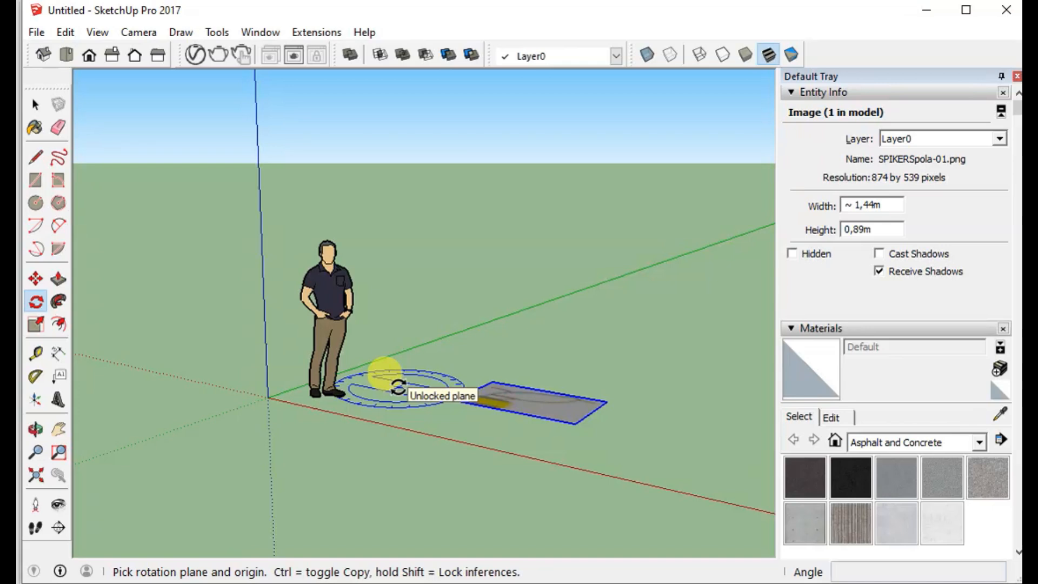
{"action": "key", "text": "Right"}
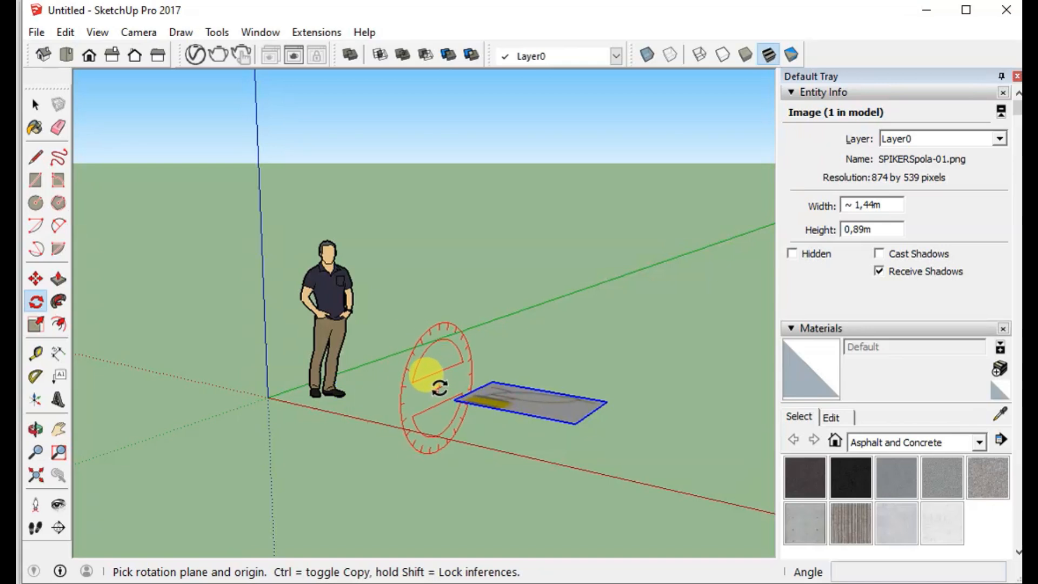
{"action": "left_click", "coordinate": [453, 400]}
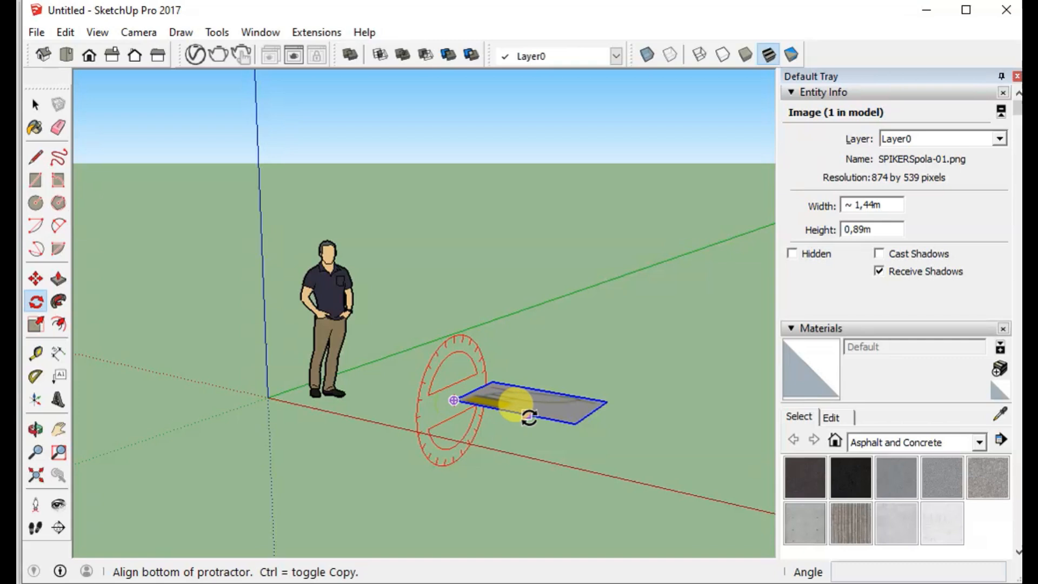
{"action": "left_click", "coordinate": [574, 423]}
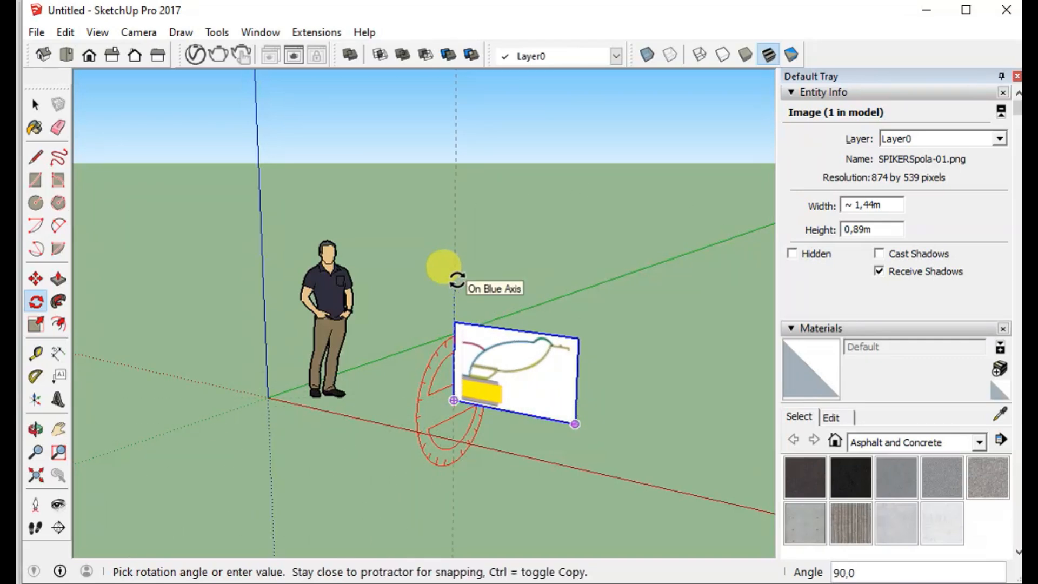
{"action": "left_click", "coordinate": [456, 279]}
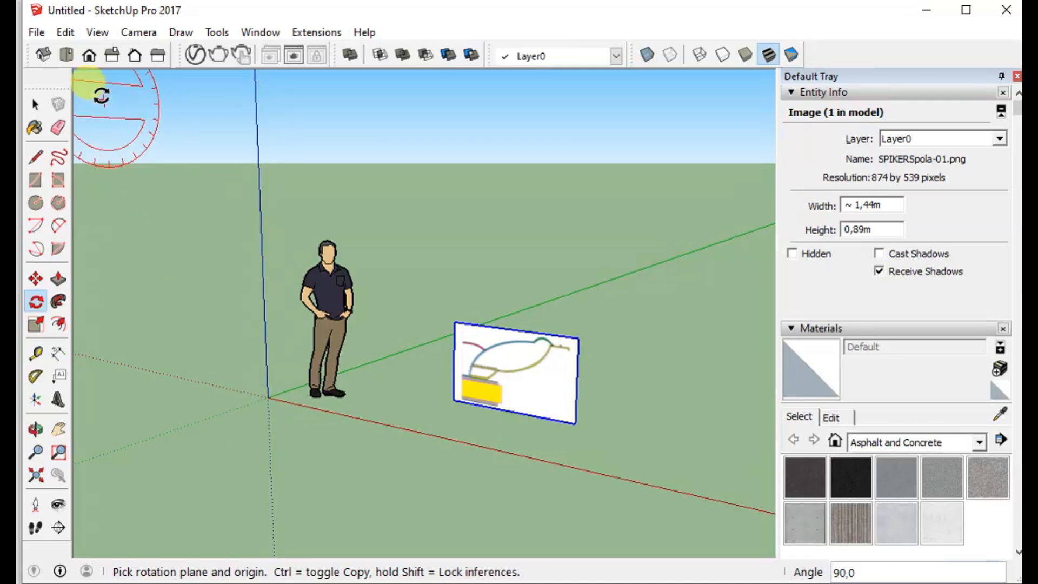
Switch to the Front view and create a vertical guide from the top of the image's dashed centreline down to the red axis
{"action": "left_click", "coordinate": [86, 60]}
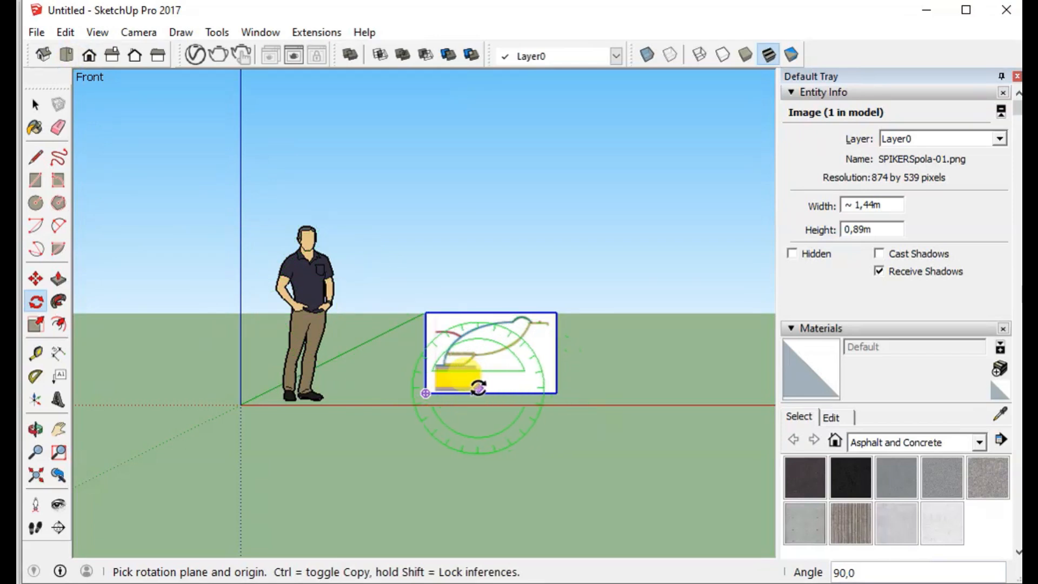
{"action": "left_click", "coordinate": [45, 107]}
{"action": "left_click", "coordinate": [520, 398]}
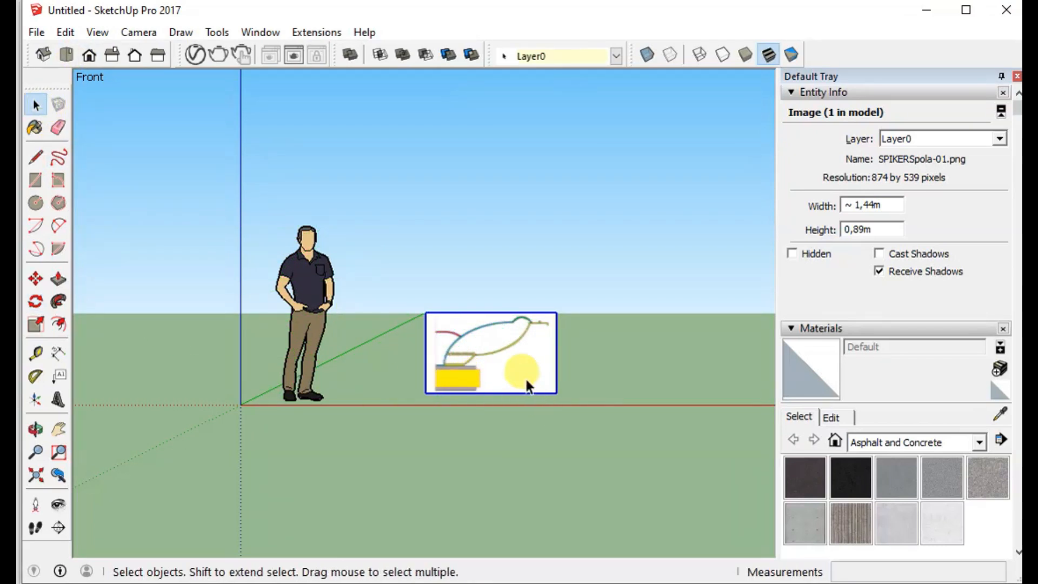
{"action": "scroll", "coordinate": [524, 375], "scroll_direction": "up", "scroll_amount": 5}
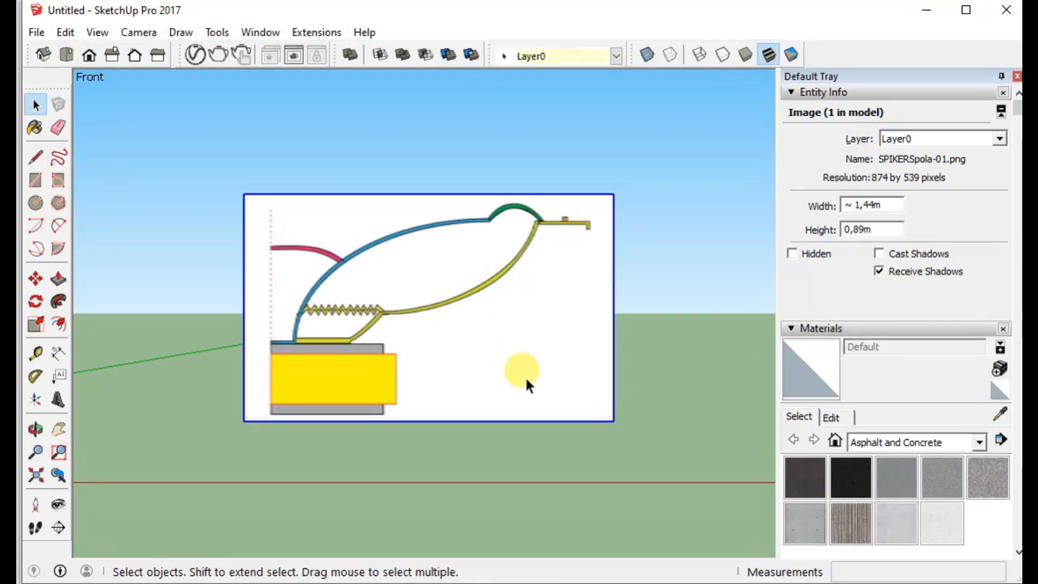
{"action": "scroll", "coordinate": [525, 375], "scroll_direction": "up", "scroll_amount": 1}
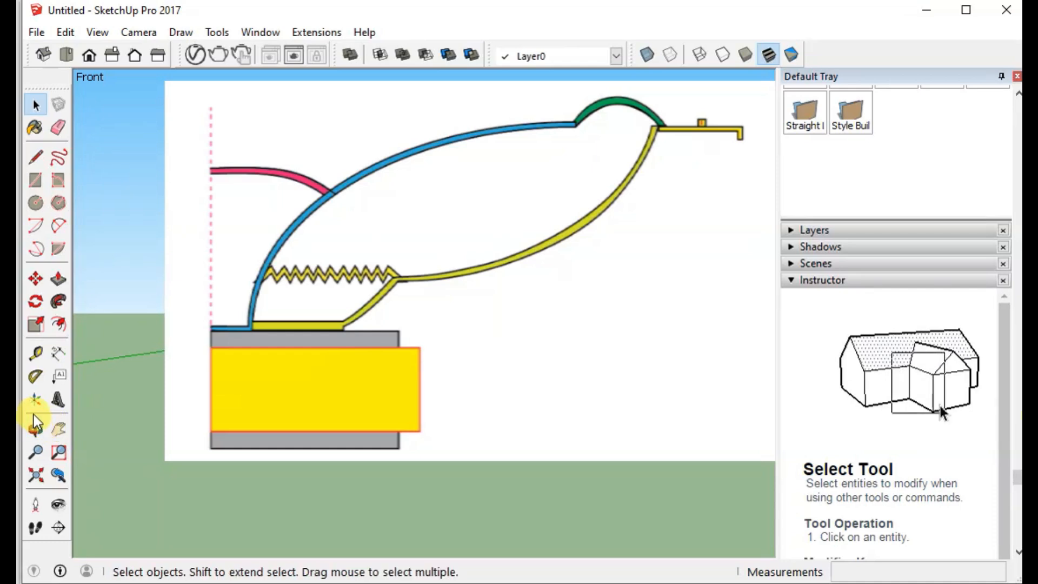
{"action": "left_click", "coordinate": [36, 353]}
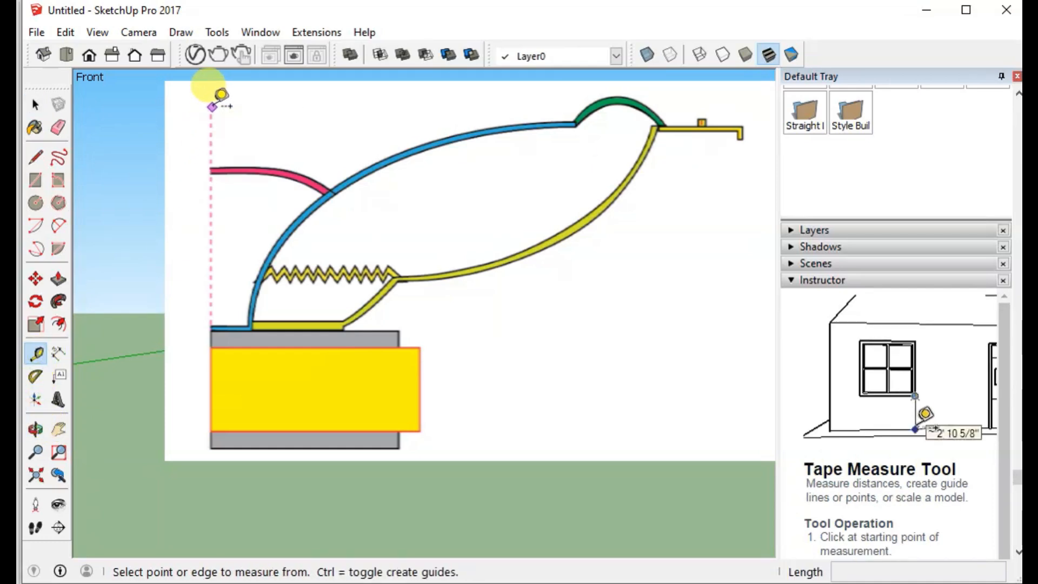
{"action": "left_click", "coordinate": [212, 108]}
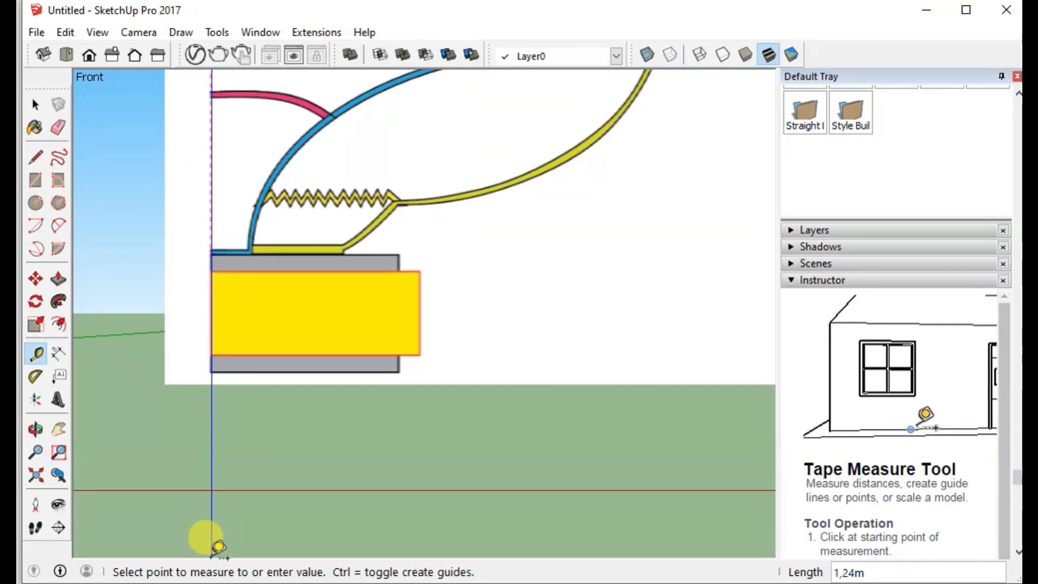
{"action": "left_click", "coordinate": [211, 490]}
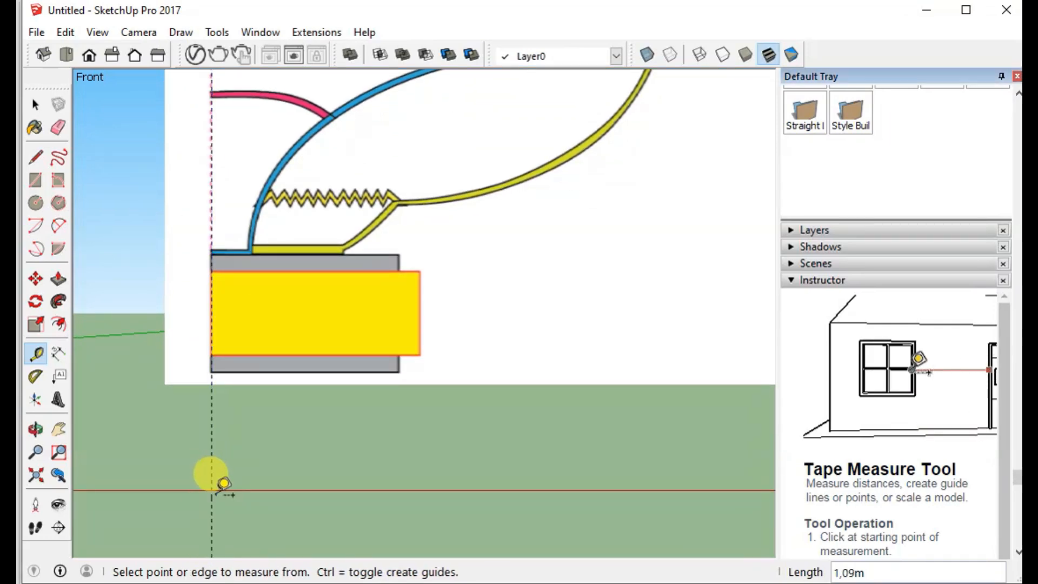
Draw a rectangle about 0.49 m by 0.20 m over the yellow magnet block, starting from the vertical guide
{"action": "scroll", "coordinate": [165, 244], "scroll_direction": "down", "scroll_amount": 5}
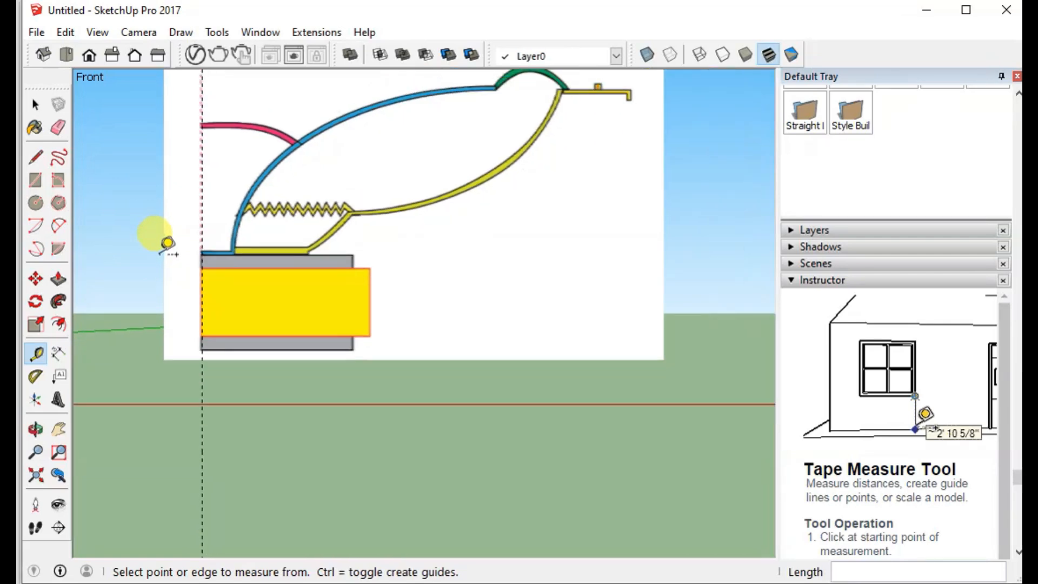
{"action": "scroll", "coordinate": [165, 178], "scroll_direction": "up", "scroll_amount": 3}
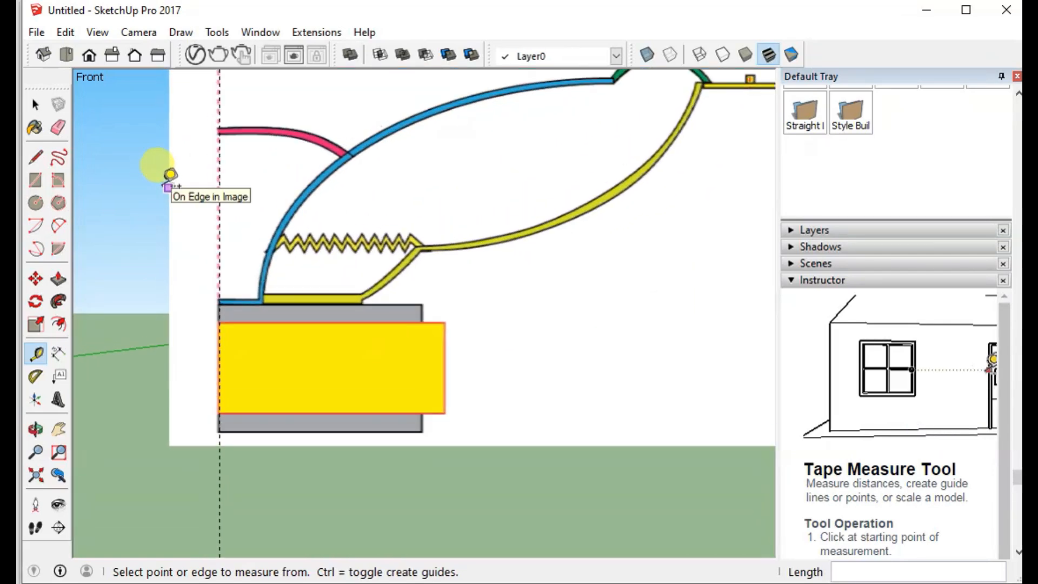
{"action": "scroll", "coordinate": [167, 174], "scroll_direction": "down", "scroll_amount": 1}
{"action": "scroll", "coordinate": [170, 174], "scroll_direction": "down", "scroll_amount": 1}
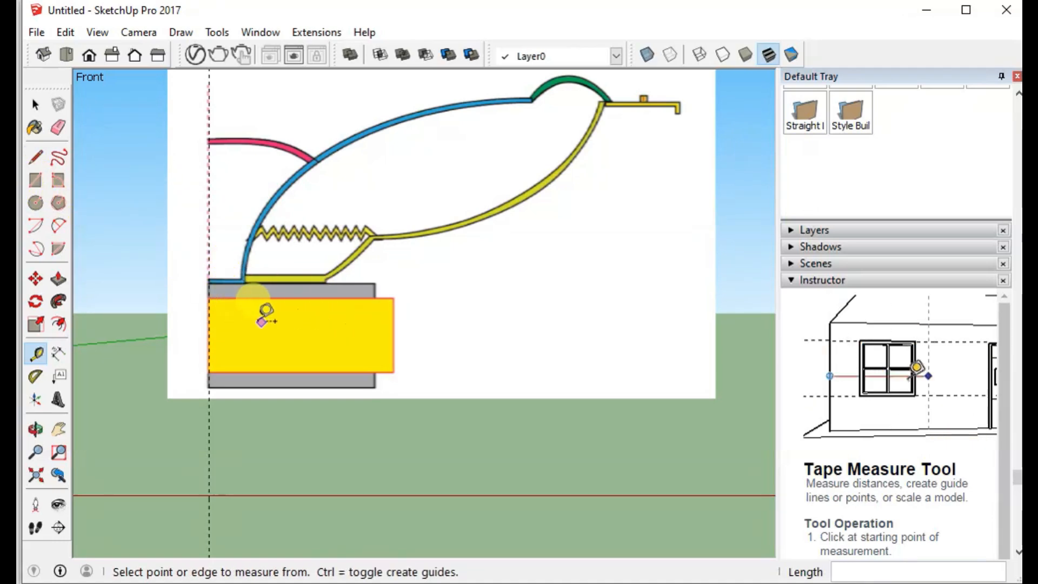
{"action": "left_click", "coordinate": [34, 183]}
{"action": "left_click_drag", "start_coordinate": [209, 296], "coordinate": [395, 373]}
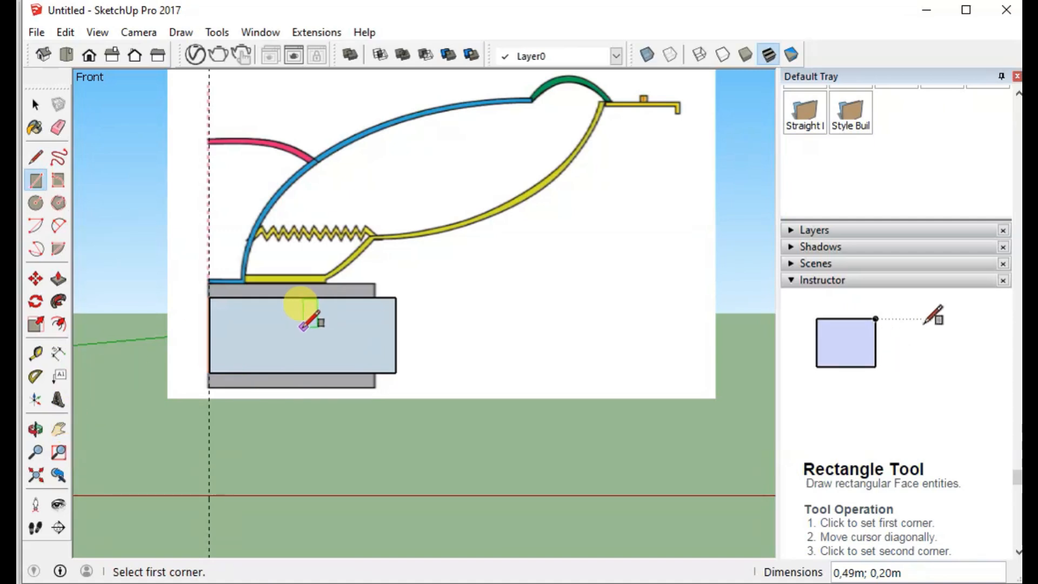
{"action": "key", "text": "space"}
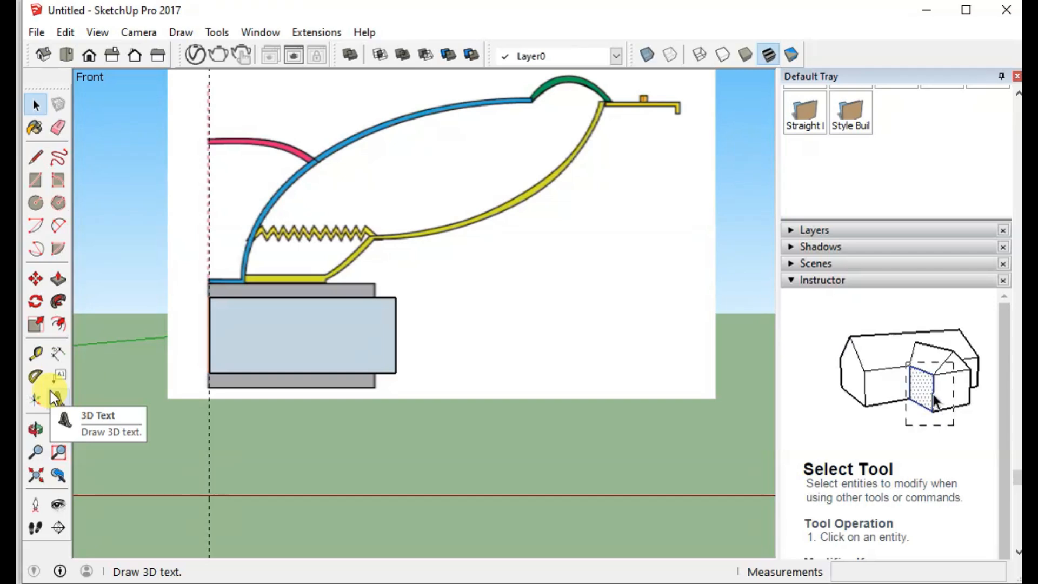
Draw a horizontal circle of about 0.96 m radius centred where the vertical guide meets the red axis
{"action": "left_click", "coordinate": [37, 203]}
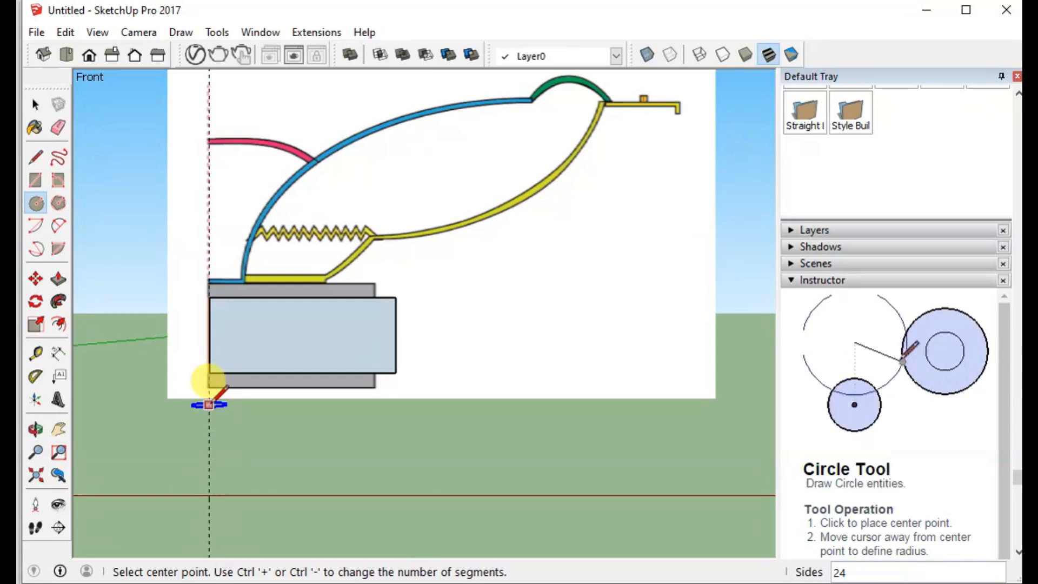
{"action": "left_click", "coordinate": [209, 496]}
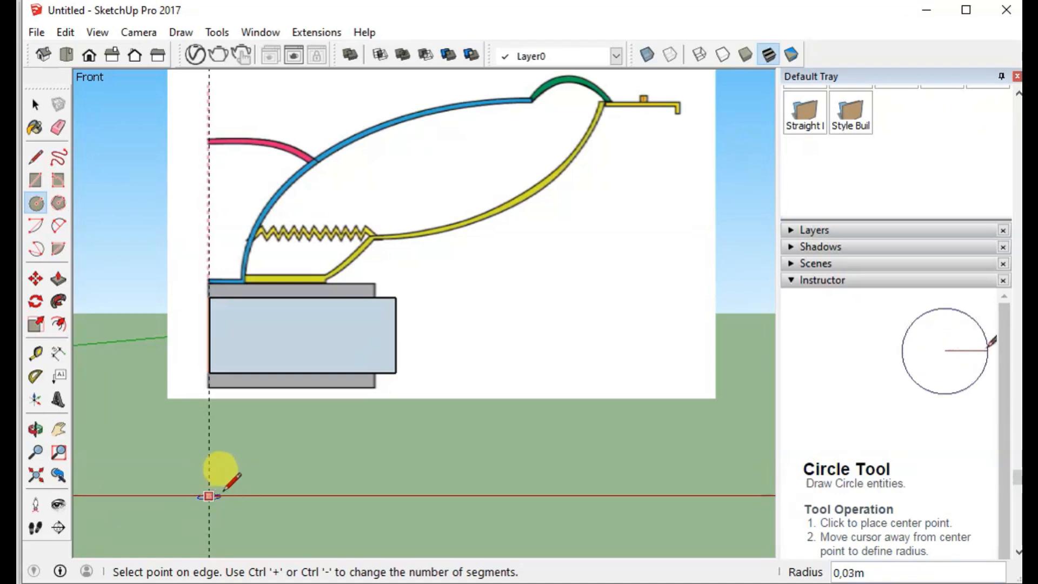
{"action": "left_click", "coordinate": [575, 466]}
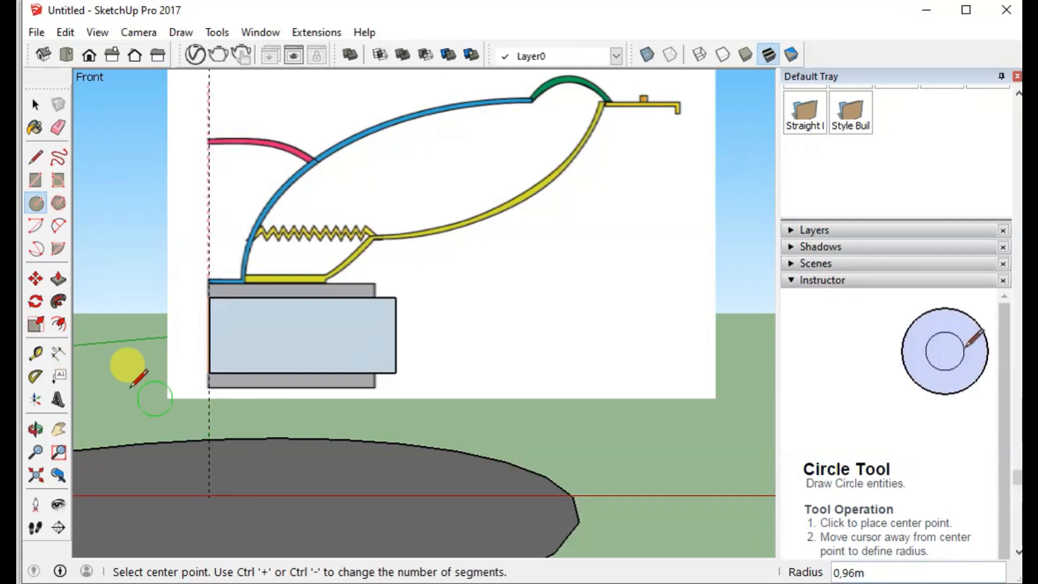
{"action": "left_click", "coordinate": [26, 107]}
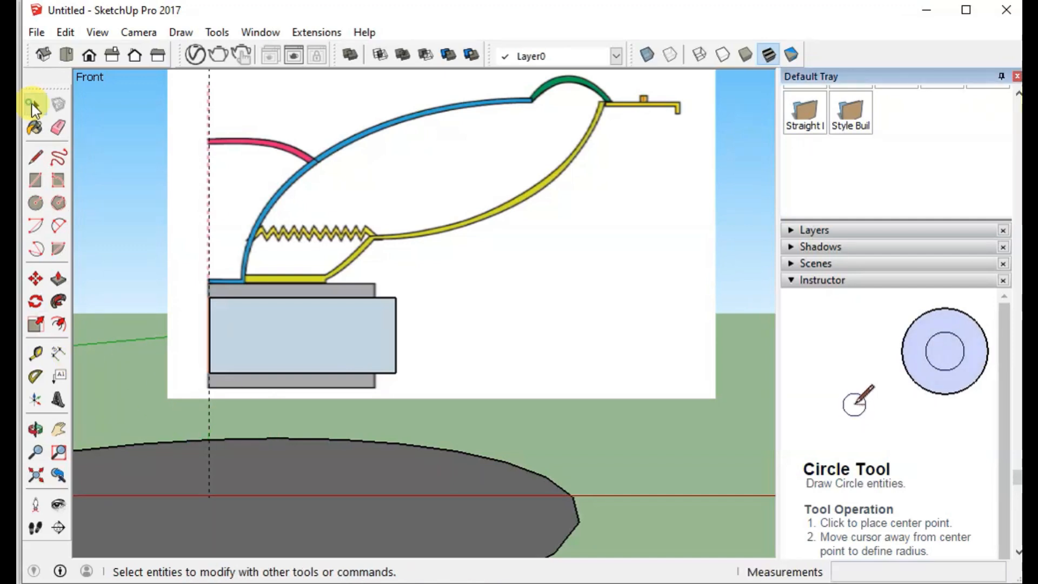
Set the horizontal path circle's segment count to 40
{"action": "left_click", "coordinate": [407, 443]}
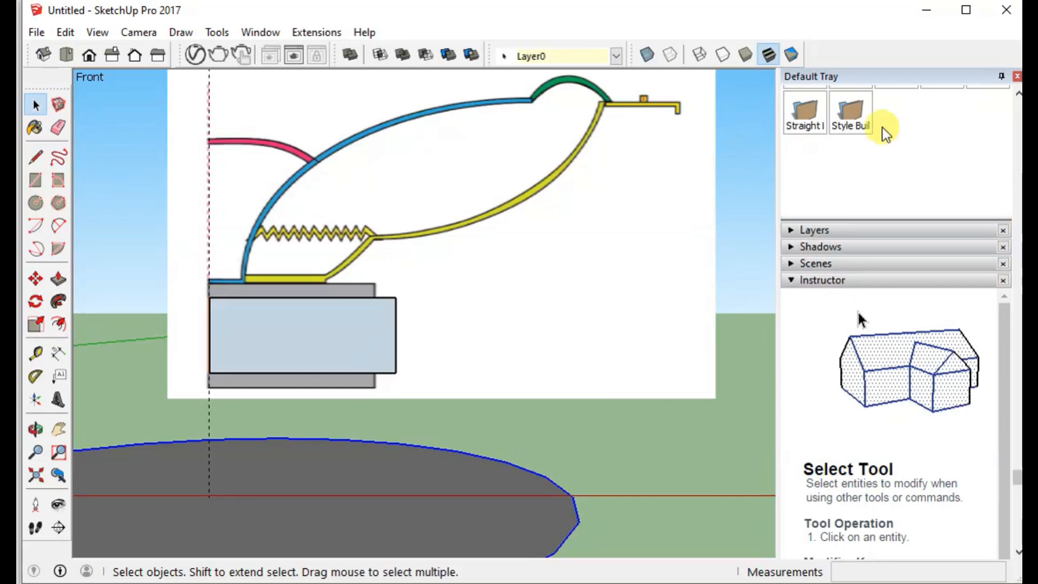
{"action": "scroll", "coordinate": [916, 203], "scroll_direction": "up", "scroll_amount": 10}
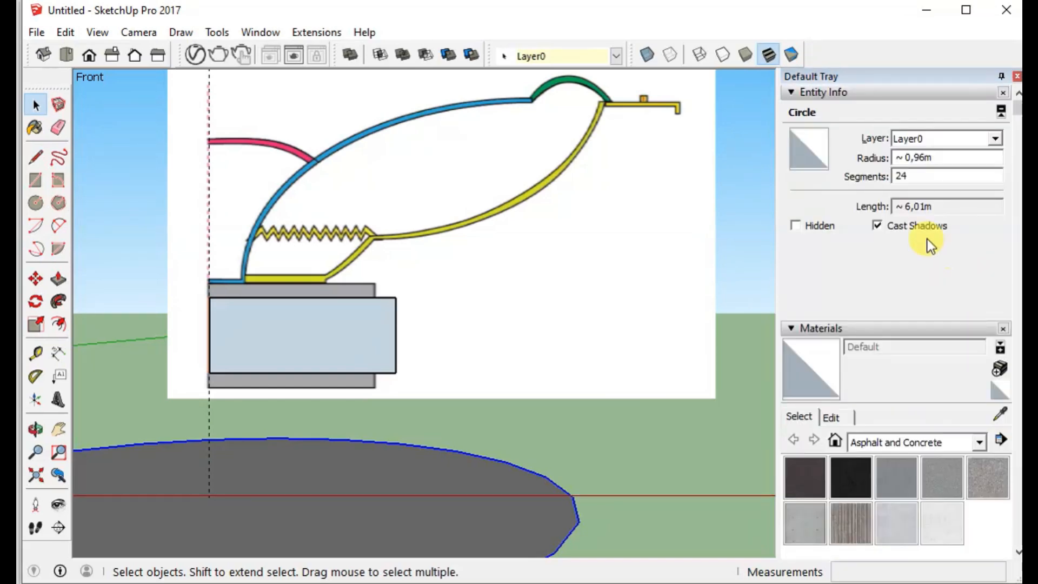
{"action": "left_click", "coordinate": [790, 93]}
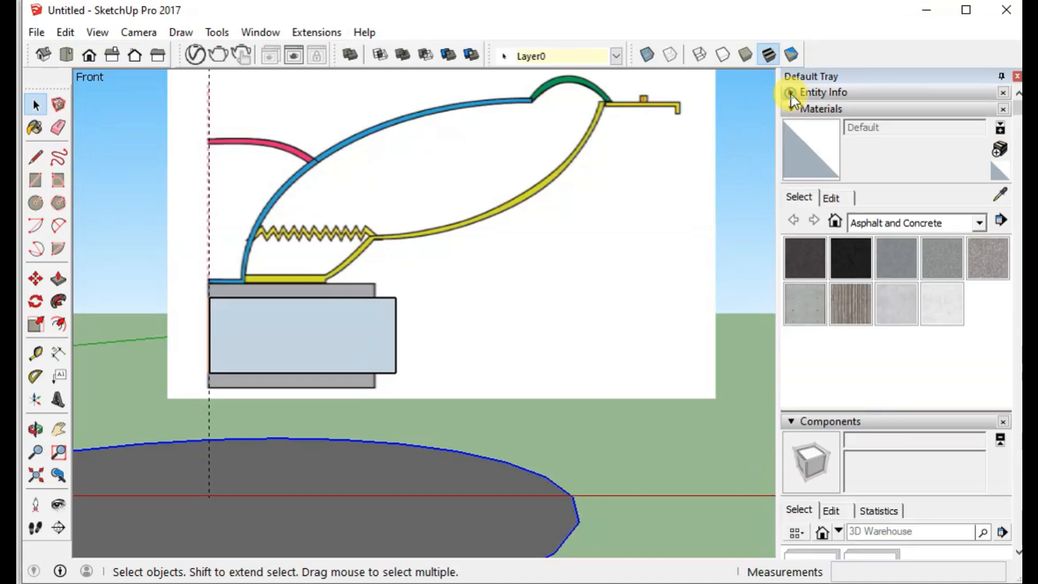
{"action": "left_click", "coordinate": [794, 93]}
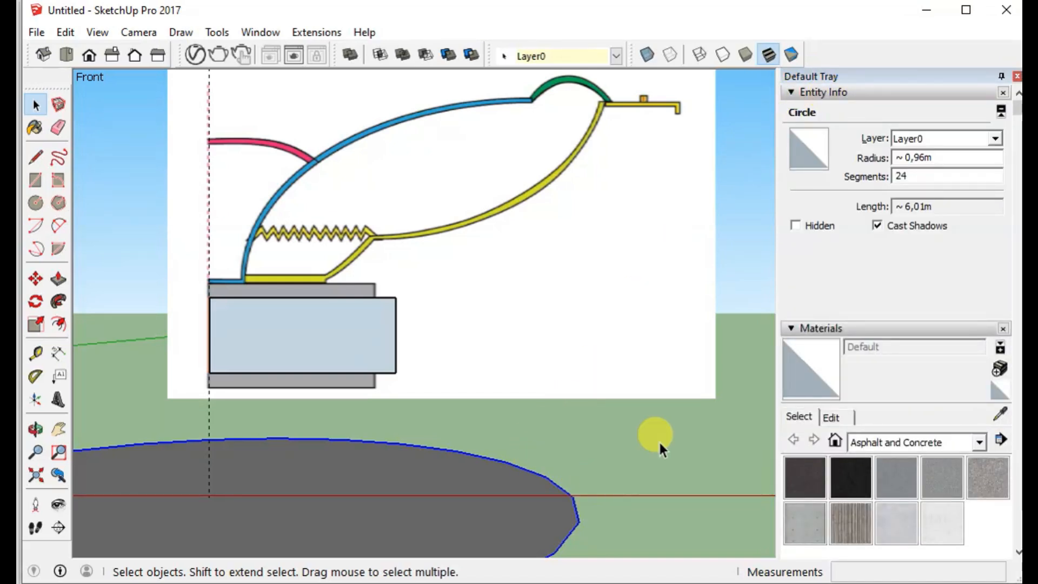
{"action": "left_click", "coordinate": [911, 176]}
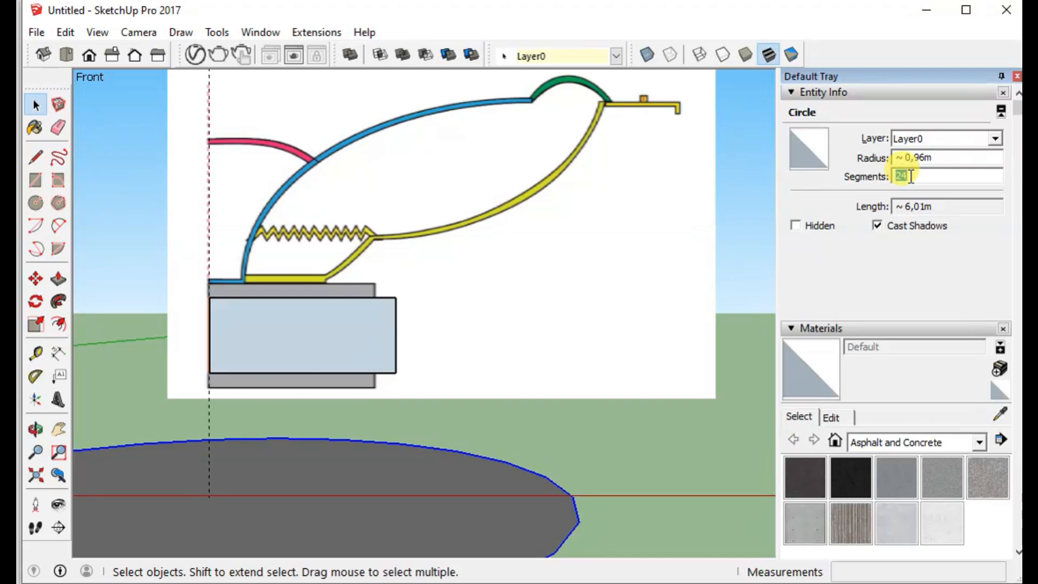
{"action": "type", "text": "4"}
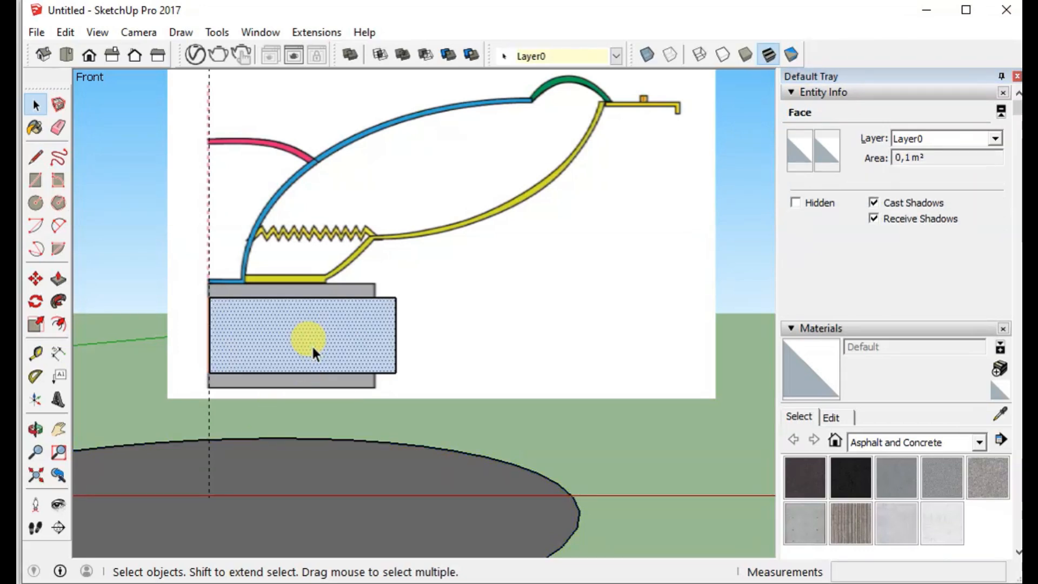
{"action": "left_click", "coordinate": [134, 348]}
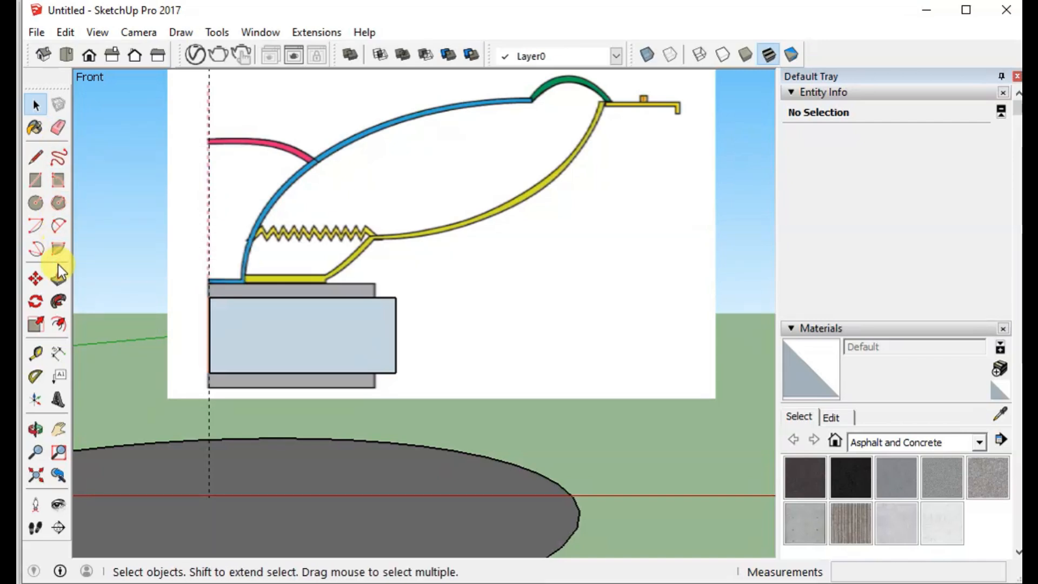
Revolve the magnet rectangle around the horizontal circle using Follow Me
{"action": "double_click", "coordinate": [141, 451]}
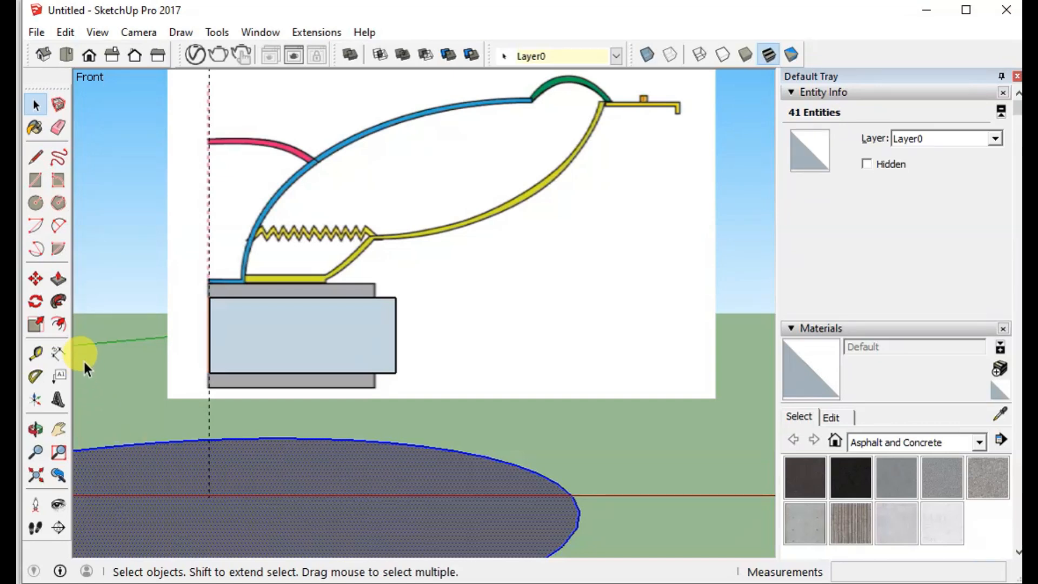
{"action": "left_click", "coordinate": [57, 301]}
{"action": "left_click", "coordinate": [278, 322]}
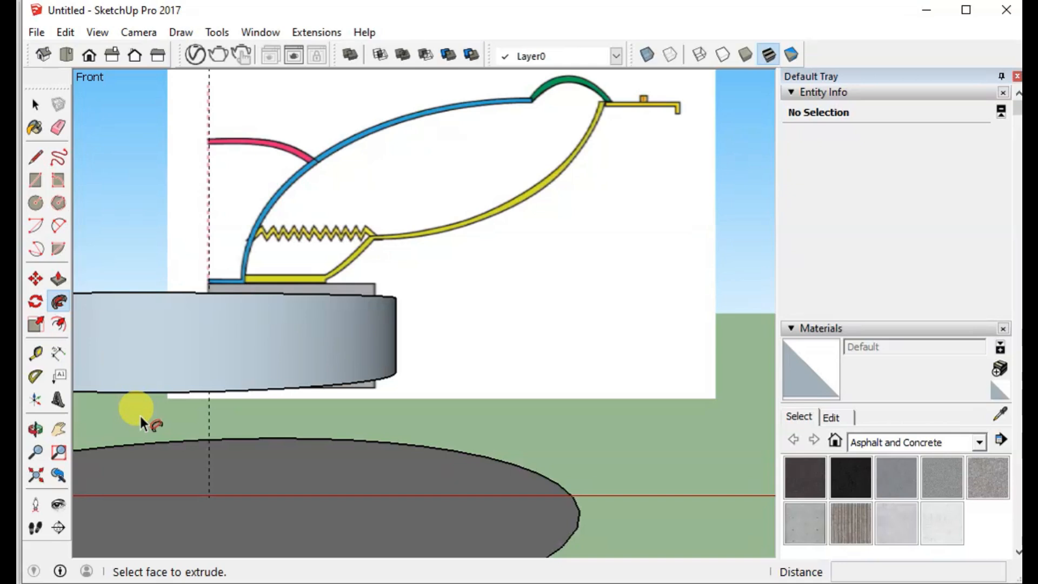
{"action": "left_click", "coordinate": [193, 450]}
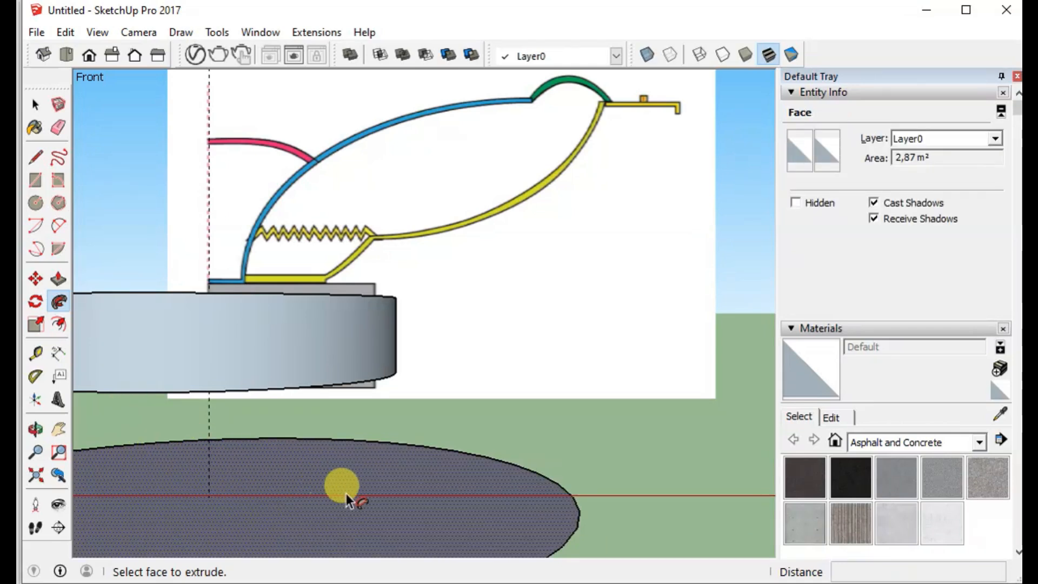
{"action": "left_click", "coordinate": [152, 420]}
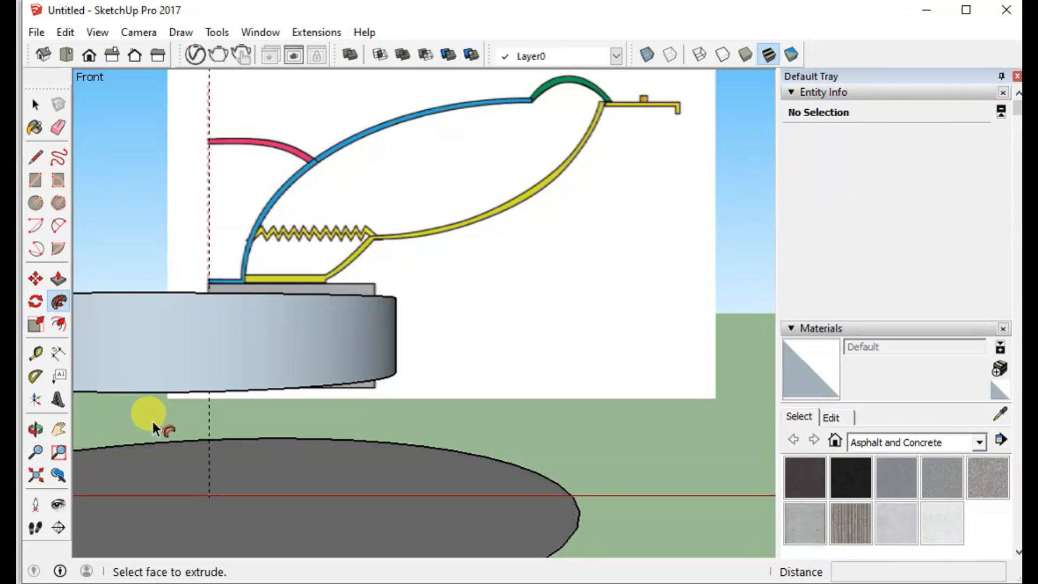
Make the whole revolved magnet disc, including its edges, a component with the definition name magnet
{"action": "left_click", "coordinate": [88, 55]}
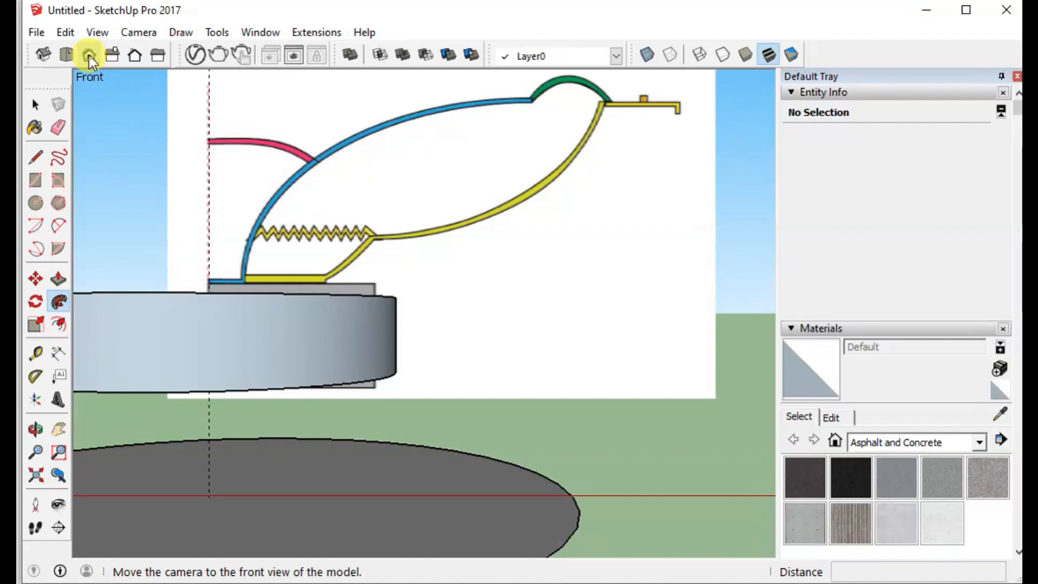
{"action": "left_click", "coordinate": [57, 429]}
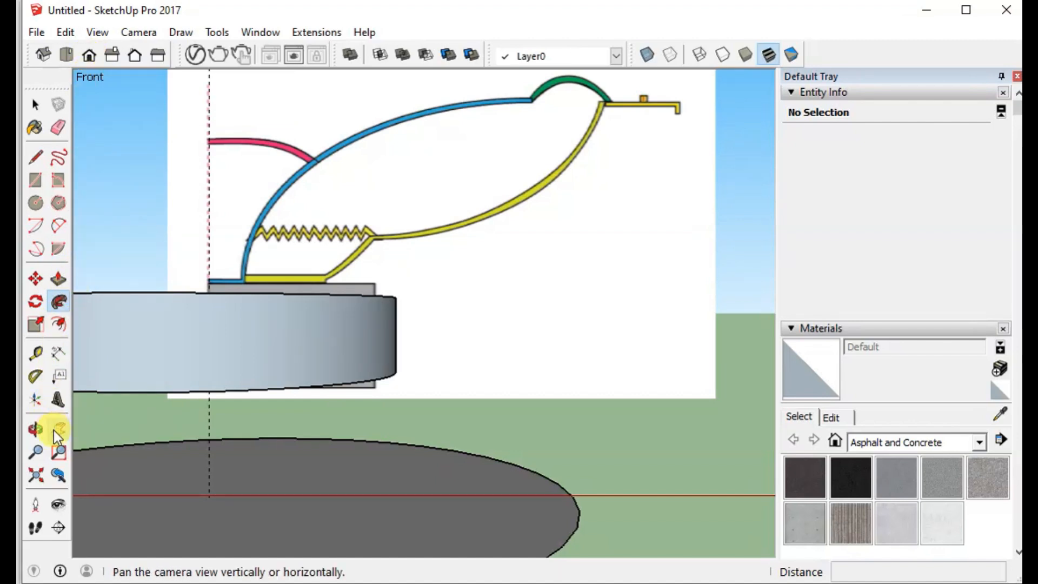
{"action": "left_click_drag", "start_coordinate": [81, 394], "coordinate": [307, 332]}
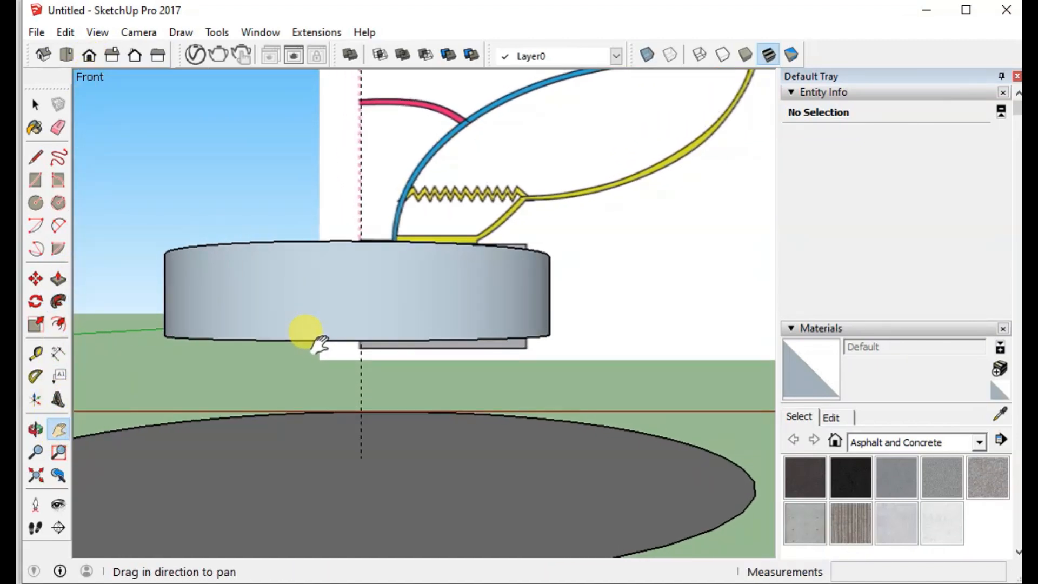
{"action": "left_click", "coordinate": [35, 104]}
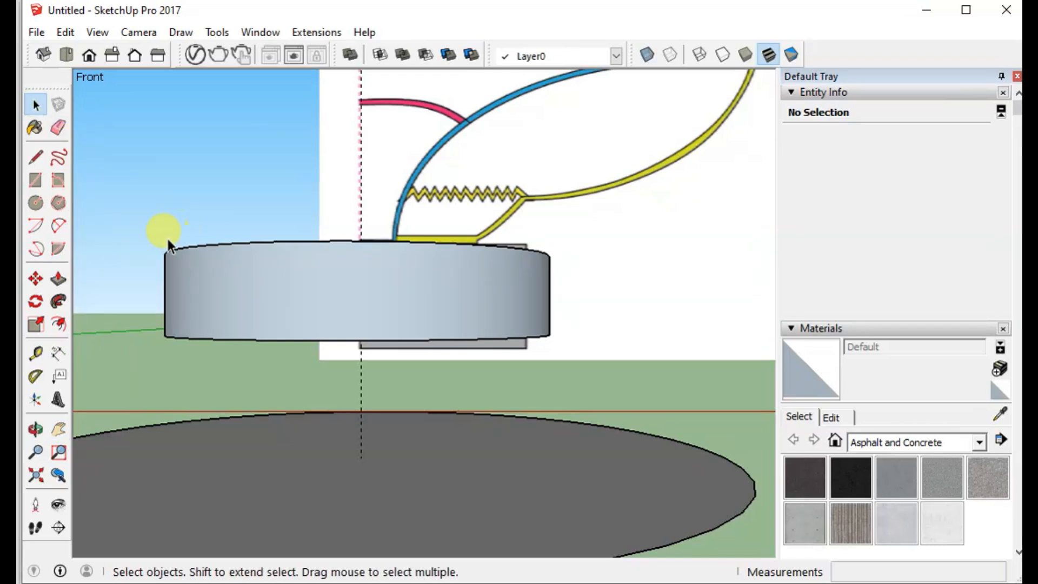
{"action": "left_click_drag", "start_coordinate": [153, 232], "coordinate": [561, 349]}
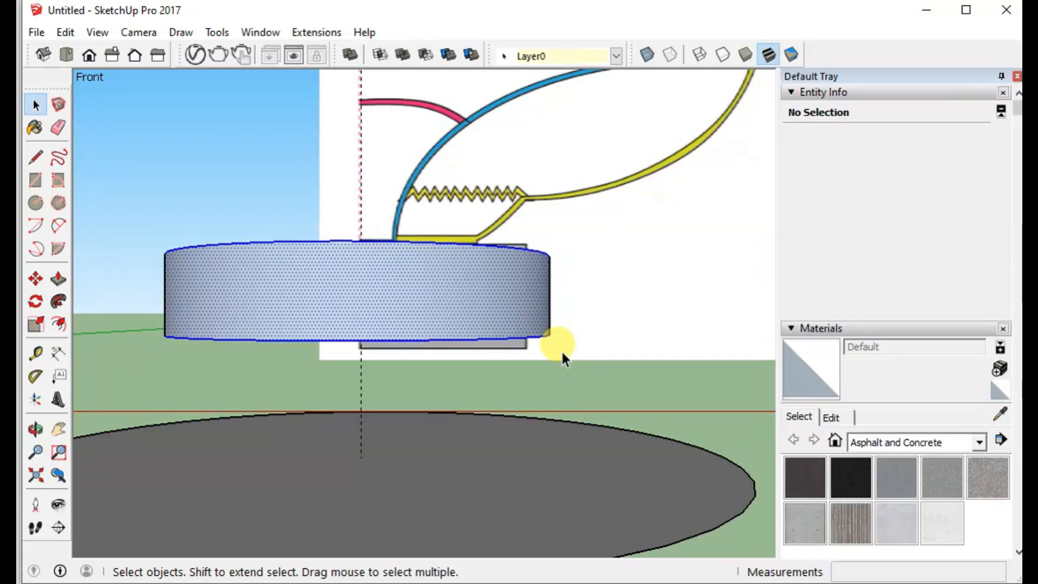
{"action": "right_click", "coordinate": [446, 302]}
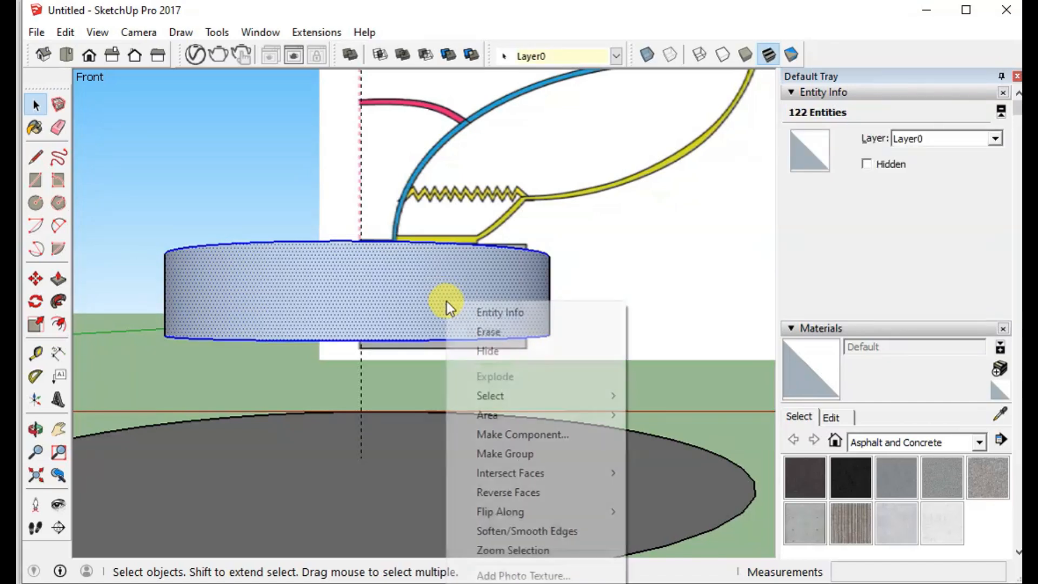
{"action": "left_click", "coordinate": [476, 434]}
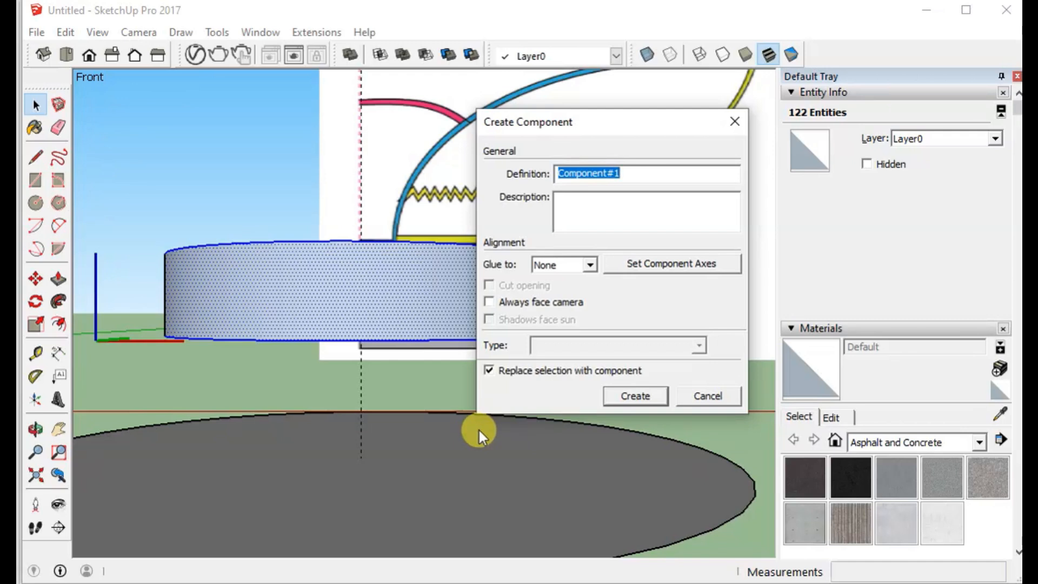
{"action": "type", "text": "mag"}
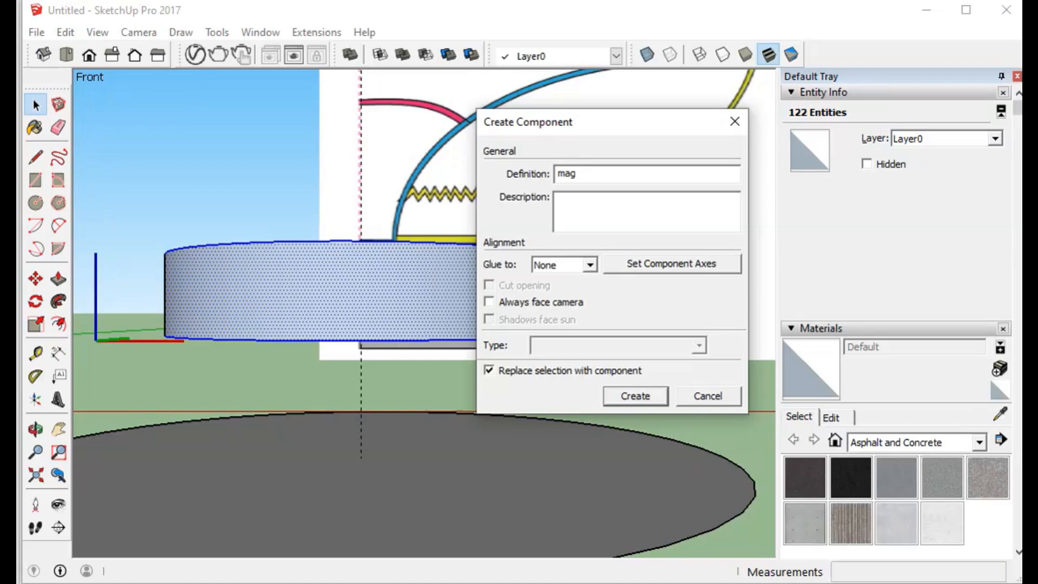
{"action": "type", "text": "et"}
{"action": "key", "text": "BackSpace"}
{"action": "key", "text": "BackSpace"}
{"action": "key", "text": "BackSpace"}
{"action": "type", "text": "gne"}
{"action": "left_click", "coordinate": [628, 395]}
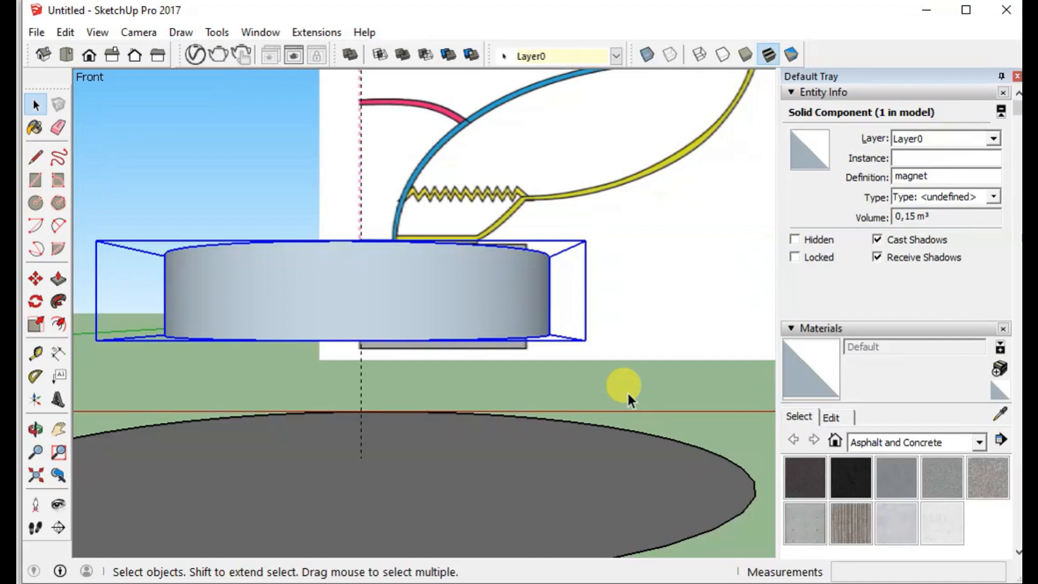
Hide the magnet component so that the reference image behind it is exposed
{"action": "key", "text": "Delete"}
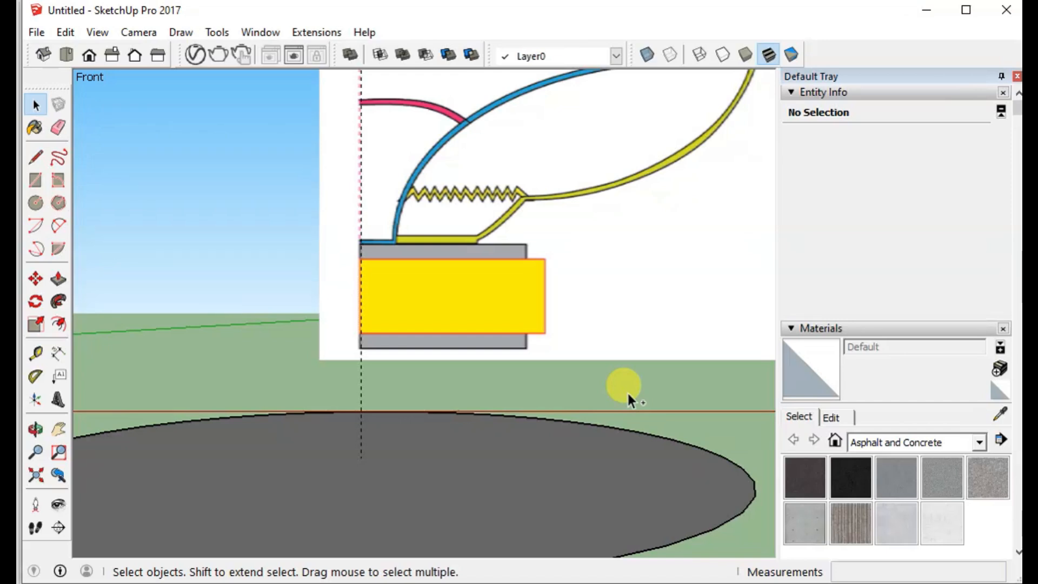
{"action": "key", "text": "ctrl+z"}
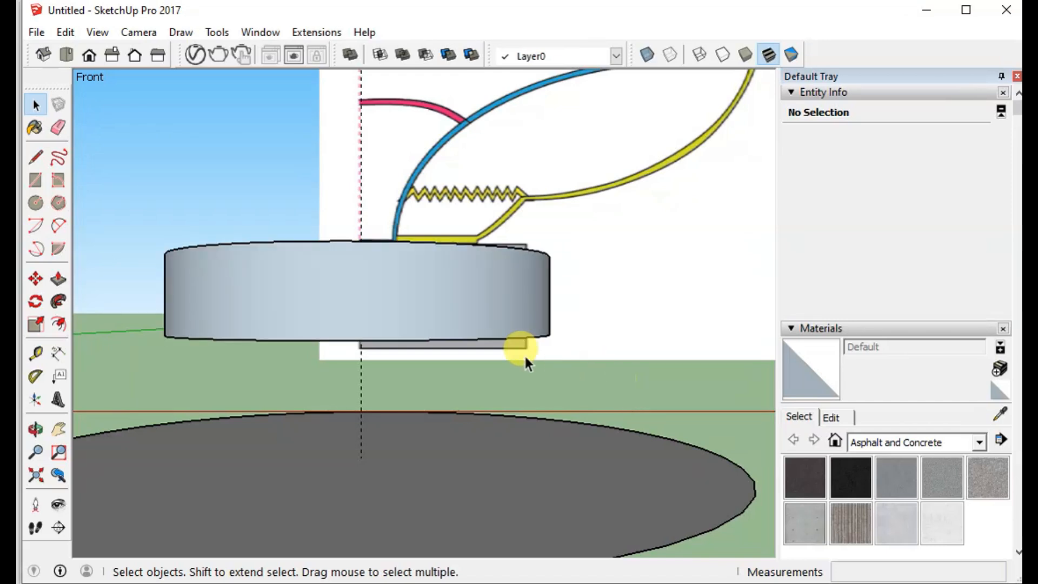
{"action": "right_click", "coordinate": [271, 274]}
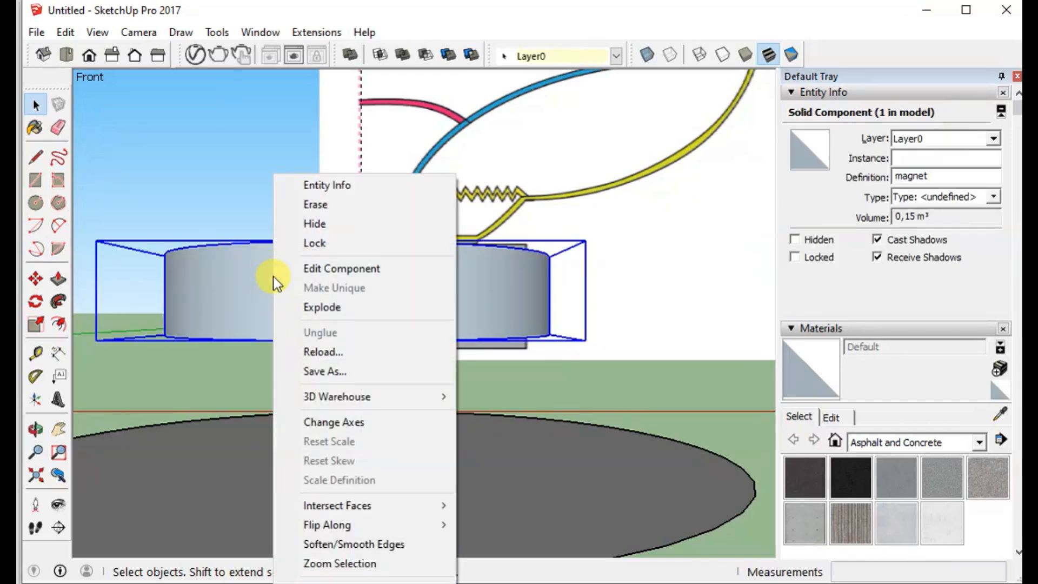
{"action": "left_click", "coordinate": [314, 224]}
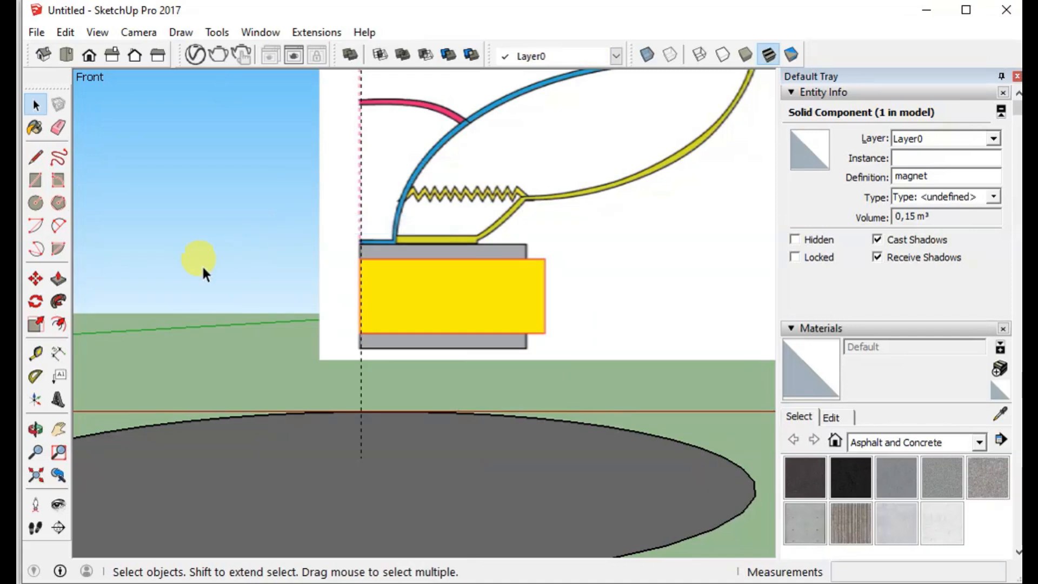
{"action": "left_click", "coordinate": [203, 264]}
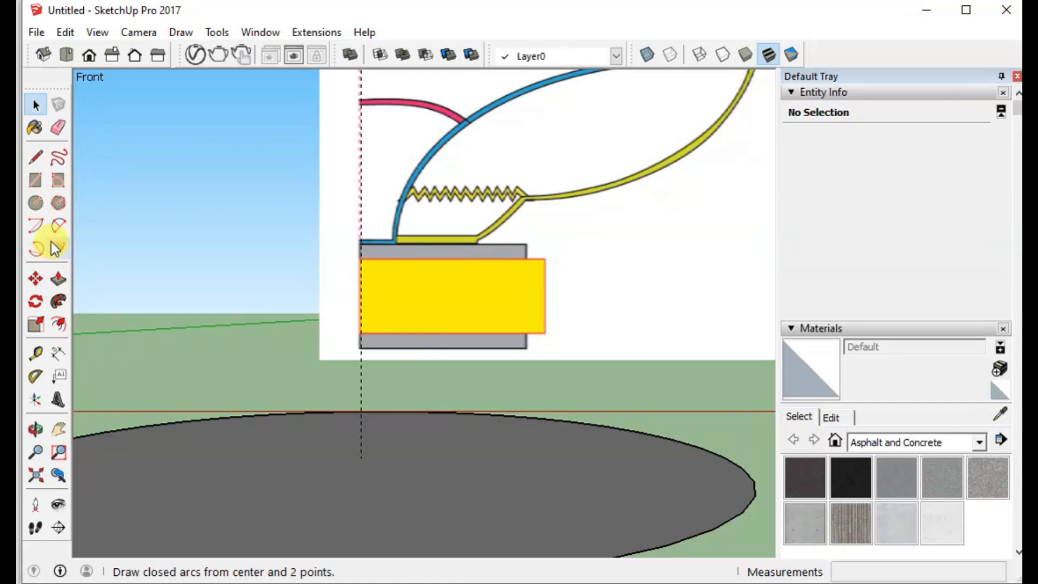
Draw a rectangle about 0.44 m by 0.28 m spanning the grey plates above and below the magnet block, starting from the vertical guide
{"action": "left_click", "coordinate": [34, 182]}
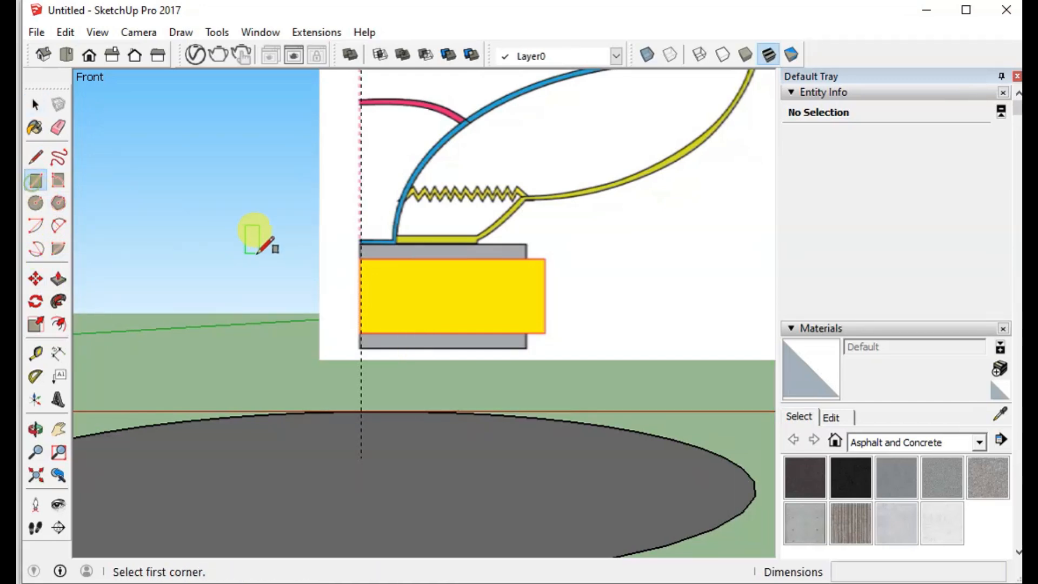
{"action": "left_click", "coordinate": [361, 246]}
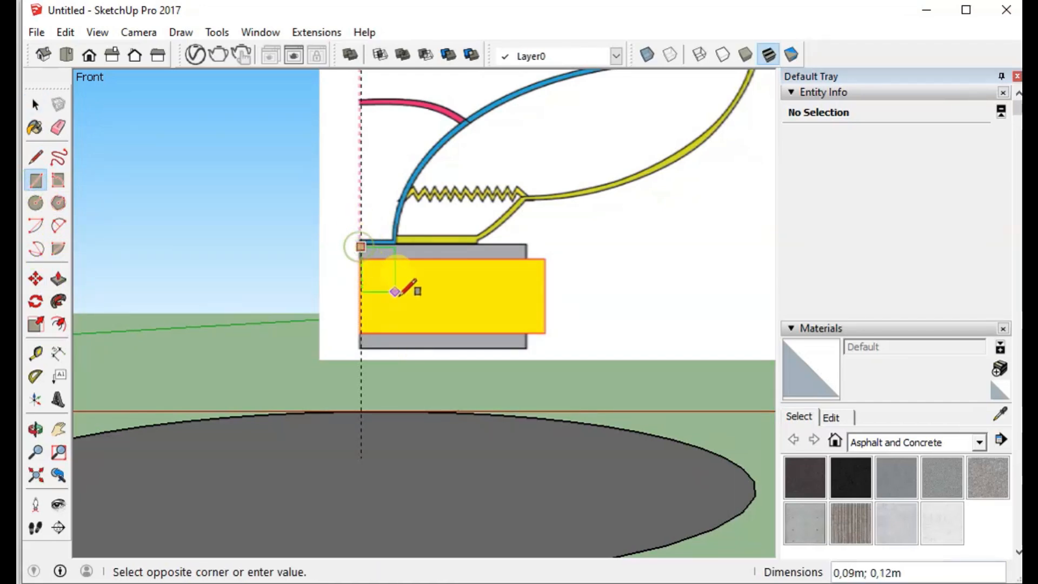
{"action": "left_click", "coordinate": [527, 349]}
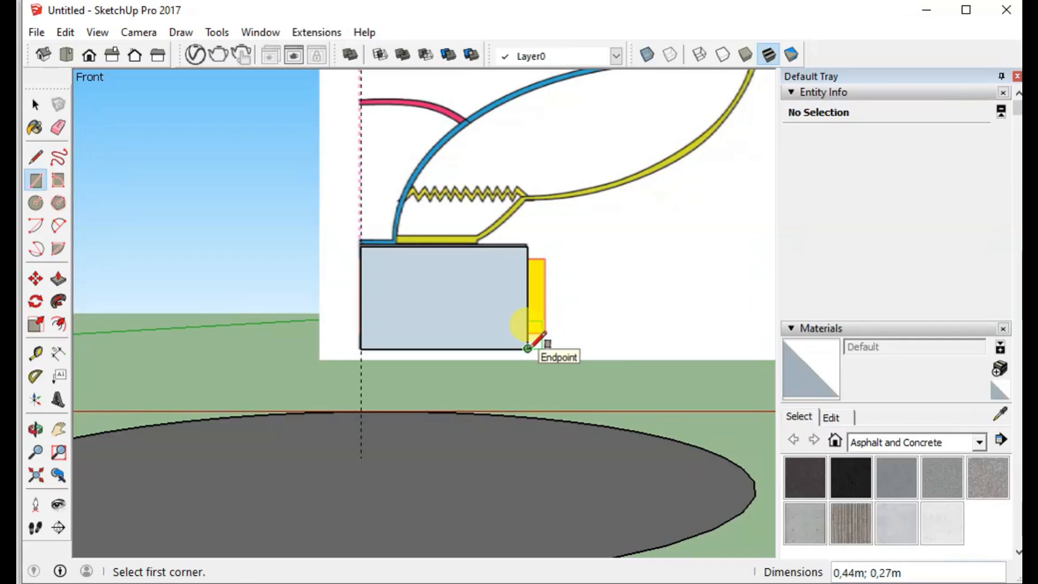
{"action": "scroll", "coordinate": [404, 311], "scroll_direction": "up", "scroll_amount": 3}
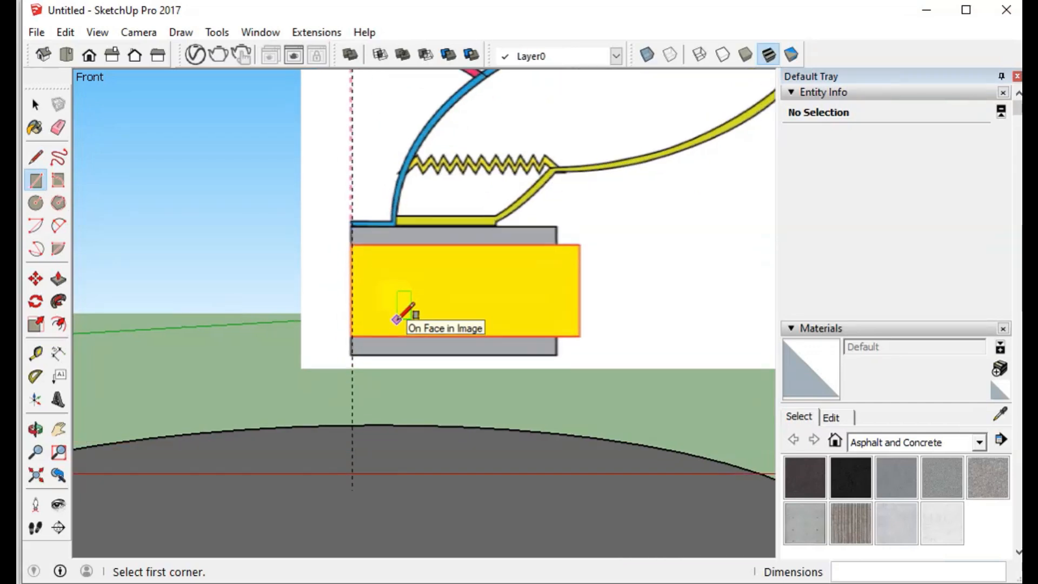
{"action": "scroll", "coordinate": [405, 311], "scroll_direction": "up", "scroll_amount": 1}
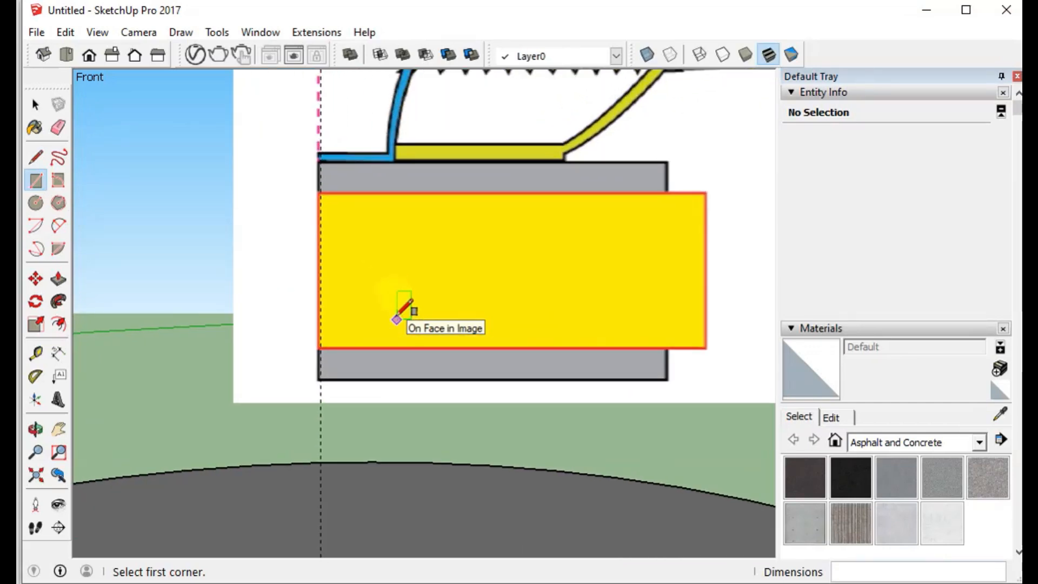
{"action": "left_click", "coordinate": [319, 161]}
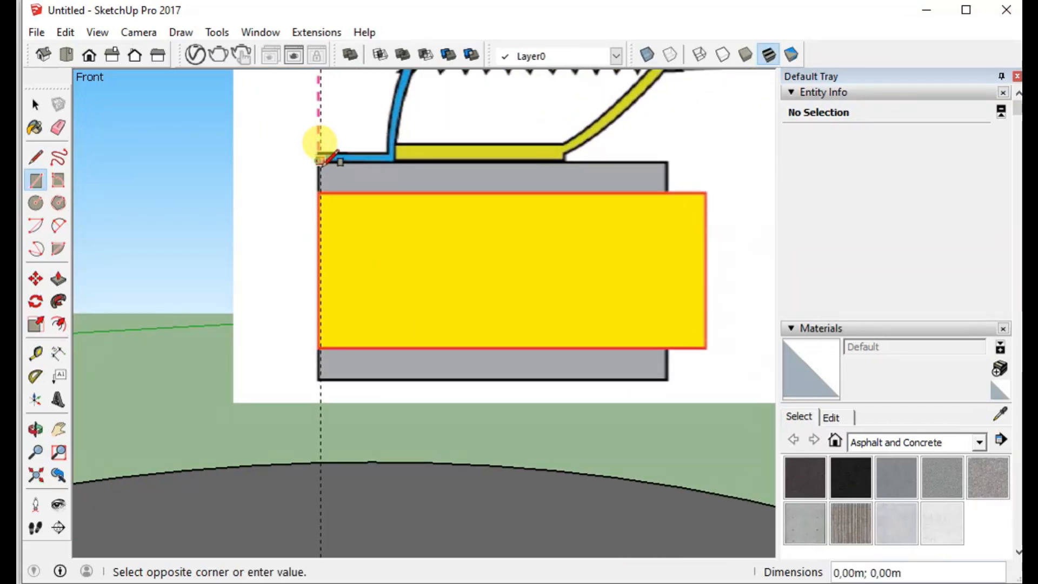
{"action": "left_click", "coordinate": [668, 381]}
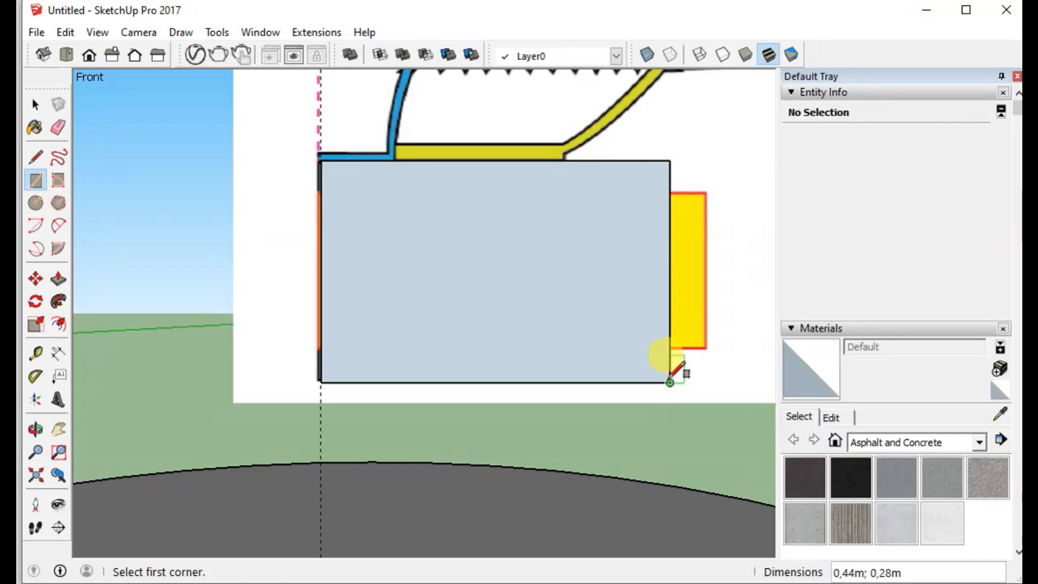
{"action": "scroll", "coordinate": [102, 225], "scroll_direction": "down", "scroll_amount": 3}
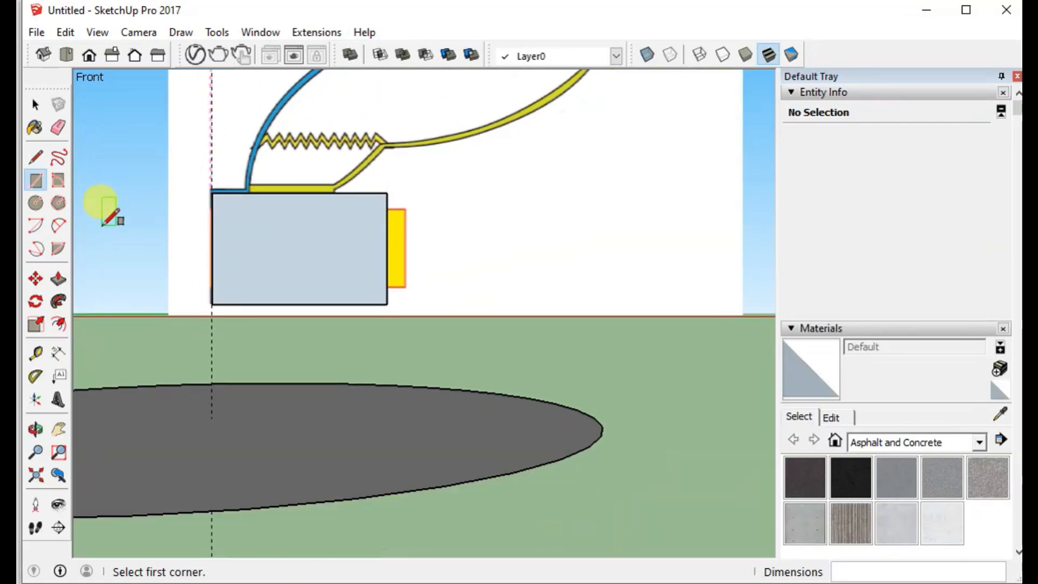
{"action": "left_click", "coordinate": [35, 106]}
{"action": "double_click", "coordinate": [297, 235]}
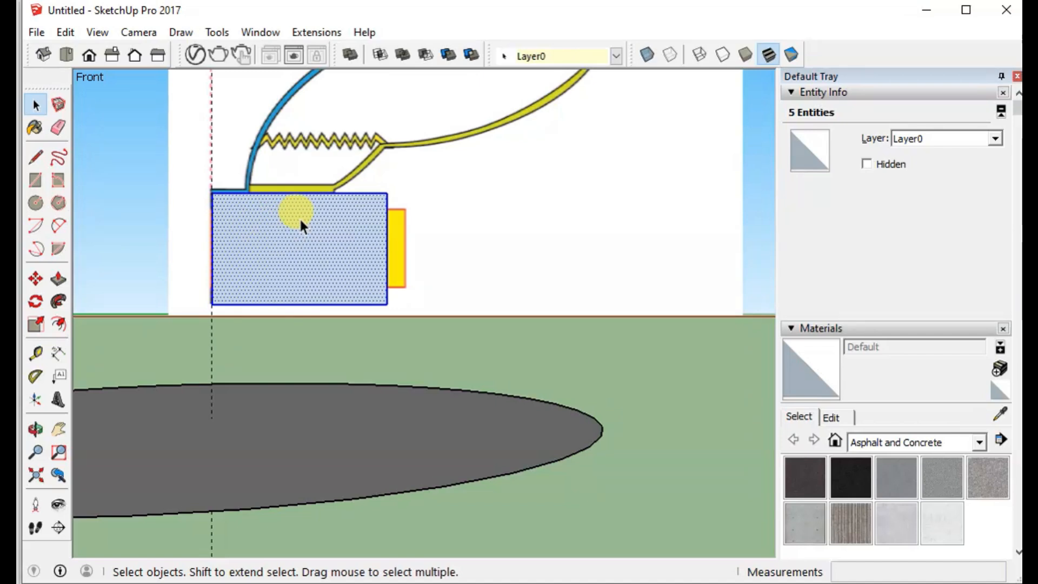
{"action": "left_click", "coordinate": [132, 219]}
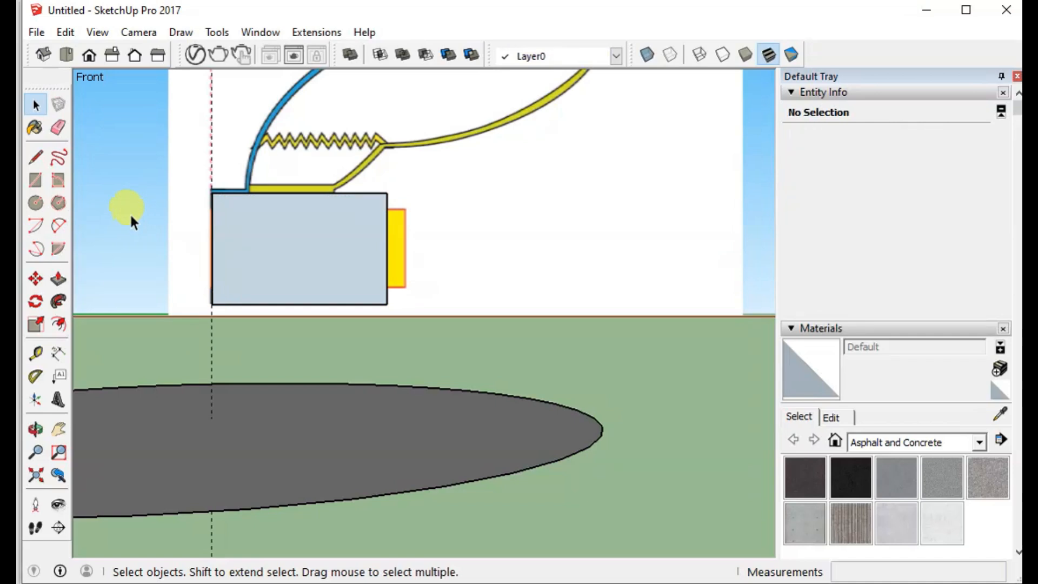
Revolve the rectangle over the grey plates around the horizontal circle using Follow Me
{"action": "left_click", "coordinate": [136, 398]}
{"action": "double_click", "coordinate": [447, 426]}
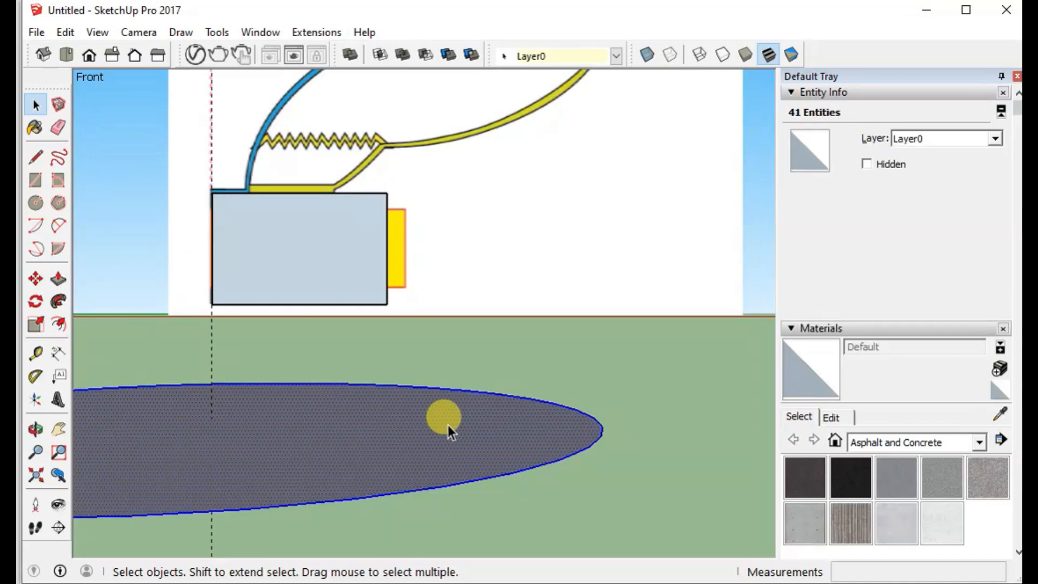
{"action": "left_click", "coordinate": [59, 300]}
{"action": "left_click", "coordinate": [290, 250]}
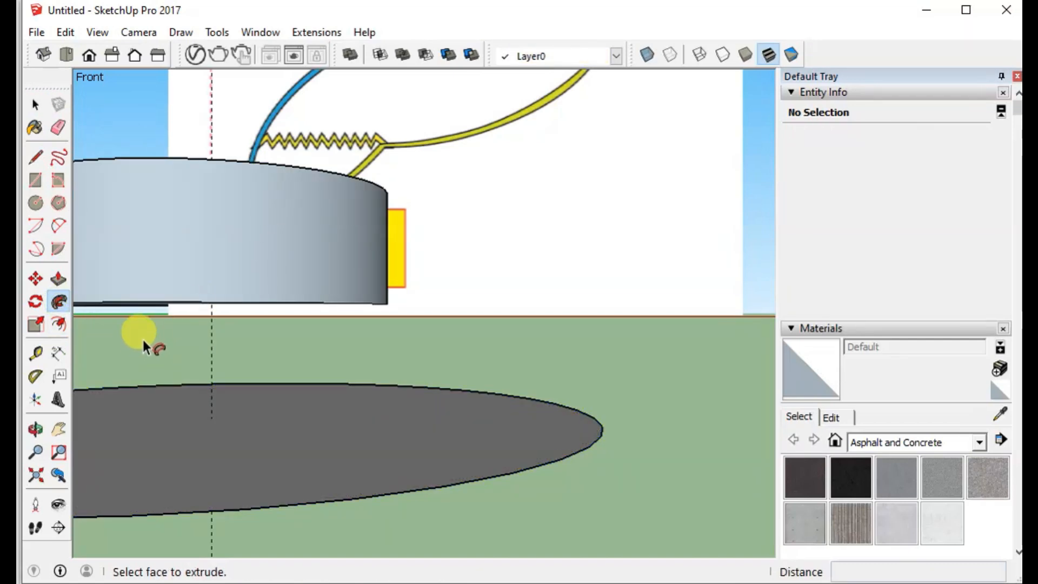
Make the whole revolved cylinder, including its edges, a component with the definition name tcon and hide it
{"action": "left_click", "coordinate": [59, 428]}
{"action": "left_click_drag", "start_coordinate": [97, 403], "coordinate": [296, 400]}
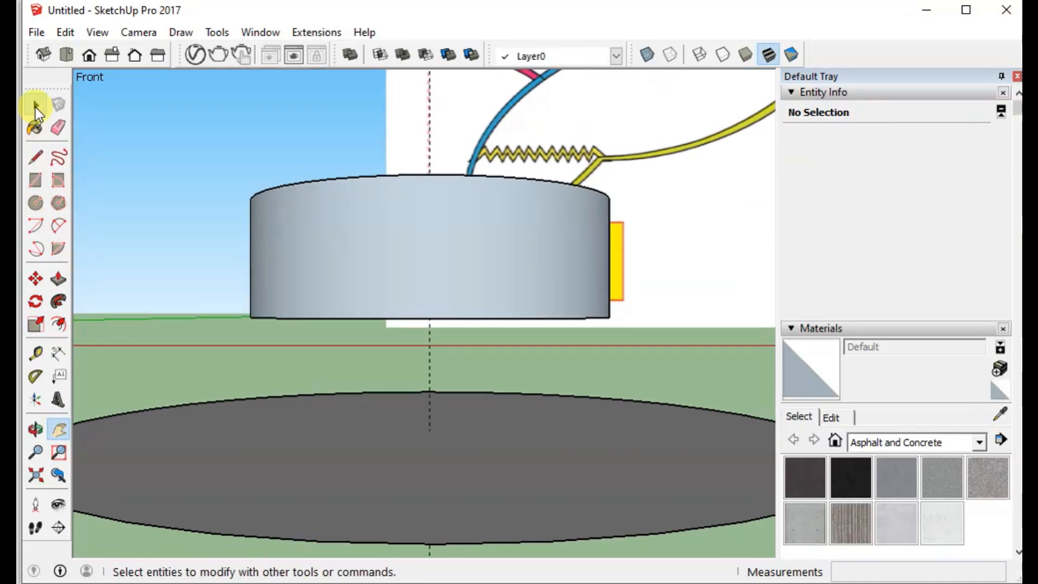
{"action": "left_click", "coordinate": [35, 106]}
{"action": "left_click_drag", "start_coordinate": [228, 166], "coordinate": [636, 340]}
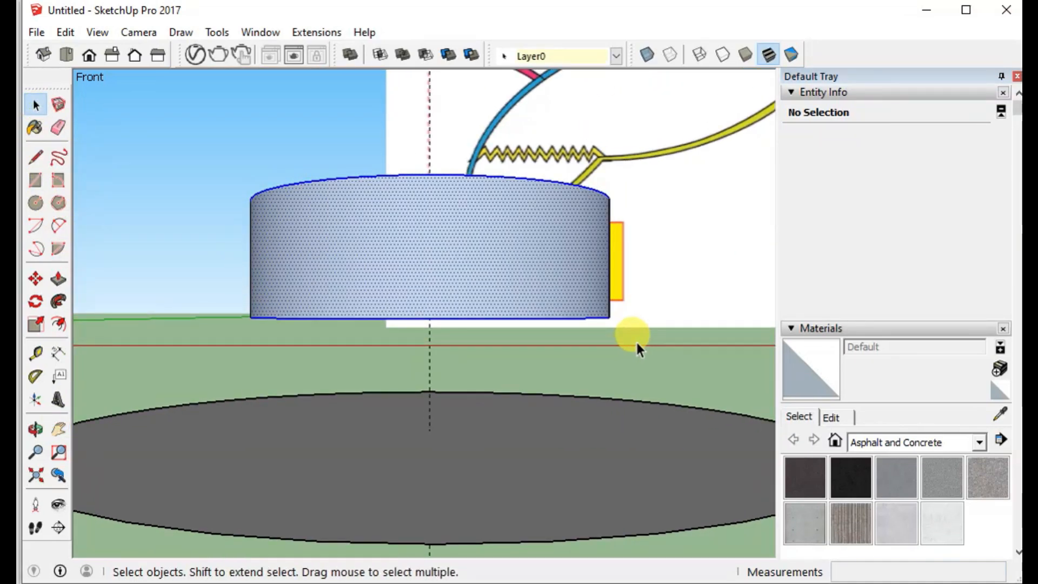
{"action": "right_click", "coordinate": [469, 255]}
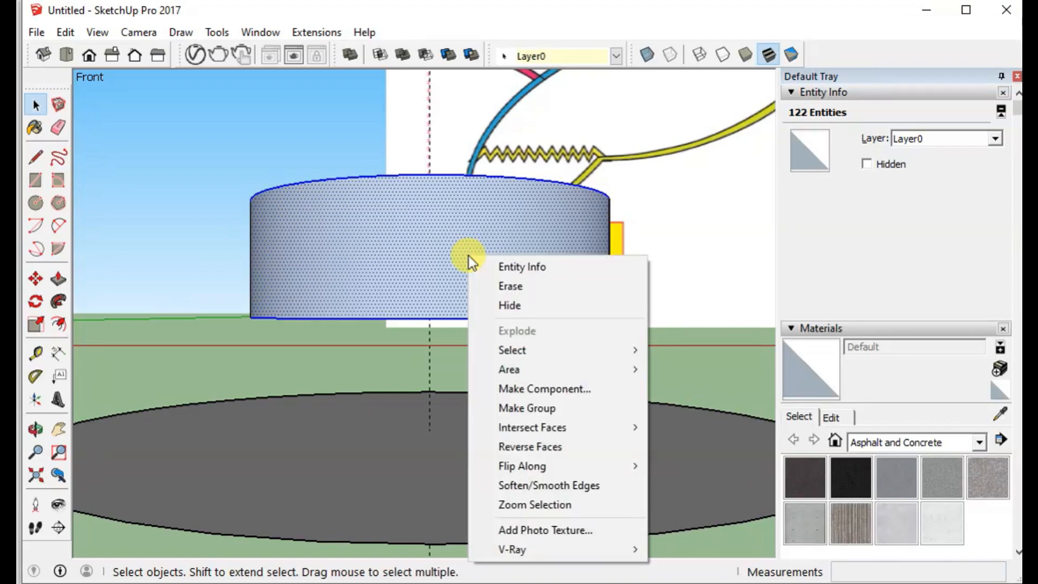
{"action": "left_click", "coordinate": [507, 387]}
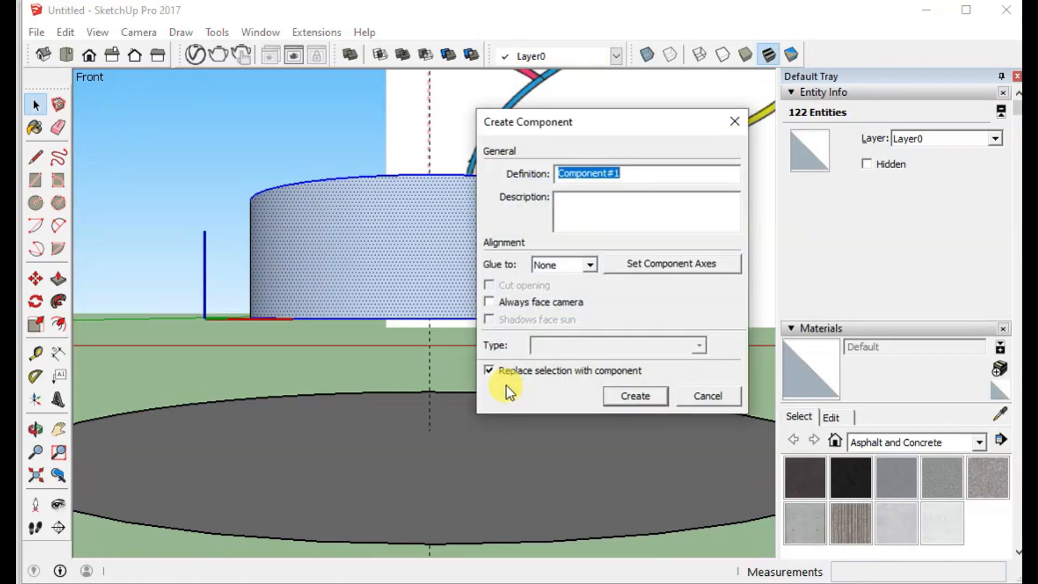
{"action": "type", "text": "tcon"}
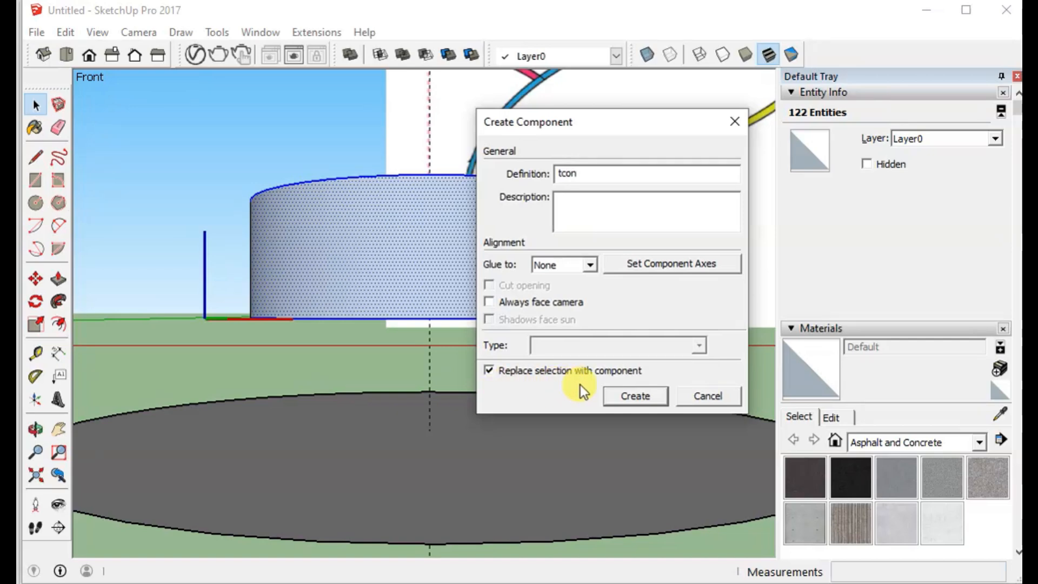
{"action": "left_click", "coordinate": [616, 399]}
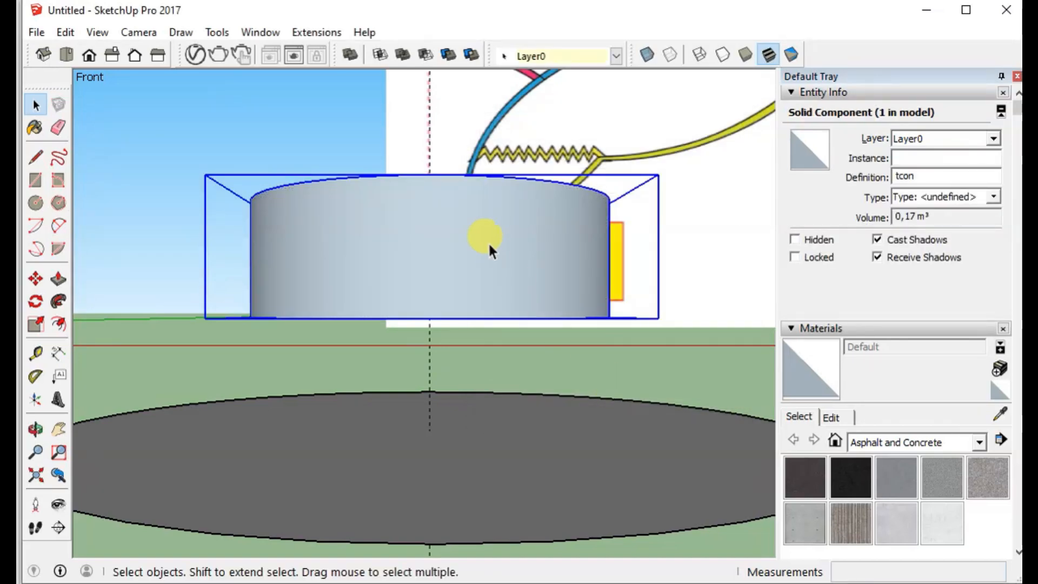
{"action": "right_click", "coordinate": [475, 233]}
{"action": "left_click", "coordinate": [489, 226]}
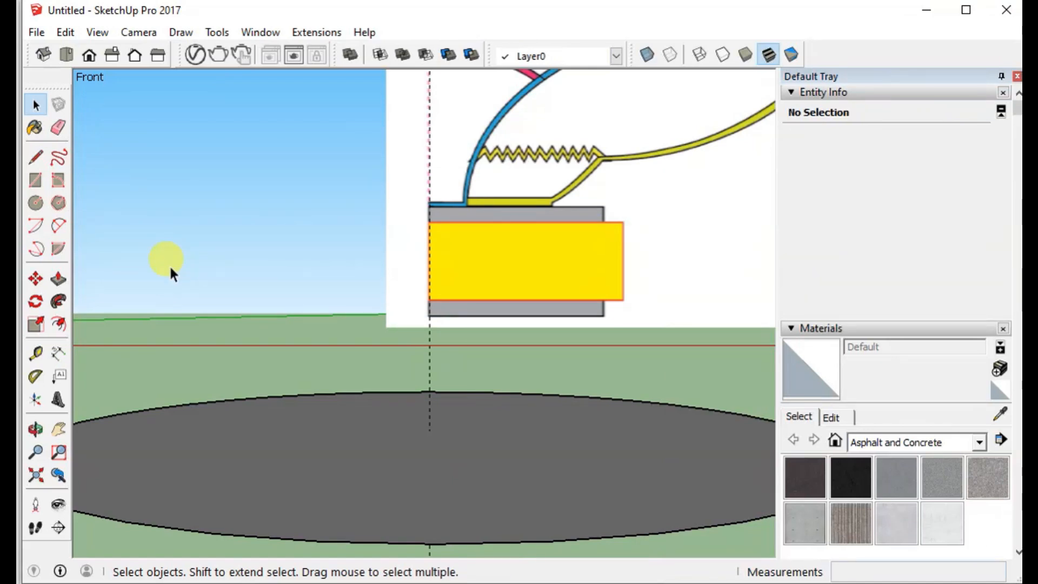
Bring up the list of components in the model and show it in Details view so the names are readable
{"action": "left_click", "coordinate": [792, 93]}
{"action": "scroll", "coordinate": [799, 402], "scroll_direction": "down", "scroll_amount": 5}
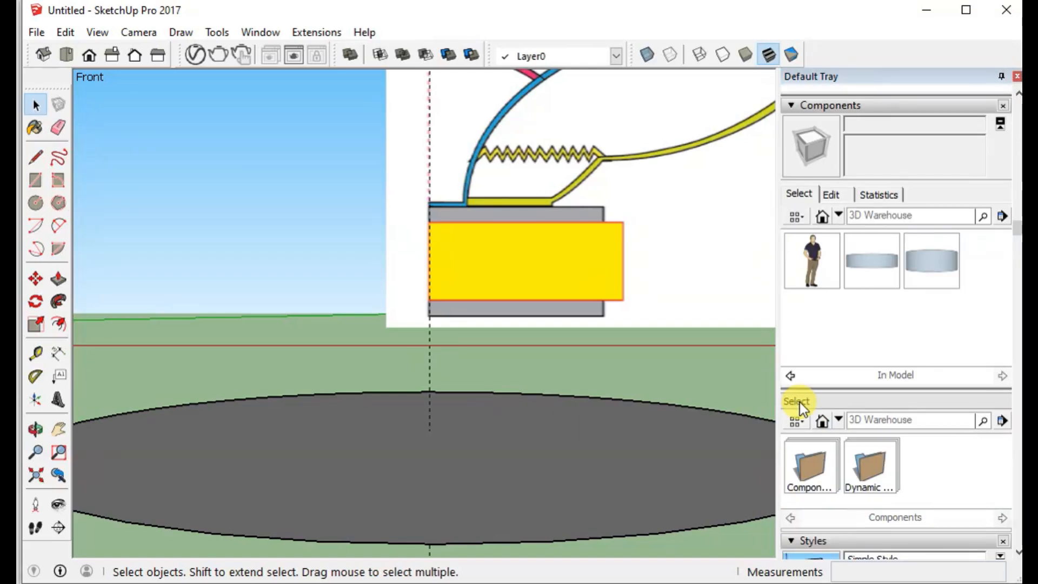
{"action": "scroll", "coordinate": [800, 402], "scroll_direction": "down", "scroll_amount": 10}
{"action": "scroll", "coordinate": [799, 402], "scroll_direction": "up", "scroll_amount": 3}
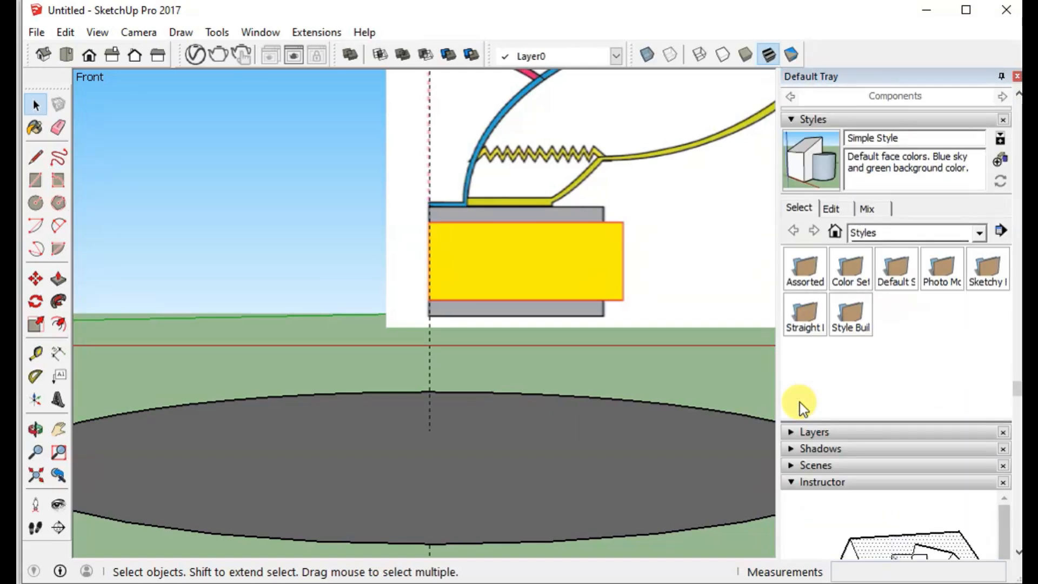
{"action": "scroll", "coordinate": [799, 403], "scroll_direction": "up", "scroll_amount": 5}
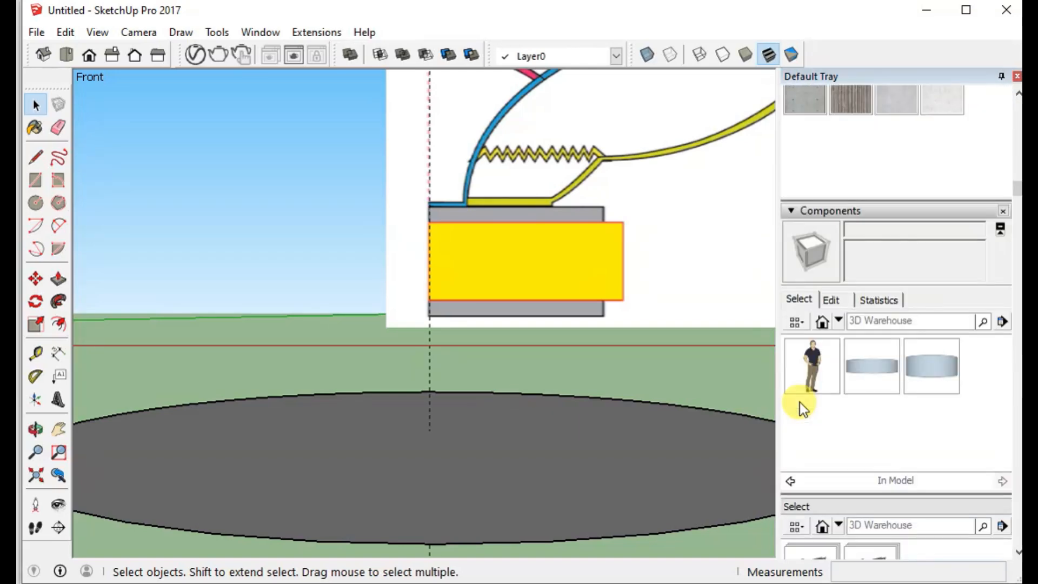
{"action": "scroll", "coordinate": [799, 402], "scroll_direction": "down", "scroll_amount": 3}
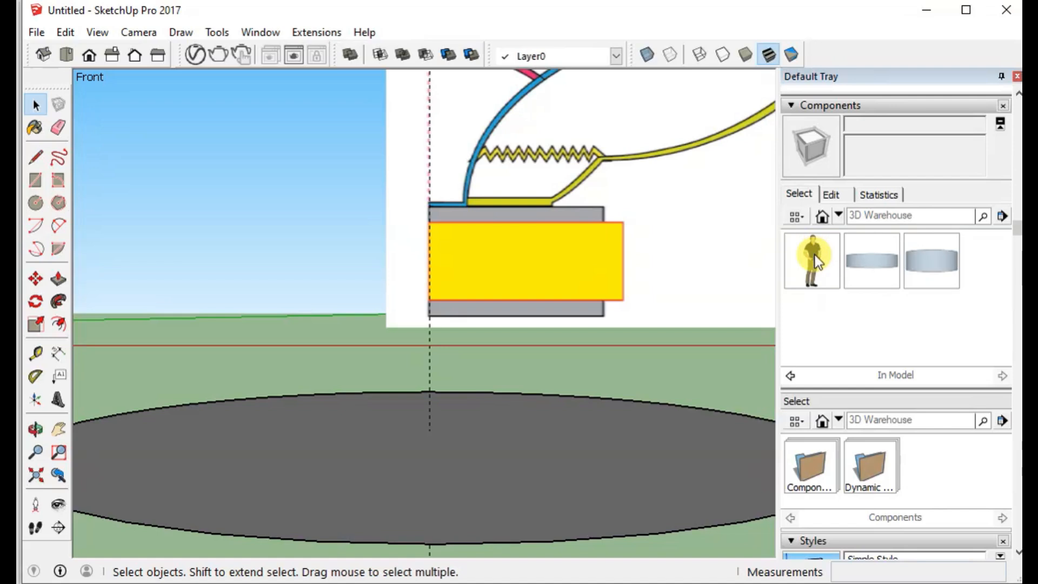
{"action": "left_click", "coordinate": [815, 273]}
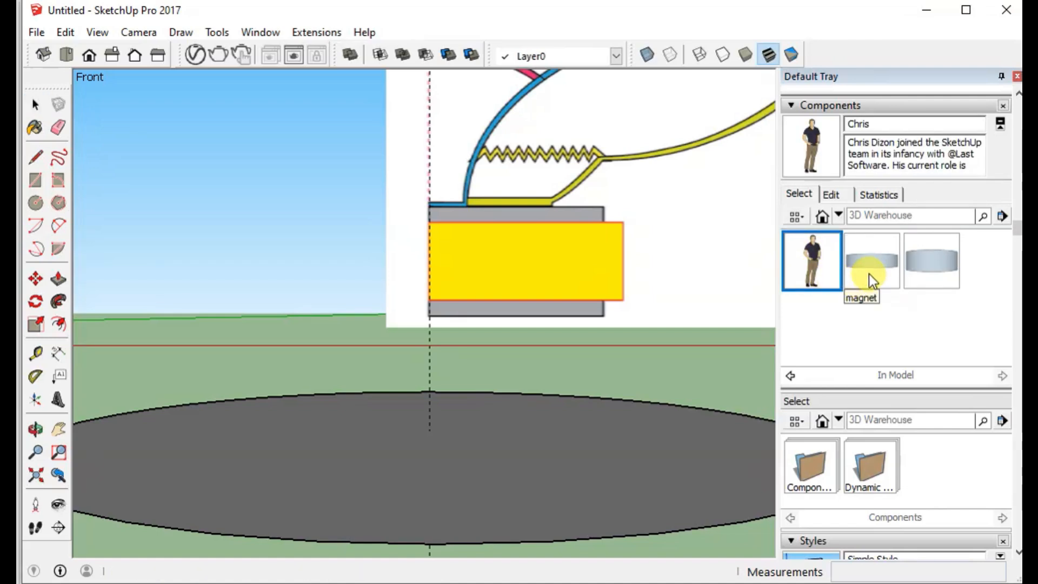
{"action": "left_click", "coordinate": [794, 216]}
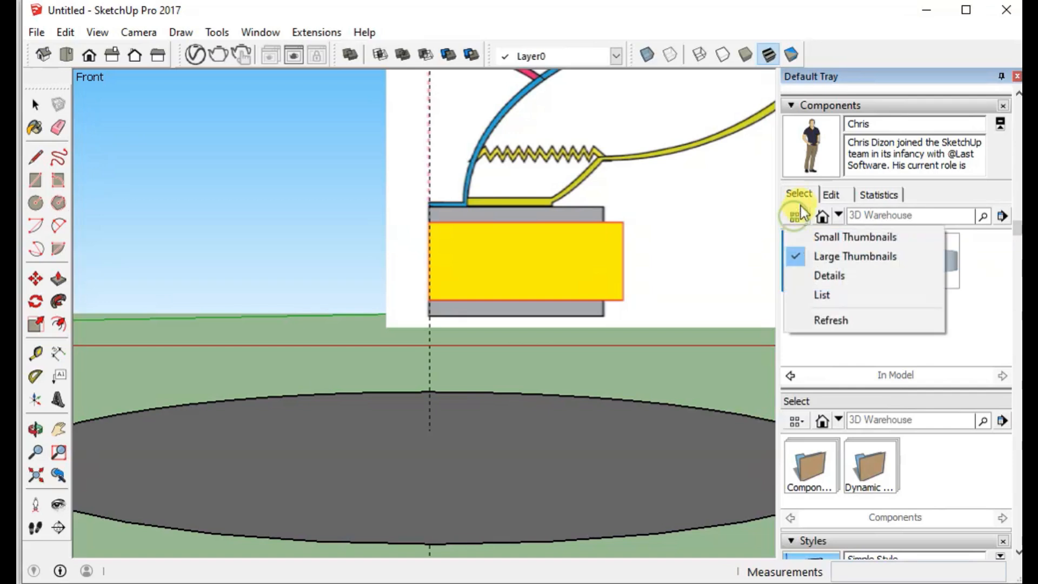
{"action": "left_click", "coordinate": [803, 201]}
{"action": "left_click", "coordinate": [798, 196]}
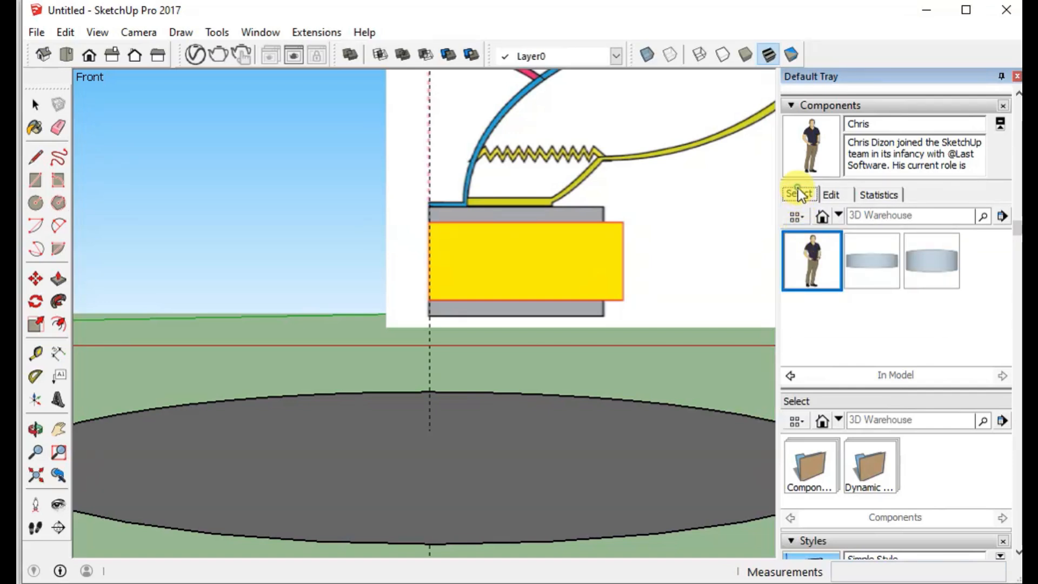
{"action": "left_click", "coordinate": [796, 217]}
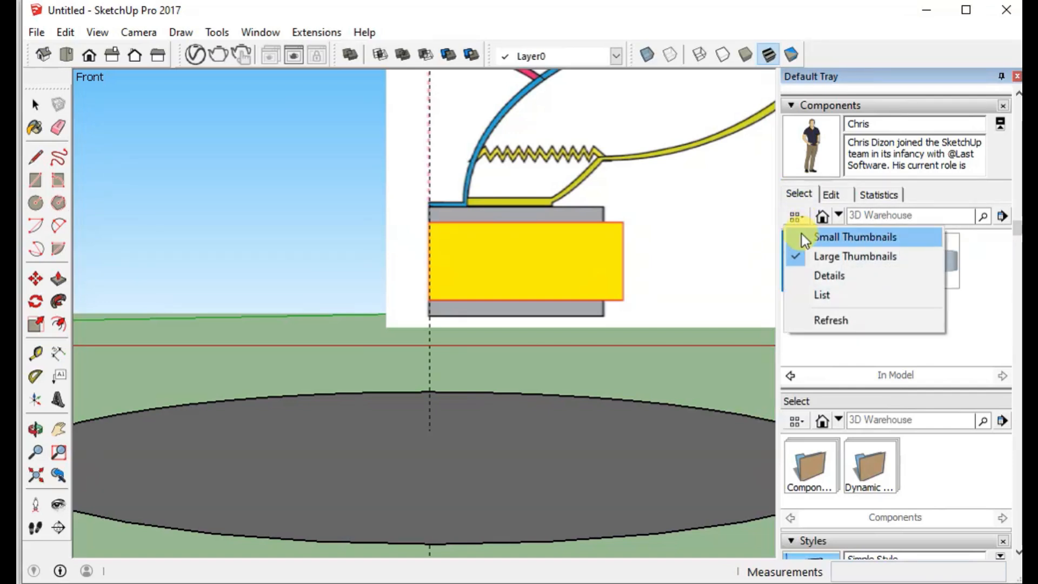
{"action": "left_click", "coordinate": [815, 275]}
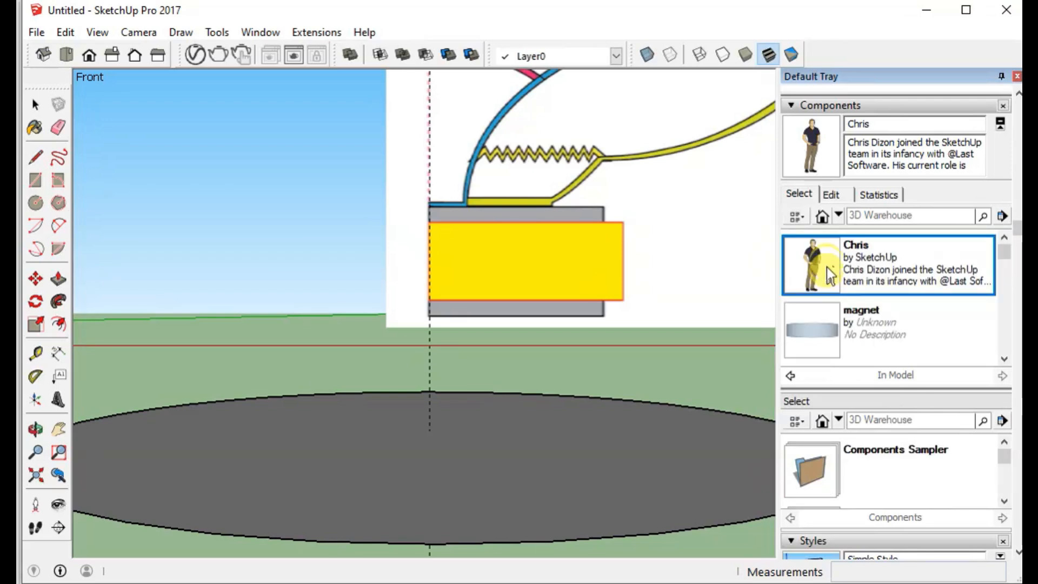
Try placing the standing person component from the in-model list into the drawing
{"action": "left_click_drag", "start_coordinate": [823, 273], "coordinate": [658, 269]}
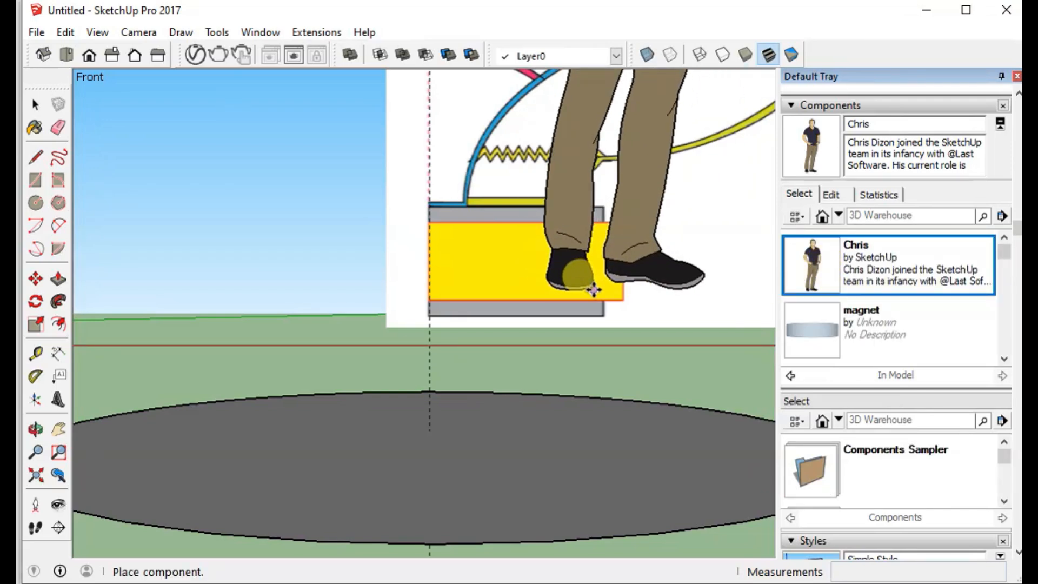
{"action": "key", "text": "Escape"}
{"action": "scroll", "coordinate": [830, 325], "scroll_direction": "down", "scroll_amount": 3}
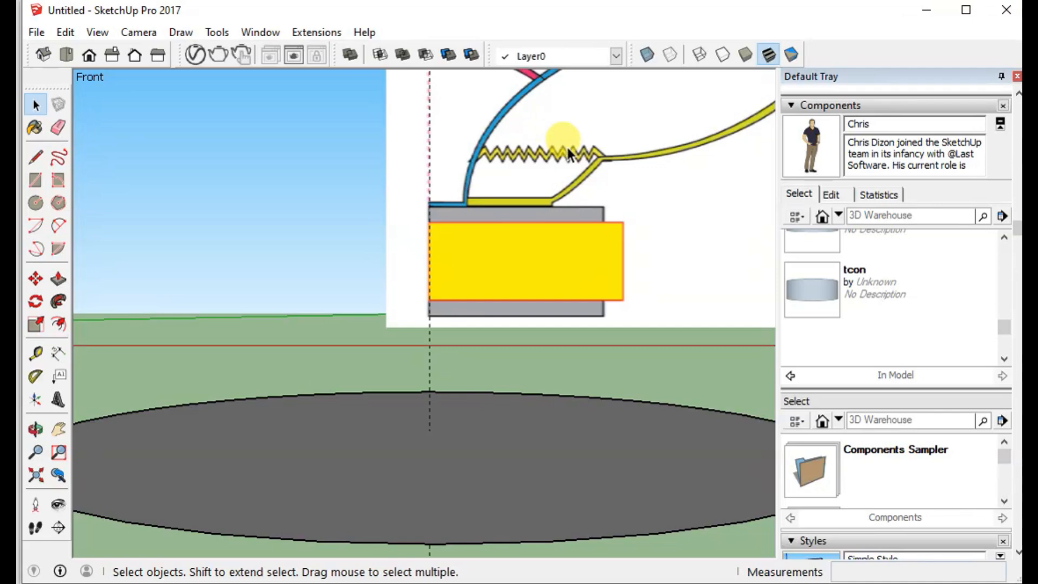
Draw a short horizontal line along the upper edge of the blue strip, from the vertical guide to the foot of the blue curve
{"action": "scroll", "coordinate": [567, 155], "scroll_direction": "up", "scroll_amount": 1}
{"action": "scroll", "coordinate": [567, 155], "scroll_direction": "up", "scroll_amount": 3}
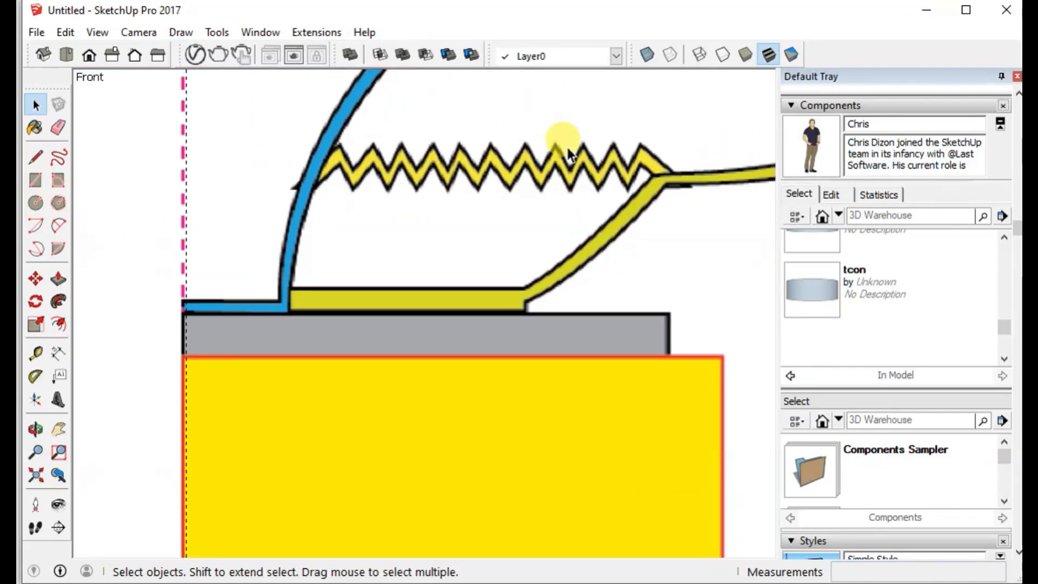
{"action": "scroll", "coordinate": [568, 152], "scroll_direction": "down", "scroll_amount": 5}
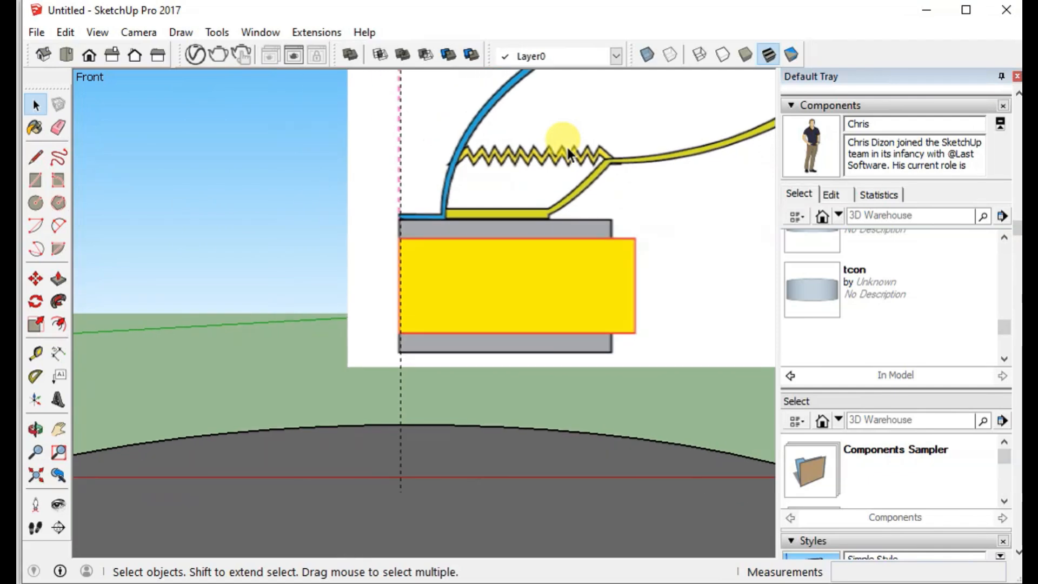
{"action": "scroll", "coordinate": [565, 152], "scroll_direction": "down", "scroll_amount": 1}
{"action": "scroll", "coordinate": [565, 151], "scroll_direction": "up", "scroll_amount": 2}
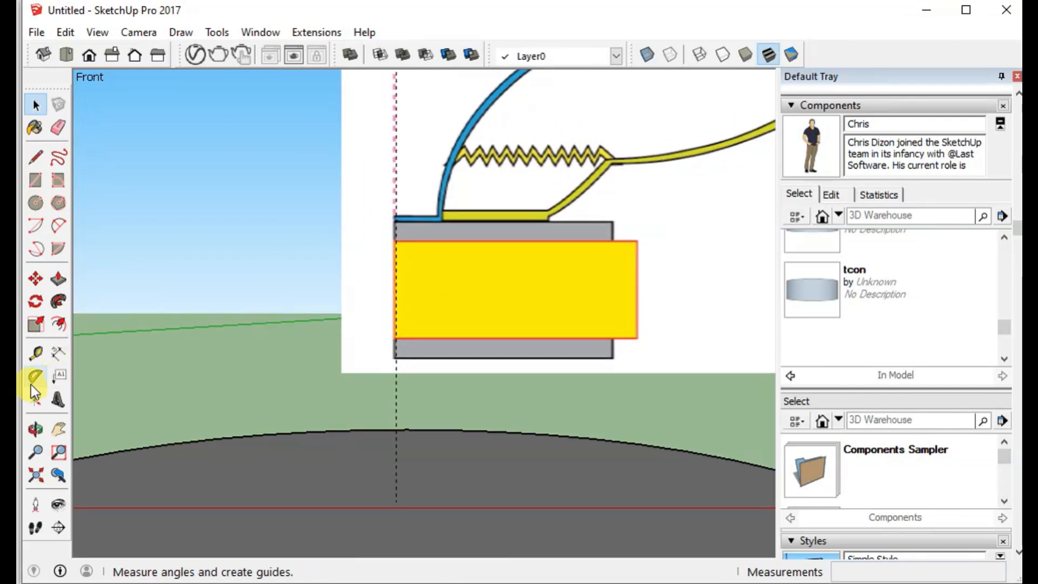
{"action": "left_click", "coordinate": [57, 428]}
{"action": "left_click_drag", "start_coordinate": [528, 197], "coordinate": [405, 320]}
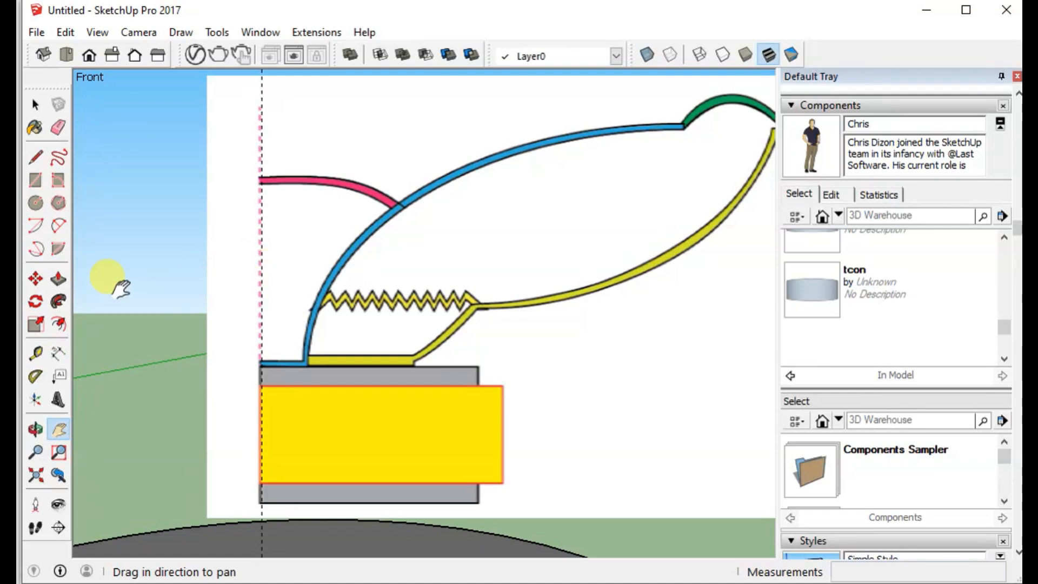
{"action": "left_click", "coordinate": [34, 159]}
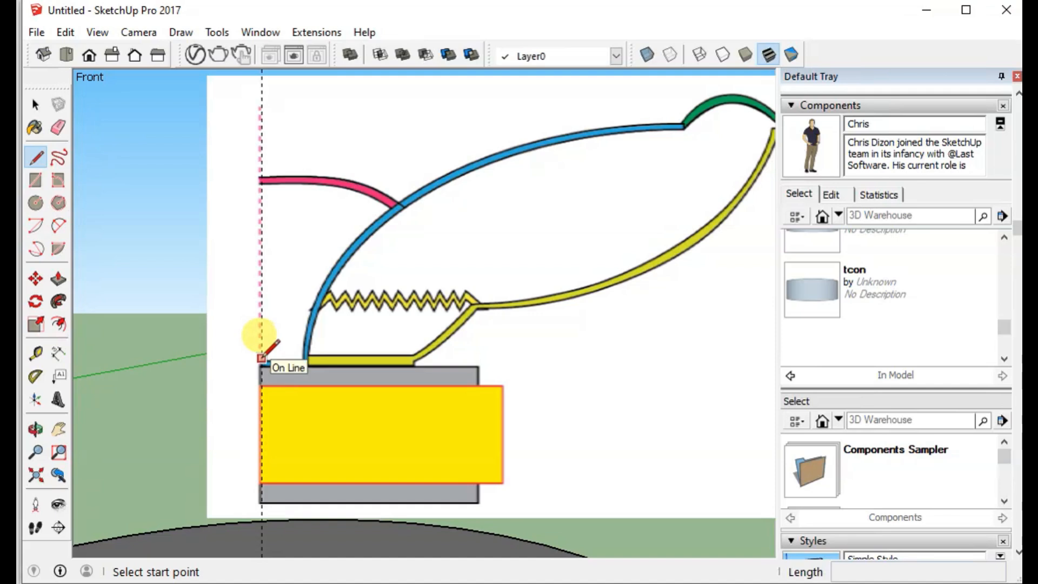
{"action": "scroll", "coordinate": [260, 358], "scroll_direction": "up", "scroll_amount": 2}
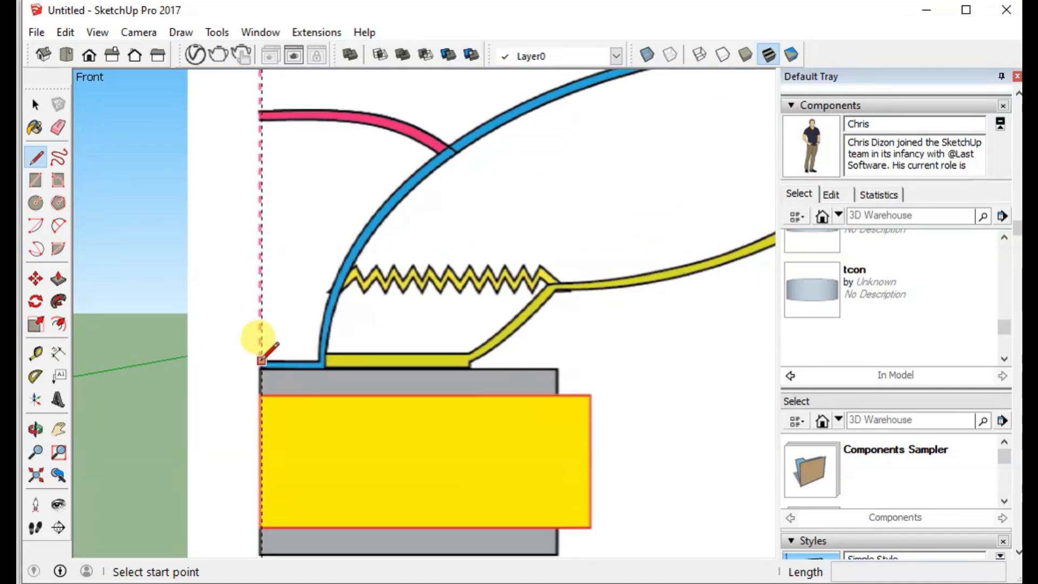
{"action": "left_click", "coordinate": [261, 359]}
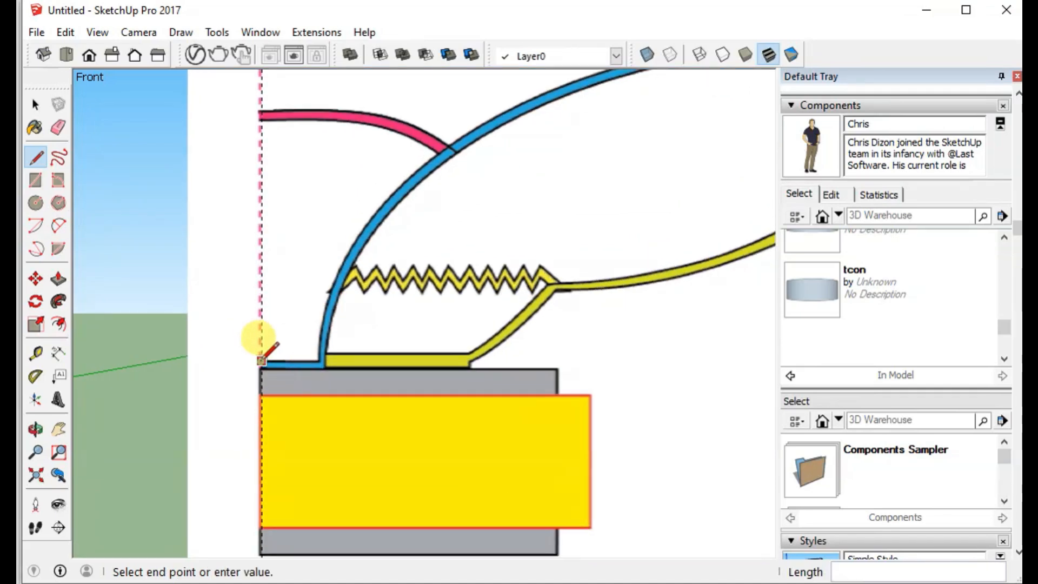
{"action": "left_click", "coordinate": [315, 360]}
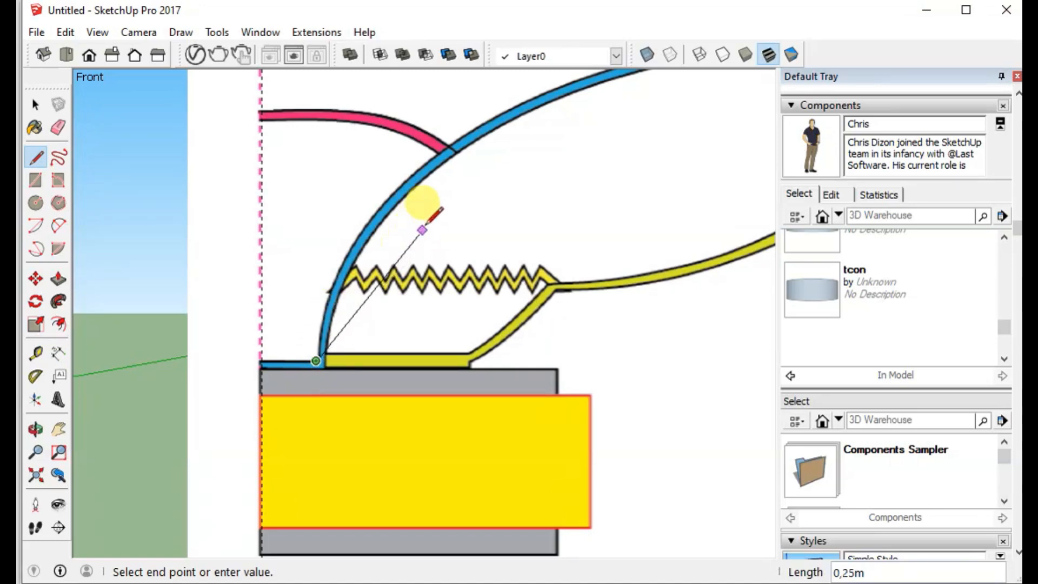
Draw an arc about 0.90 m across with a 0.15 m bulge along the blue cone, from the line's end to the green surround
{"action": "scroll", "coordinate": [644, 120], "scroll_direction": "down", "scroll_amount": 3}
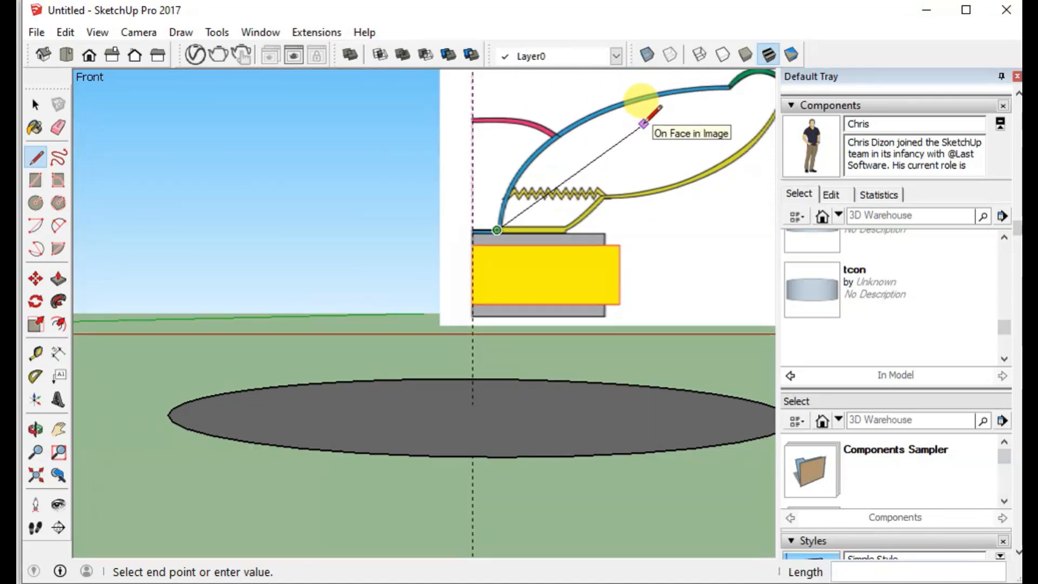
{"action": "left_click", "coordinate": [54, 432]}
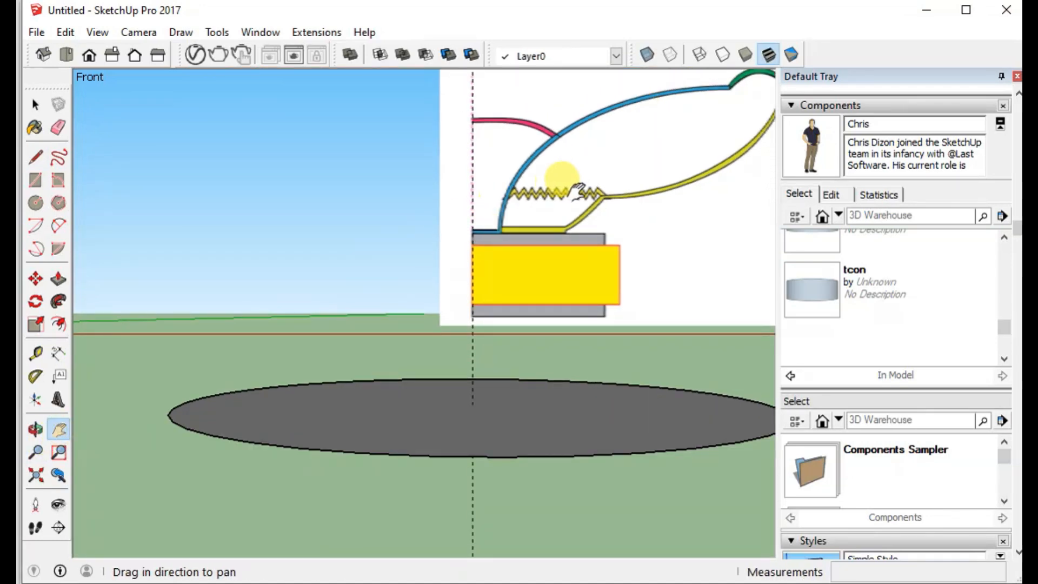
{"action": "left_click_drag", "start_coordinate": [560, 183], "coordinate": [312, 323]}
{"action": "scroll", "coordinate": [297, 306], "scroll_direction": "up", "scroll_amount": 5}
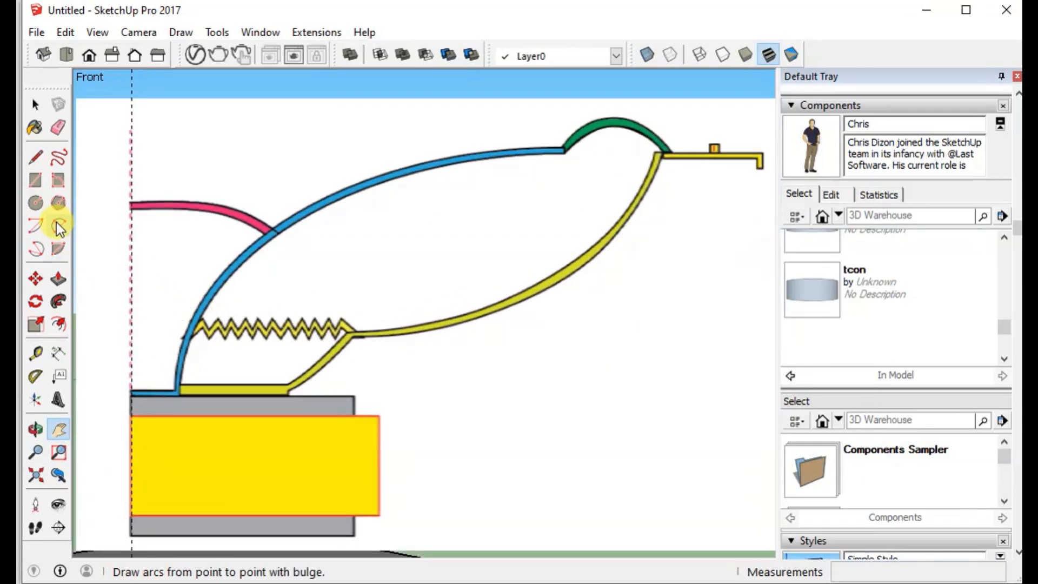
{"action": "left_click", "coordinate": [57, 223]}
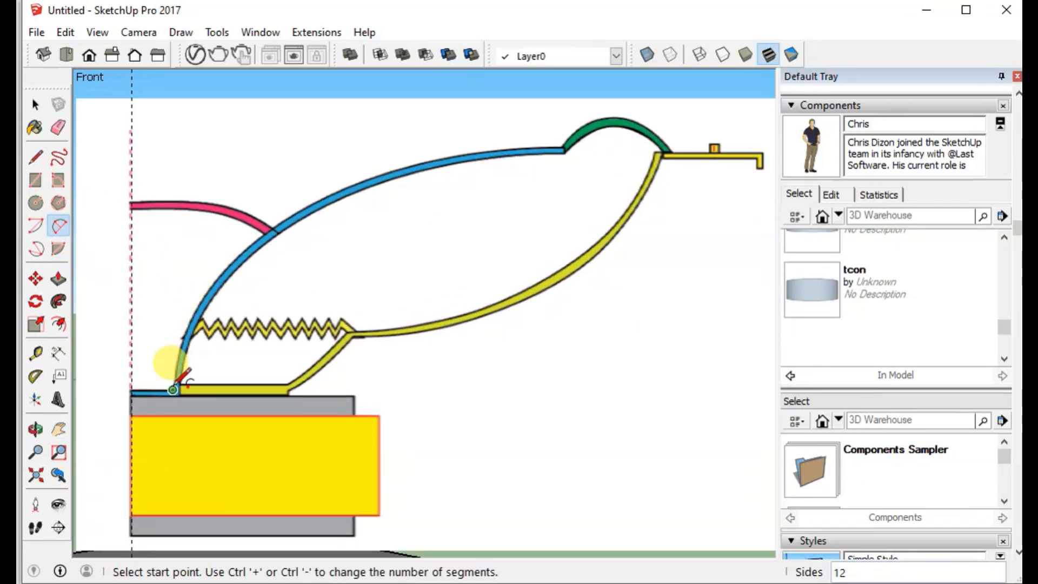
{"action": "left_click", "coordinate": [173, 389]}
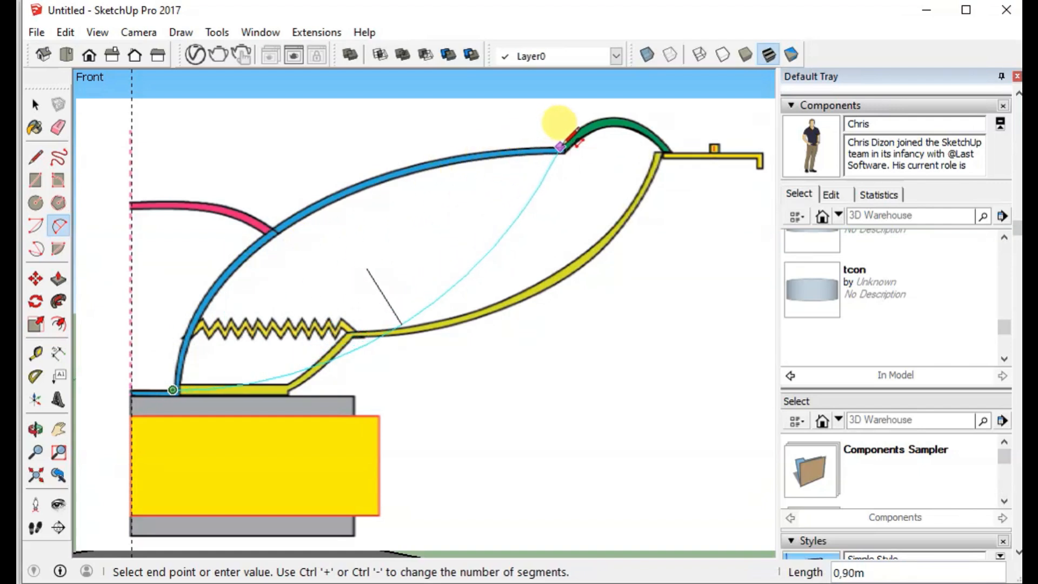
{"action": "left_click", "coordinate": [565, 146]}
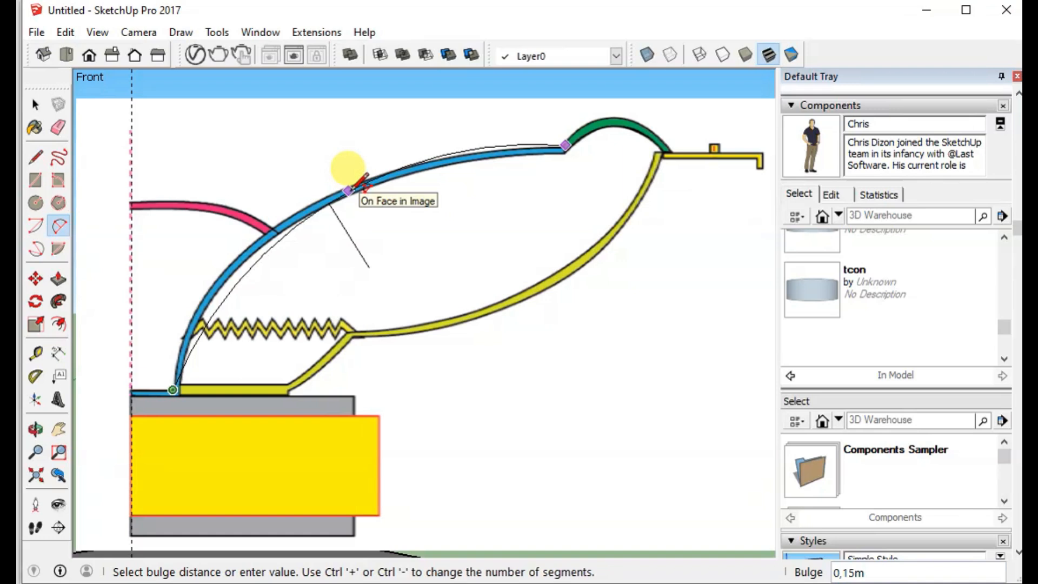
{"action": "left_click", "coordinate": [354, 187]}
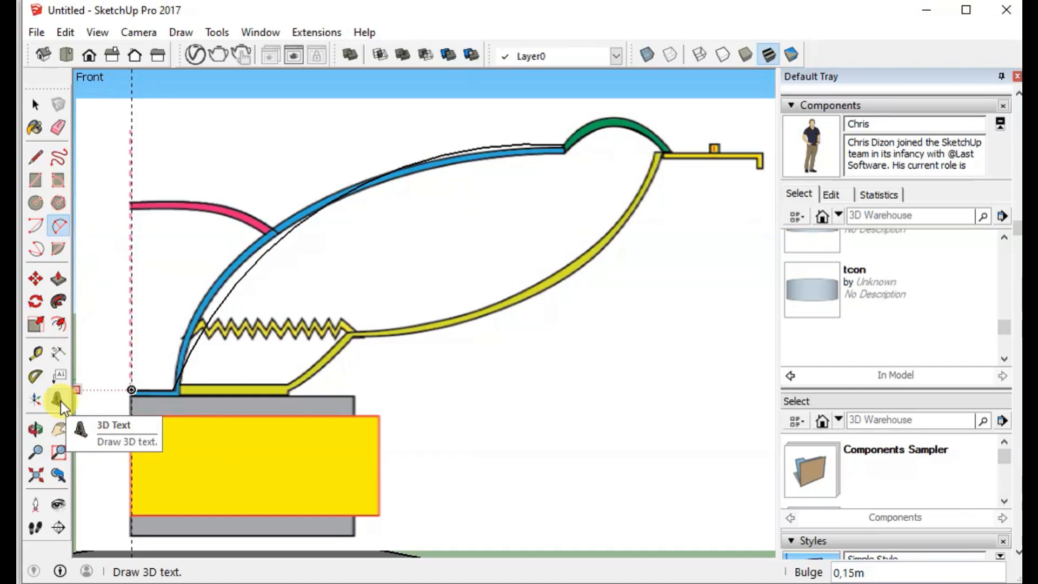
Offset the arc along the blue cone inward by about 0.01 m to give the cone its thickness
{"action": "left_click", "coordinate": [36, 106]}
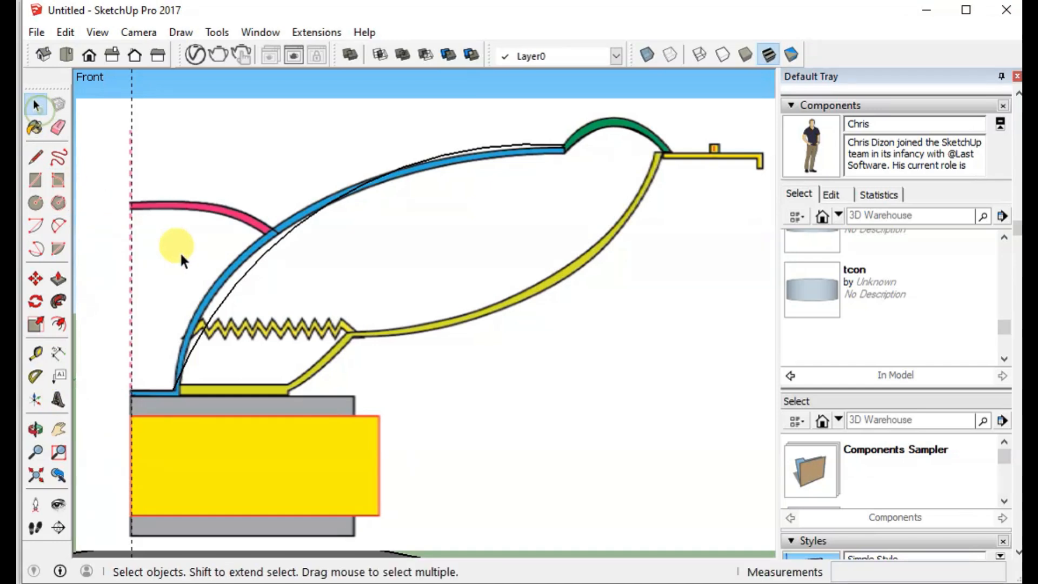
{"action": "left_click", "coordinate": [281, 235]}
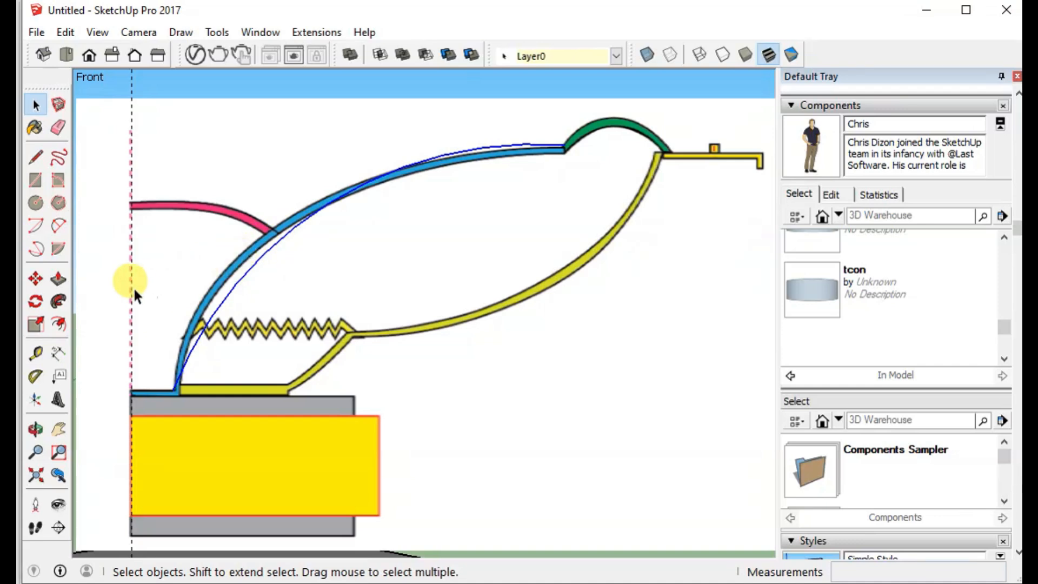
{"action": "left_click", "coordinate": [57, 322]}
{"action": "left_click", "coordinate": [308, 264]}
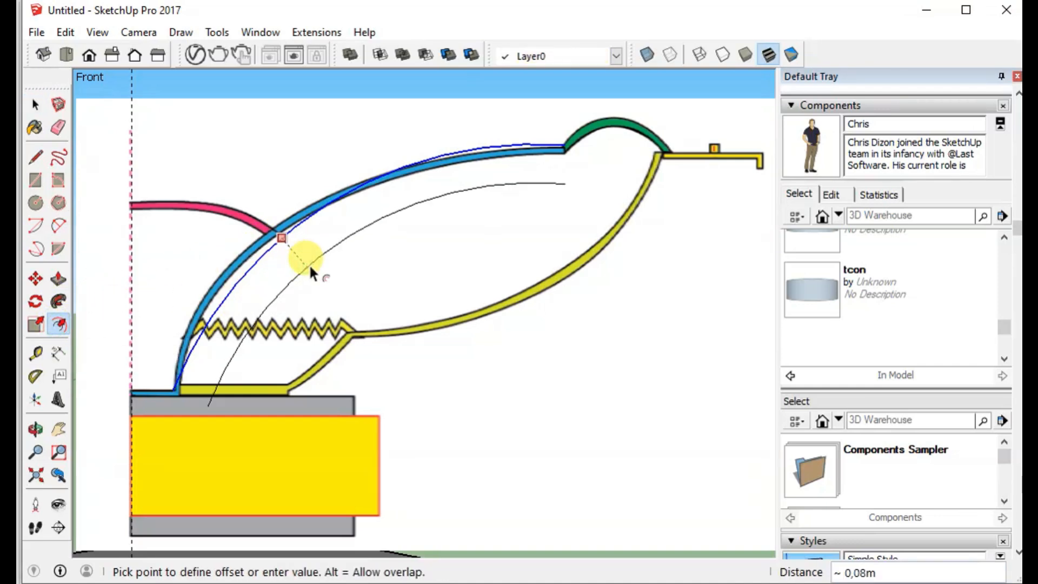
{"action": "left_click", "coordinate": [297, 231]}
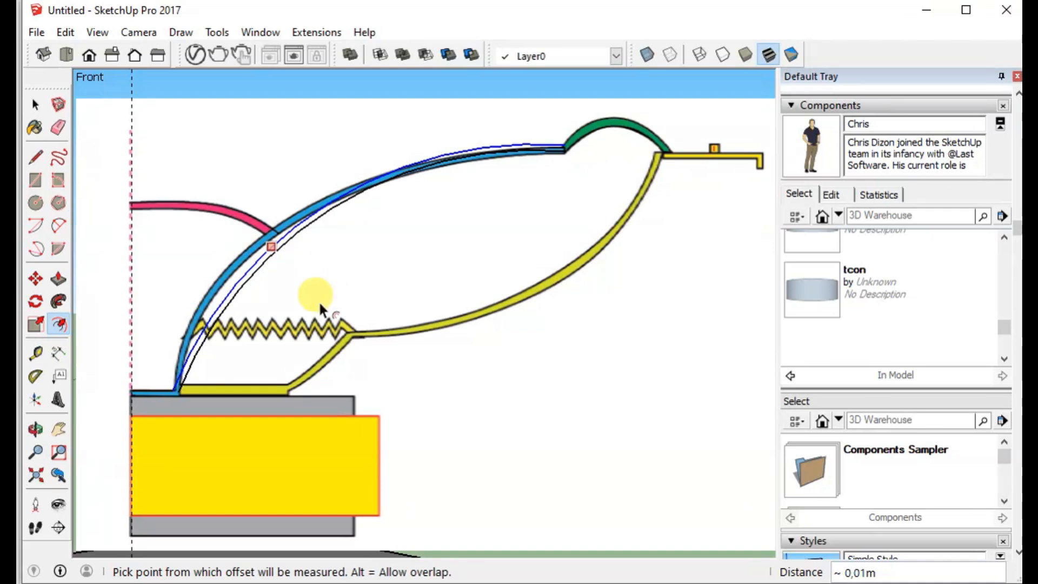
Outline the blue base strip with lines along its upper and lower edges from the vertical guide, joining the lower one to the offset arc's foot
{"action": "scroll", "coordinate": [140, 397], "scroll_direction": "up", "scroll_amount": 5}
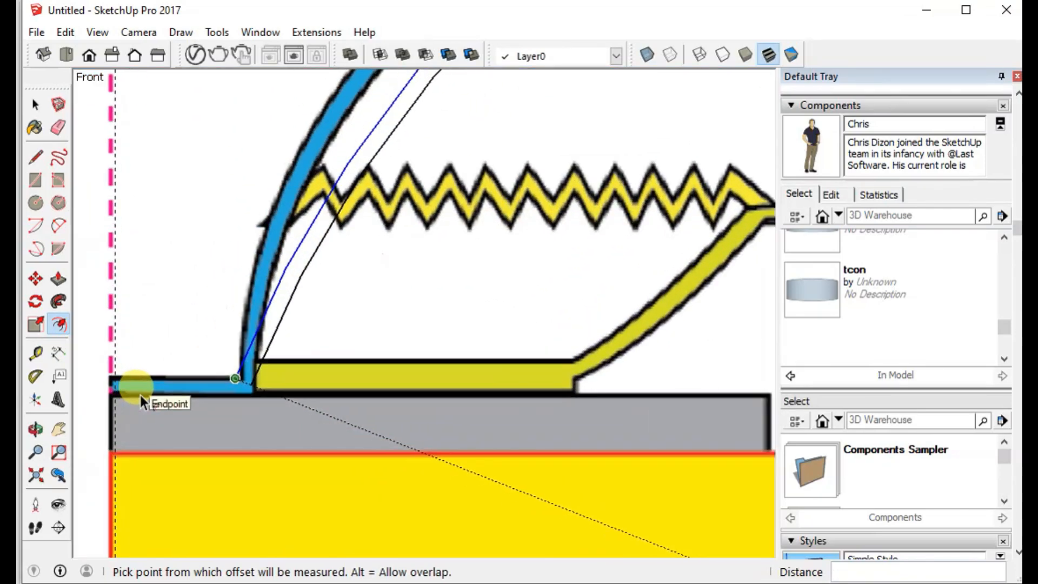
{"action": "scroll", "coordinate": [140, 395], "scroll_direction": "up", "scroll_amount": 3}
{"action": "left_click", "coordinate": [58, 301]}
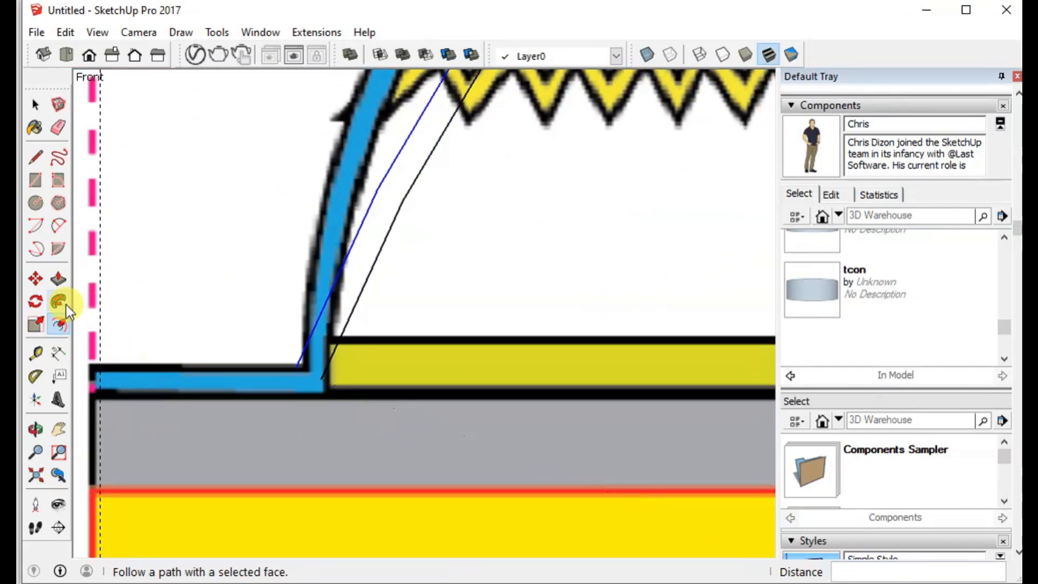
{"action": "left_click", "coordinate": [35, 158]}
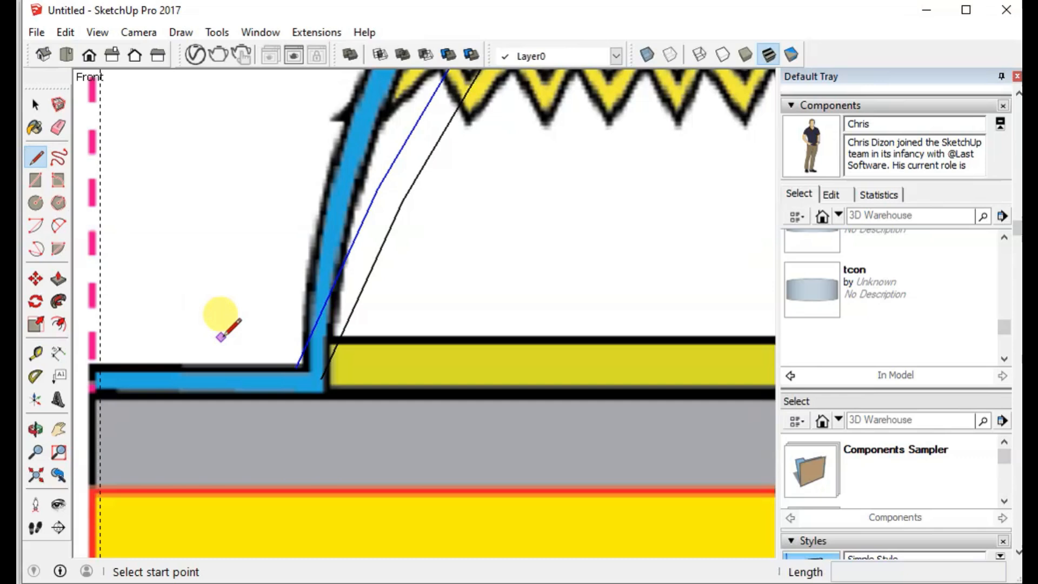
{"action": "left_click", "coordinate": [295, 369]}
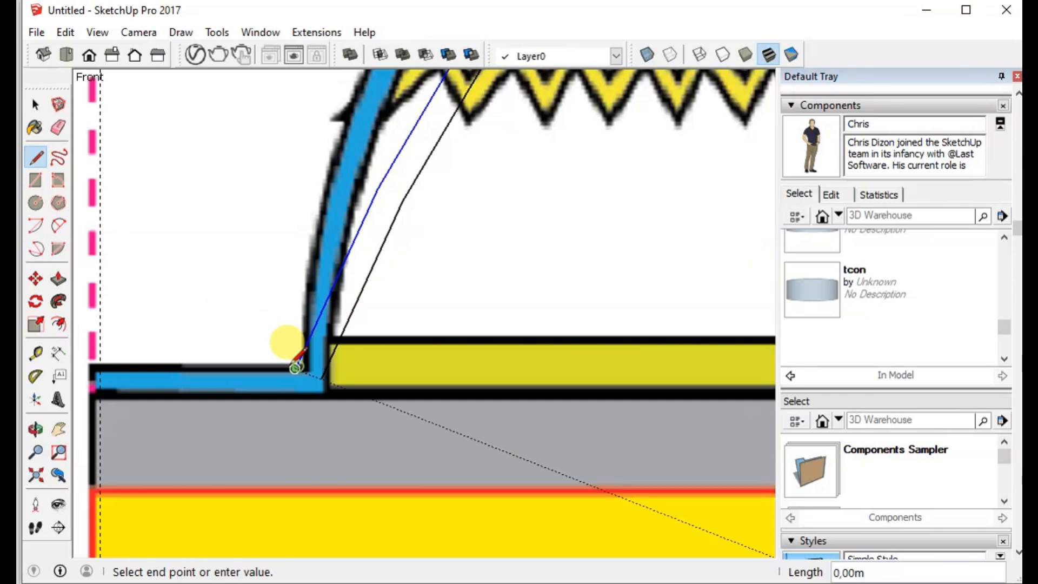
{"action": "left_click", "coordinate": [99, 369]}
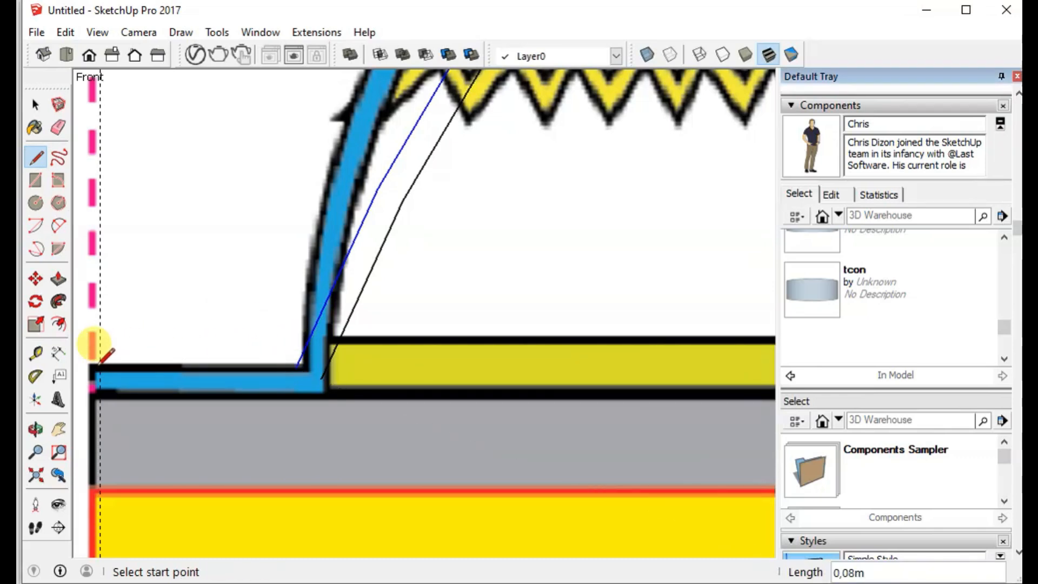
{"action": "left_click", "coordinate": [100, 398]}
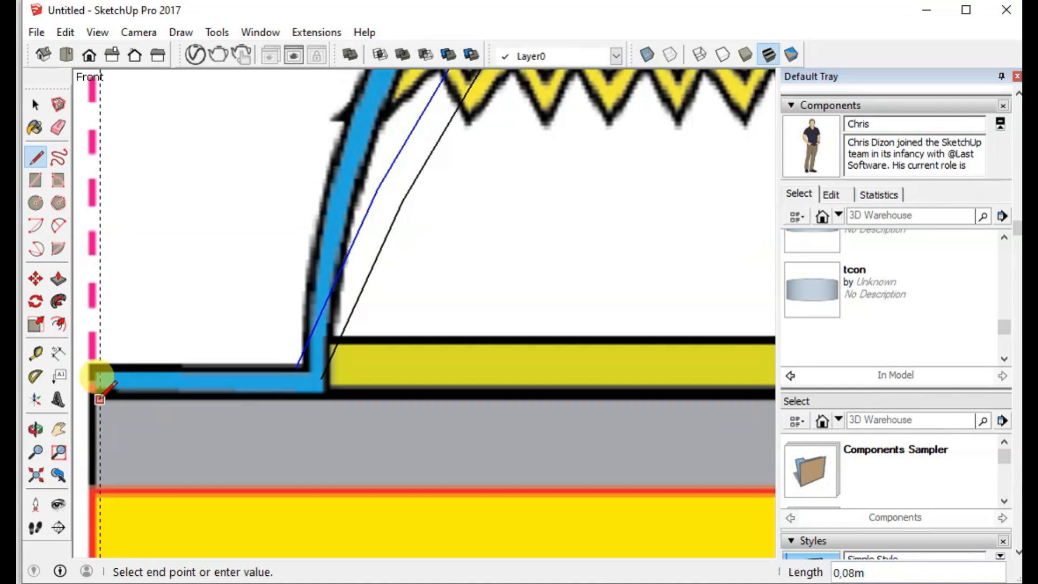
{"action": "left_click", "coordinate": [319, 398]}
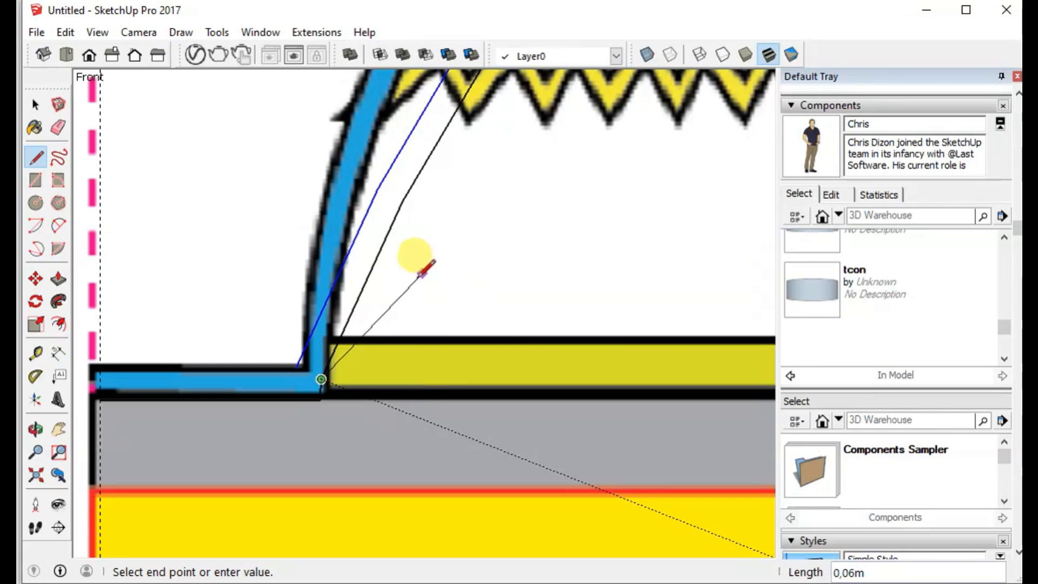
{"action": "key", "text": "Escape"}
Close the cone profile's outer end at the green surround with a line about 0.01 m long between the two arc endpoints
{"action": "scroll", "coordinate": [525, 200], "scroll_direction": "down", "scroll_amount": 5}
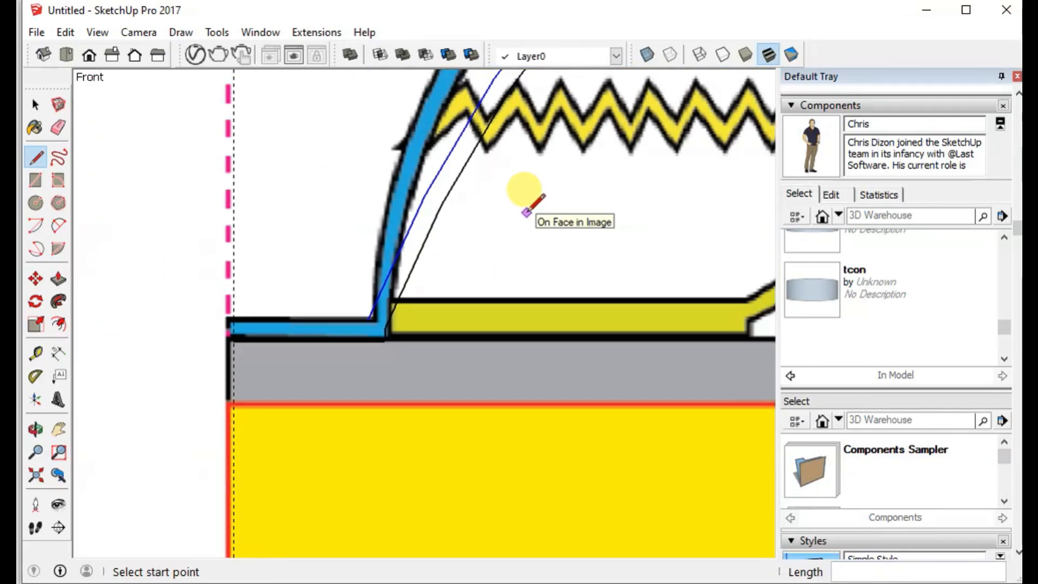
{"action": "scroll", "coordinate": [527, 211], "scroll_direction": "down", "scroll_amount": 3}
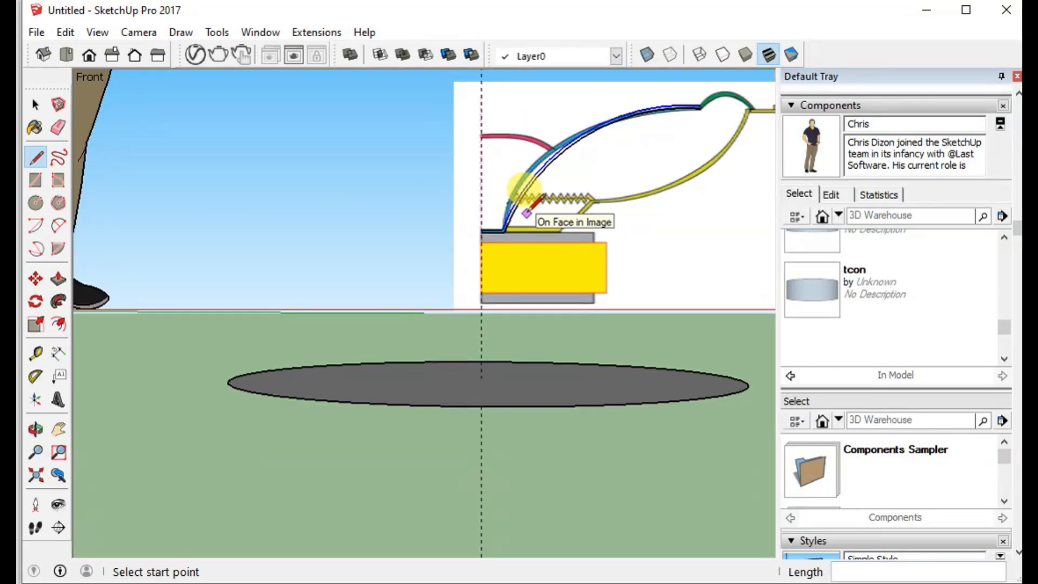
{"action": "scroll", "coordinate": [701, 97], "scroll_direction": "up", "scroll_amount": 8}
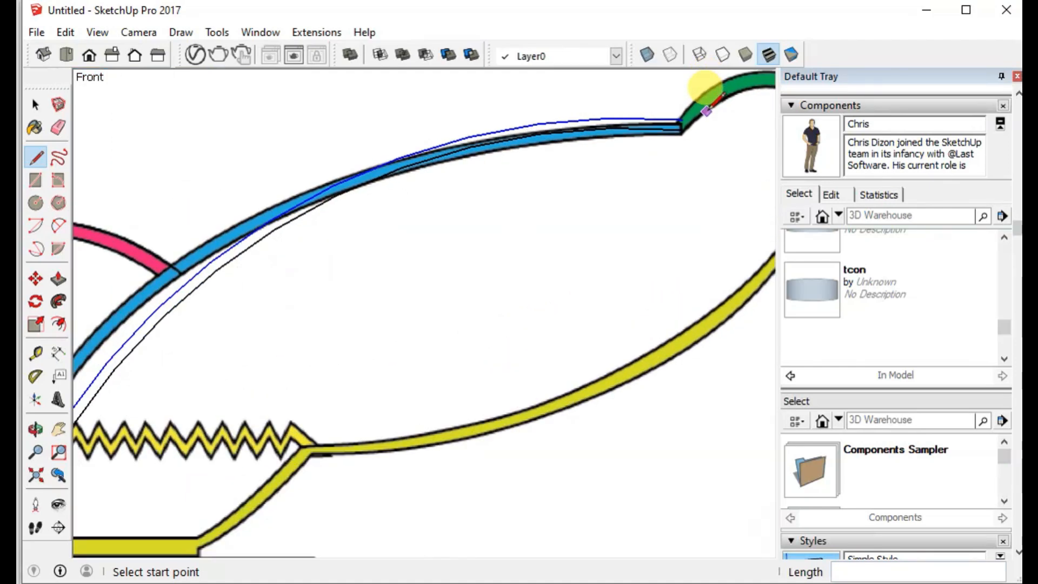
{"action": "scroll", "coordinate": [697, 97], "scroll_direction": "up", "scroll_amount": 6}
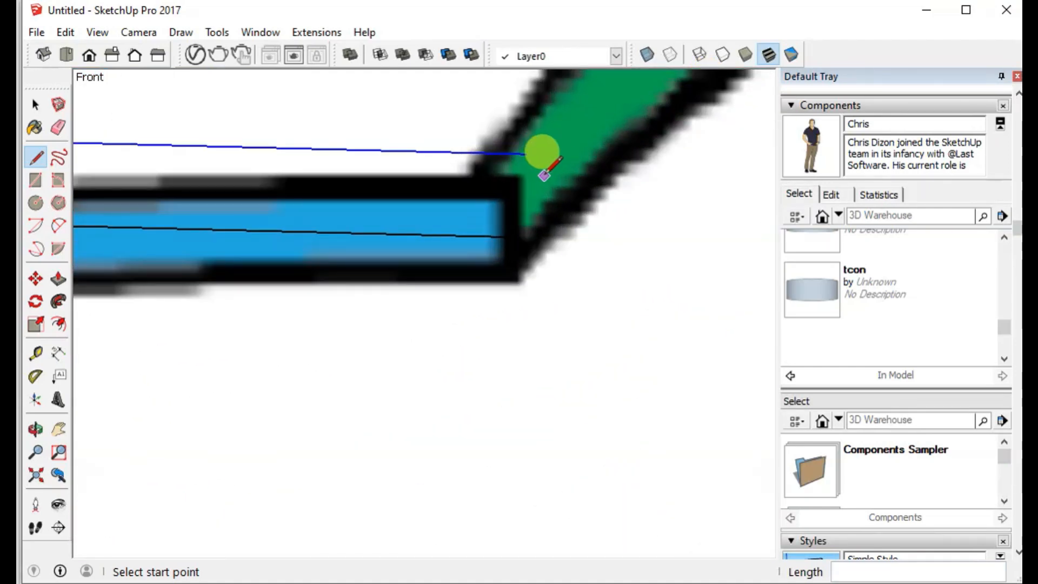
{"action": "left_click", "coordinate": [526, 154]}
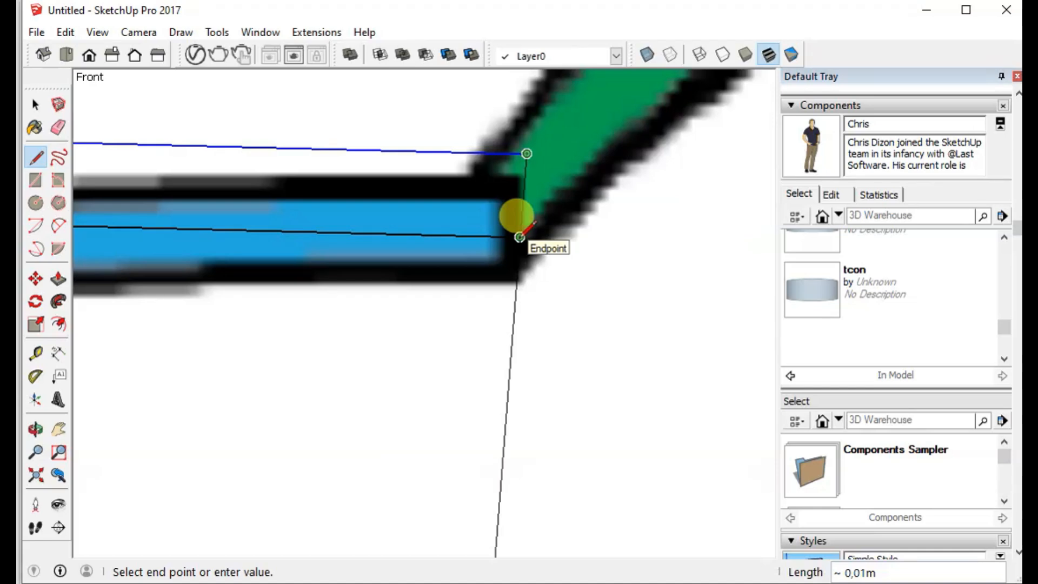
{"action": "left_click", "coordinate": [519, 237]}
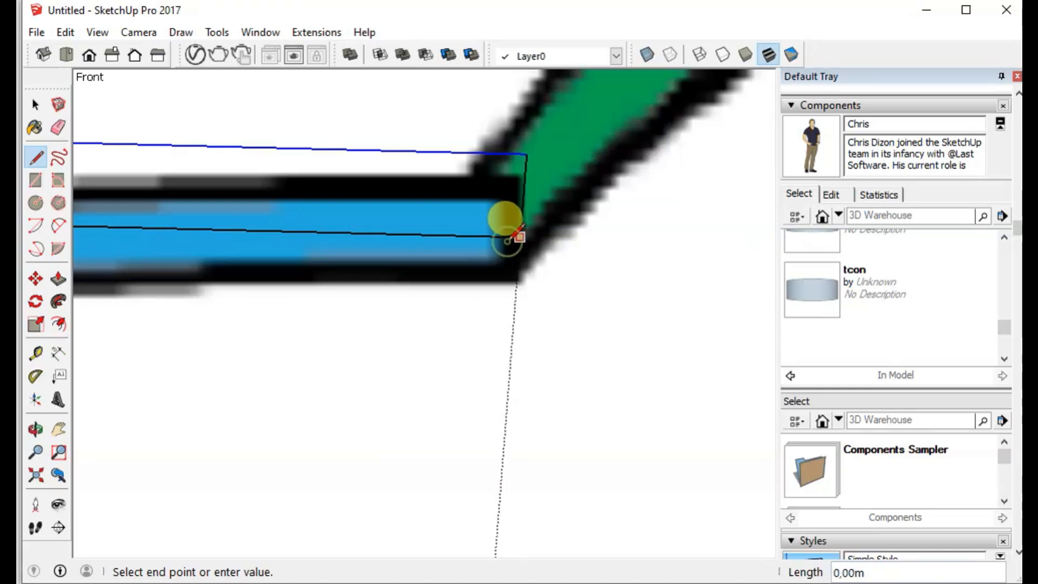
{"action": "key", "text": "Escape"}
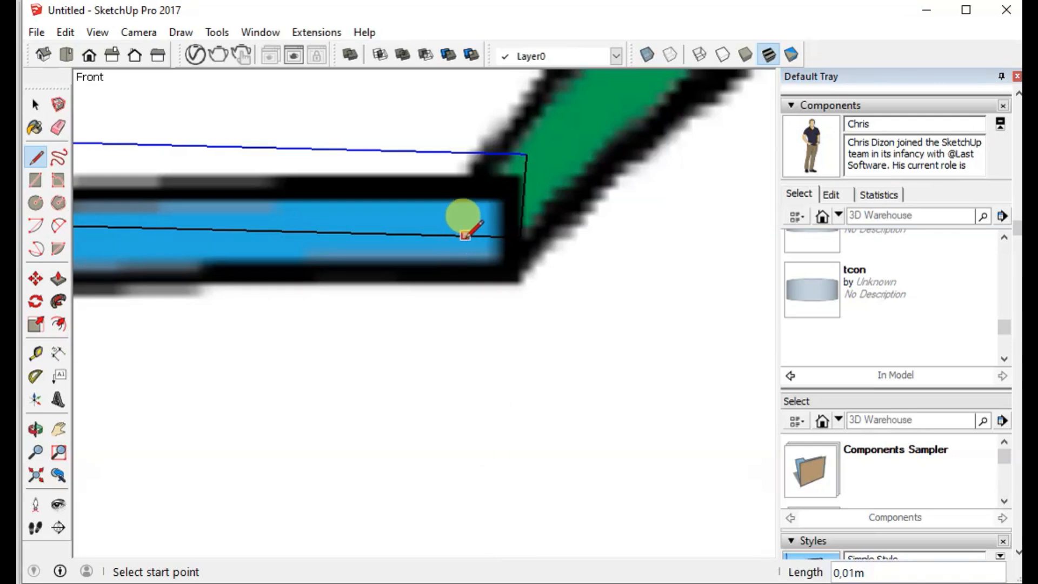
{"action": "scroll", "coordinate": [465, 236], "scroll_direction": "down", "scroll_amount": 4}
{"action": "scroll", "coordinate": [466, 236], "scroll_direction": "up", "scroll_amount": 2}
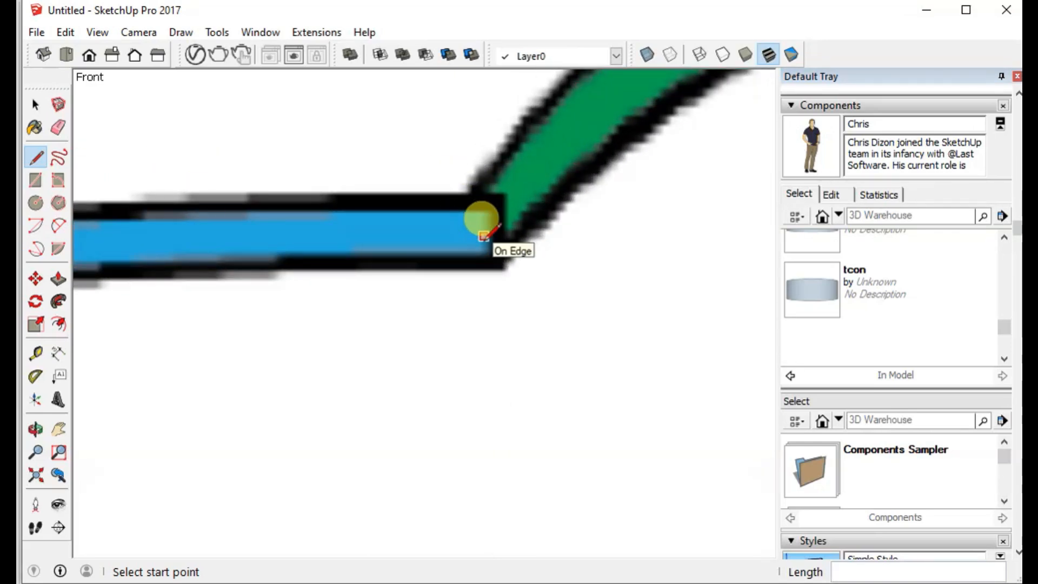
{"action": "scroll", "coordinate": [484, 237], "scroll_direction": "down", "scroll_amount": 2}
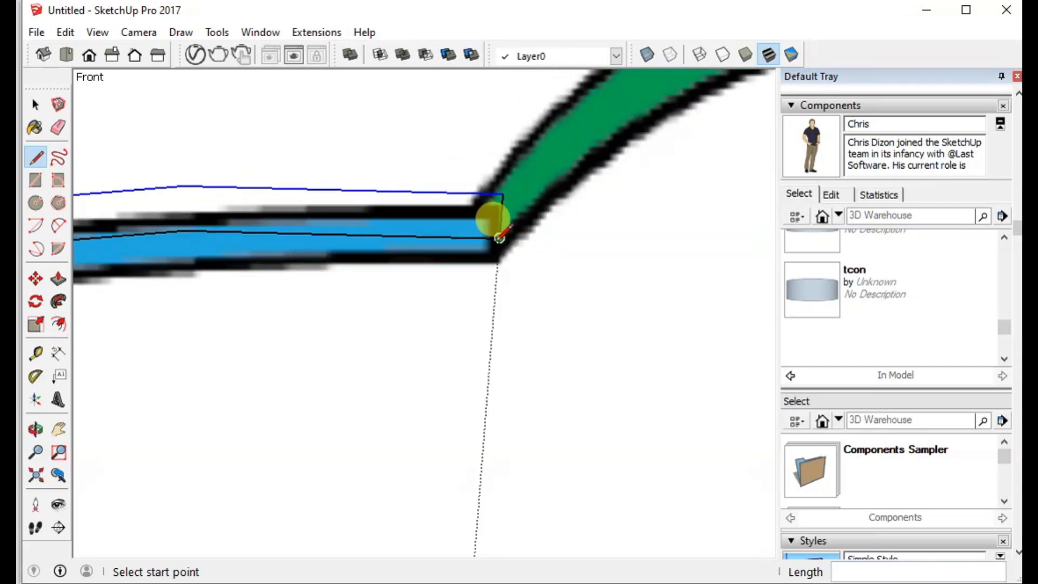
{"action": "left_click", "coordinate": [499, 238]}
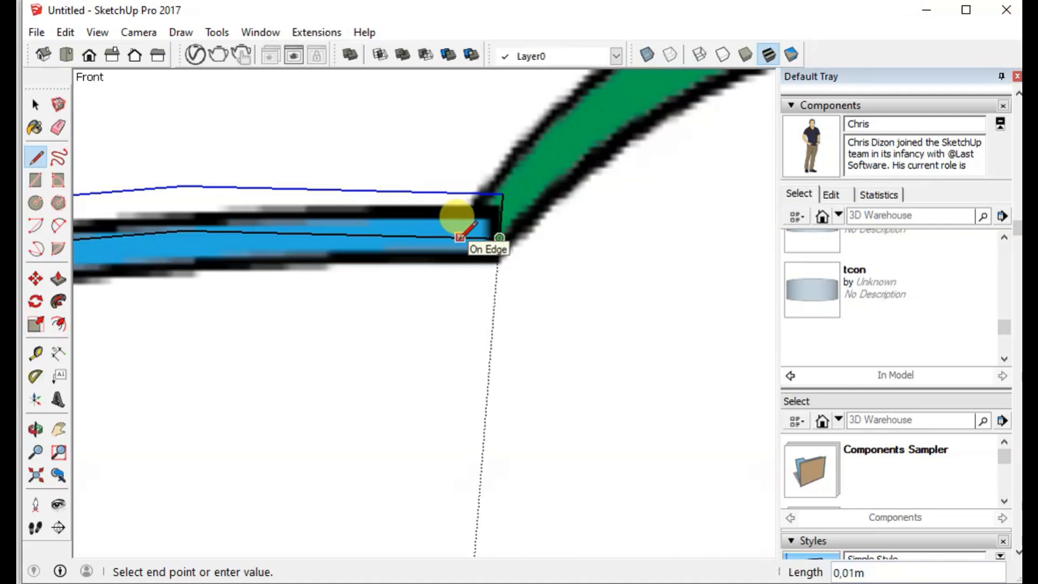
{"action": "key", "text": "Escape"}
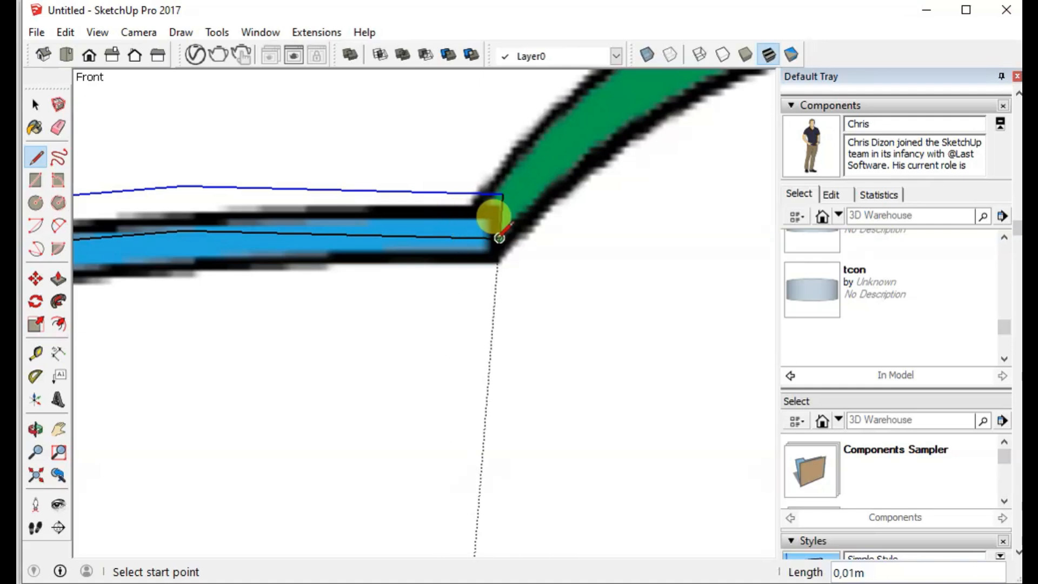
Erase the upper and lower horizontal lines along the blue base strip at the foot of the cone
{"action": "scroll", "coordinate": [324, 243], "scroll_direction": "down", "scroll_amount": 5}
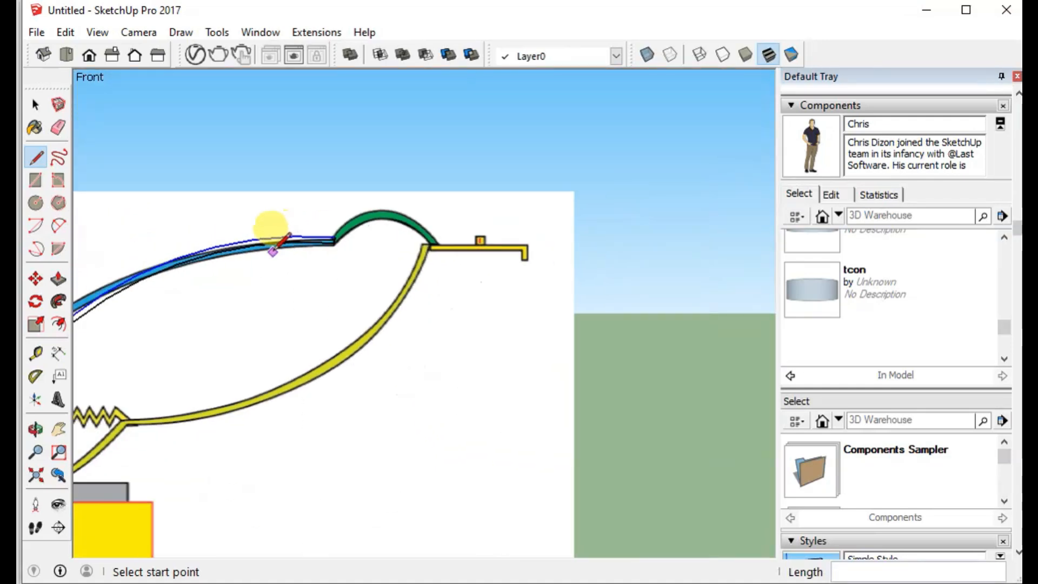
{"action": "scroll", "coordinate": [221, 261], "scroll_direction": "down", "scroll_amount": 2}
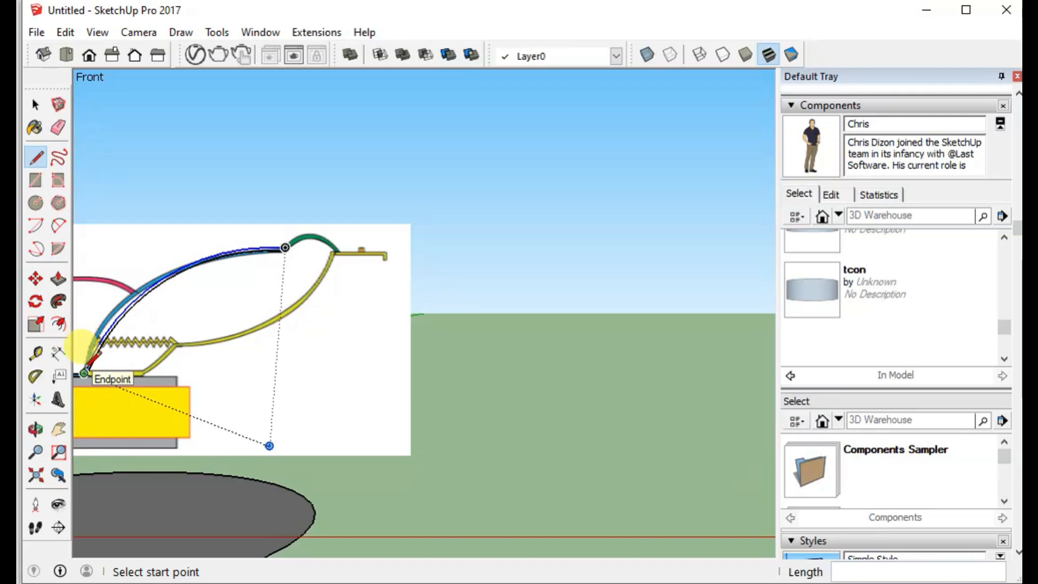
{"action": "scroll", "coordinate": [83, 372], "scroll_direction": "up", "scroll_amount": 6}
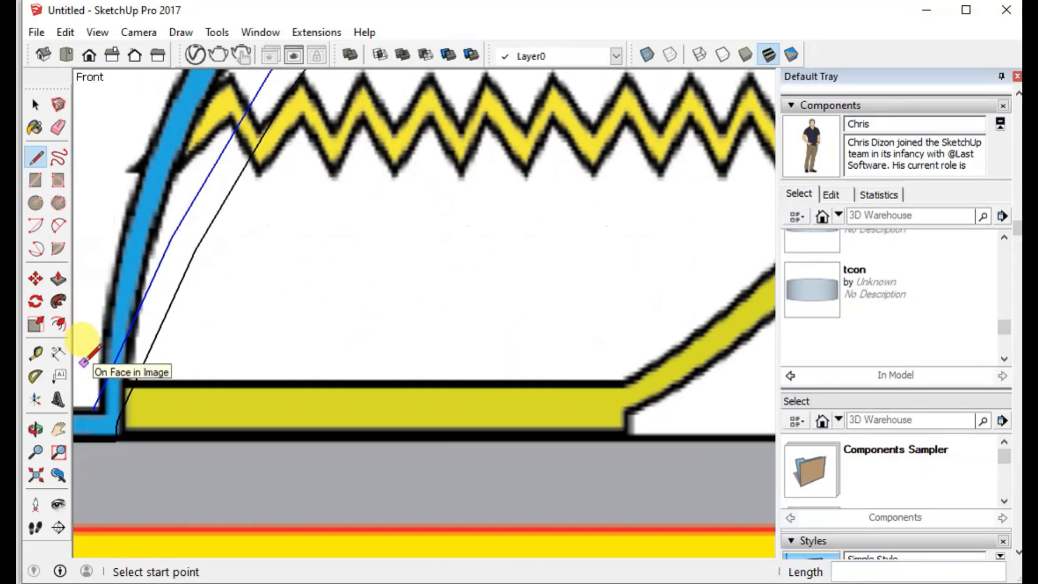
{"action": "scroll", "coordinate": [84, 361], "scroll_direction": "up", "scroll_amount": 4}
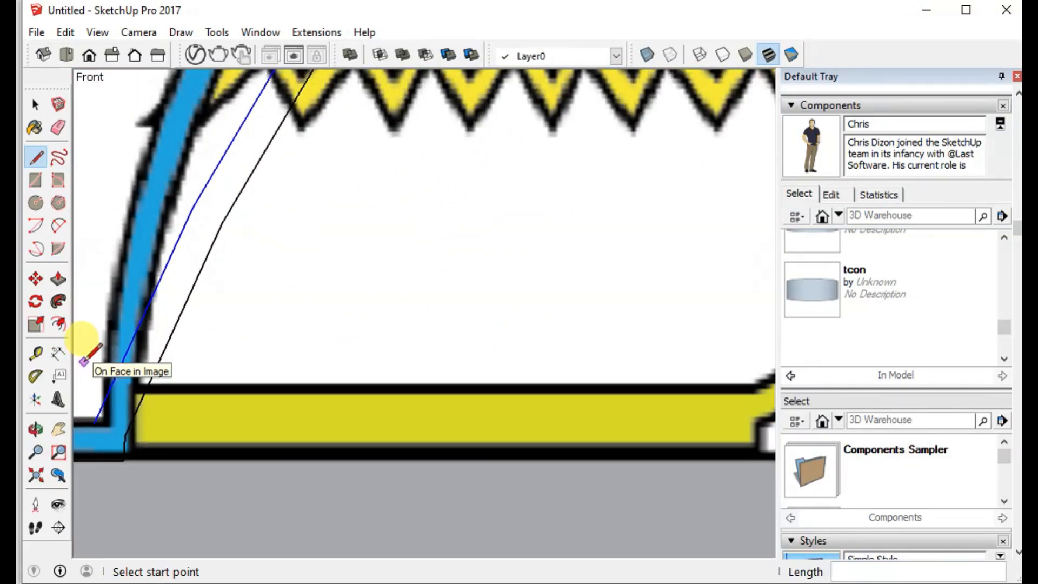
{"action": "scroll", "coordinate": [84, 361], "scroll_direction": "down", "scroll_amount": 1}
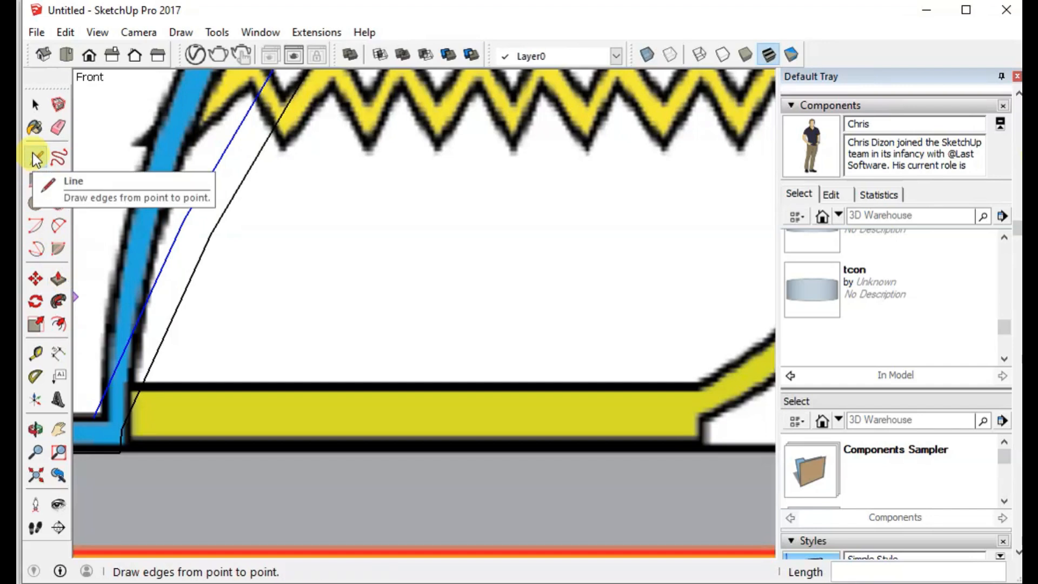
{"action": "left_click", "coordinate": [60, 429]}
{"action": "left_click_drag", "start_coordinate": [105, 398], "coordinate": [416, 336]}
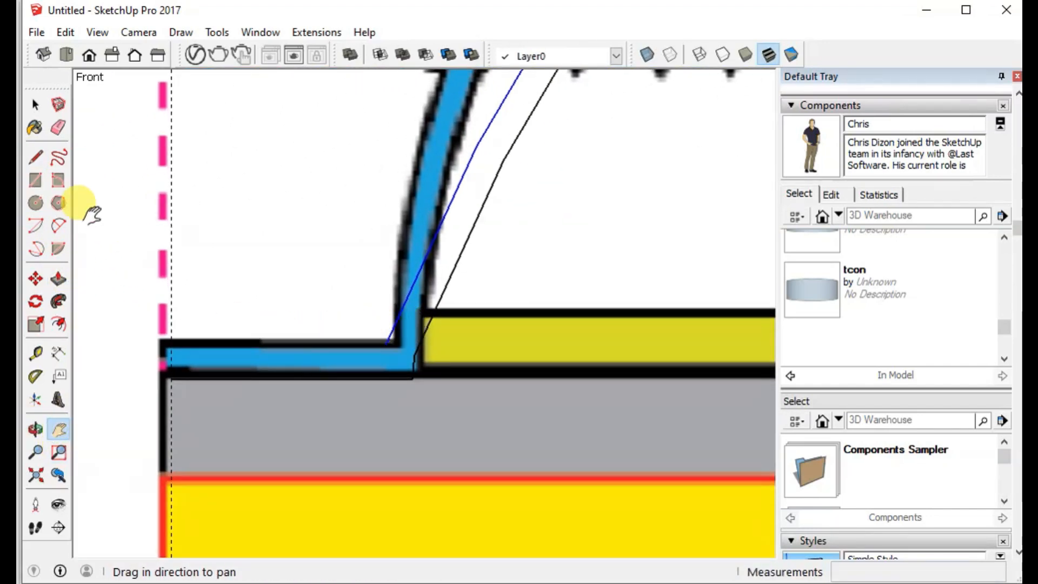
{"action": "left_click", "coordinate": [43, 103]}
{"action": "left_click", "coordinate": [57, 126]}
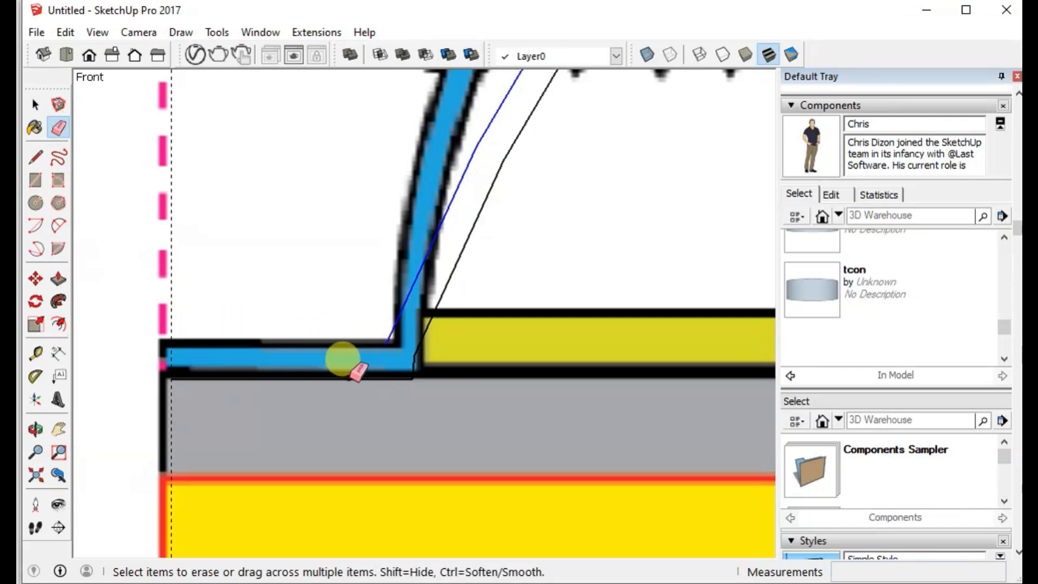
{"action": "left_click_drag", "start_coordinate": [349, 379], "coordinate": [346, 348]}
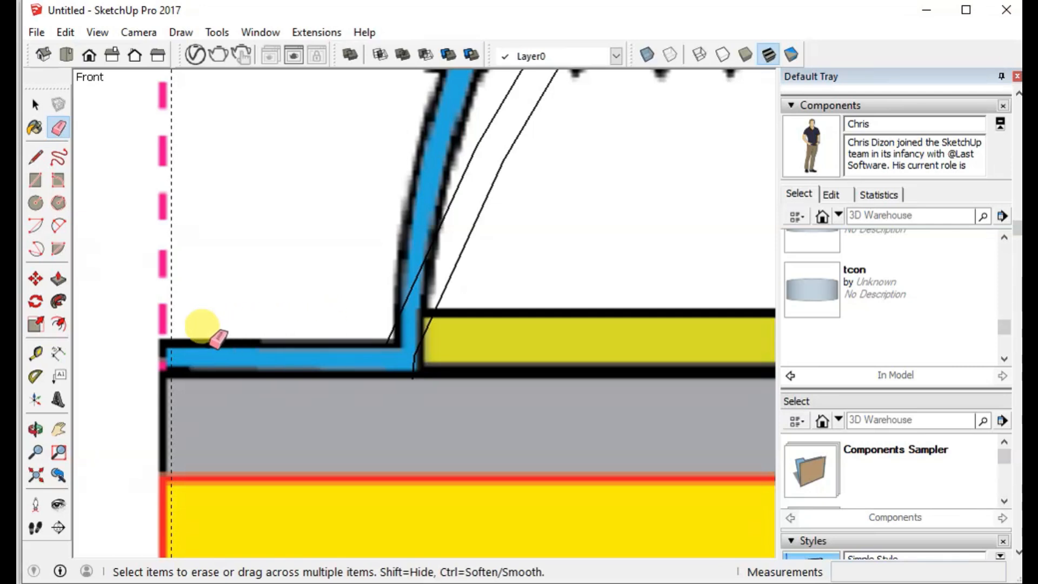
Draw a rectangle about 0.09 m by 0.01 m over the blue base strip, from the vertical guide to the endpoint below the offset arc's foot
{"action": "left_click", "coordinate": [34, 184]}
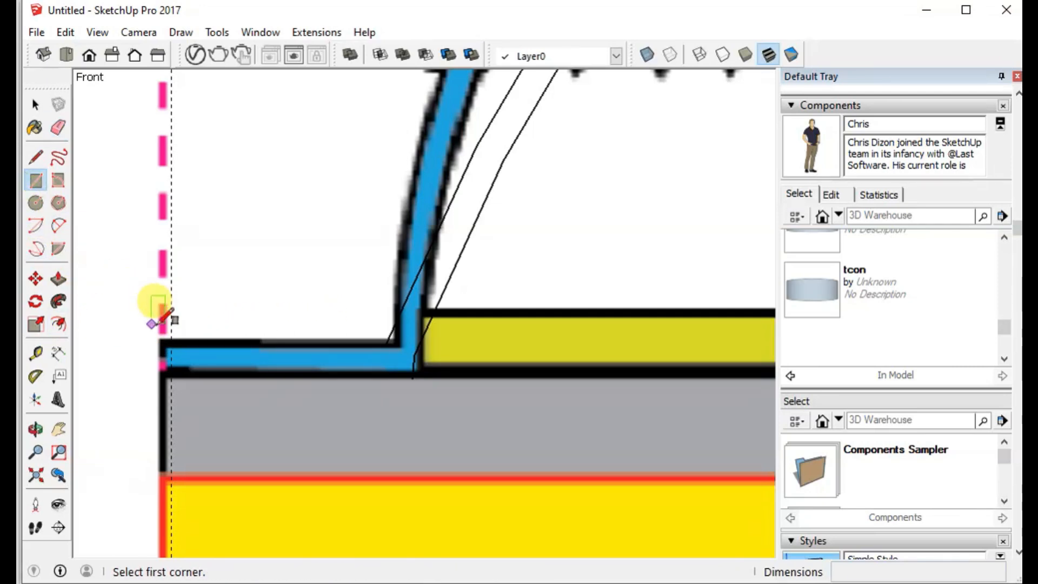
{"action": "left_click", "coordinate": [171, 340]}
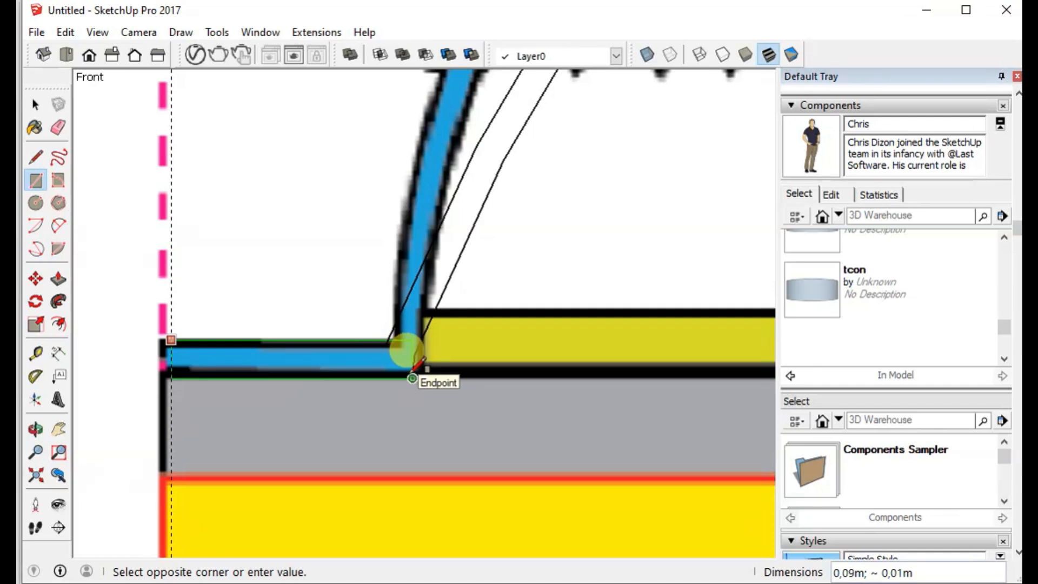
{"action": "left_click", "coordinate": [412, 378]}
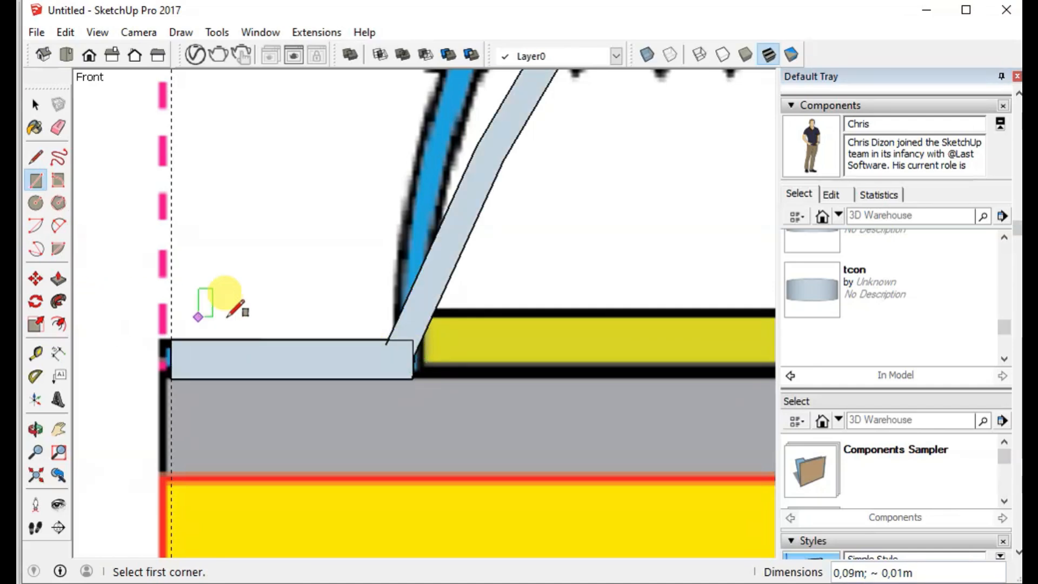
{"action": "scroll", "coordinate": [388, 263], "scroll_direction": "down", "scroll_amount": 3}
{"action": "scroll", "coordinate": [388, 263], "scroll_direction": "up", "scroll_amount": 3}
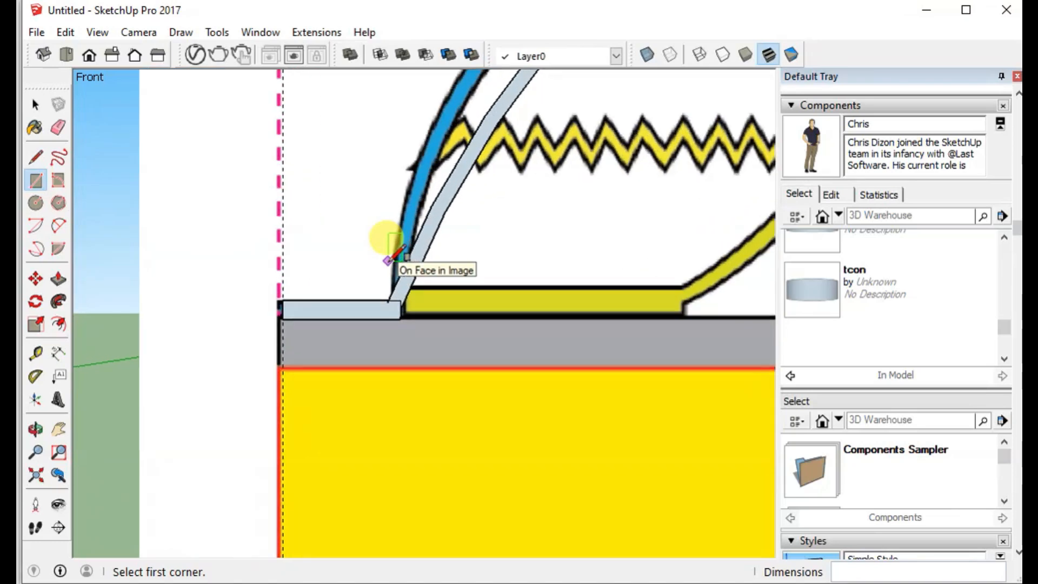
{"action": "scroll", "coordinate": [388, 261], "scroll_direction": "up", "scroll_amount": 1}
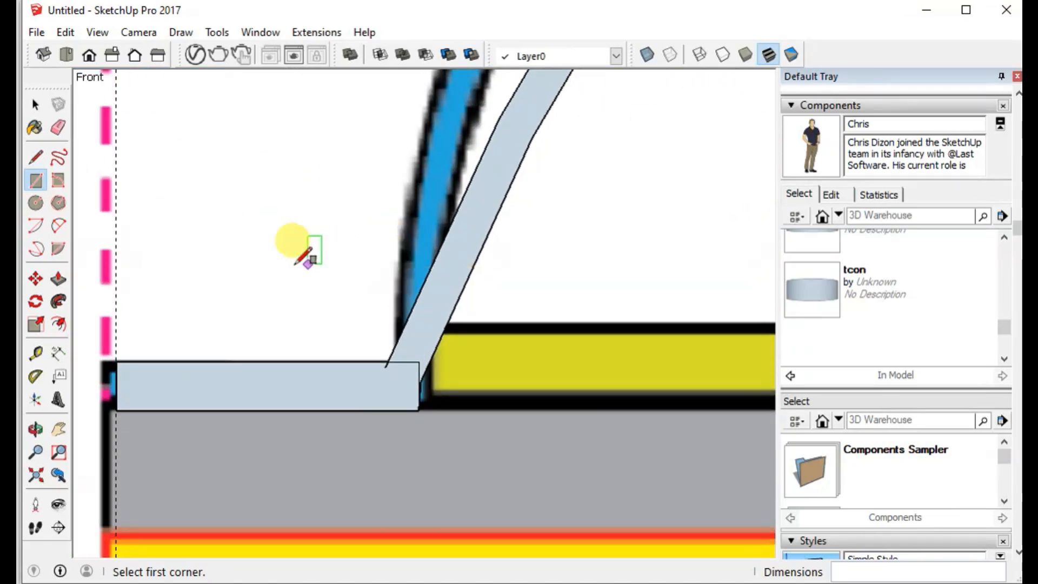
Erase the overlapping edges inside the joint where the curved cone profile meets the base rectangle
{"action": "left_click", "coordinate": [58, 127]}
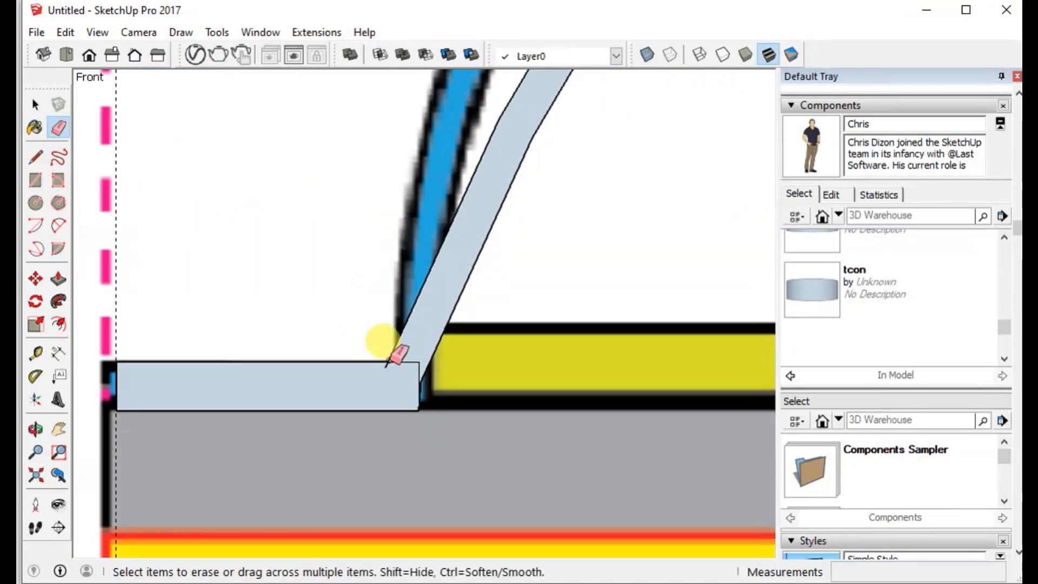
{"action": "left_click", "coordinate": [417, 366]}
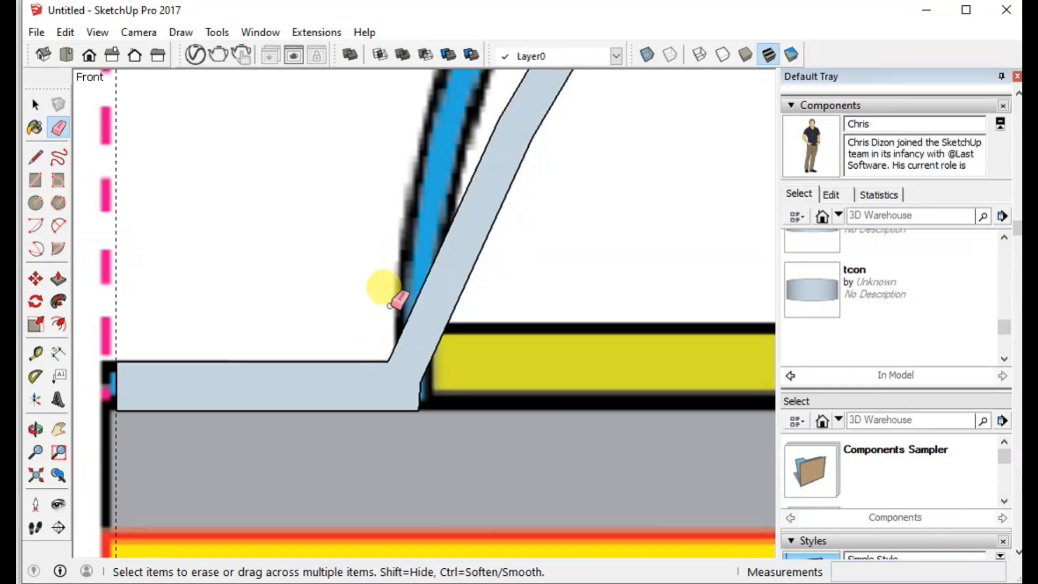
Revolve the cone profile into a full cone with Follow Me, using the large circle on the ground as the path
{"action": "scroll", "coordinate": [394, 304], "scroll_direction": "down", "scroll_amount": 5}
{"action": "scroll", "coordinate": [400, 286], "scroll_direction": "down", "scroll_amount": 2}
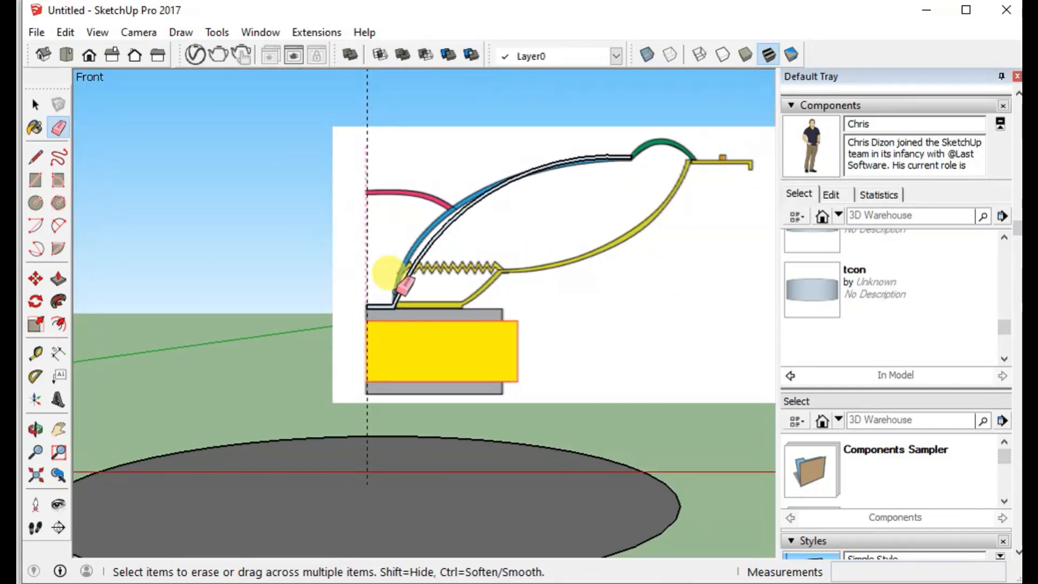
{"action": "scroll", "coordinate": [560, 175], "scroll_direction": "up", "scroll_amount": 5}
{"action": "scroll", "coordinate": [562, 190], "scroll_direction": "down", "scroll_amount": 5}
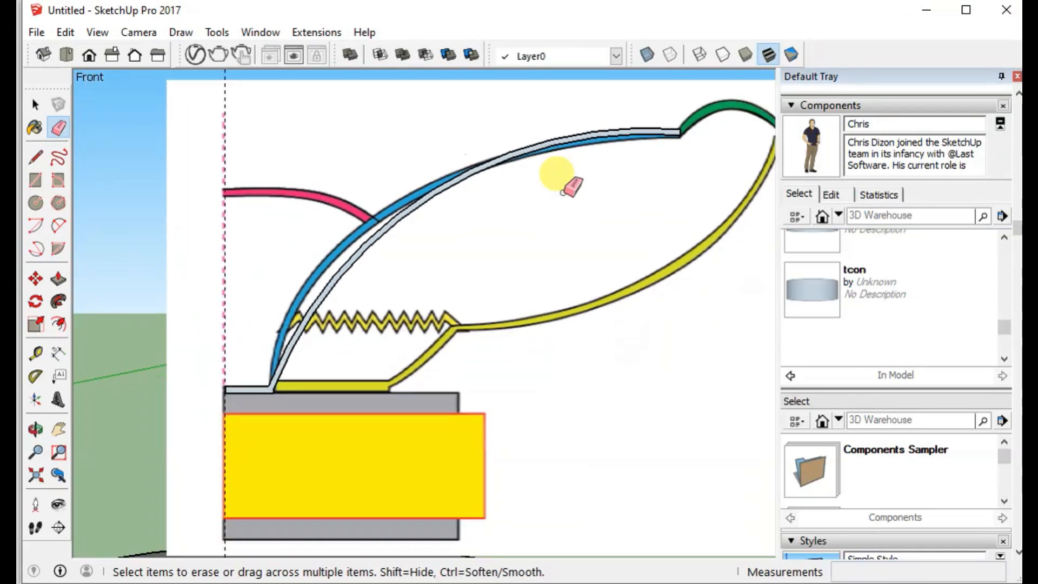
{"action": "scroll", "coordinate": [571, 186], "scroll_direction": "up", "scroll_amount": 2}
{"action": "scroll", "coordinate": [572, 187], "scroll_direction": "down", "scroll_amount": 4}
{"action": "scroll", "coordinate": [571, 186], "scroll_direction": "down", "scroll_amount": 3}
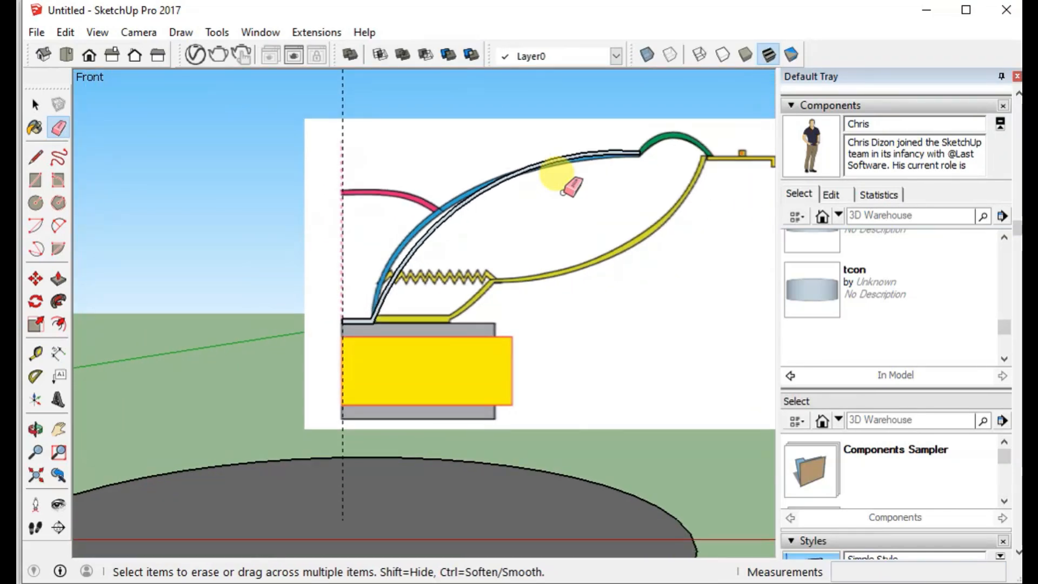
{"action": "scroll", "coordinate": [572, 186], "scroll_direction": "up", "scroll_amount": 2}
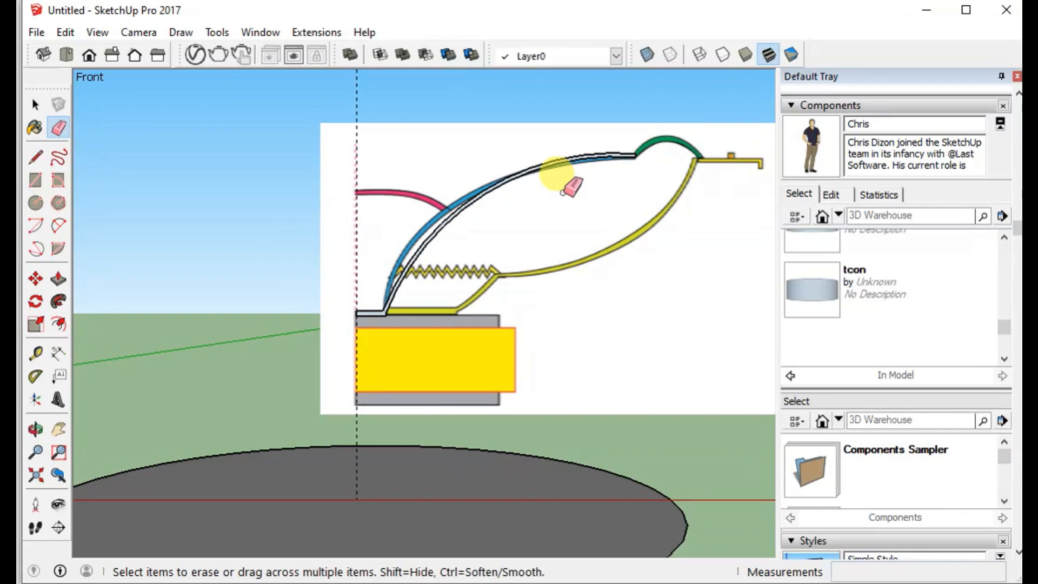
{"action": "left_click", "coordinate": [35, 104]}
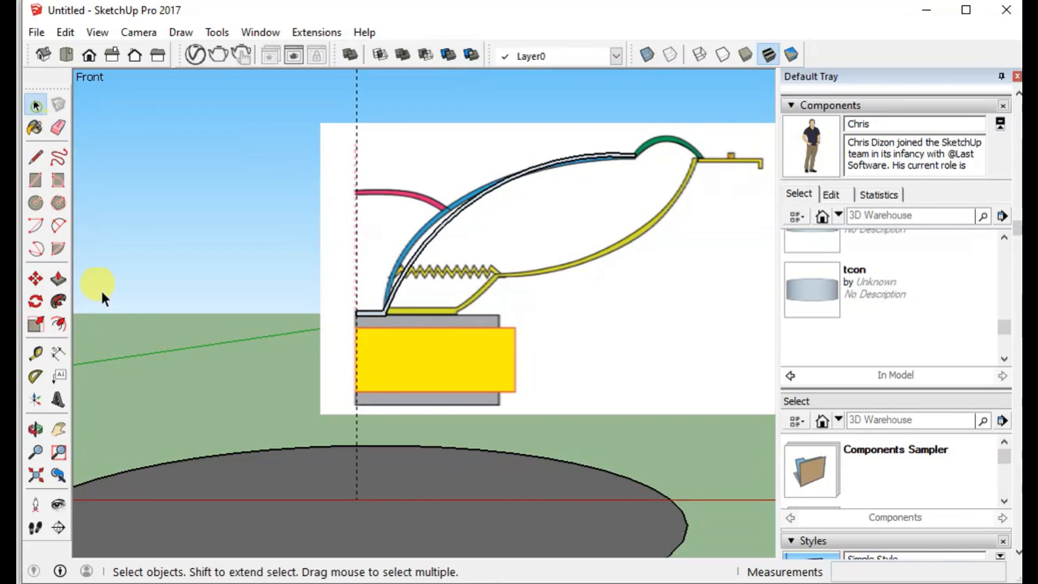
{"action": "left_click", "coordinate": [222, 459]}
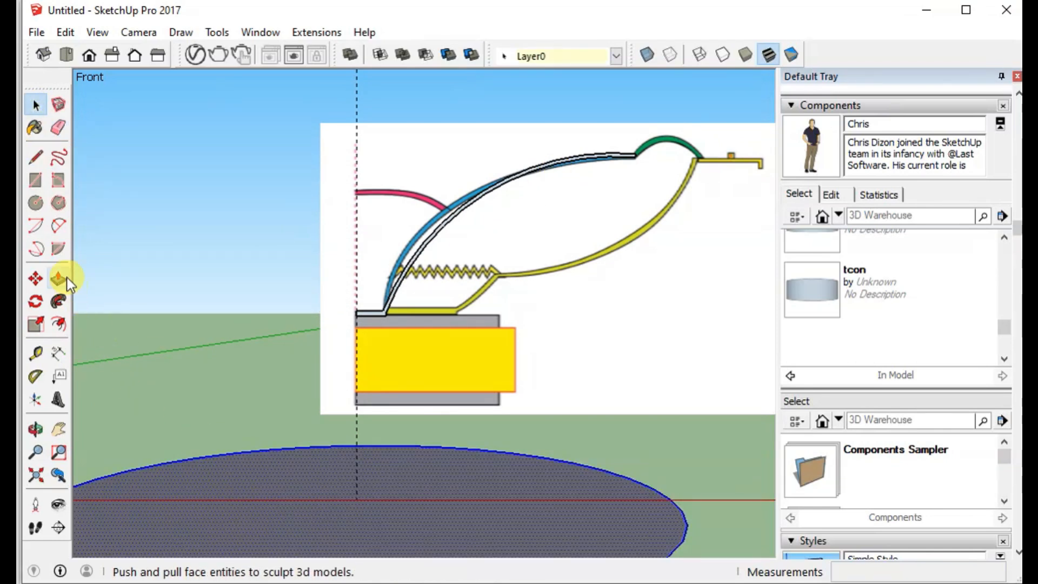
{"action": "left_click", "coordinate": [54, 301]}
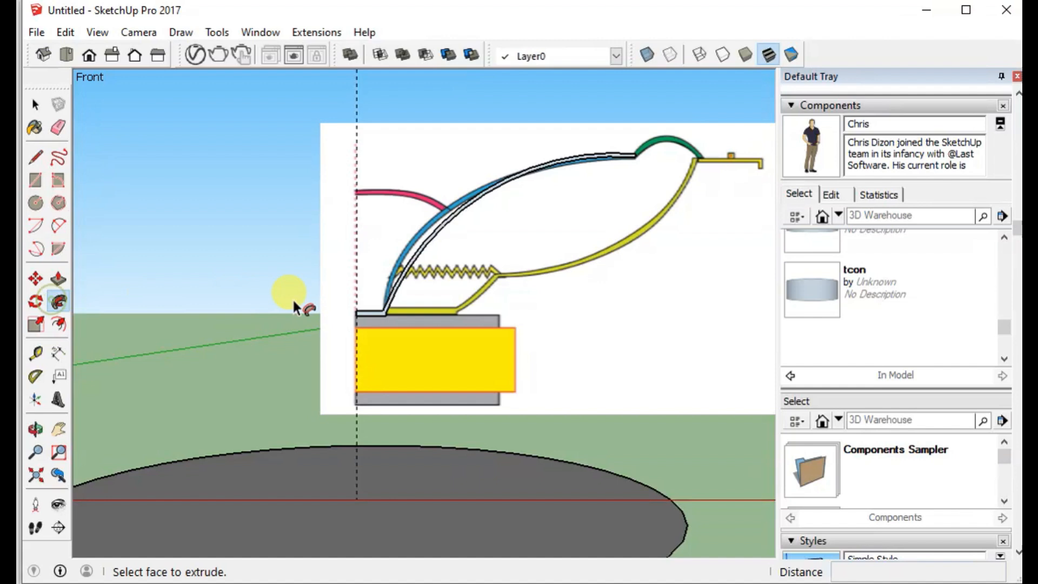
{"action": "left_click", "coordinate": [365, 314]}
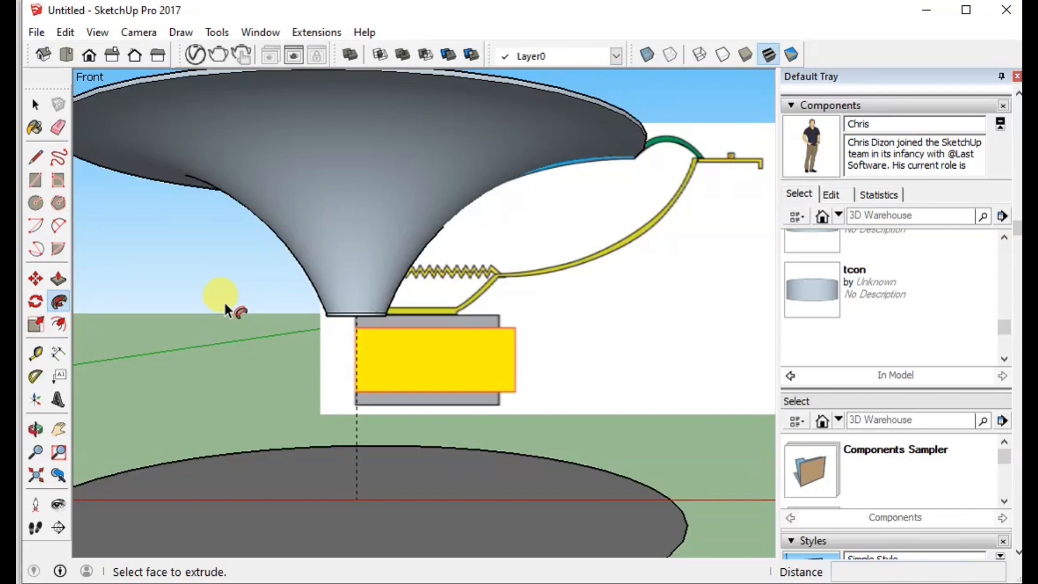
Make the whole revolved cone a component named paper and hide it
{"action": "left_click", "coordinate": [60, 430]}
{"action": "left_click_drag", "start_coordinate": [163, 251], "coordinate": [219, 375]}
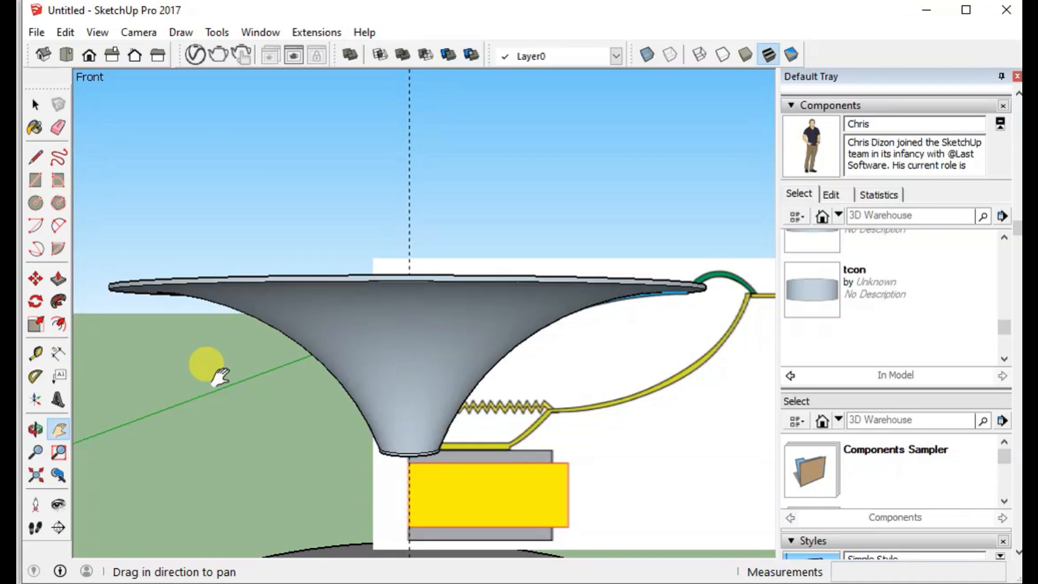
{"action": "left_click", "coordinate": [35, 105]}
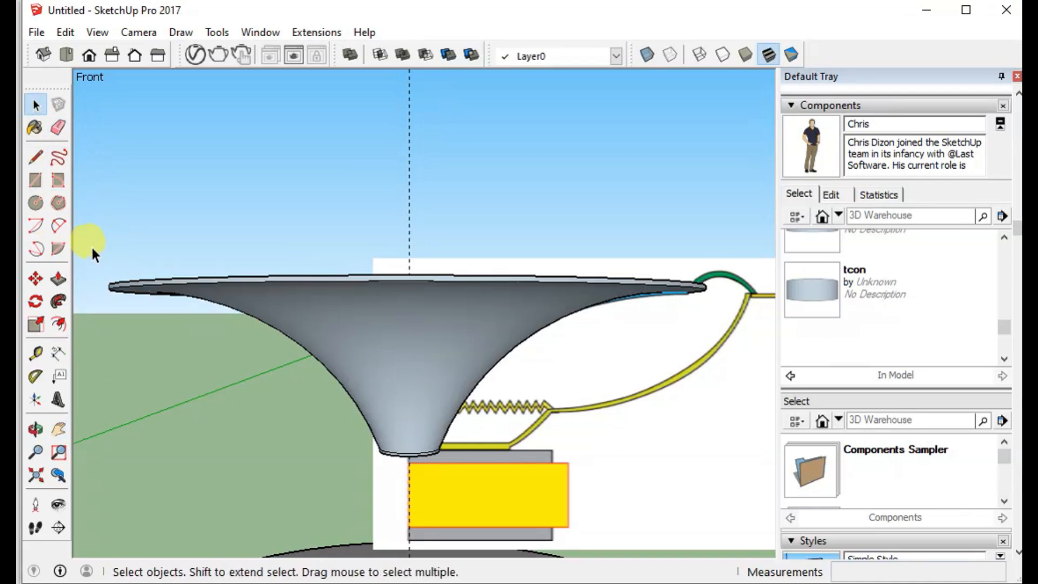
{"action": "left_click_drag", "start_coordinate": [91, 245], "coordinate": [708, 463]}
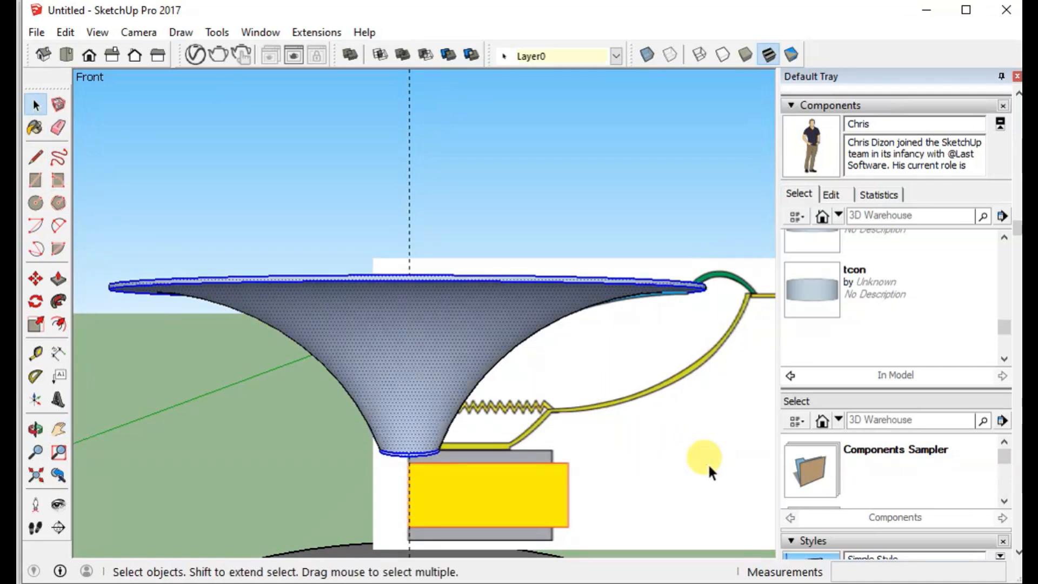
{"action": "right_click", "coordinate": [431, 352]}
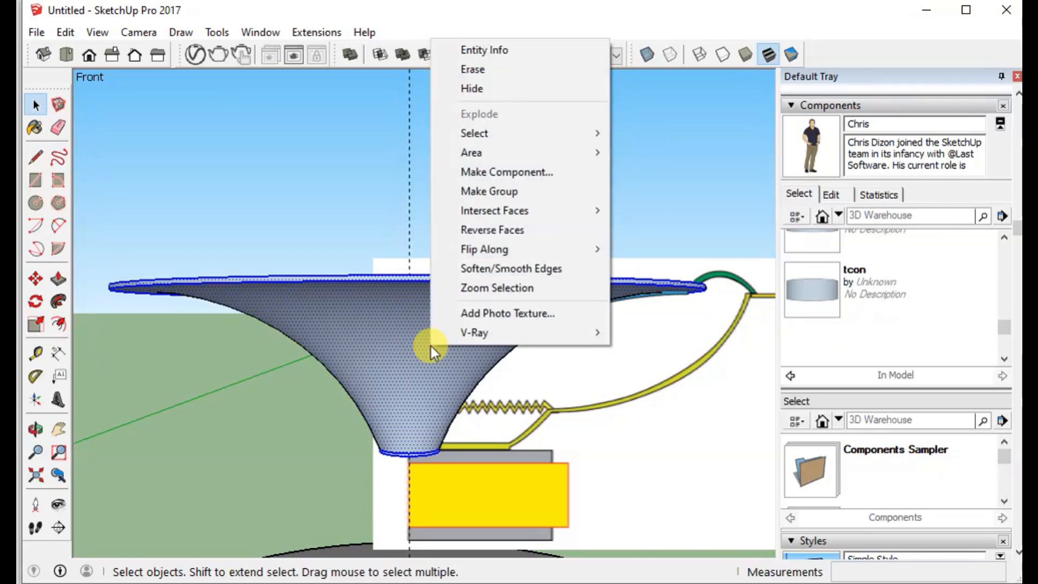
{"action": "left_click", "coordinate": [481, 173]}
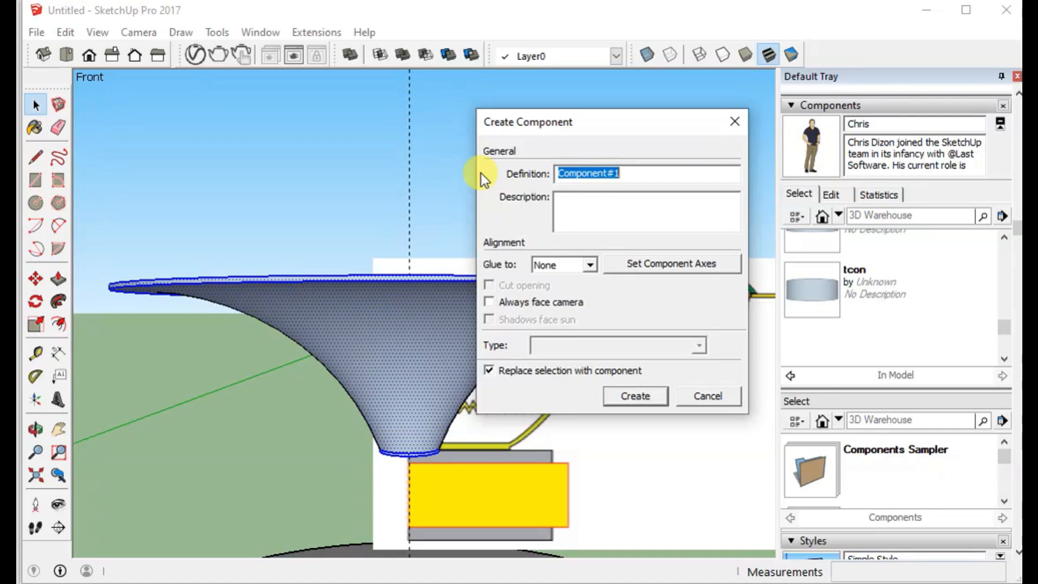
{"action": "type", "text": "paper"}
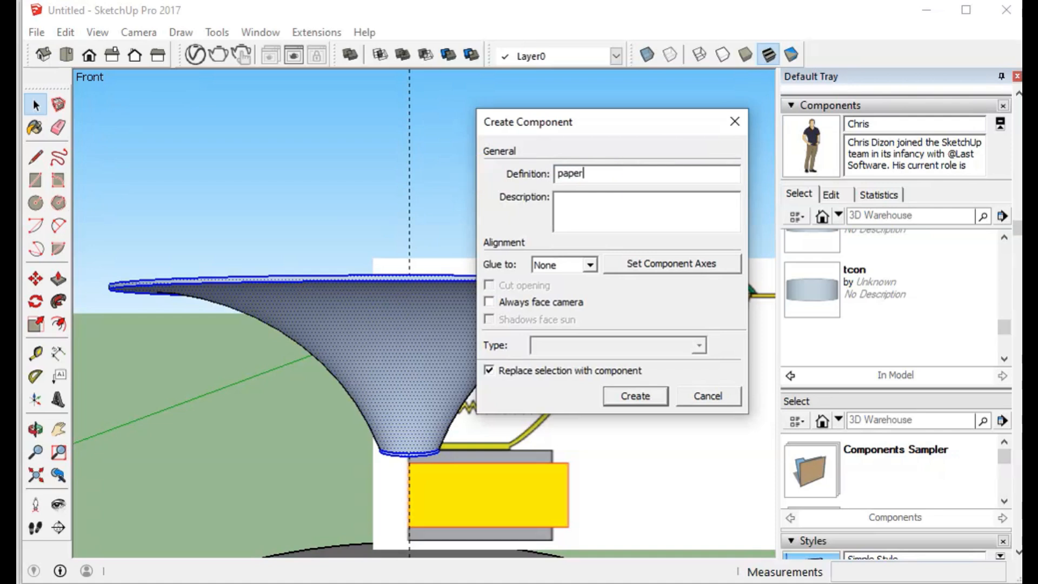
{"action": "left_click", "coordinate": [630, 396]}
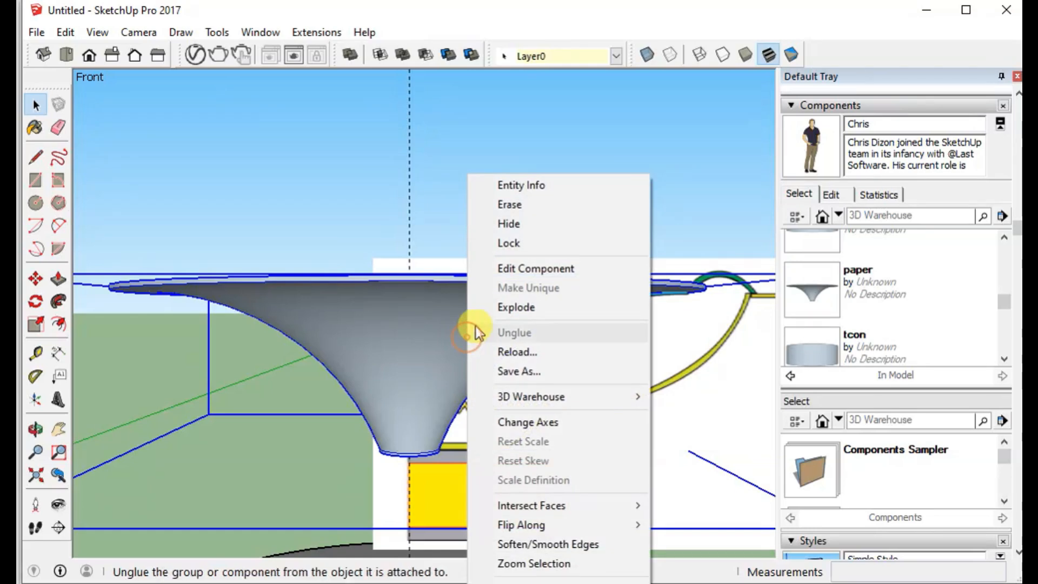
{"action": "left_click", "coordinate": [505, 223]}
{"action": "scroll", "coordinate": [185, 216], "scroll_direction": "up", "scroll_amount": 5}
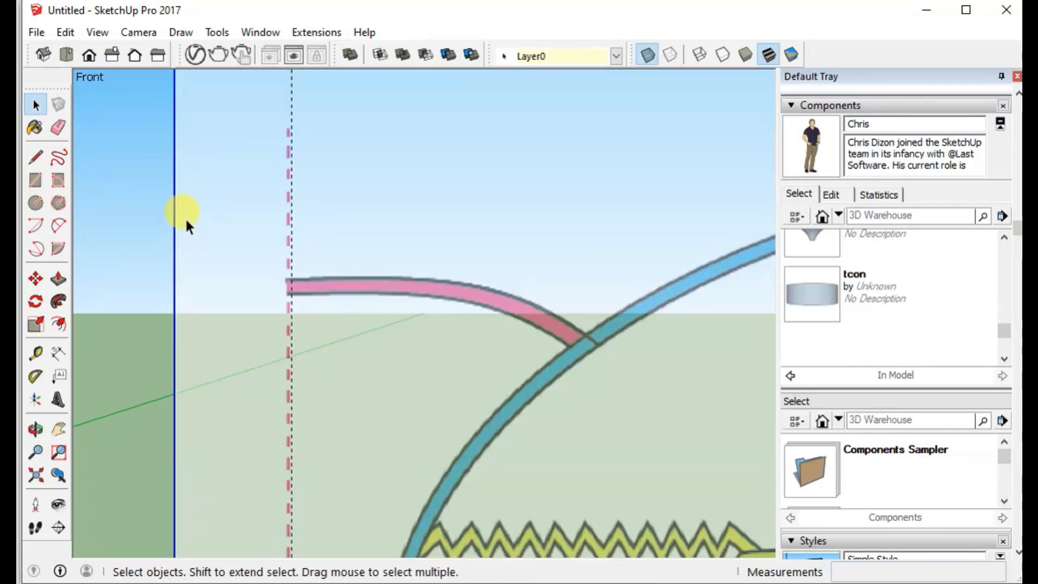
{"action": "left_click", "coordinate": [58, 226]}
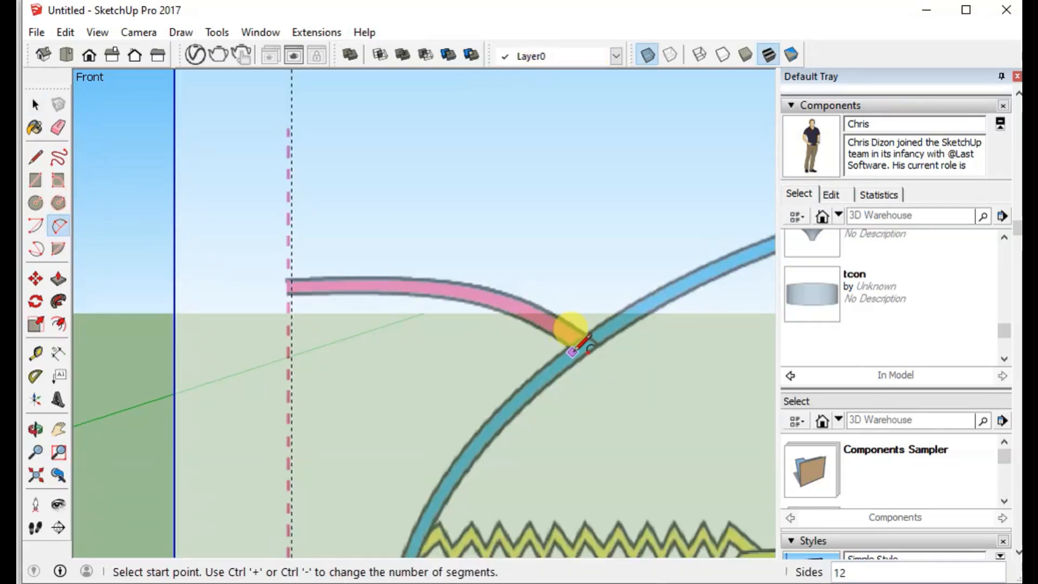
{"action": "left_click", "coordinate": [580, 363]}
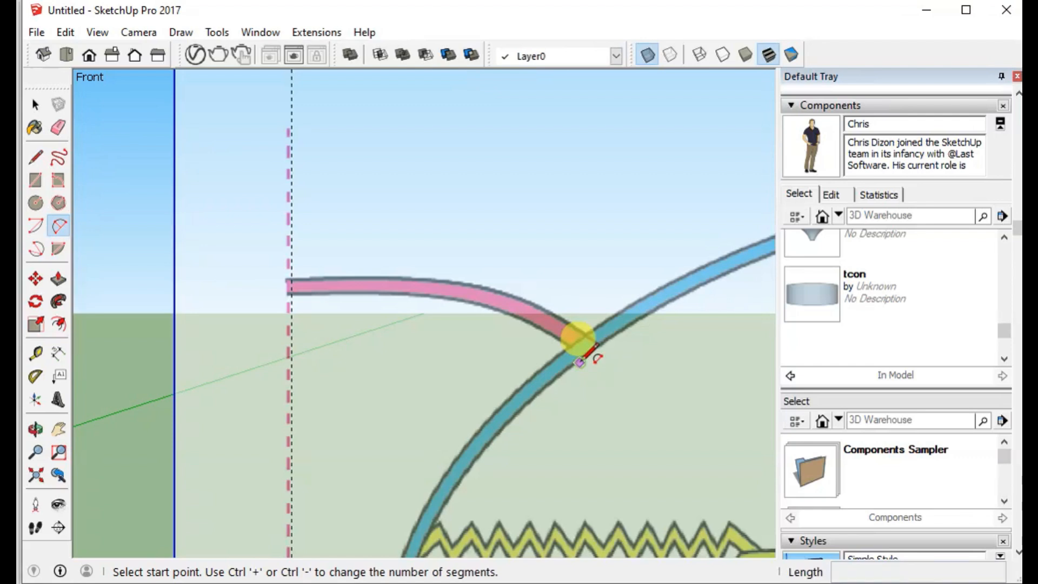
{"action": "left_click", "coordinate": [579, 362]}
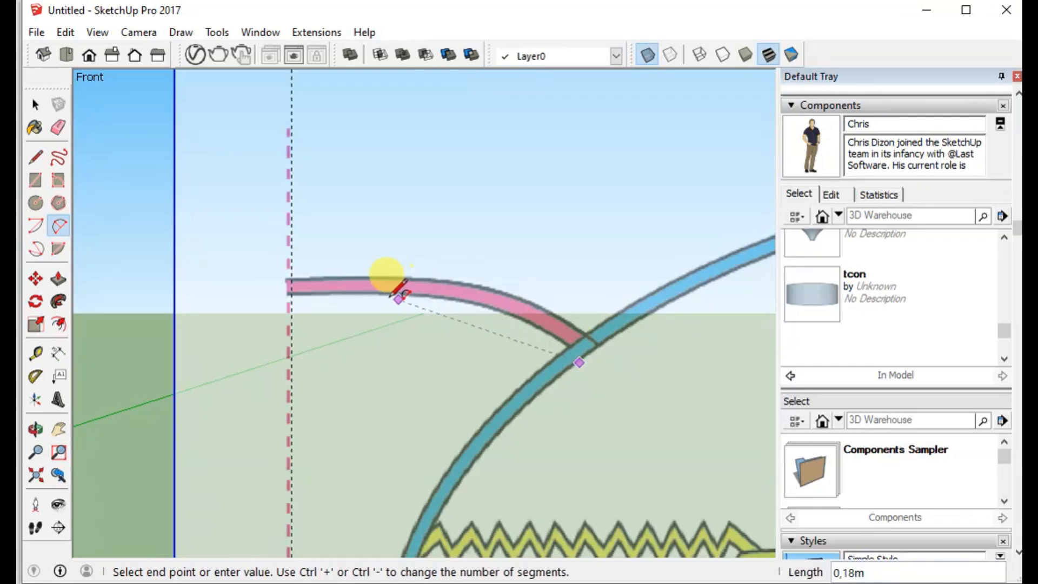
{"action": "left_click", "coordinate": [291, 292]}
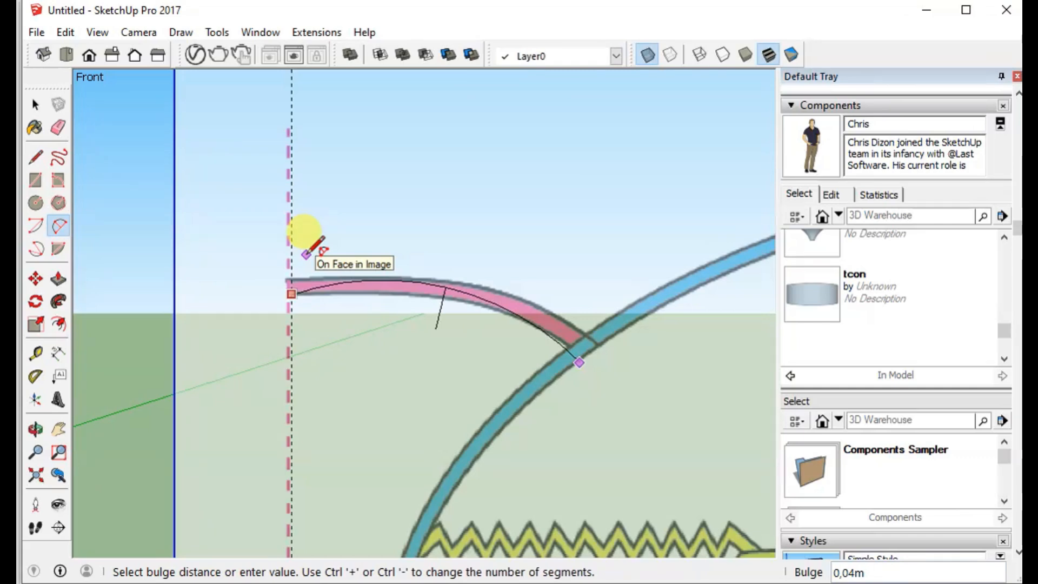
{"action": "left_click", "coordinate": [306, 253]}
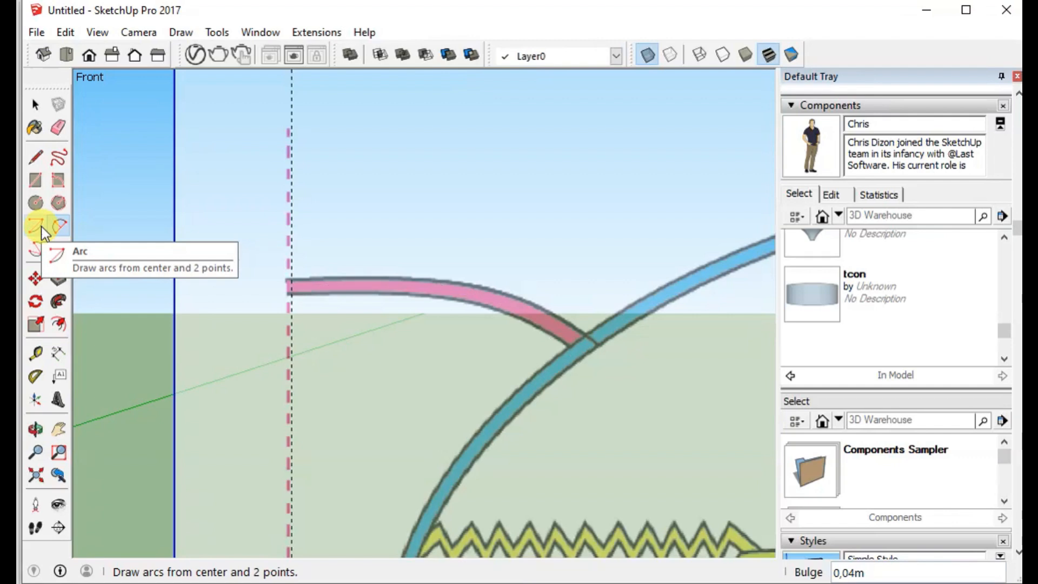
Draw a two-point arc over the pink dust cap's upper edge, from the vertical guide to just past the blue cone, with a bulge of about 0.03 m
{"action": "left_click", "coordinate": [292, 277]}
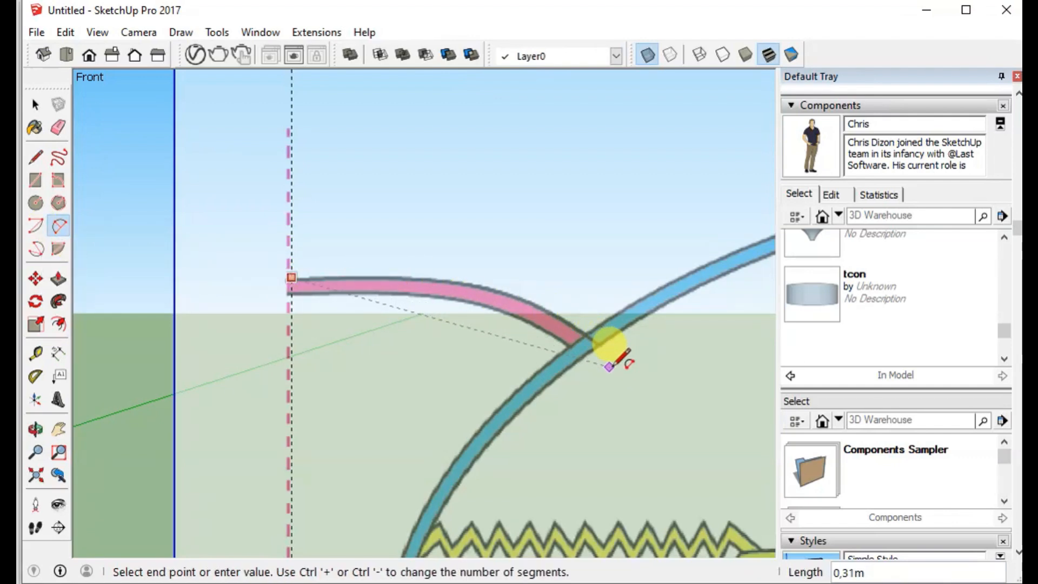
{"action": "left_click", "coordinate": [609, 367]}
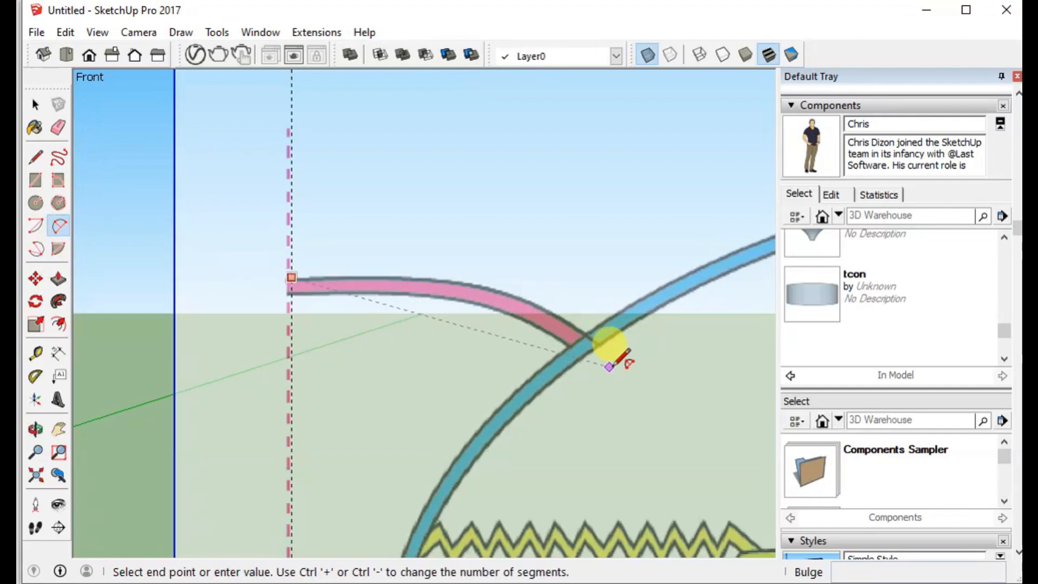
{"action": "left_click", "coordinate": [611, 334]}
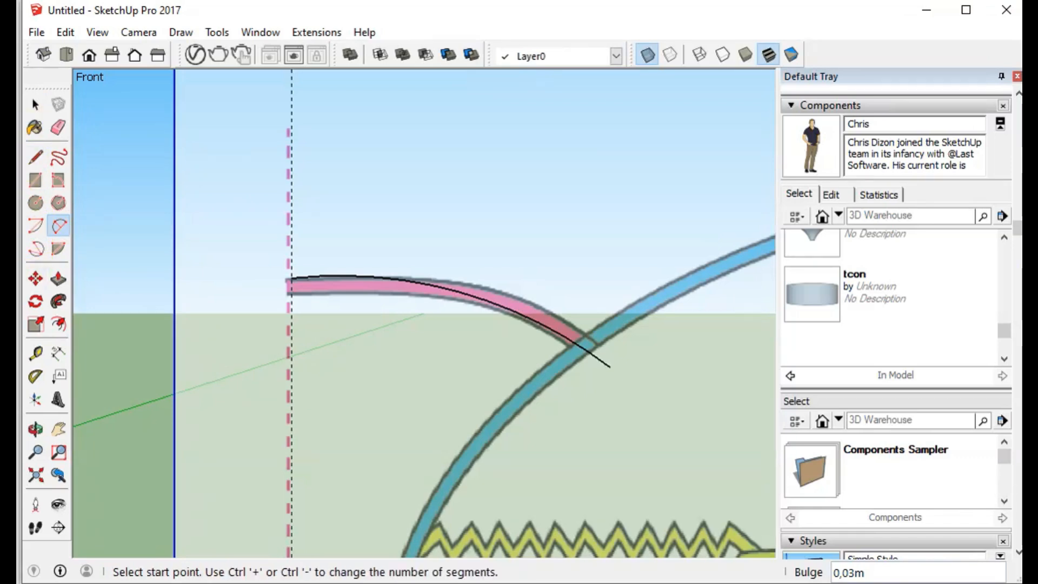
Offset the dust cap arc downward by about 0.01 m to the lower edge of the pink strip at the guide
{"action": "left_click", "coordinate": [42, 282]}
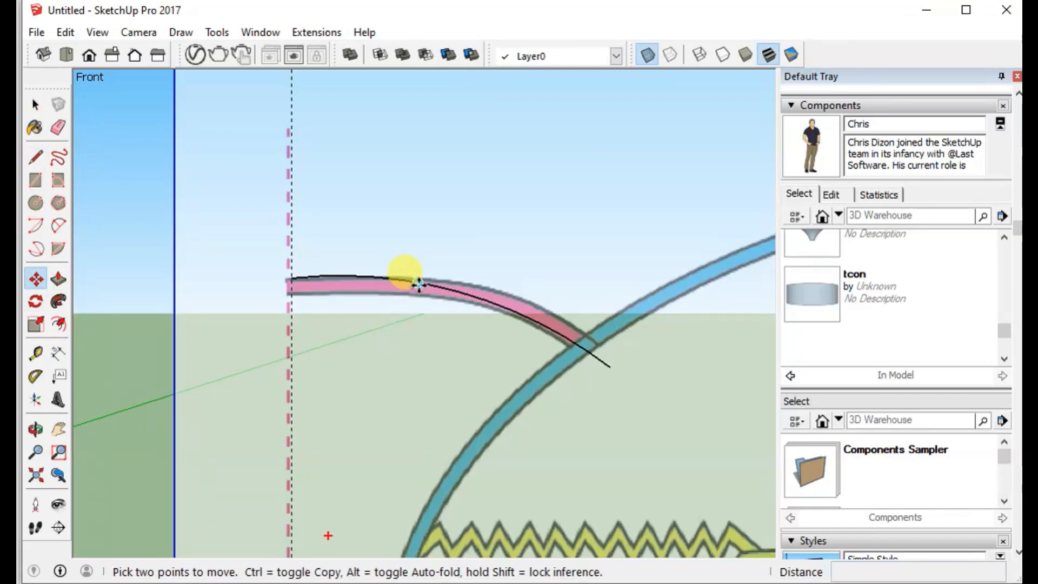
{"action": "left_click", "coordinate": [64, 327]}
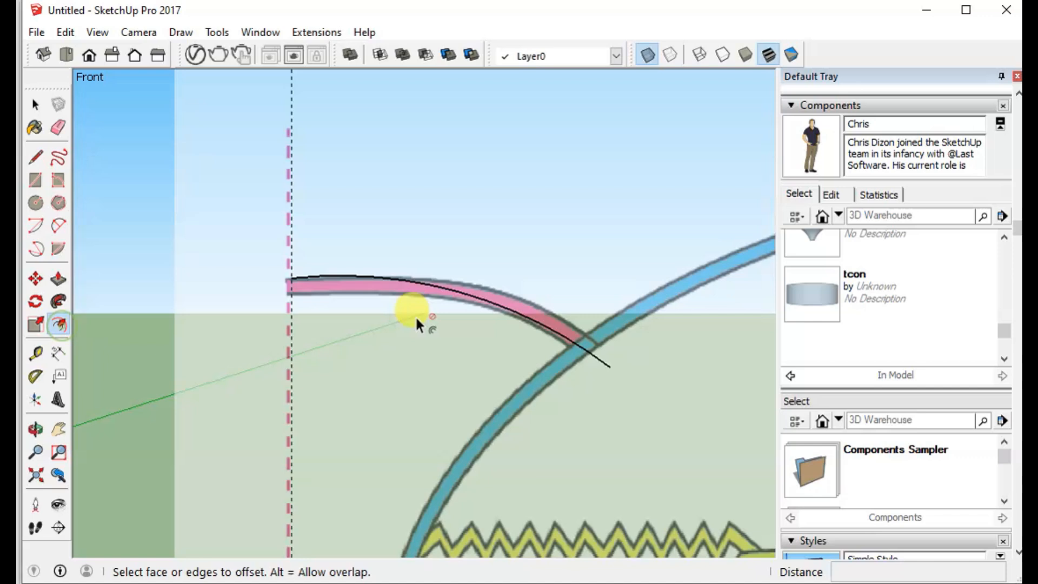
{"action": "left_click", "coordinate": [432, 287]}
{"action": "left_click", "coordinate": [431, 285]}
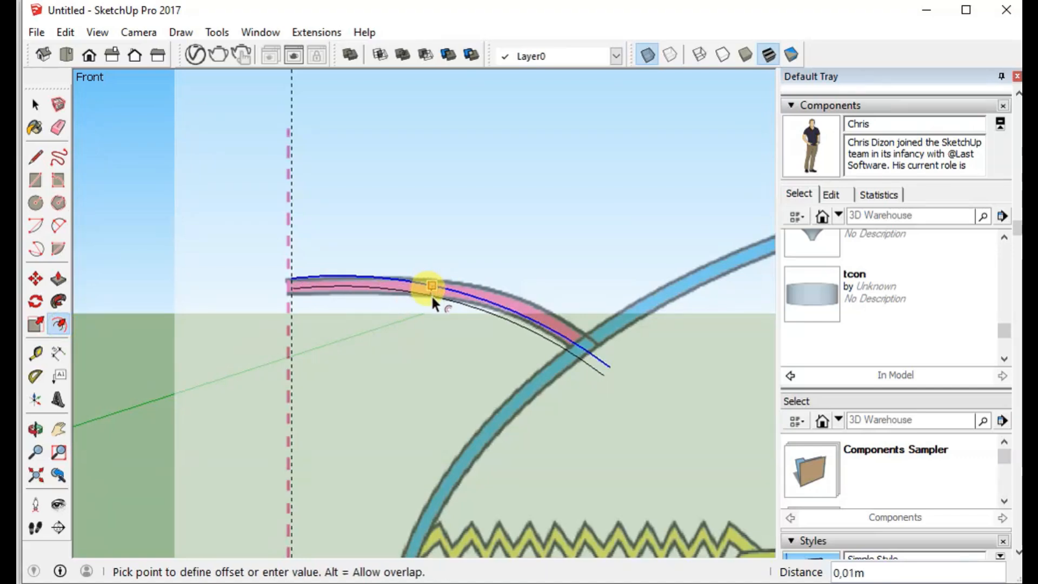
{"action": "left_click", "coordinate": [429, 300]}
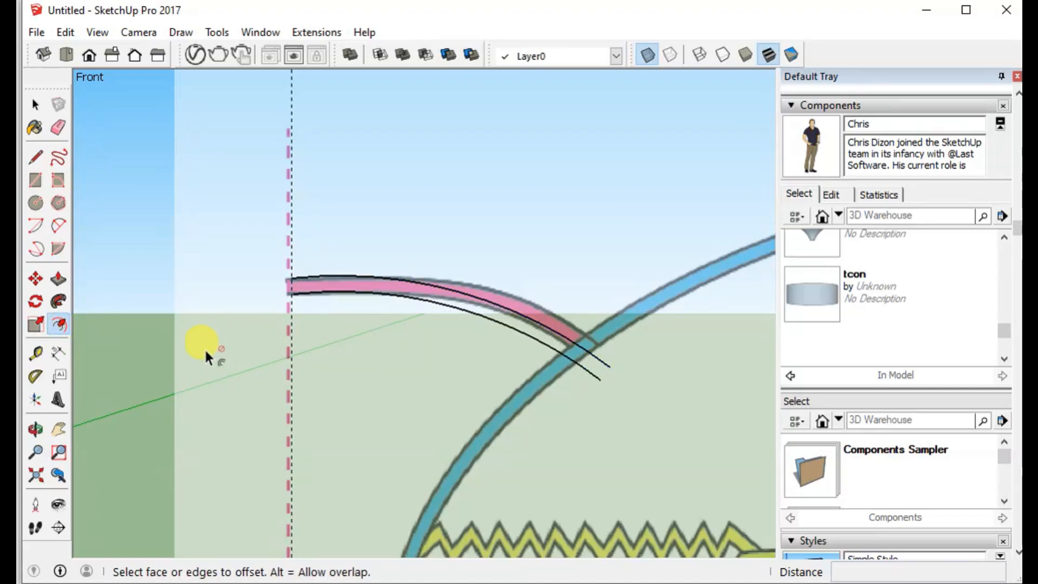
{"action": "left_click", "coordinate": [36, 157]}
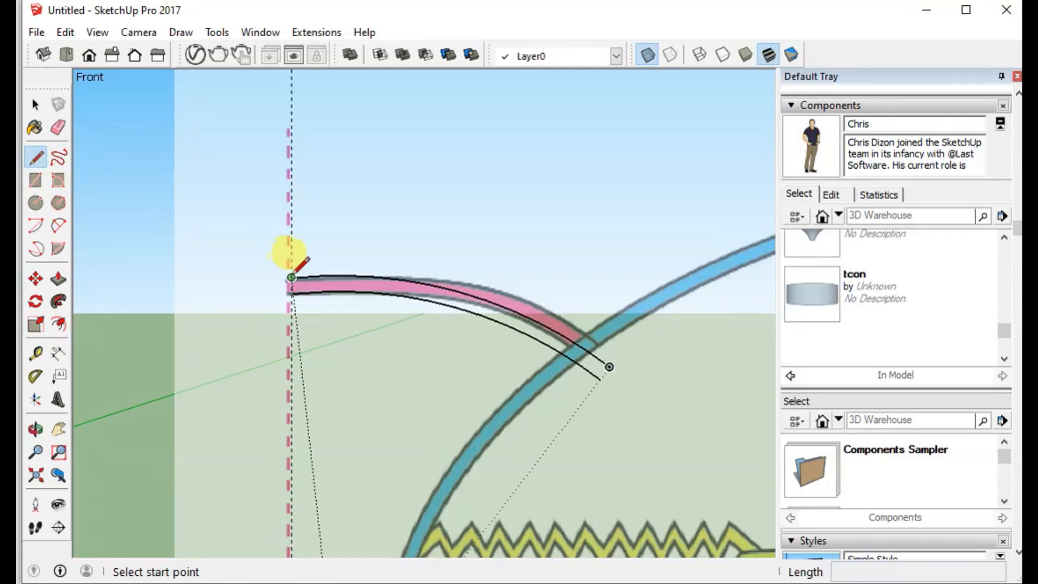
{"action": "left_click", "coordinate": [292, 293]}
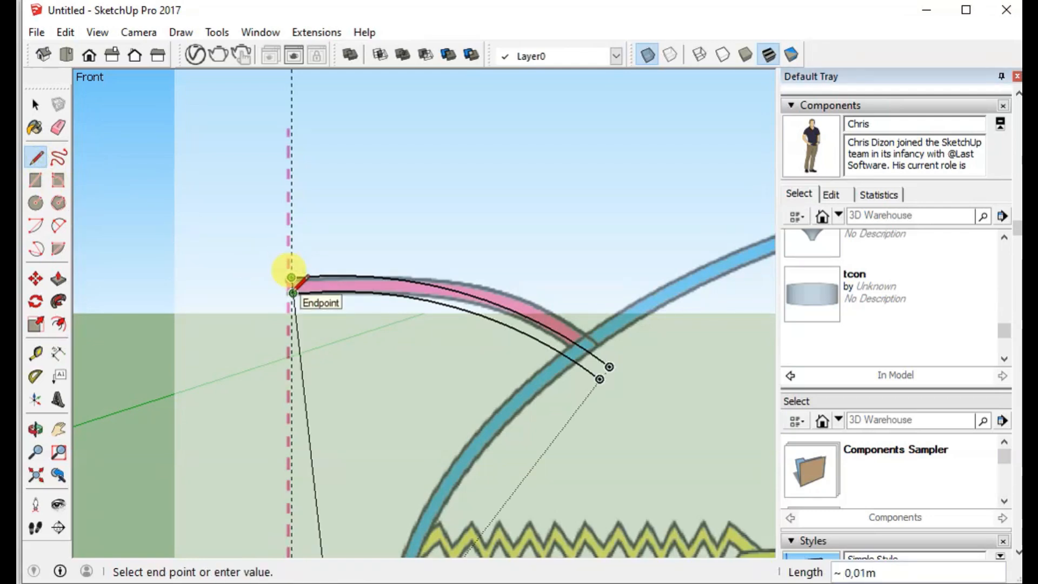
{"action": "scroll", "coordinate": [290, 278], "scroll_direction": "up", "scroll_amount": 3}
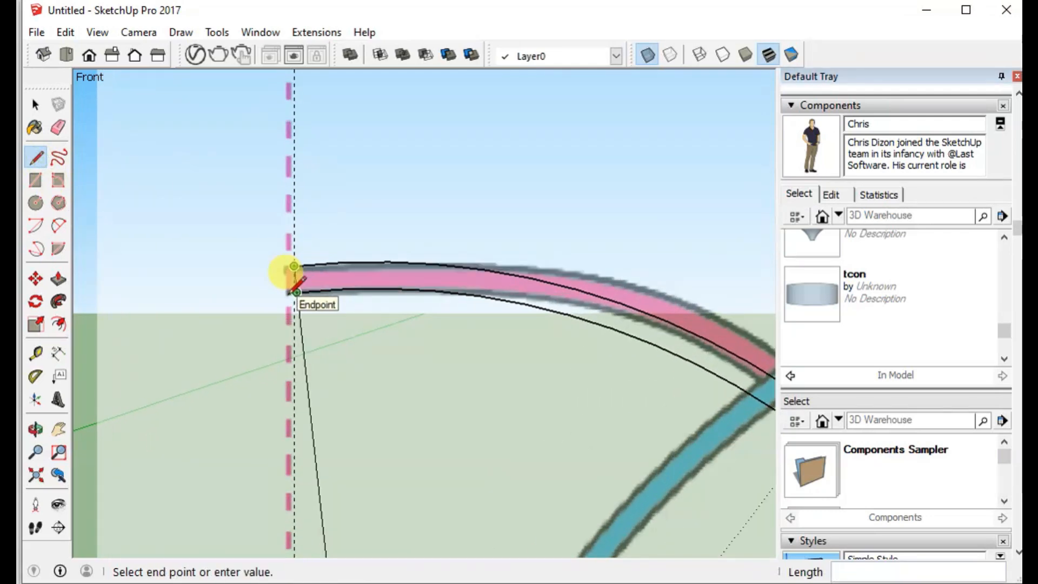
{"action": "left_click", "coordinate": [295, 262]}
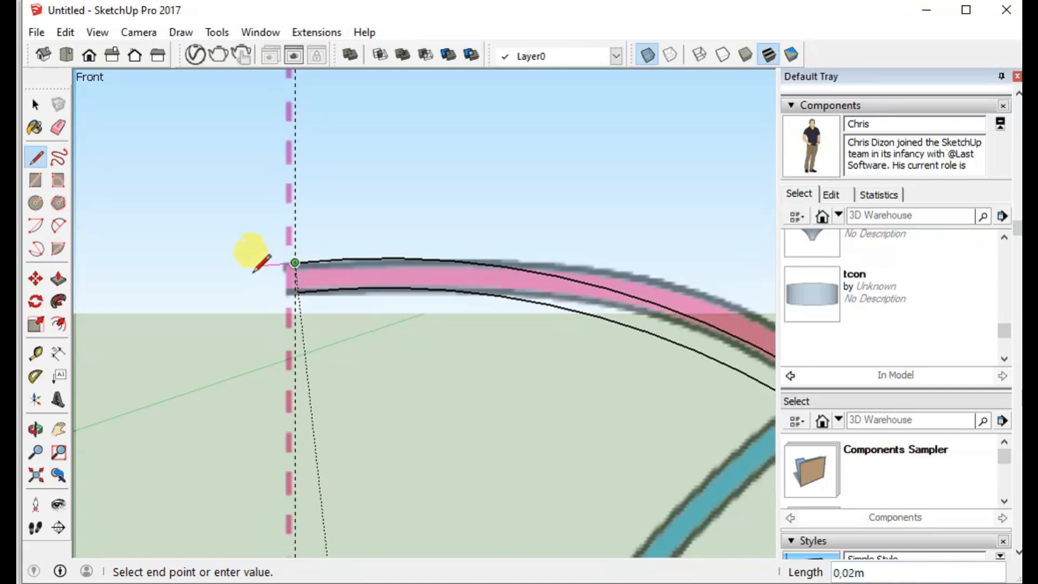
{"action": "key", "text": "Escape"}
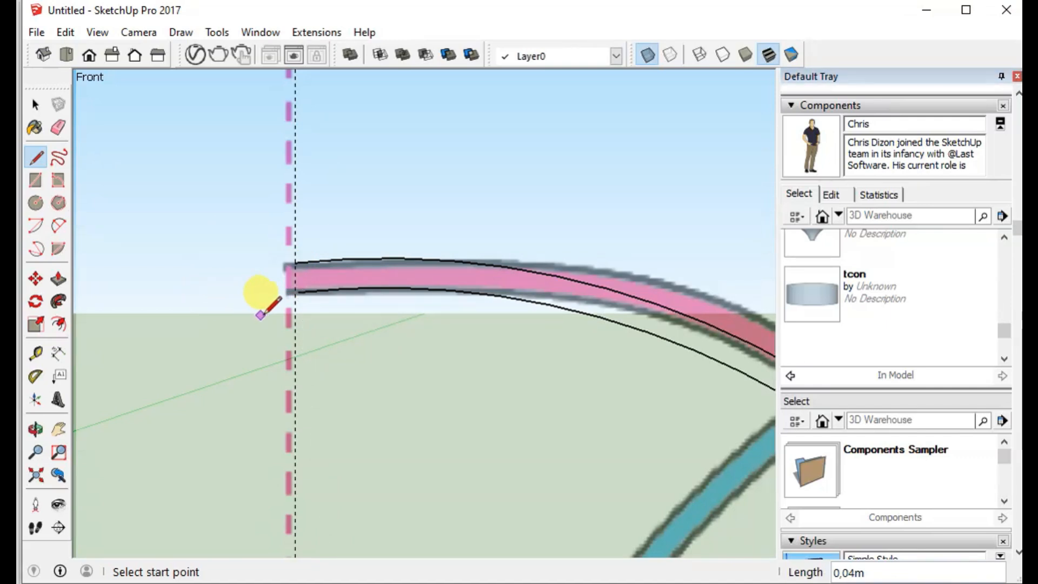
Close the dust cap profile at the vertical guide with three lines extending about 0.01 m past the arcs' inner endpoints
{"action": "left_click", "coordinate": [297, 292]}
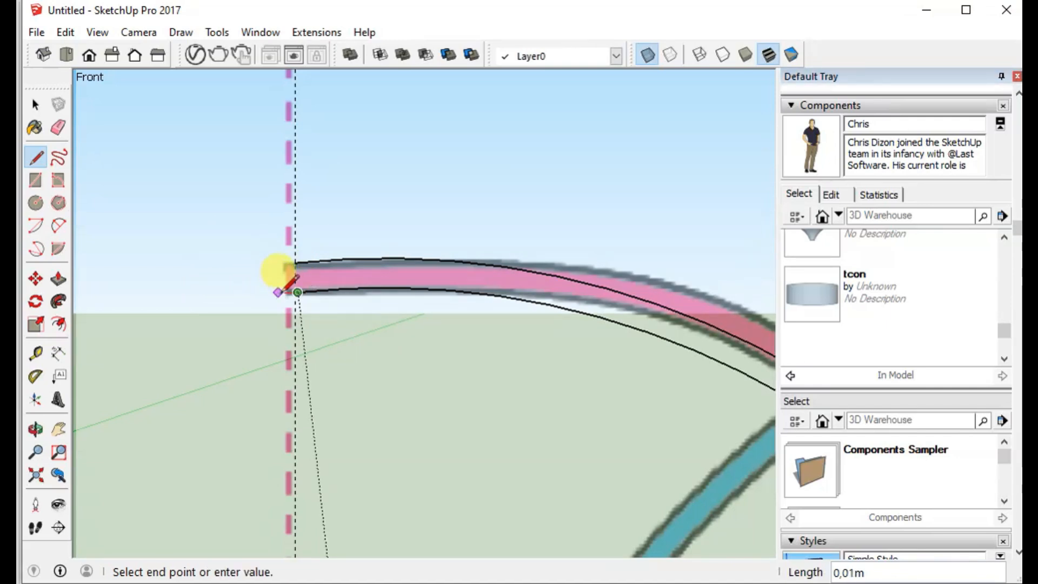
{"action": "left_click", "coordinate": [277, 292]}
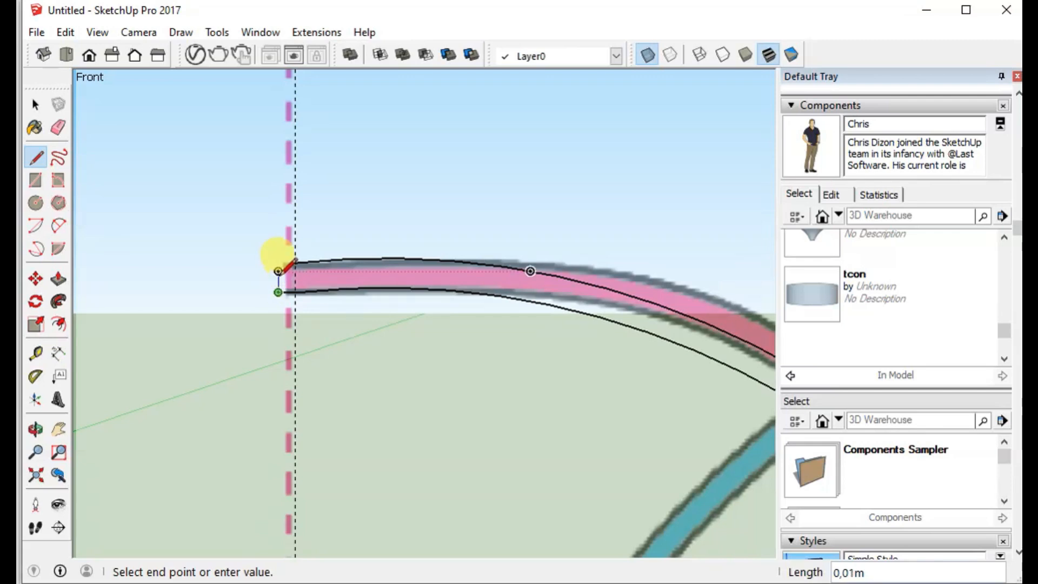
{"action": "left_click", "coordinate": [278, 263]}
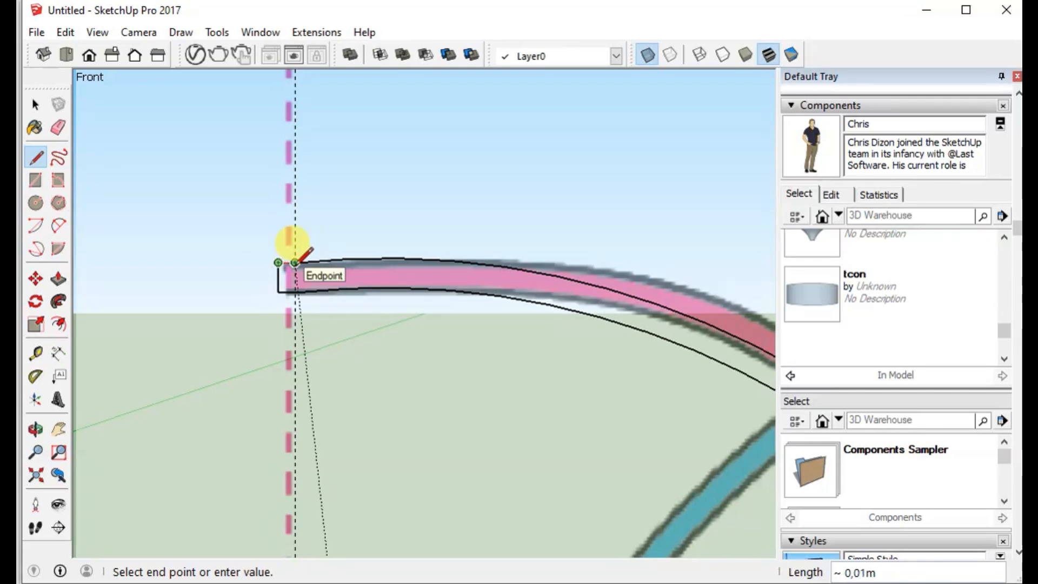
{"action": "left_click", "coordinate": [295, 263]}
{"action": "key", "text": "Escape"}
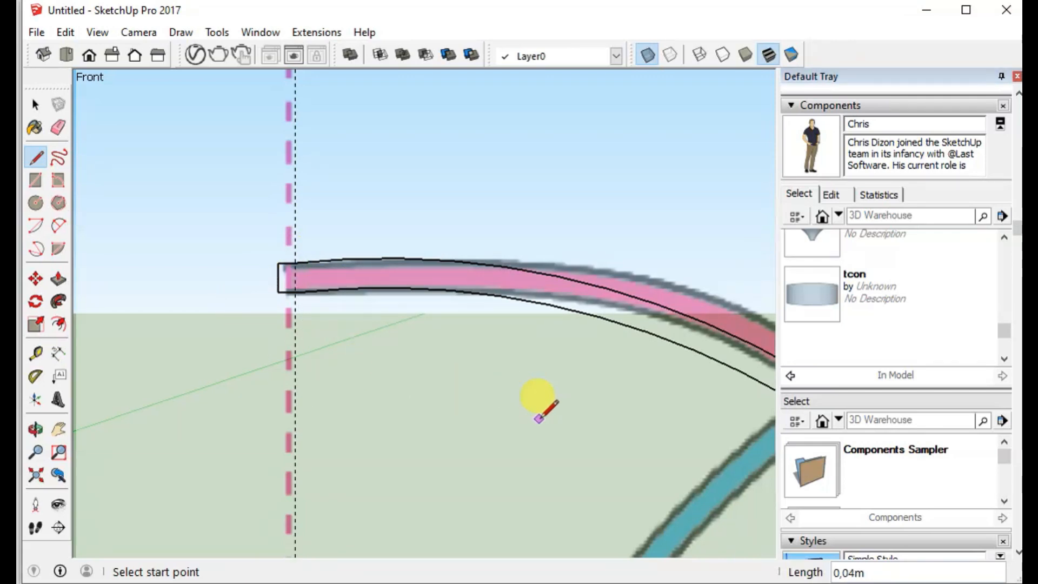
Close the dust cap profile's outer end just past the blue cone with a line joining the two arcs' endpoints
{"action": "scroll", "coordinate": [543, 414], "scroll_direction": "down", "scroll_amount": 3}
{"action": "scroll", "coordinate": [736, 440], "scroll_direction": "up", "scroll_amount": 3}
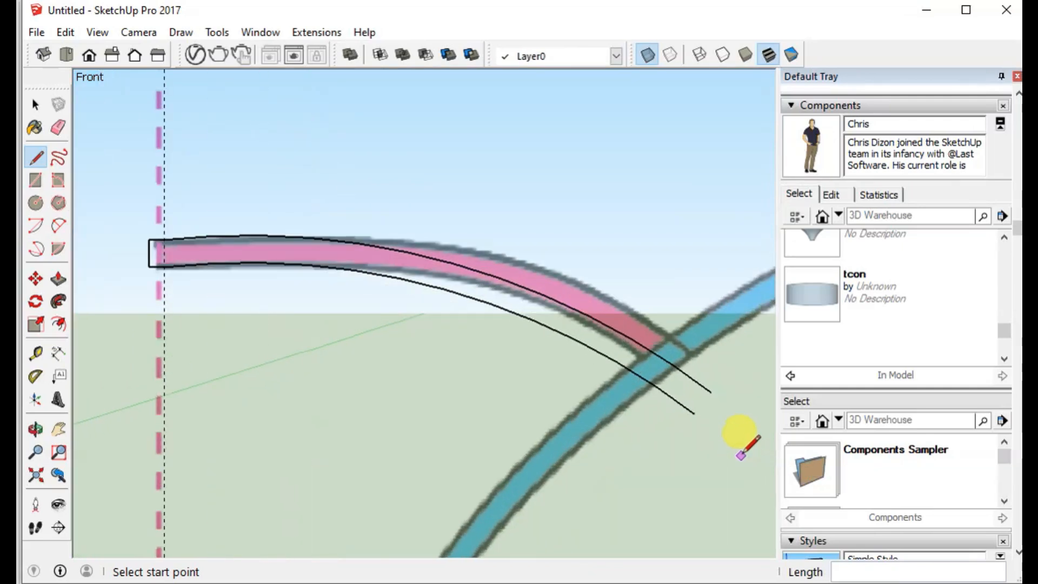
{"action": "scroll", "coordinate": [740, 456], "scroll_direction": "up", "scroll_amount": 1}
{"action": "left_click", "coordinate": [708, 387]}
{"action": "left_click", "coordinate": [688, 409]}
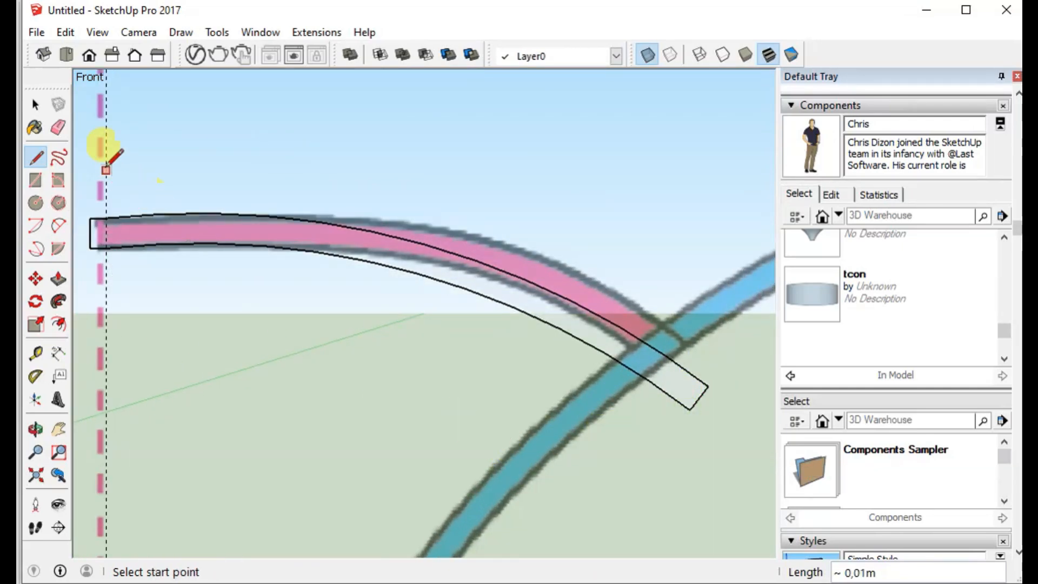
Revolve the dust cap profile with Follow Me, using the large circle on the ground as the path, and turn off X-ray display
{"action": "left_click", "coordinate": [35, 106]}
{"action": "left_click", "coordinate": [145, 230]}
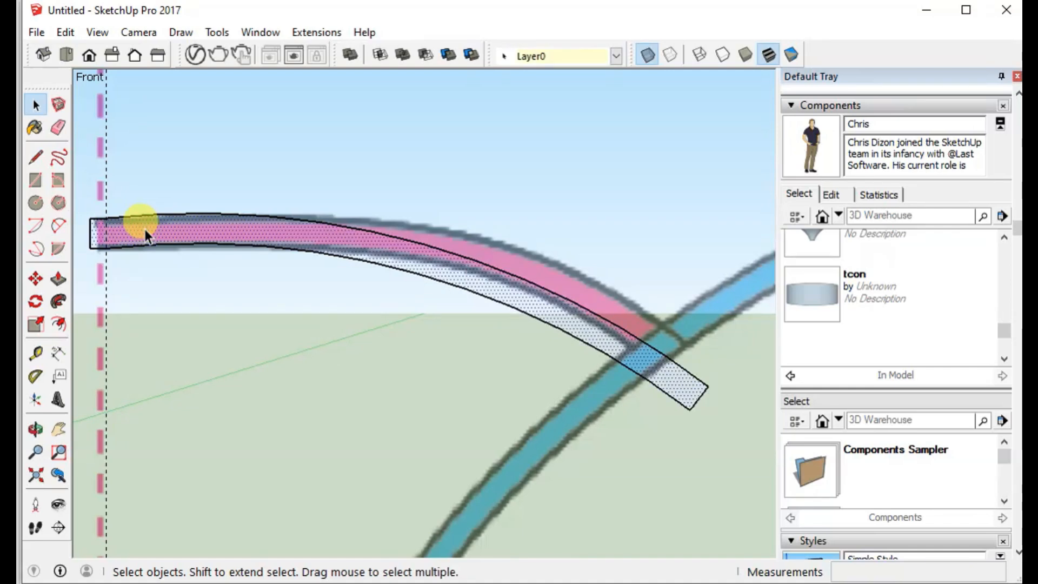
{"action": "left_click", "coordinate": [261, 227]}
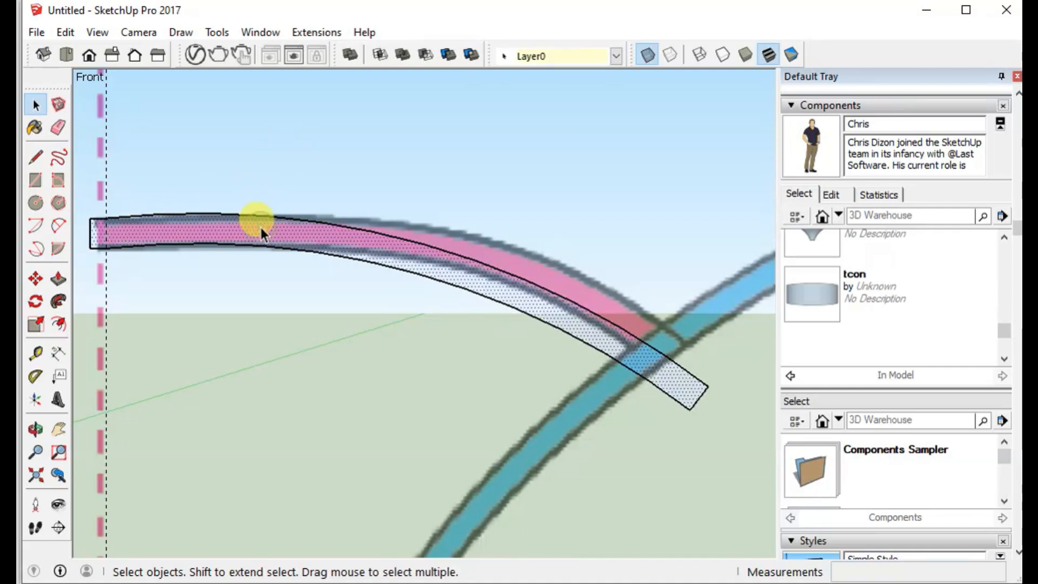
{"action": "double_click", "coordinate": [286, 226]}
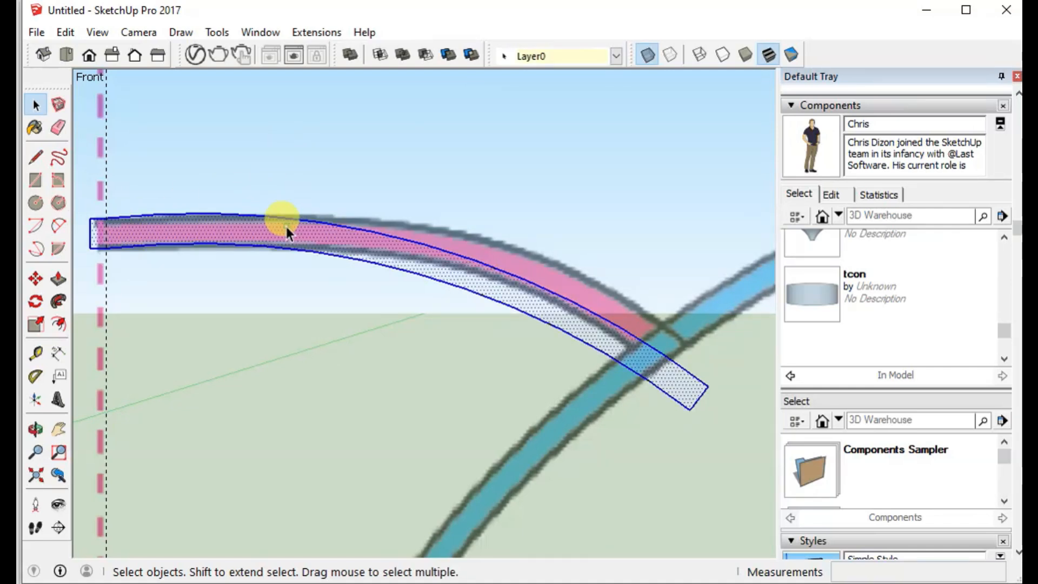
{"action": "scroll", "coordinate": [264, 270], "scroll_direction": "down", "scroll_amount": 8}
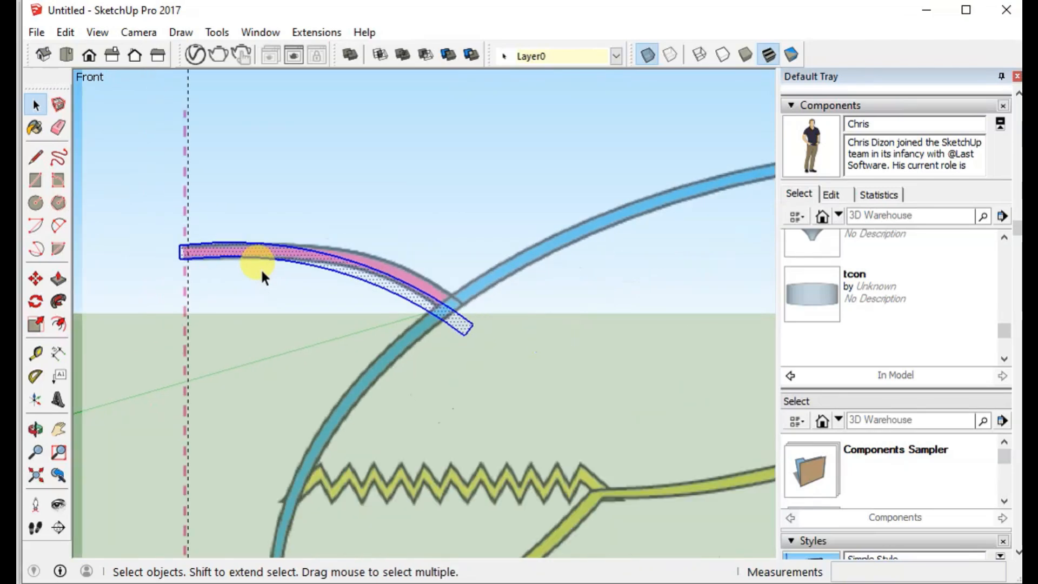
{"action": "scroll", "coordinate": [264, 268], "scroll_direction": "down", "scroll_amount": 4}
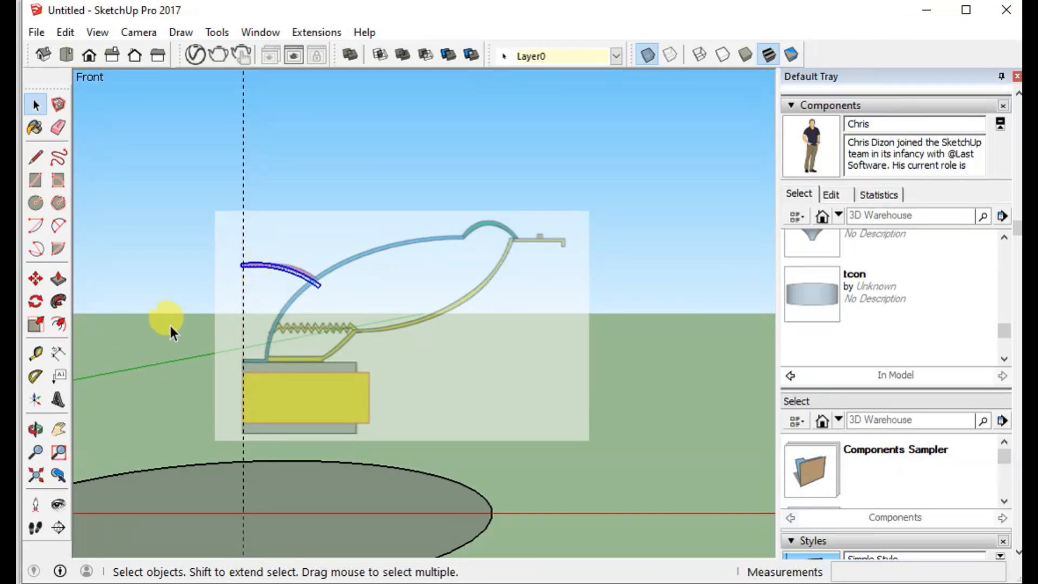
{"action": "left_click", "coordinate": [145, 318]}
{"action": "left_click", "coordinate": [149, 490]}
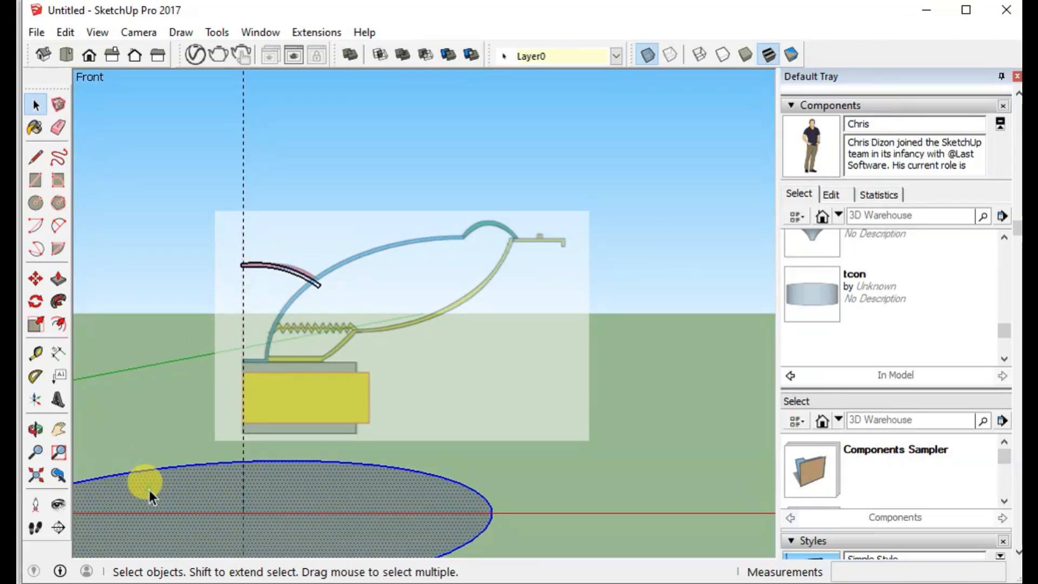
{"action": "left_click", "coordinate": [58, 300]}
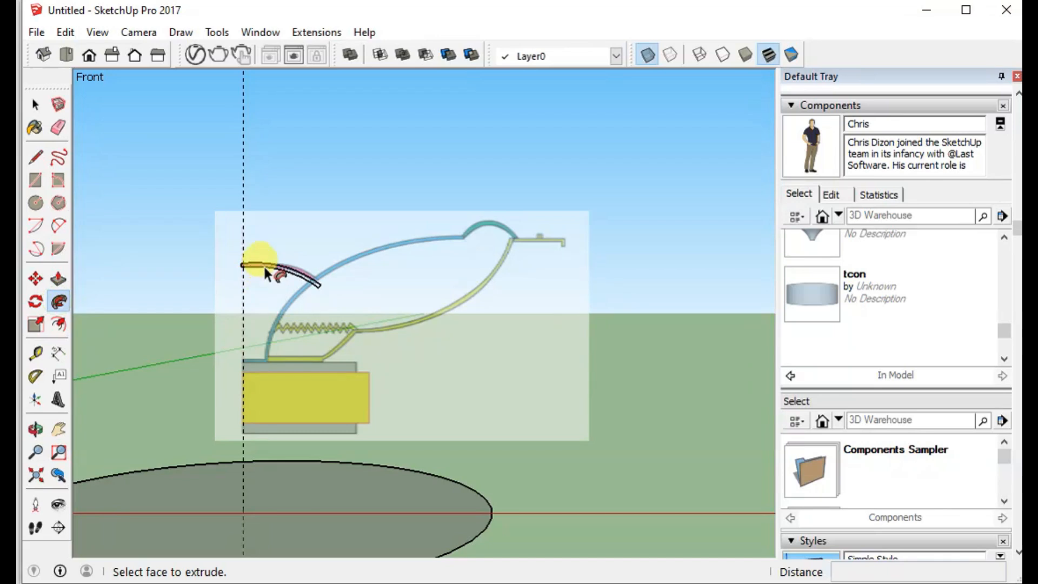
{"action": "left_click", "coordinate": [266, 271]}
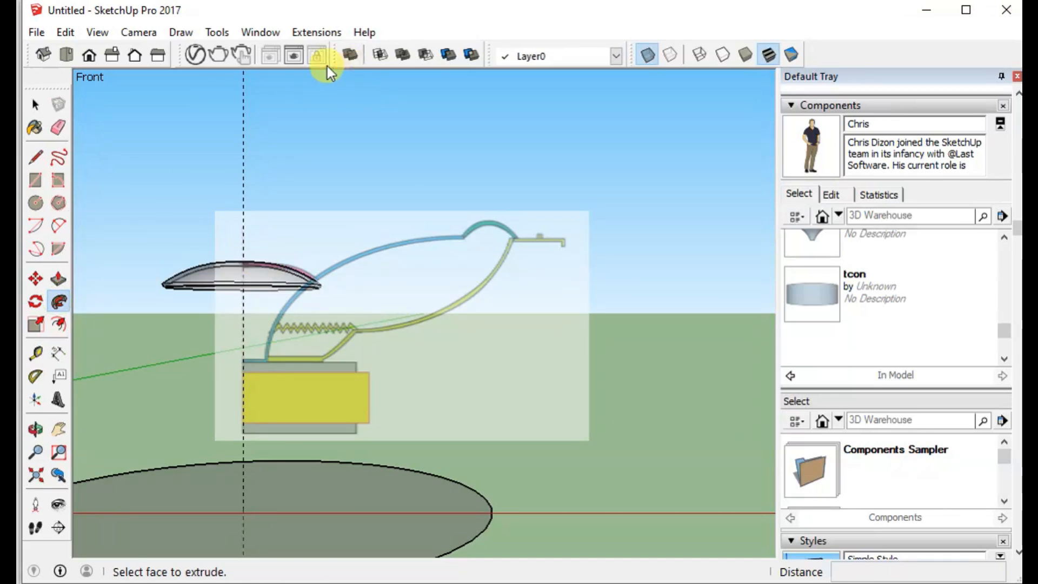
{"action": "left_click", "coordinate": [651, 58]}
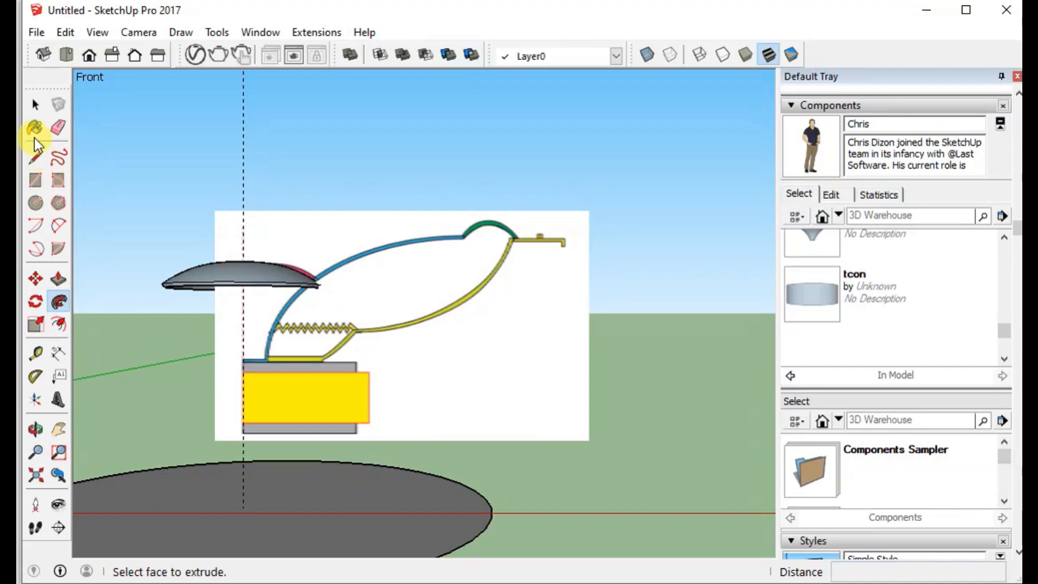
Make the whole revolved dust cap a component named cap and hide it
{"action": "left_click", "coordinate": [35, 105]}
{"action": "left_click_drag", "start_coordinate": [148, 235], "coordinate": [336, 316]}
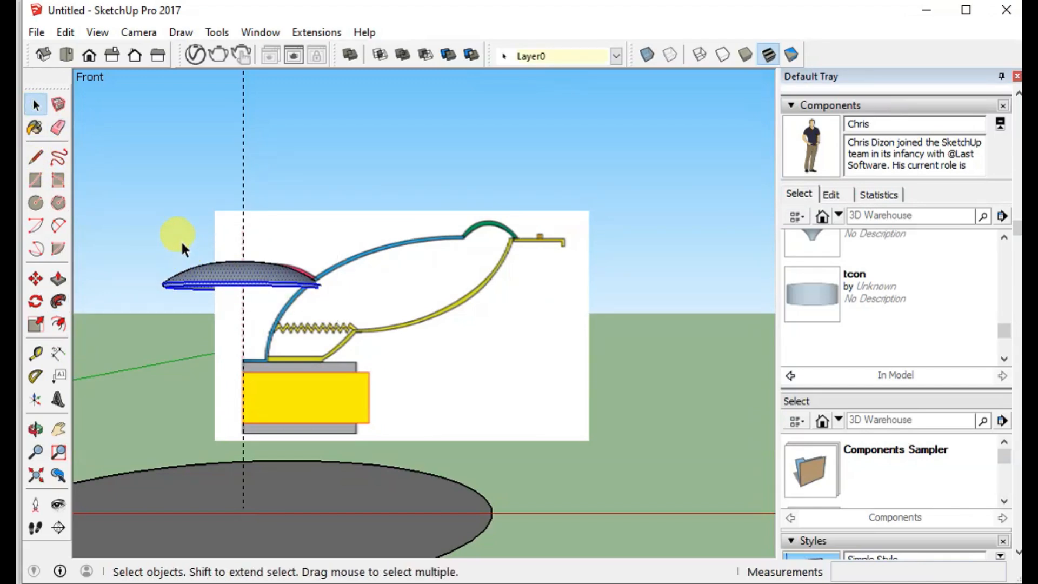
{"action": "middle_click_drag", "start_coordinate": [182, 244], "coordinate": [197, 270]}
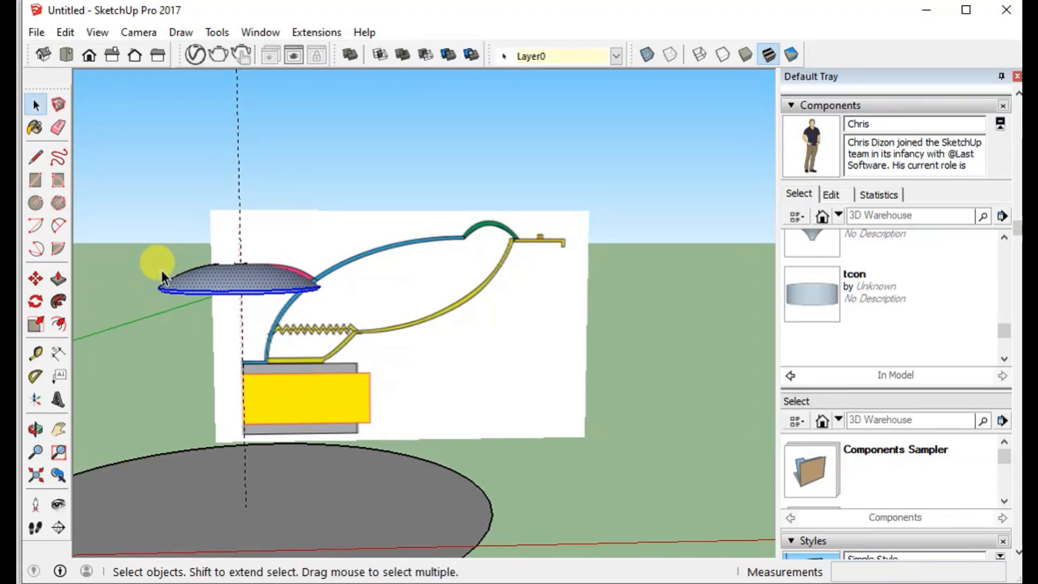
{"action": "right_click", "coordinate": [236, 279]}
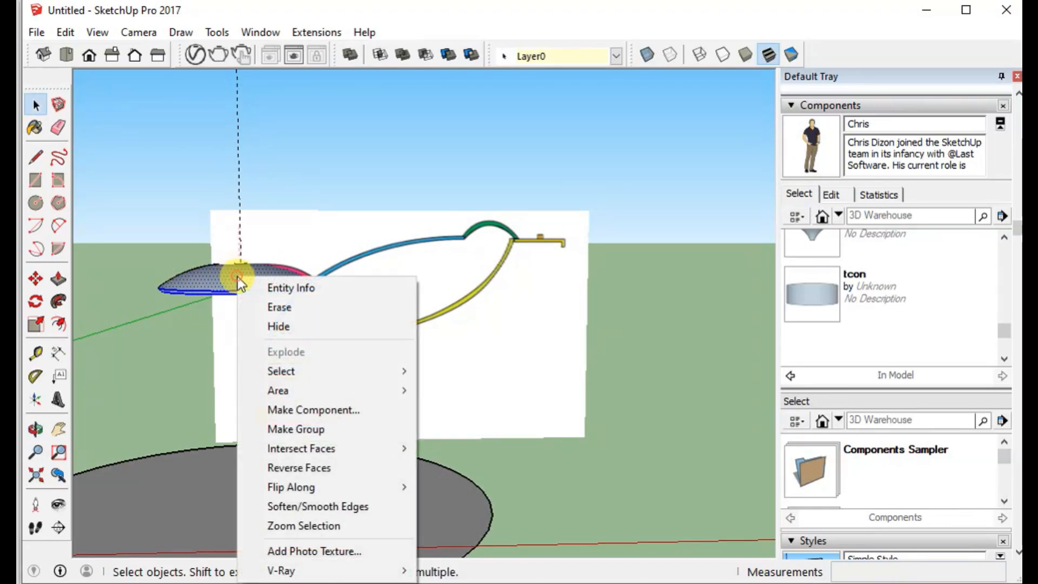
{"action": "left_click", "coordinate": [287, 408]}
{"action": "type", "text": "cap"}
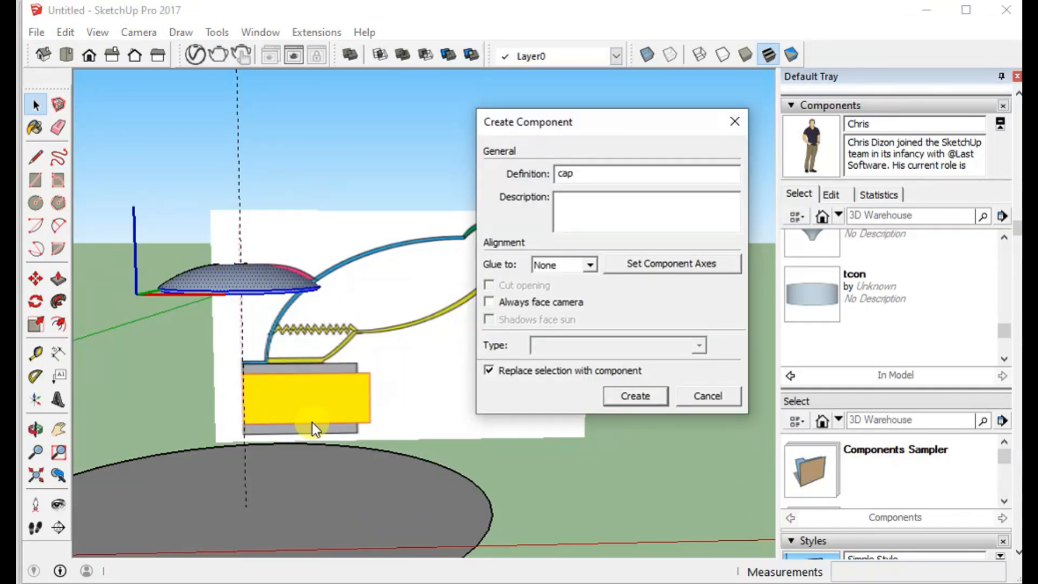
{"action": "left_click", "coordinate": [631, 392]}
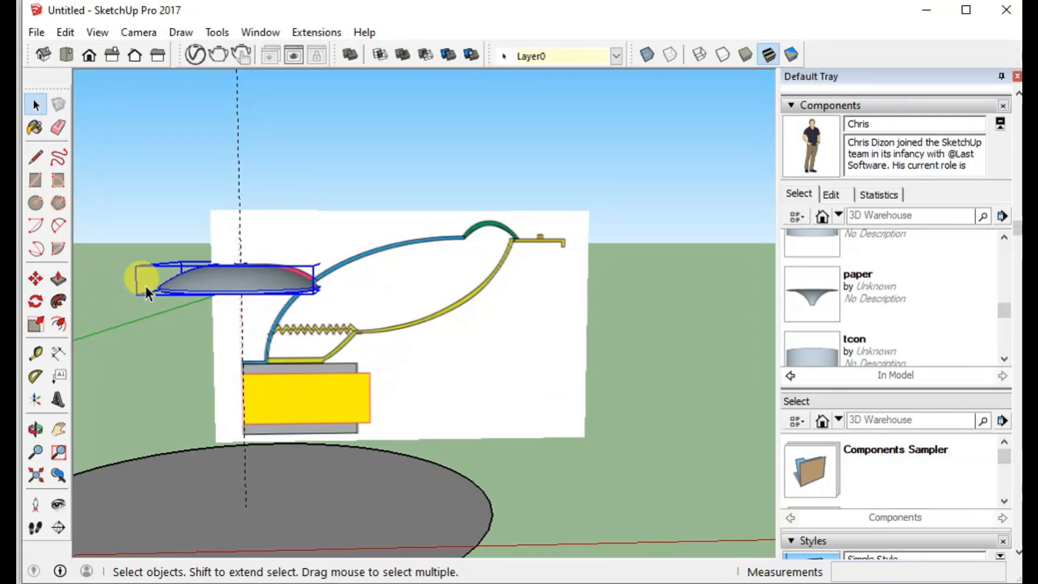
{"action": "right_click", "coordinate": [198, 280]}
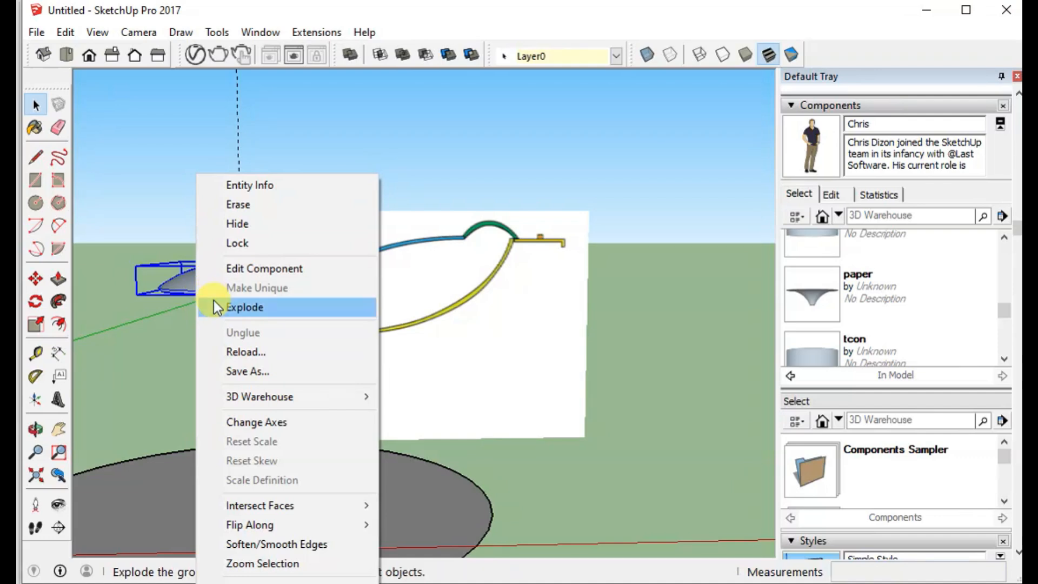
{"action": "left_click", "coordinate": [236, 225]}
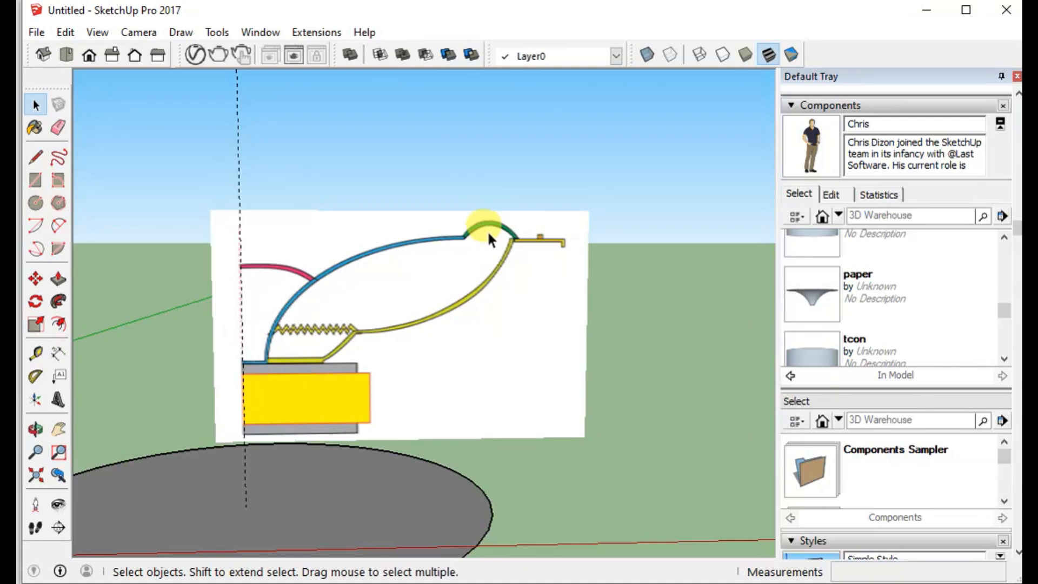
Draw a two-point arc over the green surround's upper edge, from the blue cone's outer end to the yellow frame, with a bulge of about 0.06 m
{"action": "scroll", "coordinate": [494, 226], "scroll_direction": "up", "scroll_amount": 5}
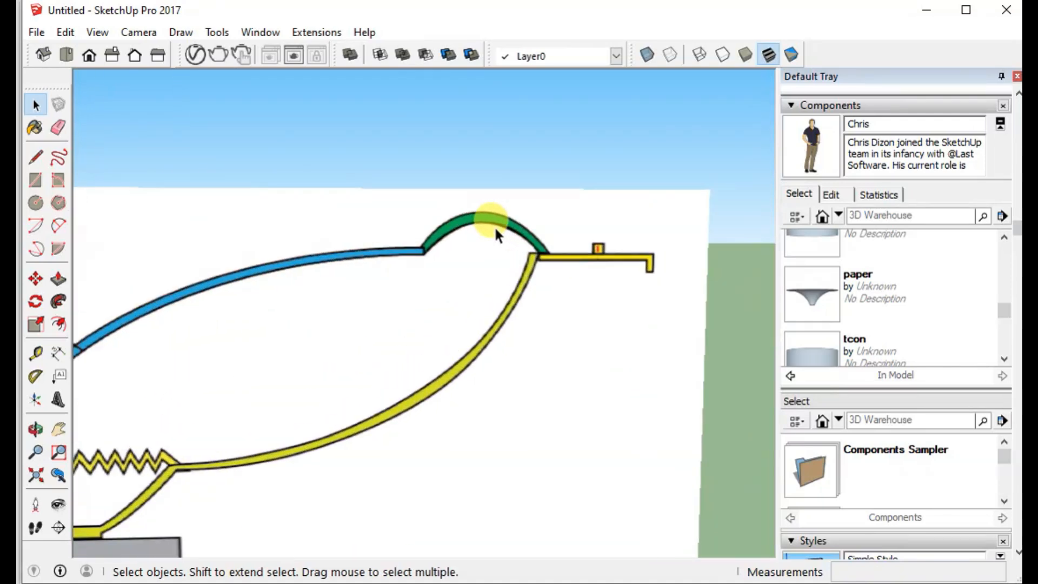
{"action": "scroll", "coordinate": [494, 225], "scroll_direction": "up", "scroll_amount": 2}
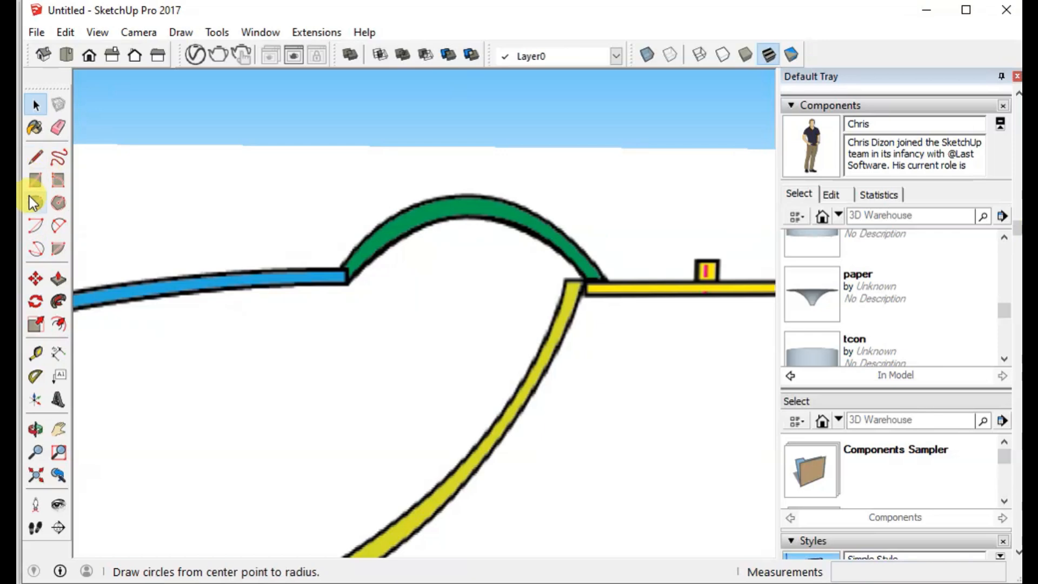
{"action": "left_click", "coordinate": [59, 225]}
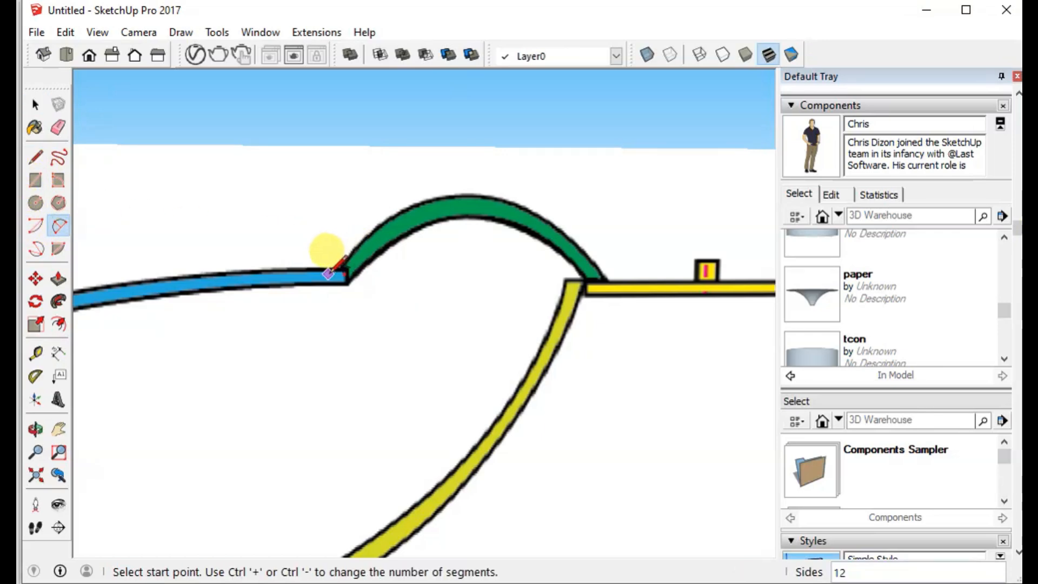
{"action": "left_click", "coordinate": [335, 268]}
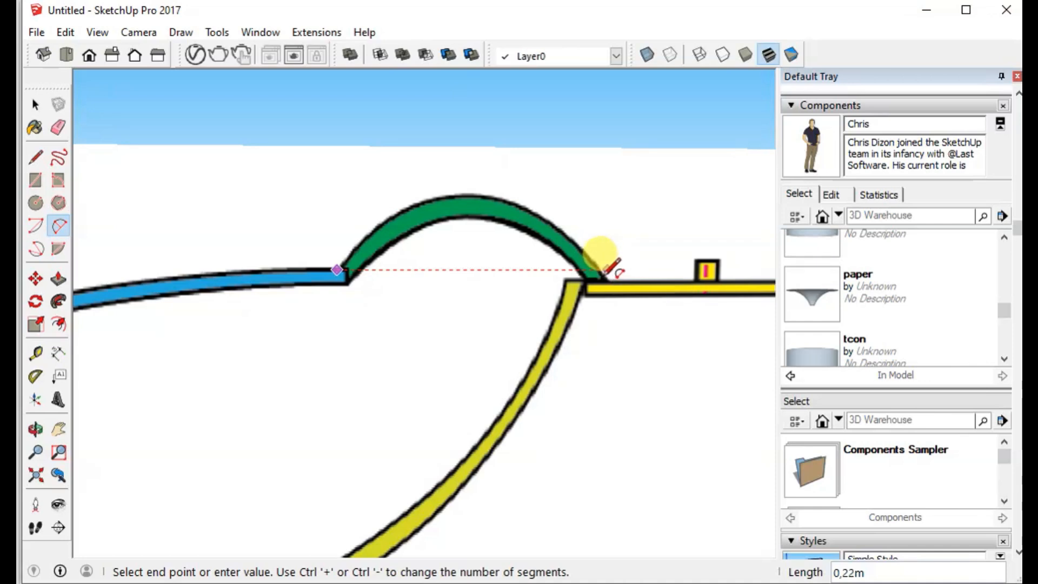
{"action": "left_click", "coordinate": [594, 269]}
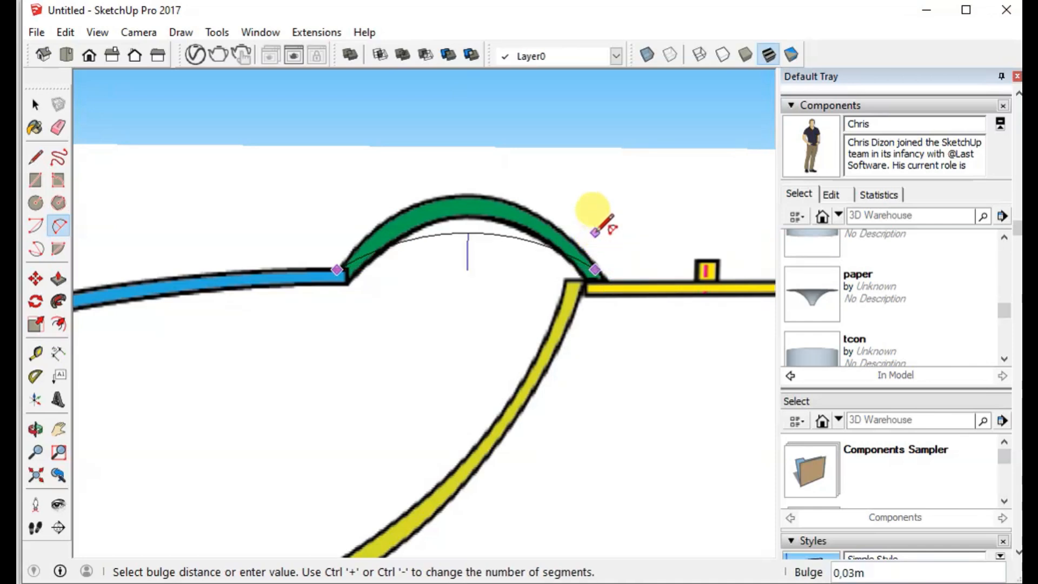
{"action": "left_click", "coordinate": [583, 195]}
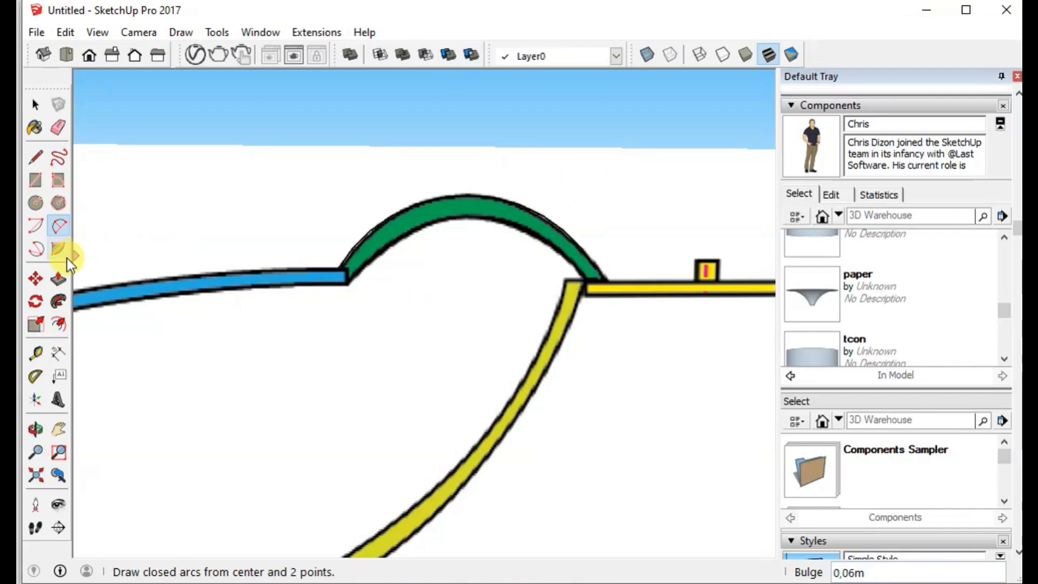
Offset the arc over the green surround inward by about 0.02 m to trace the surround's lower edge
{"action": "left_click", "coordinate": [58, 323]}
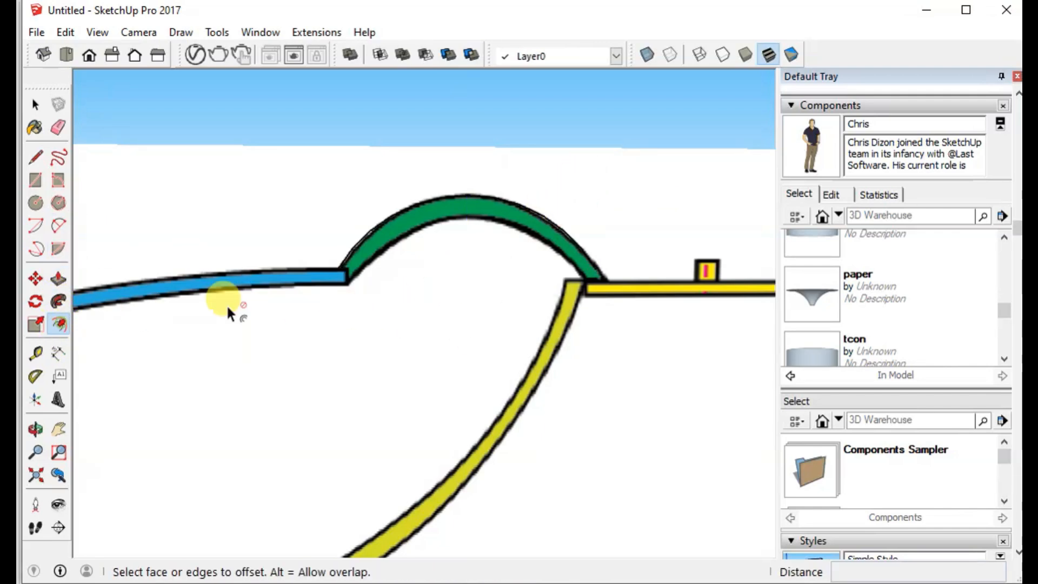
{"action": "left_click", "coordinate": [456, 199]}
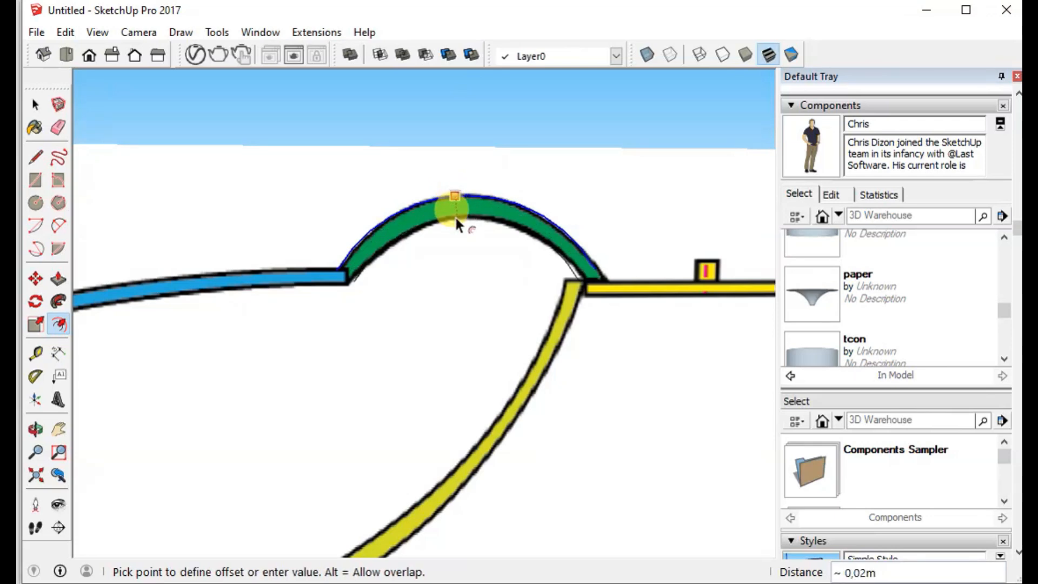
{"action": "left_click", "coordinate": [456, 218]}
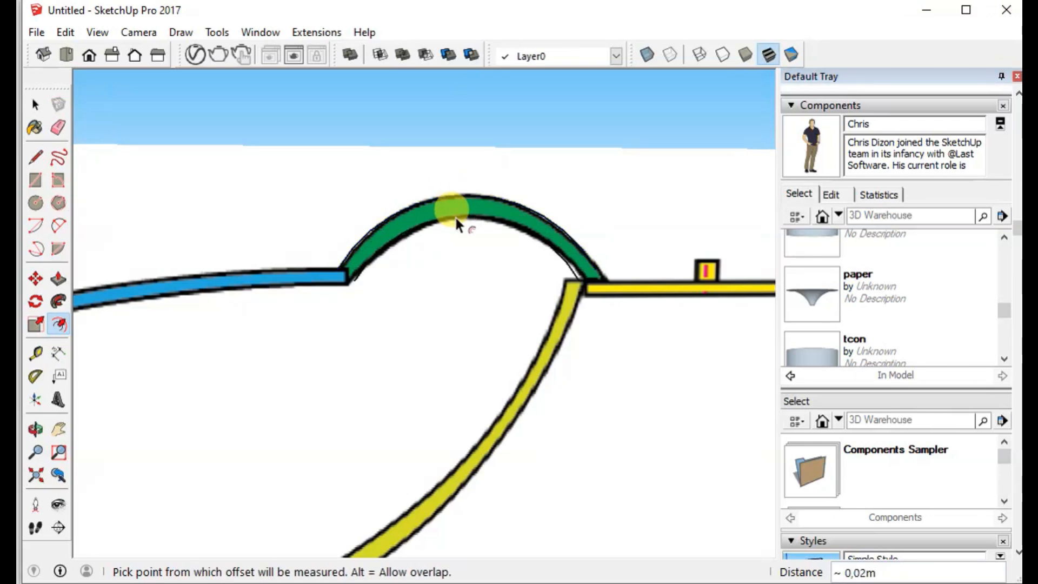
Close the surround profile's inner end with lines about 0.01 m along the blue cone, 0.02 m down, 0.02 m outward and up to the lower arc's endpoint
{"action": "scroll", "coordinate": [456, 218], "scroll_direction": "up", "scroll_amount": 3}
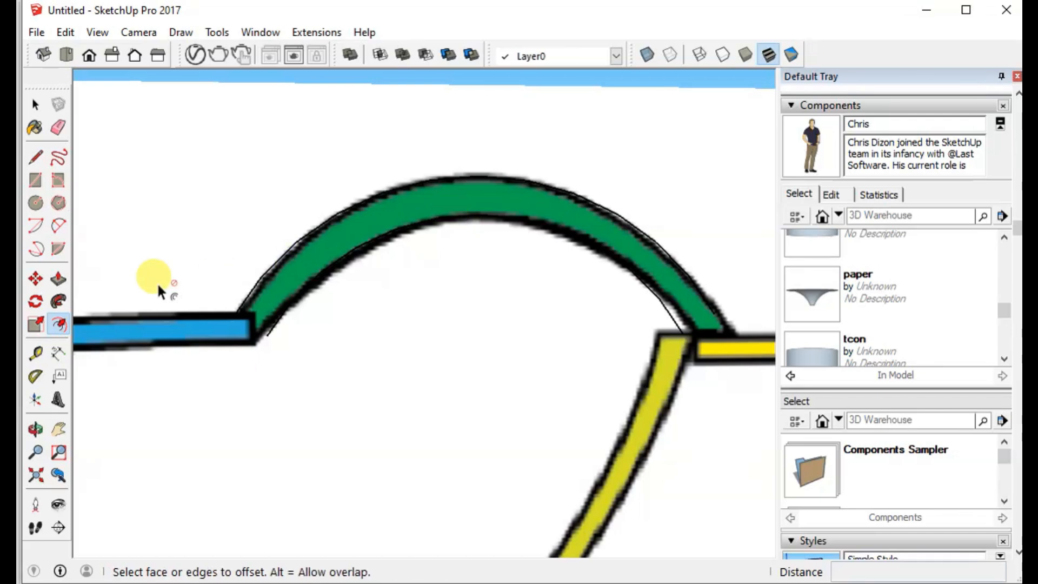
{"action": "left_click", "coordinate": [35, 158]}
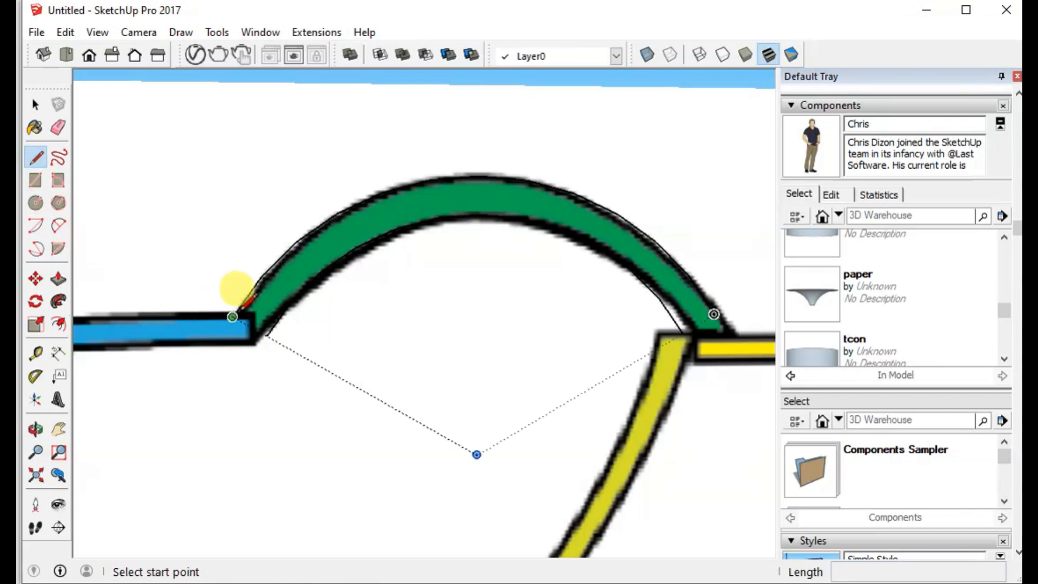
{"action": "left_click", "coordinate": [232, 316]}
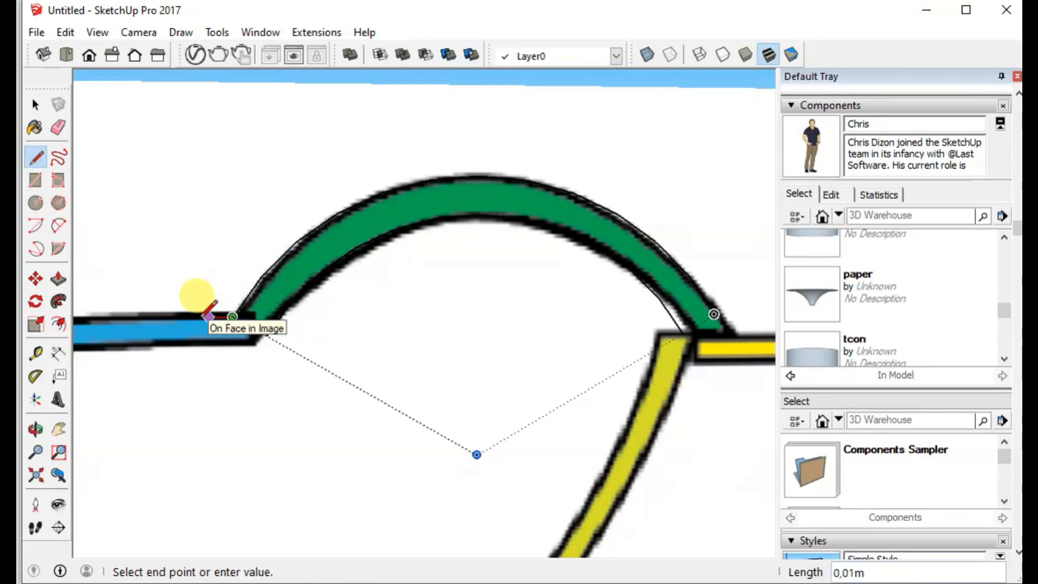
{"action": "left_click", "coordinate": [208, 316]}
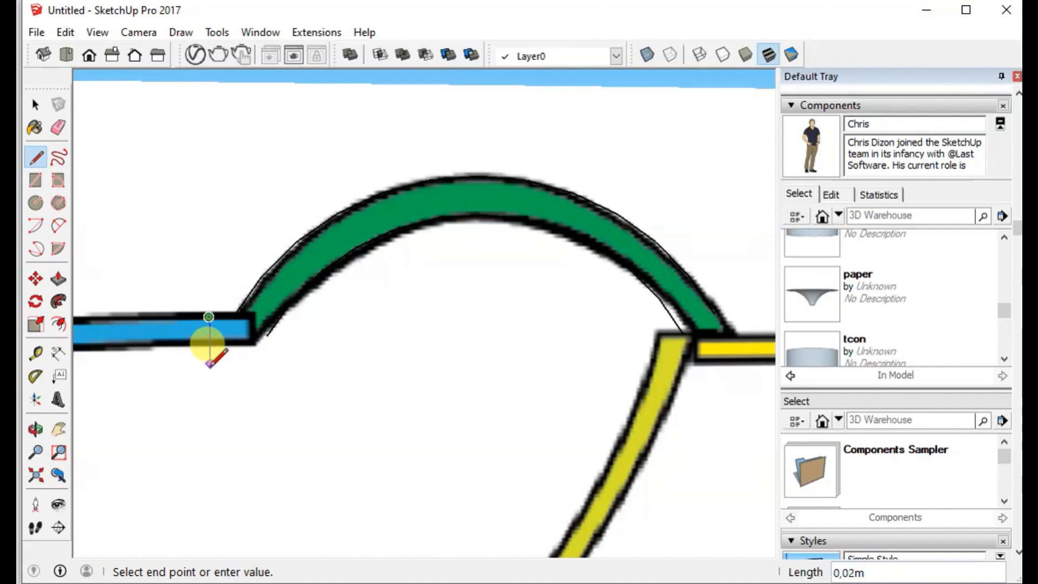
{"action": "left_click", "coordinate": [211, 363]}
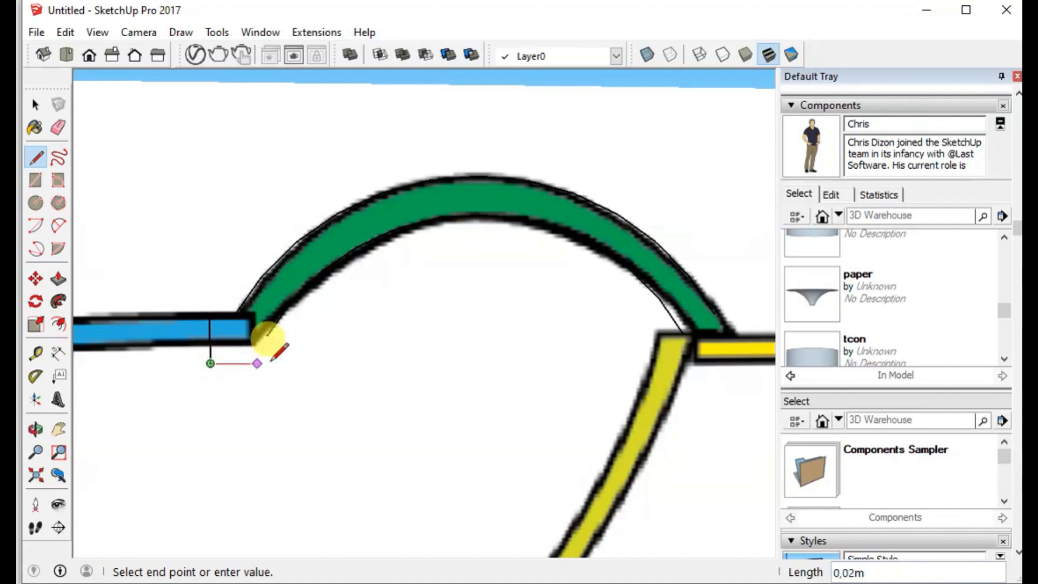
{"action": "left_click", "coordinate": [258, 364]}
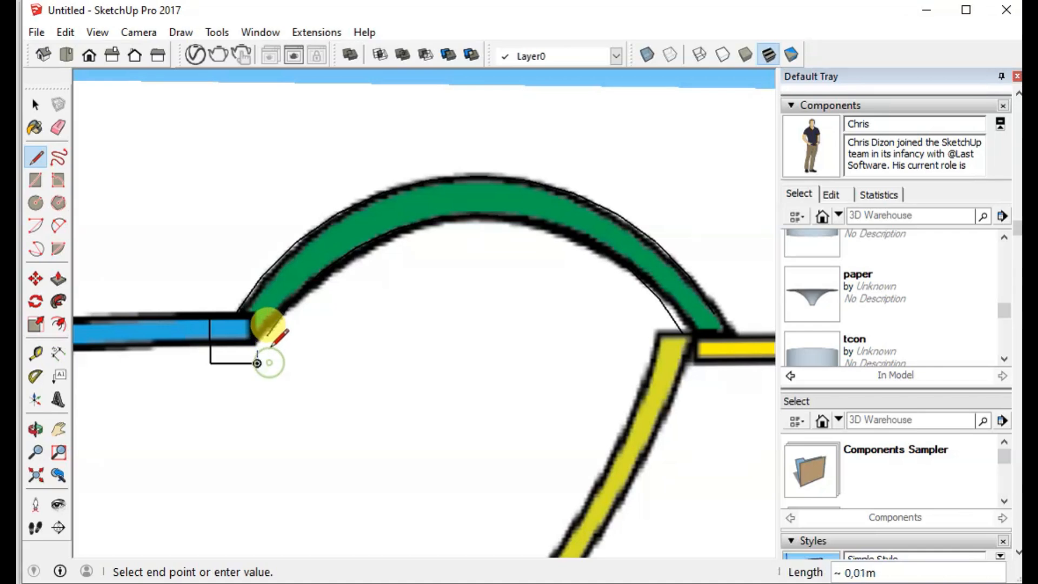
{"action": "left_click", "coordinate": [267, 335]}
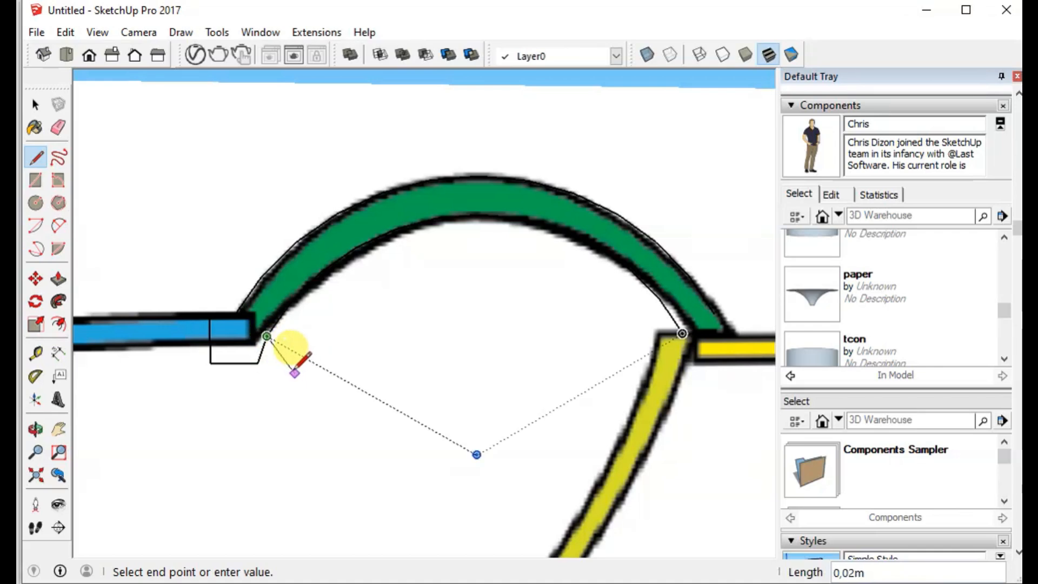
{"action": "key", "text": "Escape"}
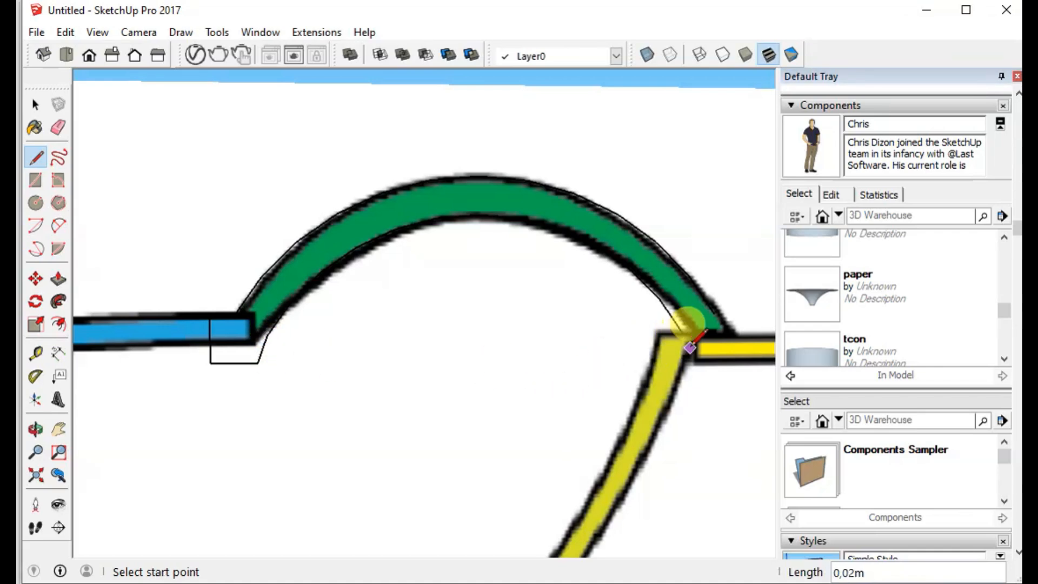
Close the surround profile's outer end over the yellow frame with lines about 0.01 m down, across, and up to the lower arc's endpoint
{"action": "left_click", "coordinate": [715, 332]}
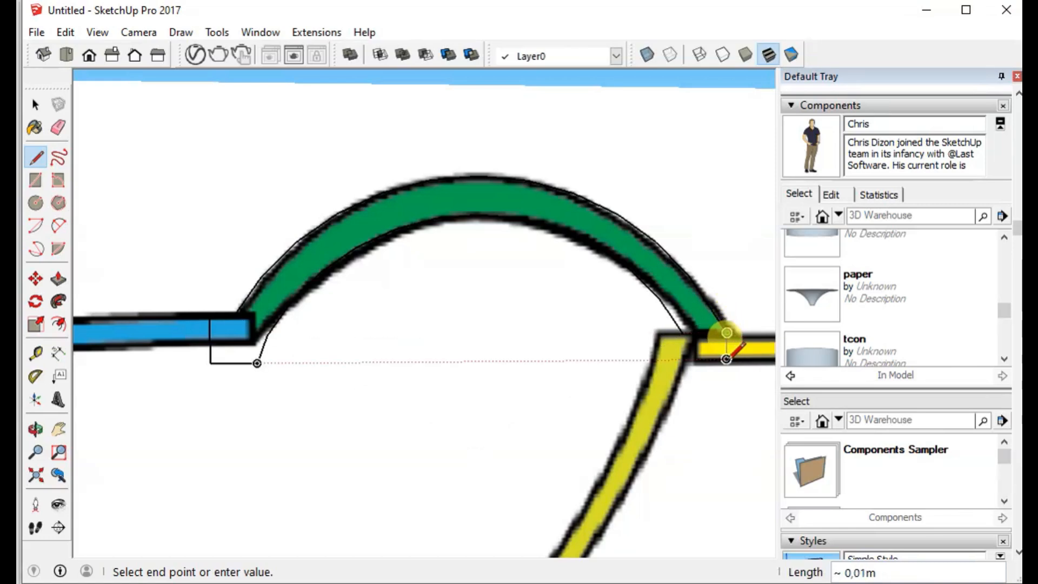
{"action": "left_click", "coordinate": [726, 359]}
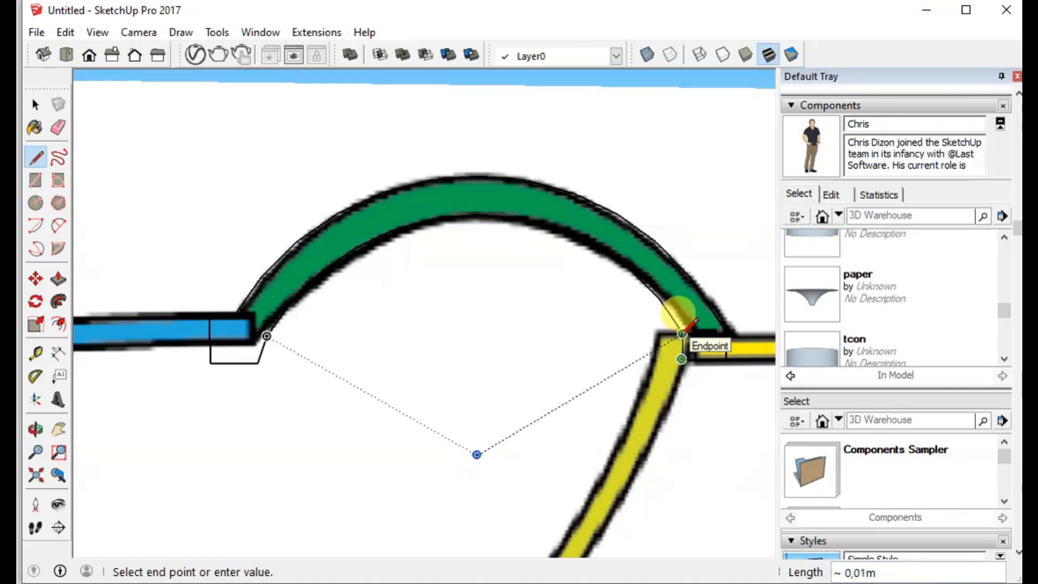
{"action": "left_click", "coordinate": [678, 337]}
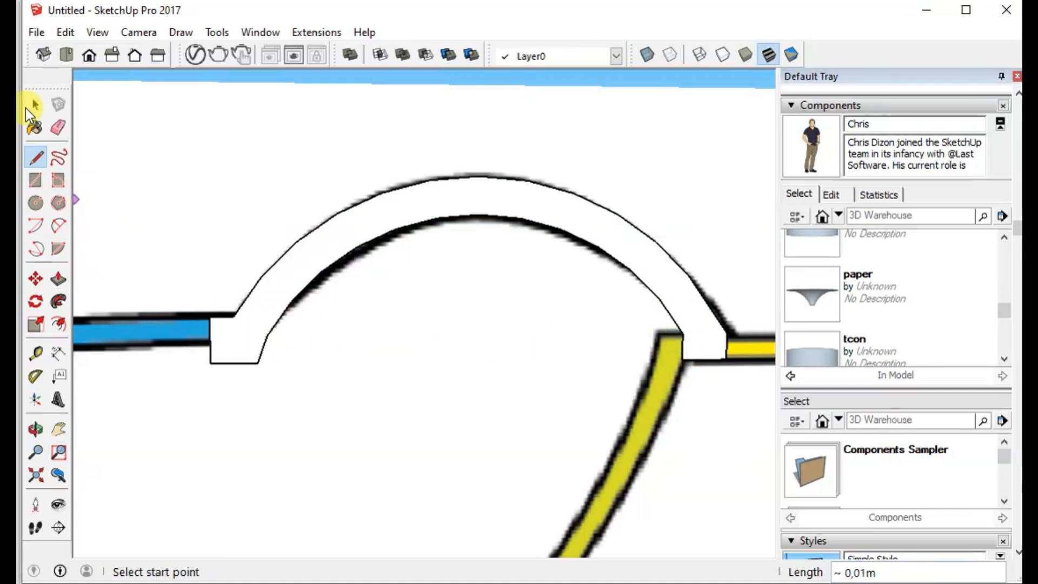
Revolve the surround profile with Follow Me, using the large circle on the ground as the path
{"action": "left_click", "coordinate": [31, 107]}
{"action": "scroll", "coordinate": [246, 342], "scroll_direction": "down", "scroll_amount": 5}
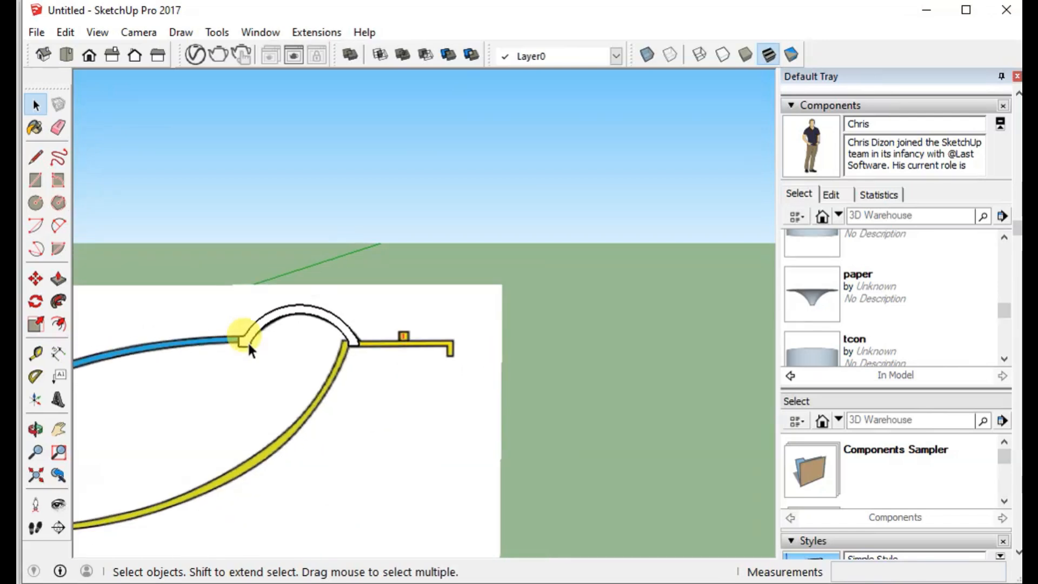
{"action": "scroll", "coordinate": [248, 340], "scroll_direction": "down", "scroll_amount": 2}
{"action": "scroll", "coordinate": [248, 340], "scroll_direction": "up", "scroll_amount": 6}
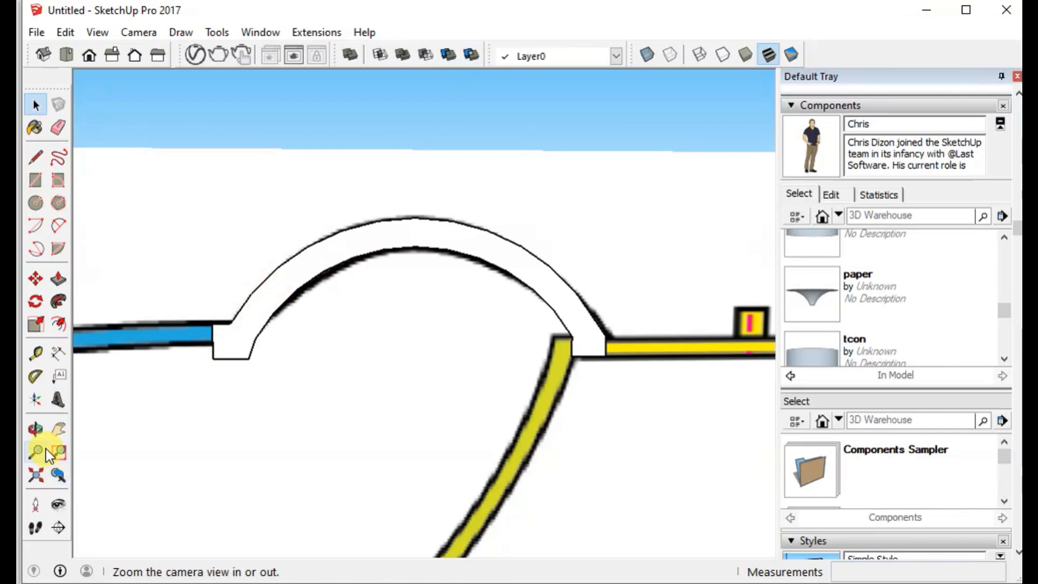
{"action": "left_click", "coordinate": [58, 429]}
{"action": "left_click_drag", "start_coordinate": [207, 400], "coordinate": [337, 246]}
{"action": "scroll", "coordinate": [333, 238], "scroll_direction": "down", "scroll_amount": 5}
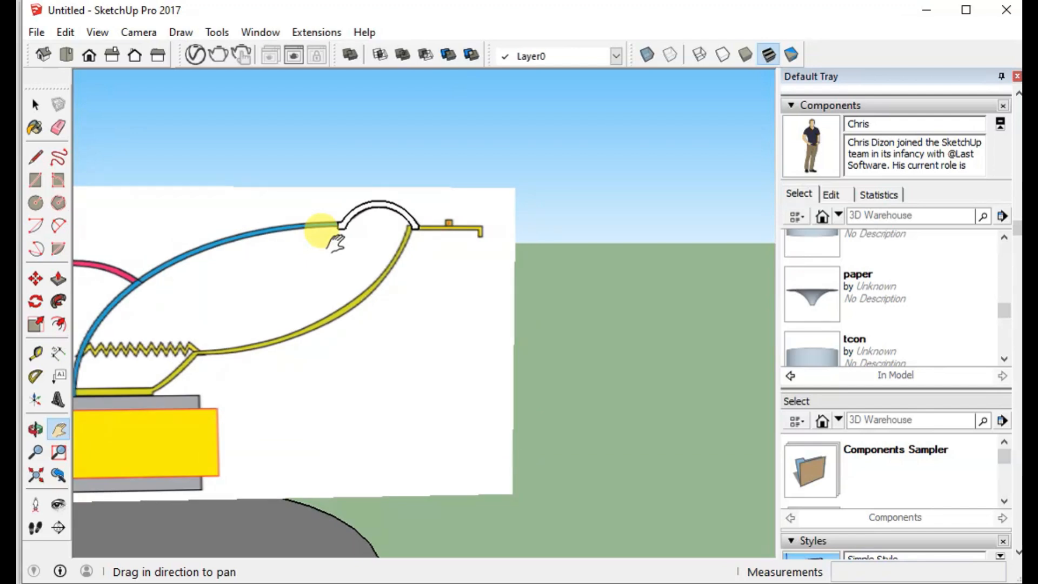
{"action": "left_click", "coordinate": [33, 107]}
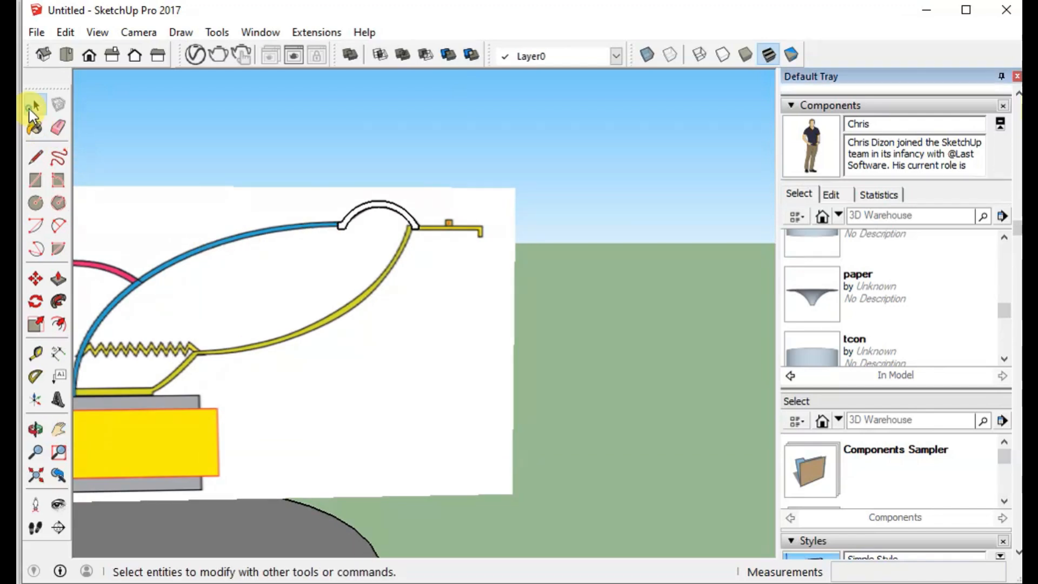
{"action": "left_click", "coordinate": [203, 532]}
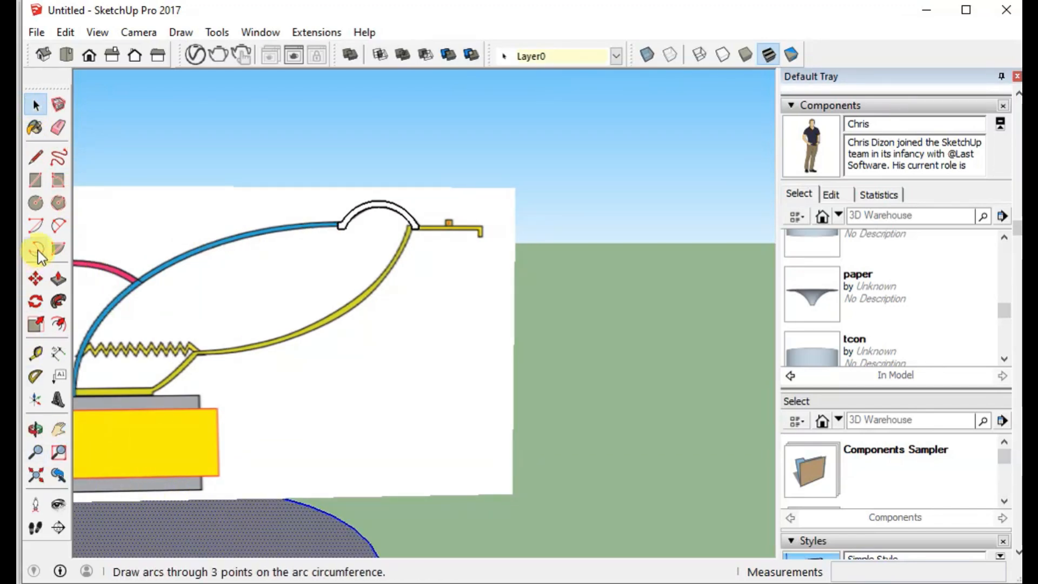
{"action": "left_click", "coordinate": [57, 300]}
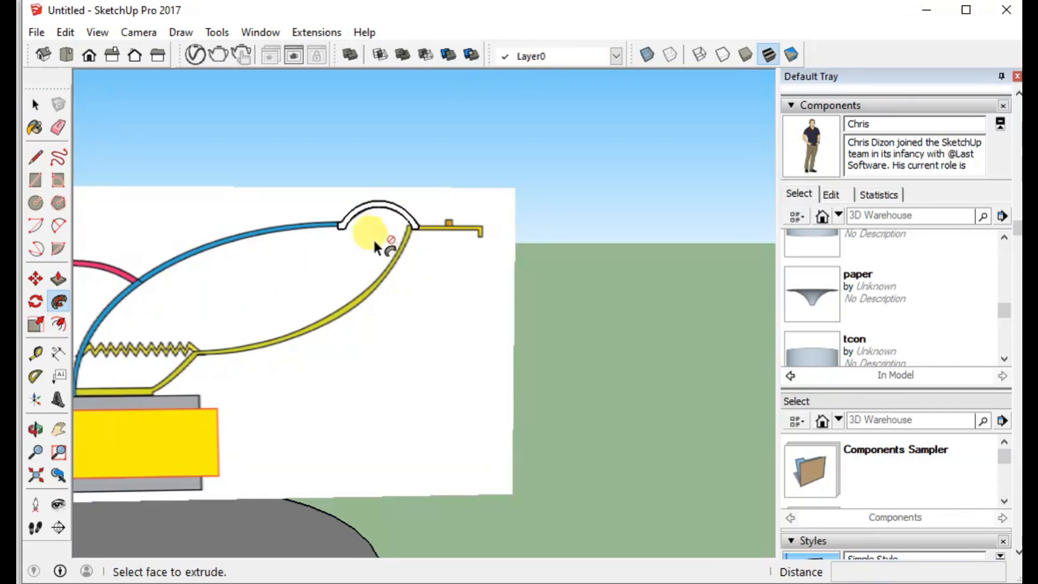
{"action": "left_click", "coordinate": [376, 212]}
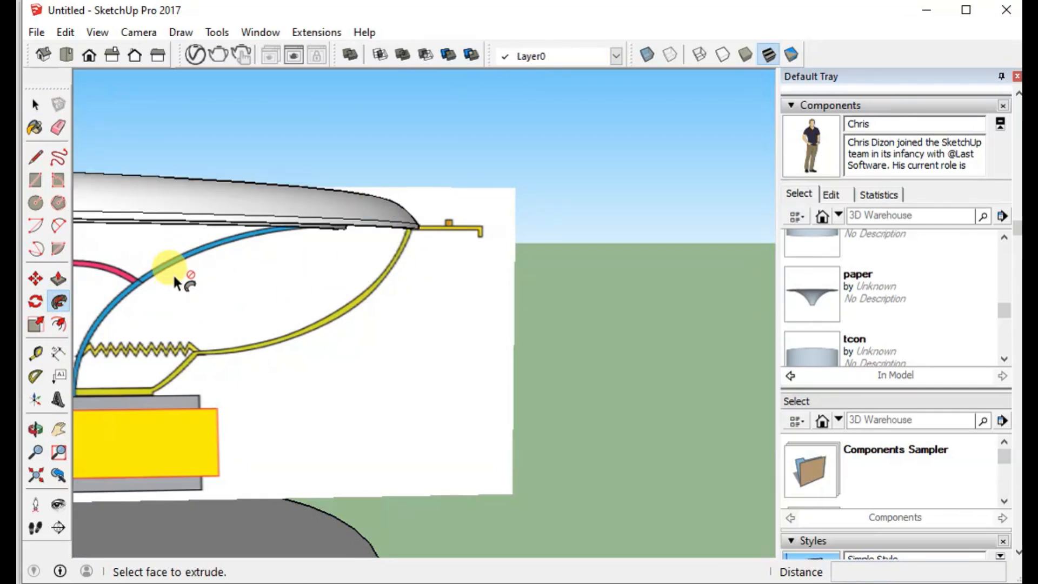
Make the whole revolved surround a component named conec and hide it
{"action": "scroll", "coordinate": [162, 346], "scroll_direction": "down", "scroll_amount": 4}
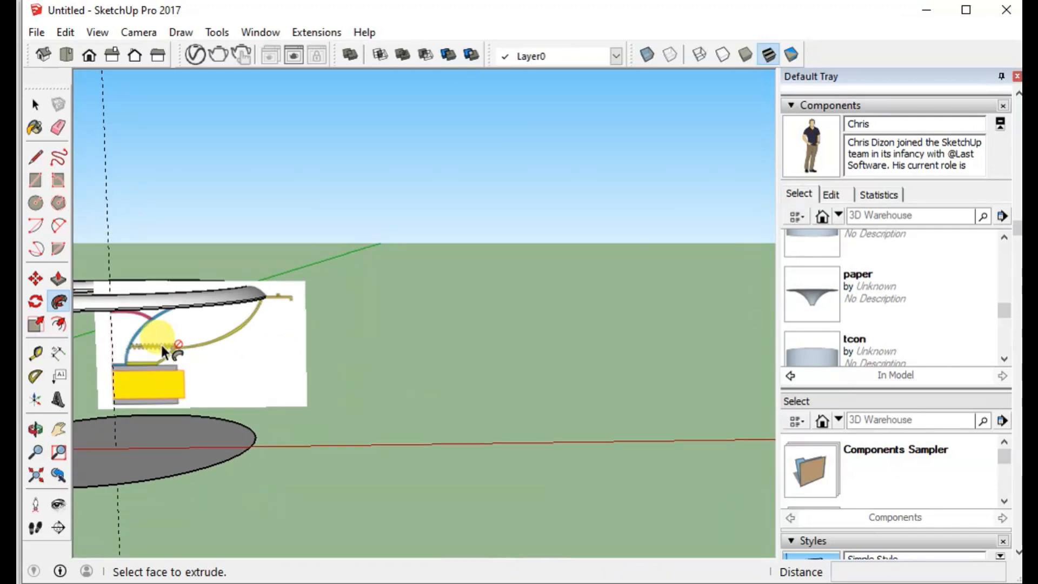
{"action": "scroll", "coordinate": [163, 346], "scroll_direction": "up", "scroll_amount": 1}
{"action": "left_click", "coordinate": [59, 429]}
{"action": "left_click_drag", "start_coordinate": [97, 433], "coordinate": [298, 427]}
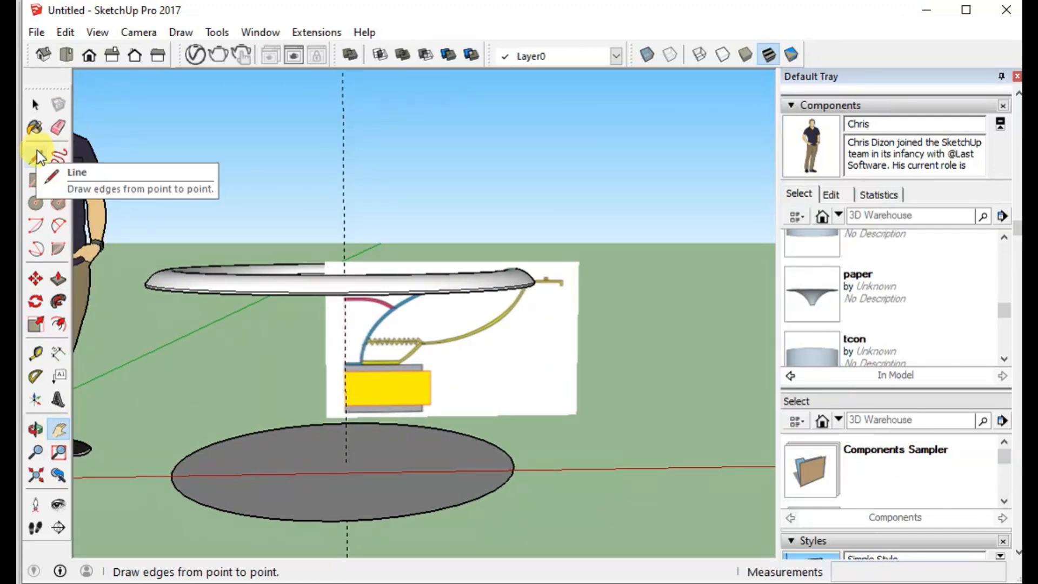
{"action": "left_click", "coordinate": [36, 110]}
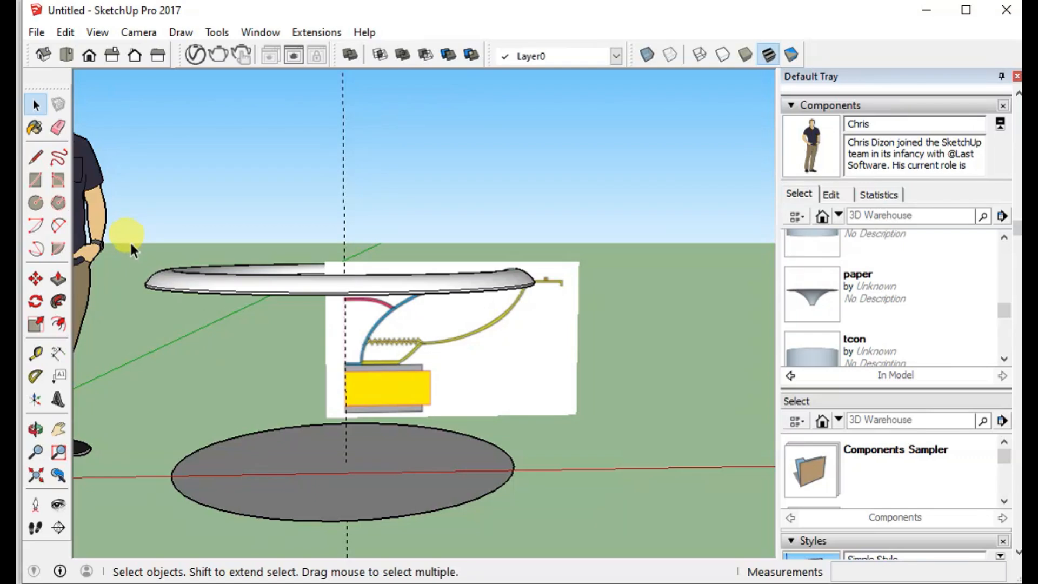
{"action": "left_click_drag", "start_coordinate": [131, 241], "coordinate": [548, 313]}
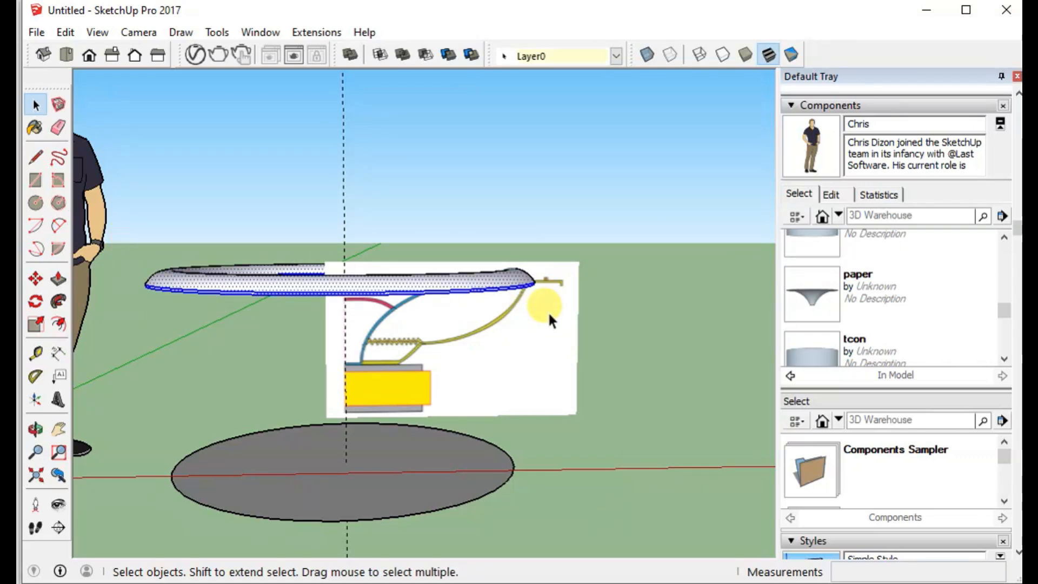
{"action": "right_click", "coordinate": [495, 281]}
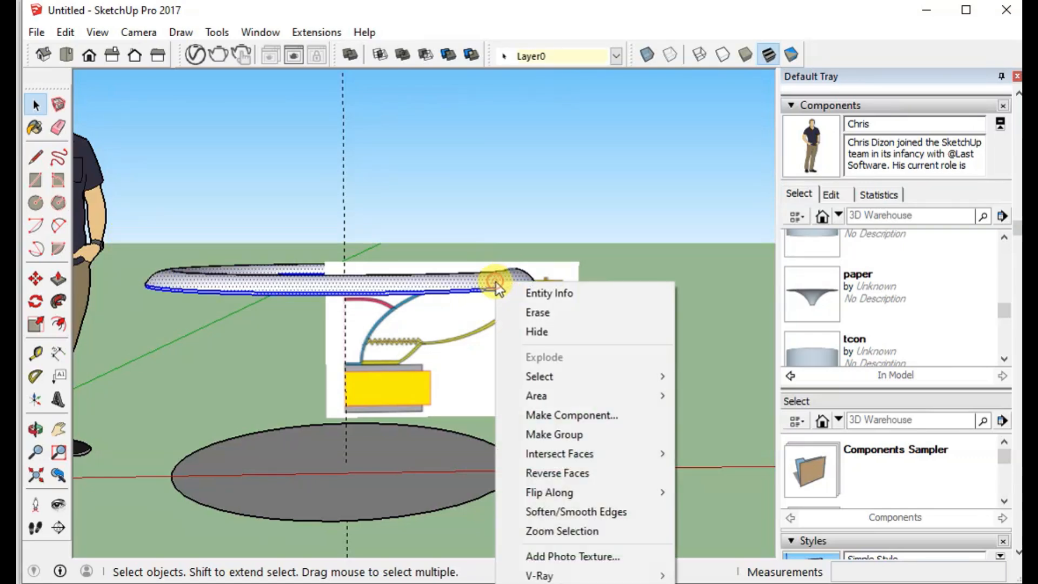
{"action": "left_click", "coordinate": [522, 411]}
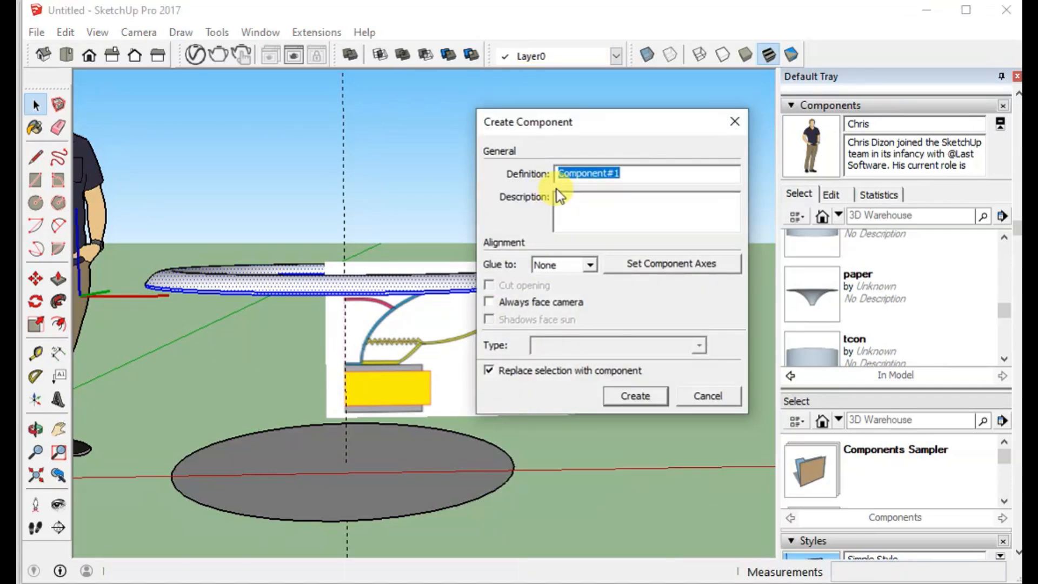
{"action": "type", "text": "conec"}
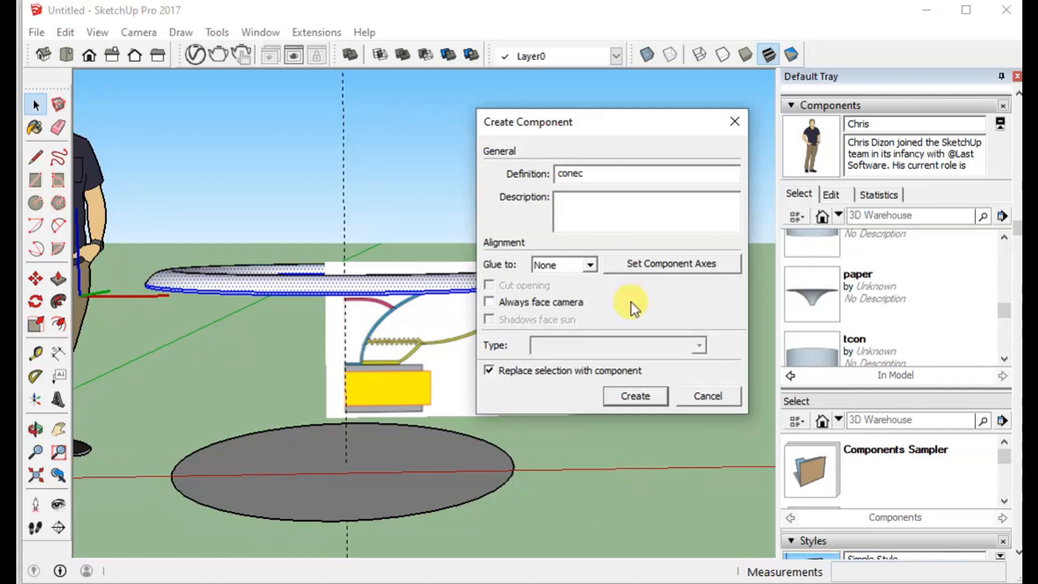
{"action": "left_click", "coordinate": [654, 394]}
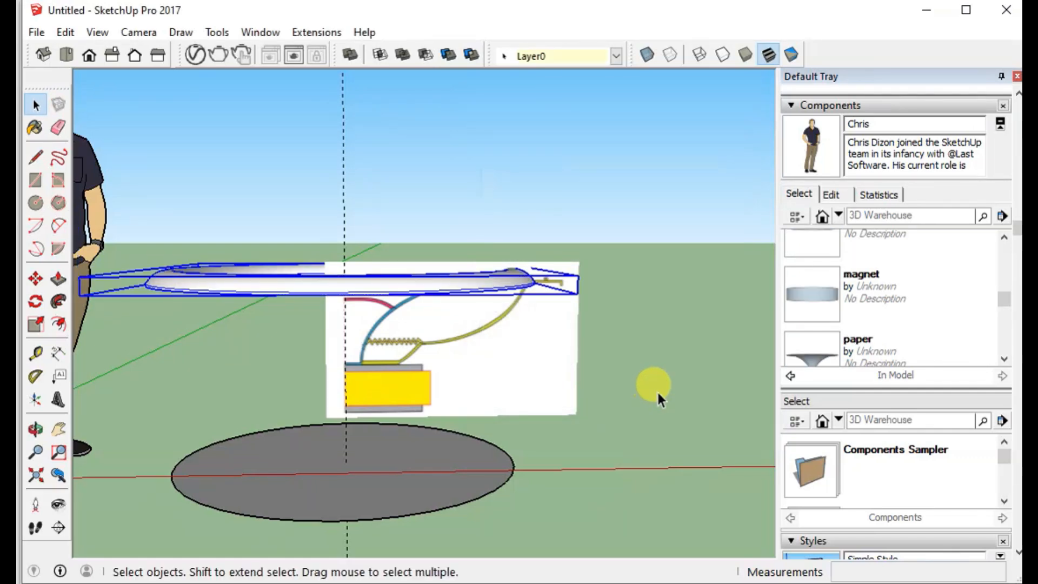
{"action": "right_click", "coordinate": [310, 287]}
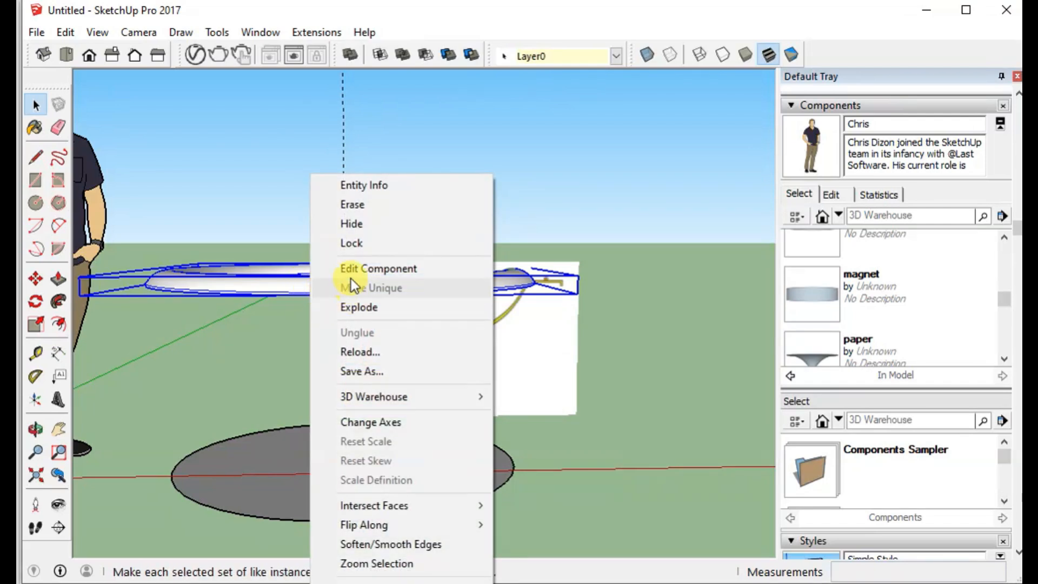
{"action": "left_click", "coordinate": [351, 226]}
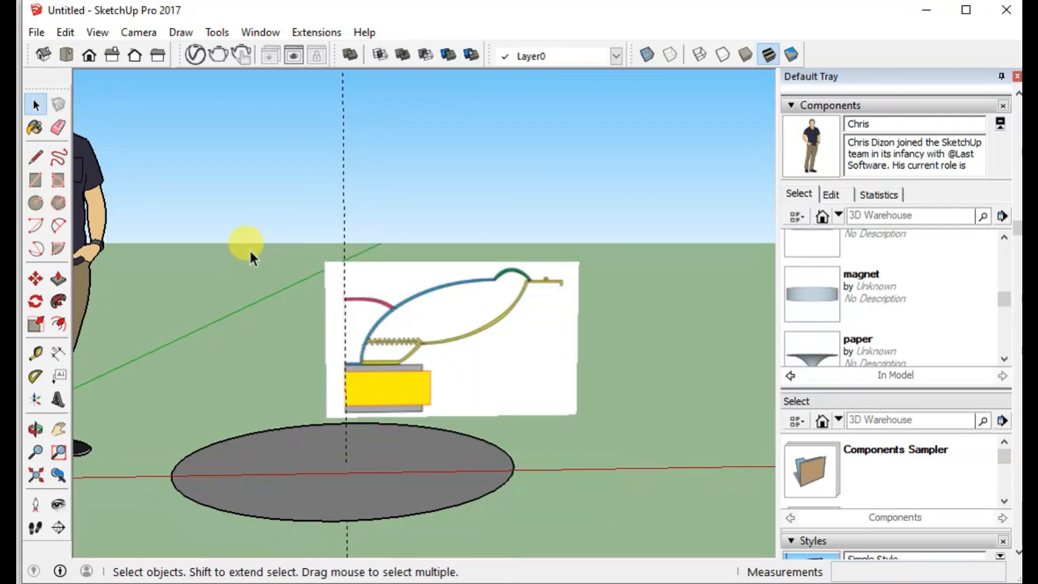
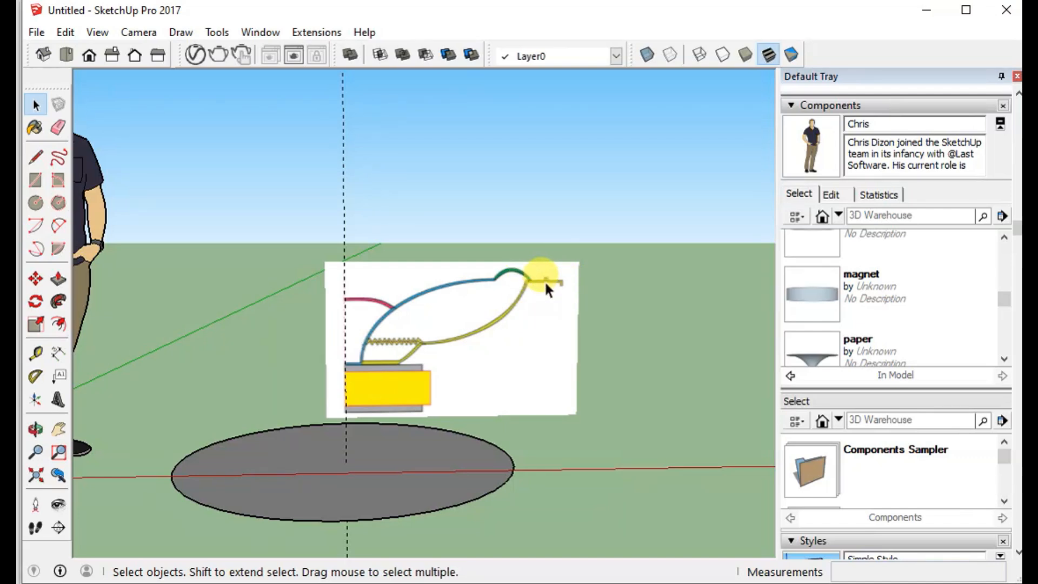
{"action": "scroll", "coordinate": [543, 280], "scroll_direction": "up", "scroll_amount": 8}
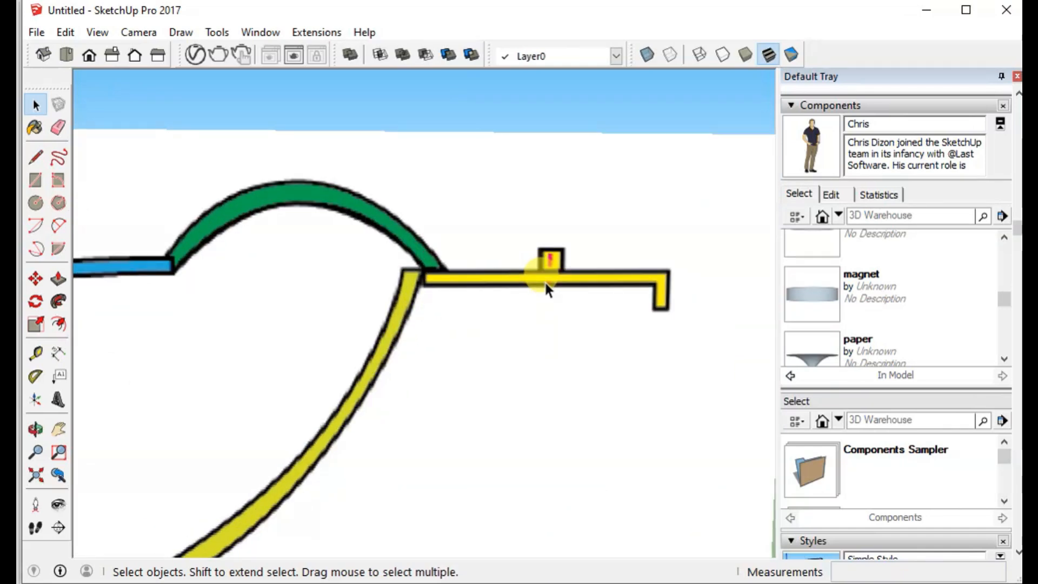
{"action": "scroll", "coordinate": [544, 280], "scroll_direction": "up", "scroll_amount": 4}
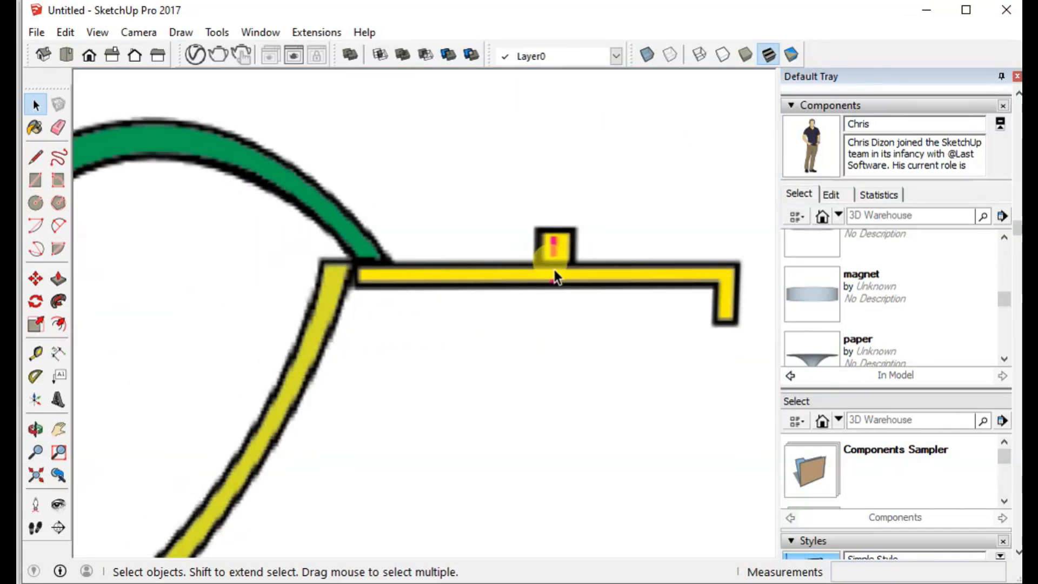
{"action": "scroll", "coordinate": [554, 270], "scroll_direction": "up", "scroll_amount": 1}
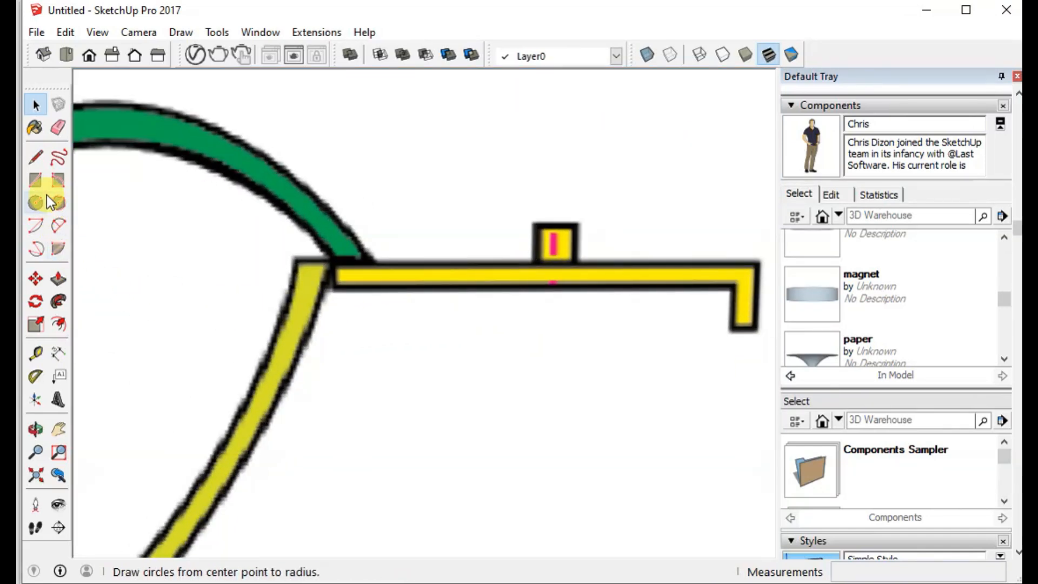
{"action": "left_click", "coordinate": [35, 180]}
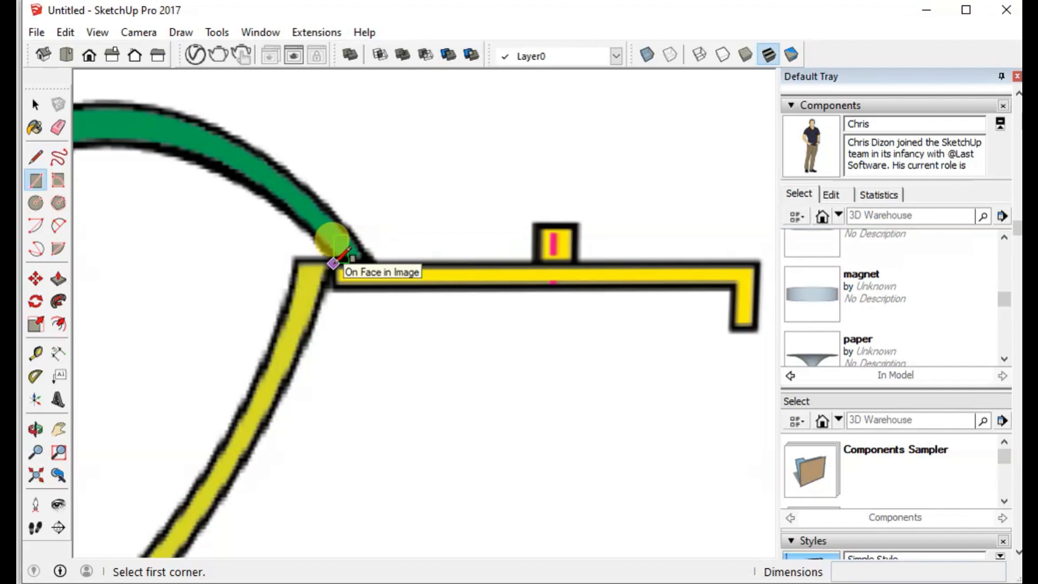
{"action": "left_click", "coordinate": [333, 264]}
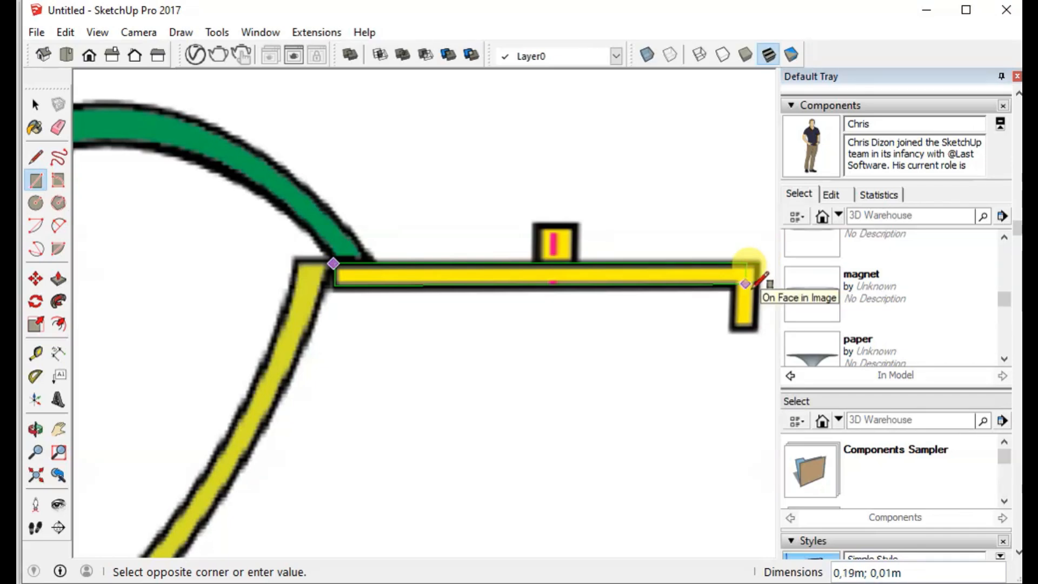
{"action": "left_click", "coordinate": [754, 285]}
{"action": "scroll", "coordinate": [754, 285], "scroll_direction": "up", "scroll_amount": 2}
{"action": "scroll", "coordinate": [753, 285], "scroll_direction": "up", "scroll_amount": 1}
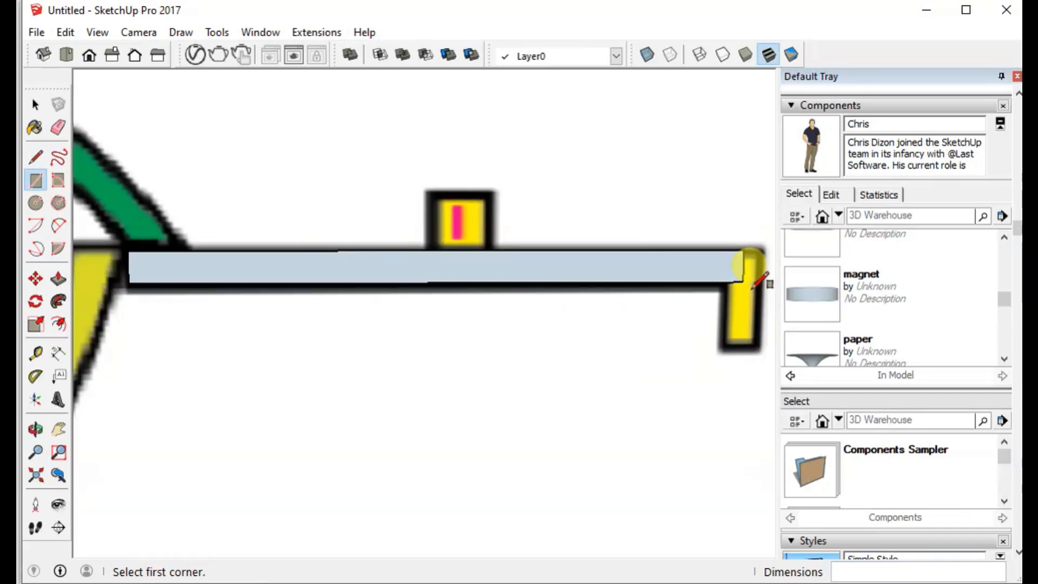
{"action": "key", "text": "ctrl+z"}
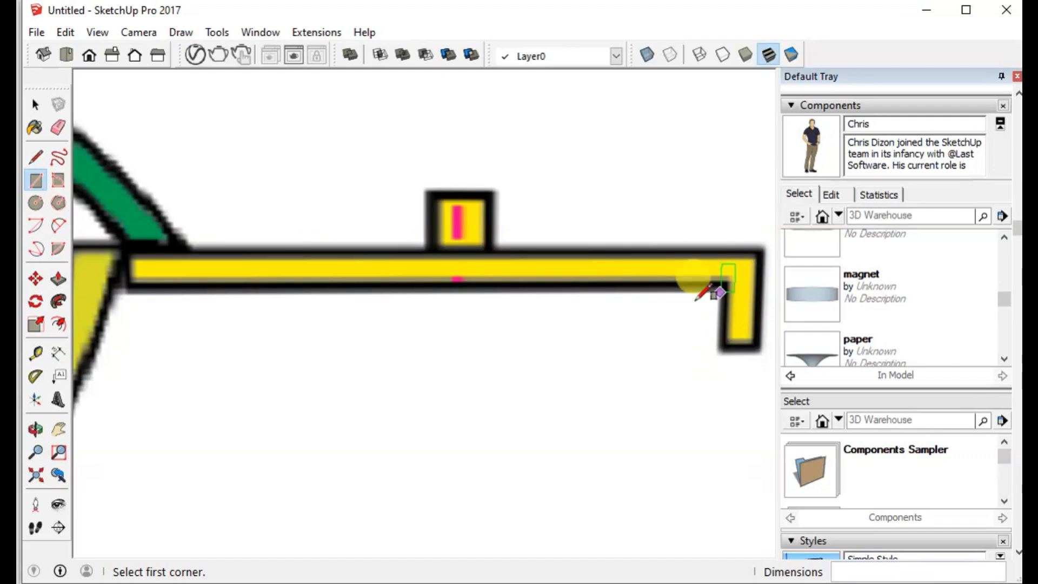
Trace the flat yellow gasket bar with a rectangle about 0.20 by 0.01 m and the small tab above it with one about 0.02 by 0.02 m
{"action": "left_click", "coordinate": [127, 252]}
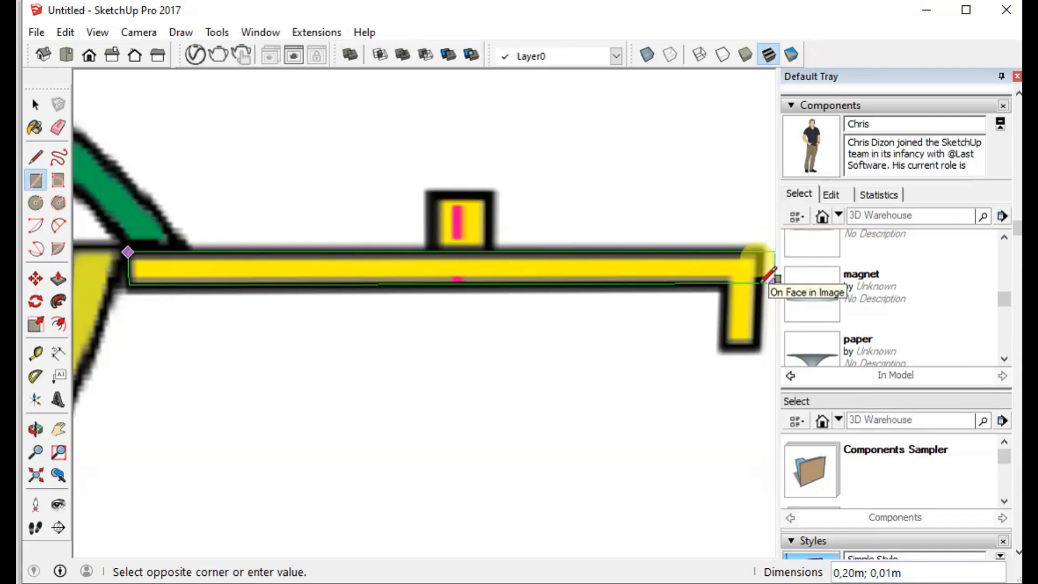
{"action": "left_click", "coordinate": [772, 281]}
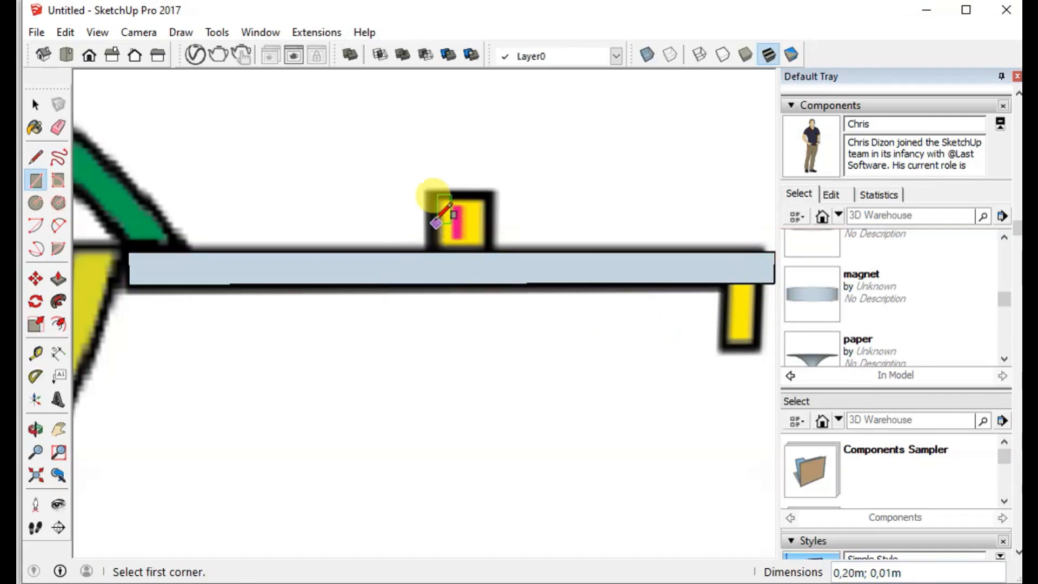
{"action": "left_click", "coordinate": [427, 195]}
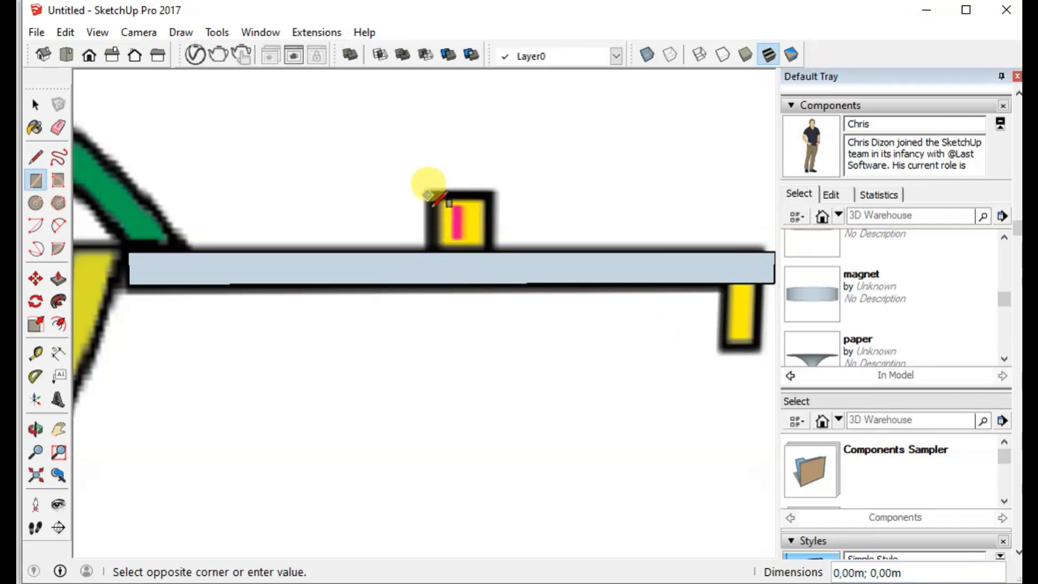
{"action": "left_click", "coordinate": [493, 250]}
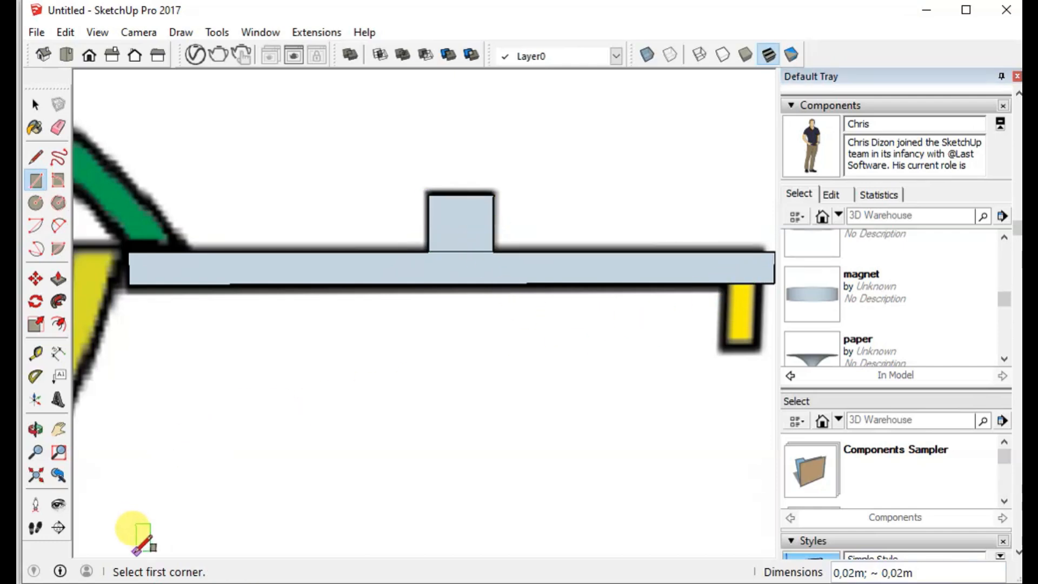
Trace the downward lip at the bar's outer end with a rectangle about 0.01 by 0.03 m, starting from the bar's upper edge
{"action": "left_click", "coordinate": [57, 430]}
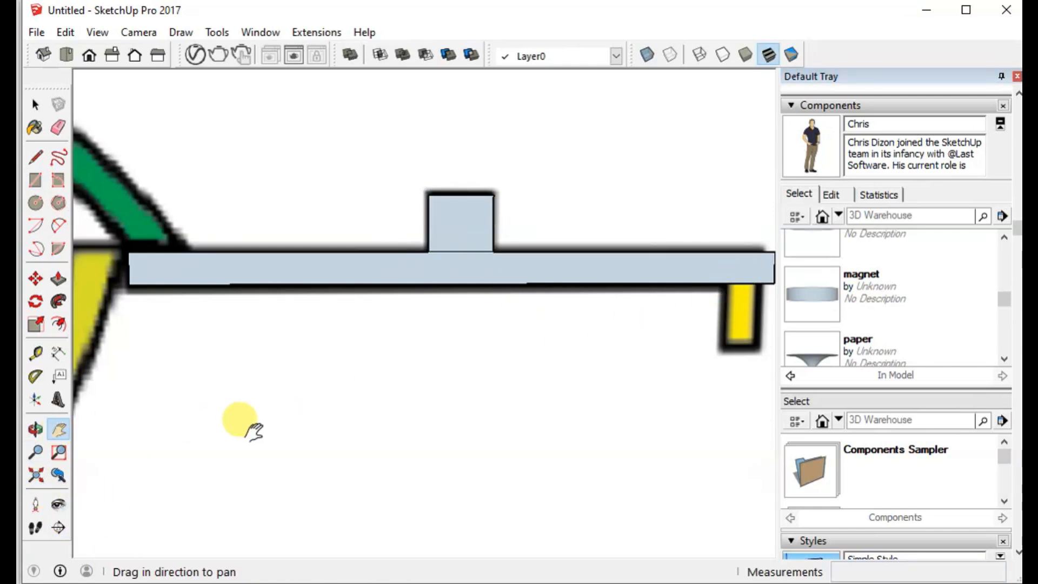
{"action": "left_click_drag", "start_coordinate": [255, 431], "coordinate": [204, 427]}
{"action": "left_click", "coordinate": [34, 170]}
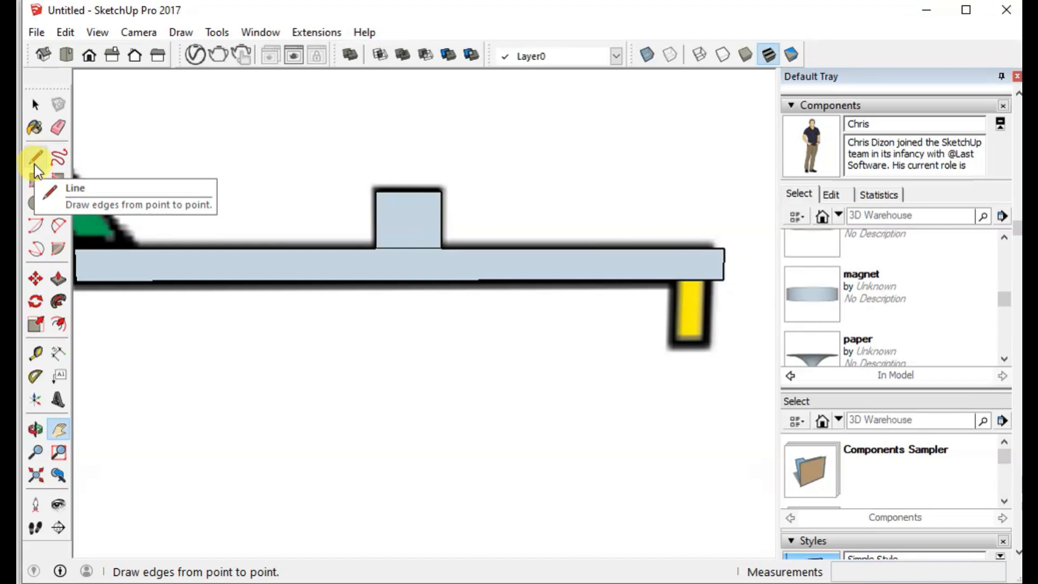
{"action": "left_click", "coordinate": [34, 177]}
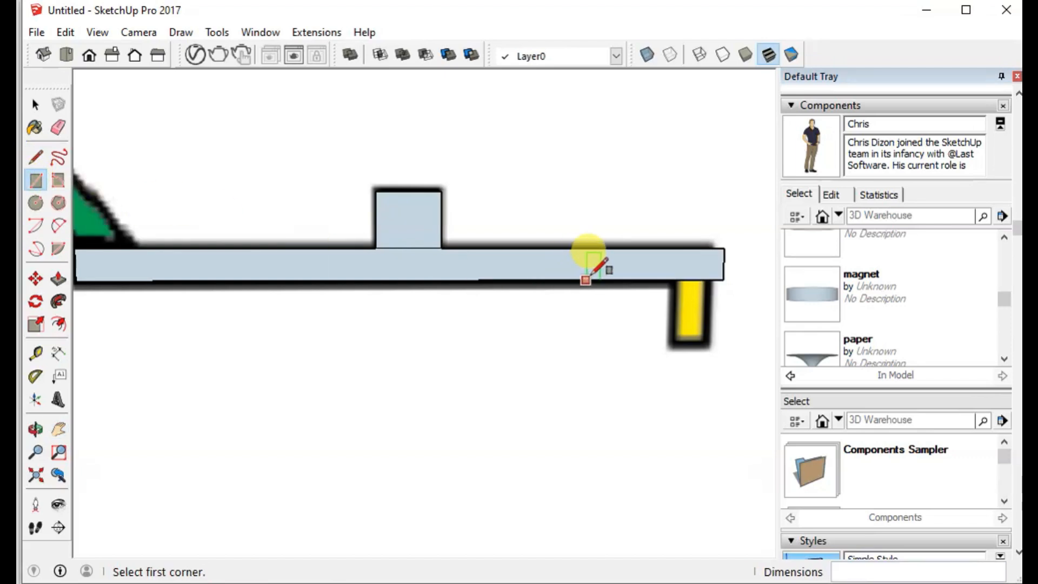
{"action": "left_click", "coordinate": [675, 248]}
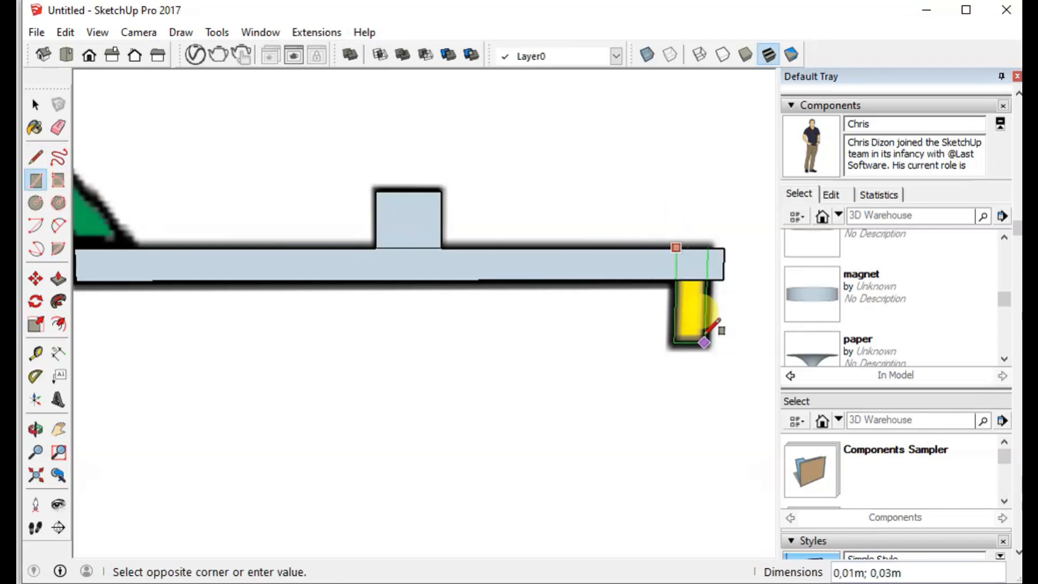
{"action": "left_click", "coordinate": [703, 340]}
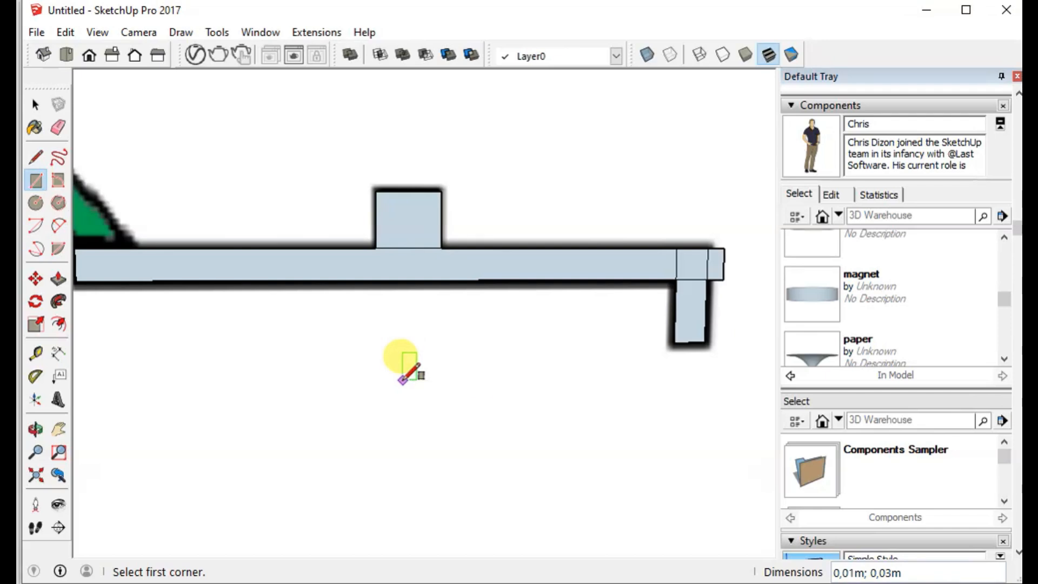
Erase the edges dividing the tab, bar and lip, and the excess piece of the bar beyond the lip, leaving one continuous profile
{"action": "left_click", "coordinate": [59, 127]}
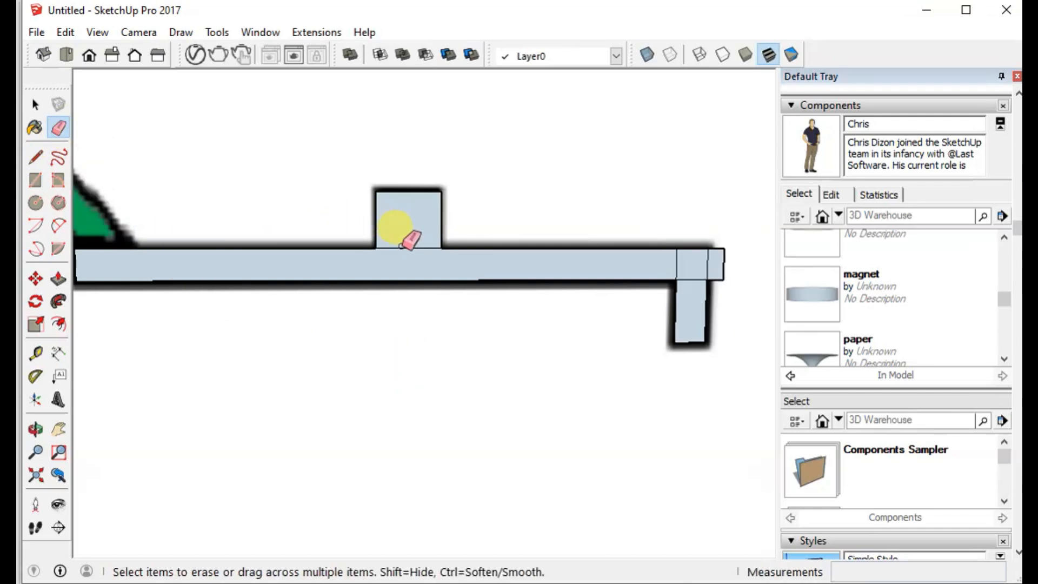
{"action": "left_click", "coordinate": [401, 246]}
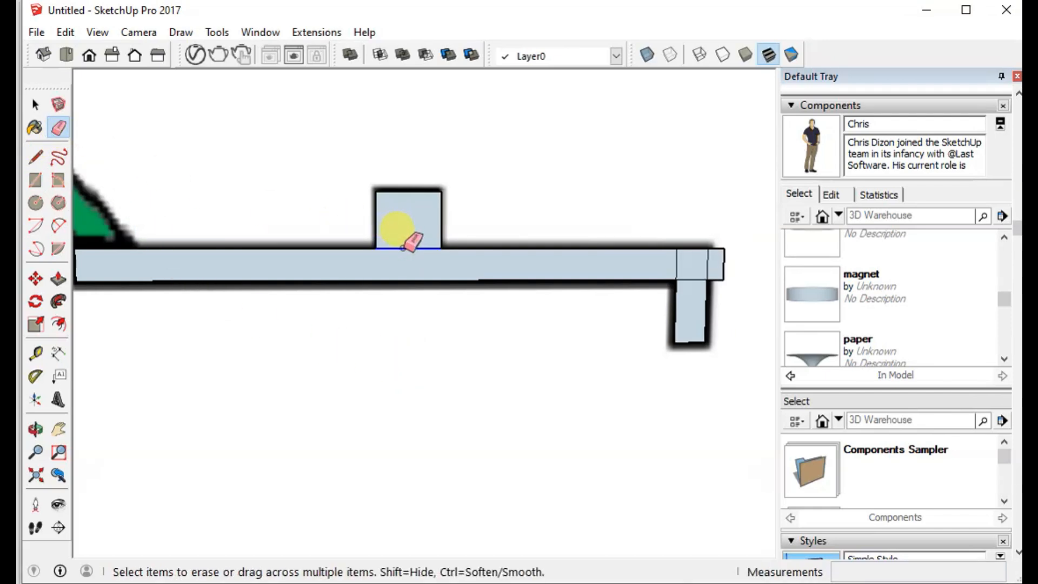
{"action": "left_click", "coordinate": [717, 249]}
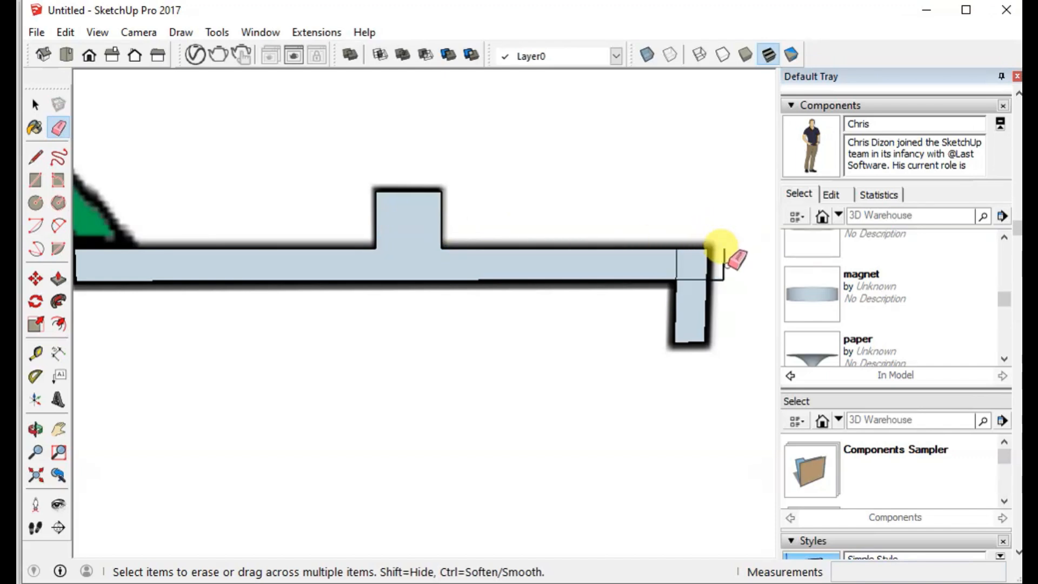
{"action": "left_click", "coordinate": [723, 267]}
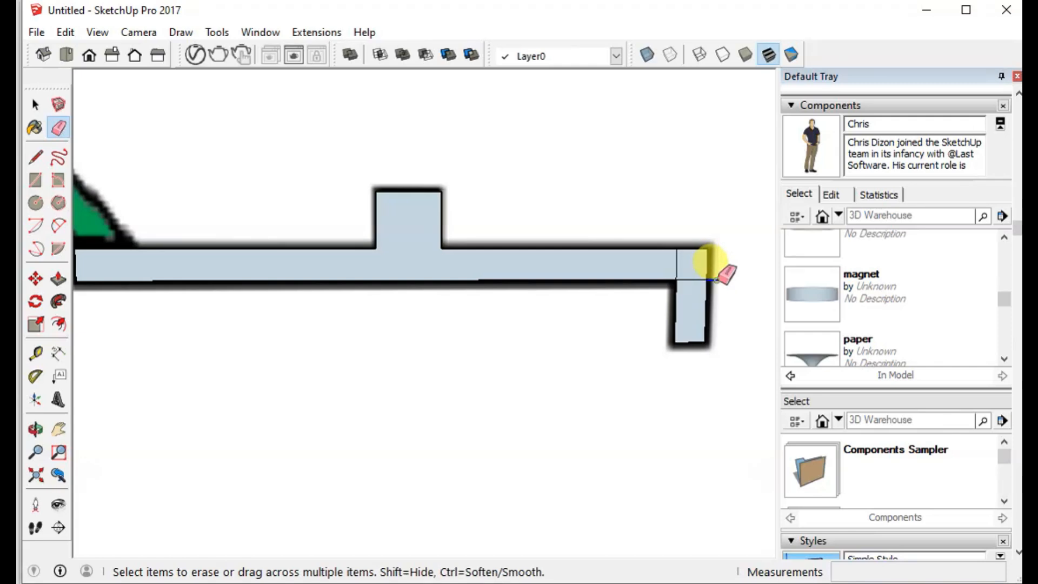
{"action": "left_click", "coordinate": [689, 275]}
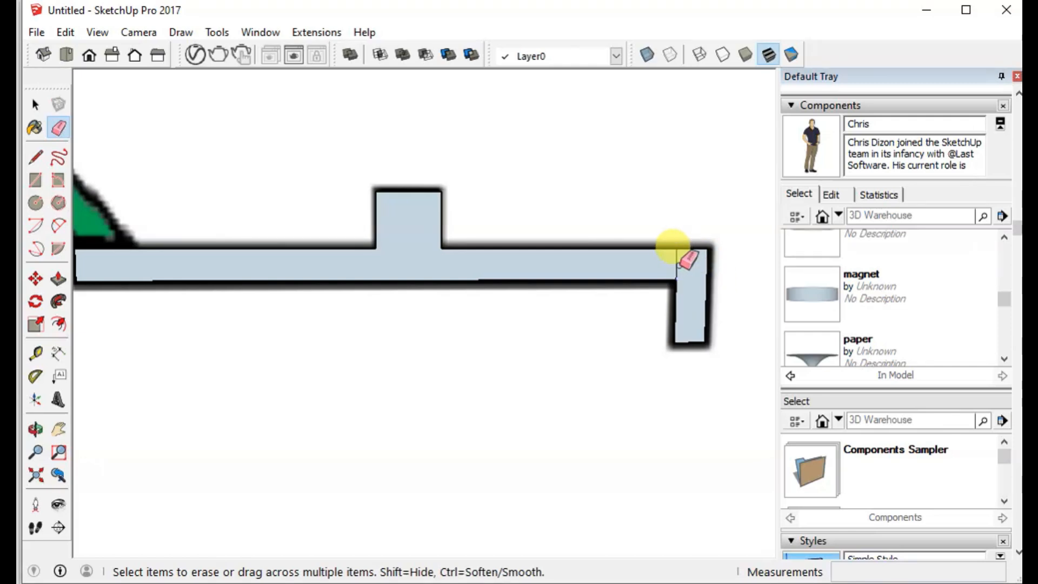
Revolve the gasket profile with Follow Me, using the large circle on the ground as the path
{"action": "scroll", "coordinate": [424, 269], "scroll_direction": "down", "scroll_amount": 5}
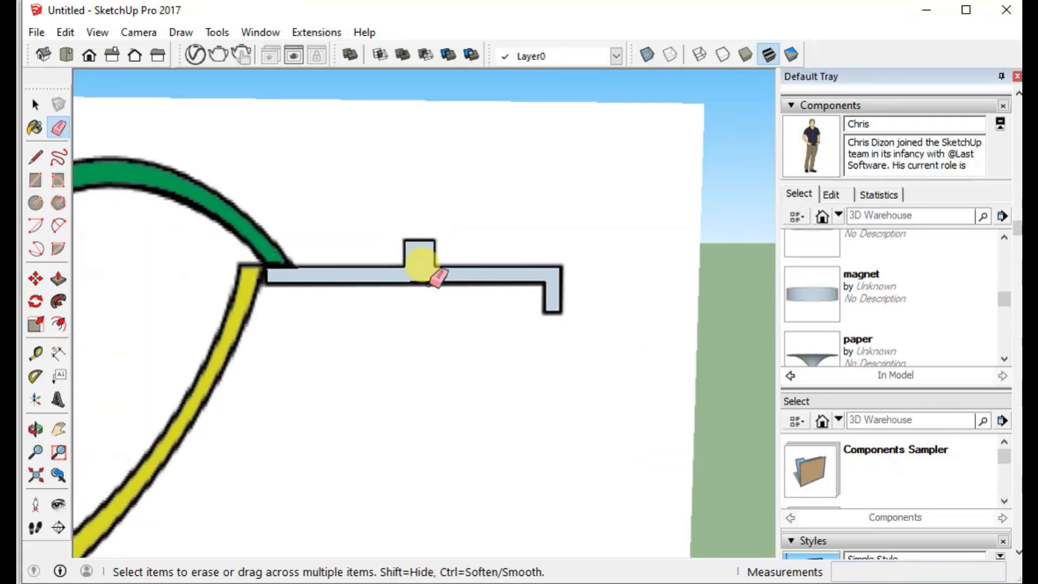
{"action": "scroll", "coordinate": [430, 284], "scroll_direction": "down", "scroll_amount": 5}
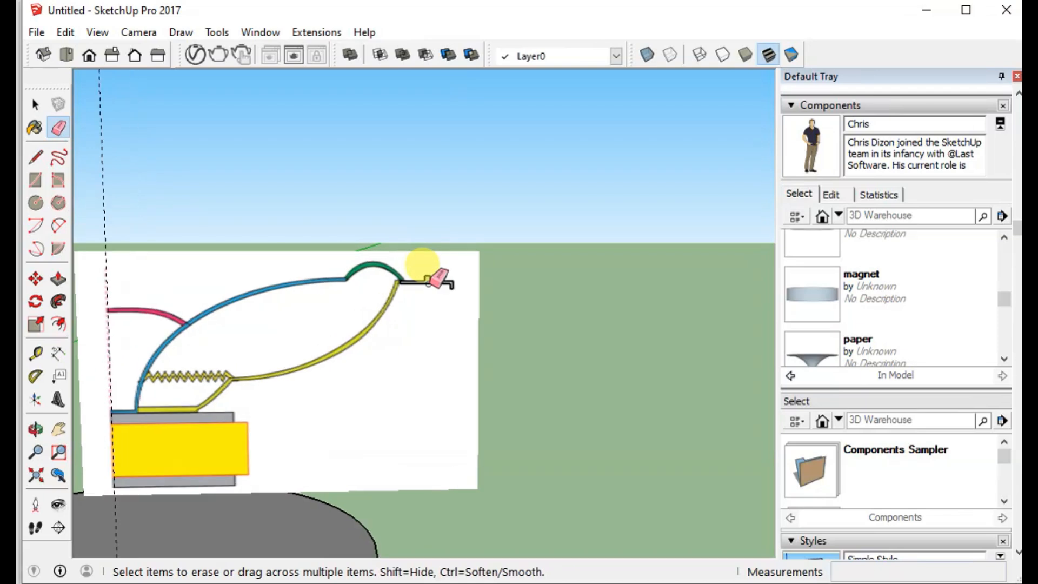
{"action": "left_click", "coordinate": [34, 104]}
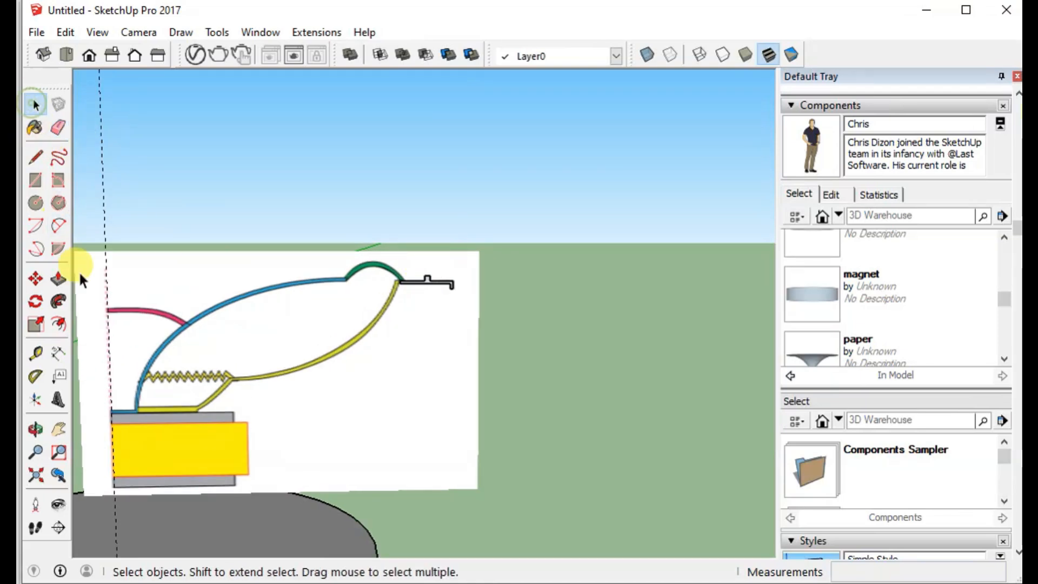
{"action": "left_click", "coordinate": [215, 517]}
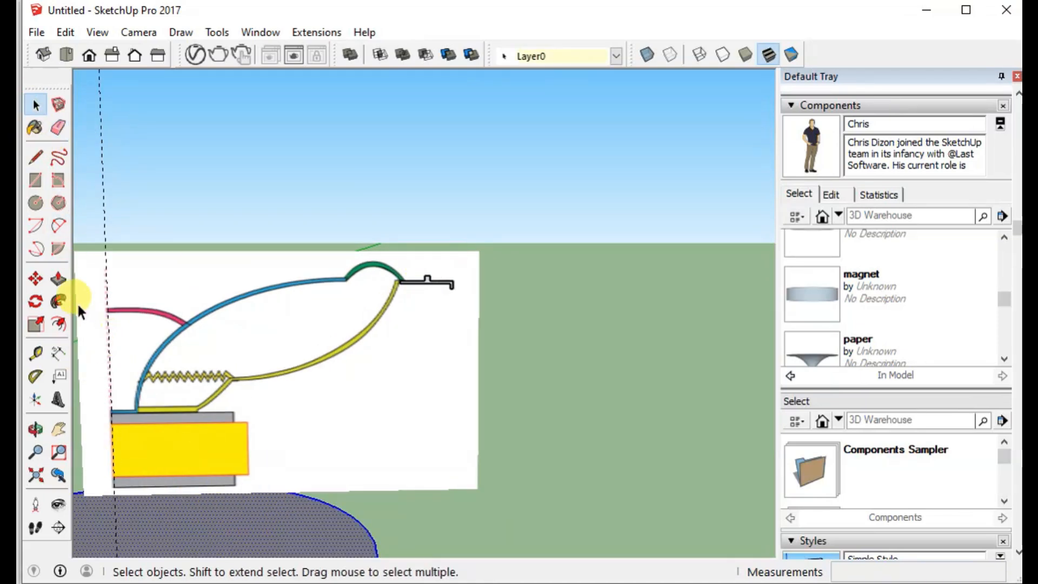
{"action": "left_click", "coordinate": [57, 301]}
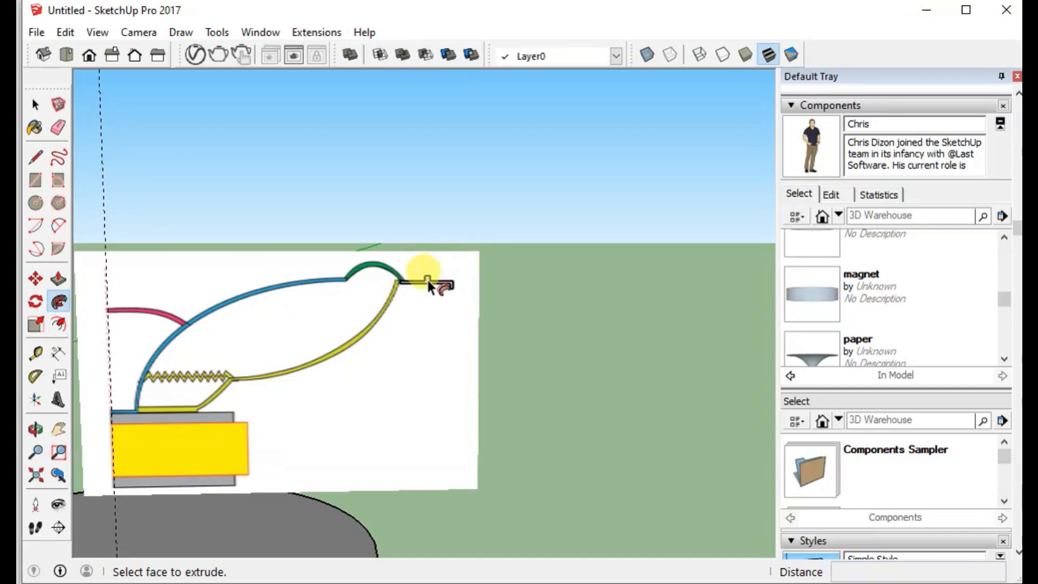
{"action": "left_click", "coordinate": [427, 280]}
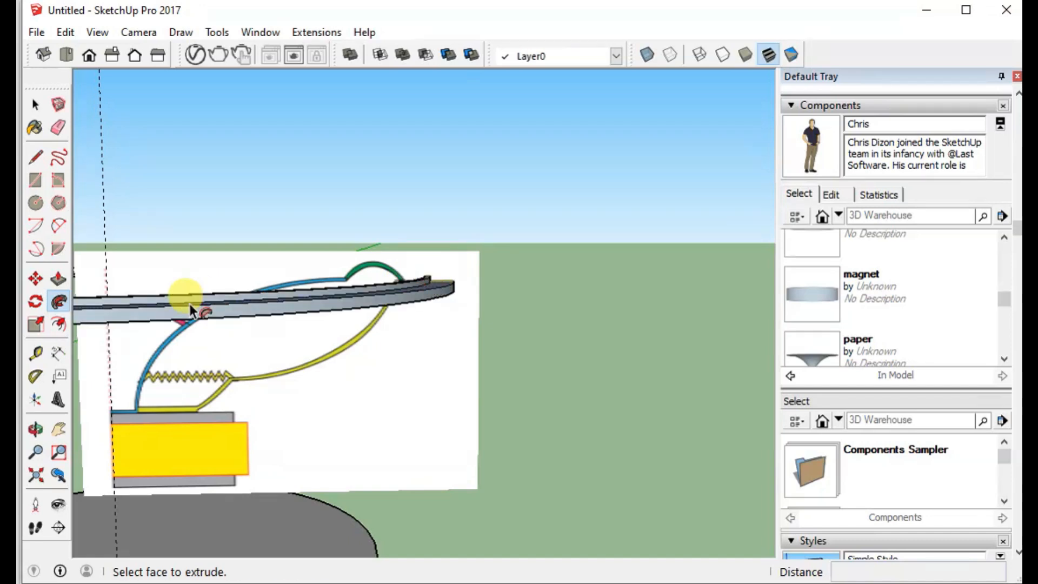
Make the whole revolved ring a component named gasket, replacing the selection with the component
{"action": "left_click", "coordinate": [58, 428]}
{"action": "left_click_drag", "start_coordinate": [149, 419], "coordinate": [424, 352]}
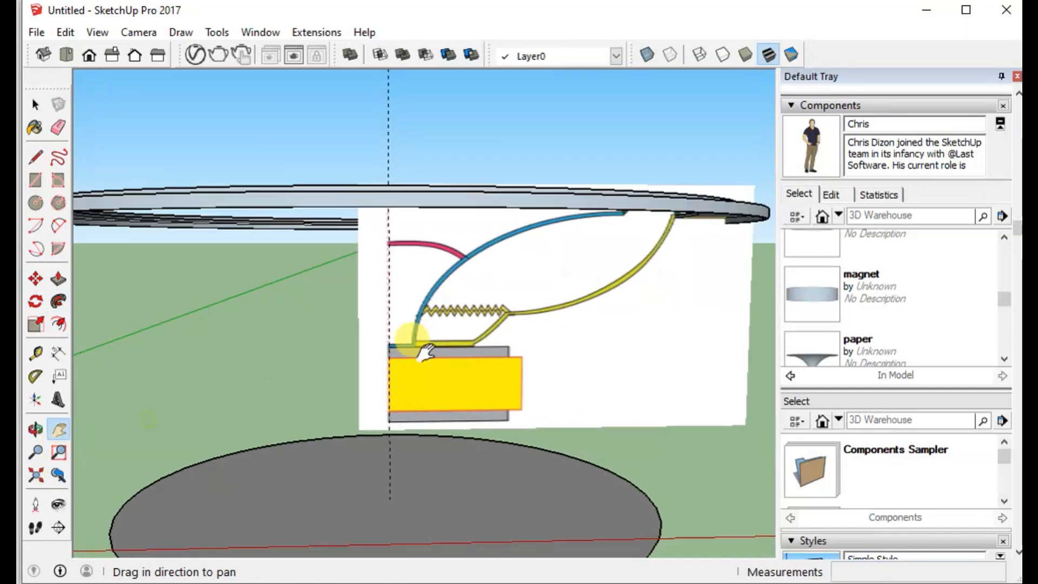
{"action": "scroll", "coordinate": [424, 351], "scroll_direction": "down", "scroll_amount": 4}
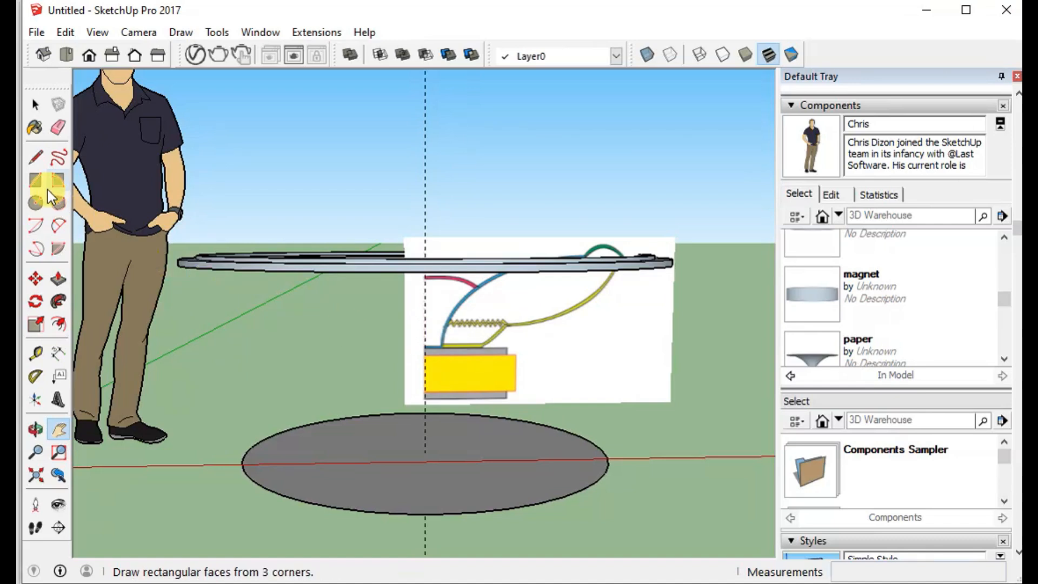
{"action": "left_click", "coordinate": [35, 104]}
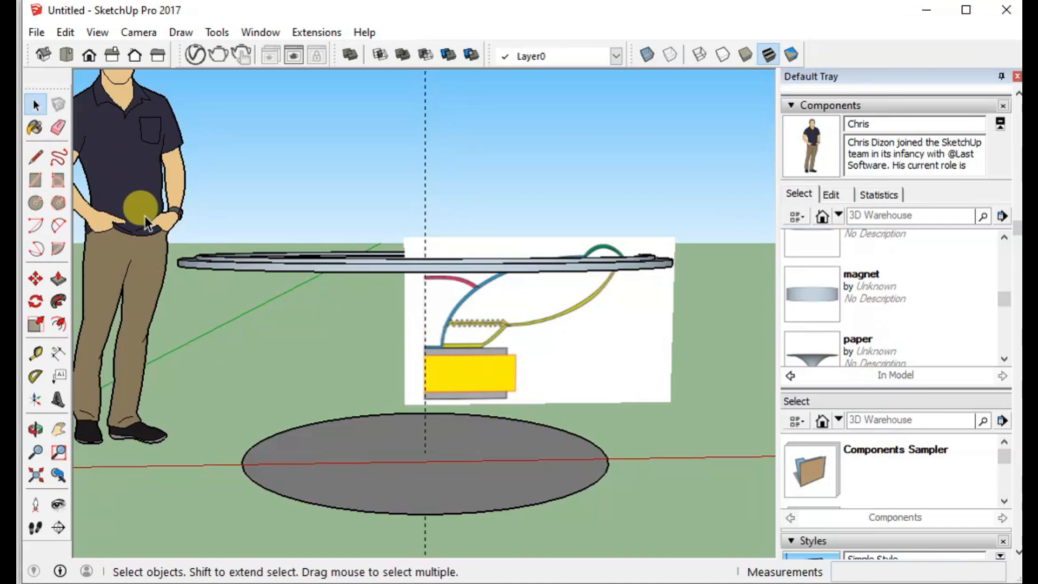
{"action": "left_click_drag", "start_coordinate": [171, 233], "coordinate": [693, 285]}
{"action": "right_click", "coordinate": [386, 265]}
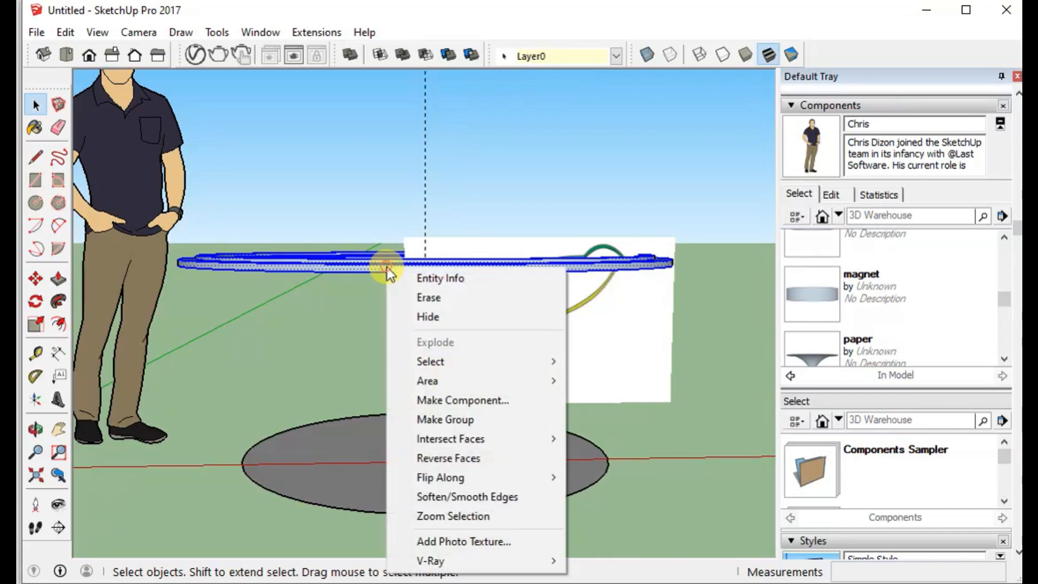
{"action": "left_click", "coordinate": [429, 398]}
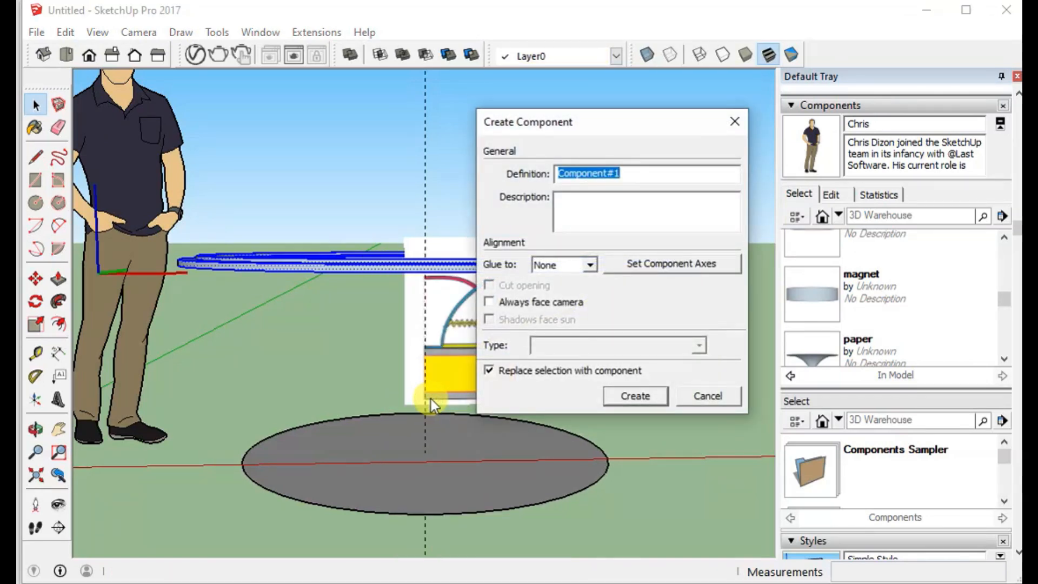
{"action": "type", "text": "gasket"}
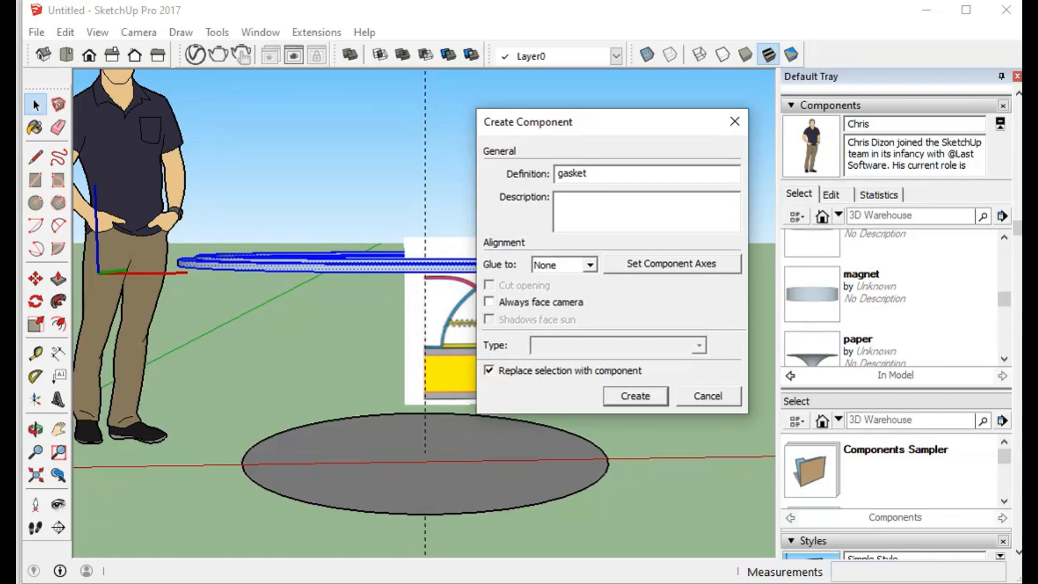
{"action": "left_click", "coordinate": [640, 398]}
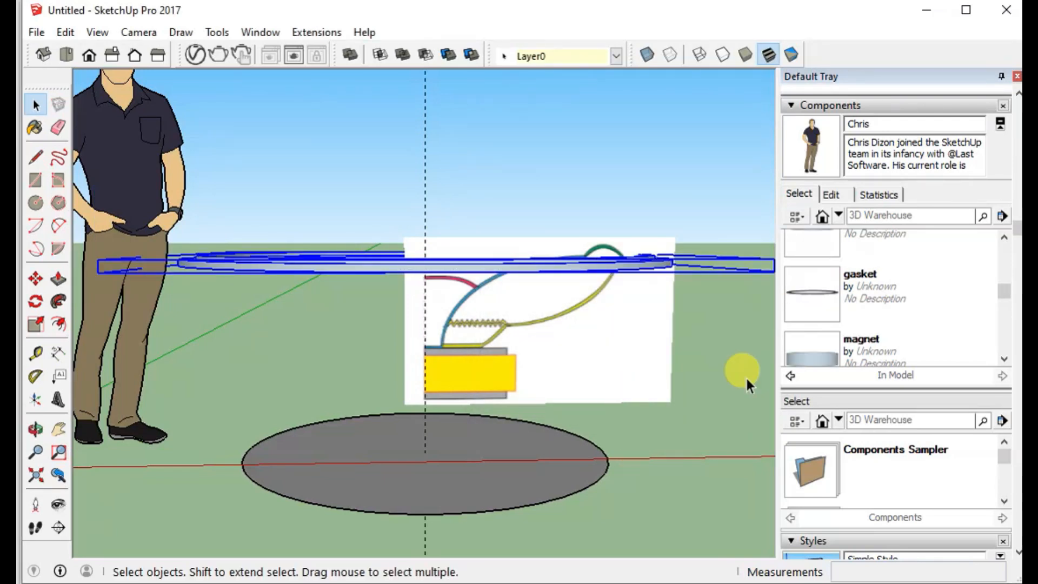
{"action": "left_click_drag", "start_coordinate": [1006, 291], "coordinate": [997, 311]}
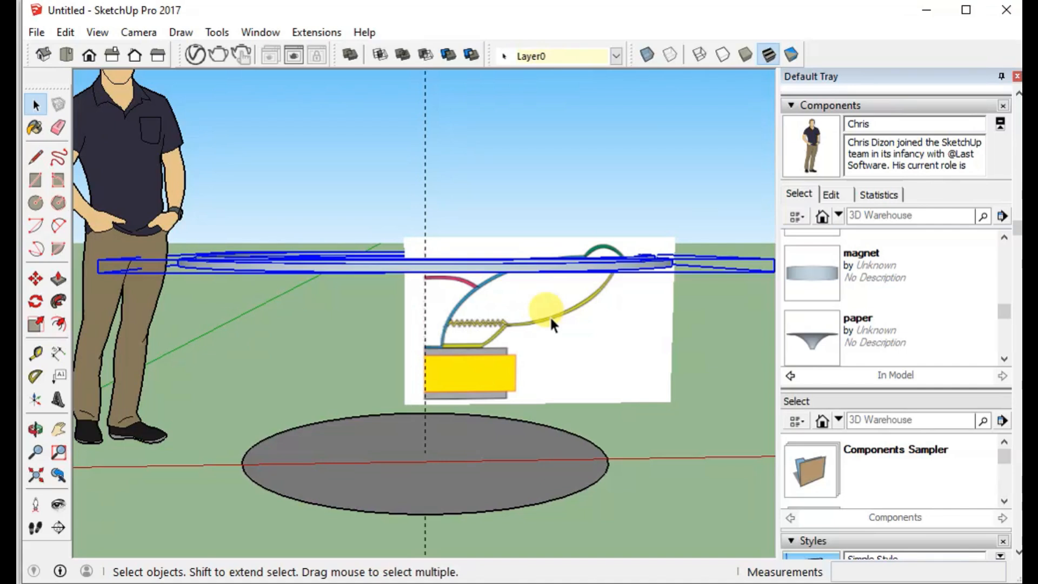
Hide the gasket component so the cross-section image is unobstructed
{"action": "right_click", "coordinate": [375, 264]}
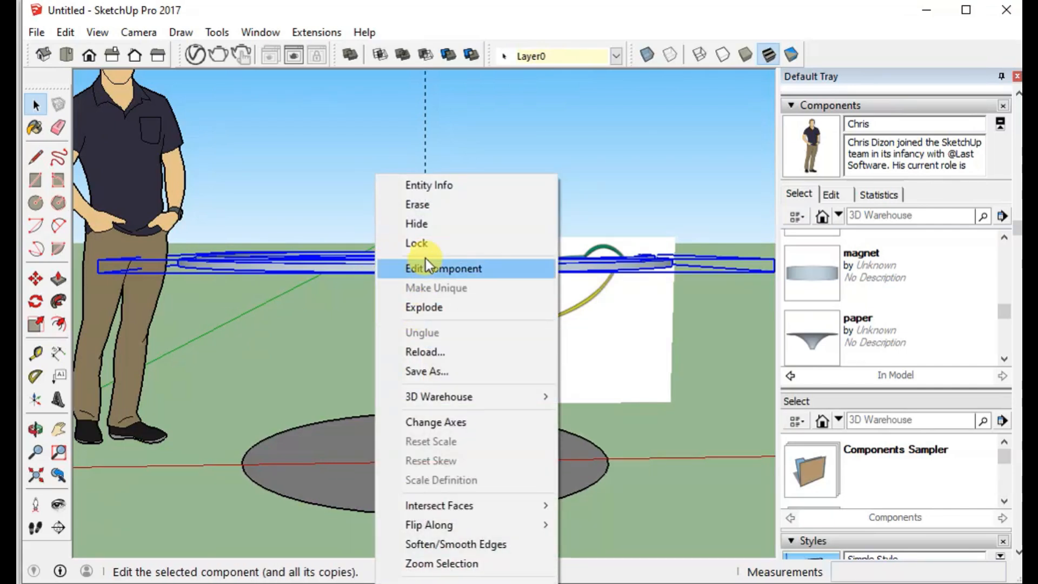
{"action": "left_click", "coordinate": [428, 223]}
Trace the upper edge of the yellow zigzag from the blue cone outward with connected lines of about 0.02 to 0.03 m, up to the eighth valley
{"action": "scroll", "coordinate": [470, 338], "scroll_direction": "up", "scroll_amount": 8}
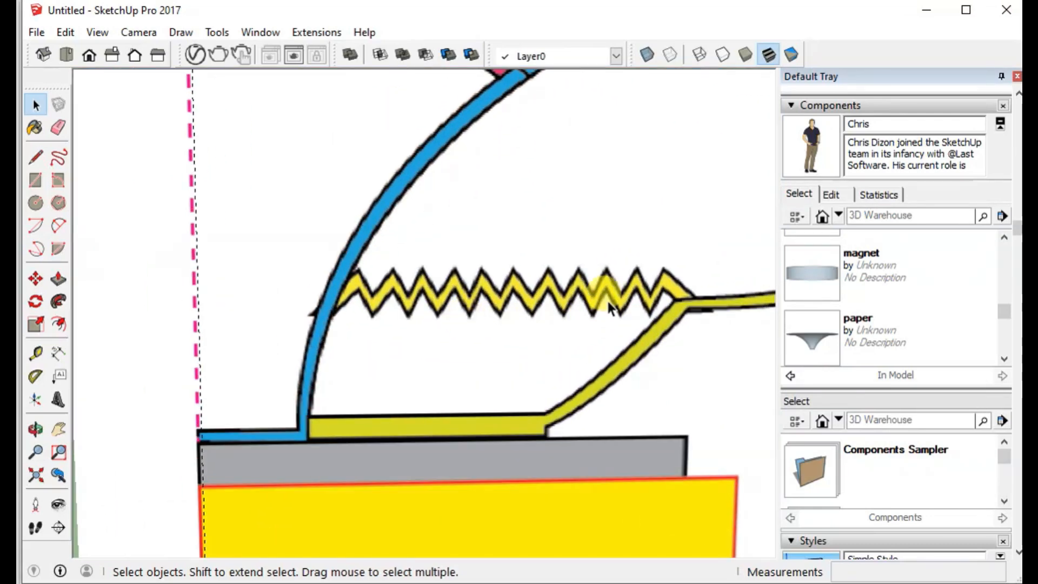
{"action": "scroll", "coordinate": [609, 301], "scroll_direction": "up", "scroll_amount": 1}
{"action": "scroll", "coordinate": [609, 301], "scroll_direction": "down", "scroll_amount": 1}
{"action": "scroll", "coordinate": [609, 301], "scroll_direction": "up", "scroll_amount": 1}
{"action": "scroll", "coordinate": [609, 301], "scroll_direction": "down", "scroll_amount": 1}
{"action": "scroll", "coordinate": [608, 301], "scroll_direction": "up", "scroll_amount": 1}
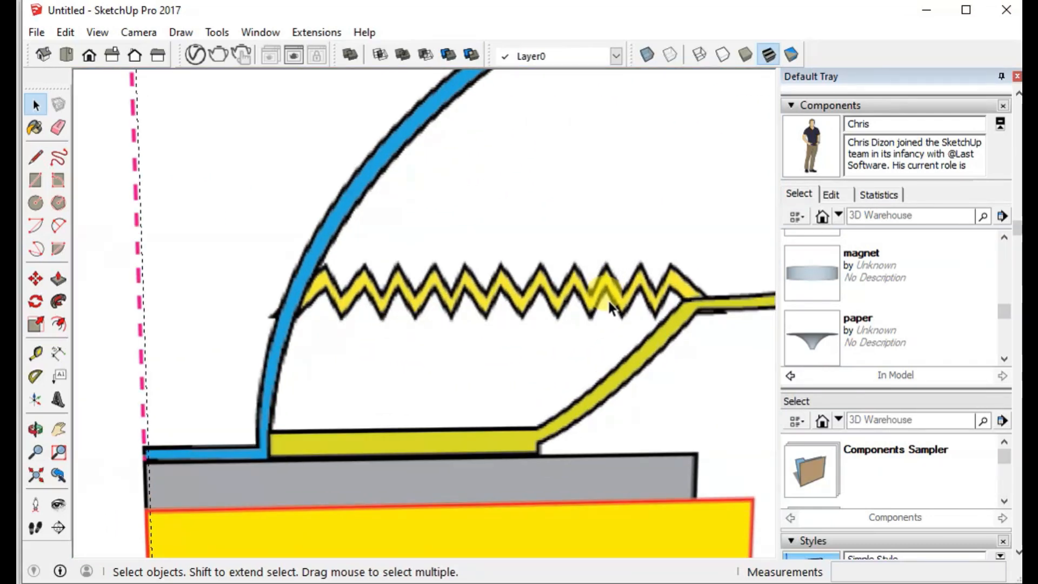
{"action": "scroll", "coordinate": [609, 301], "scroll_direction": "down", "scroll_amount": 1}
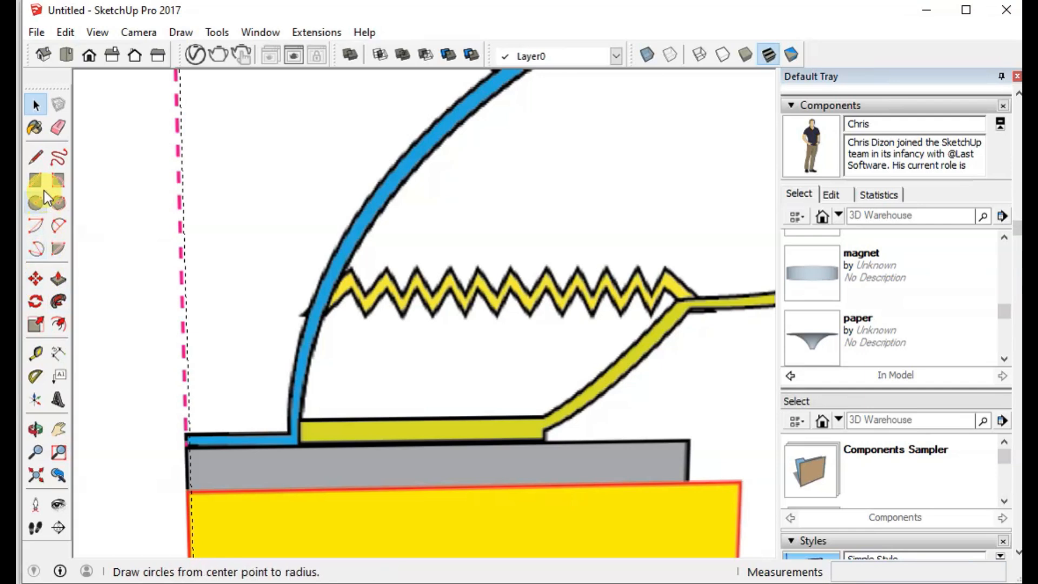
{"action": "left_click", "coordinate": [41, 154]}
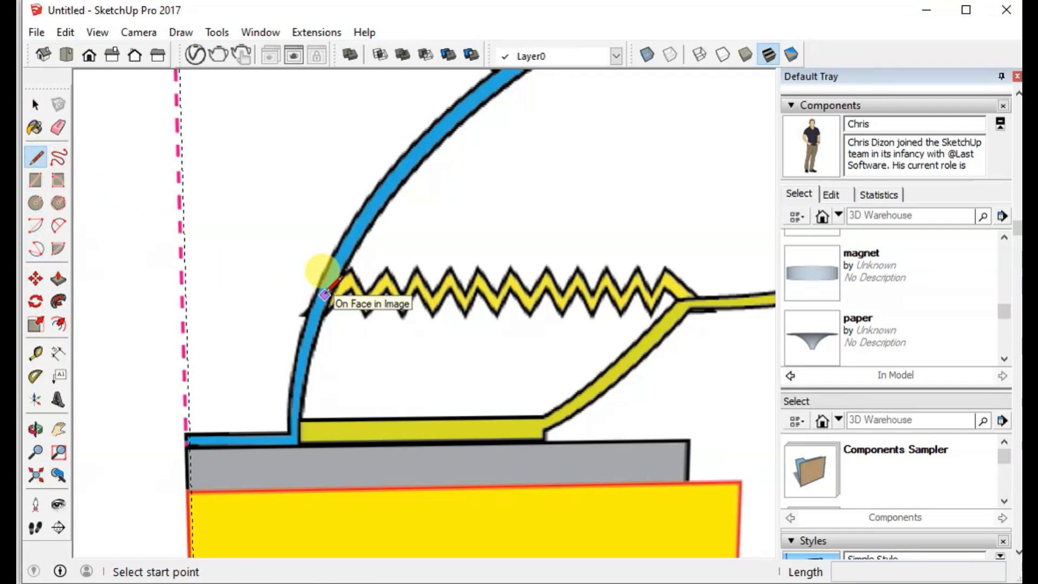
{"action": "left_click", "coordinate": [324, 295]}
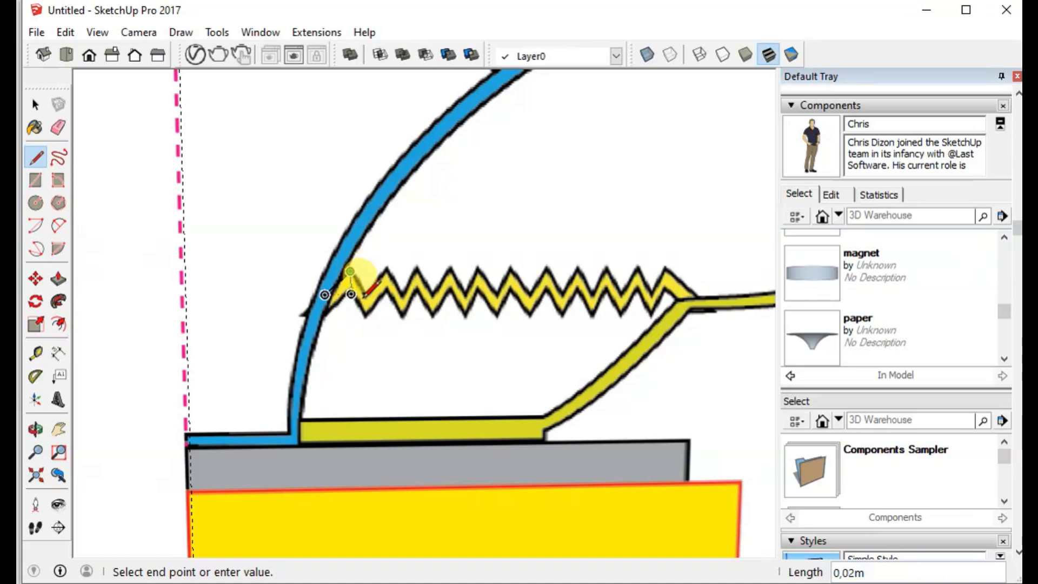
{"action": "left_click", "coordinate": [350, 271]}
{"action": "scroll", "coordinate": [362, 289], "scroll_direction": "up", "scroll_amount": 2}
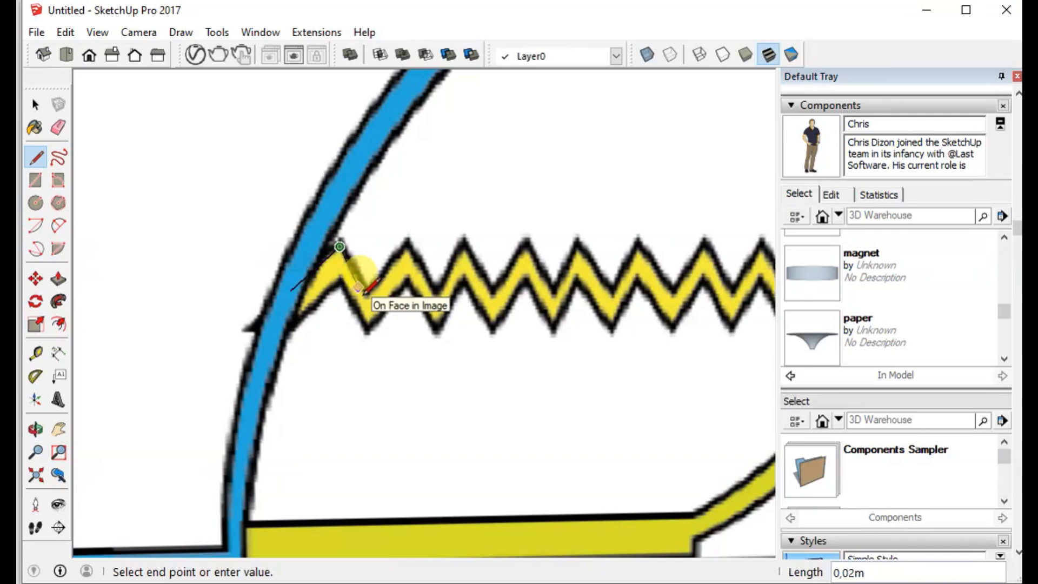
{"action": "left_click", "coordinate": [358, 286]}
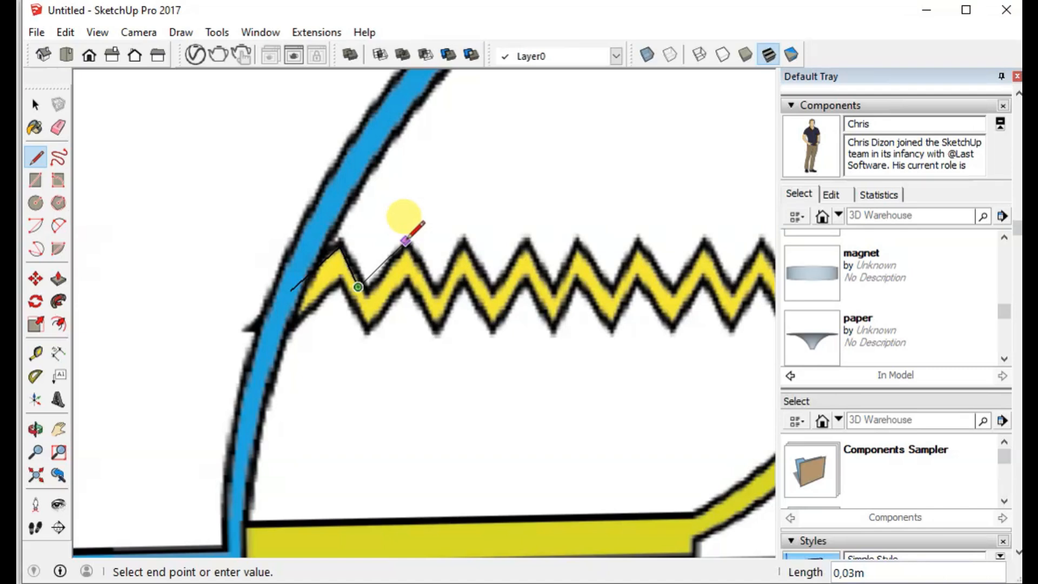
{"action": "left_click", "coordinate": [406, 240]}
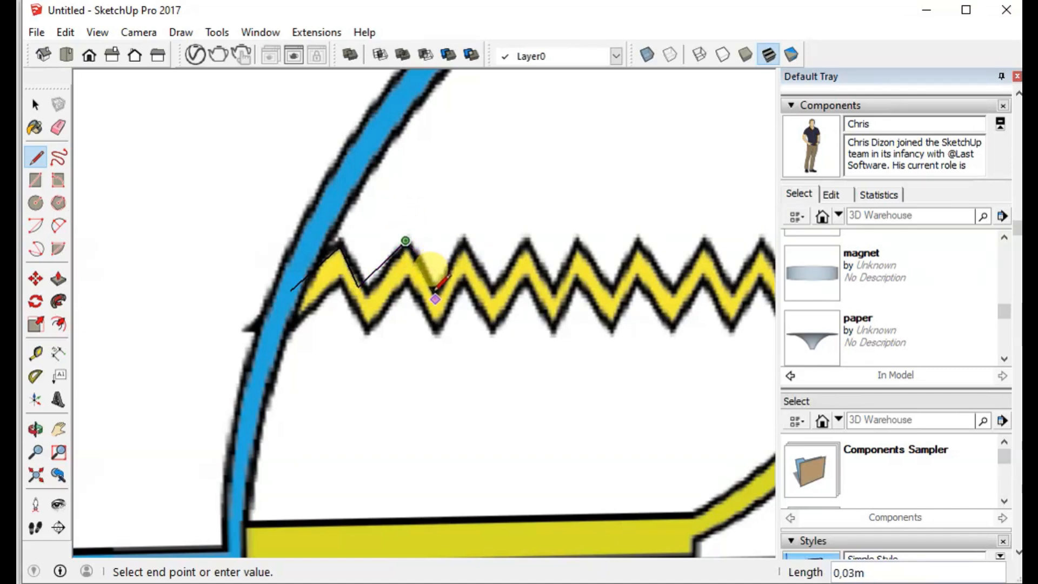
{"action": "left_click", "coordinate": [436, 294]}
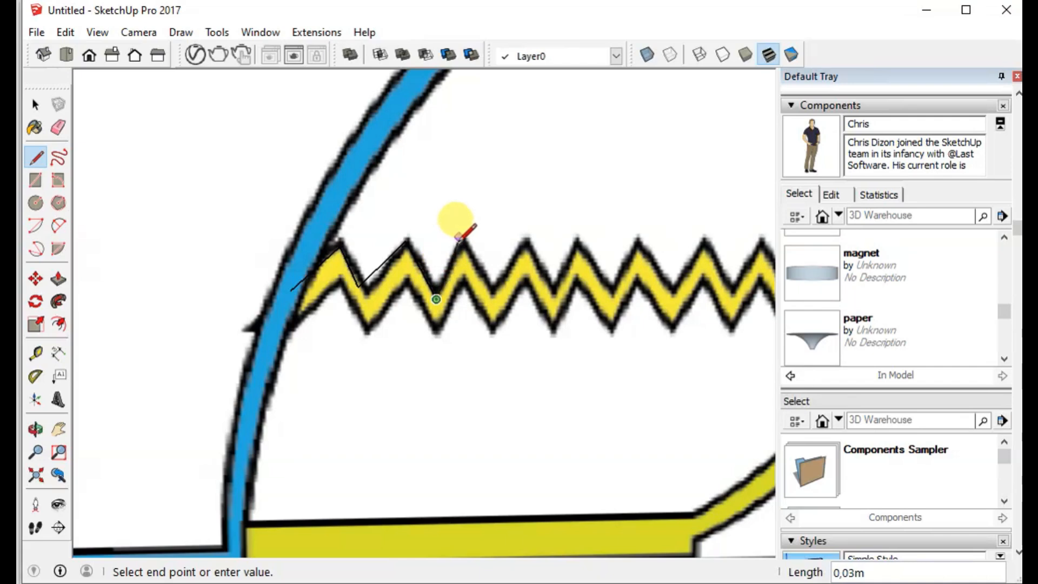
{"action": "left_click", "coordinate": [460, 238]}
{"action": "left_click", "coordinate": [492, 295]}
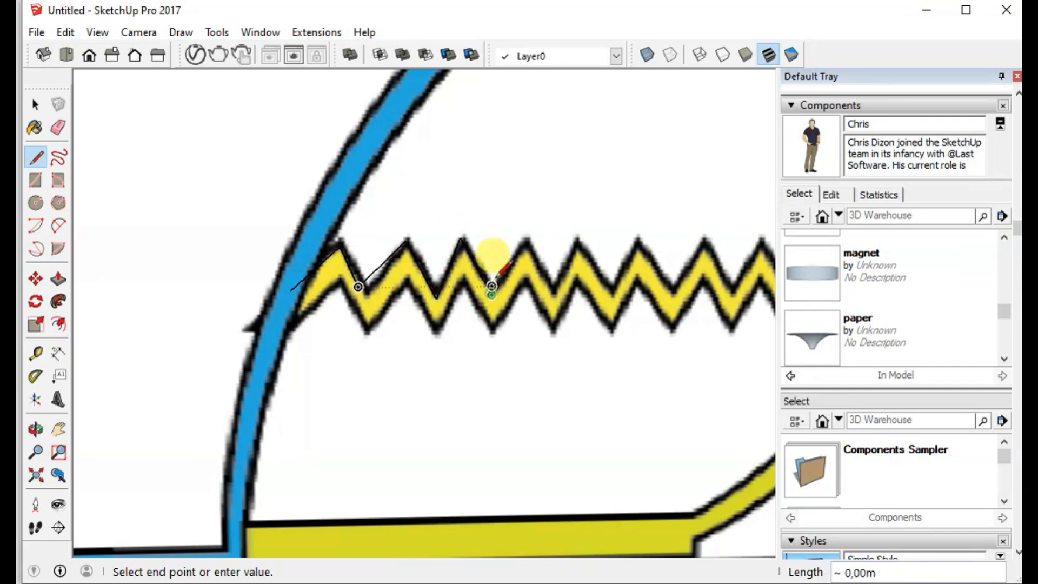
{"action": "left_click", "coordinate": [557, 299]}
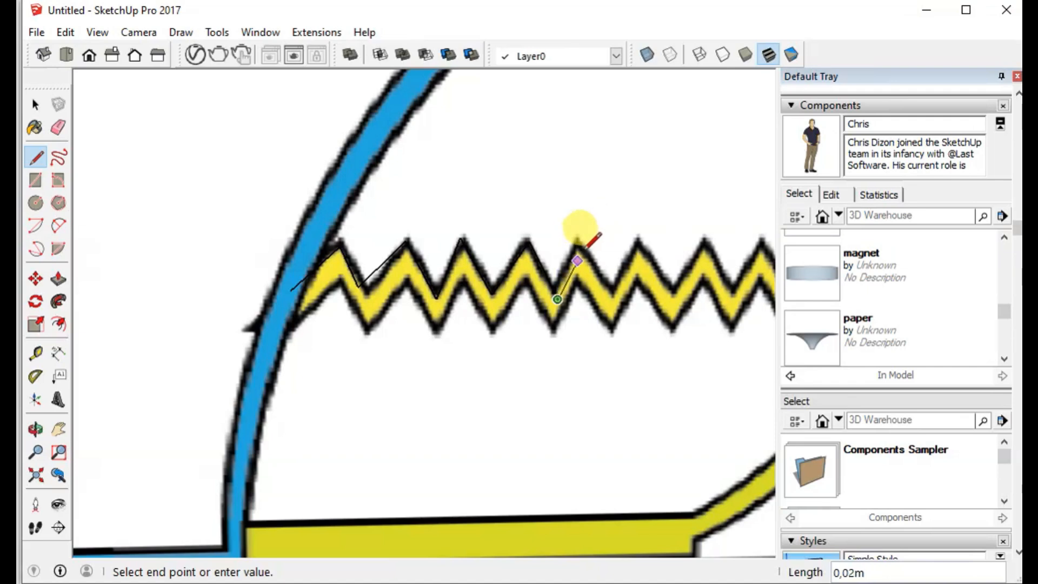
{"action": "left_click", "coordinate": [587, 241]}
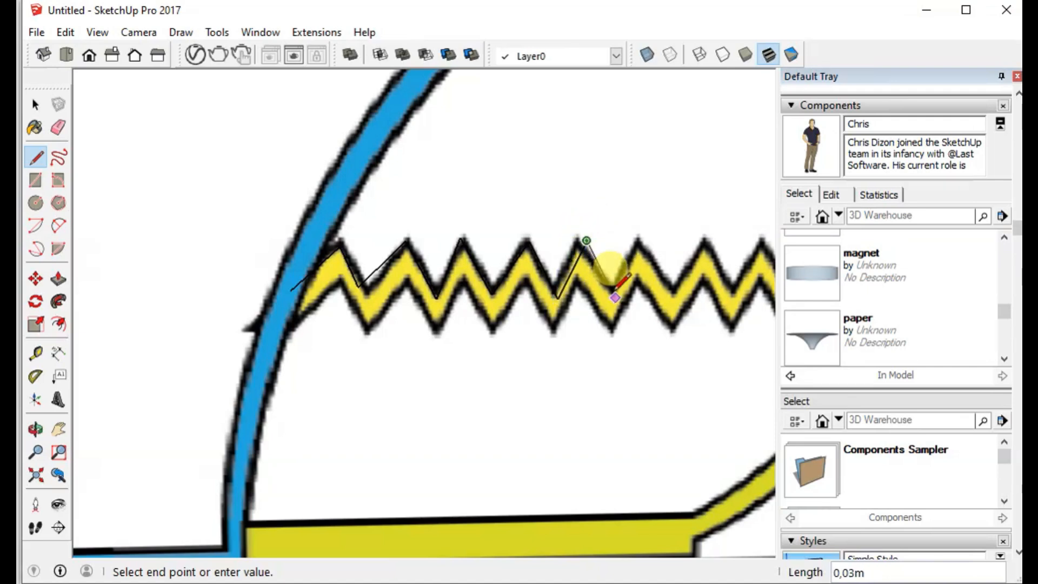
{"action": "left_click", "coordinate": [615, 297]}
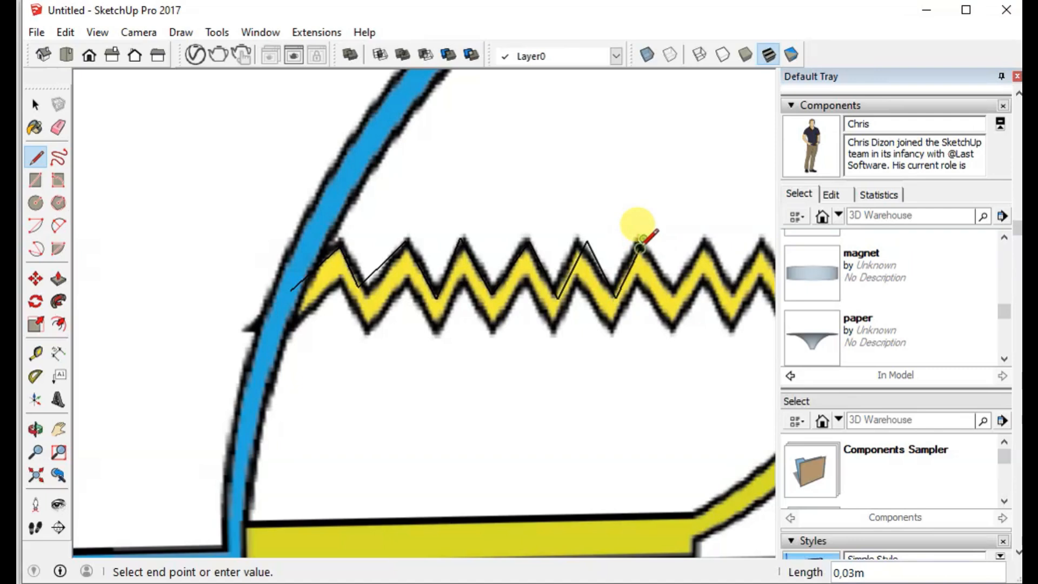
{"action": "left_click", "coordinate": [644, 242]}
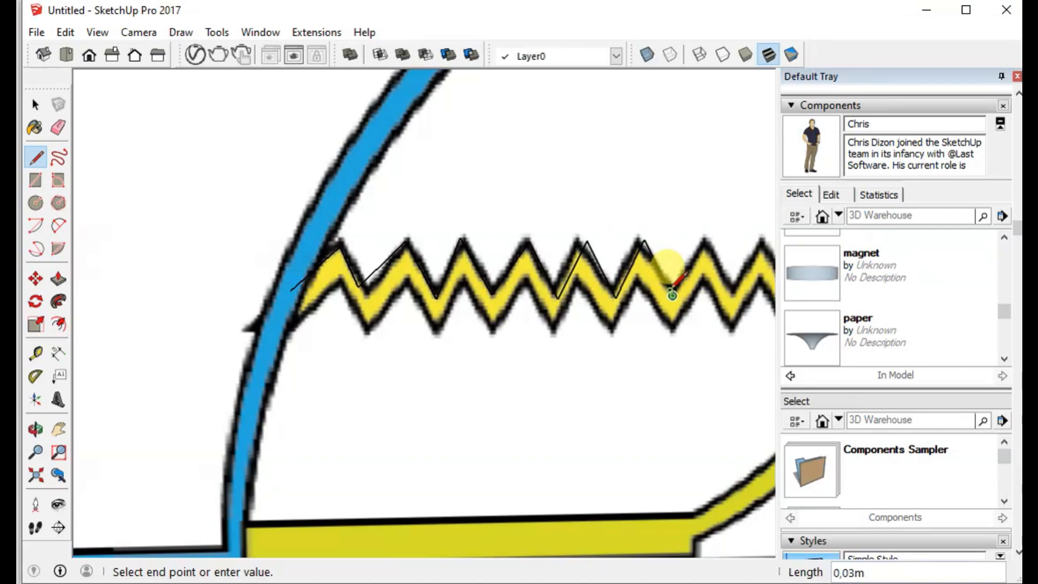
{"action": "left_click", "coordinate": [672, 297]}
{"action": "left_click", "coordinate": [706, 240]}
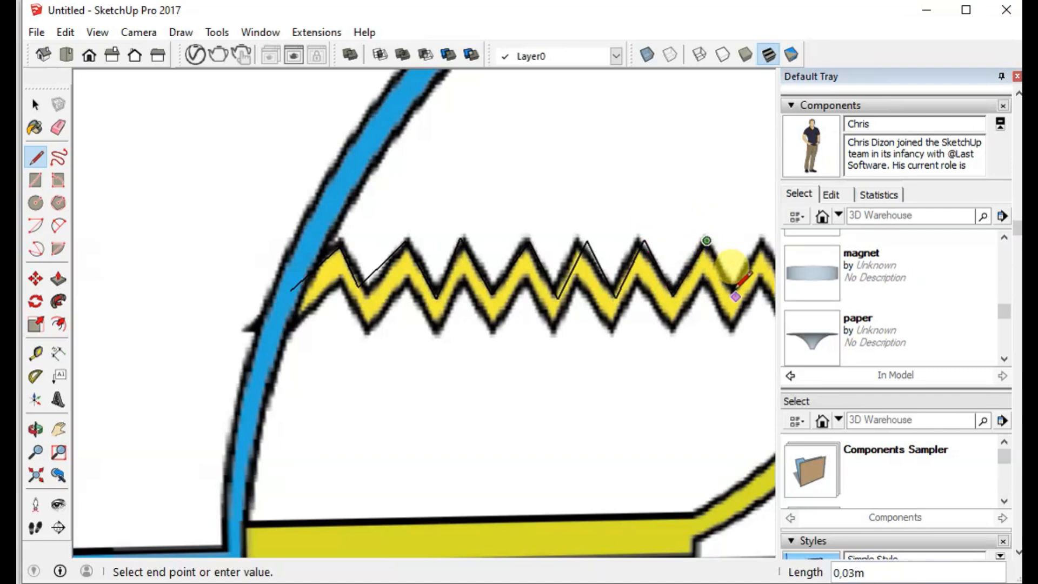
{"action": "left_click", "coordinate": [737, 295]}
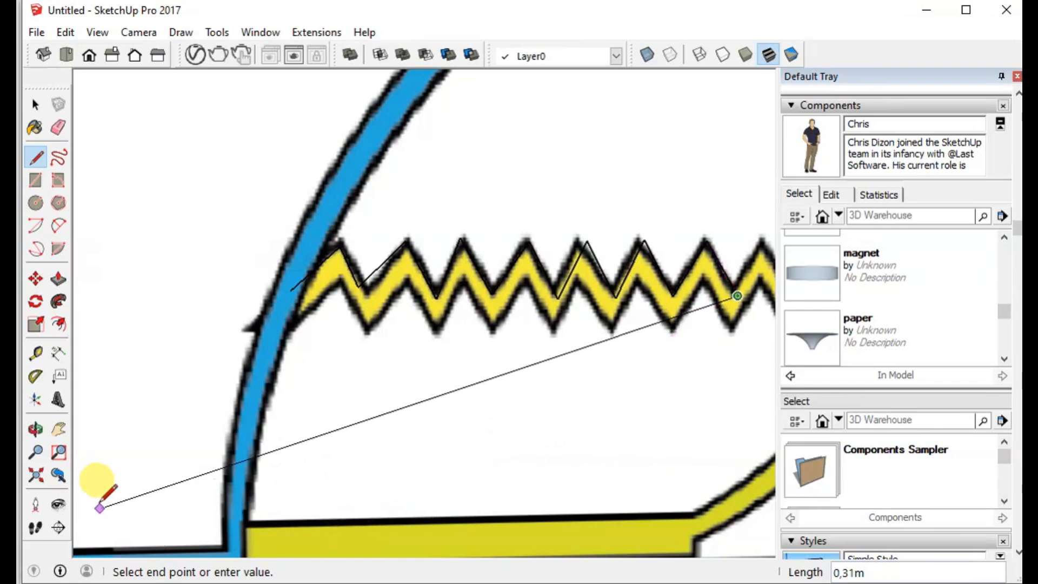
Continue the line along the remaining upper peaks of the zigzag and end it inside the yellow frame at the outer end
{"action": "left_click", "coordinate": [57, 427]}
{"action": "mouse_move", "coordinate": [575, 366]}
{"action": "left_mouse_down"}
{"action": "mouse_move", "coordinate": [231, 371]}
{"action": "mouse_move", "coordinate": [259, 382]}
{"action": "mouse_move", "coordinate": [274, 370]}
{"action": "left_mouse_up"}
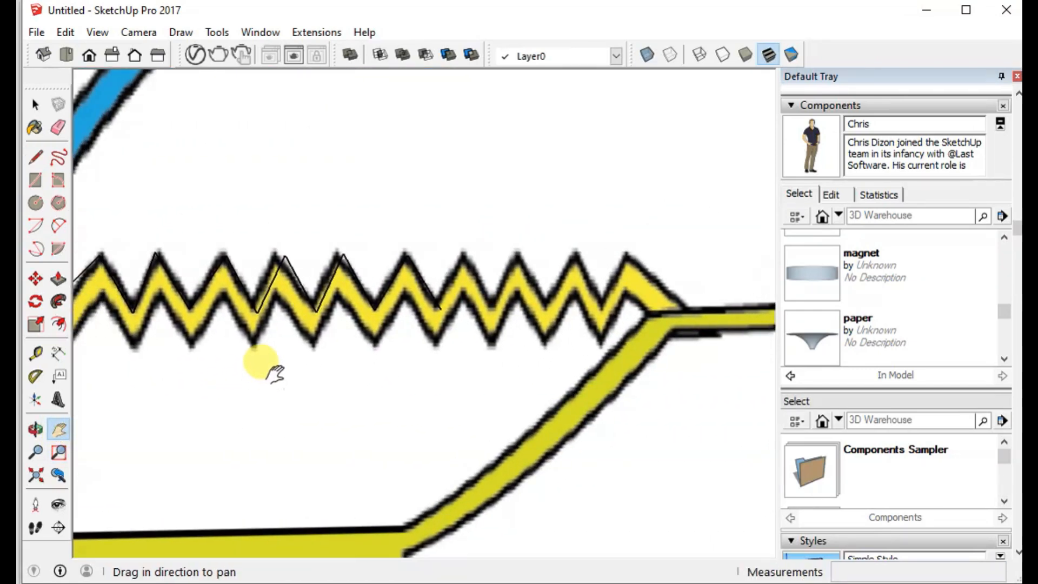
{"action": "left_click", "coordinate": [35, 157]}
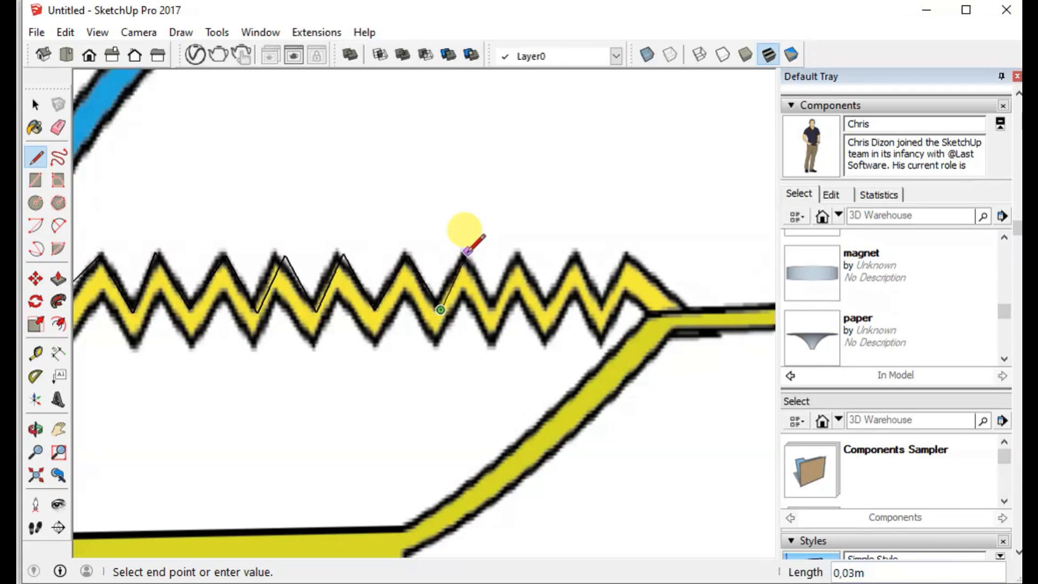
{"action": "left_click", "coordinate": [468, 253]}
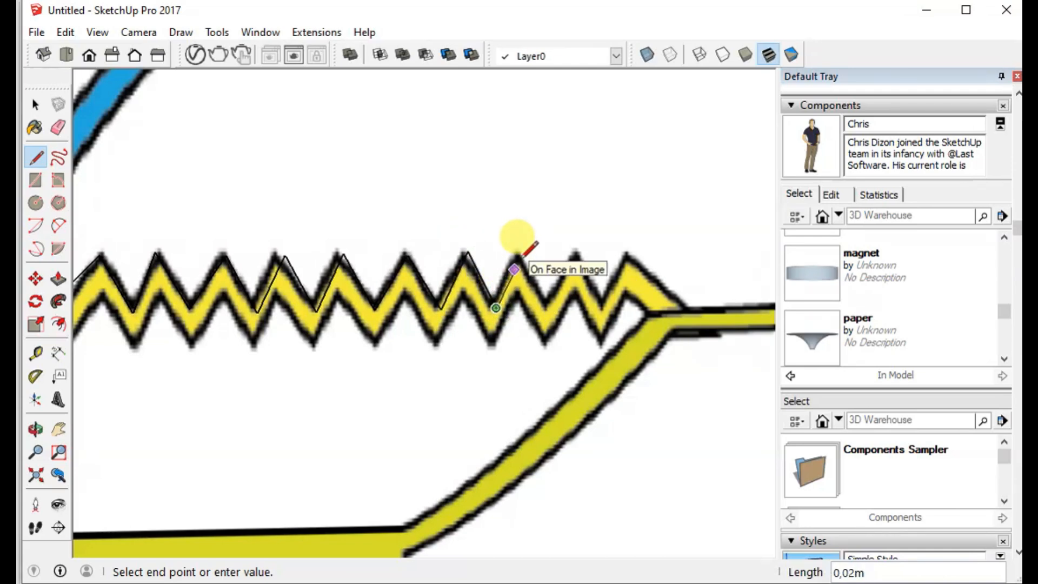
{"action": "left_click", "coordinate": [523, 252]}
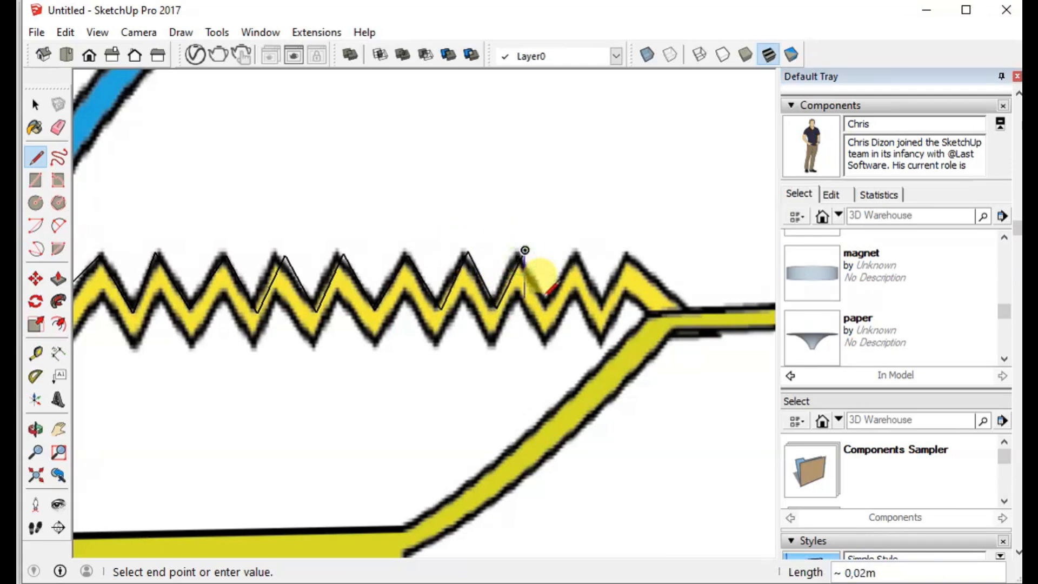
{"action": "left_click", "coordinate": [551, 307]}
{"action": "left_click", "coordinate": [579, 252]}
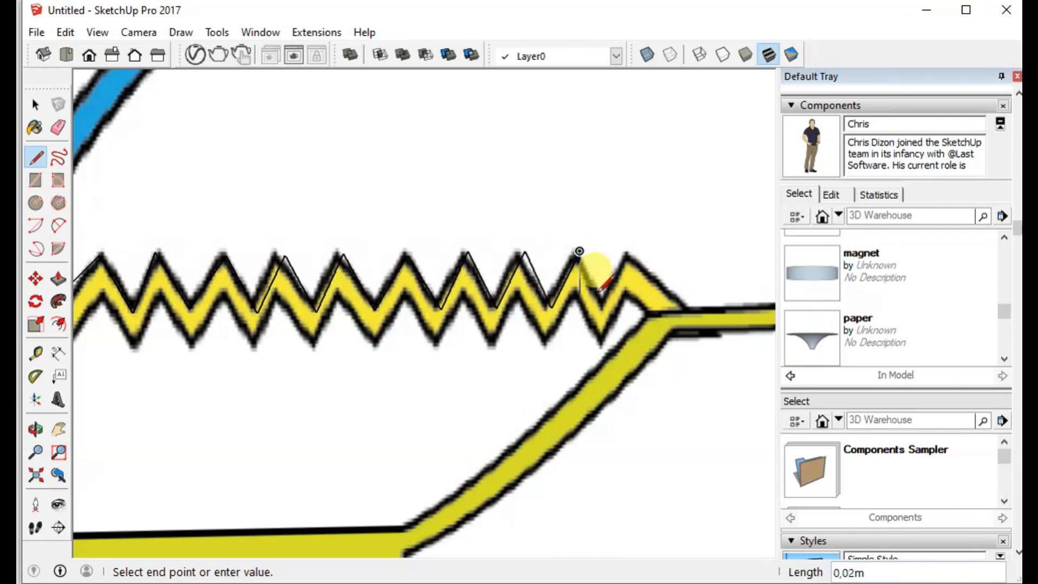
{"action": "left_click", "coordinate": [605, 307]}
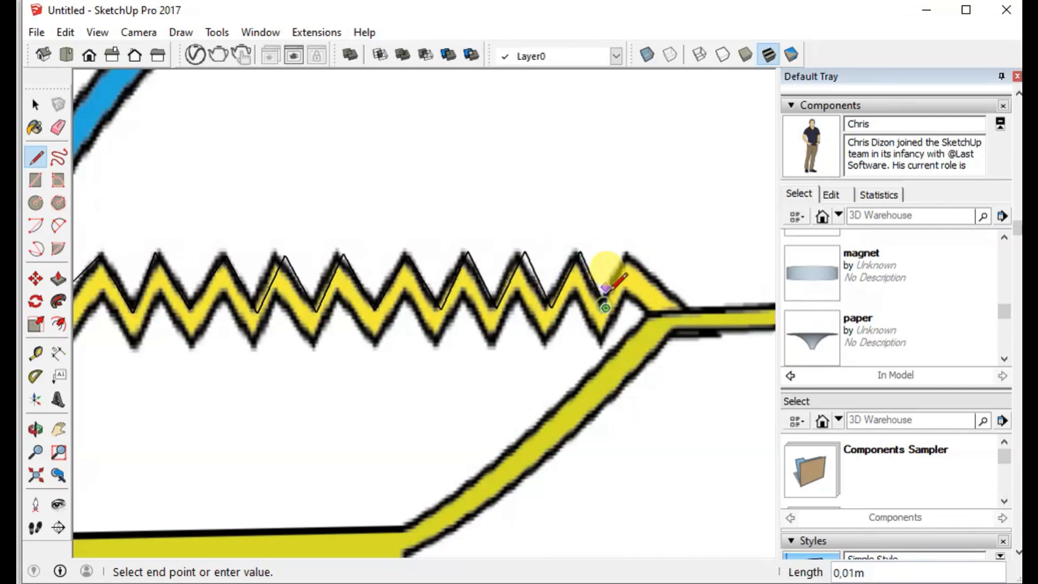
{"action": "left_click", "coordinate": [636, 252]}
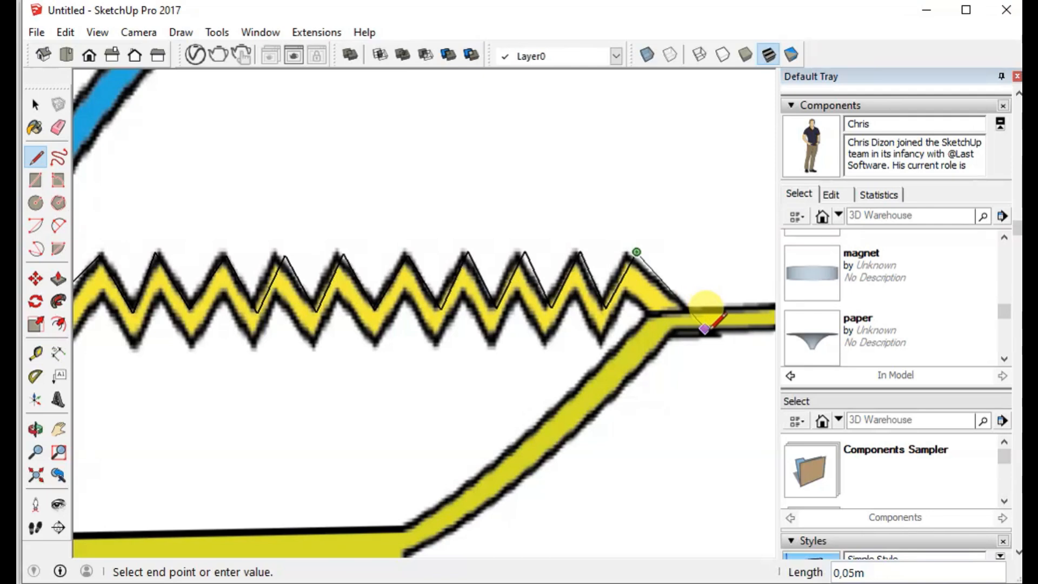
{"action": "left_click", "coordinate": [705, 328]}
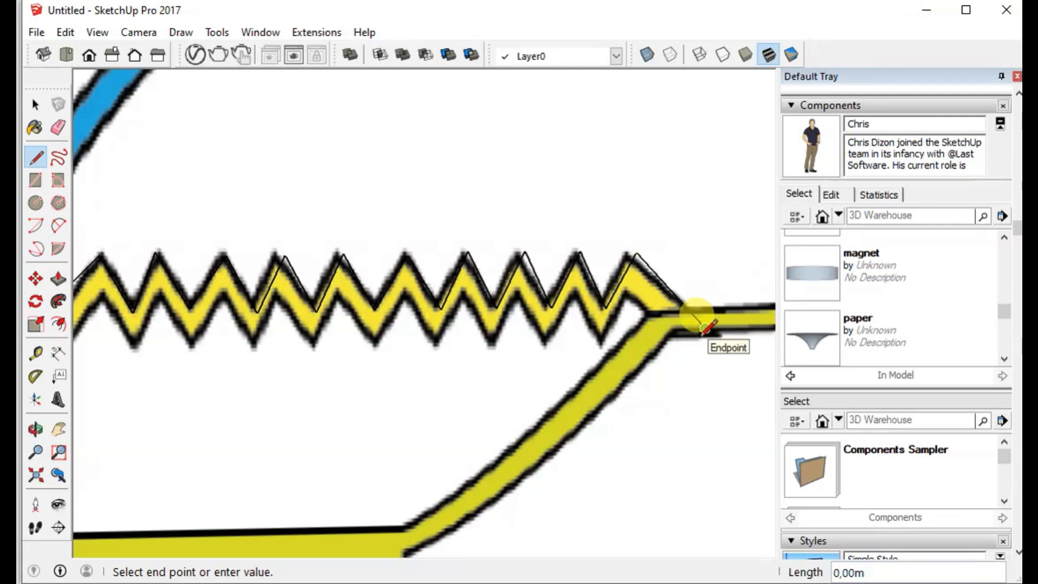
{"action": "key", "text": "Escape"}
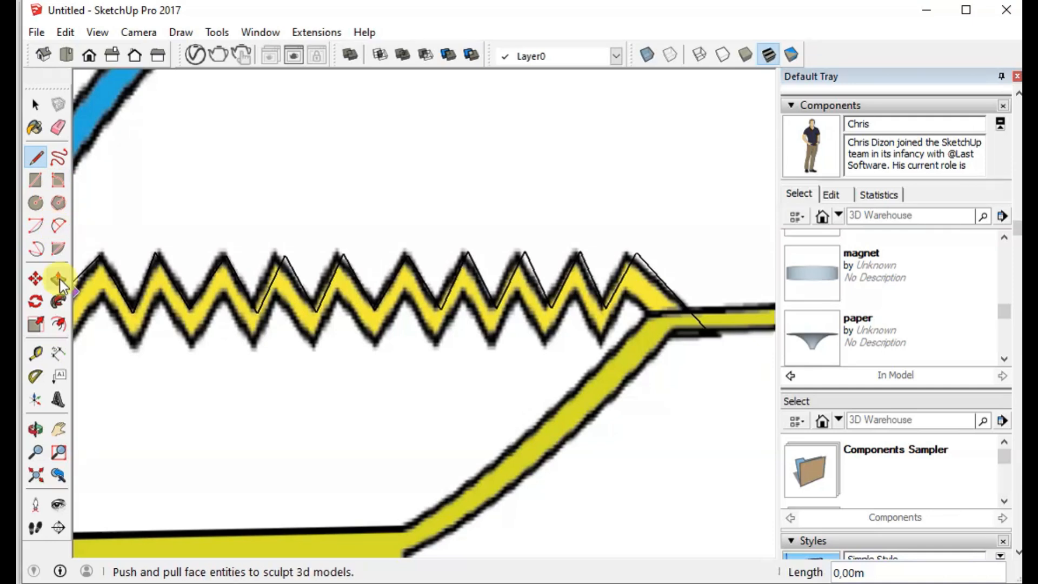
{"action": "left_click", "coordinate": [57, 323]}
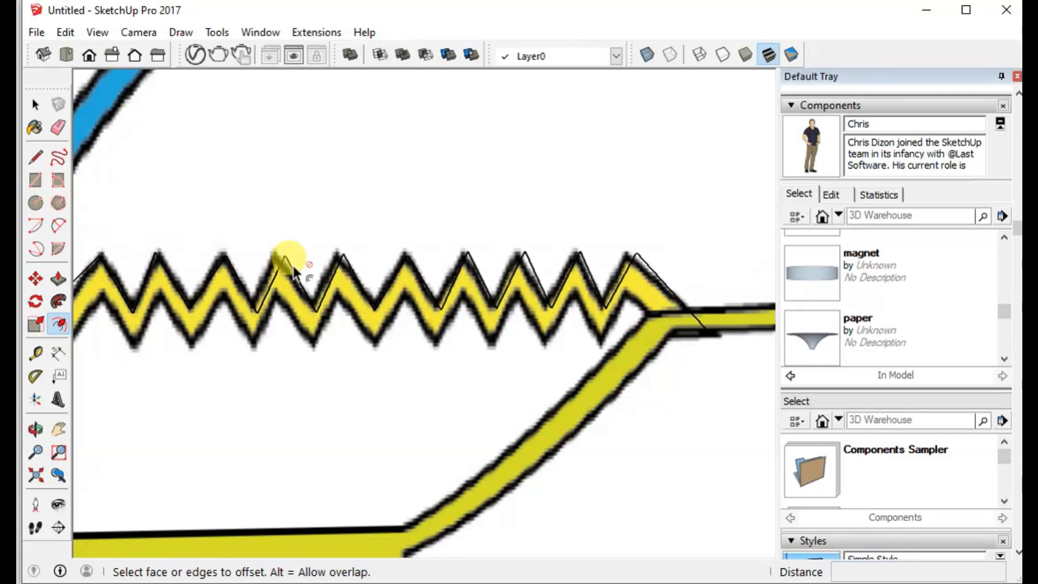
{"action": "left_click", "coordinate": [36, 103]}
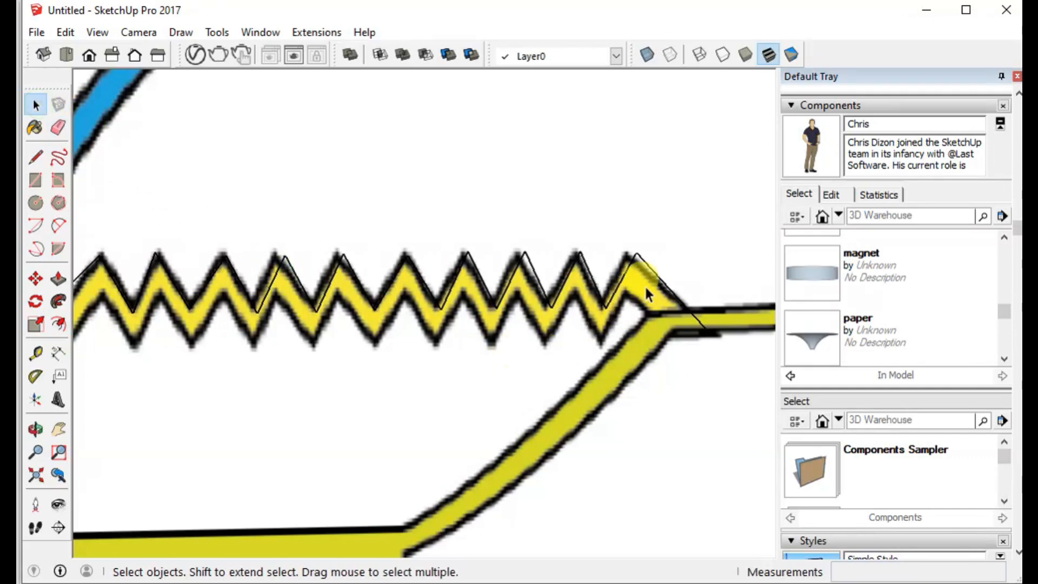
{"action": "left_click", "coordinate": [656, 276]}
{"action": "triple_click", "coordinate": [656, 275]}
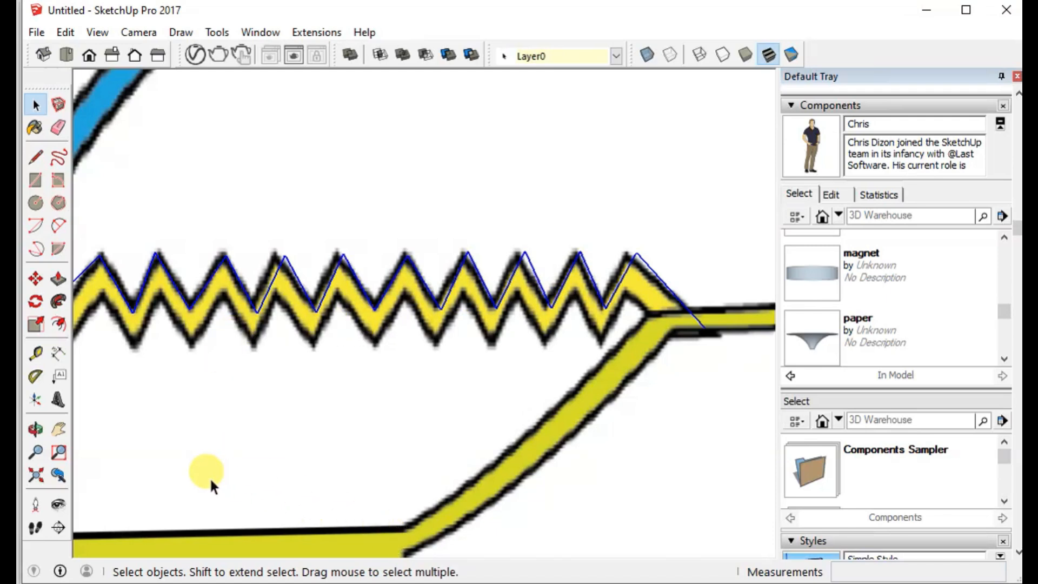
Draw the zigzag's inner end as a short line from the upper outline's start point down to the lower edge at the blue cone
{"action": "scroll", "coordinate": [200, 433], "scroll_direction": "down", "scroll_amount": 3}
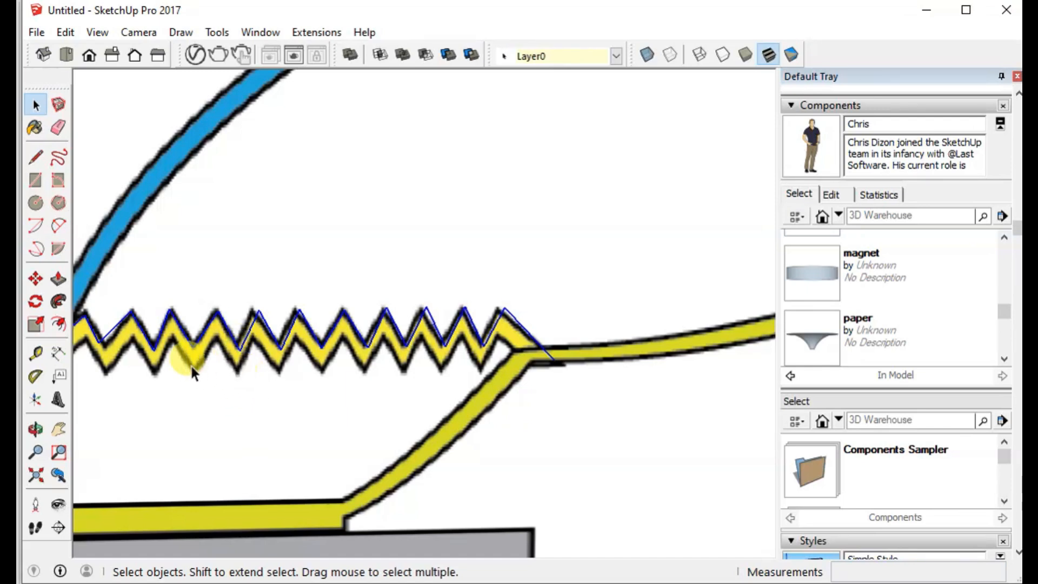
{"action": "scroll", "coordinate": [132, 345], "scroll_direction": "down", "scroll_amount": 2}
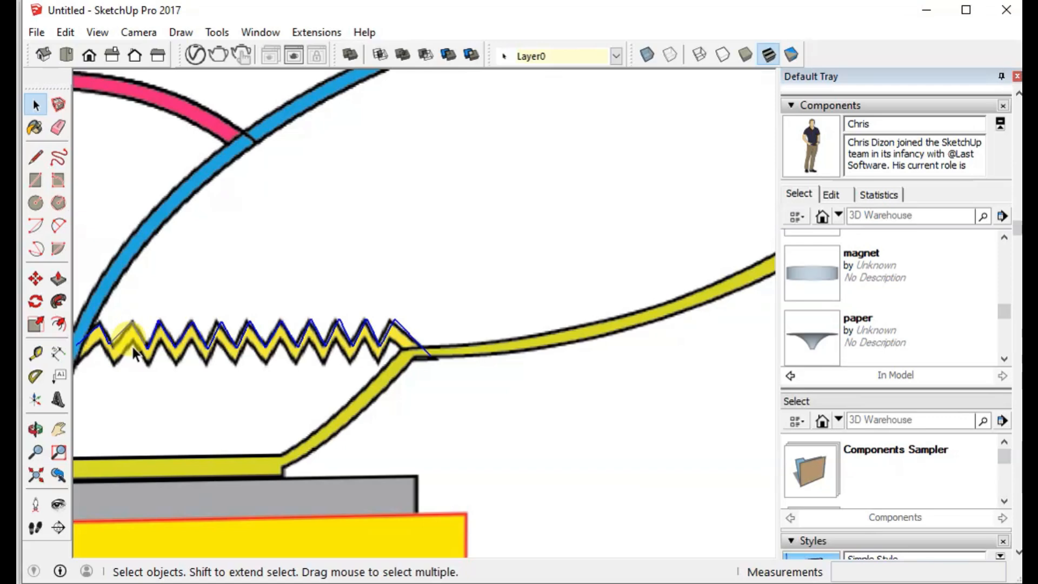
{"action": "scroll", "coordinate": [85, 345], "scroll_direction": "up", "scroll_amount": 2}
{"action": "scroll", "coordinate": [86, 346], "scroll_direction": "down", "scroll_amount": 1}
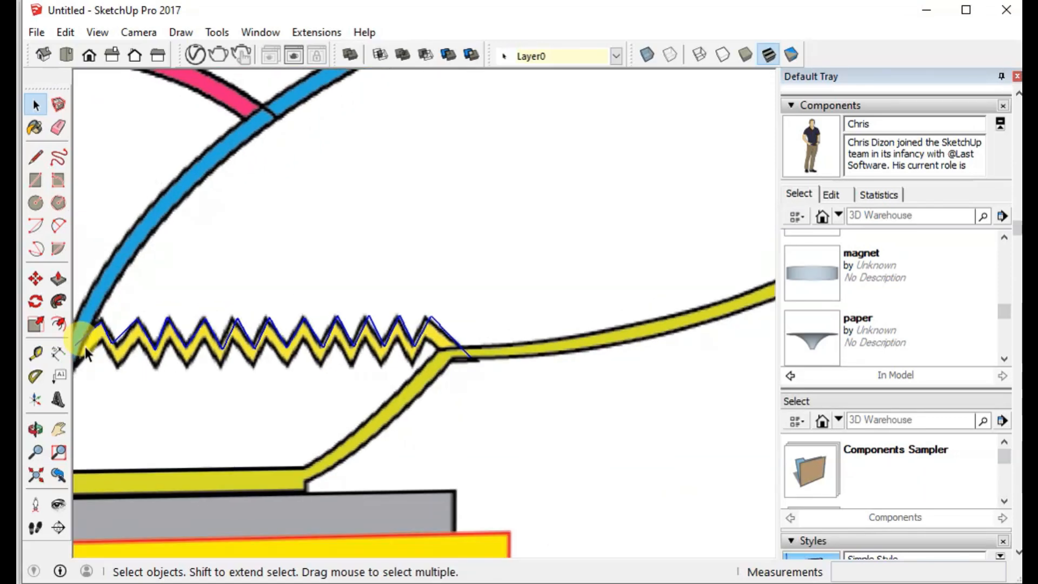
{"action": "left_click", "coordinate": [58, 428]}
{"action": "left_click_drag", "start_coordinate": [132, 371], "coordinate": [203, 343]}
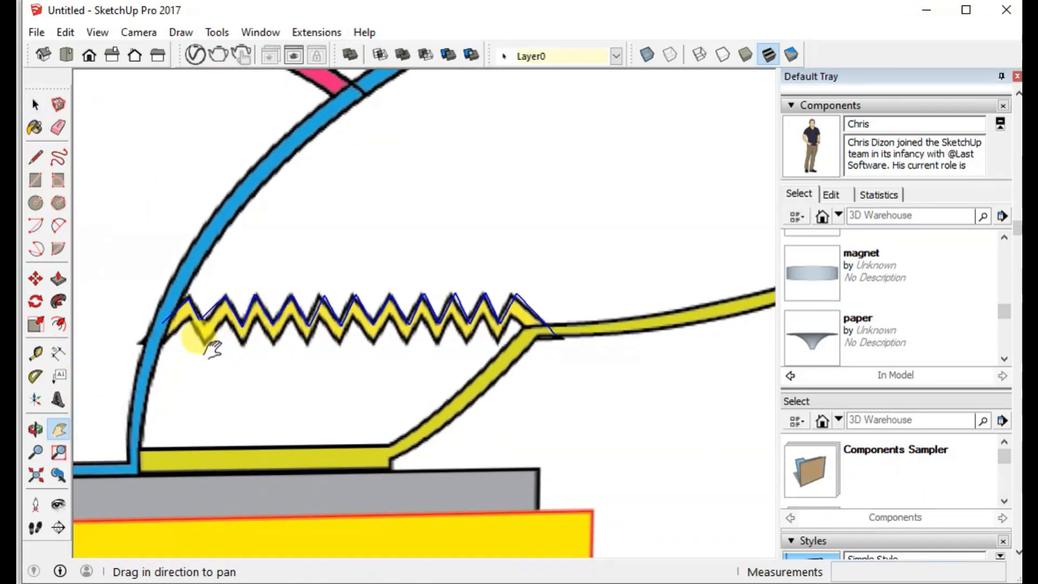
{"action": "scroll", "coordinate": [209, 348], "scroll_direction": "up", "scroll_amount": 3}
{"action": "scroll", "coordinate": [210, 348], "scroll_direction": "up", "scroll_amount": 2}
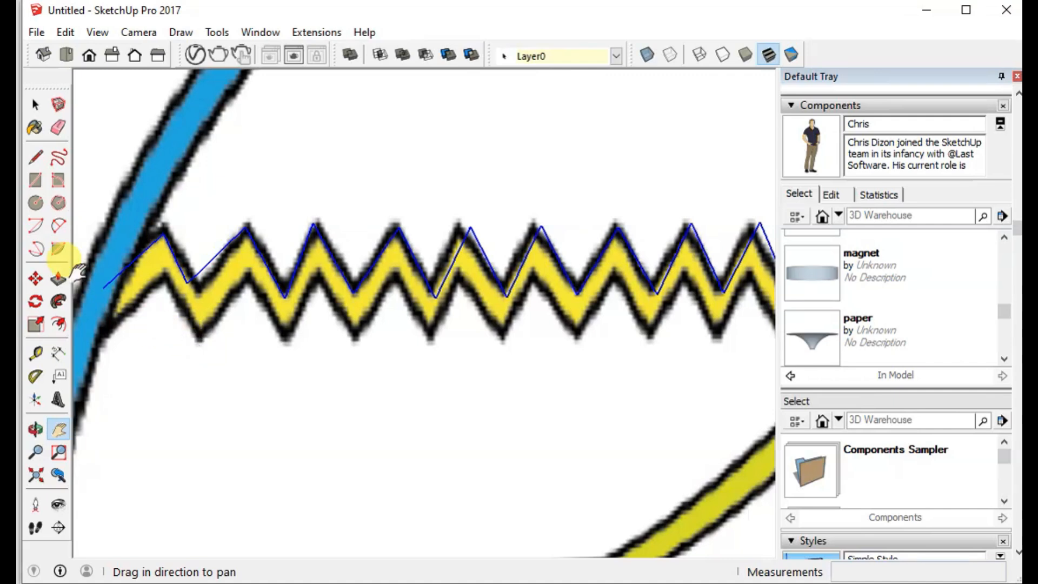
{"action": "left_click", "coordinate": [36, 157]}
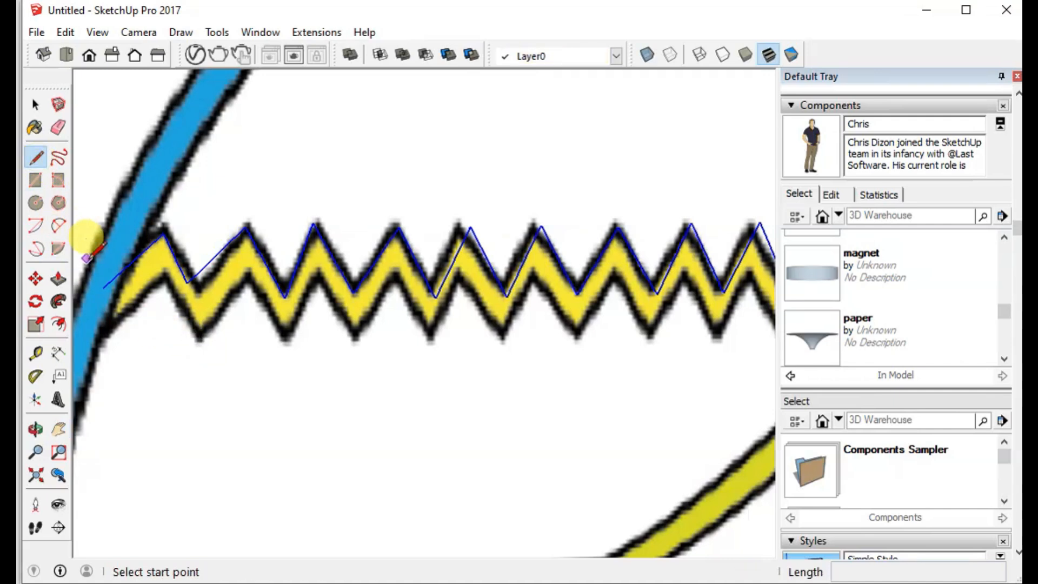
{"action": "left_click", "coordinate": [103, 293]}
{"action": "left_click", "coordinate": [105, 342]}
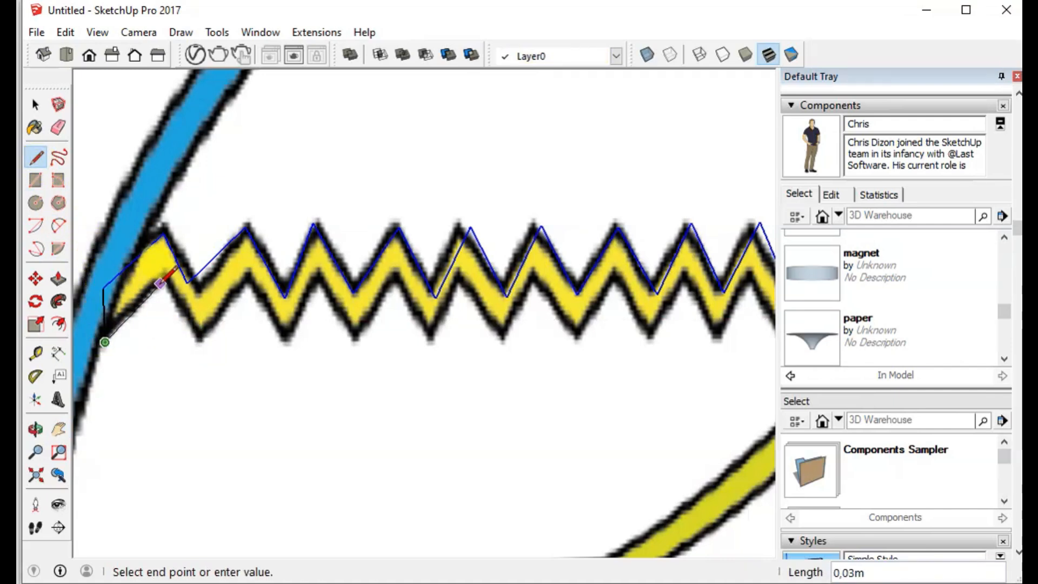
Trace the lower edge of the yellow zigzag from its left end to the third valley with line segments of about 0.03 m
{"action": "left_click", "coordinate": [160, 292]}
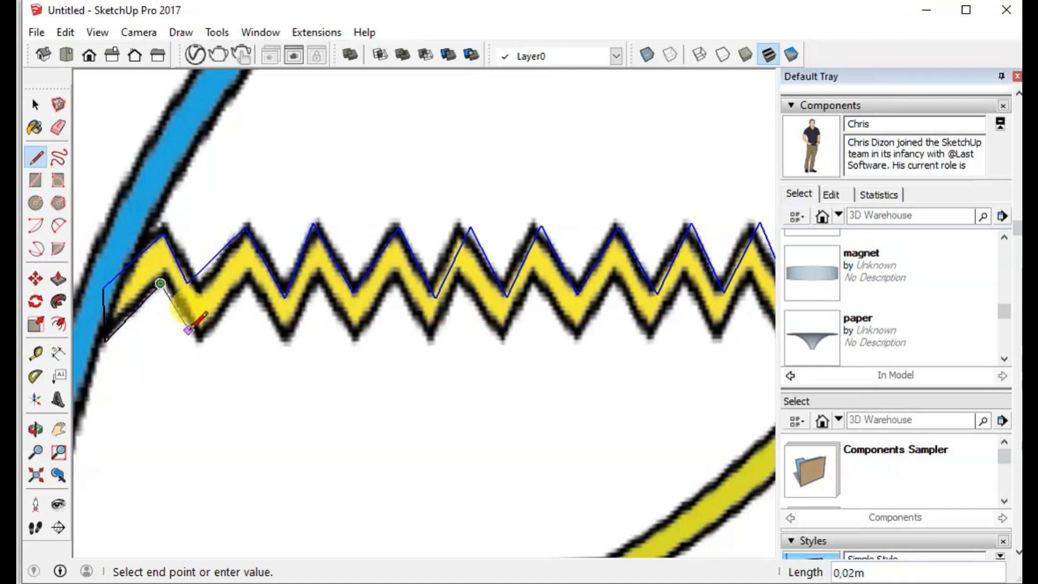
{"action": "left_click", "coordinate": [188, 330]}
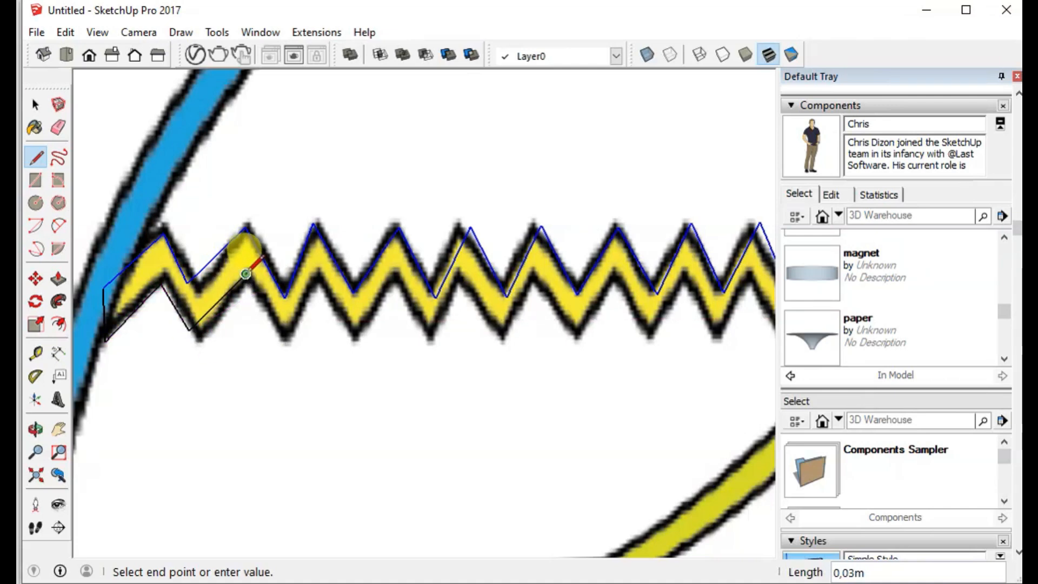
{"action": "left_click", "coordinate": [246, 273]}
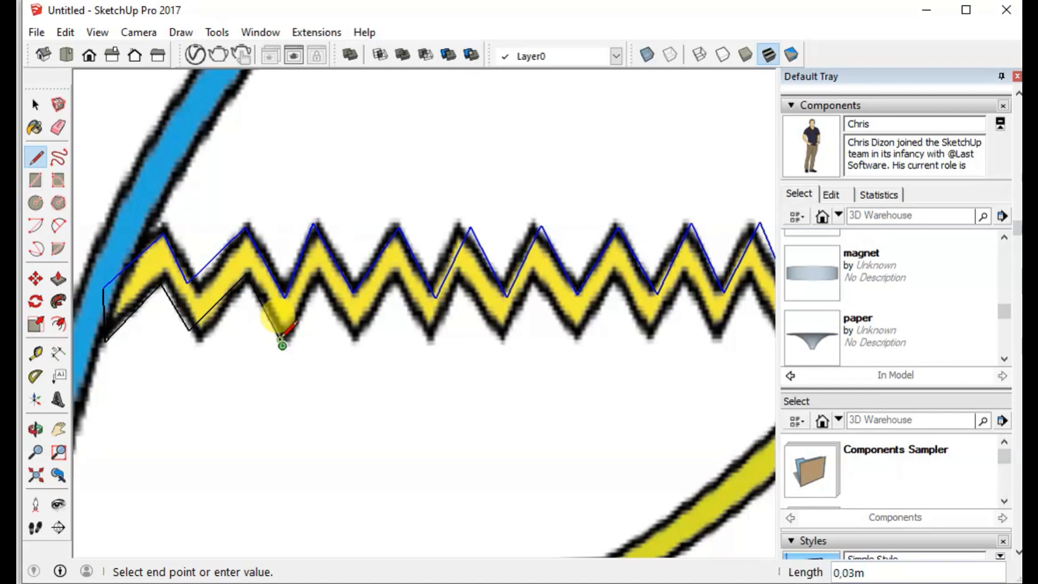
{"action": "left_click", "coordinate": [281, 340]}
{"action": "left_click", "coordinate": [318, 274]}
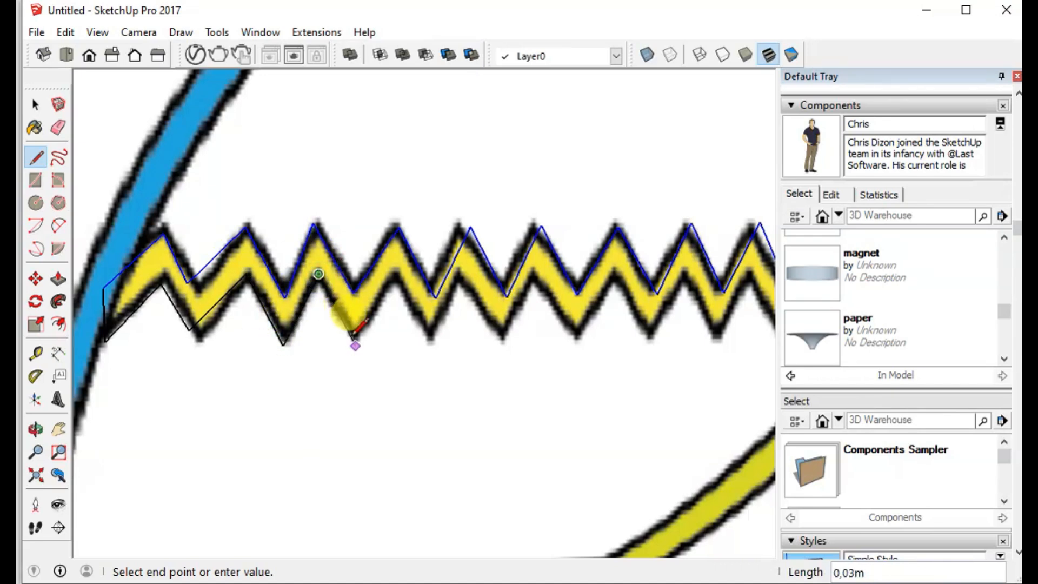
{"action": "left_click", "coordinate": [355, 343]}
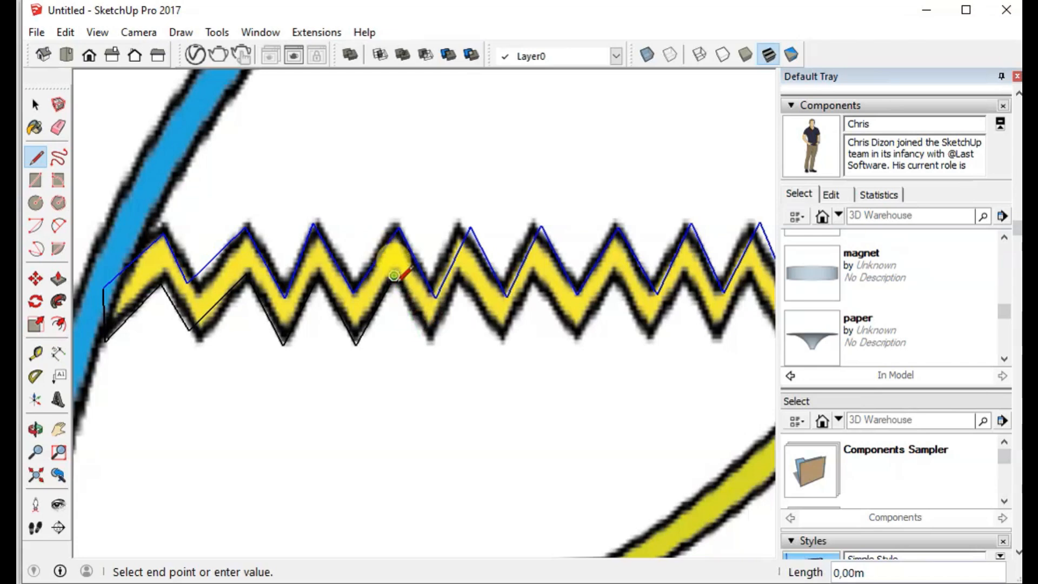
{"action": "left_click", "coordinate": [425, 345]}
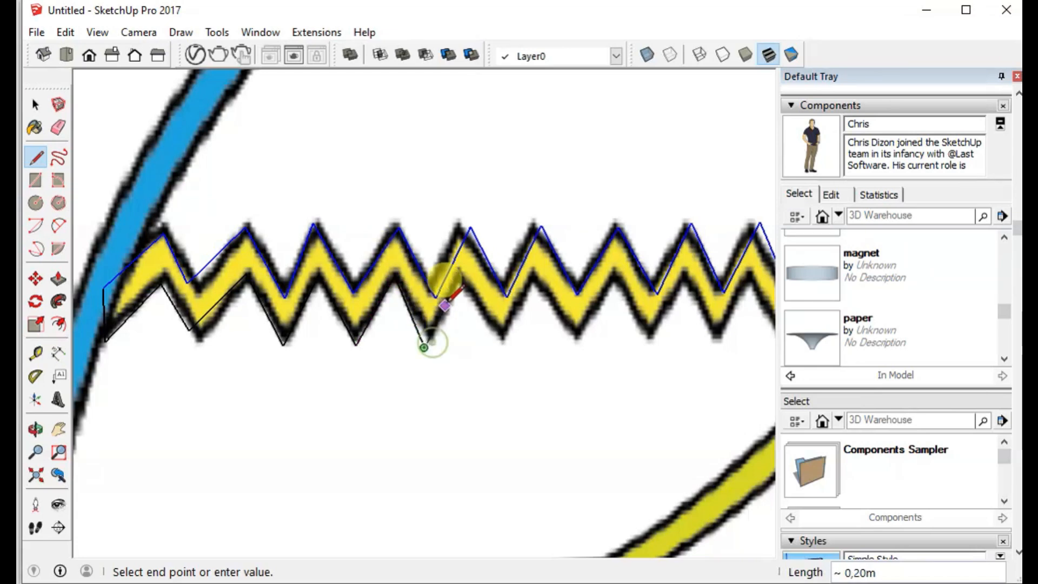
{"action": "left_click", "coordinate": [459, 280]}
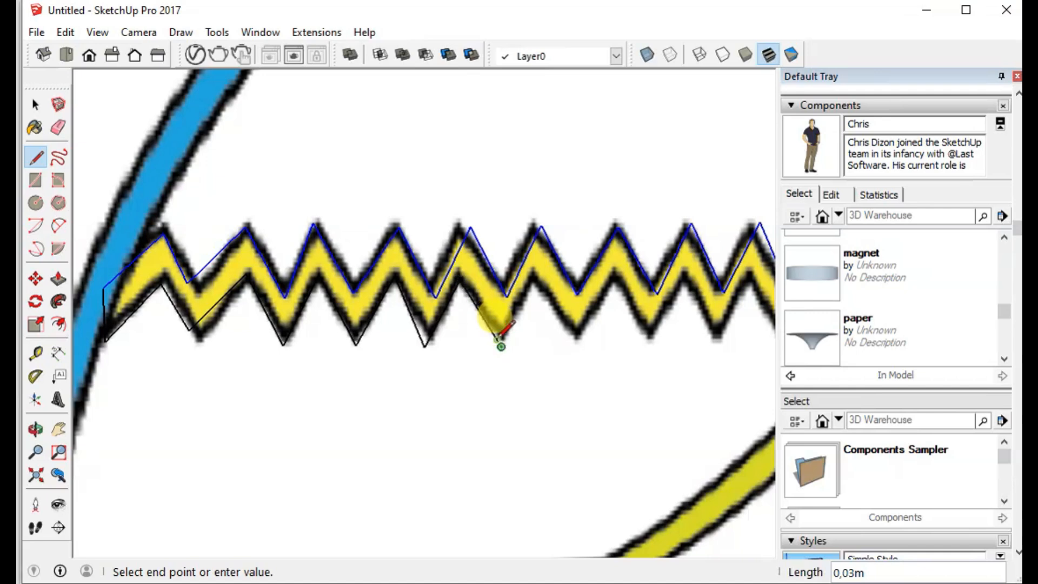
{"action": "left_click", "coordinate": [501, 344]}
{"action": "left_click", "coordinate": [539, 278]}
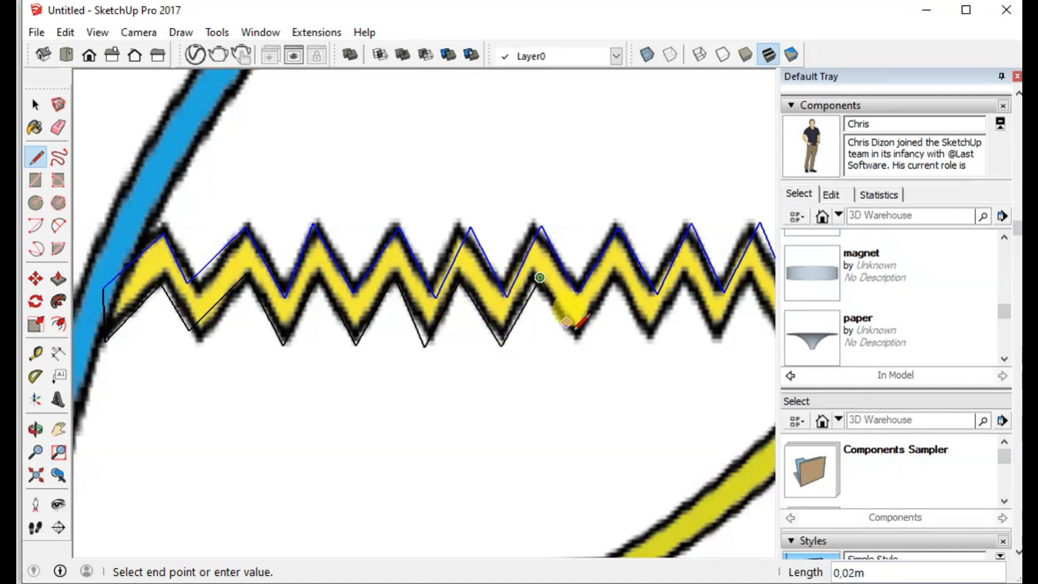
{"action": "left_click", "coordinate": [619, 276]}
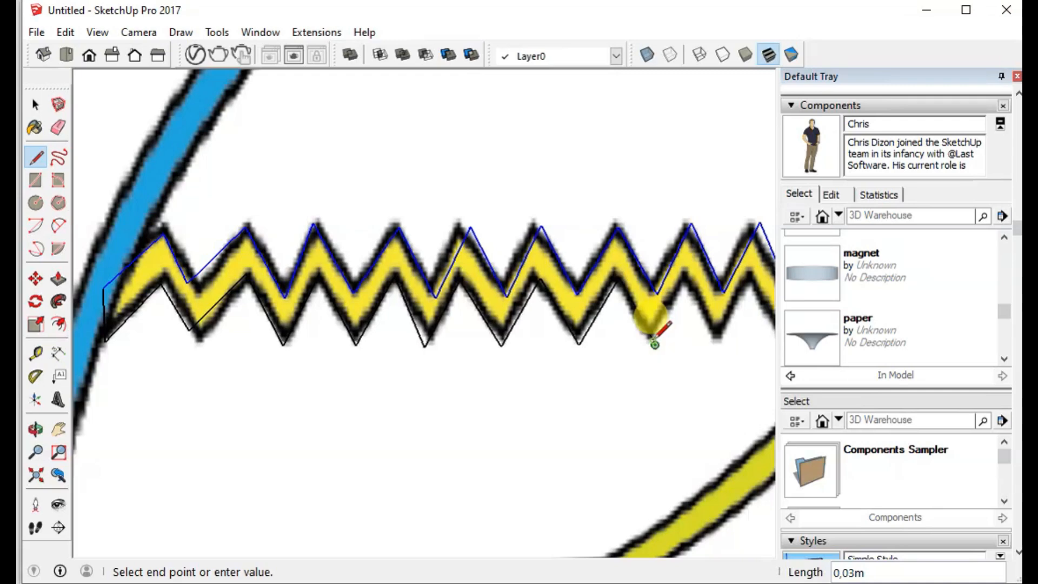
{"action": "left_click", "coordinate": [655, 344]}
{"action": "left_click", "coordinate": [692, 277]}
{"action": "left_click", "coordinate": [722, 344]}
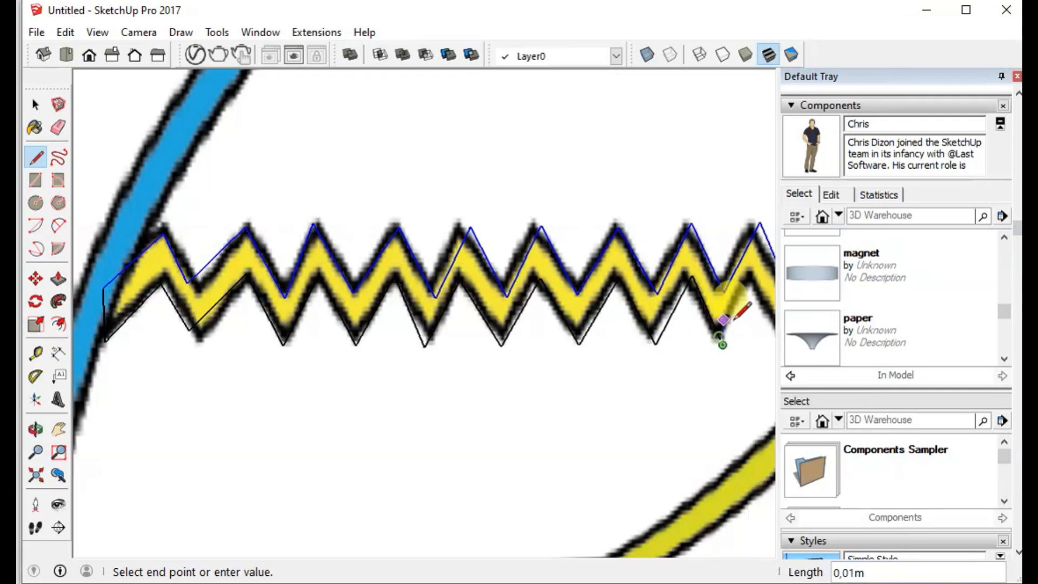
{"action": "left_click", "coordinate": [754, 275]}
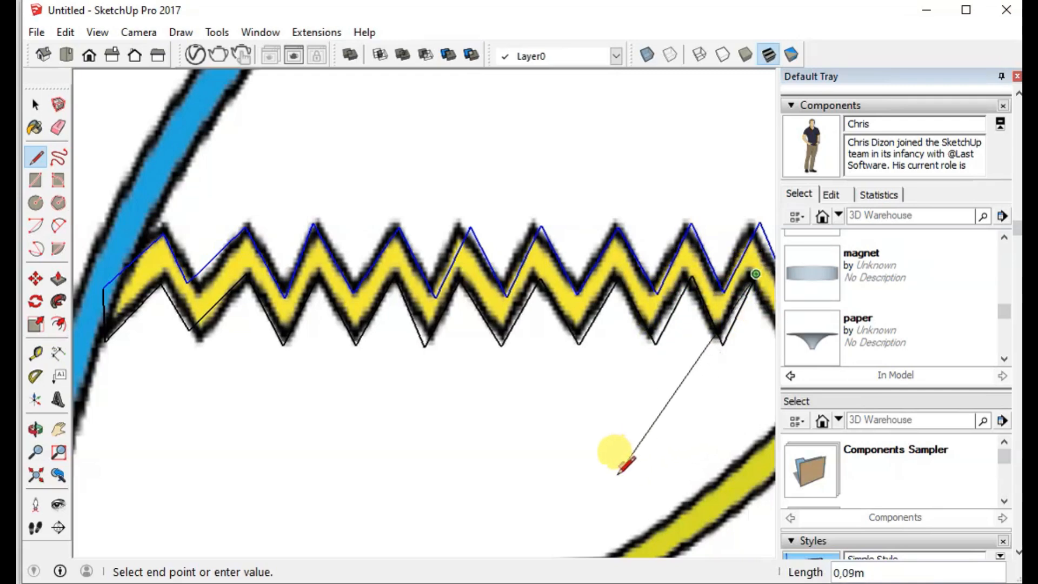
{"action": "scroll", "coordinate": [615, 459], "scroll_direction": "down", "scroll_amount": 3}
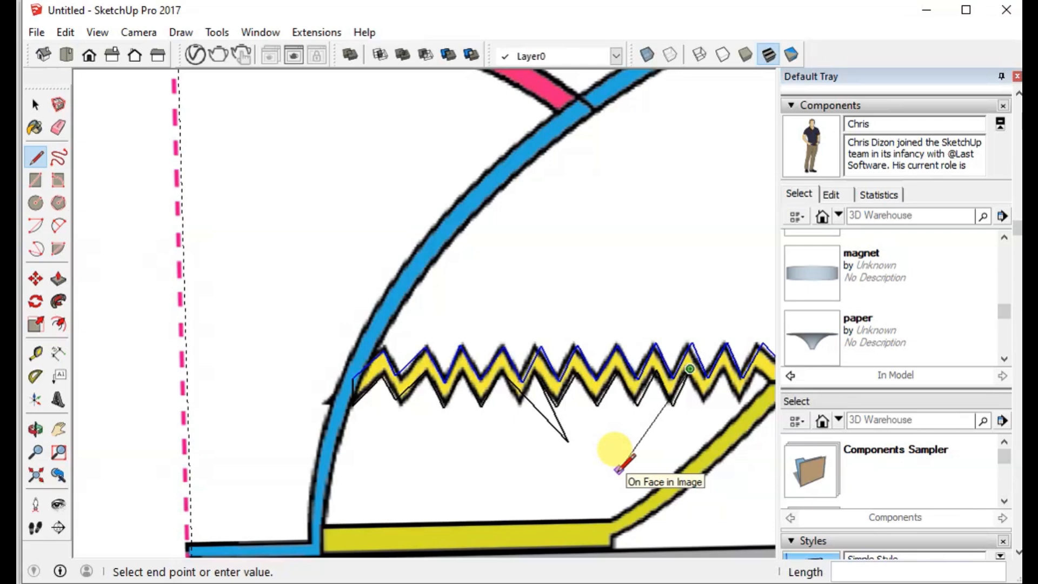
{"action": "key", "text": "Escape"}
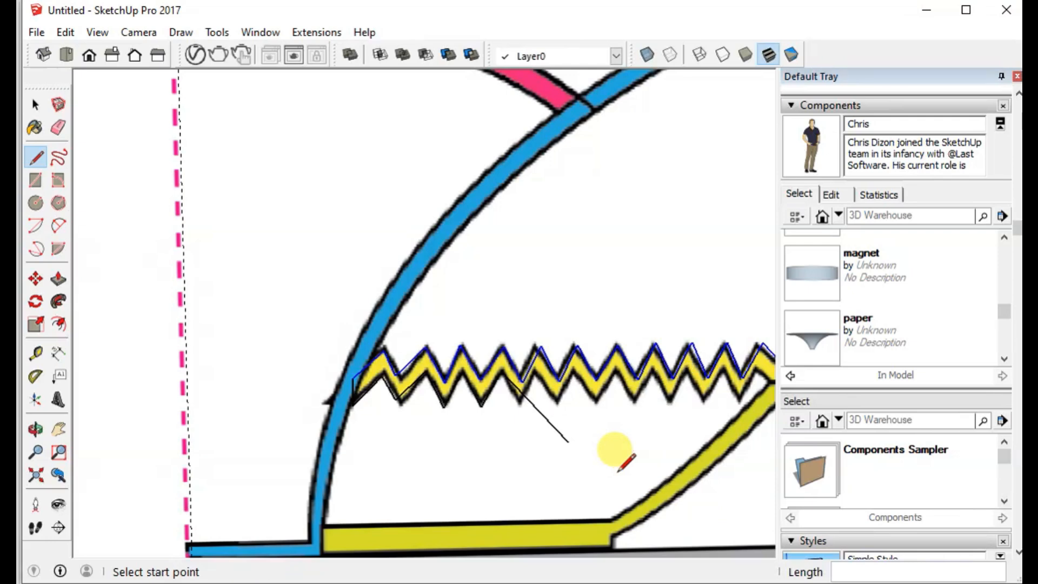
Trace the zigzag's lower edge from the fourth peak to the sixth valley with line segments of about 0.03 m
{"action": "scroll", "coordinate": [523, 395], "scroll_direction": "up", "scroll_amount": 6}
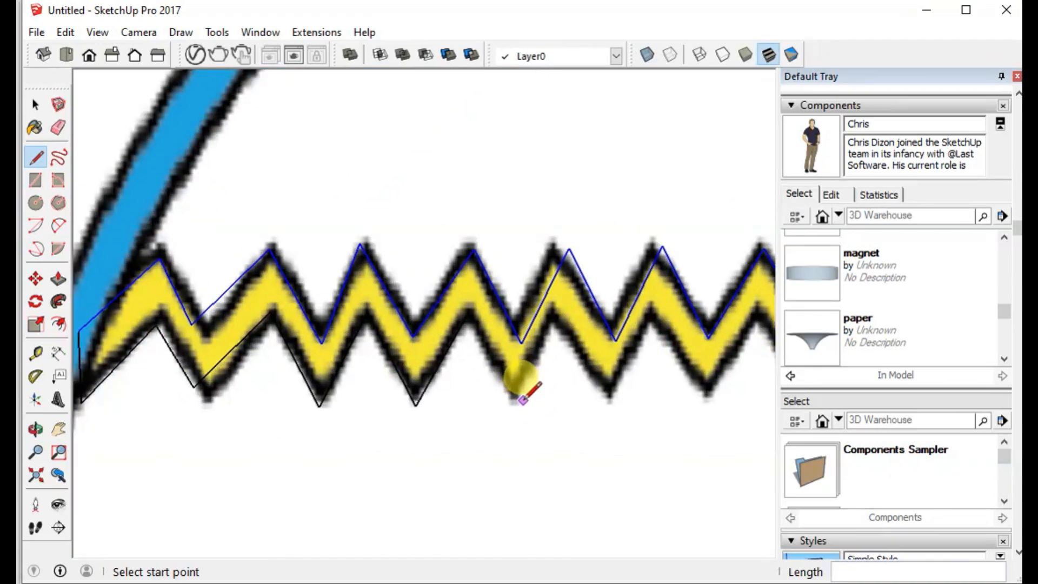
{"action": "left_click", "coordinate": [453, 293]}
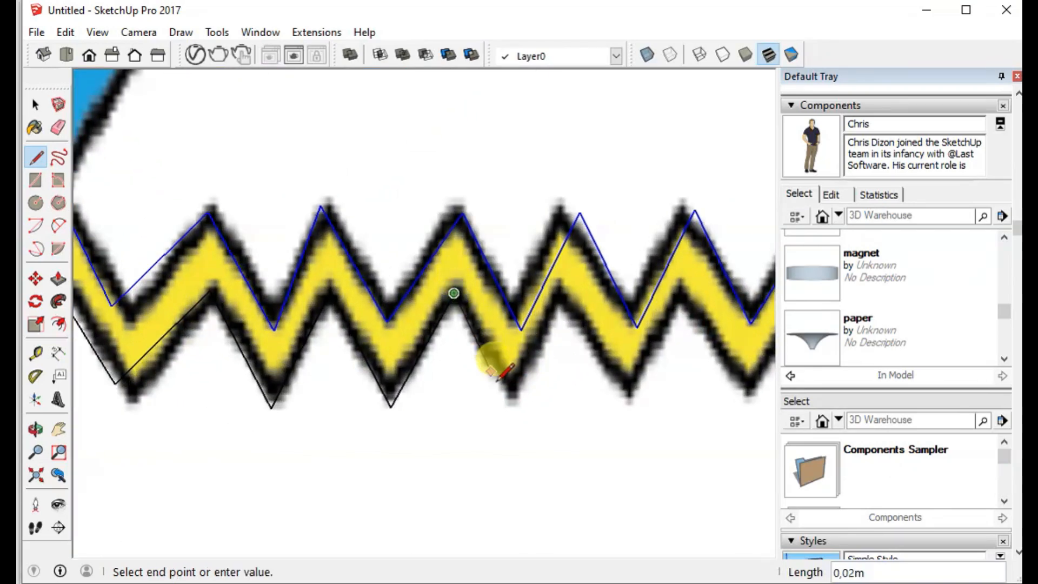
{"action": "left_click", "coordinate": [509, 409]}
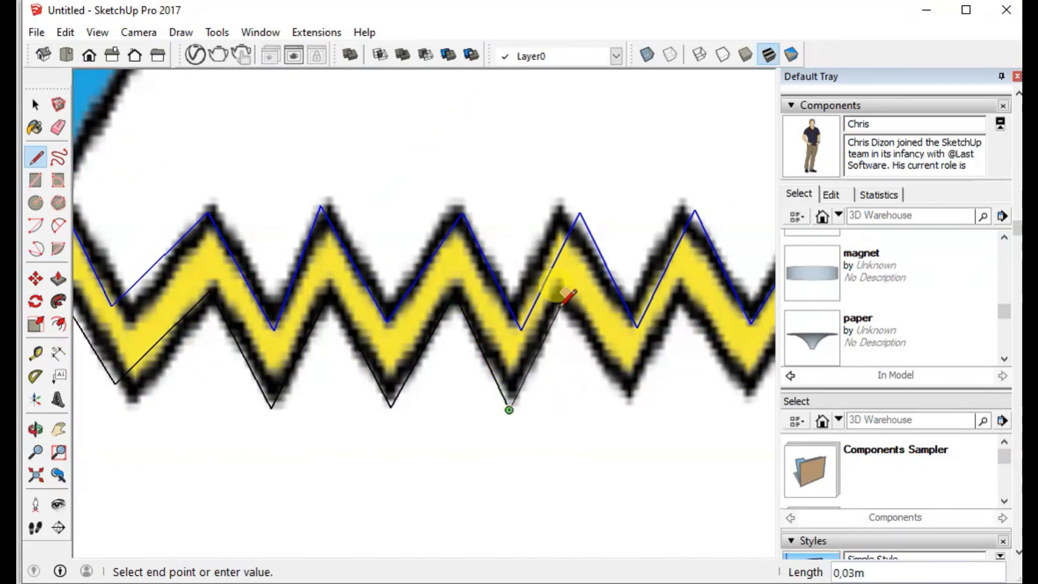
{"action": "left_click", "coordinate": [570, 296]}
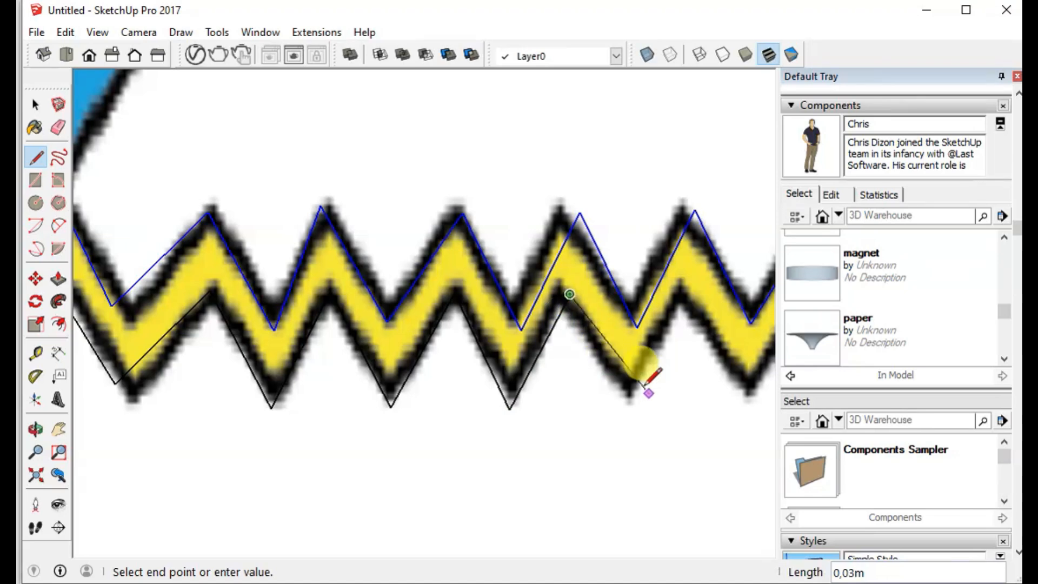
{"action": "left_click", "coordinate": [636, 402]}
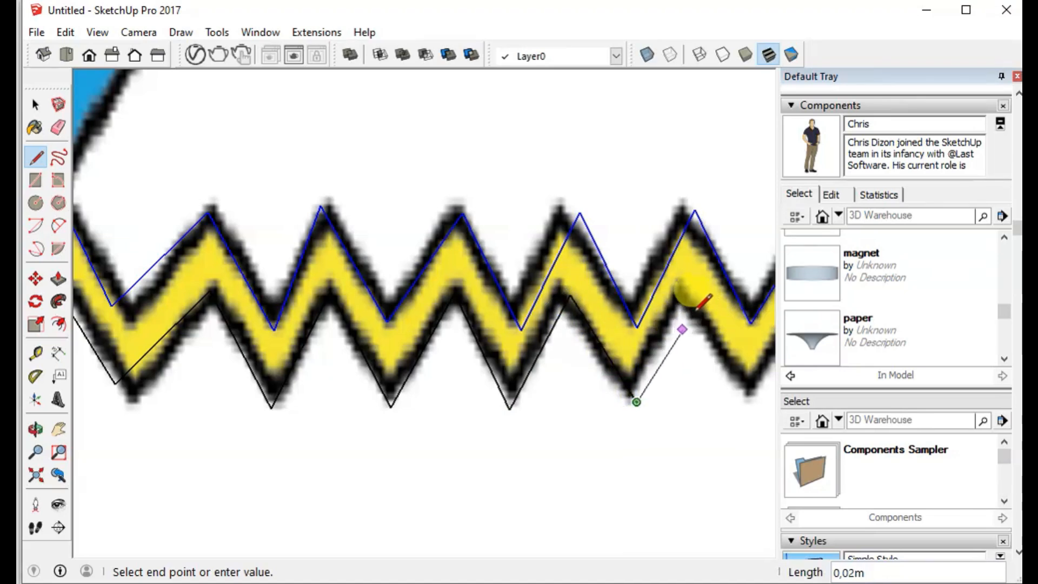
{"action": "left_click", "coordinate": [686, 282]}
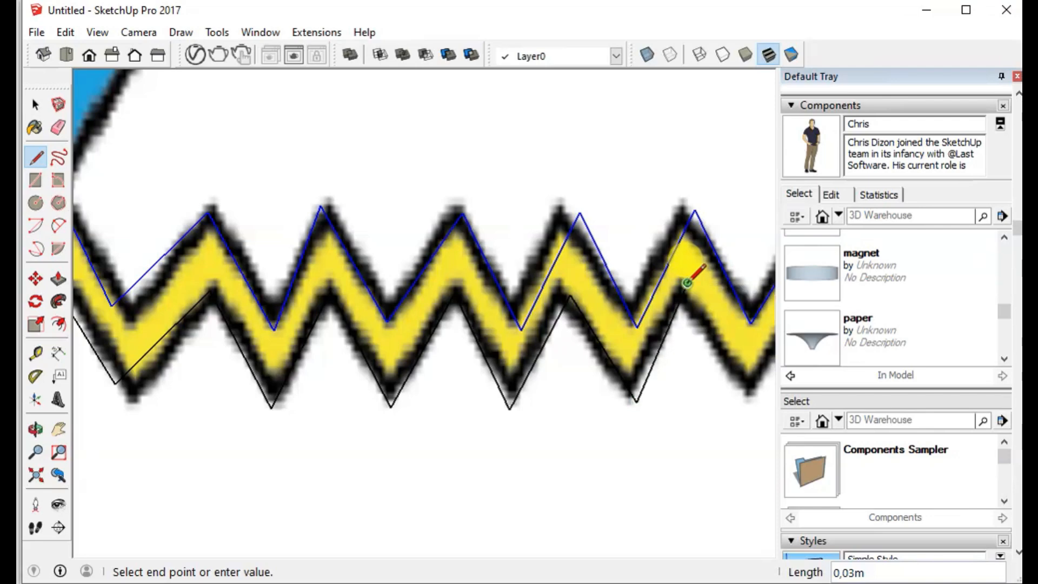
{"action": "left_click", "coordinate": [746, 393]}
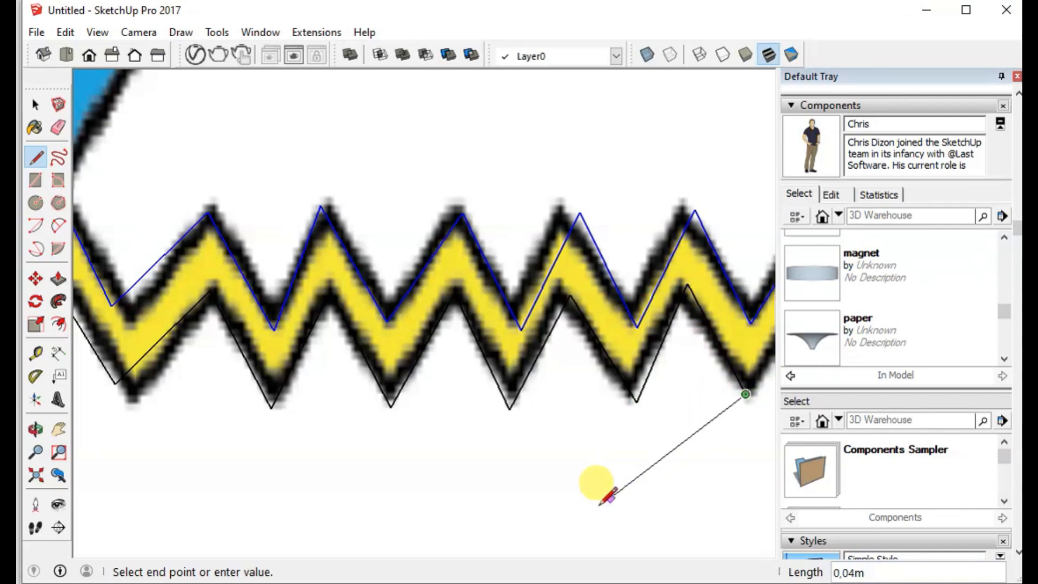
Continue the lower zigzag outline from the sixth valley to the eighth valley with line segments of about 0.03 m
{"action": "scroll", "coordinate": [572, 505], "scroll_direction": "down", "scroll_amount": 3}
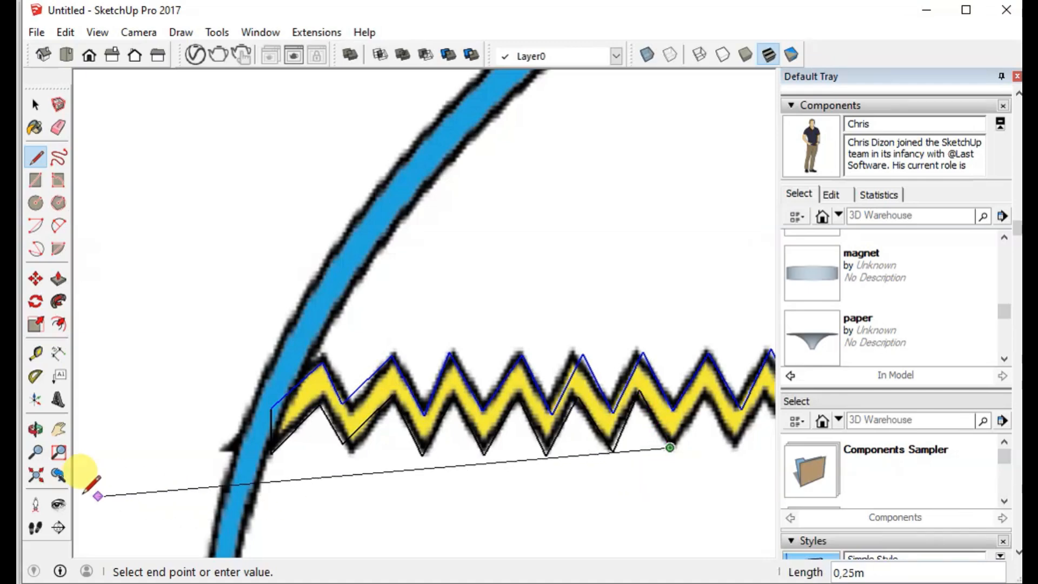
{"action": "left_click", "coordinate": [58, 428]}
{"action": "left_click_drag", "start_coordinate": [672, 435], "coordinate": [372, 418]}
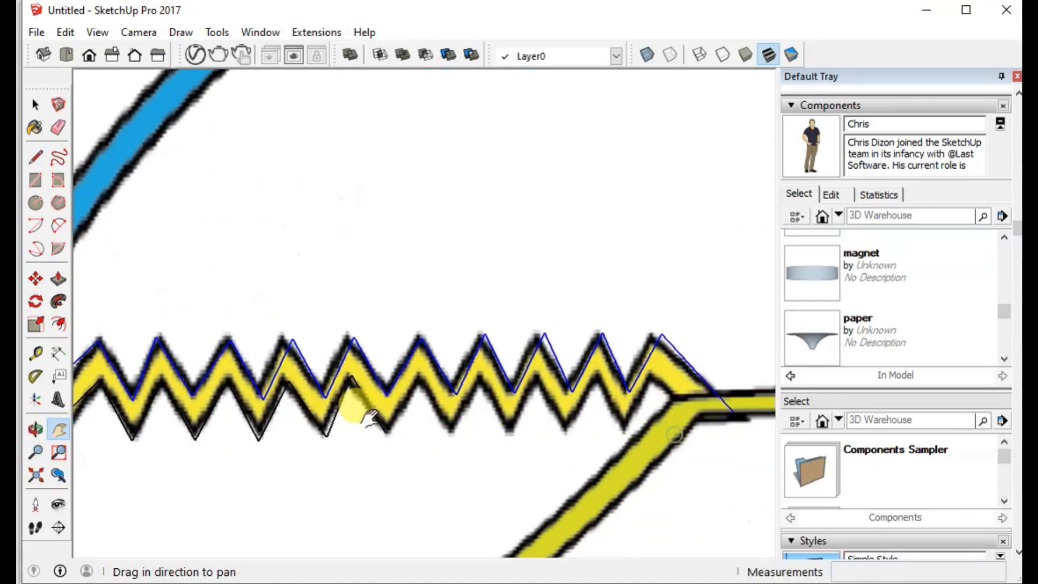
{"action": "scroll", "coordinate": [375, 422], "scroll_direction": "up", "scroll_amount": 3}
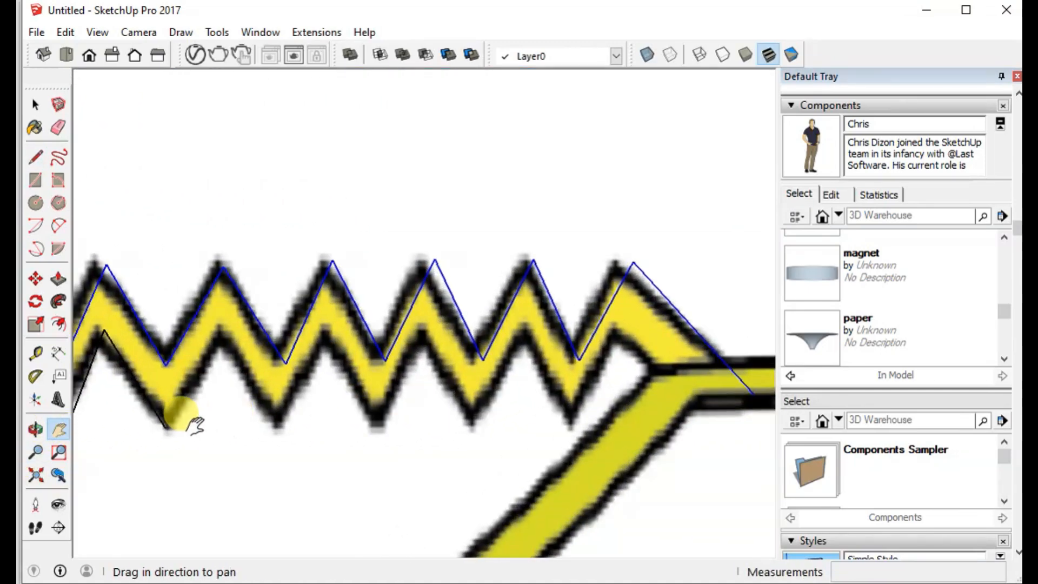
{"action": "left_click", "coordinate": [35, 158]}
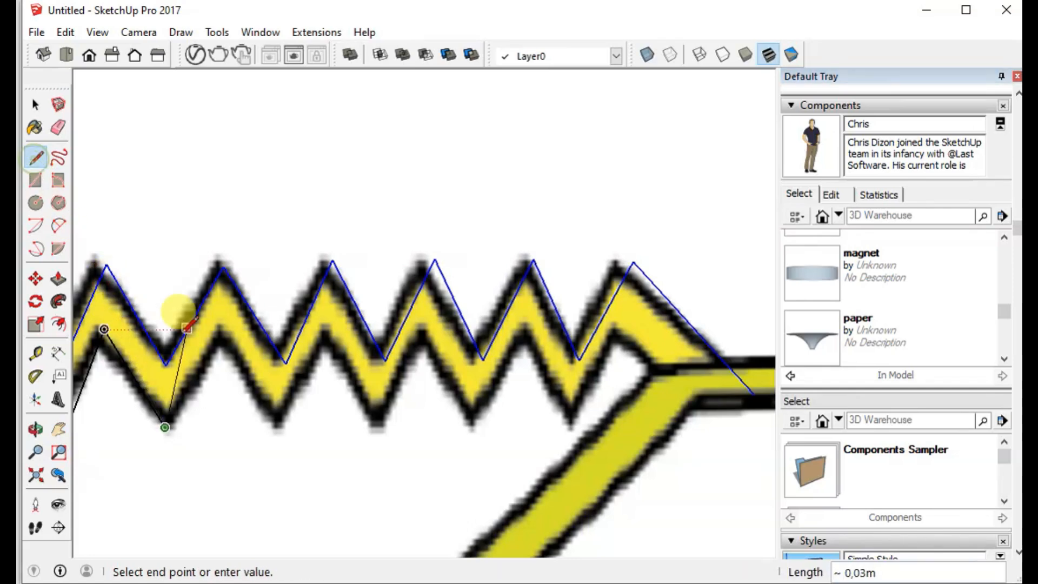
{"action": "left_click", "coordinate": [223, 331]}
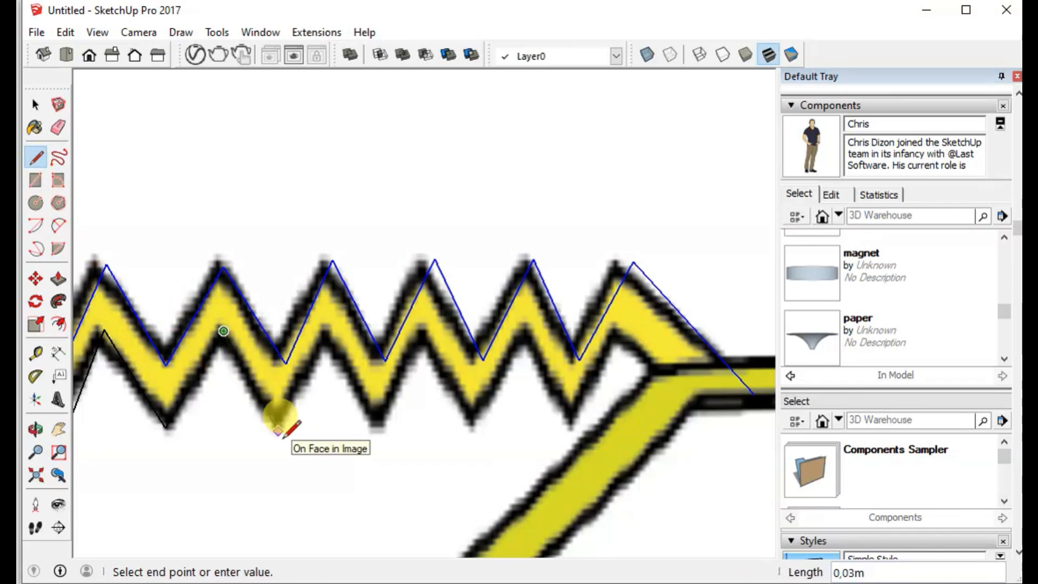
{"action": "left_click", "coordinate": [278, 430]}
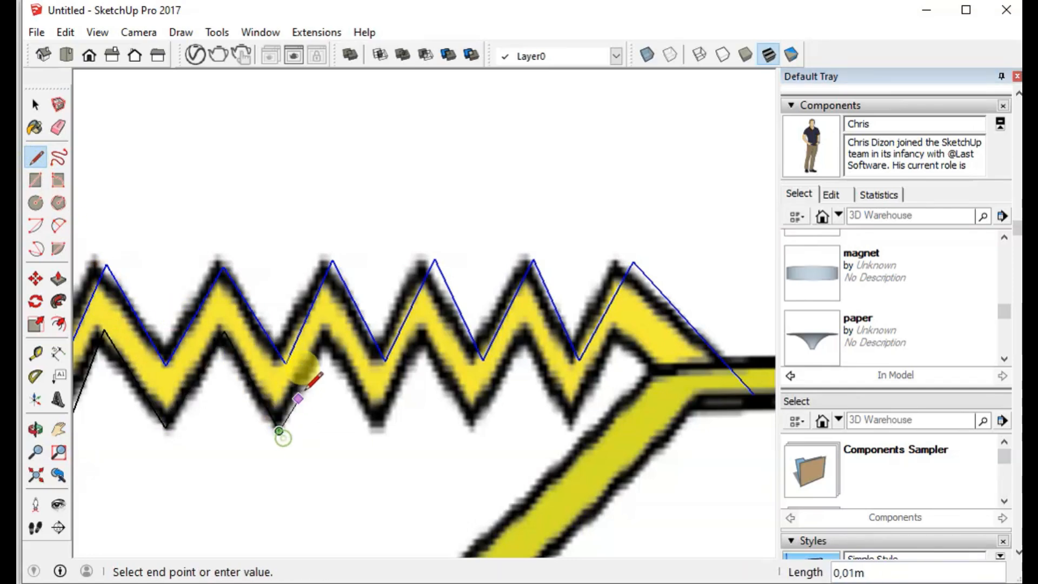
{"action": "left_click", "coordinate": [328, 331]}
{"action": "left_click", "coordinate": [372, 434]}
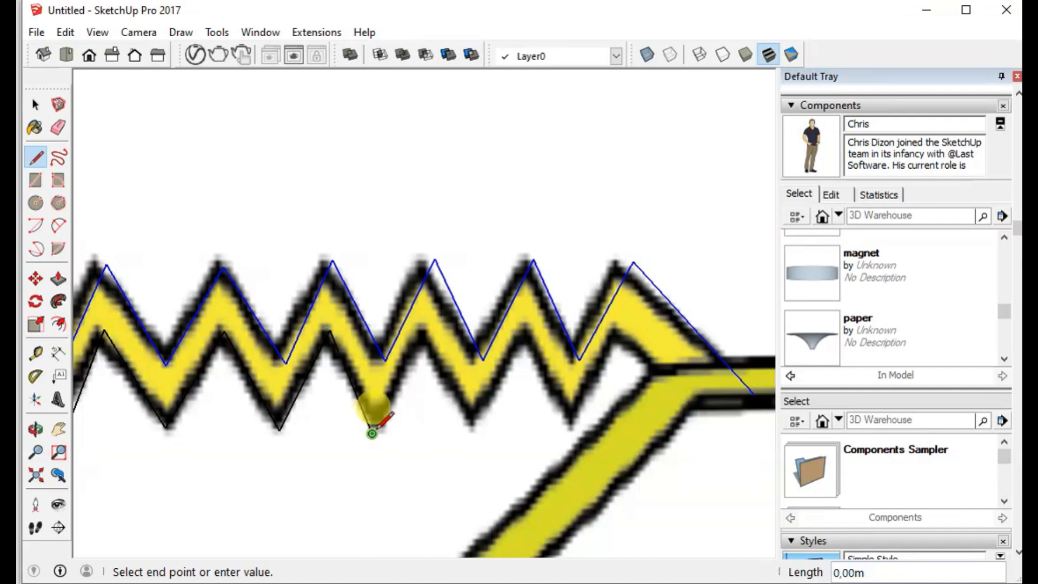
Redraw the lower zigzag edge's rise from the eighth valley and continue it down to the ninth valley with line segments of about 0.03 m
{"action": "left_click", "coordinate": [431, 338]}
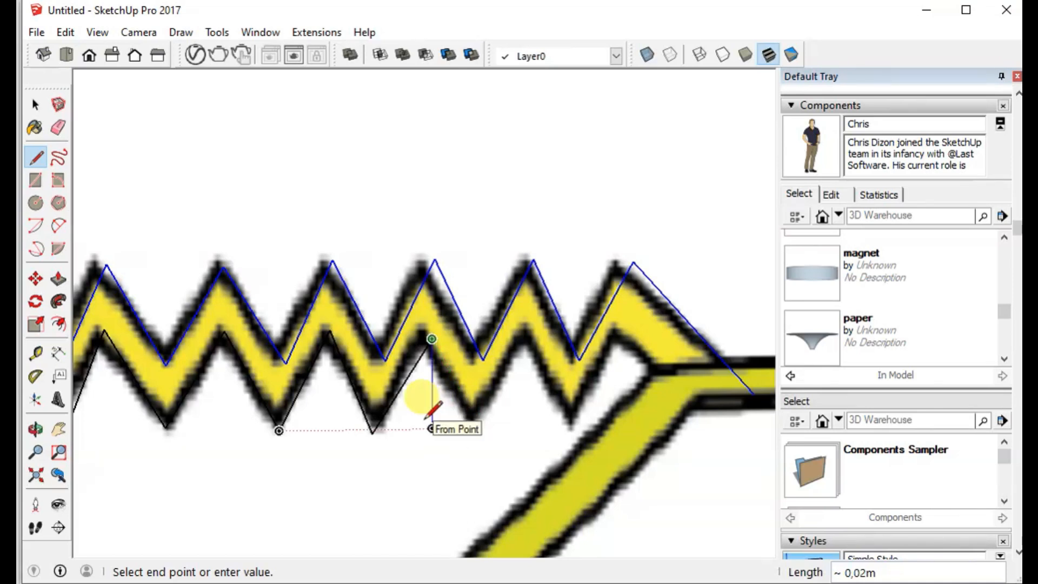
{"action": "key", "text": "ctrl+z"}
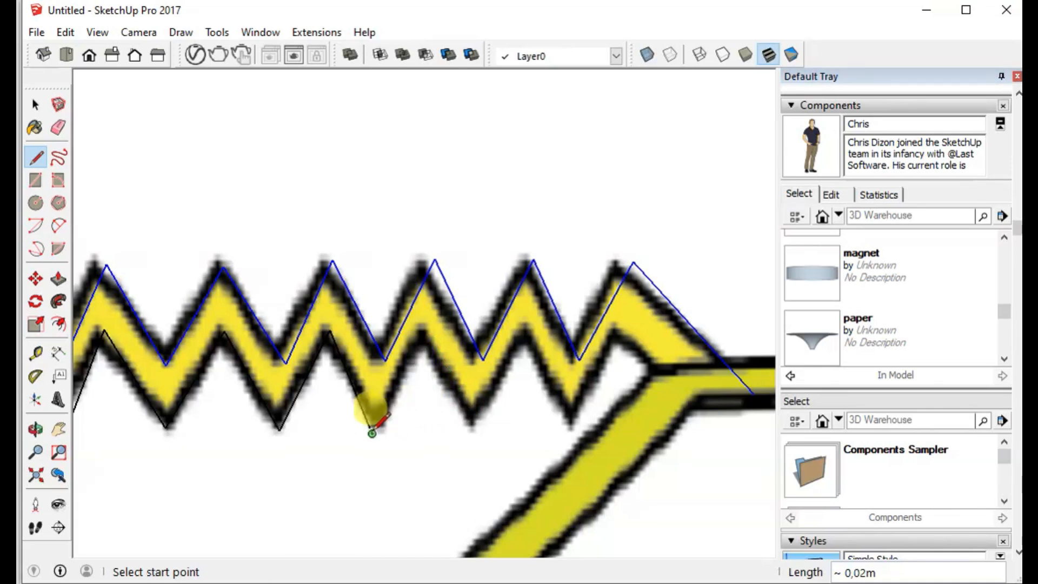
{"action": "left_click", "coordinate": [371, 433]}
{"action": "left_click", "coordinate": [420, 331]}
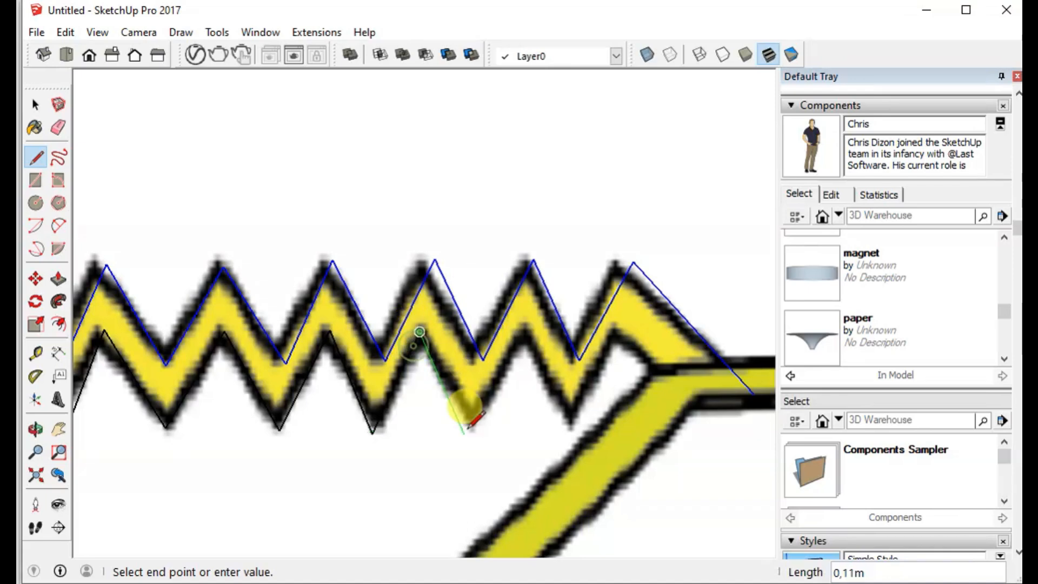
{"action": "left_click", "coordinate": [471, 401]}
{"action": "left_click", "coordinate": [483, 422]}
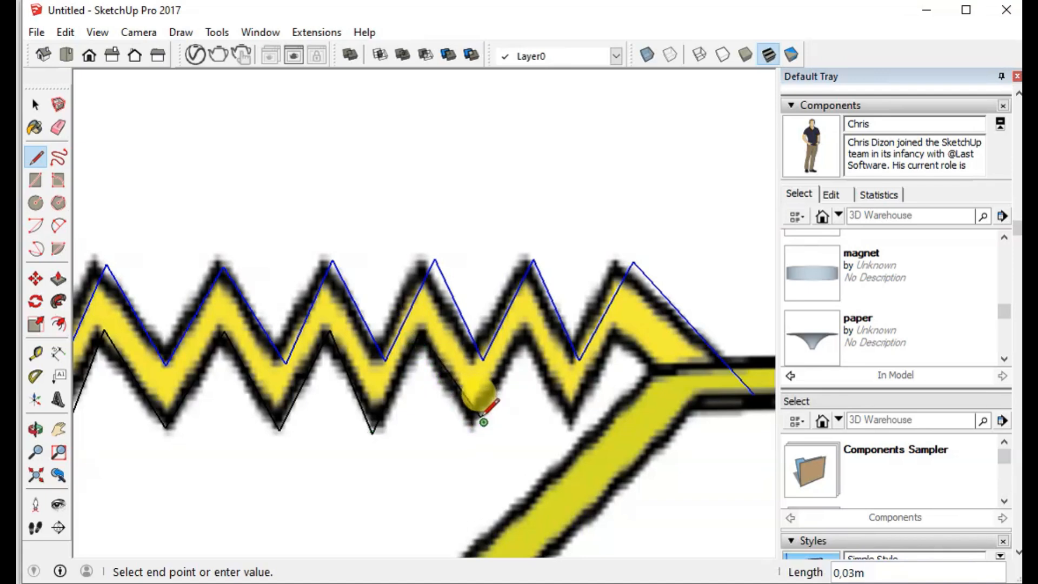
Trace the rest of the zigzag's lower edge past its last valley and peak, and close the outline at the end of the upper edge
{"action": "left_click", "coordinate": [517, 355]}
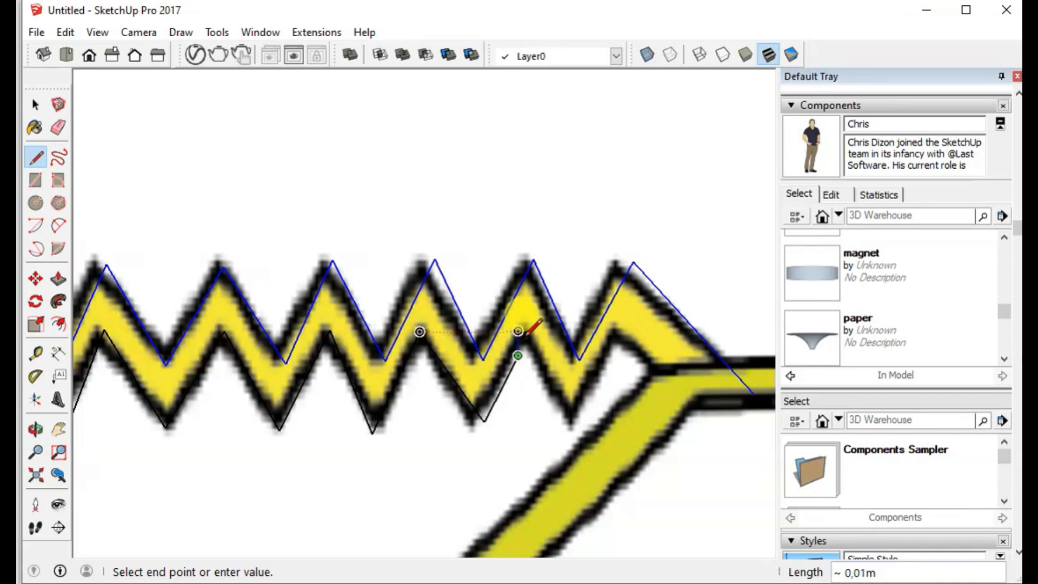
{"action": "left_click", "coordinate": [530, 331]}
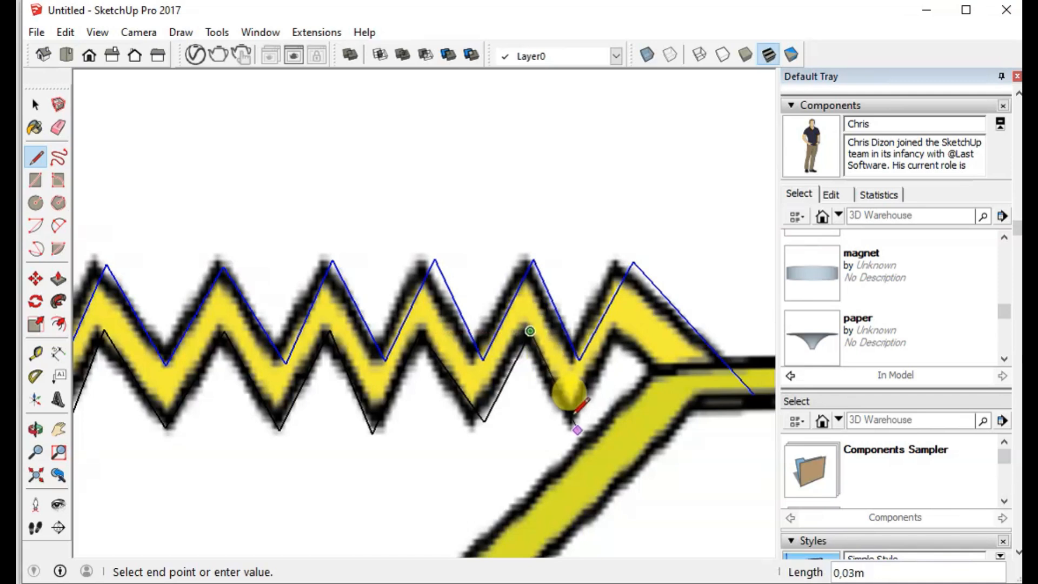
{"action": "left_click", "coordinate": [577, 430]}
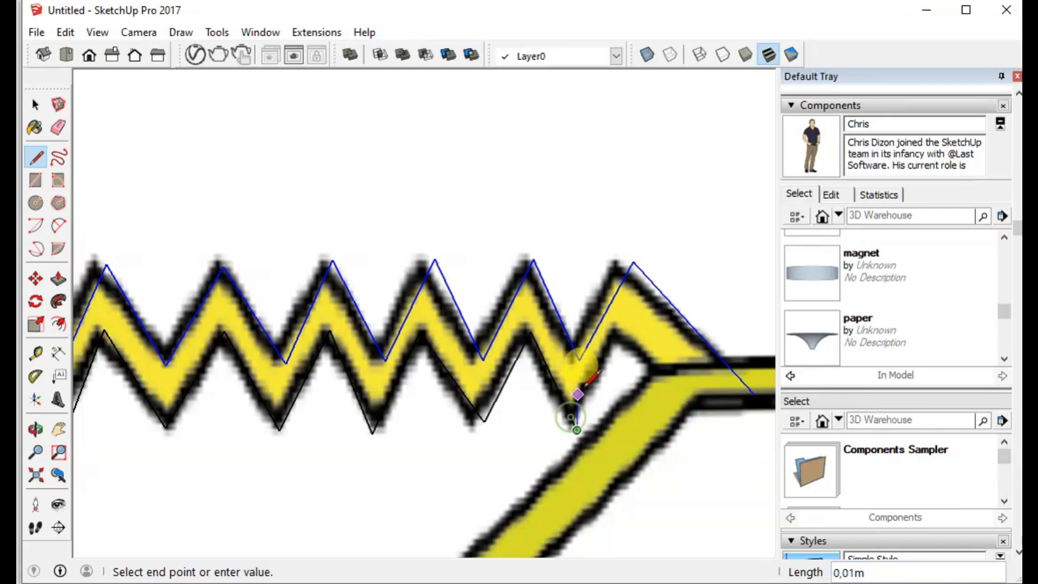
{"action": "left_click", "coordinate": [620, 329]}
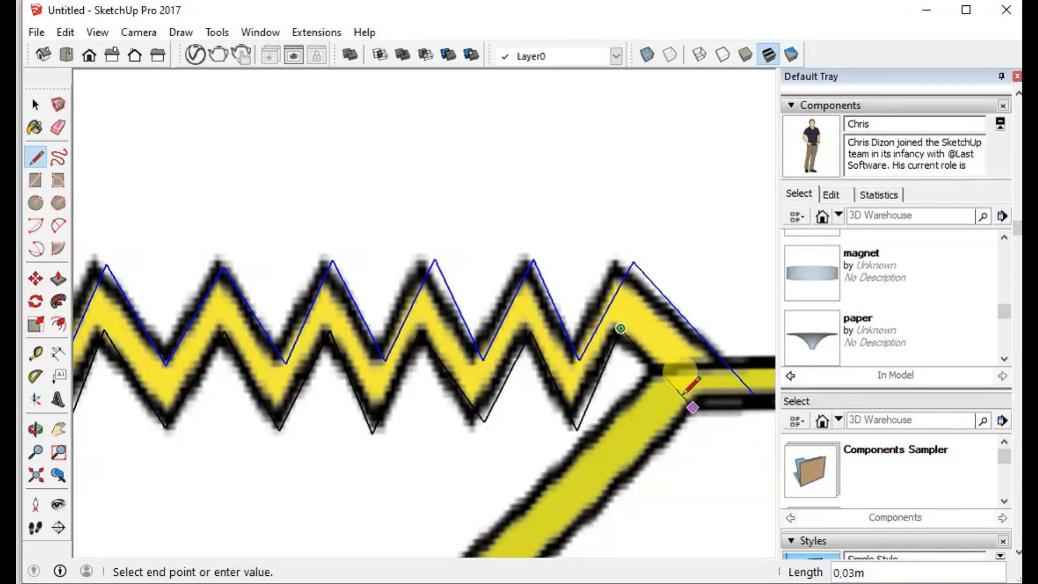
{"action": "left_click", "coordinate": [670, 380]}
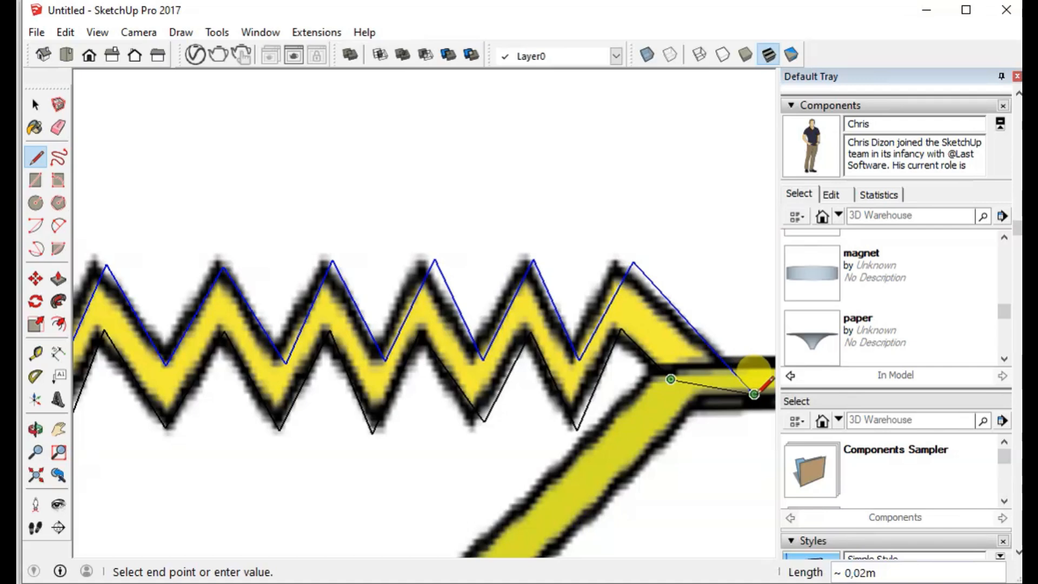
{"action": "left_click", "coordinate": [754, 394]}
Revolve the closed zigzag profile around the large gray circle below it with Follow Me
{"action": "scroll", "coordinate": [220, 387], "scroll_direction": "down", "scroll_amount": 5}
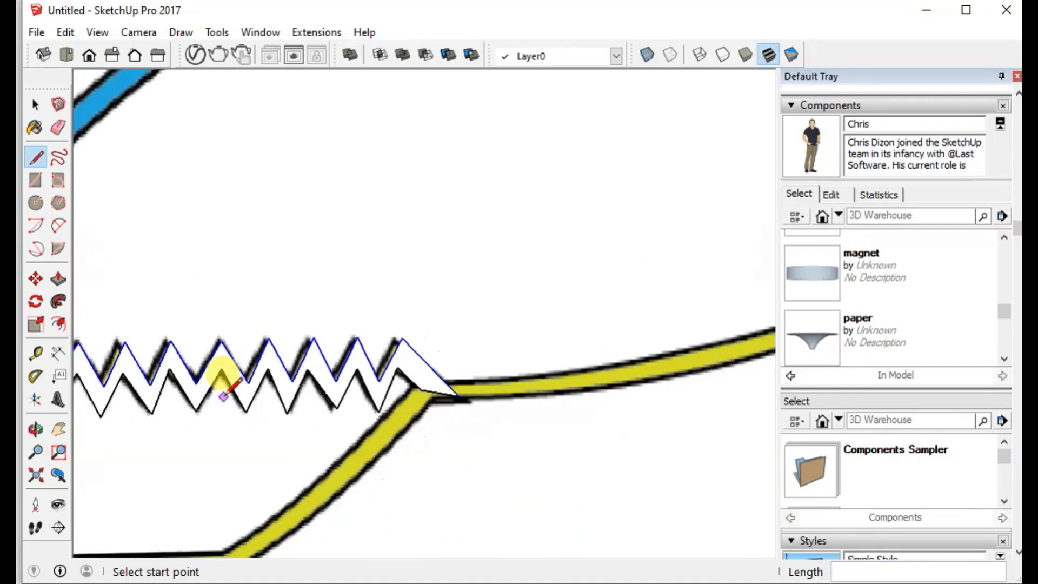
{"action": "scroll", "coordinate": [224, 395], "scroll_direction": "down", "scroll_amount": 11}
{"action": "scroll", "coordinate": [231, 392], "scroll_direction": "up", "scroll_amount": 2}
{"action": "scroll", "coordinate": [232, 391], "scroll_direction": "down", "scroll_amount": 1}
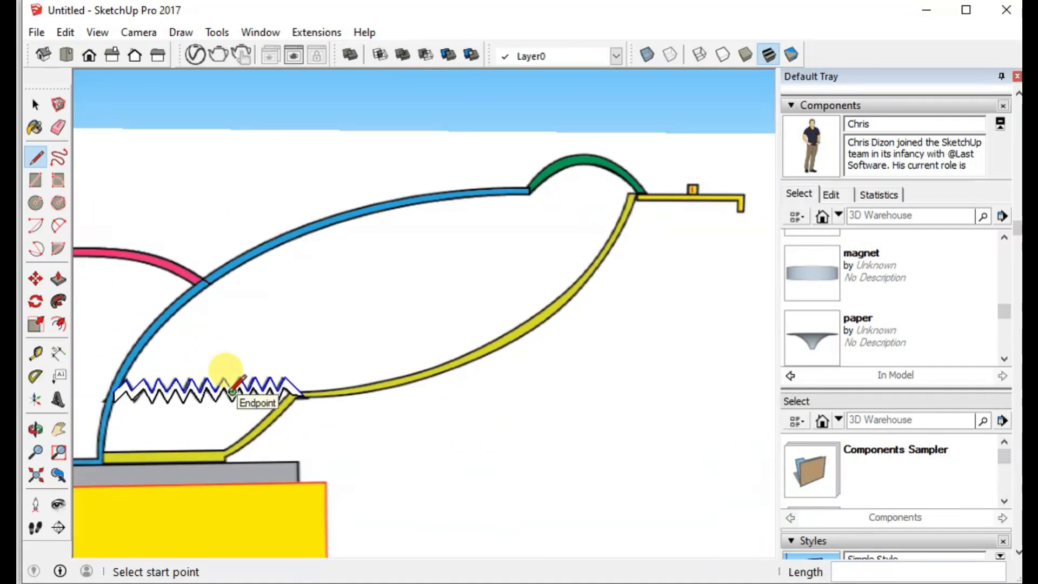
{"action": "mouse_move", "coordinate": [254, 373]}
{"action": "middle_mouse_down"}
{"action": "mouse_move", "coordinate": [78, 482]}
{"action": "mouse_move", "coordinate": [378, 260]}
{"action": "mouse_move", "coordinate": [394, 176]}
{"action": "mouse_move", "coordinate": [263, 429]}
{"action": "mouse_move", "coordinate": [220, 417]}
{"action": "middle_mouse_up"}
{"action": "scroll", "coordinate": [216, 416], "scroll_direction": "down", "scroll_amount": 4}
{"action": "scroll", "coordinate": [194, 411], "scroll_direction": "up", "scroll_amount": 2}
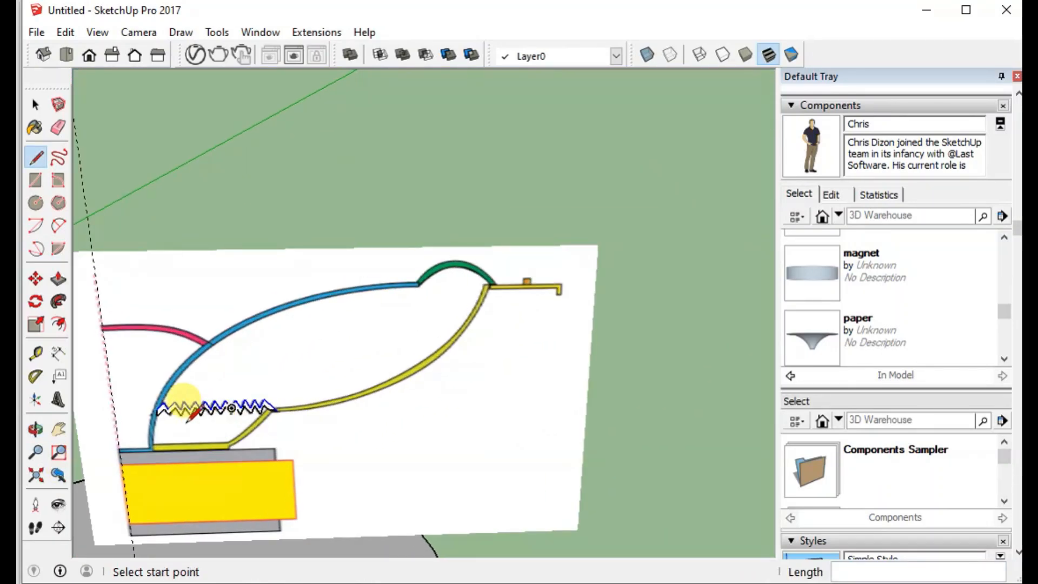
{"action": "mouse_move", "coordinate": [144, 352]}
{"action": "middle_mouse_down"}
{"action": "mouse_move", "coordinate": [173, 282]}
{"action": "mouse_move", "coordinate": [162, 259]}
{"action": "middle_mouse_up"}
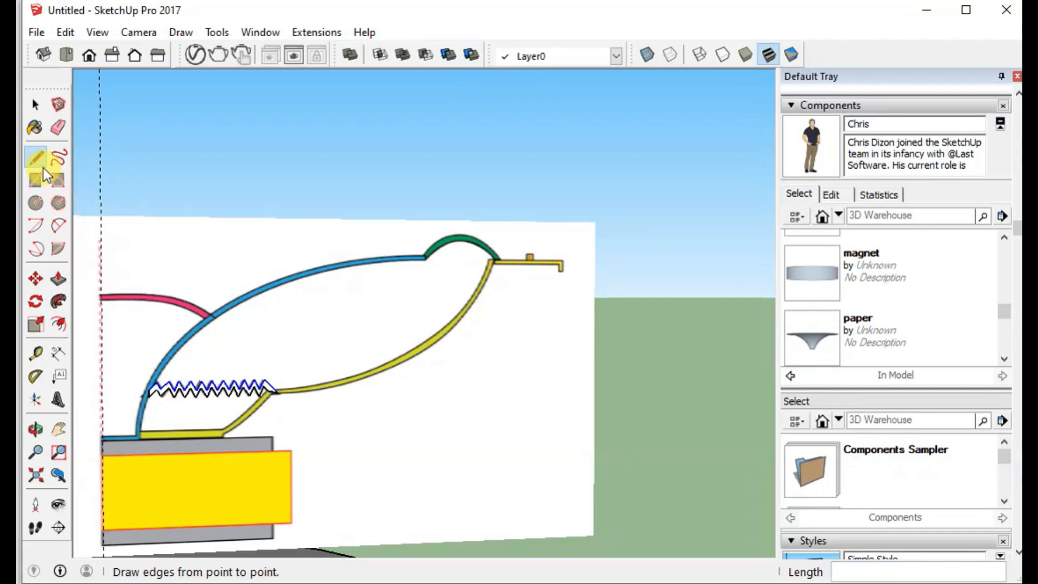
{"action": "left_click", "coordinate": [59, 430]}
{"action": "left_click_drag", "start_coordinate": [167, 388], "coordinate": [296, 199]}
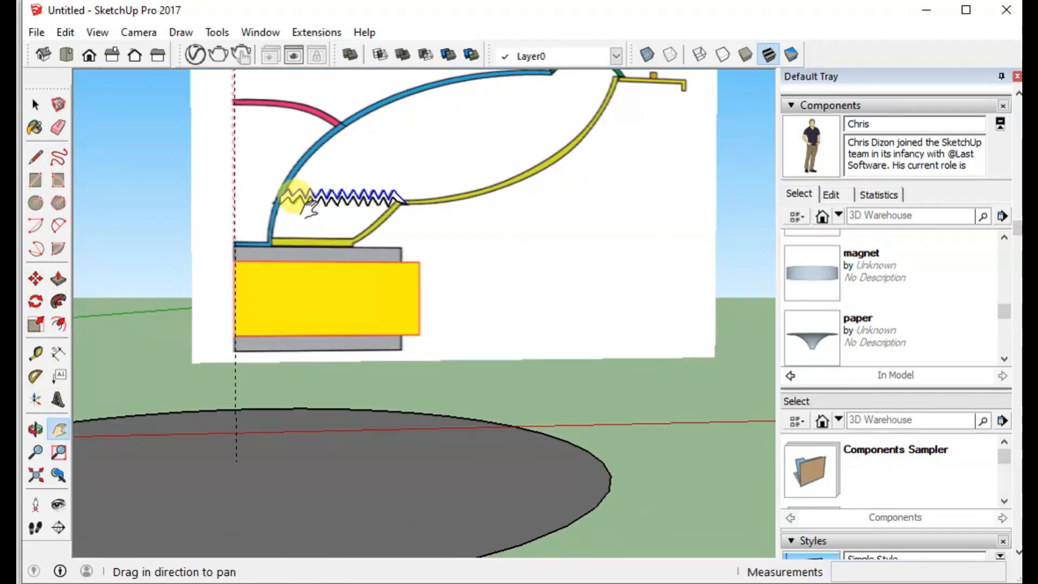
{"action": "left_click", "coordinate": [36, 105]}
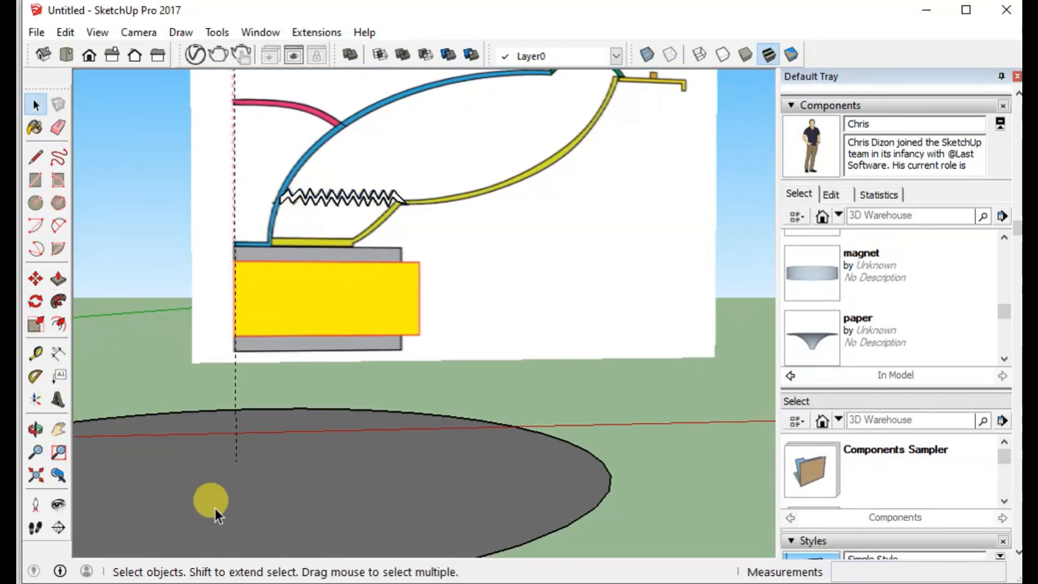
{"action": "double_click", "coordinate": [215, 508]}
{"action": "left_click", "coordinate": [59, 302]}
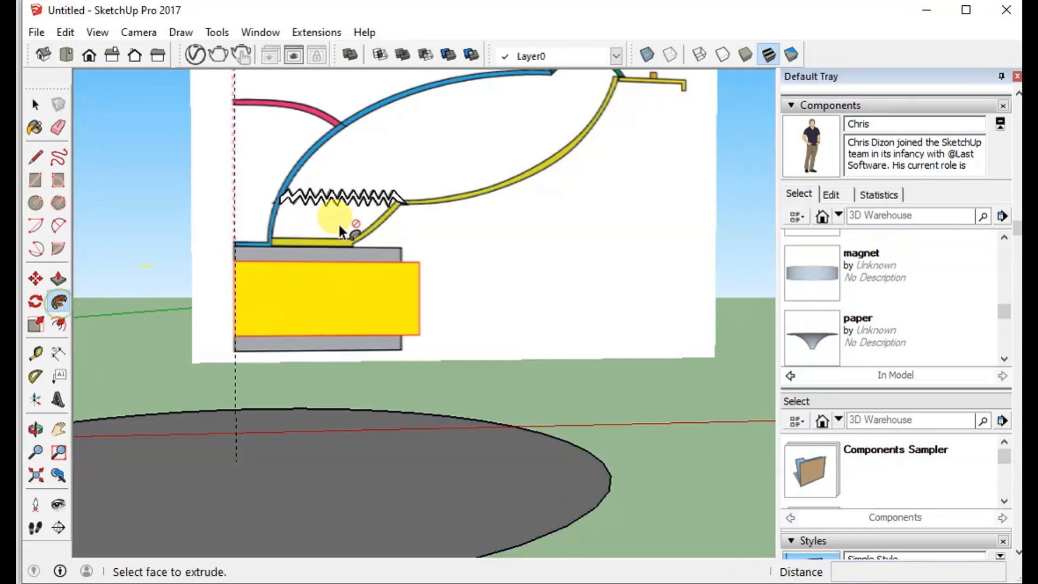
{"action": "left_click_drag", "start_coordinate": [323, 203], "coordinate": [148, 168]}
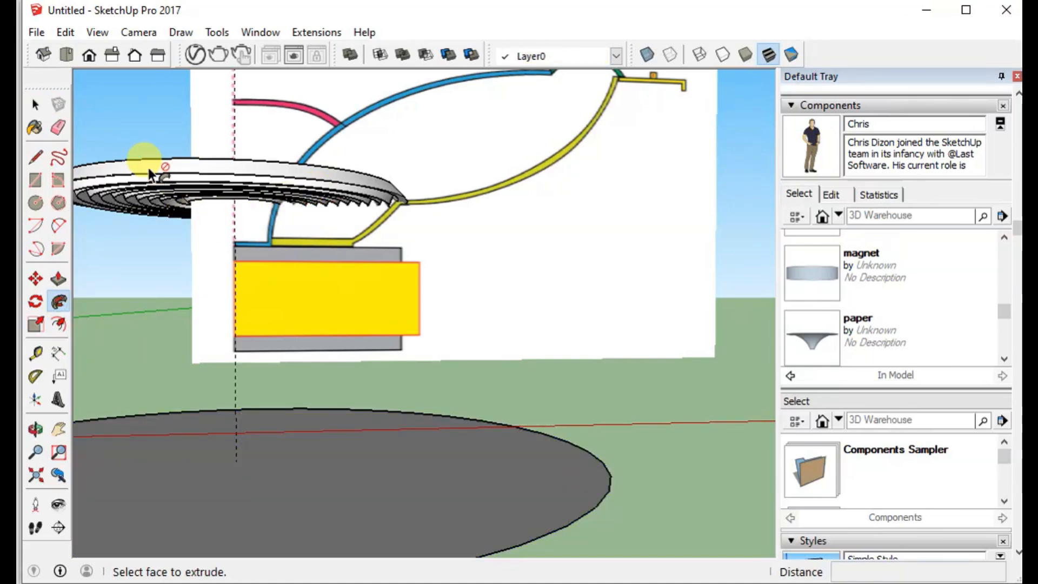
Turn the whole revolved zigzag ring into a component named spider
{"action": "middle_click_drag", "start_coordinate": [148, 167], "coordinate": [234, 226]}
{"action": "key", "text": "p"}
{"action": "scroll", "coordinate": [245, 236], "scroll_direction": "down", "scroll_amount": 5}
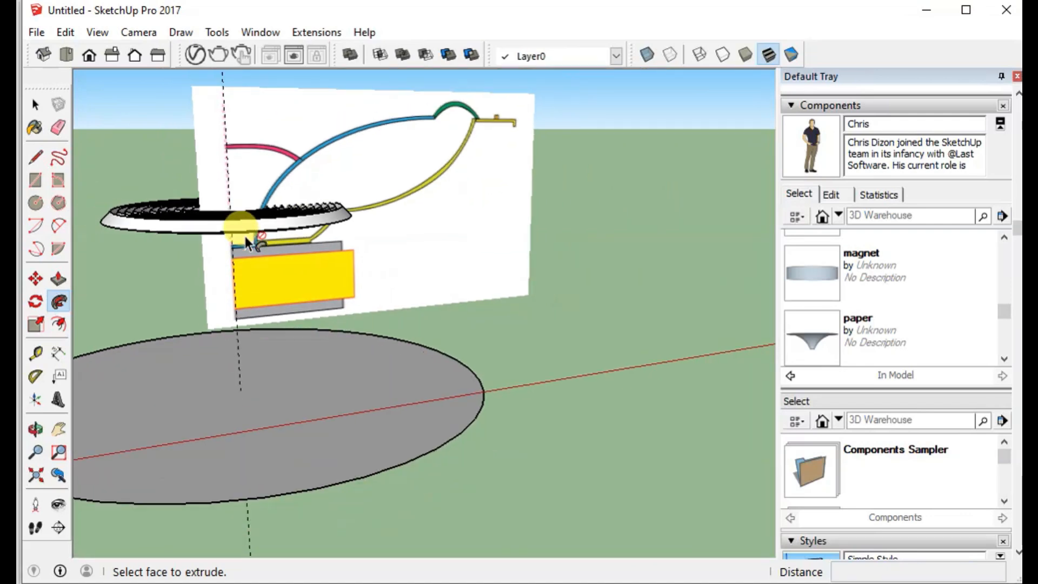
{"action": "key", "text": "space"}
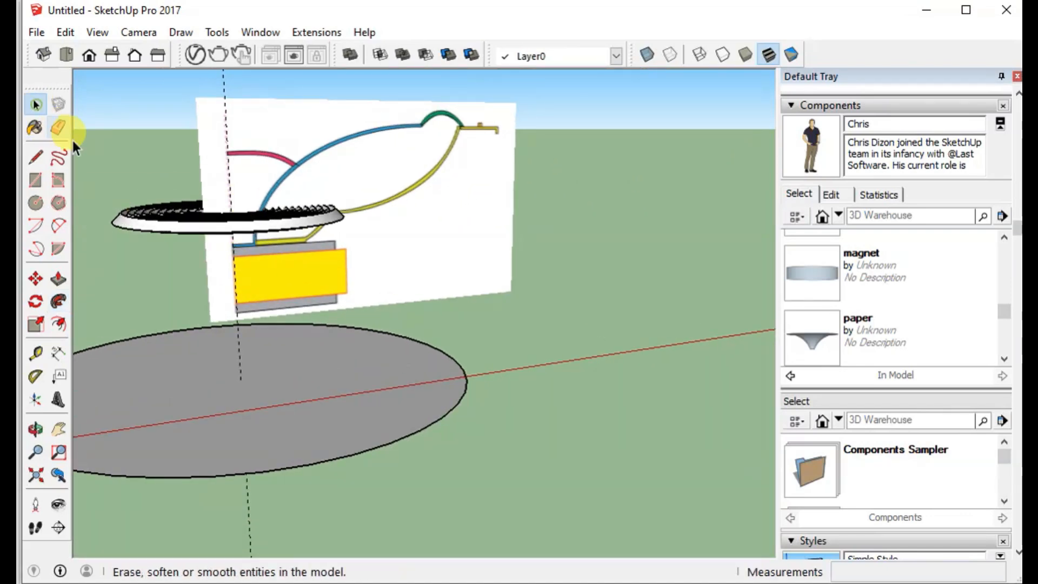
{"action": "left_click_drag", "start_coordinate": [94, 174], "coordinate": [359, 251]}
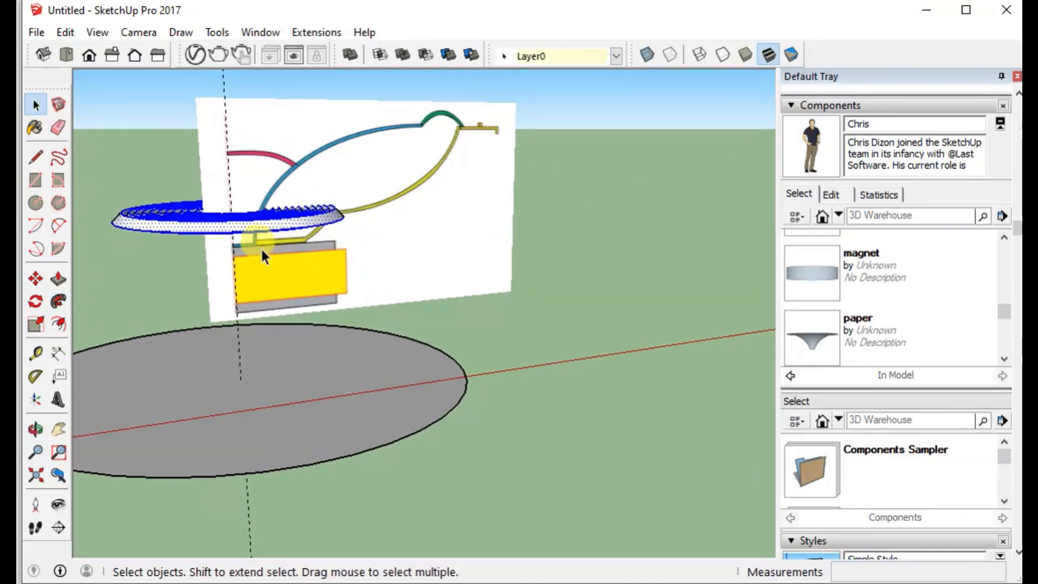
{"action": "right_click", "coordinate": [243, 226]}
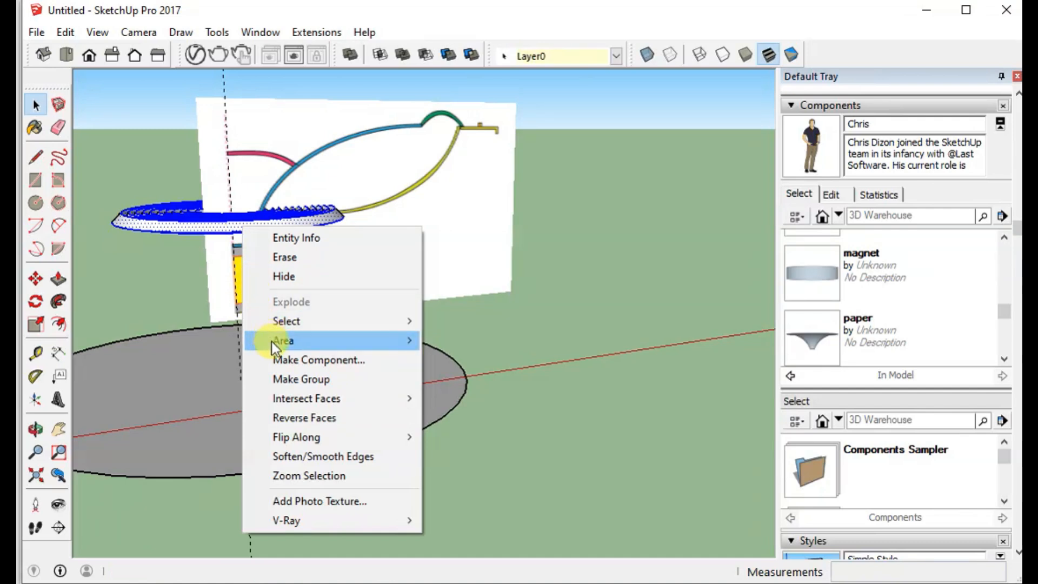
{"action": "left_click", "coordinate": [278, 361]}
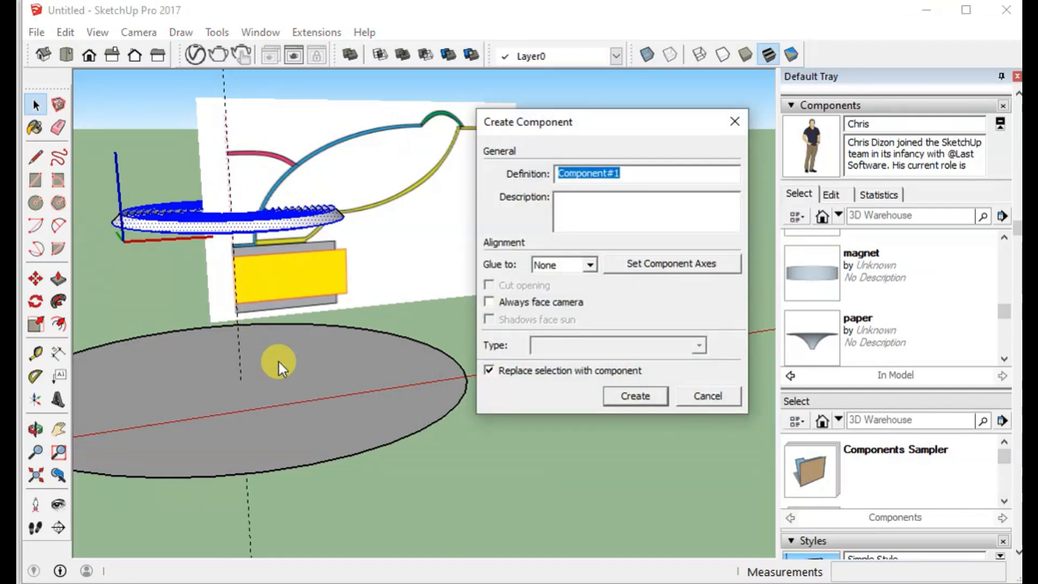
{"action": "type", "text": "spider"}
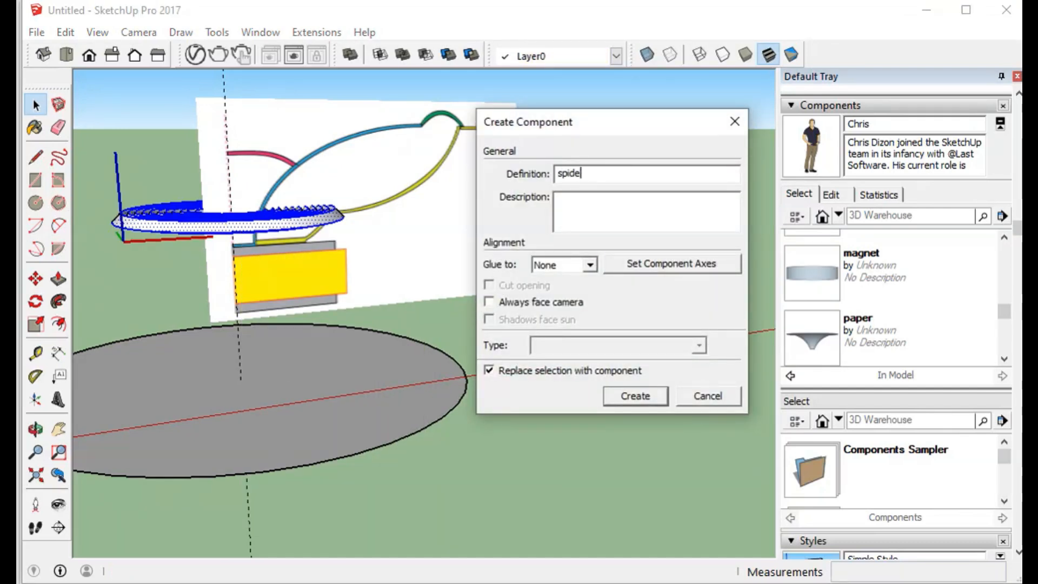
{"action": "left_click", "coordinate": [607, 395]}
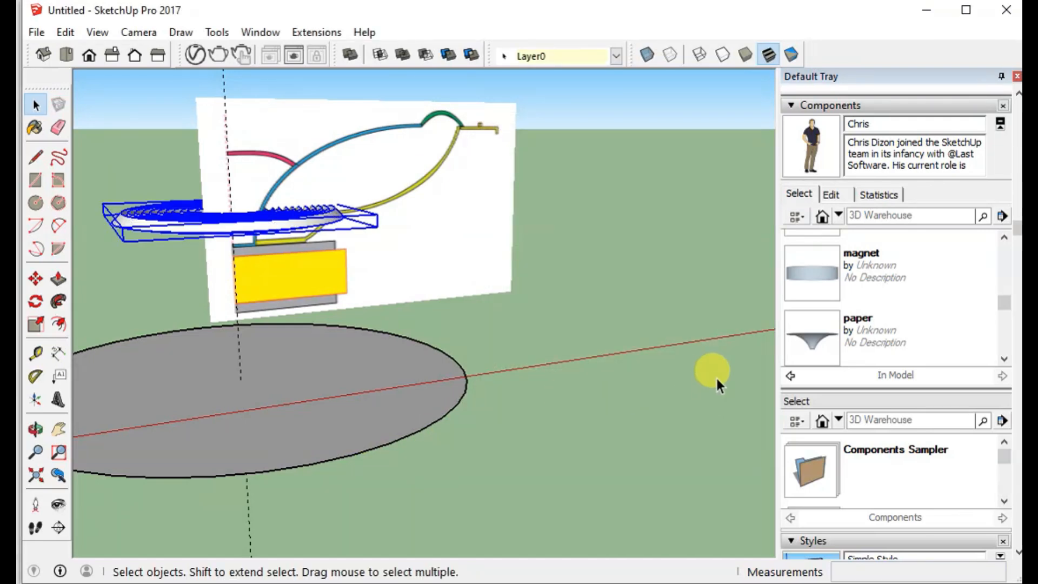
Remove the spider component from view so the reference image is unobstructed
{"action": "left_click_drag", "start_coordinate": [1005, 301], "coordinate": [1011, 338]}
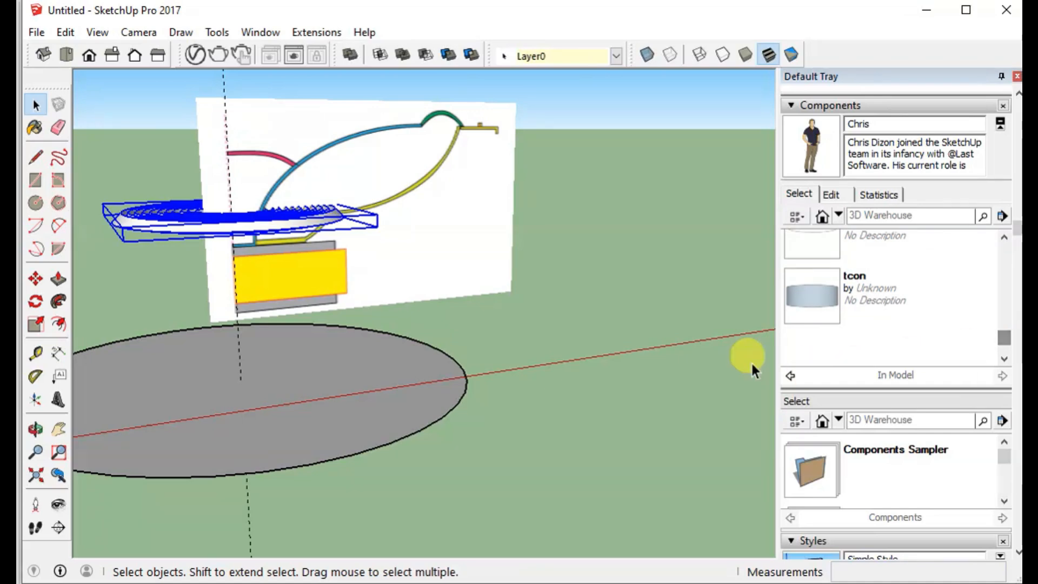
{"action": "left_click", "coordinate": [526, 343]}
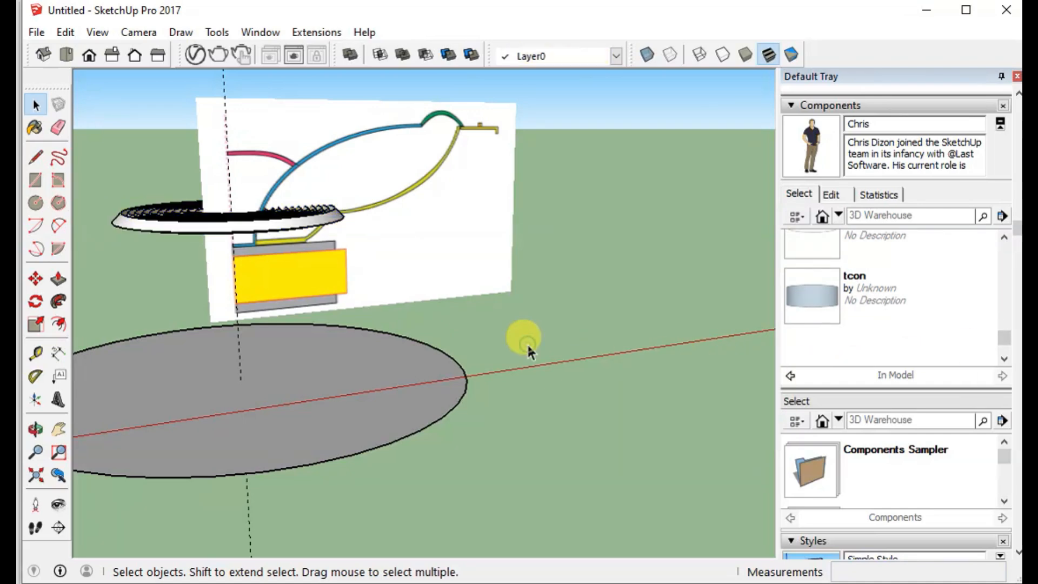
{"action": "right_click", "coordinate": [167, 227]}
{"action": "left_click", "coordinate": [194, 221]}
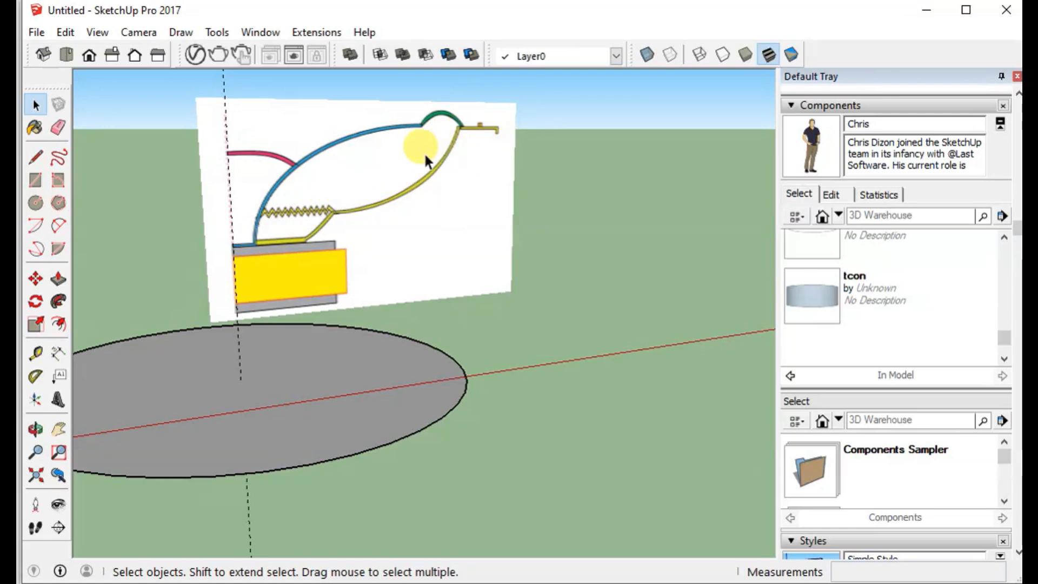
In the front view, draw a rectangle about 0.22 m by 0.03 m over the flat yellow base strip above the gray plate
{"action": "left_click", "coordinate": [84, 56]}
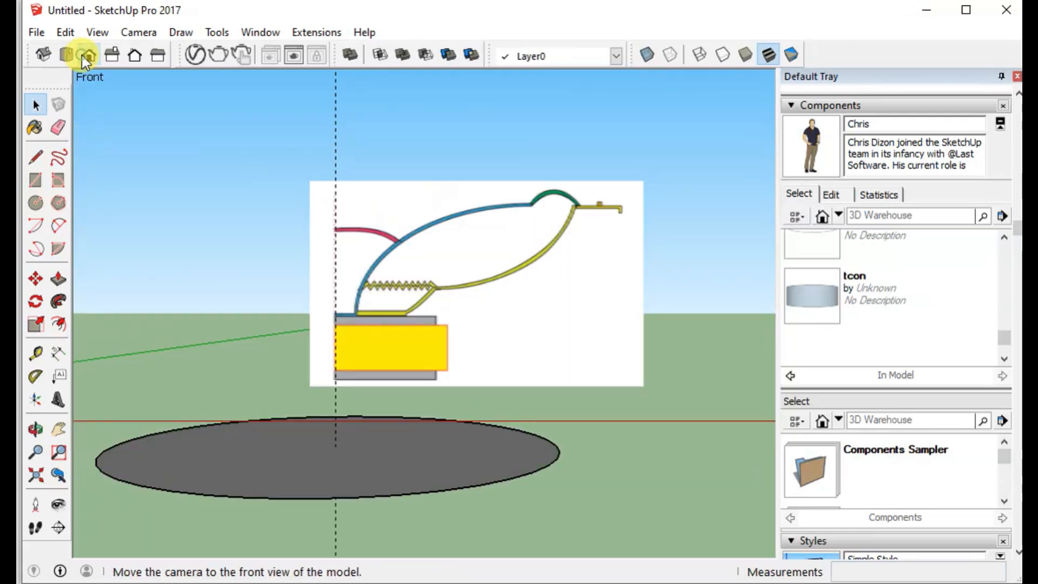
{"action": "scroll", "coordinate": [473, 287], "scroll_direction": "up", "scroll_amount": 5}
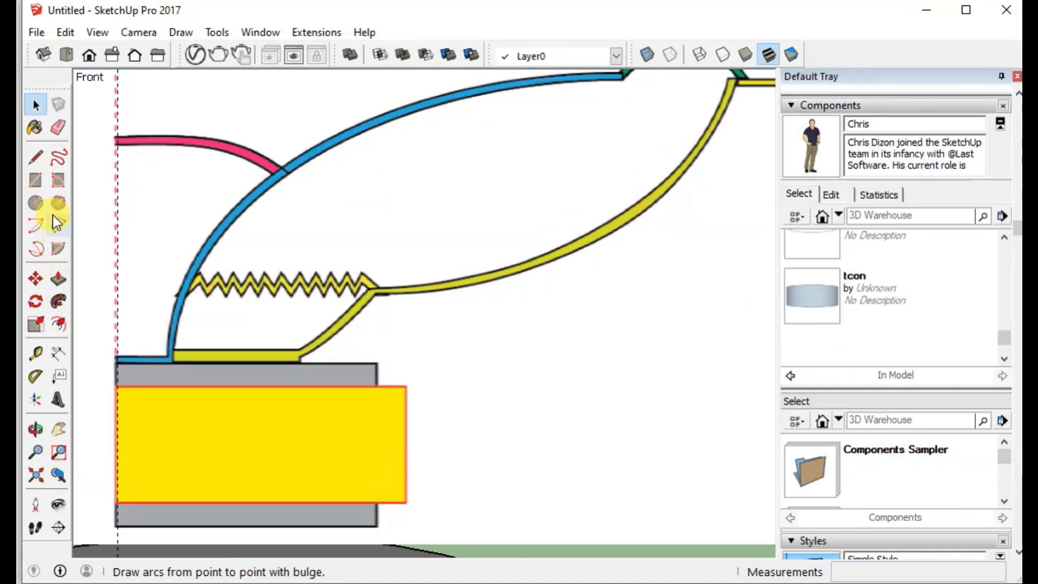
{"action": "left_click", "coordinate": [36, 181]}
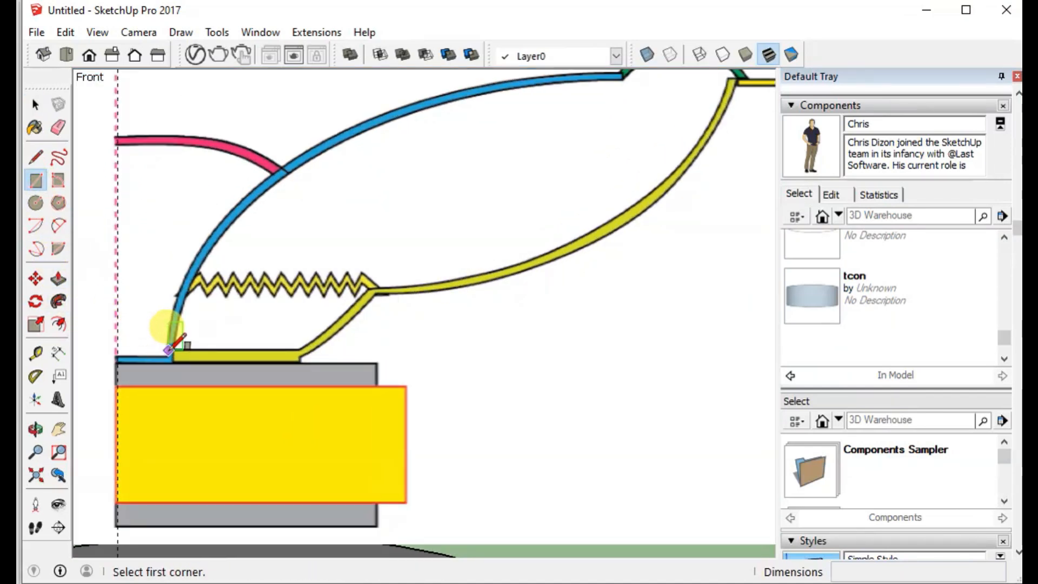
{"action": "left_click", "coordinate": [171, 349]}
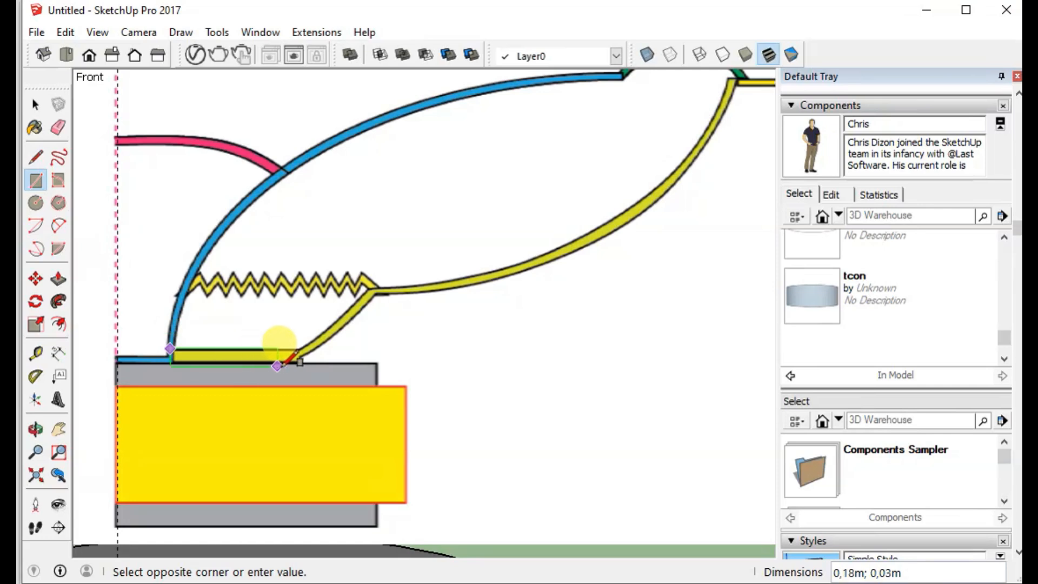
{"action": "left_click", "coordinate": [301, 366]}
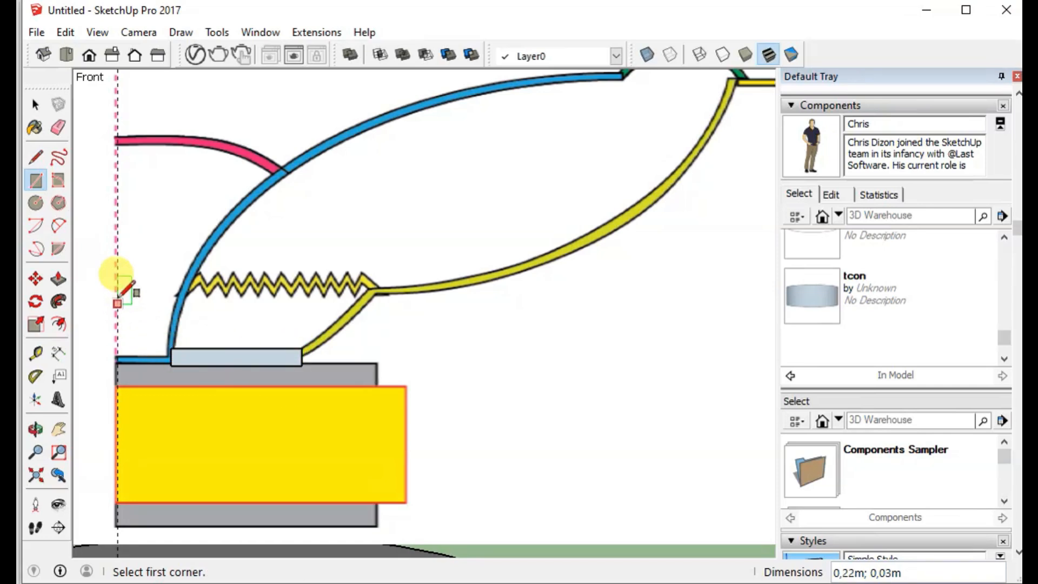
Trace the upper edge of the yellow basket with two connected arcs from the base strip's corner through the spider's outer end to the rim, bulging about 0.01 m and 0.10 m
{"action": "left_click", "coordinate": [56, 224]}
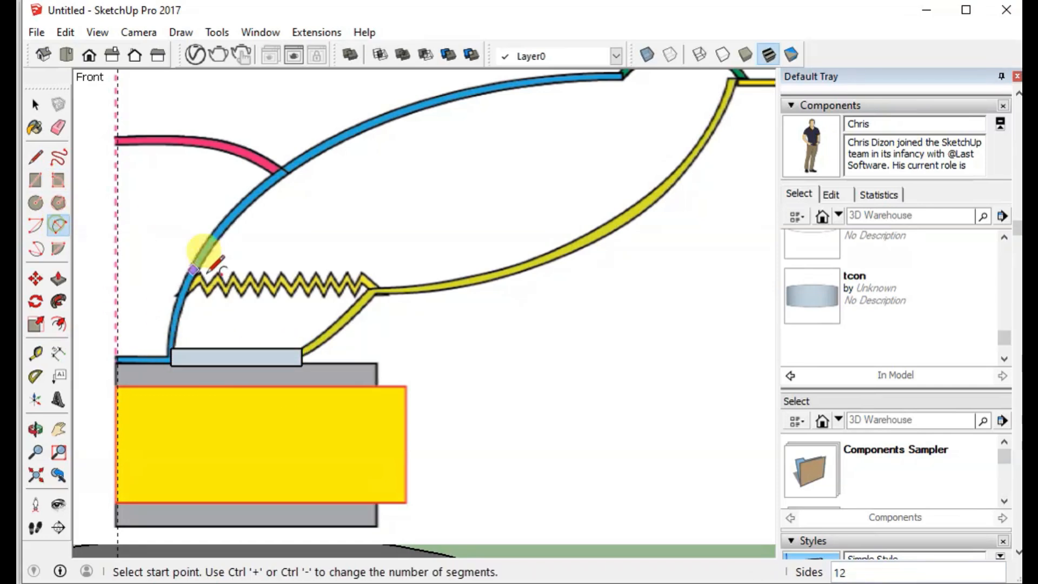
{"action": "left_click", "coordinate": [301, 348]}
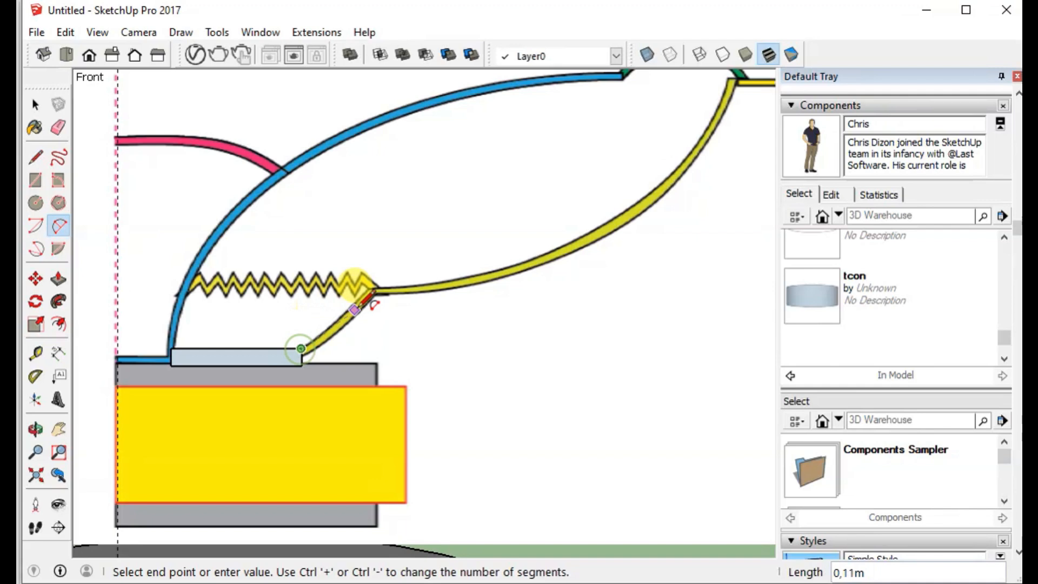
{"action": "left_click", "coordinate": [369, 289]}
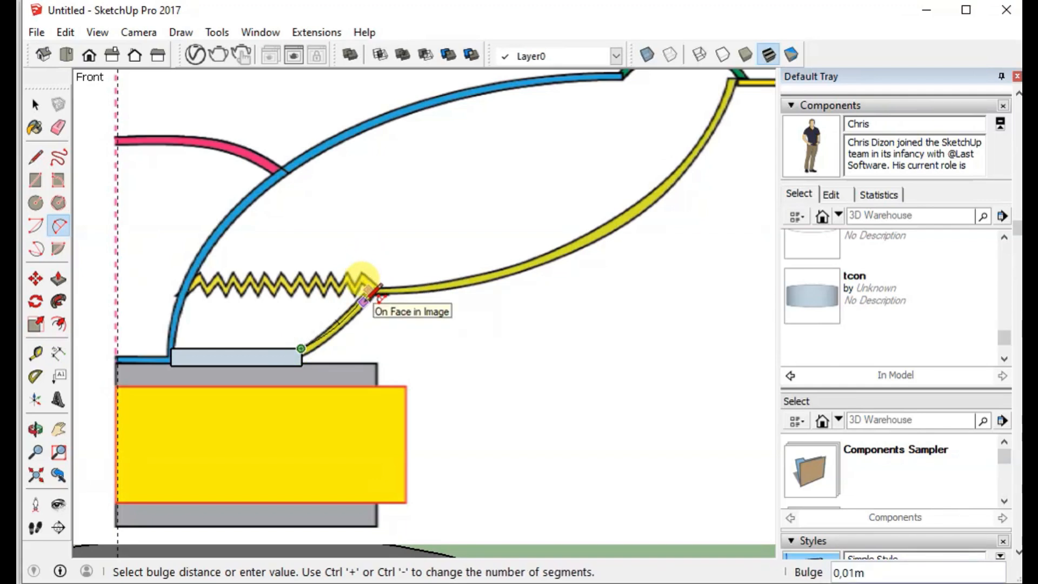
{"action": "left_click", "coordinate": [370, 293]}
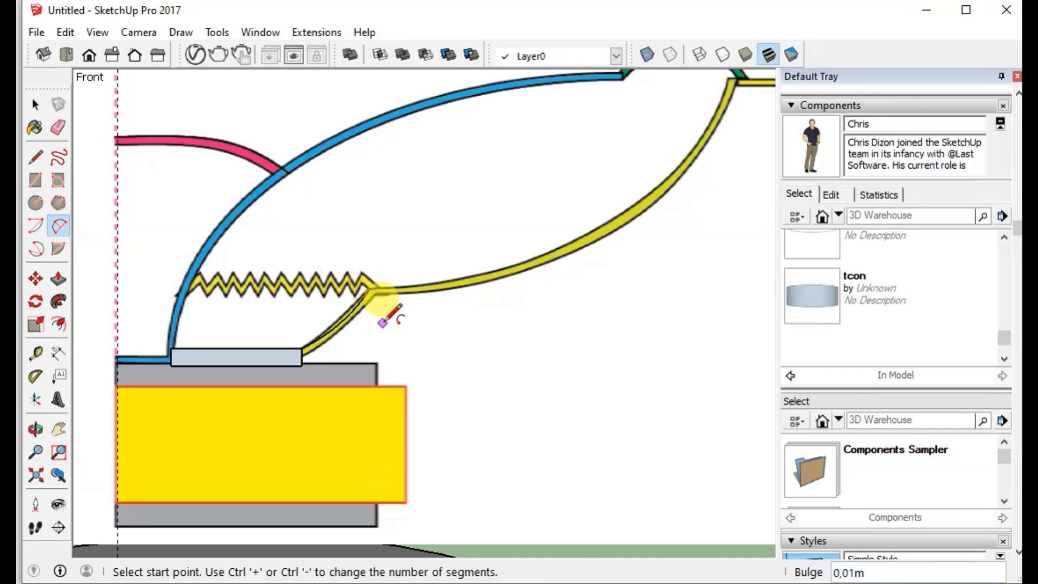
{"action": "left_click", "coordinate": [369, 290]}
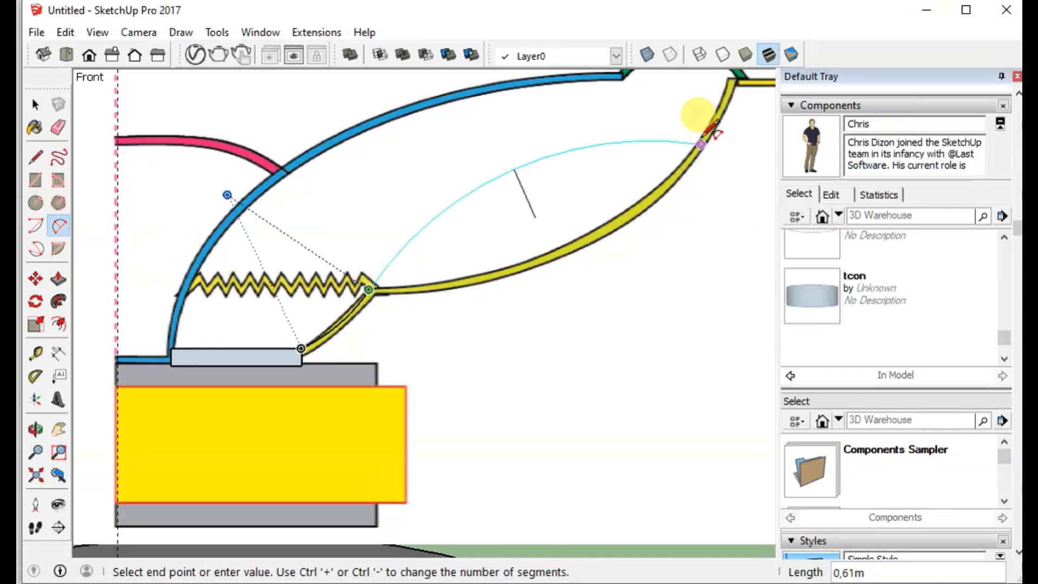
{"action": "left_click", "coordinate": [728, 80]}
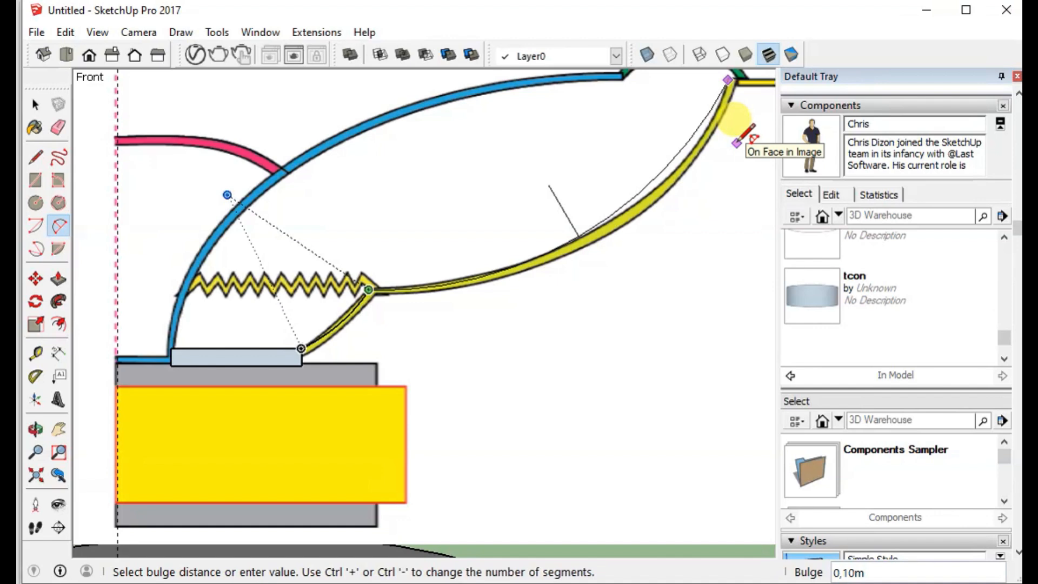
{"action": "left_click", "coordinate": [740, 138]}
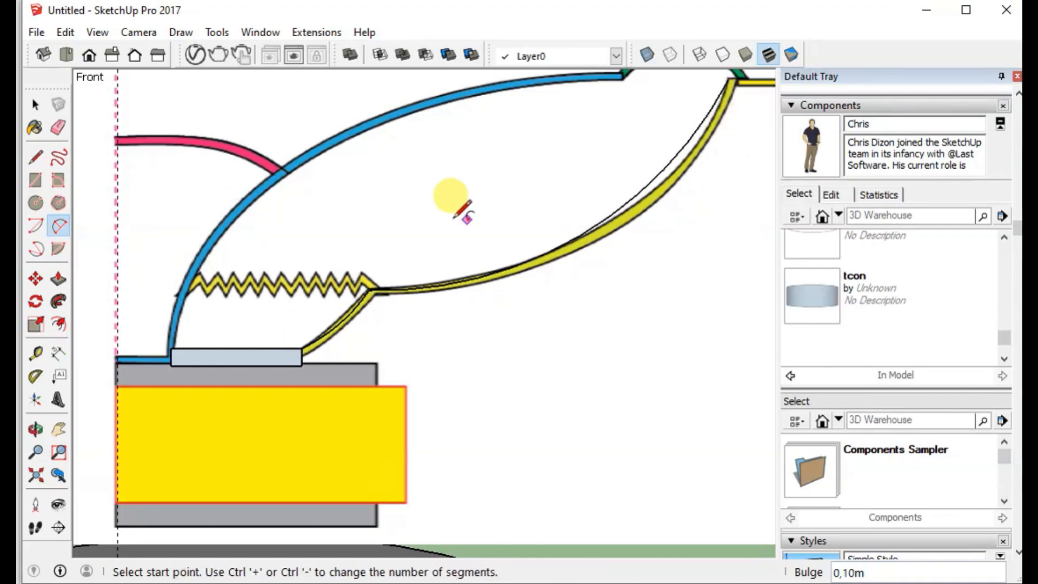
Offset both basket arcs together about 0.02 m downward to form the basket's wall thickness
{"action": "left_click", "coordinate": [36, 105]}
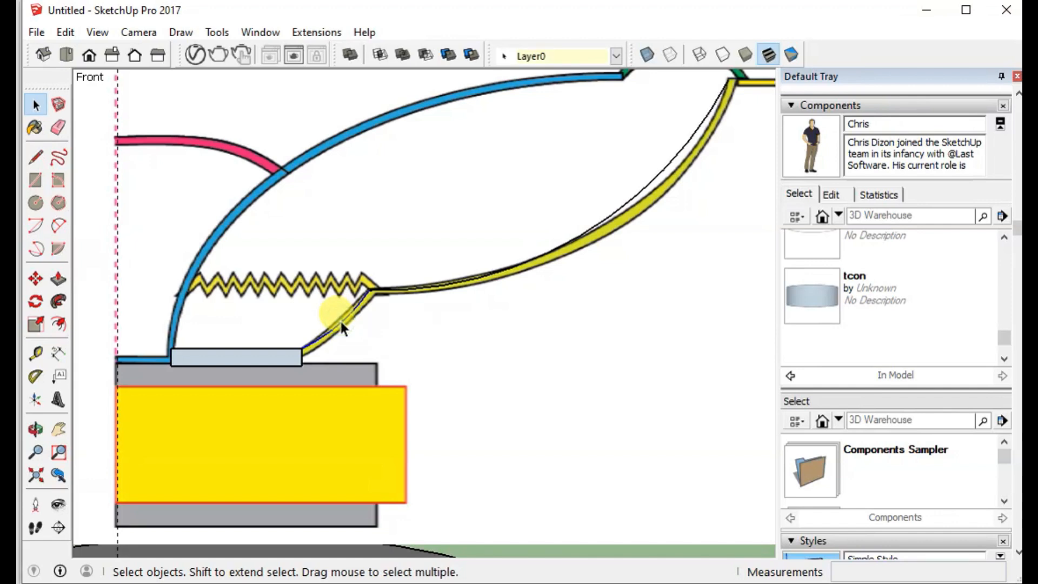
{"action": "left_click", "coordinate": [426, 284]}
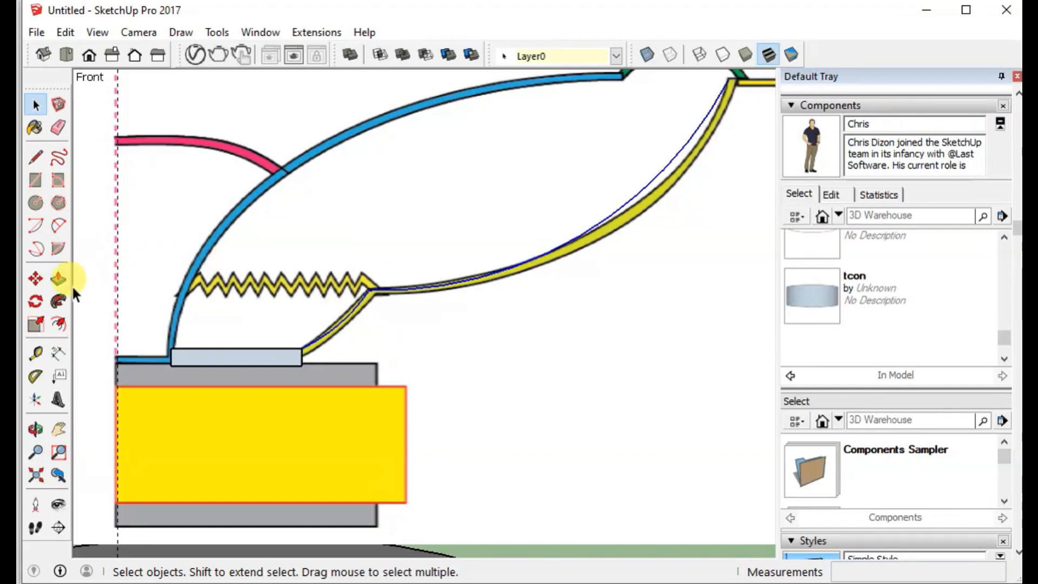
{"action": "left_click", "coordinate": [59, 322]}
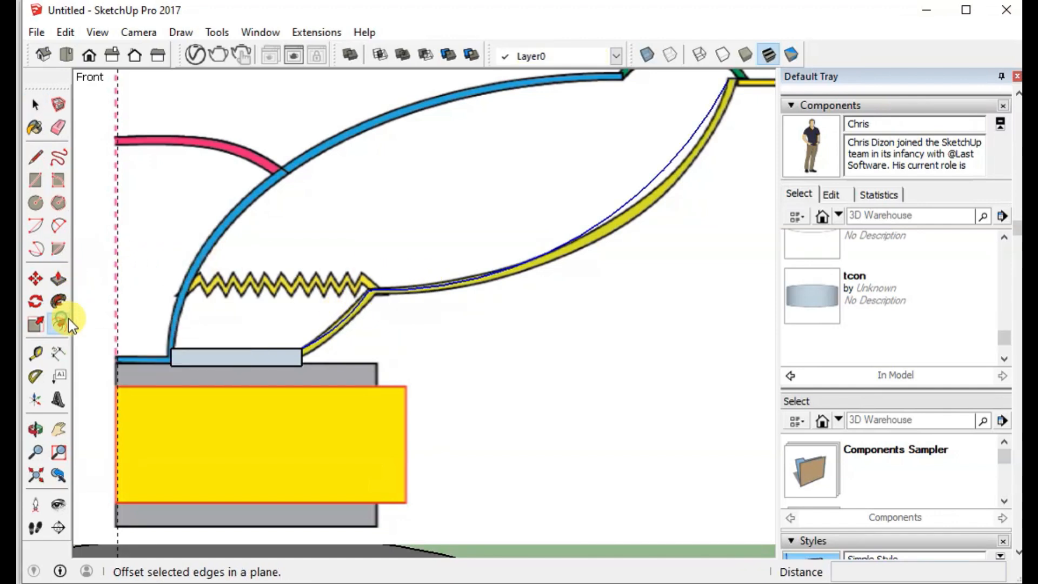
{"action": "left_click", "coordinate": [404, 289]}
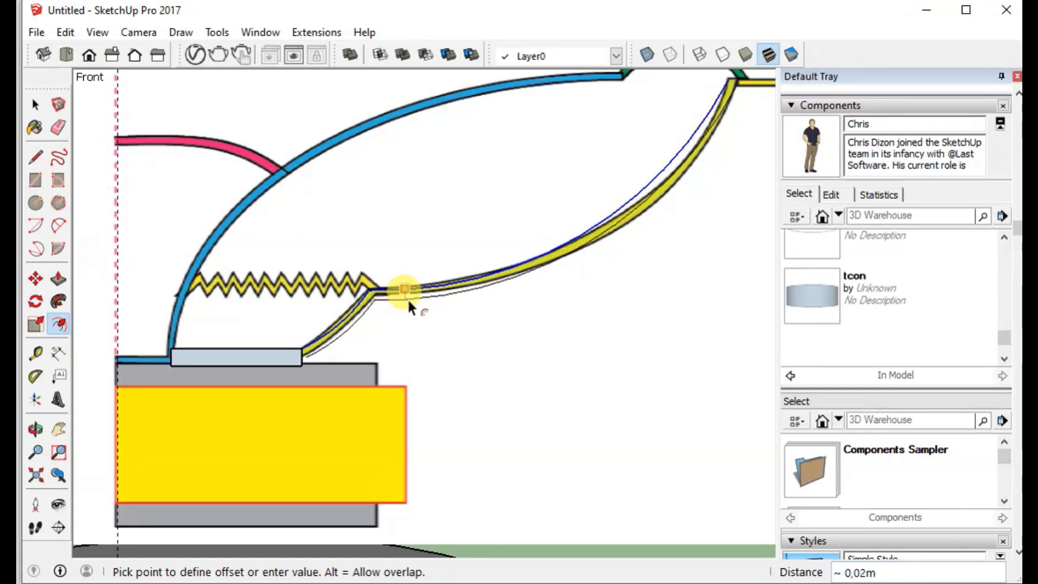
{"action": "left_click", "coordinate": [407, 299]}
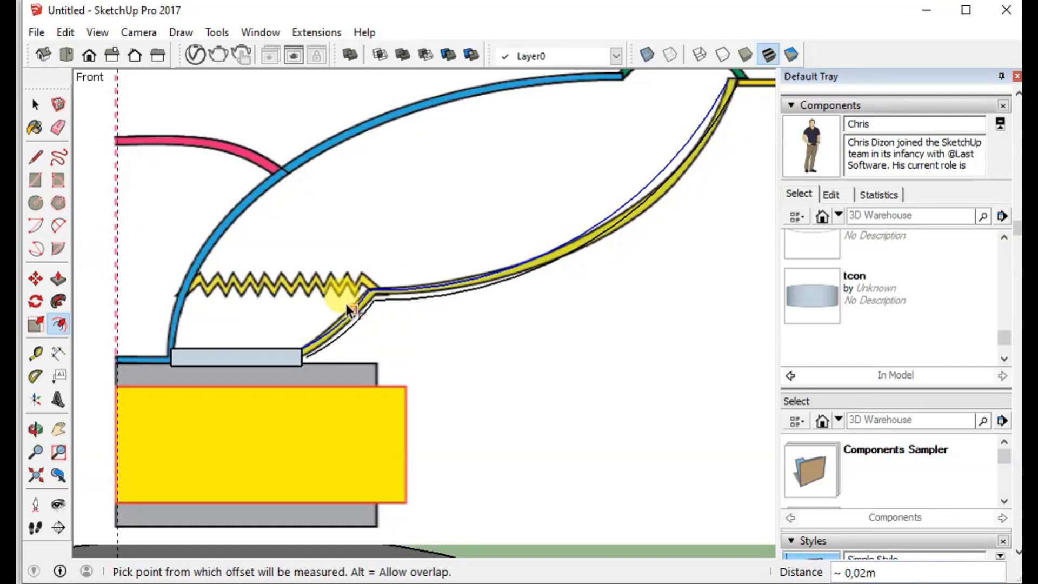
Close the lower end of the basket profile with short lines running into the base strip and out to the offset arc
{"action": "scroll", "coordinate": [307, 326], "scroll_direction": "up", "scroll_amount": 5}
{"action": "scroll", "coordinate": [307, 326], "scroll_direction": "up", "scroll_amount": 2}
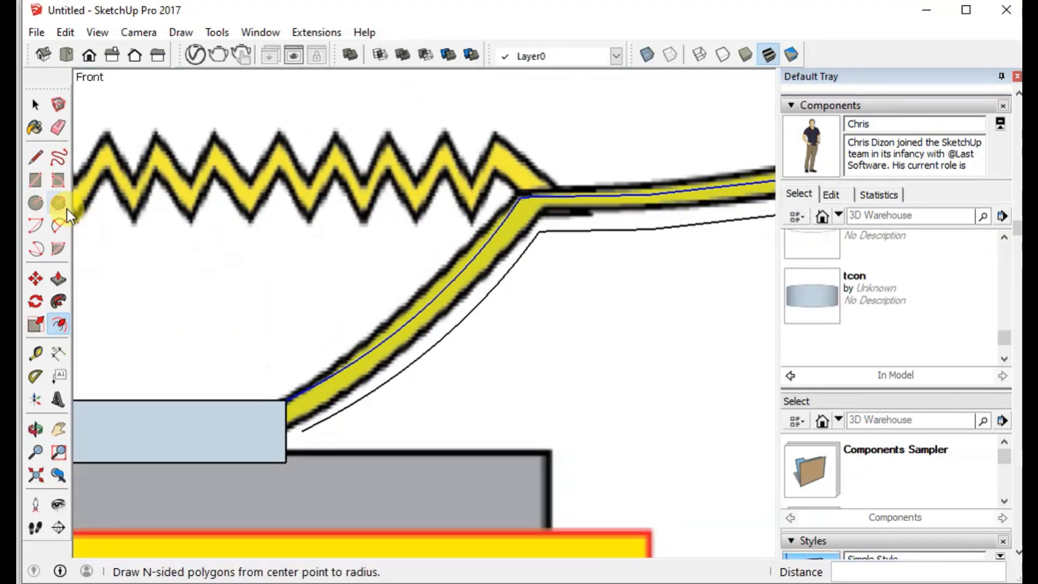
{"action": "left_click", "coordinate": [35, 158]}
{"action": "left_click", "coordinate": [284, 400]}
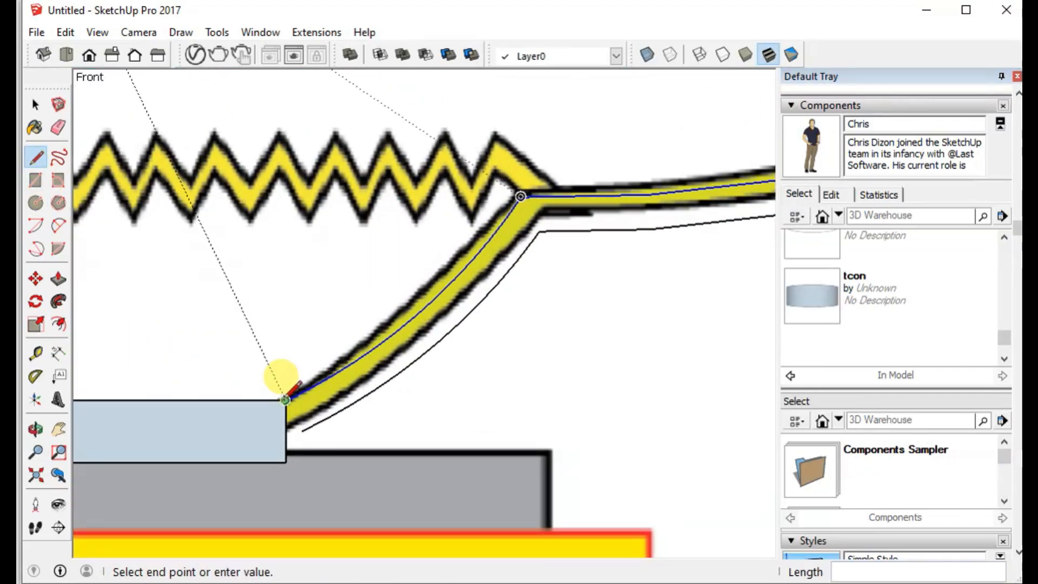
{"action": "left_click", "coordinate": [249, 418]}
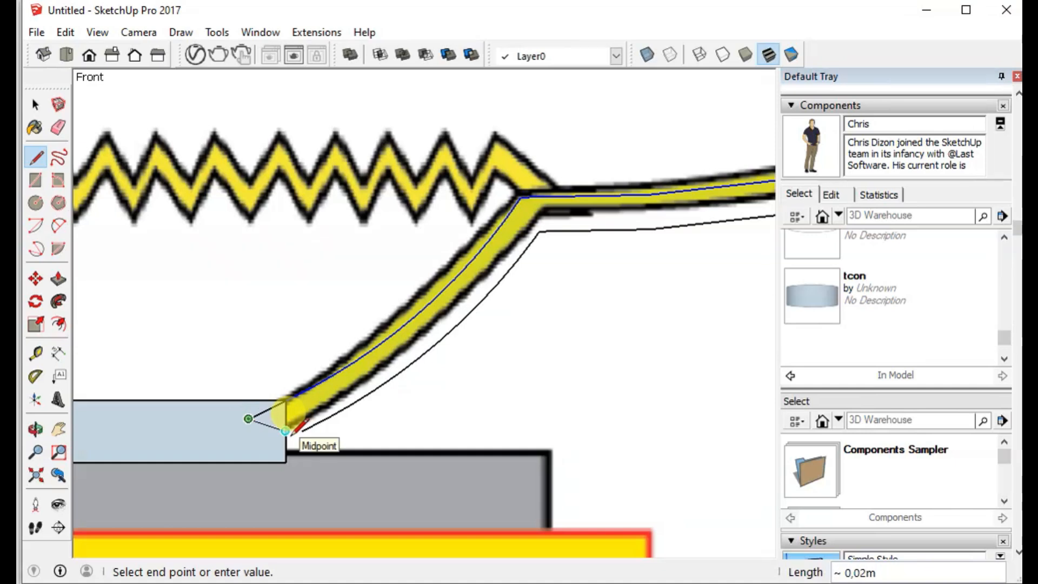
{"action": "left_click", "coordinate": [286, 431]}
{"action": "left_click", "coordinate": [302, 432]}
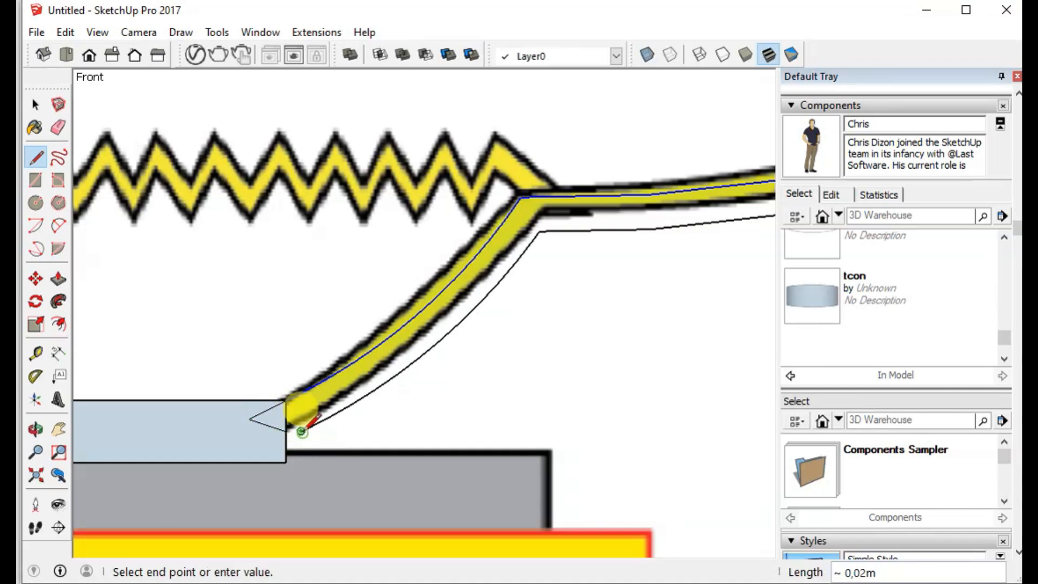
{"action": "left_click", "coordinate": [285, 430]}
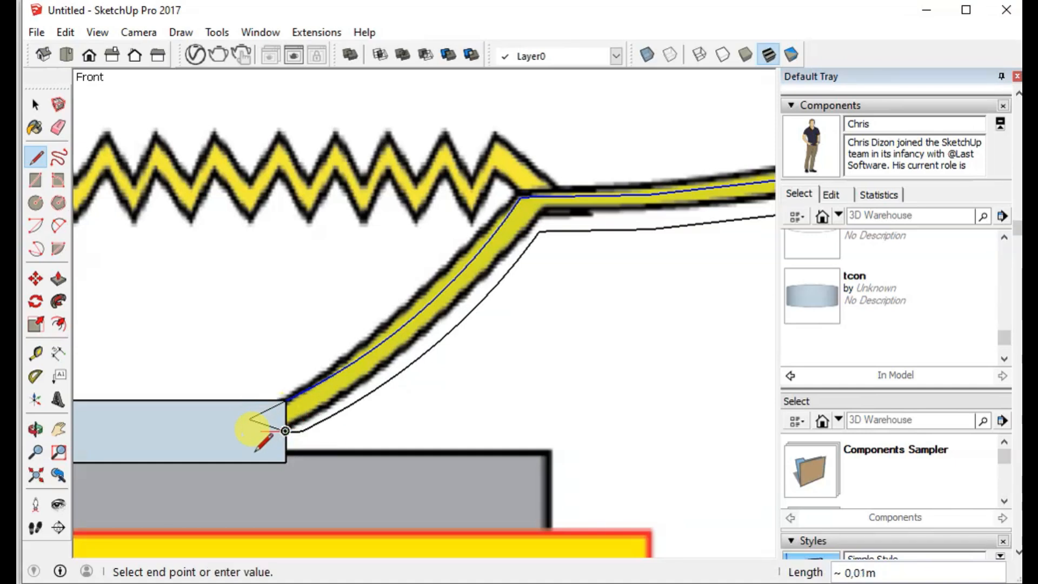
{"action": "left_click", "coordinate": [248, 462]}
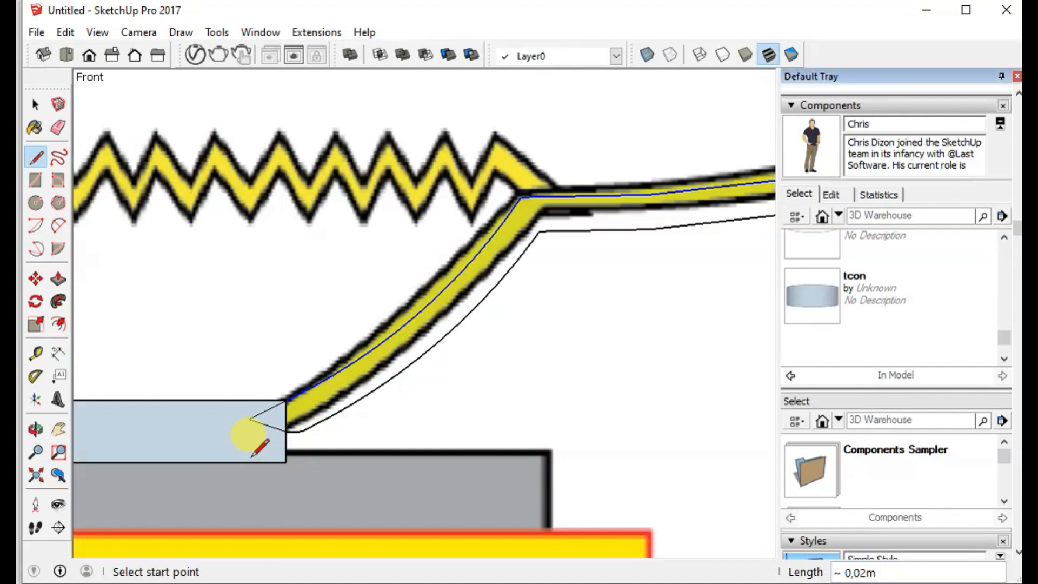
Close the upper end of the basket profile with a small rectangular lip drawn in lines over the junction with the yellow gasket
{"action": "scroll", "coordinate": [646, 267], "scroll_direction": "down", "scroll_amount": 3}
{"action": "scroll", "coordinate": [647, 272], "scroll_direction": "down", "scroll_amount": 6}
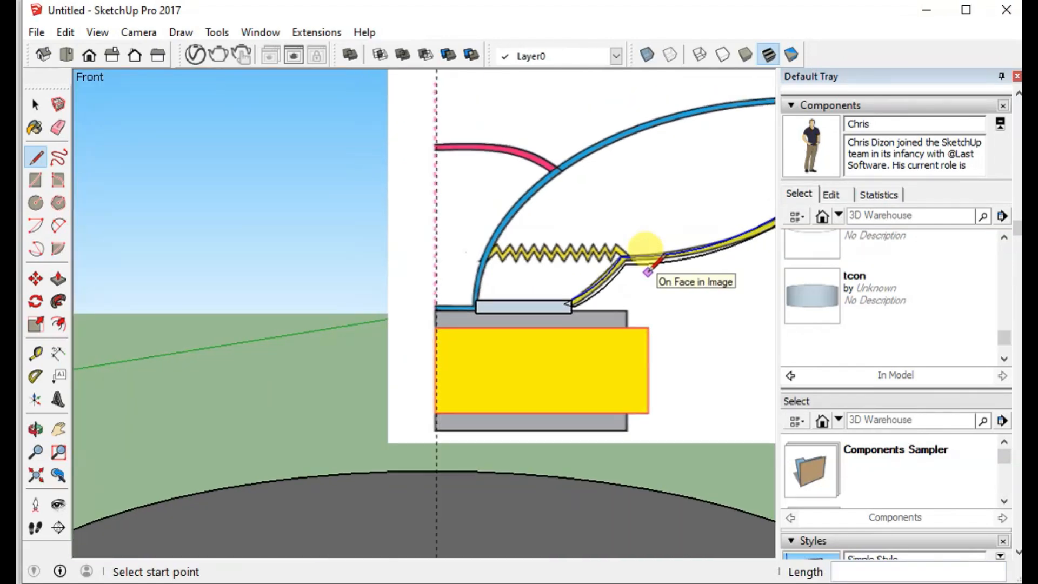
{"action": "scroll", "coordinate": [743, 218], "scroll_direction": "up", "scroll_amount": 10}
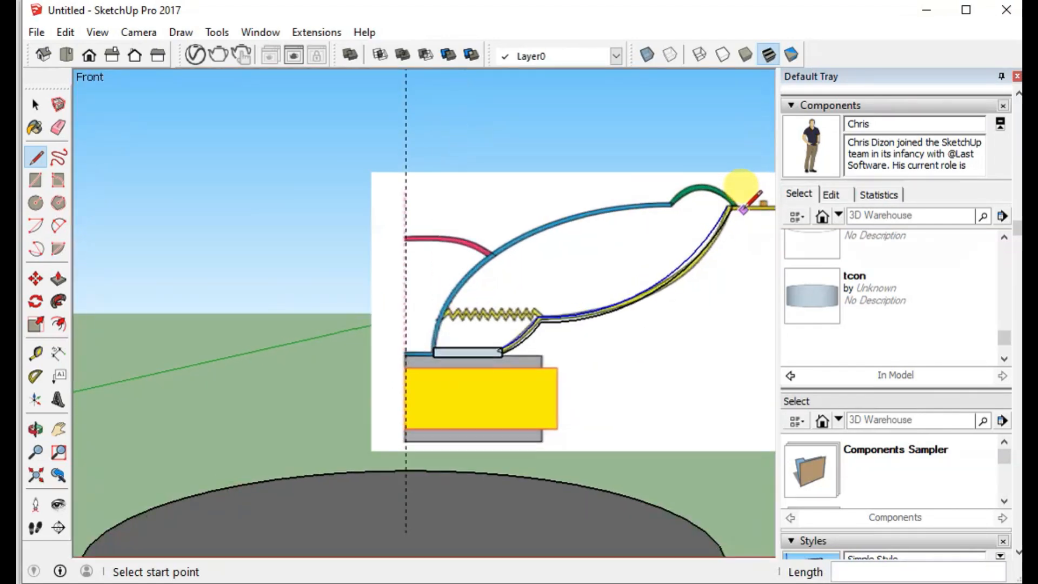
{"action": "scroll", "coordinate": [745, 204], "scroll_direction": "up", "scroll_amount": 4}
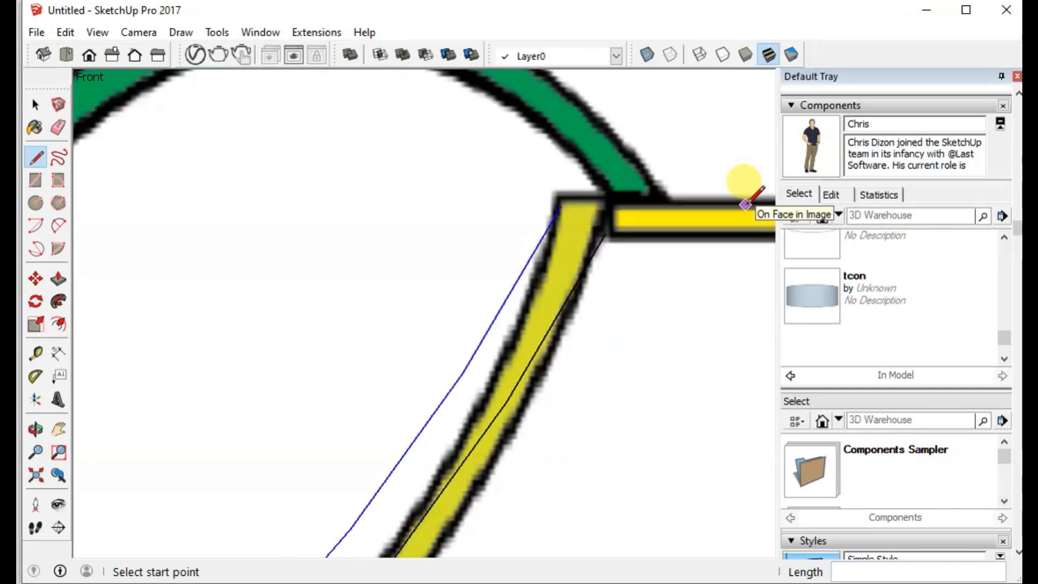
{"action": "scroll", "coordinate": [578, 229], "scroll_direction": "up", "scroll_amount": 1}
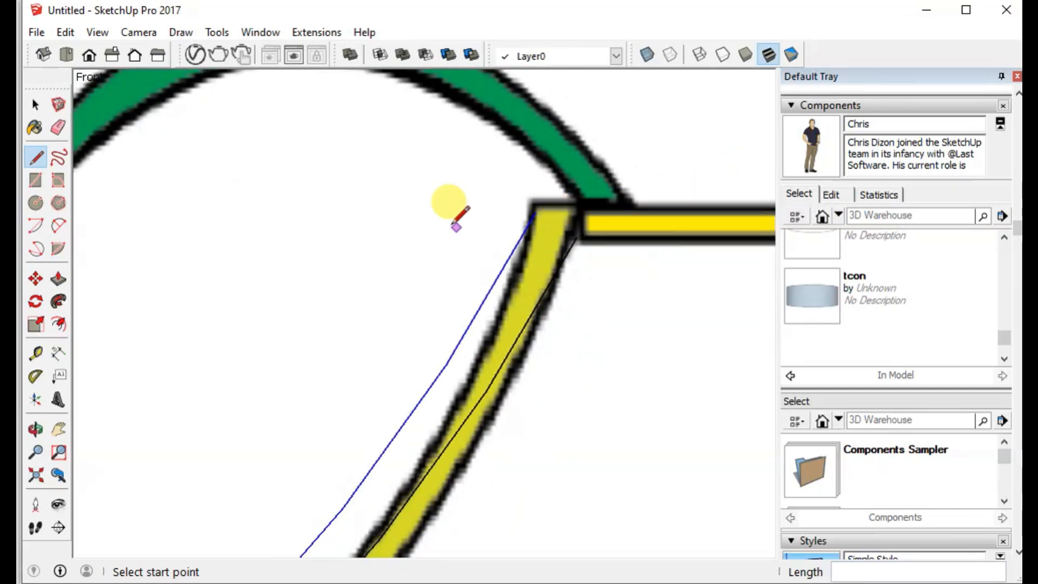
{"action": "left_click", "coordinate": [534, 211]}
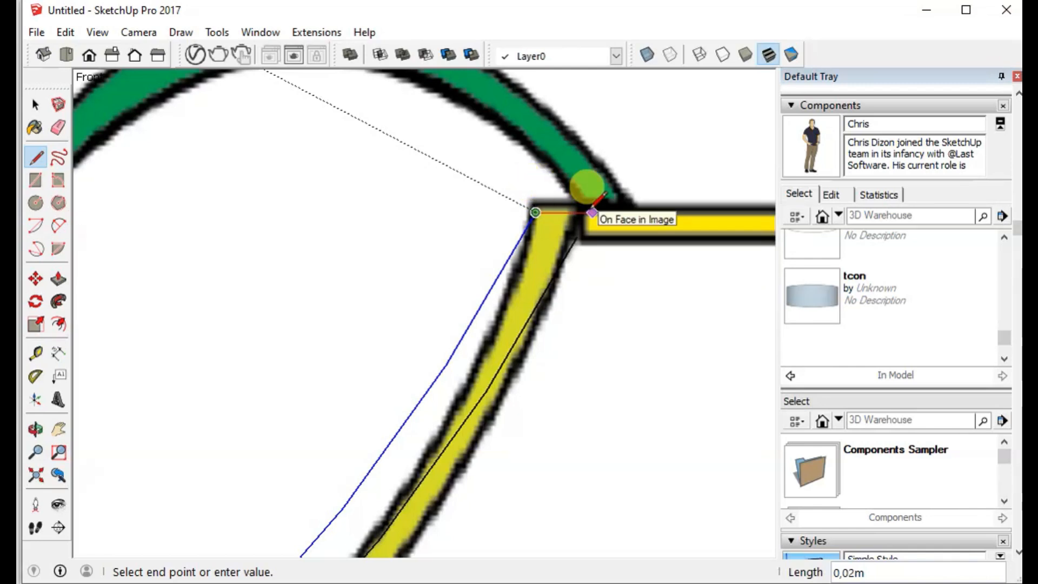
{"action": "left_click", "coordinate": [535, 184]}
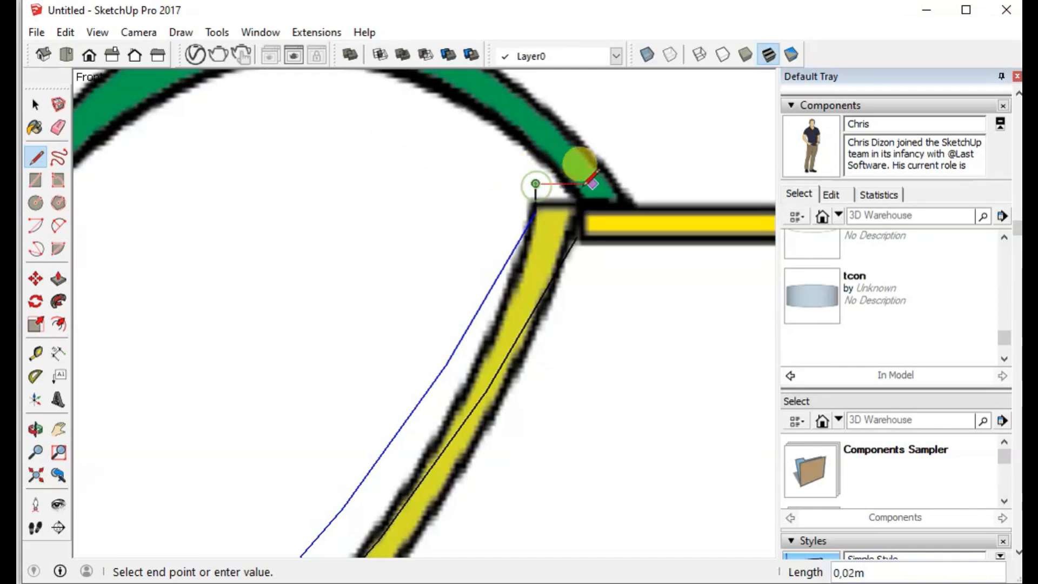
{"action": "left_click", "coordinate": [622, 184]}
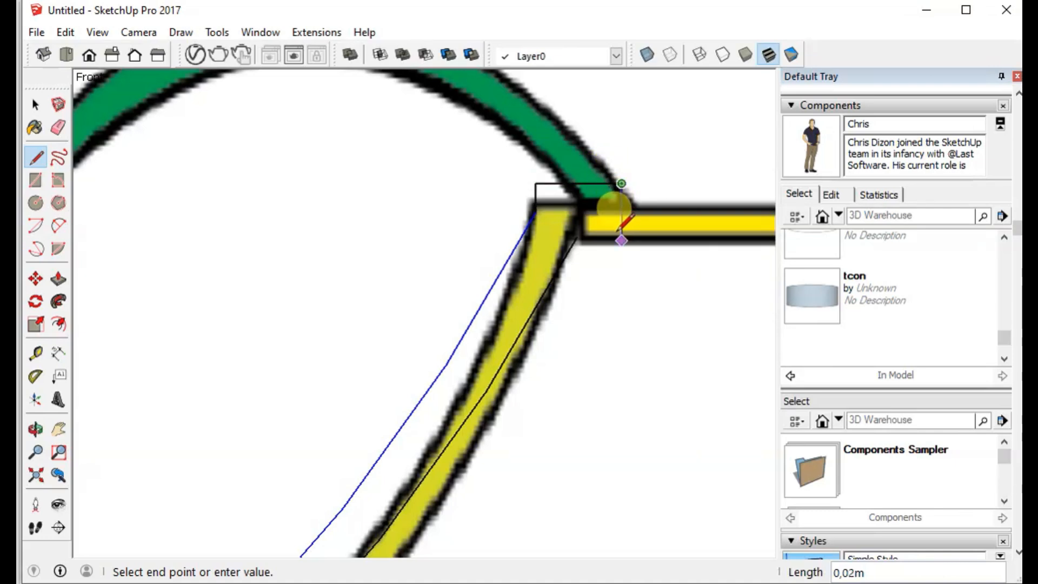
{"action": "left_click", "coordinate": [621, 239]}
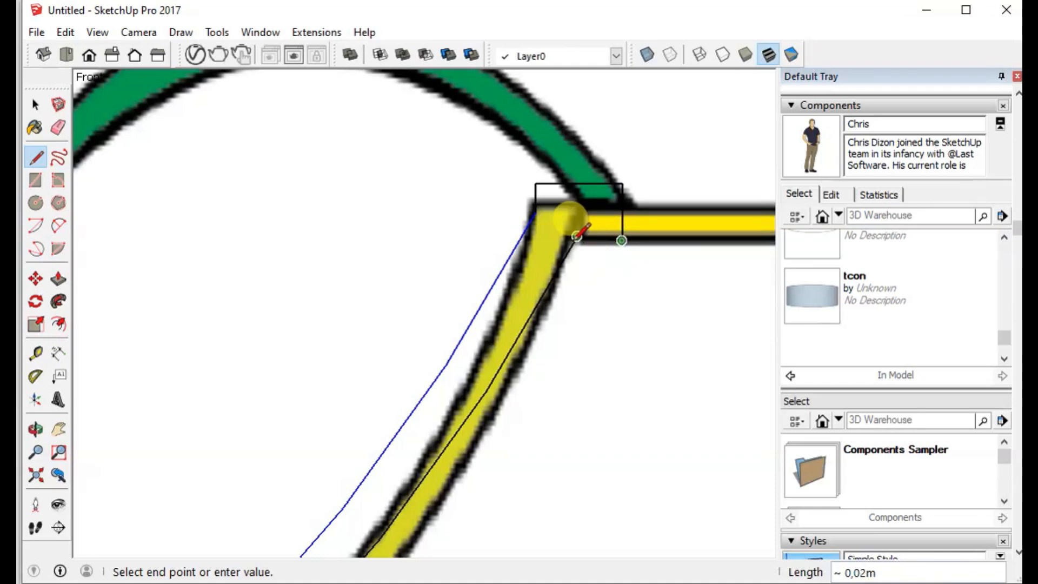
{"action": "left_click", "coordinate": [576, 236]}
Erase the short lines and the dividing edge where the basket meets the base strip, merging both into one profile
{"action": "scroll", "coordinate": [453, 292], "scroll_direction": "down", "scroll_amount": 4}
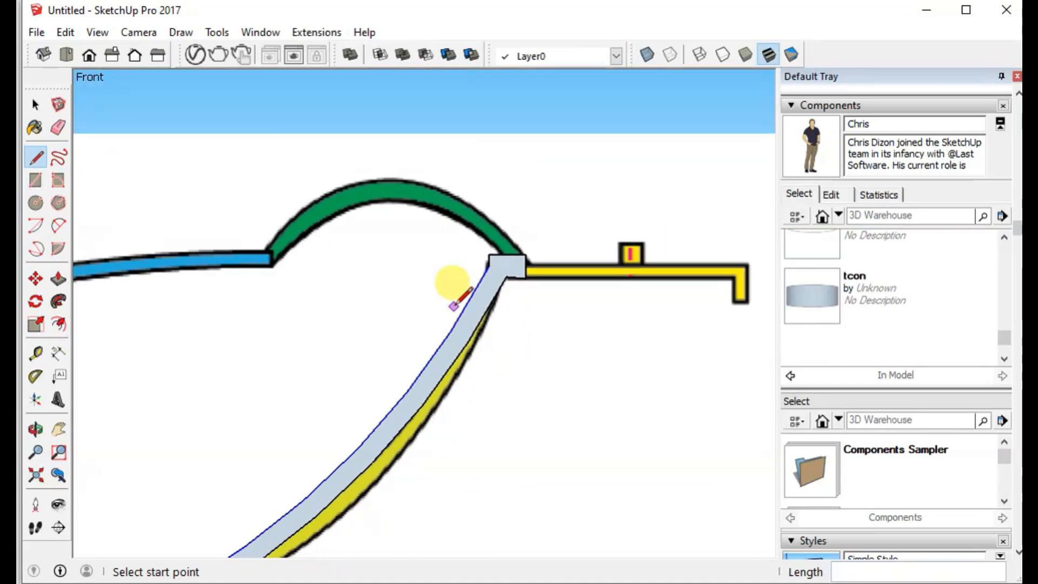
{"action": "scroll", "coordinate": [454, 305], "scroll_direction": "down", "scroll_amount": 5}
{"action": "scroll", "coordinate": [250, 415], "scroll_direction": "up", "scroll_amount": 4}
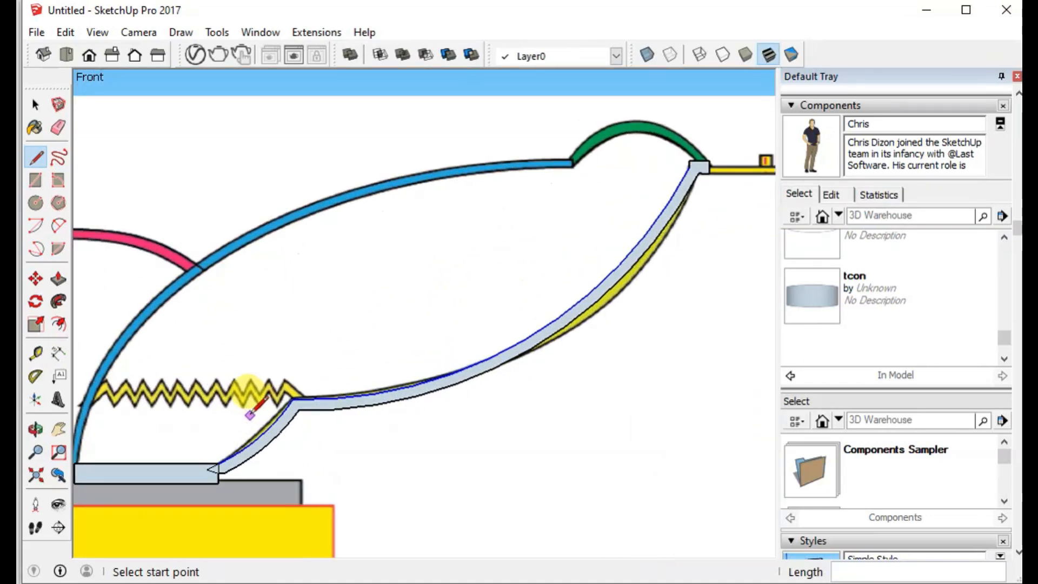
{"action": "scroll", "coordinate": [203, 458], "scroll_direction": "up", "scroll_amount": 2}
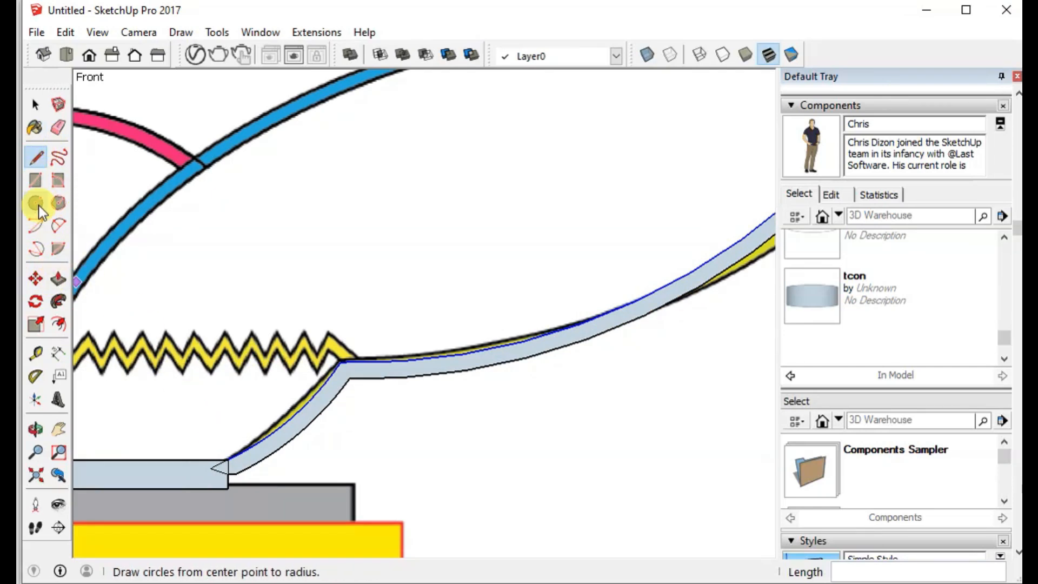
{"action": "left_click", "coordinate": [57, 128]}
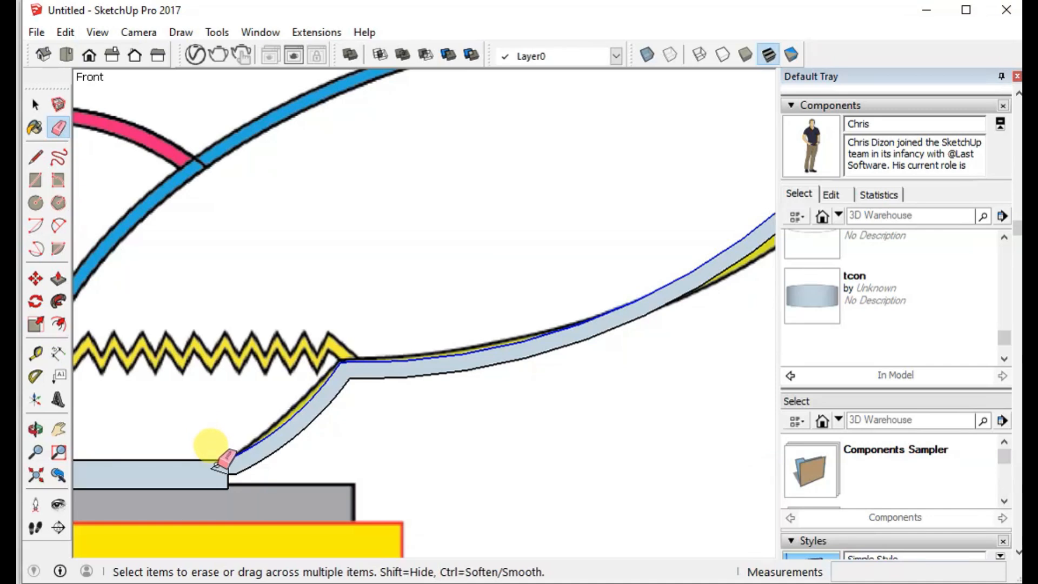
{"action": "left_click", "coordinate": [217, 466]}
{"action": "left_click", "coordinate": [218, 470]}
{"action": "left_click", "coordinate": [228, 468]}
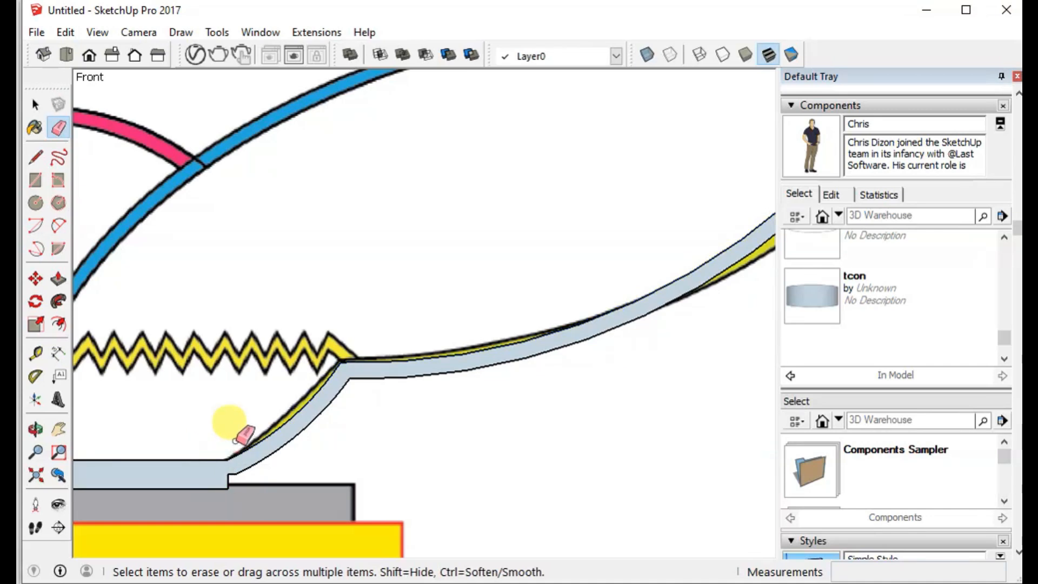
Revolve the merged basket profile around the ground circle with Follow Me
{"action": "scroll", "coordinate": [238, 439], "scroll_direction": "down", "scroll_amount": 8}
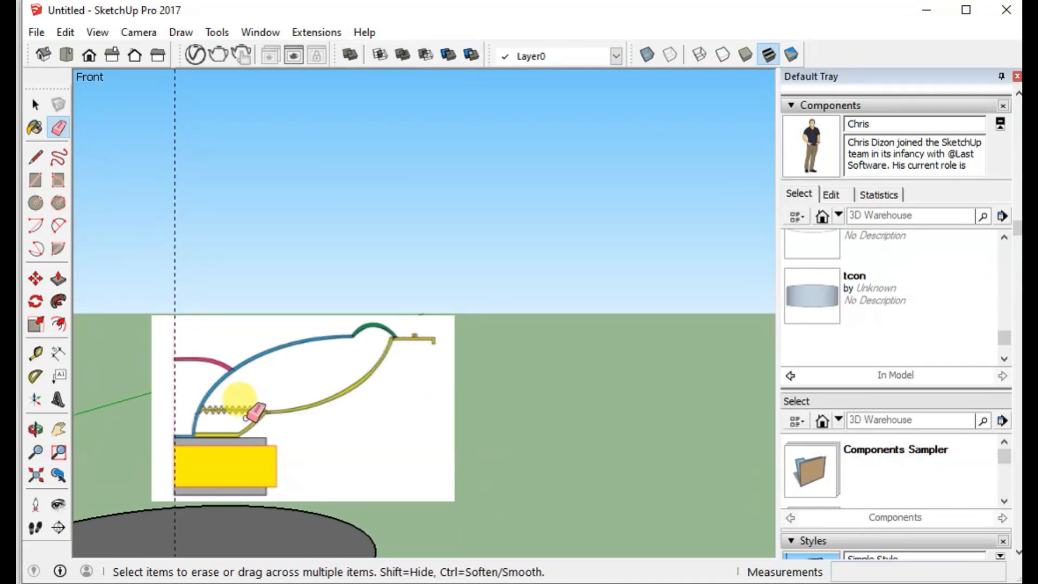
{"action": "left_click", "coordinate": [36, 105]}
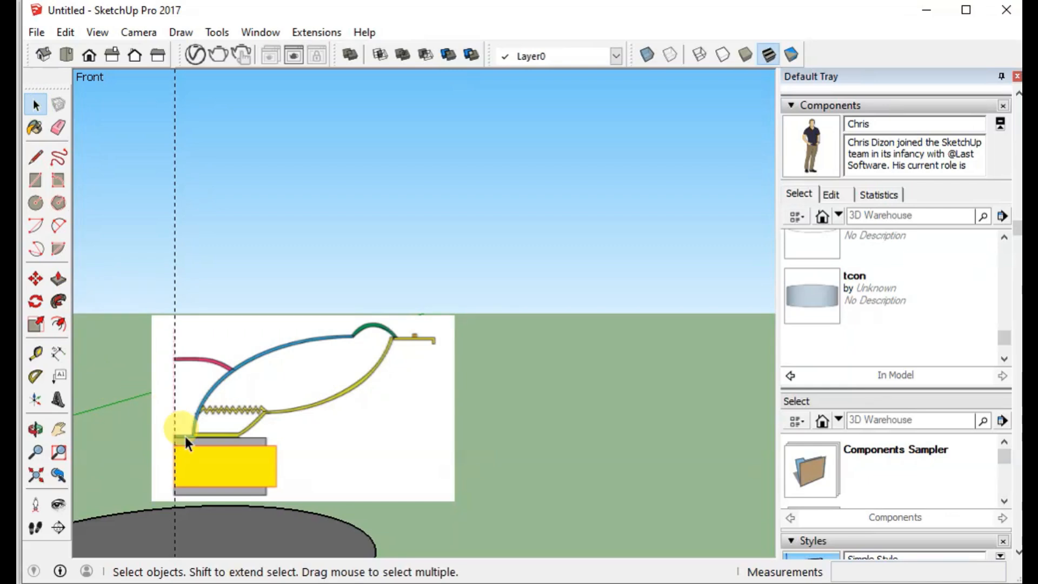
{"action": "left_click", "coordinate": [239, 518]}
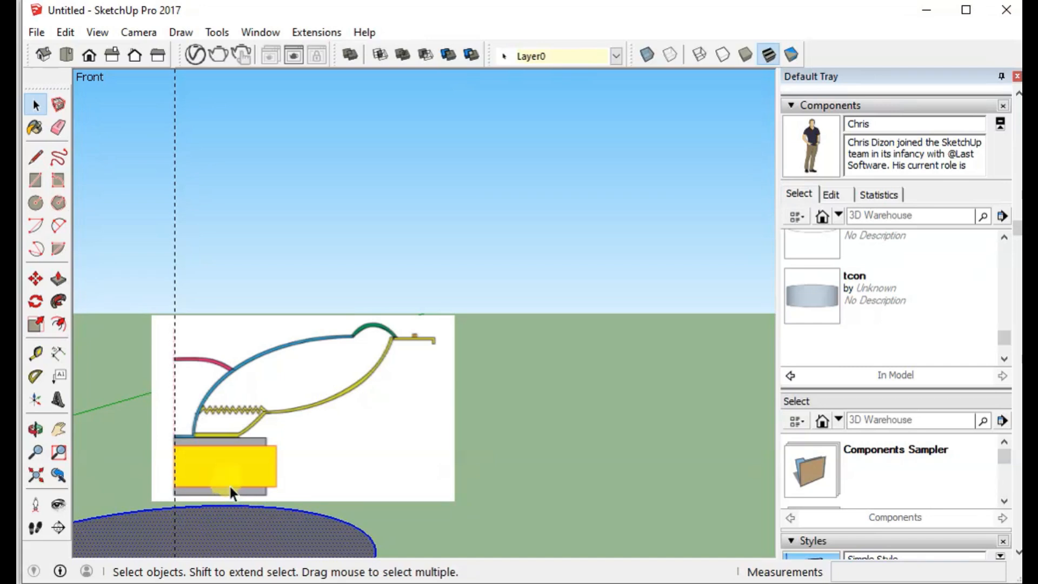
{"action": "scroll", "coordinate": [163, 355], "scroll_direction": "up", "scroll_amount": 1}
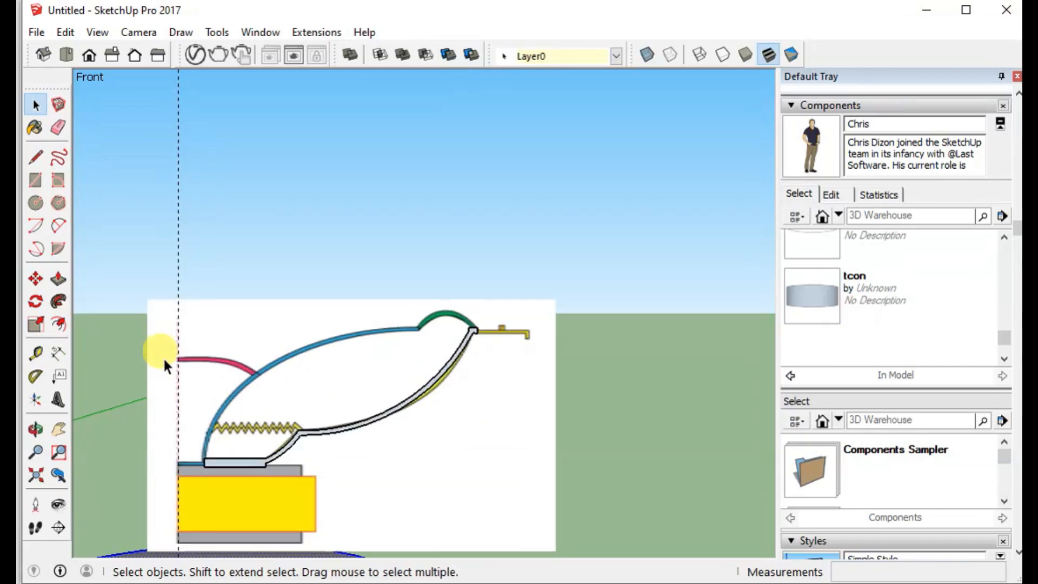
{"action": "left_click", "coordinate": [59, 301]}
{"action": "left_click", "coordinate": [235, 462]}
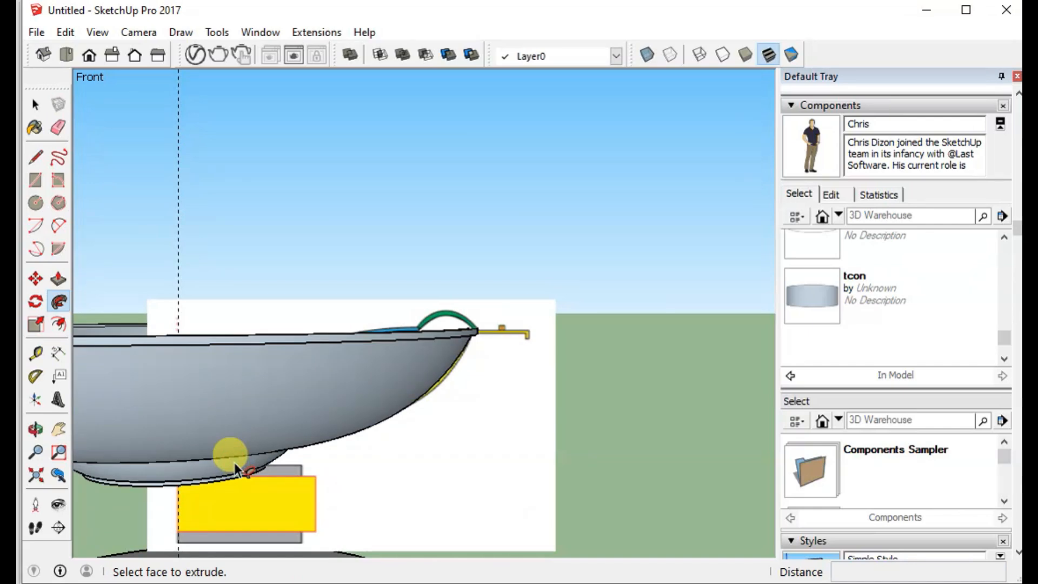
Make the whole revolved basket a component named "frame", replacing the selection with the component
{"action": "scroll", "coordinate": [113, 312], "scroll_direction": "down", "scroll_amount": 2}
{"action": "scroll", "coordinate": [117, 316], "scroll_direction": "up", "scroll_amount": 1}
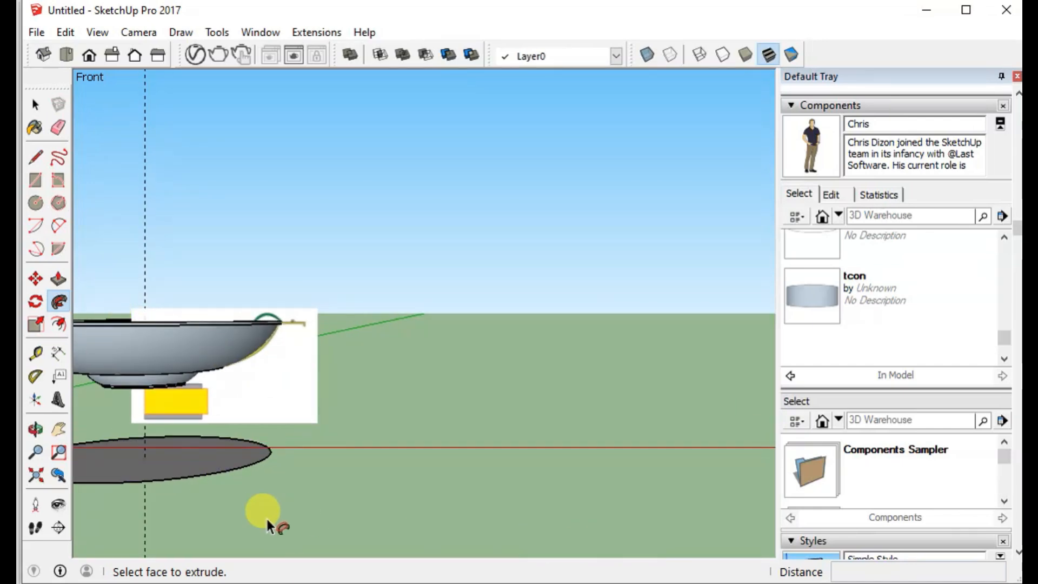
{"action": "left_click", "coordinate": [58, 426]}
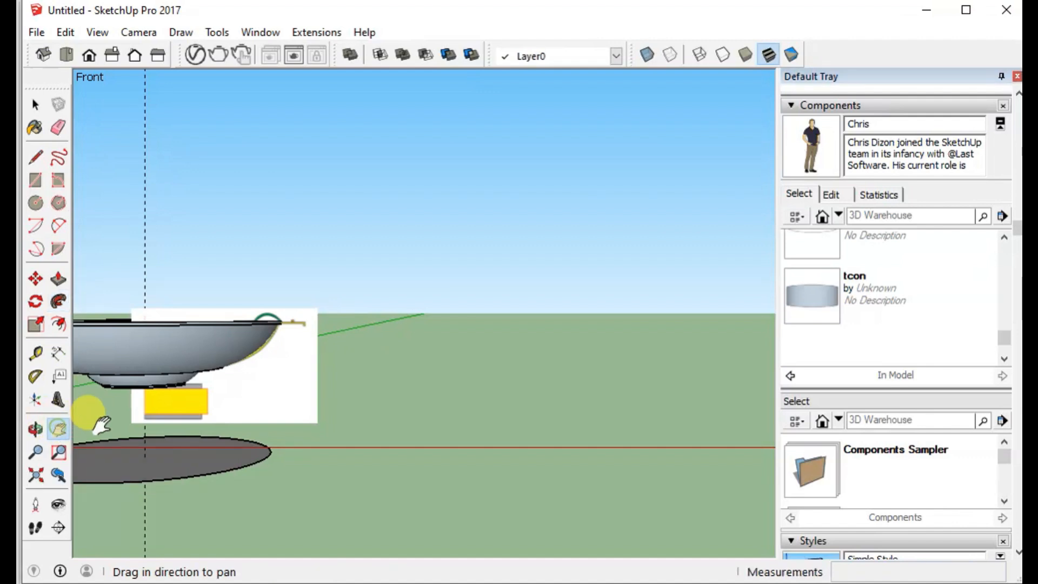
{"action": "left_click_drag", "start_coordinate": [88, 416], "coordinate": [285, 414]}
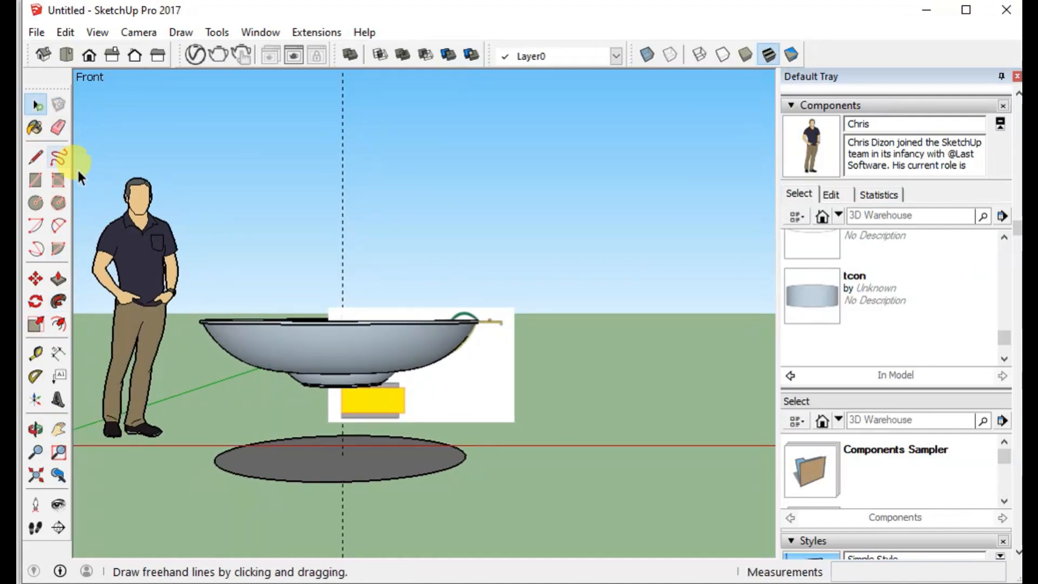
{"action": "key", "text": "space"}
{"action": "left_click_drag", "start_coordinate": [193, 294], "coordinate": [496, 396]}
{"action": "right_click", "coordinate": [375, 350]}
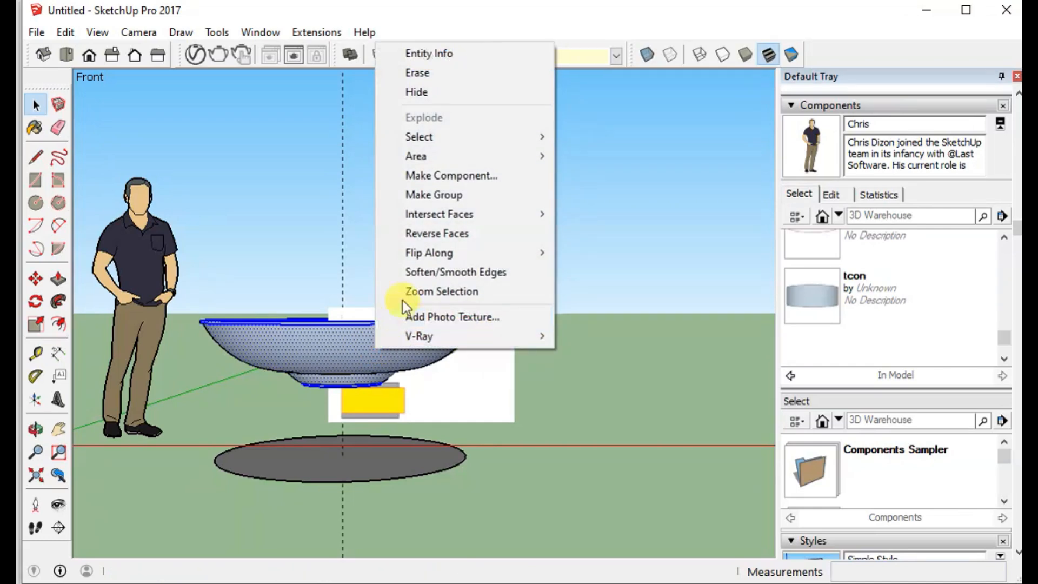
{"action": "left_click", "coordinate": [442, 174]}
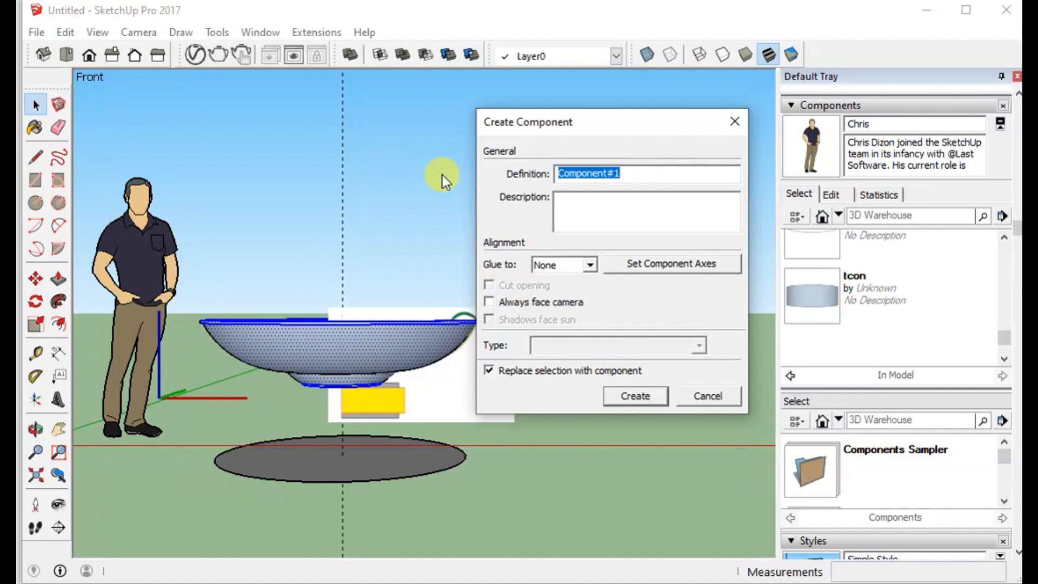
{"action": "type", "text": "frame"}
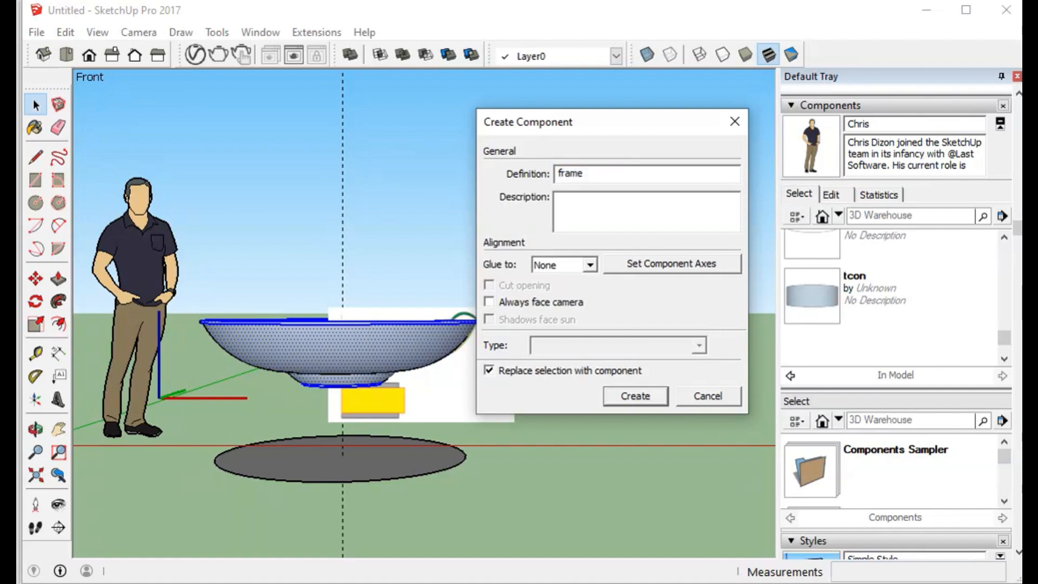
{"action": "left_click", "coordinate": [632, 398]}
{"action": "left_click", "coordinate": [627, 397]}
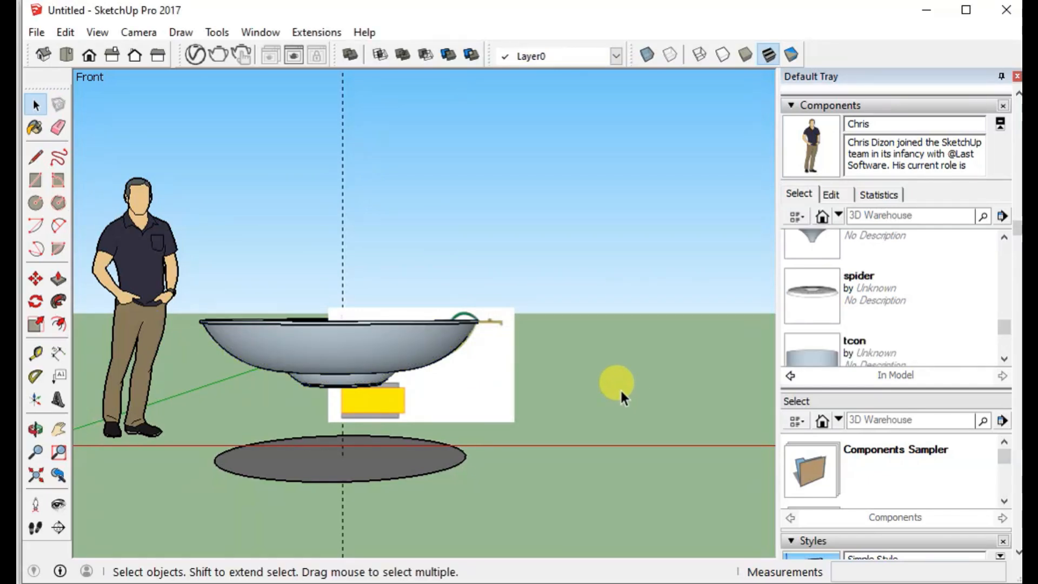
Delete the path circle on the ground and move the reference image about 2.60 m along the red axis, clear of the basket
{"action": "left_click", "coordinate": [390, 469]}
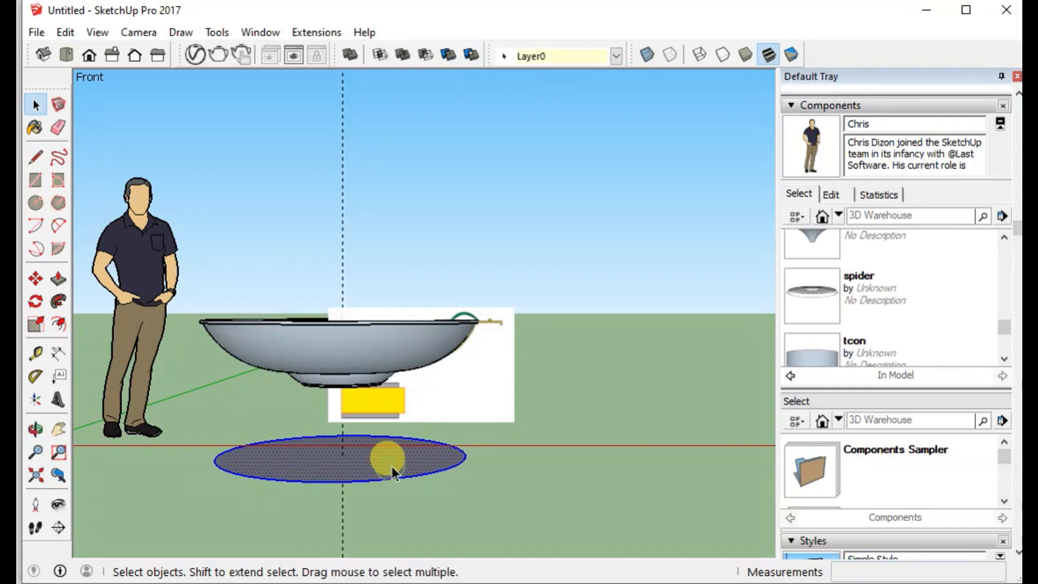
{"action": "key", "text": "Delete"}
{"action": "left_click", "coordinate": [453, 388]}
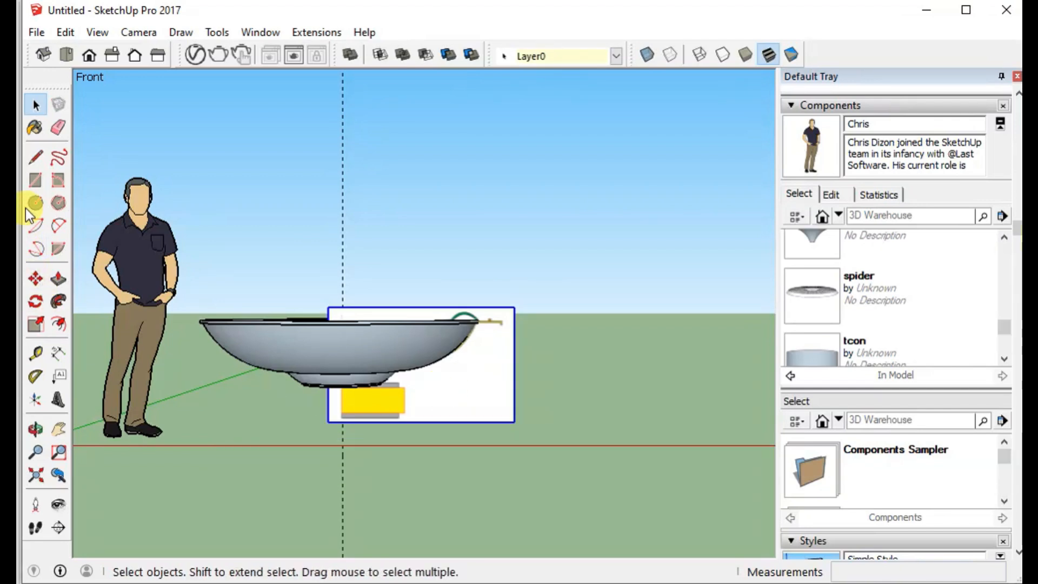
{"action": "left_click", "coordinate": [36, 280]}
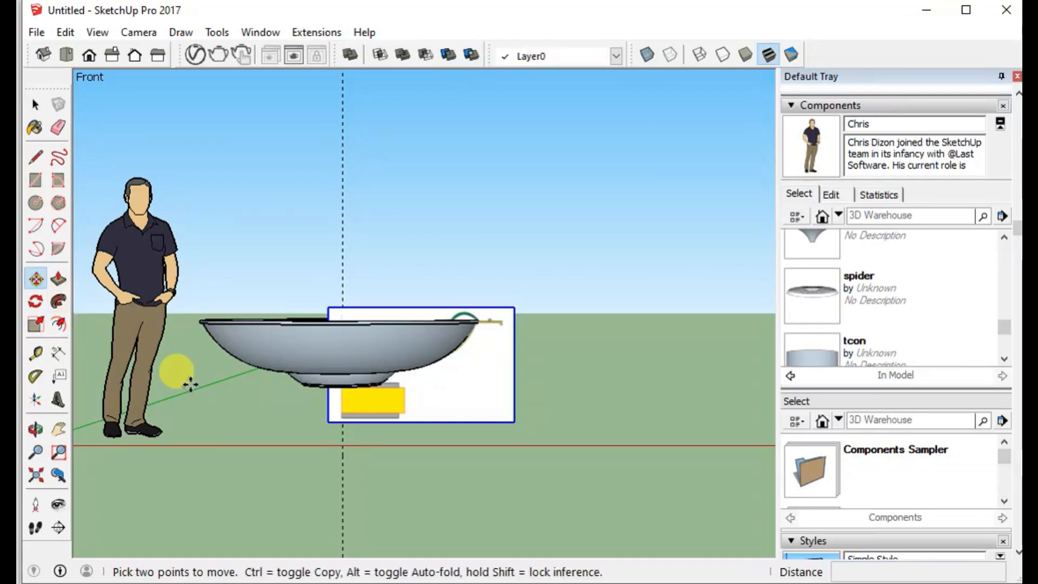
{"action": "left_click_drag", "start_coordinate": [331, 423], "coordinate": [632, 426]}
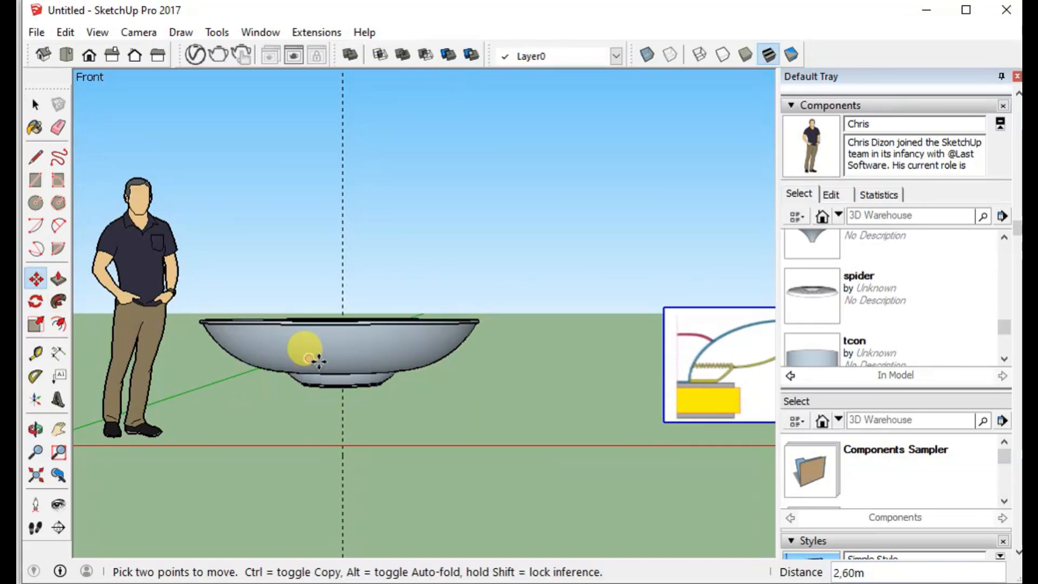
Unhide all hidden speaker parts and view the assembled loudspeaker from above and below
{"action": "middle_click_drag", "start_coordinate": [318, 354], "coordinate": [318, 482]}
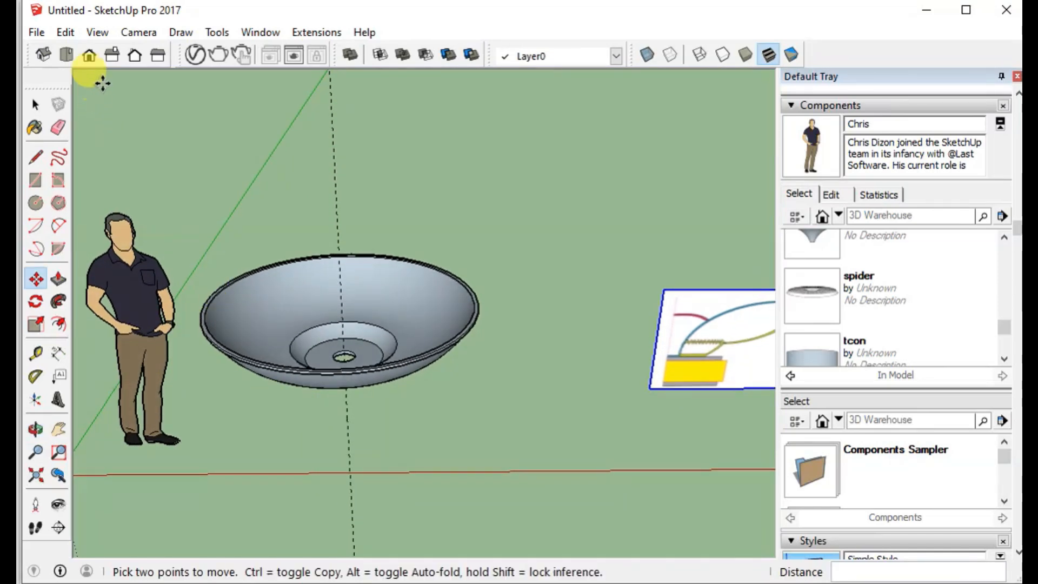
{"action": "left_click", "coordinate": [74, 35]}
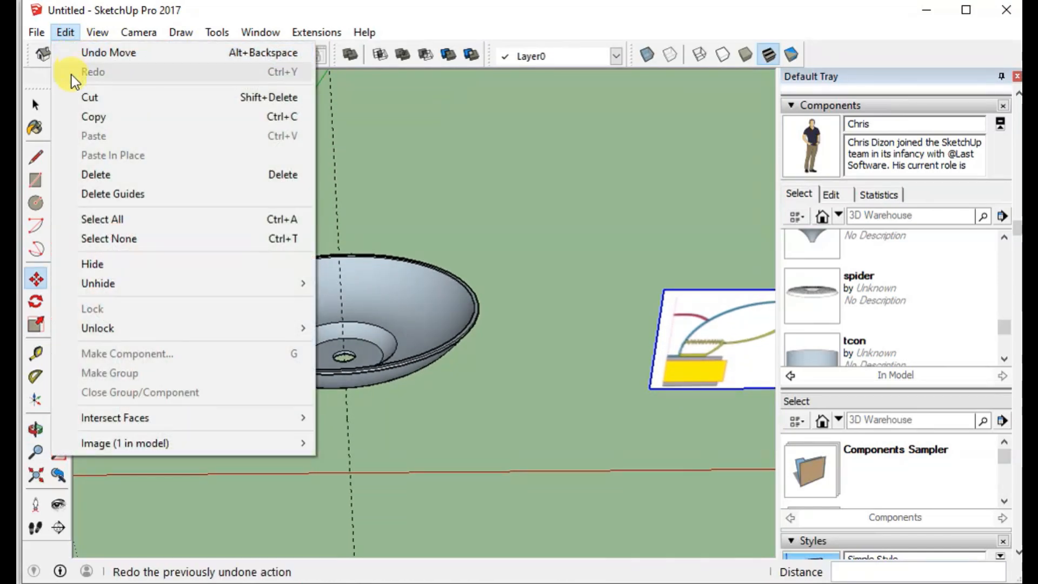
{"action": "mouse_move", "coordinate": [127, 284]}
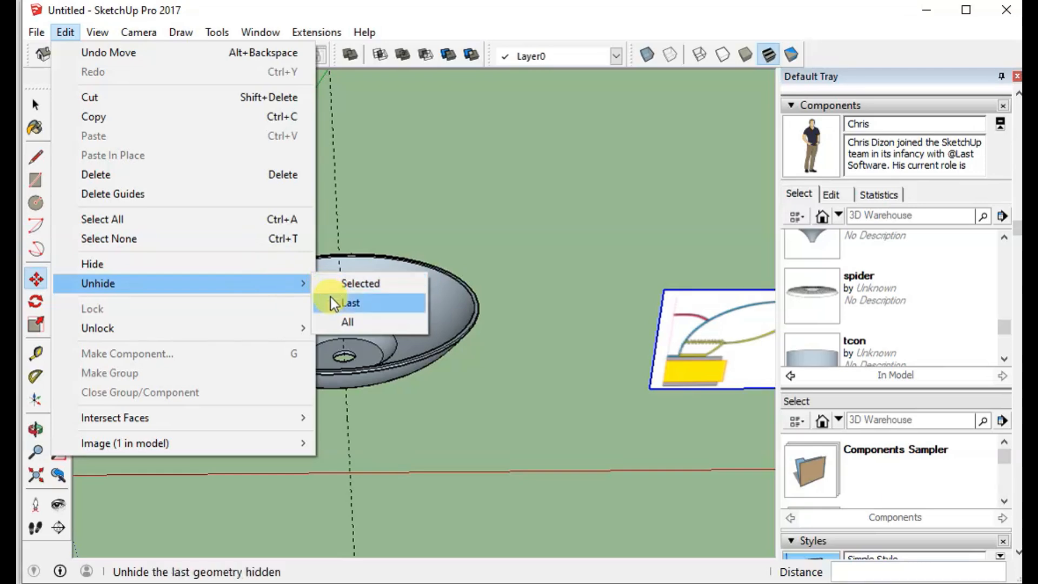
{"action": "left_click", "coordinate": [341, 321]}
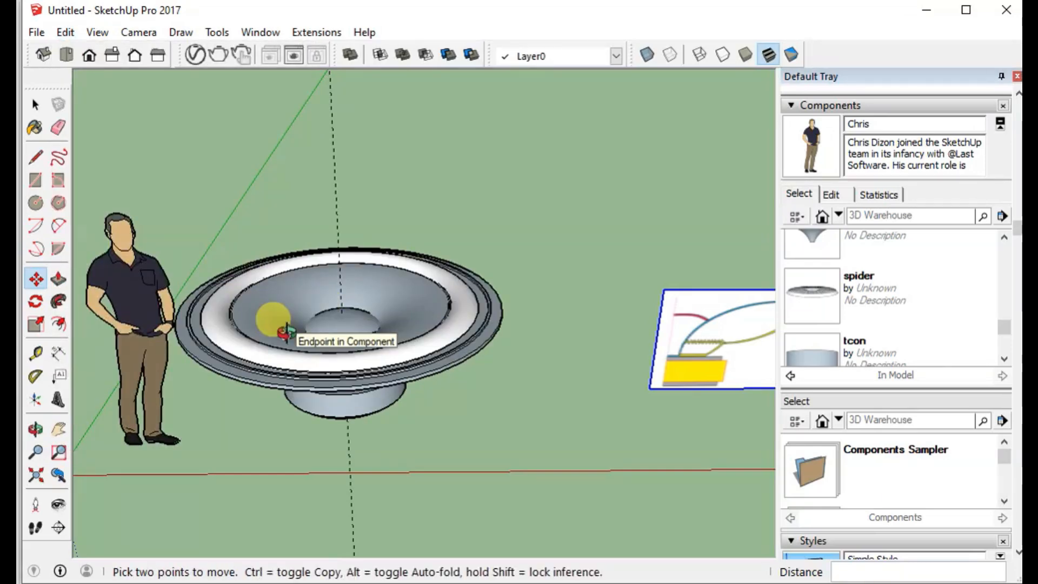
{"action": "middle_click_drag", "start_coordinate": [286, 330], "coordinate": [261, 143]}
{"action": "key", "text": "m"}
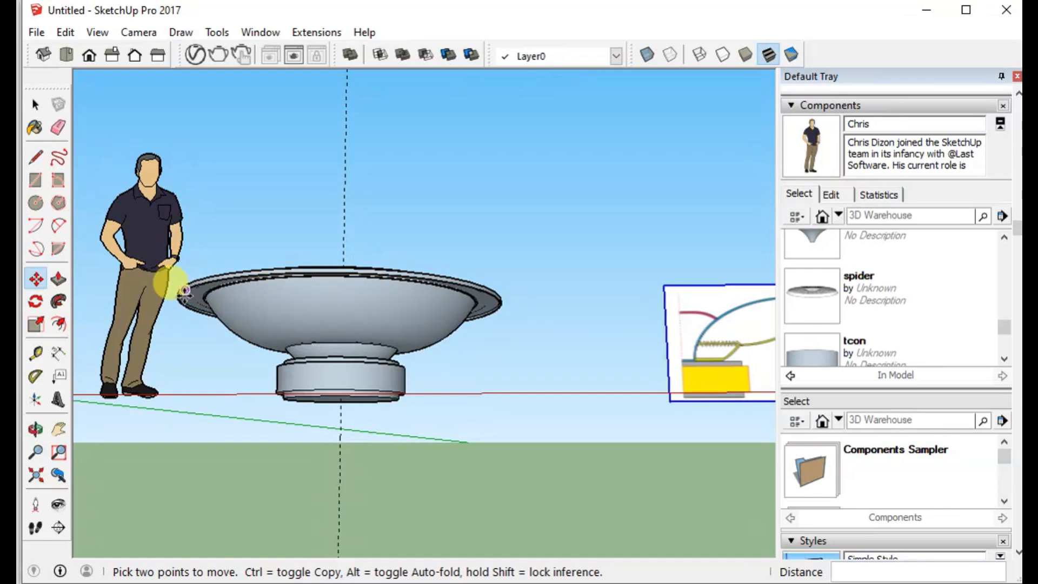
Hide the wide magnet ring component at the base of the speaker
{"action": "left_click", "coordinate": [36, 104]}
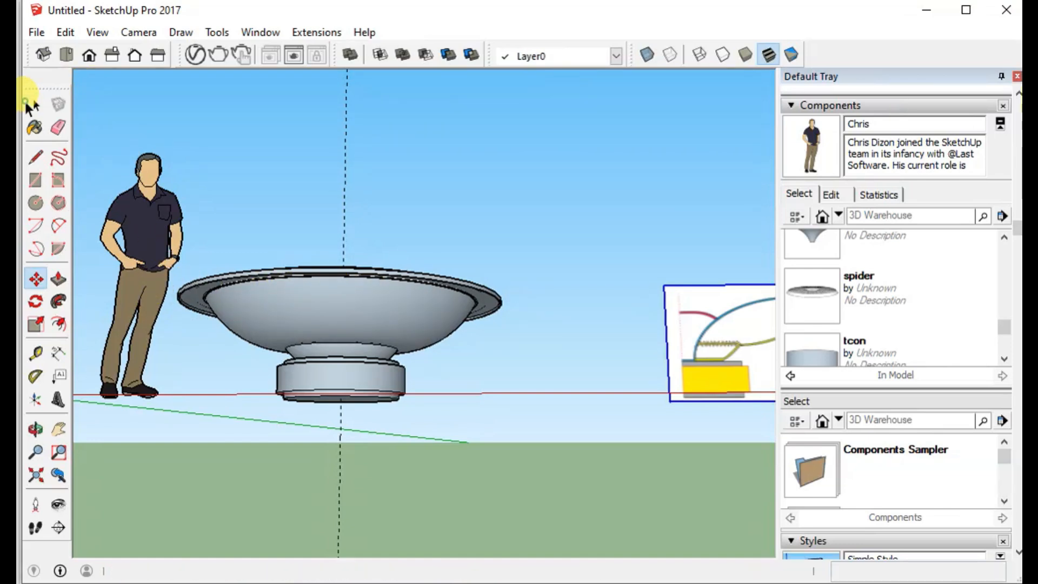
{"action": "left_click", "coordinate": [321, 375]}
{"action": "right_click", "coordinate": [324, 373]}
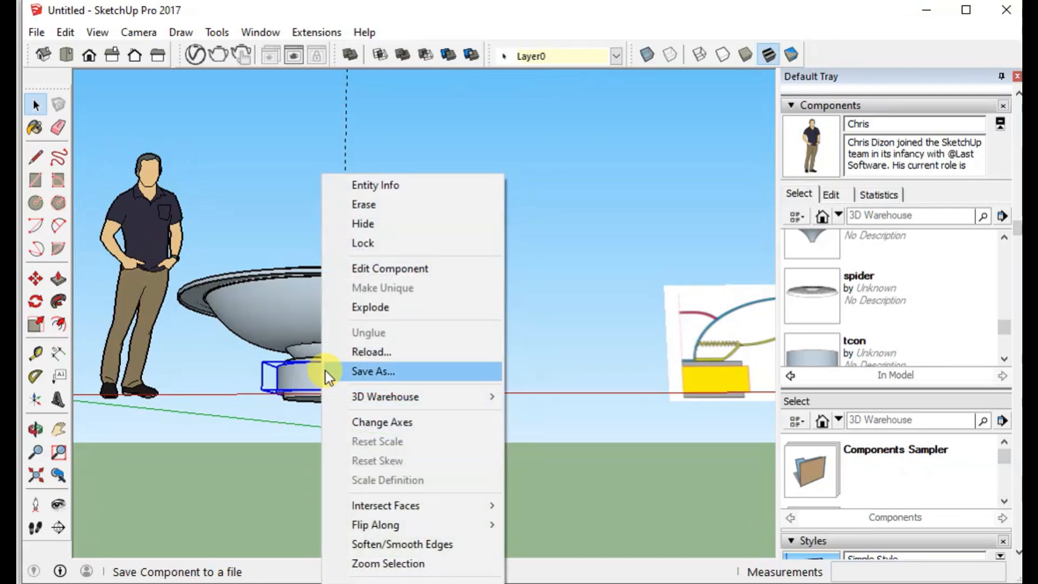
{"action": "left_click", "coordinate": [366, 230]}
{"action": "left_click", "coordinate": [310, 379]}
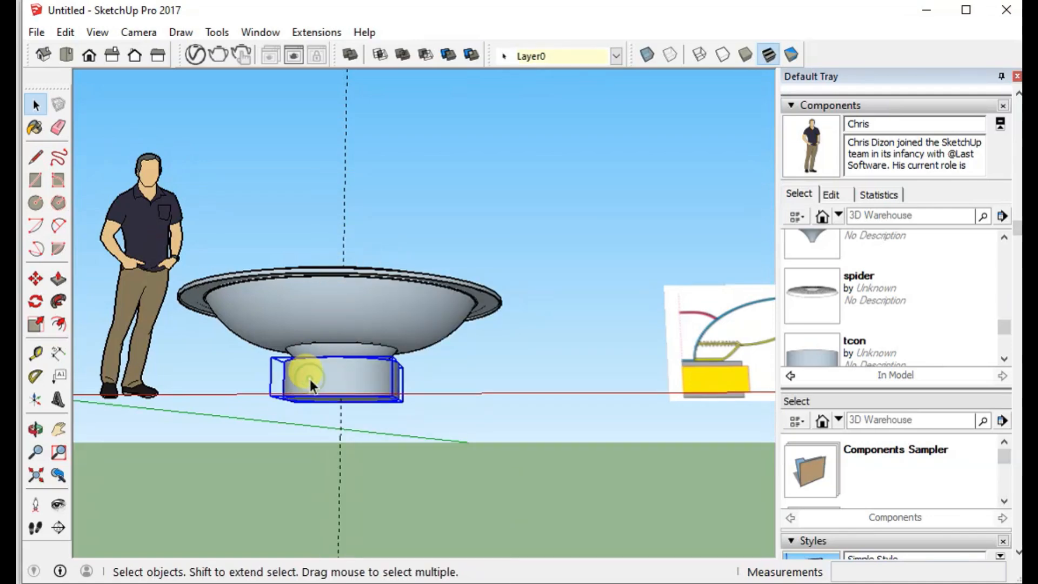
{"action": "right_click", "coordinate": [310, 378]}
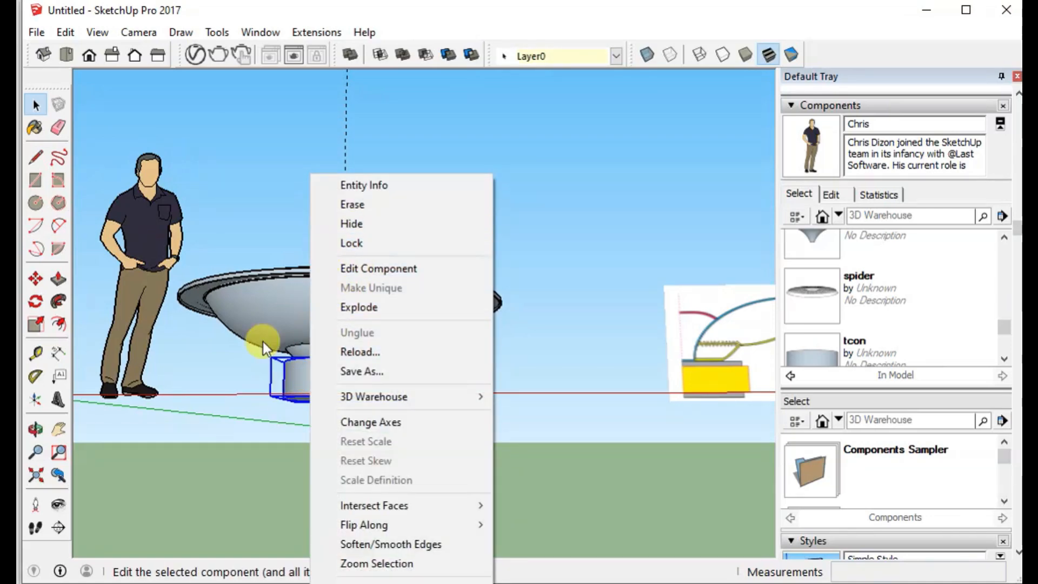
{"action": "left_click", "coordinate": [245, 378]}
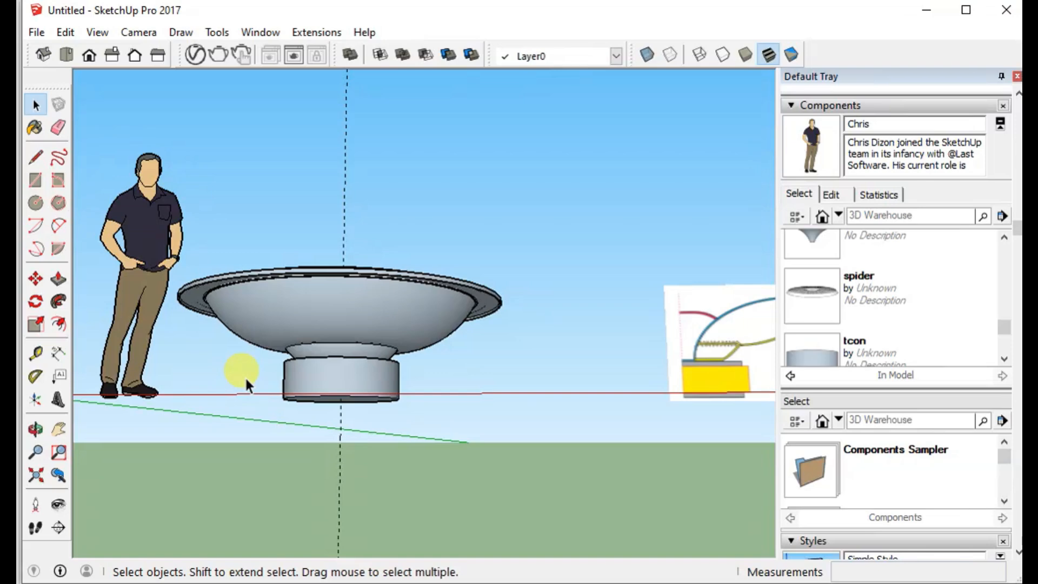
Hide the white surround ring and the cone component inside it
{"action": "key", "text": "o"}
{"action": "left_click_drag", "start_coordinate": [225, 347], "coordinate": [208, 550]}
{"action": "key", "text": "space"}
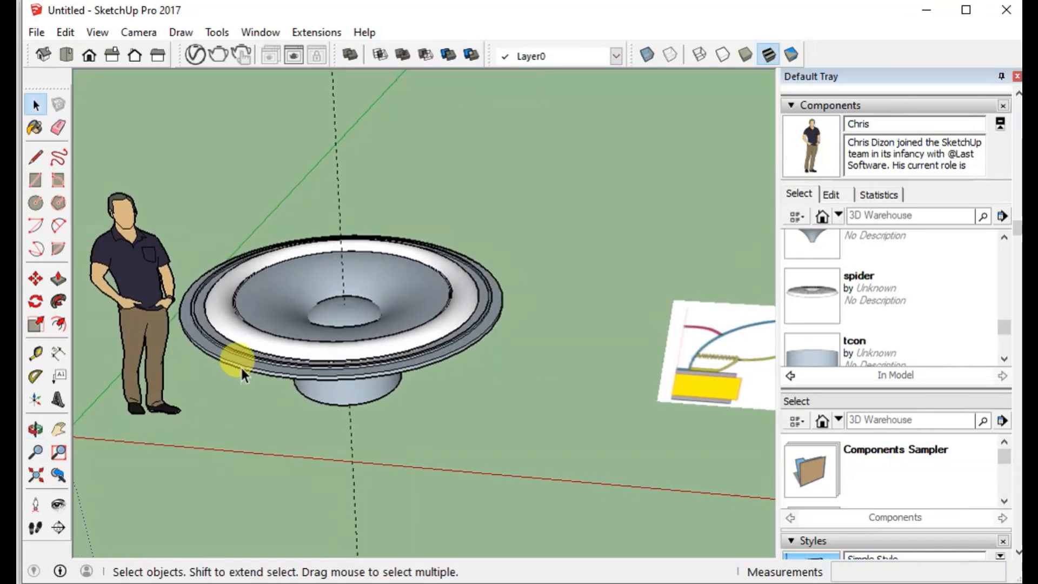
{"action": "left_click", "coordinate": [244, 335]}
{"action": "right_click", "coordinate": [255, 339]}
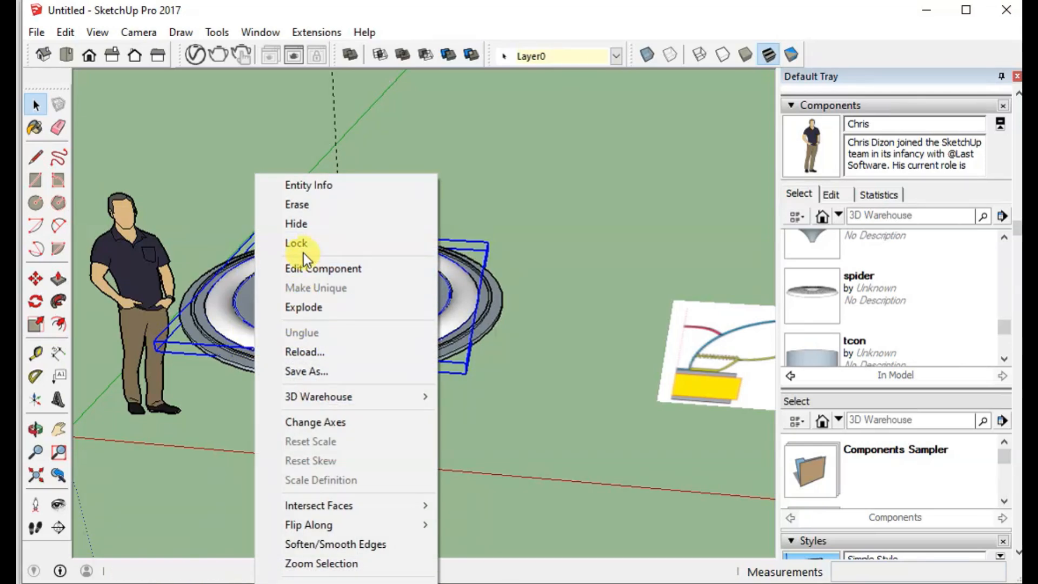
{"action": "left_click", "coordinate": [302, 229]}
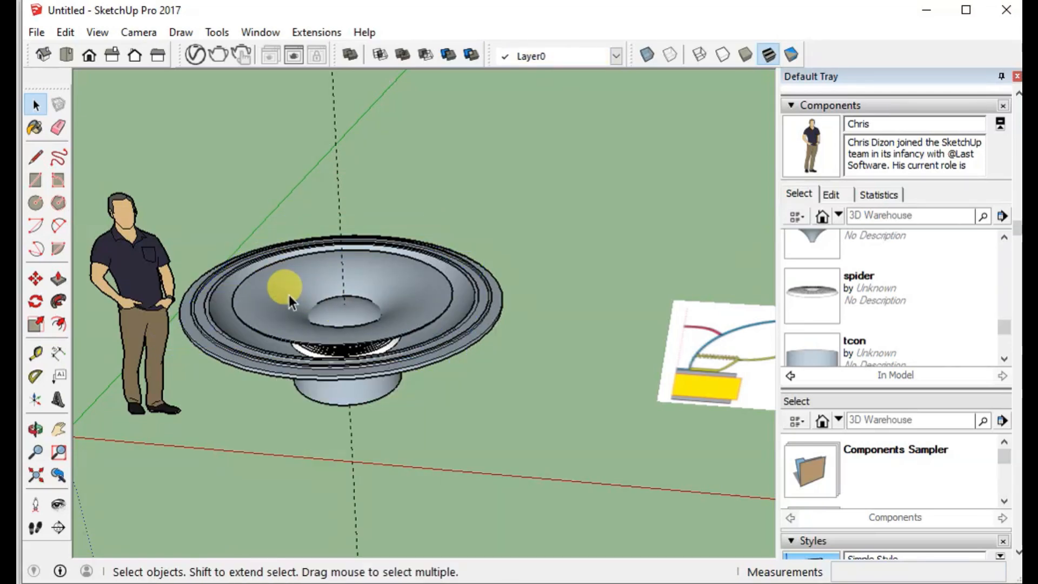
{"action": "left_click", "coordinate": [288, 296]}
{"action": "right_click", "coordinate": [289, 296]}
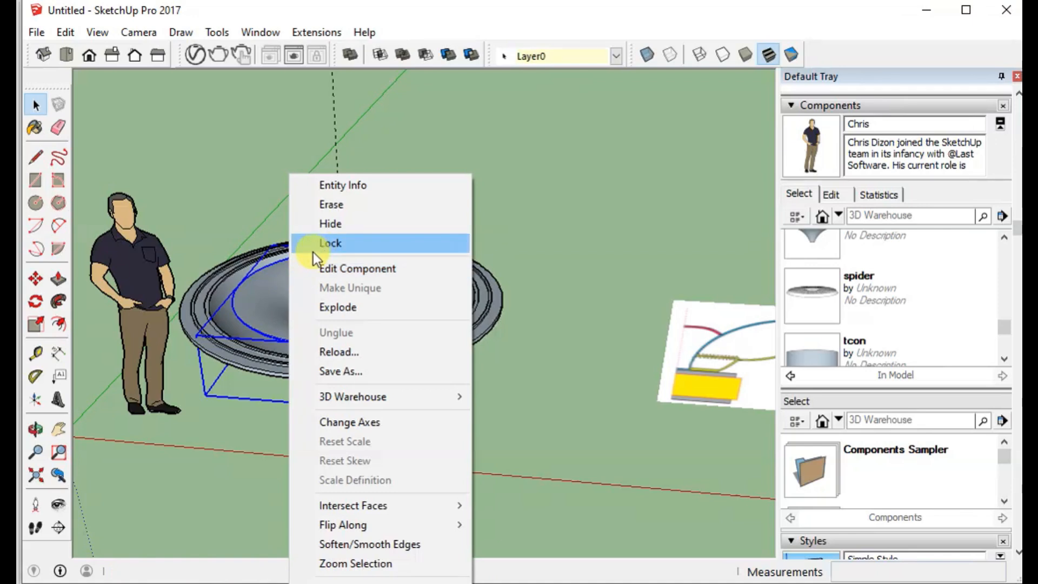
{"action": "left_click", "coordinate": [325, 225]}
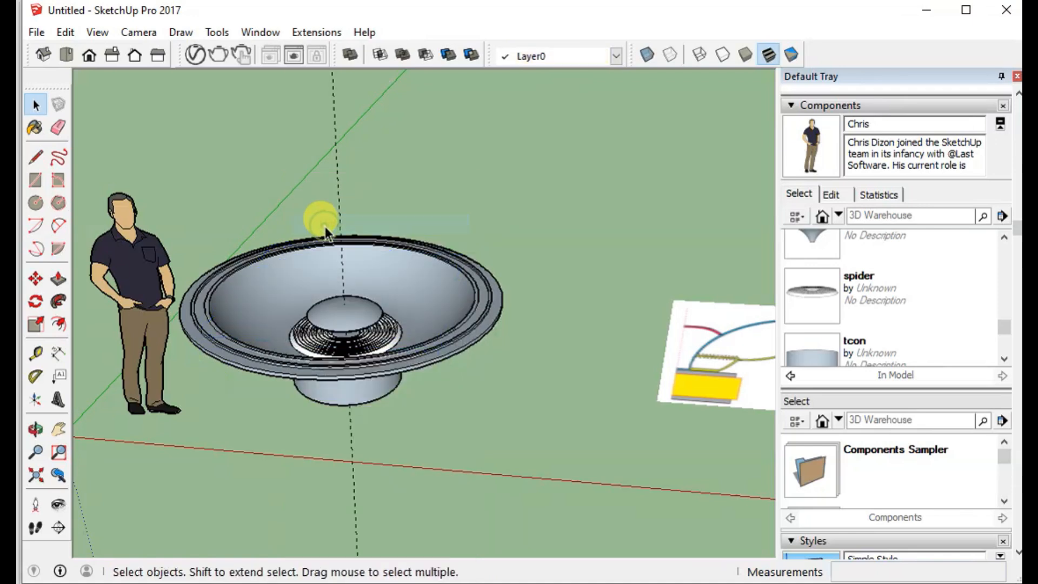
Hide the domed dust cap component at the speaker's centre and the ribbed spider component beneath it
{"action": "left_click", "coordinate": [330, 305]}
{"action": "right_click", "coordinate": [332, 307]}
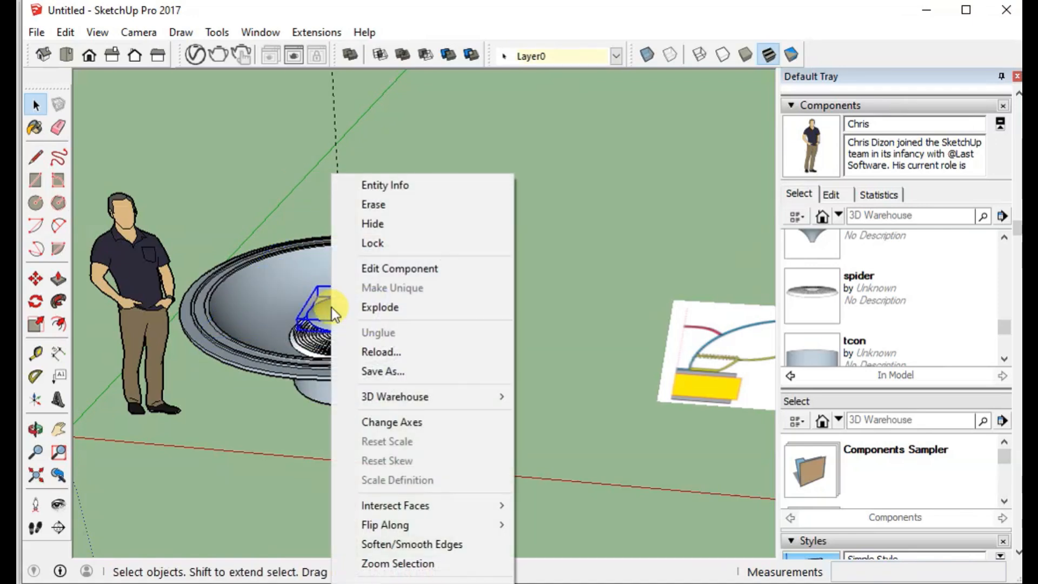
{"action": "left_click", "coordinate": [359, 226]}
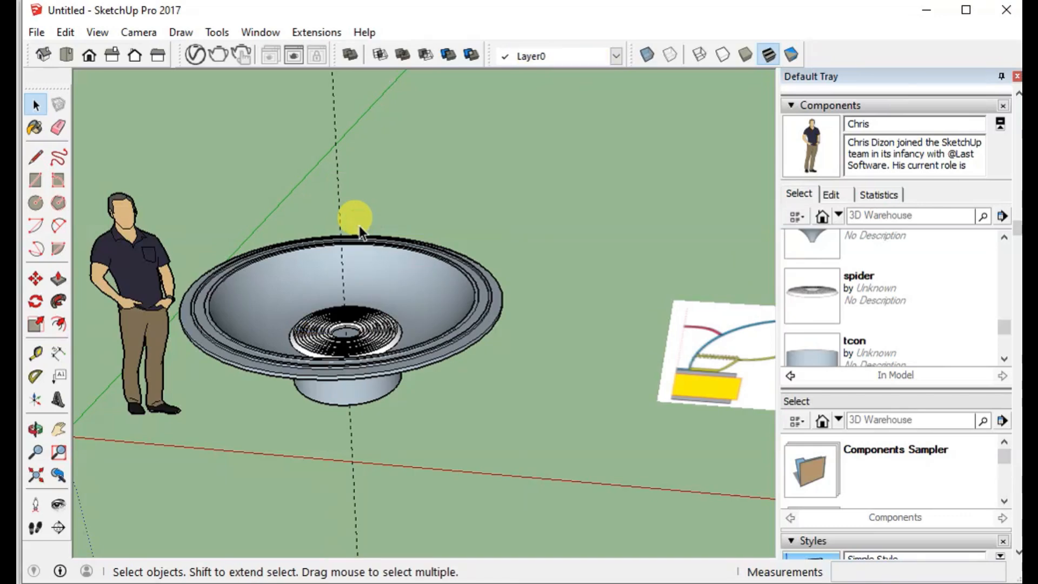
{"action": "left_click", "coordinate": [335, 312]}
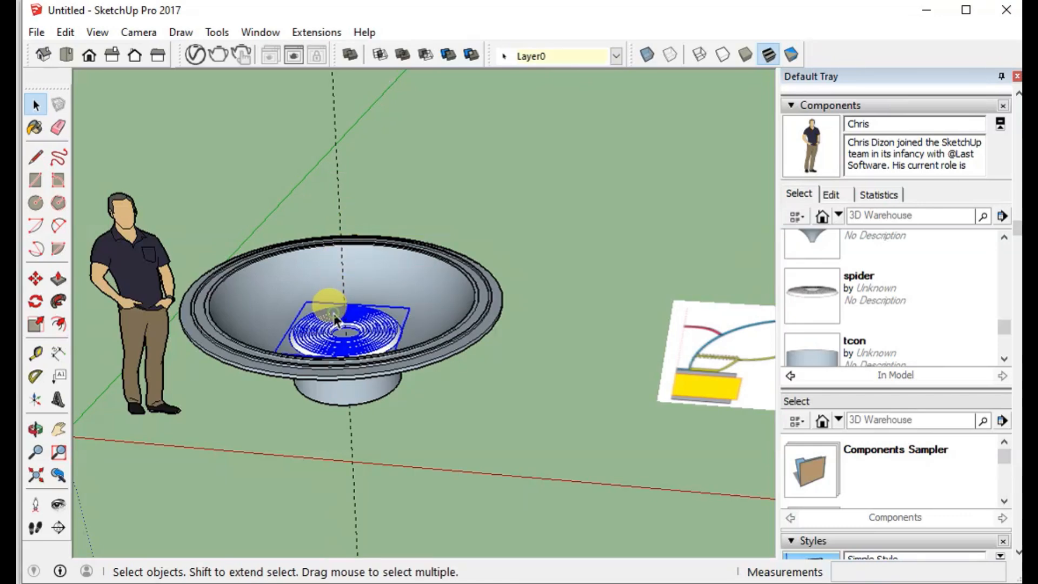
{"action": "right_click", "coordinate": [334, 313]}
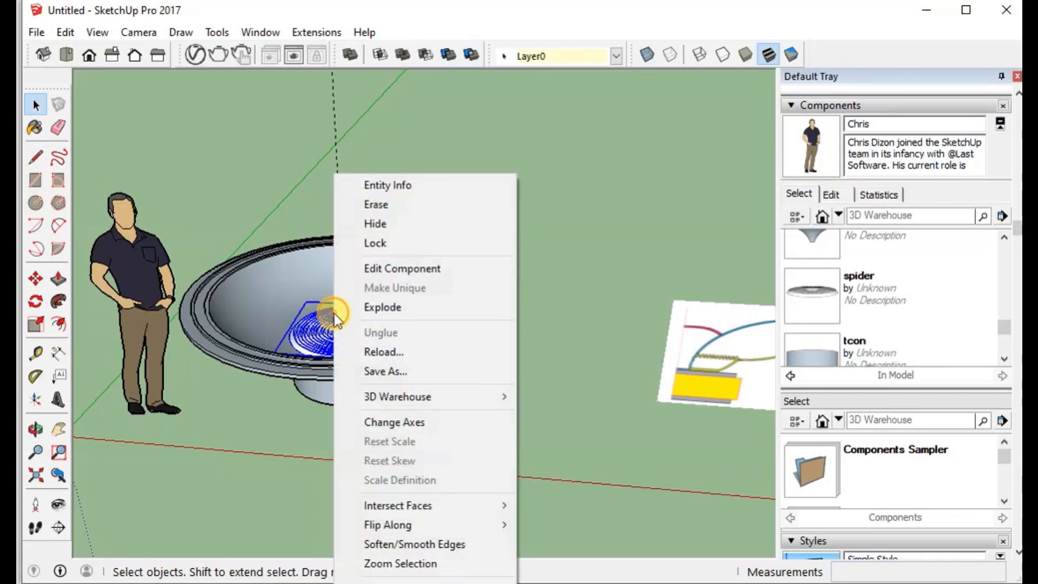
{"action": "left_click", "coordinate": [371, 225]}
Hide the flat ring component around the outer rim of the basket
{"action": "middle_click_drag", "start_coordinate": [316, 333], "coordinate": [376, 363]}
{"action": "left_click_drag", "start_coordinate": [376, 365], "coordinate": [240, 362]}
{"action": "key", "text": "space"}
{"action": "right_click", "coordinate": [205, 339]}
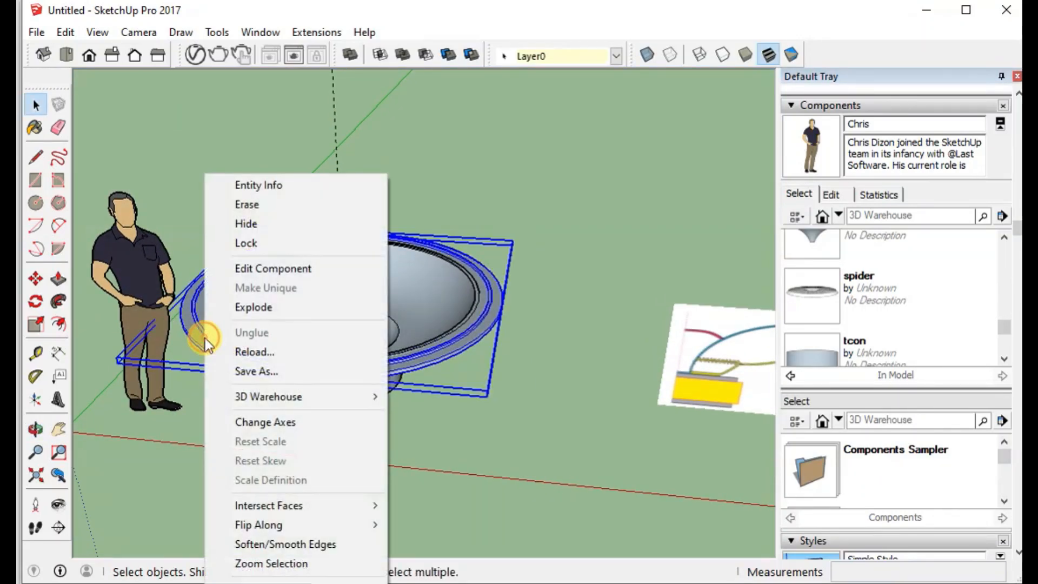
{"action": "left_click", "coordinate": [260, 229]}
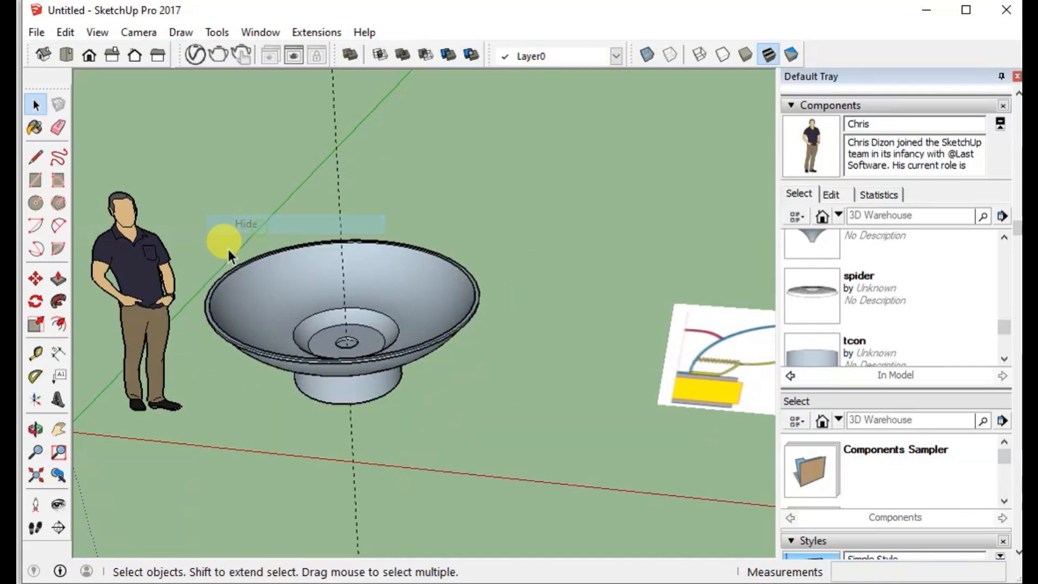
In front view, draw an upright rectangle about 0.78 m by 0.34 m just below the cylindrical base, spanning the dashed centre guide
{"action": "key", "text": "o"}
{"action": "left_click_drag", "start_coordinate": [311, 384], "coordinate": [394, 290]}
{"action": "key", "text": "space"}
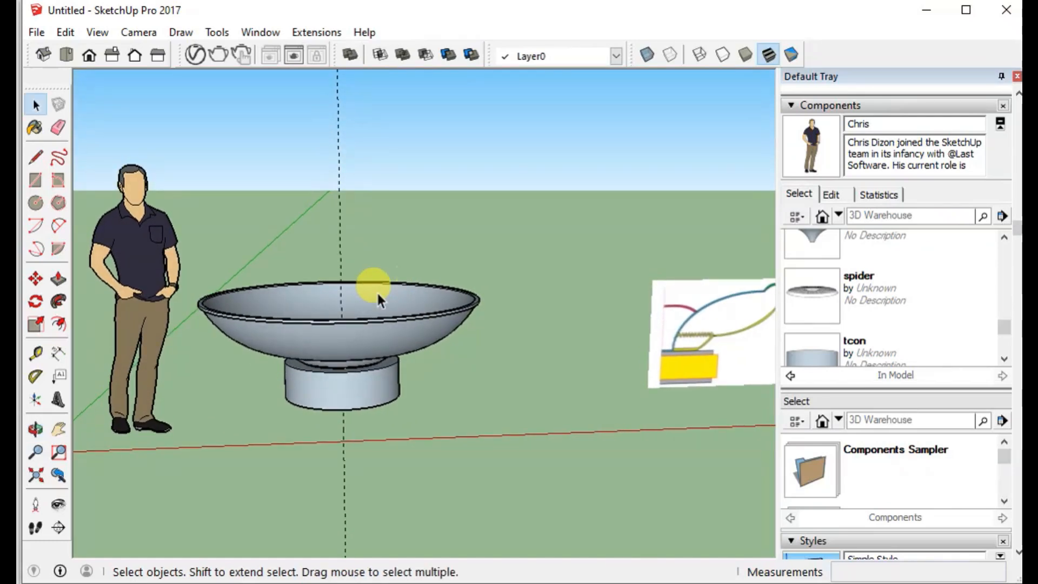
{"action": "left_click", "coordinate": [88, 56]}
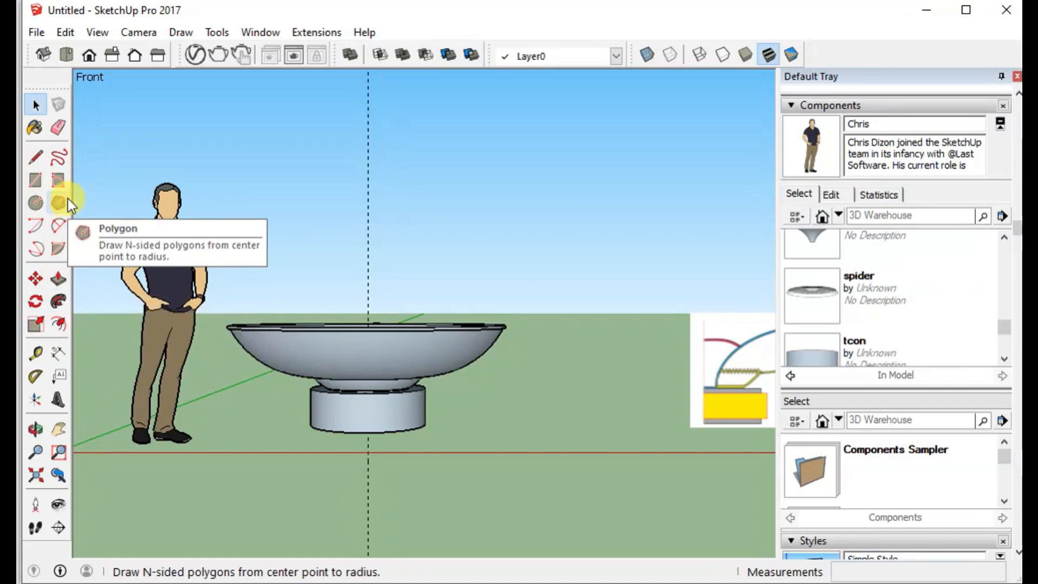
{"action": "left_click", "coordinate": [38, 182]}
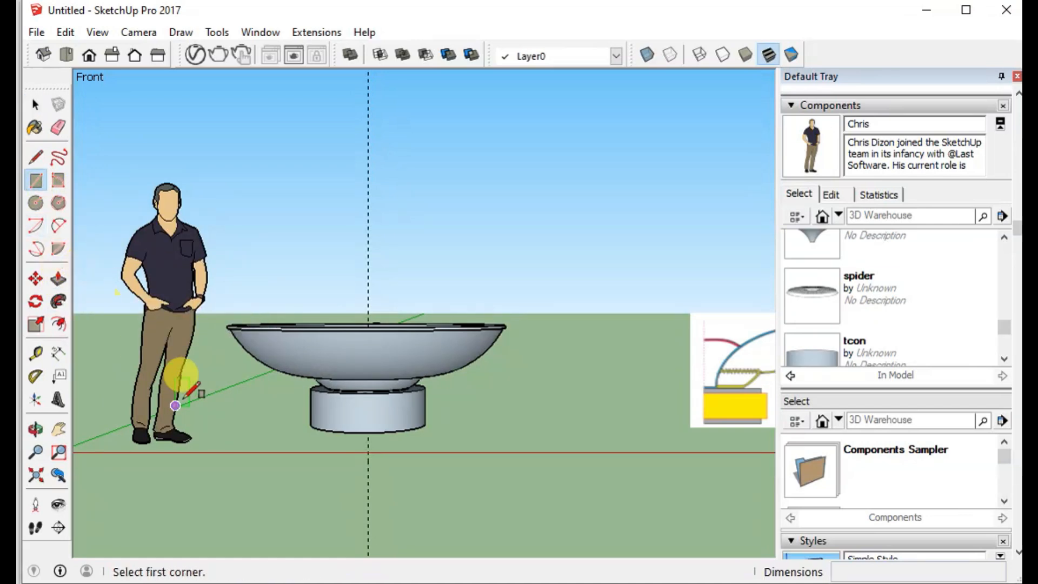
{"action": "left_click", "coordinate": [299, 434]}
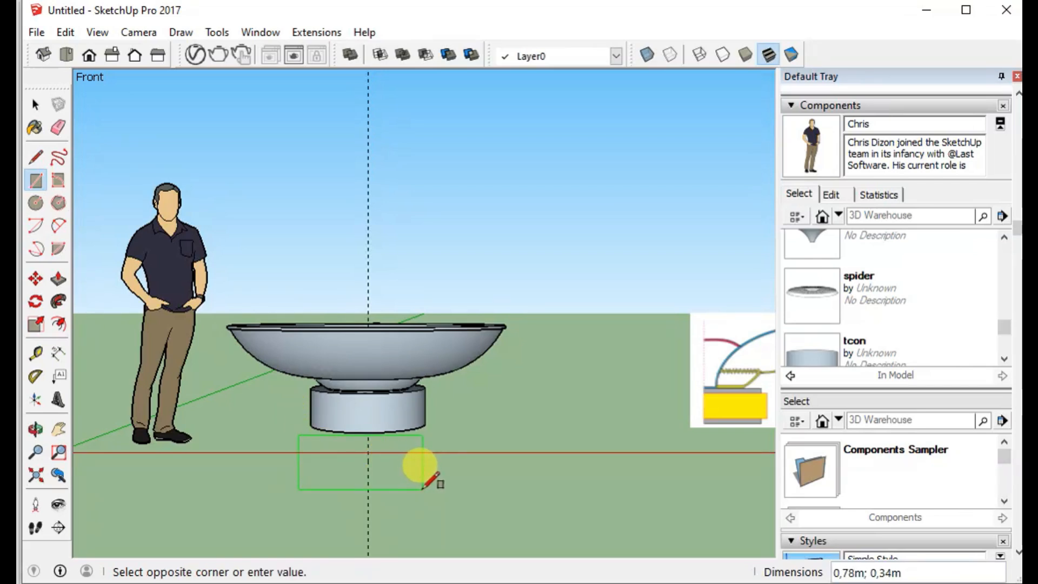
{"action": "left_click", "coordinate": [422, 489]}
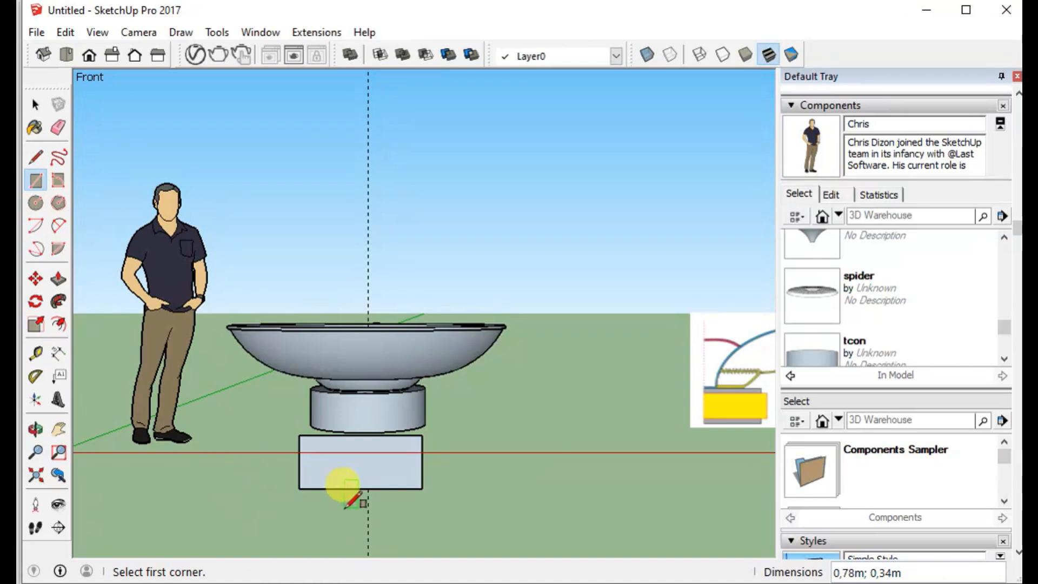
Draw two lines sloping inward from the rectangle's upper corners to its bottom edge, about 0.41 m and 0.44 m long
{"action": "scroll", "coordinate": [346, 503], "scroll_direction": "up", "scroll_amount": 4}
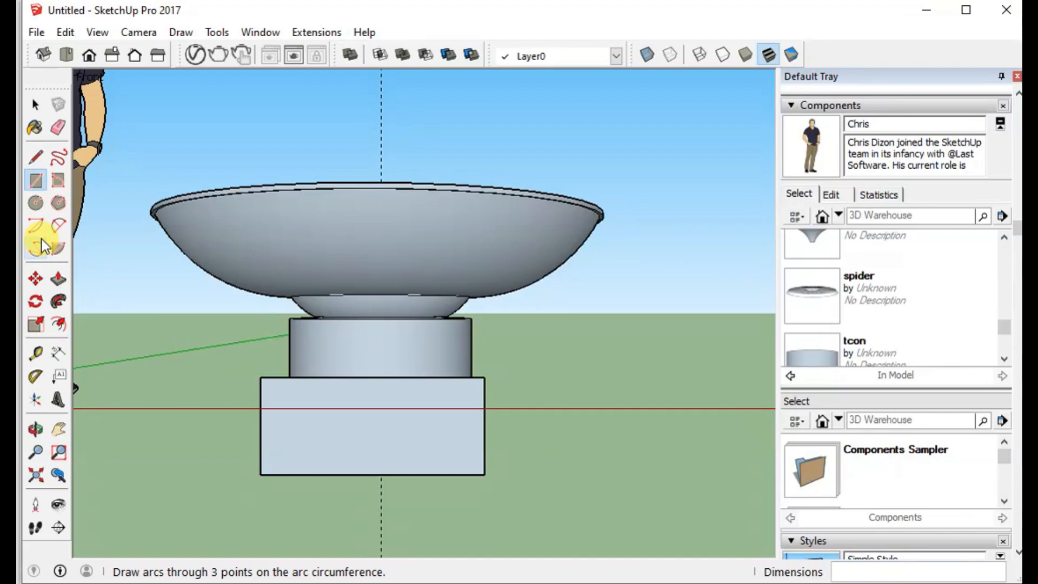
{"action": "key", "text": "o"}
{"action": "left_click_drag", "start_coordinate": [151, 352], "coordinate": [199, 381]}
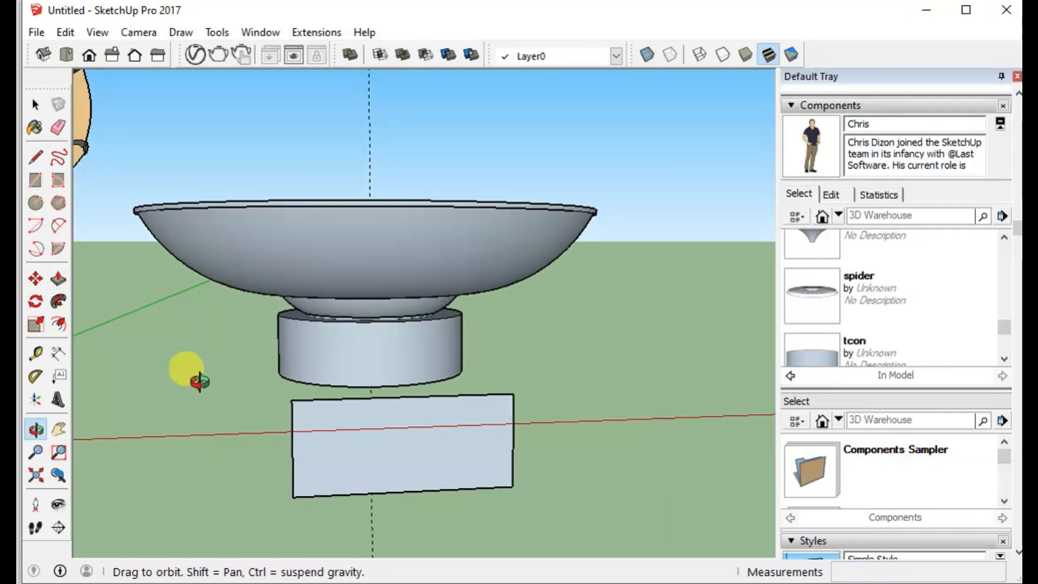
{"action": "middle_click_drag", "start_coordinate": [199, 382], "coordinate": [190, 354]}
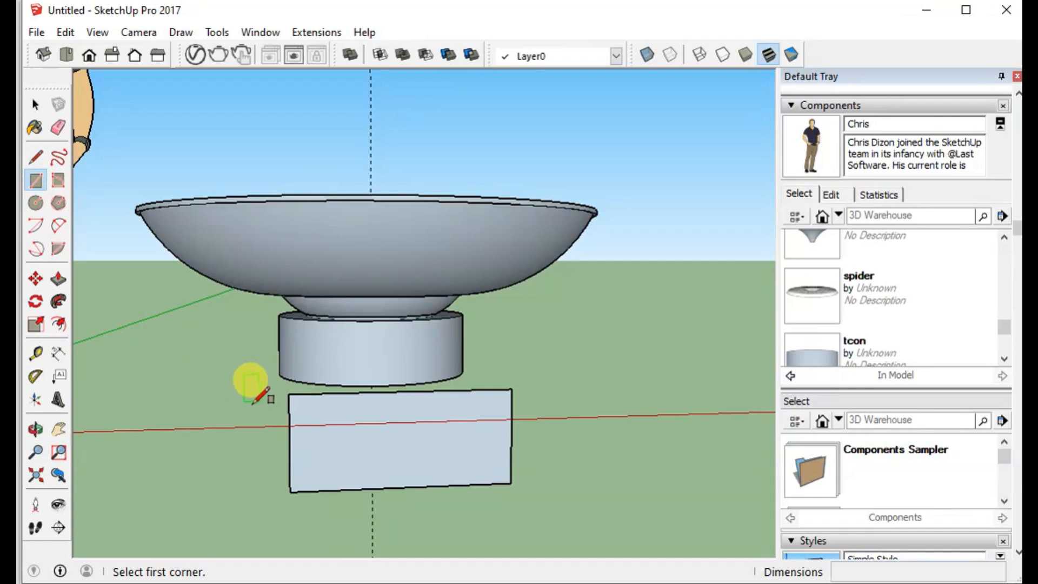
{"action": "left_click", "coordinate": [305, 393]}
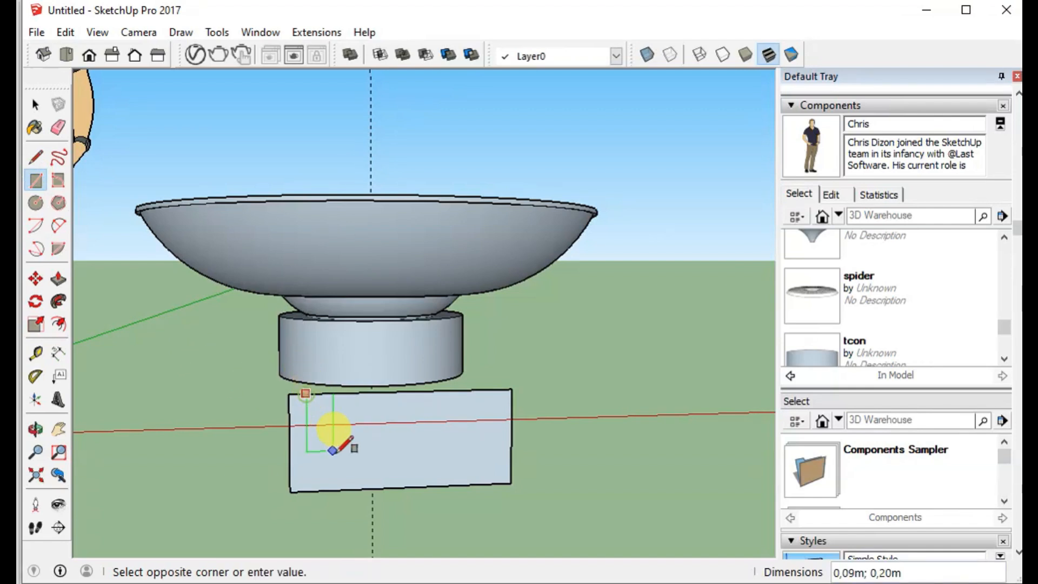
{"action": "key", "text": "Escape"}
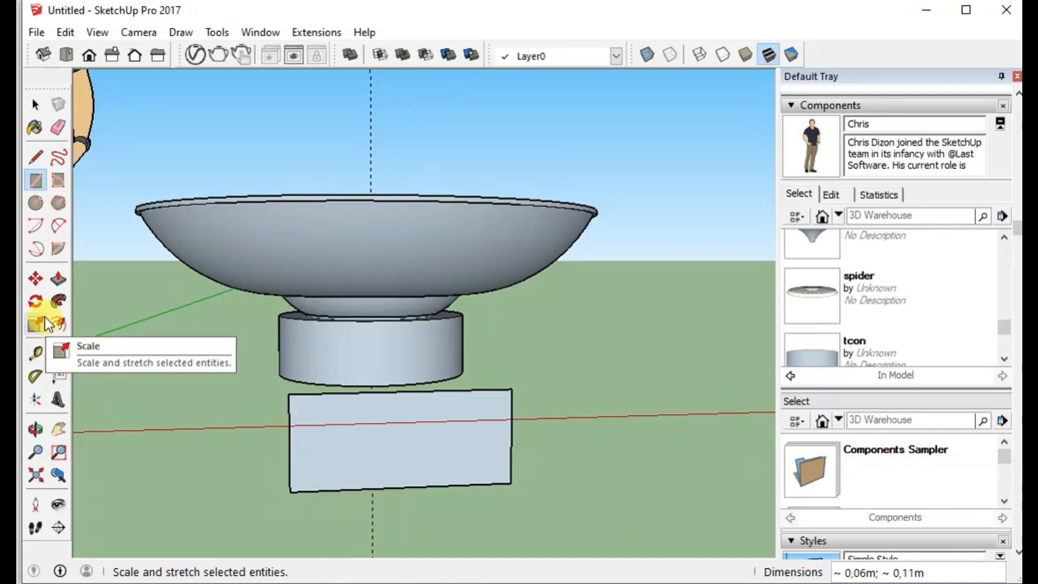
{"action": "left_click", "coordinate": [36, 158]}
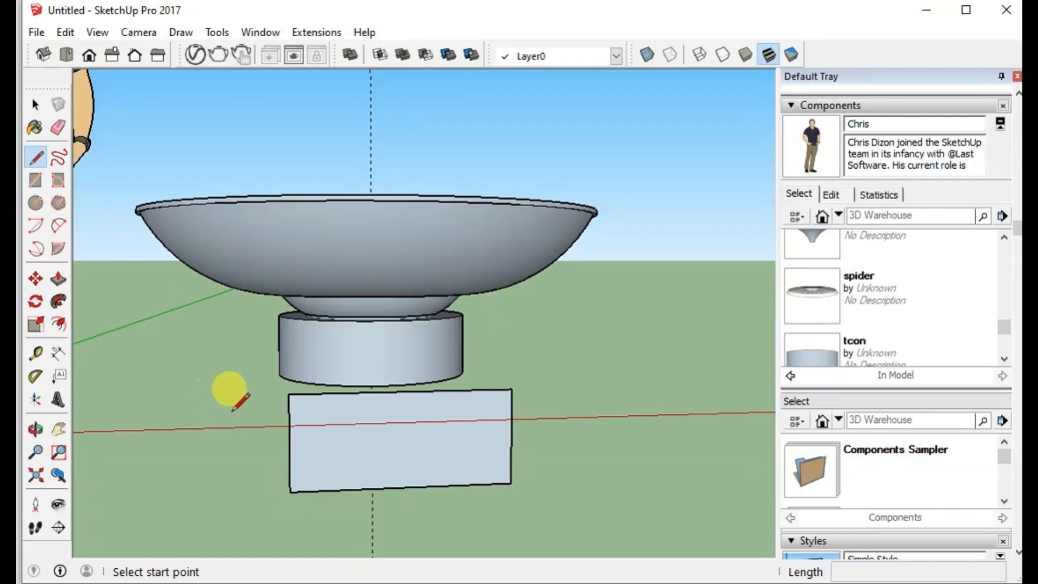
{"action": "left_click", "coordinate": [288, 394]}
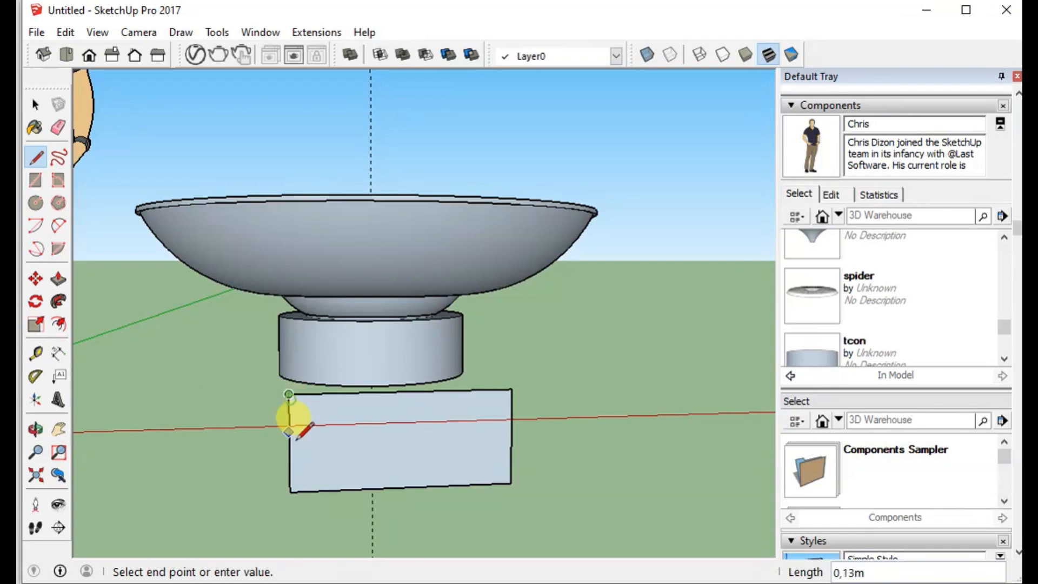
{"action": "left_click", "coordinate": [356, 489]}
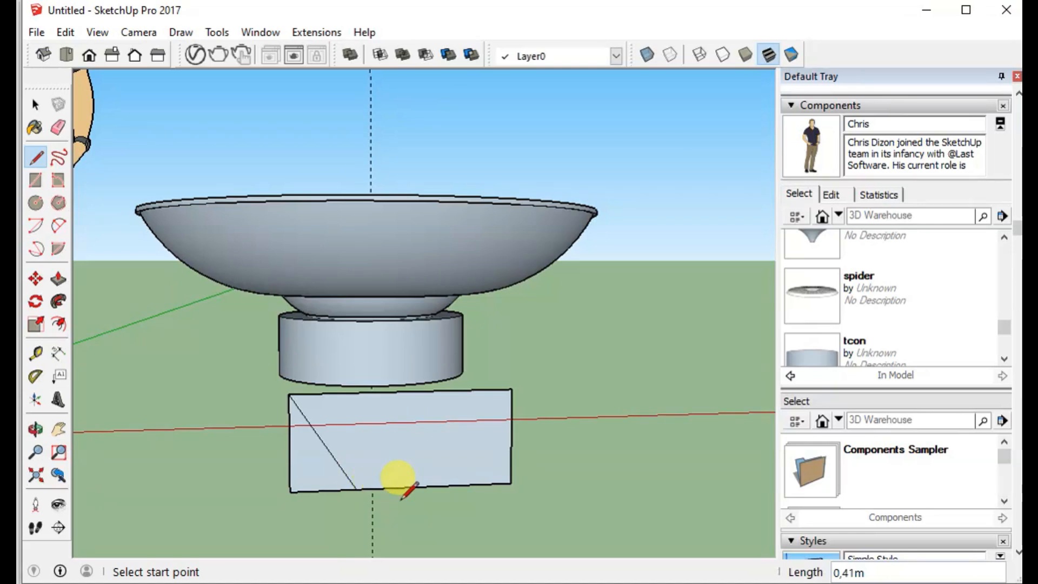
{"action": "left_click", "coordinate": [512, 388]}
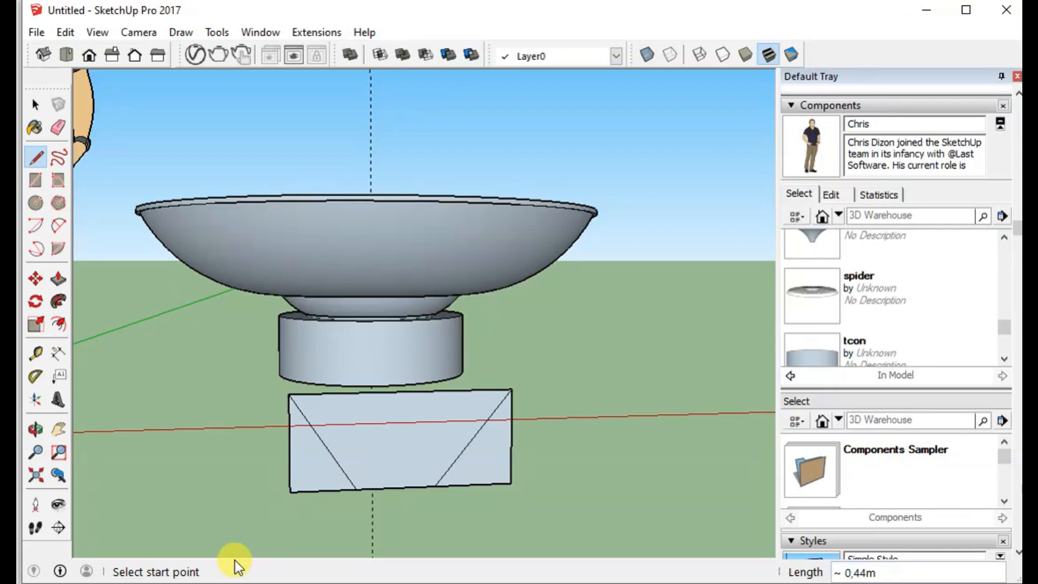
Erase the rectangle's outer side and bottom edges beyond the two sloping lines, leaving a trapezoid
{"action": "left_click", "coordinate": [57, 129]}
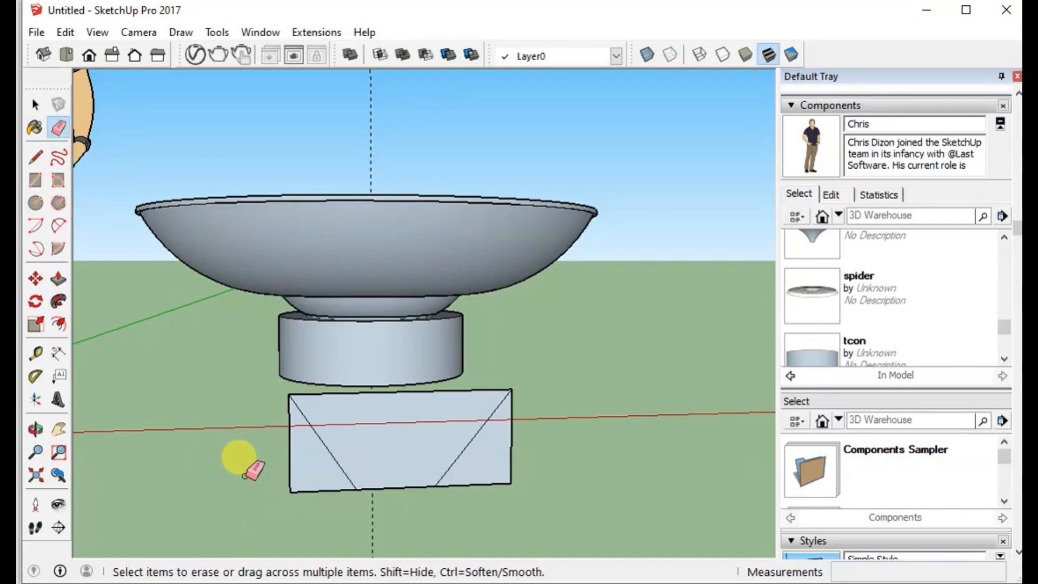
{"action": "left_click", "coordinate": [290, 469]}
{"action": "left_click", "coordinate": [323, 490]}
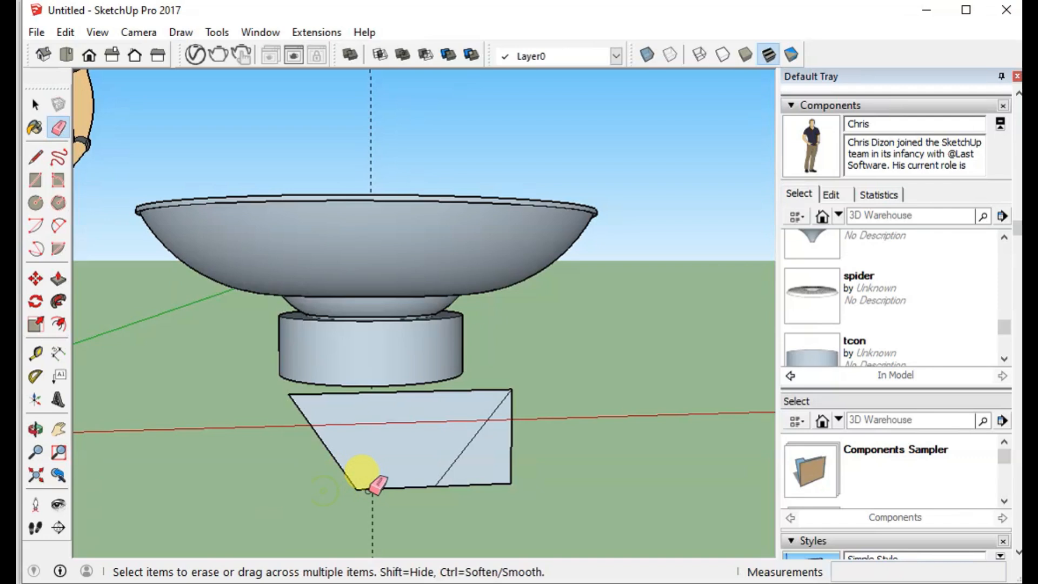
{"action": "left_click", "coordinate": [459, 487]}
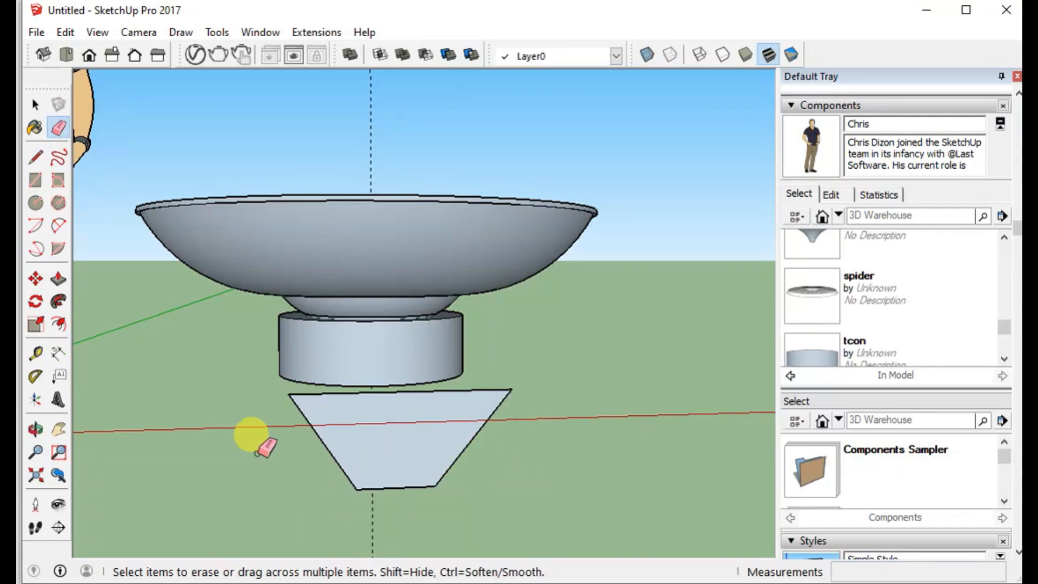
Round all four corners of the trapezoid with arc fillets, larger at the top and smaller at the bottom
{"action": "scroll", "coordinate": [326, 366], "scroll_direction": "up", "scroll_amount": 5}
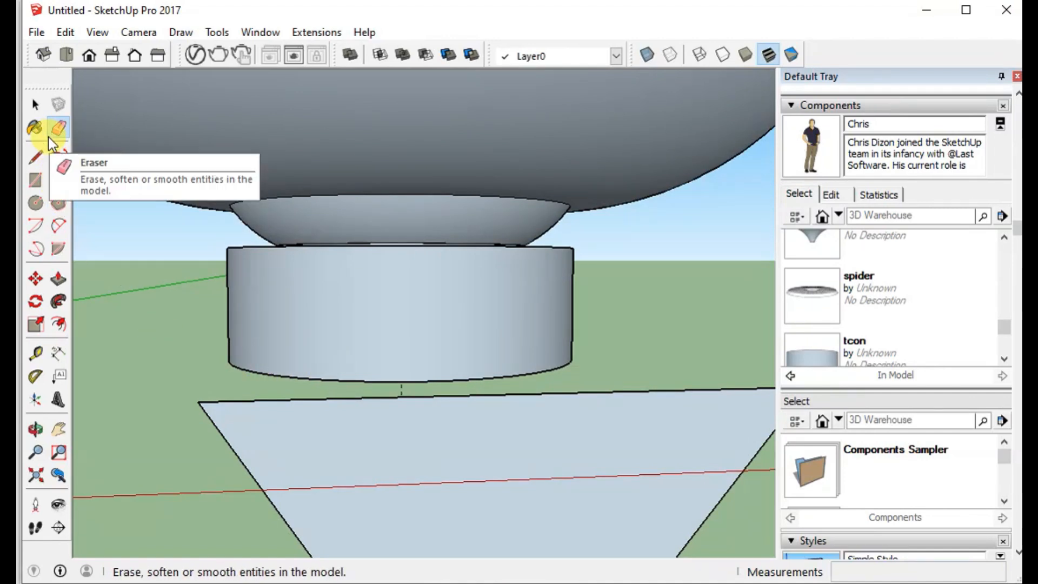
{"action": "scroll", "coordinate": [111, 292], "scroll_direction": "down", "scroll_amount": 5}
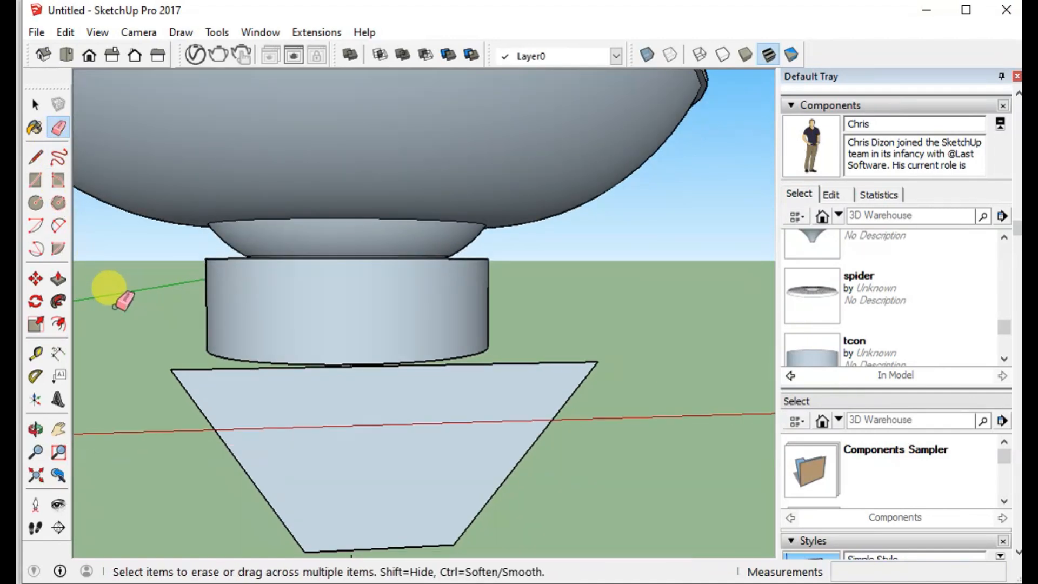
{"action": "left_click", "coordinate": [59, 225]}
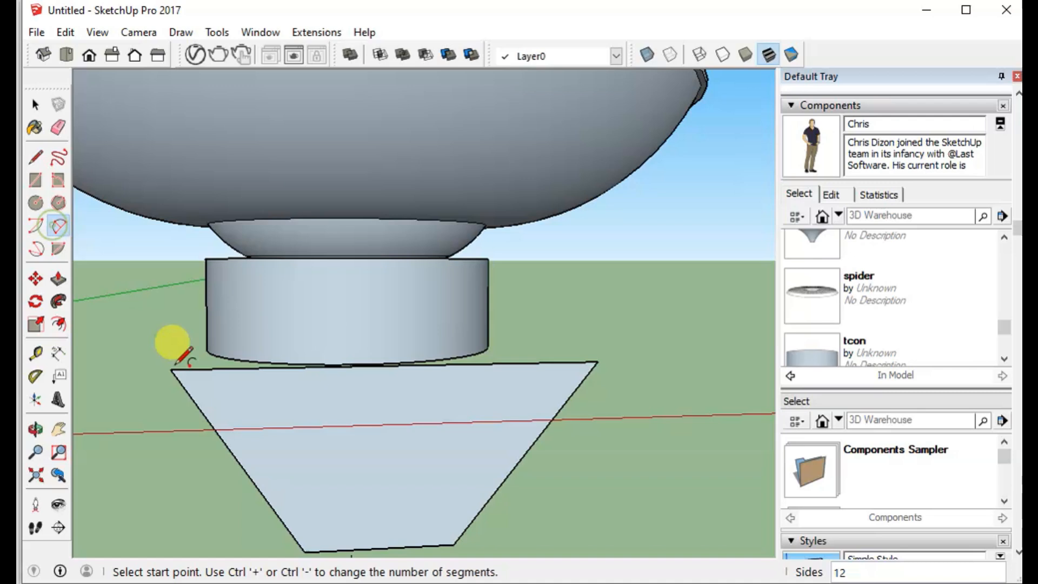
{"action": "left_click", "coordinate": [198, 407]}
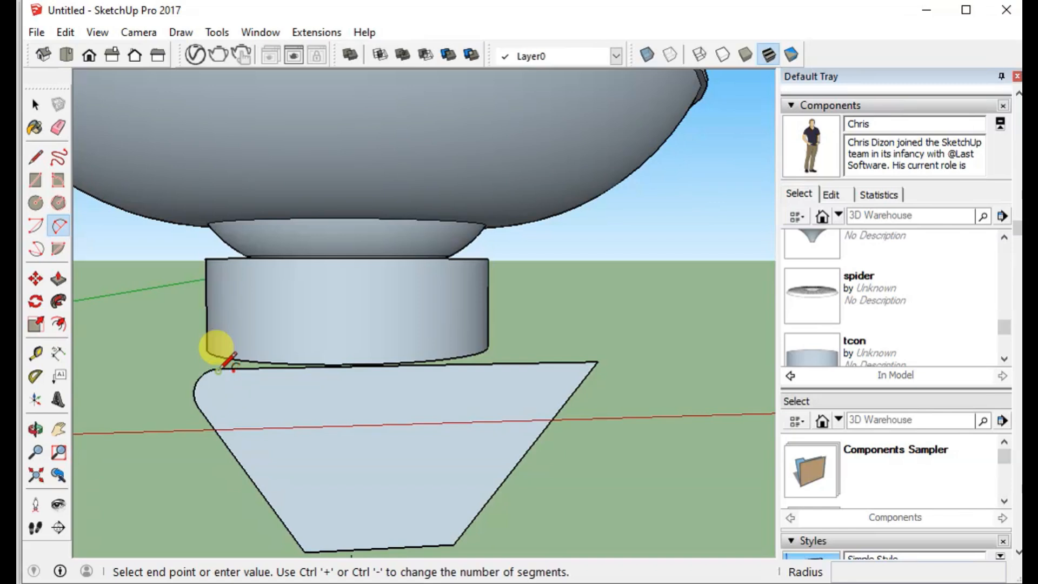
{"action": "left_click", "coordinate": [219, 370]}
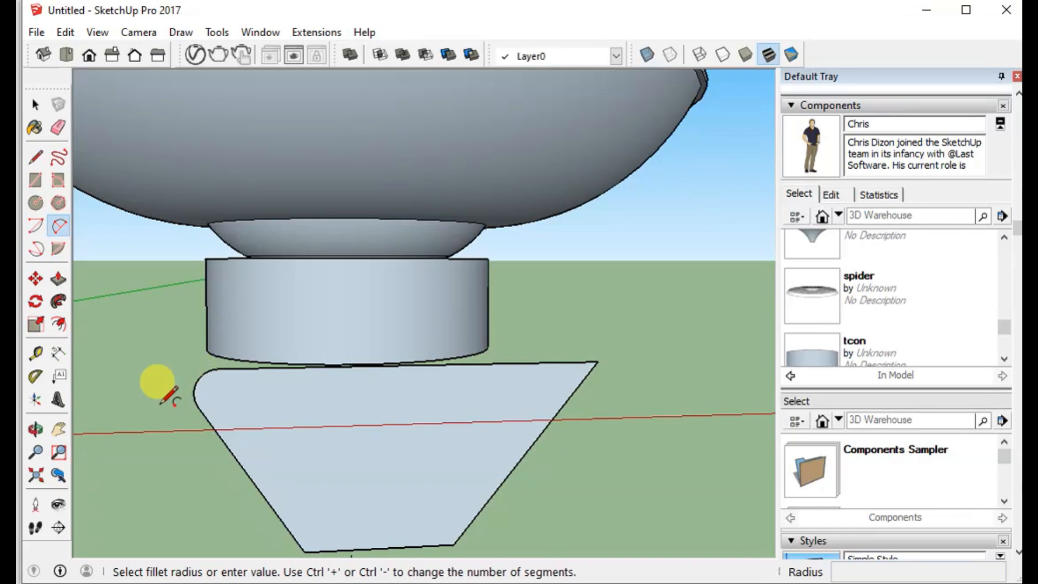
{"action": "double_click", "coordinate": [314, 539]}
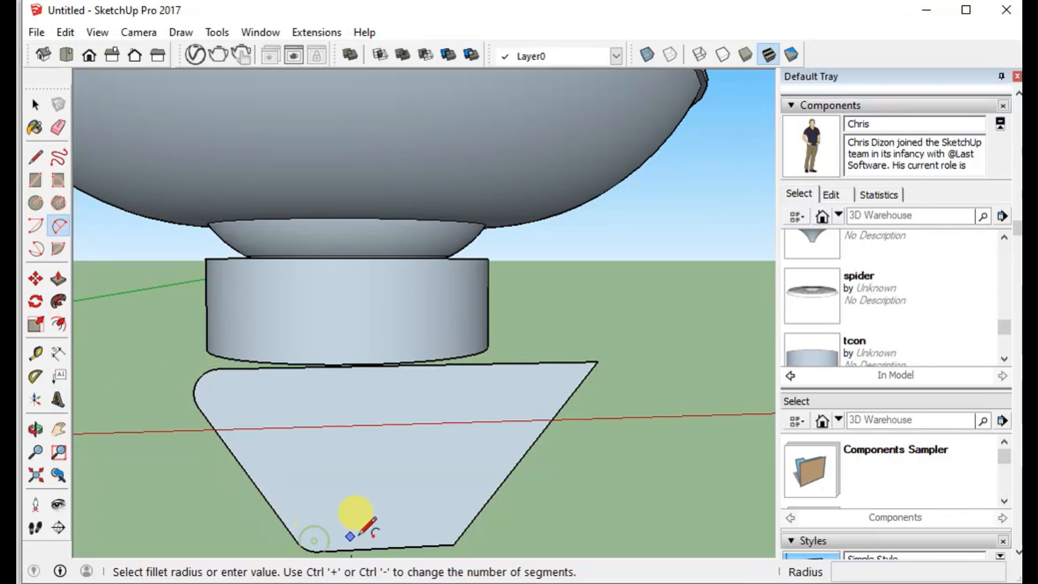
{"action": "left_click", "coordinate": [453, 532]}
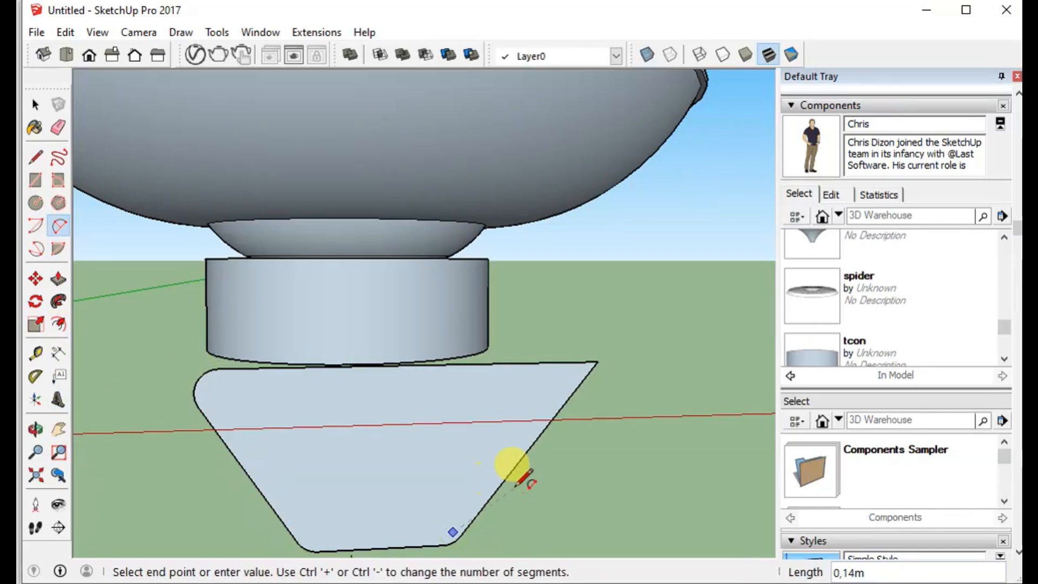
{"action": "key", "text": "Escape"}
{"action": "double_click", "coordinate": [572, 377]}
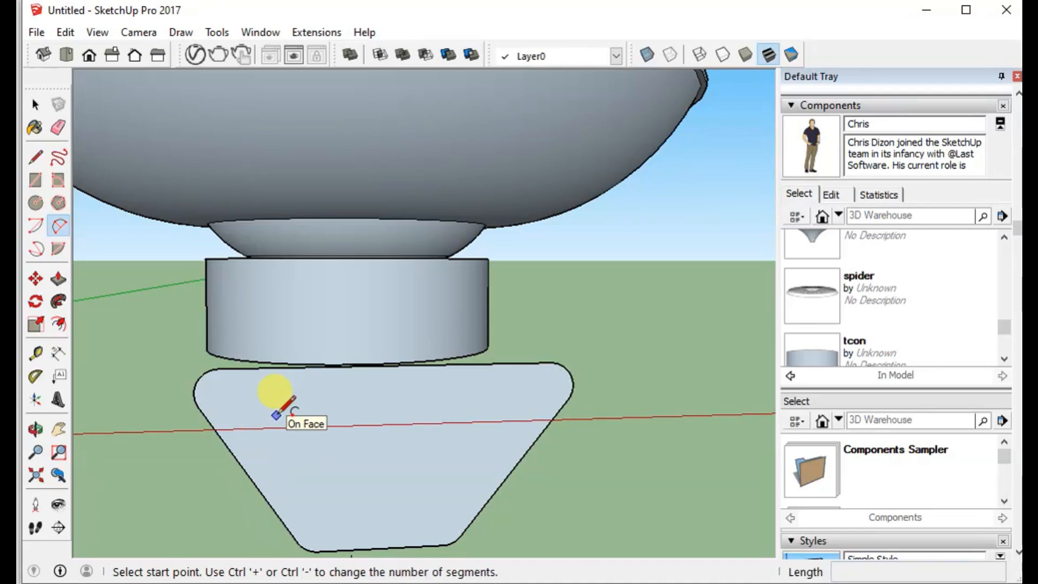
In front view, move the rounded trapezoid face about 0.03 m along the red axis toward the standing figure
{"action": "left_click", "coordinate": [37, 103]}
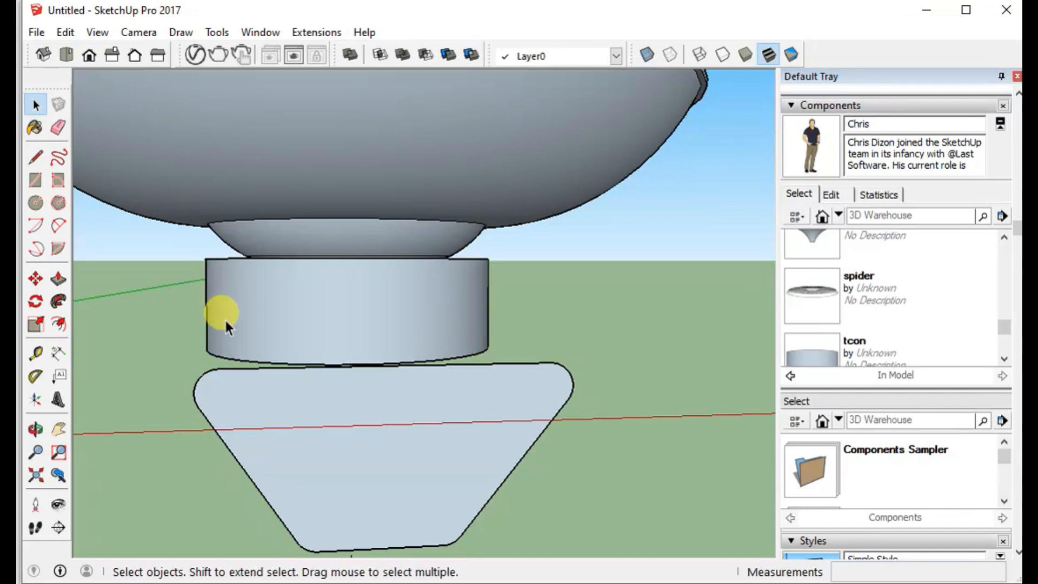
{"action": "scroll", "coordinate": [226, 320], "scroll_direction": "down", "scroll_amount": 4}
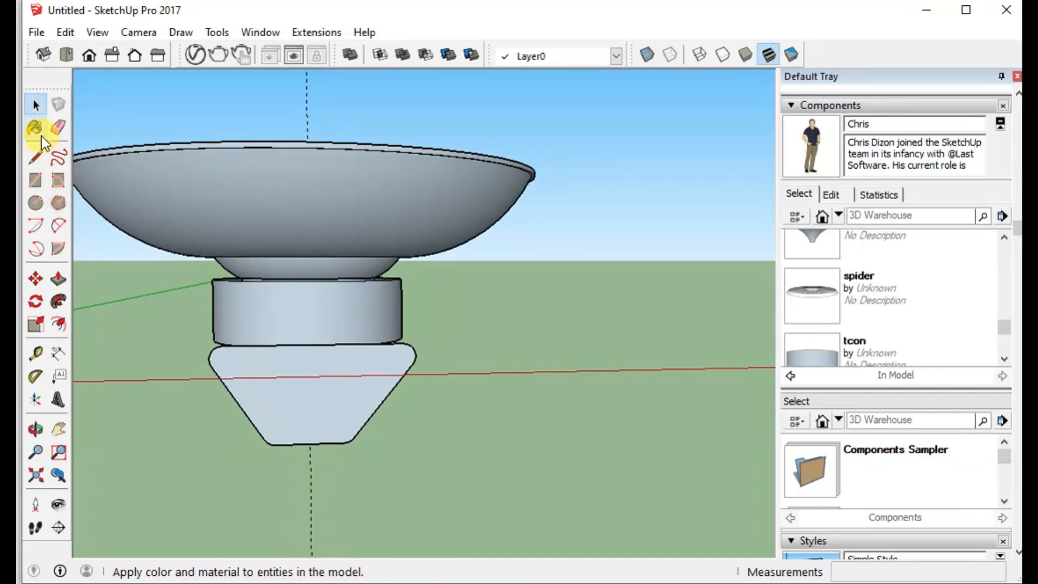
{"action": "left_click", "coordinate": [91, 55]}
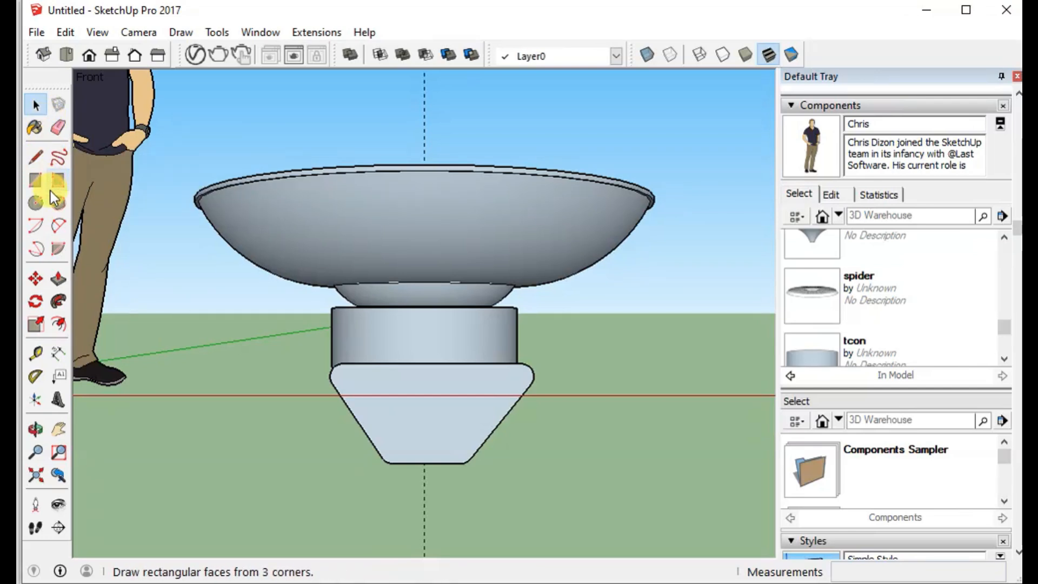
{"action": "left_click", "coordinate": [35, 279]}
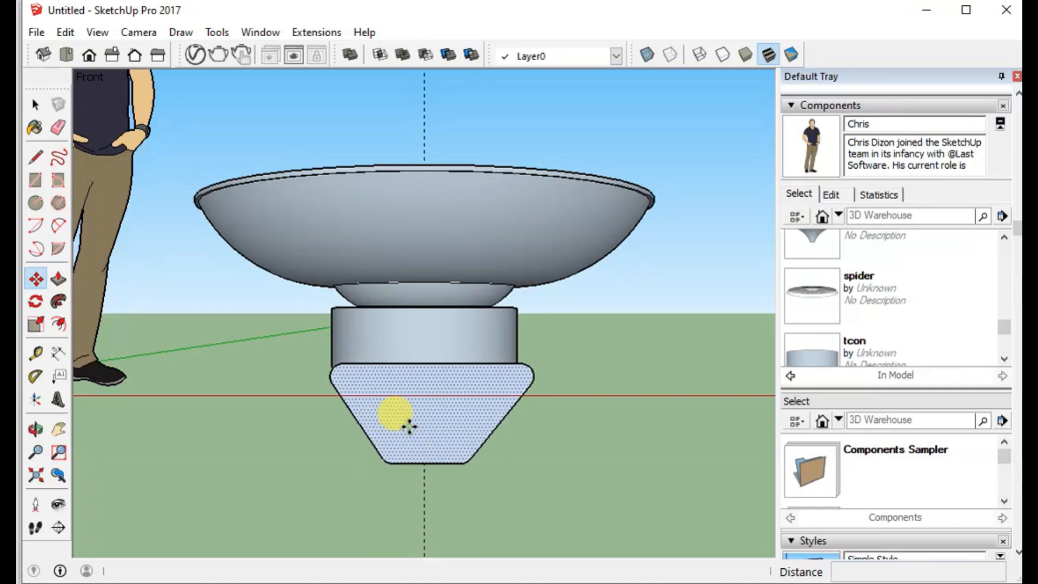
{"action": "left_click", "coordinate": [409, 427]}
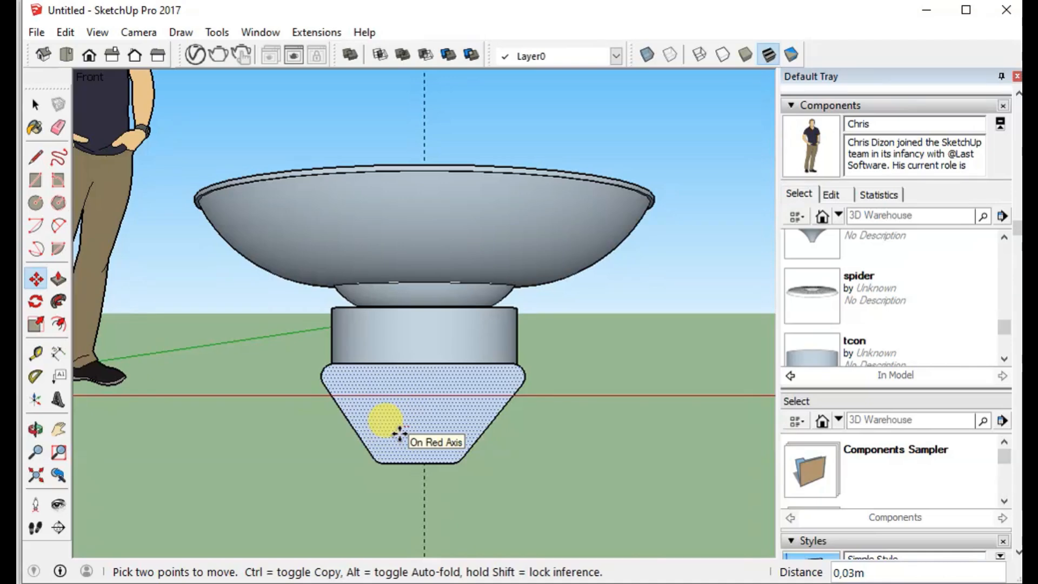
{"action": "left_click", "coordinate": [400, 434]}
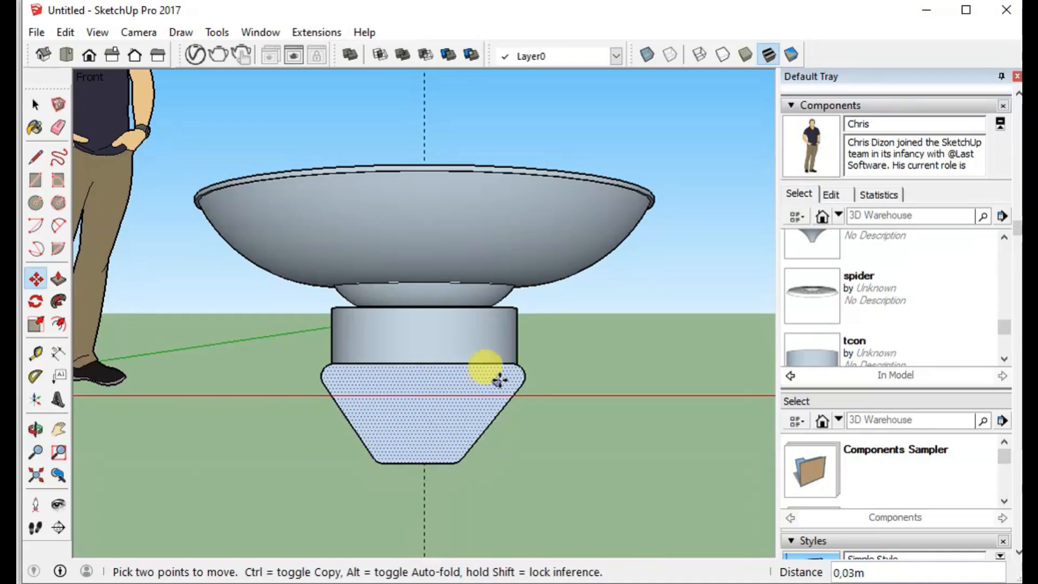
Extrude the rounded trapezoid with Push/Pull along the green axis into a long bar reaching past the far side of the basket
{"action": "middle_click_drag", "start_coordinate": [563, 363], "coordinate": [124, 405]}
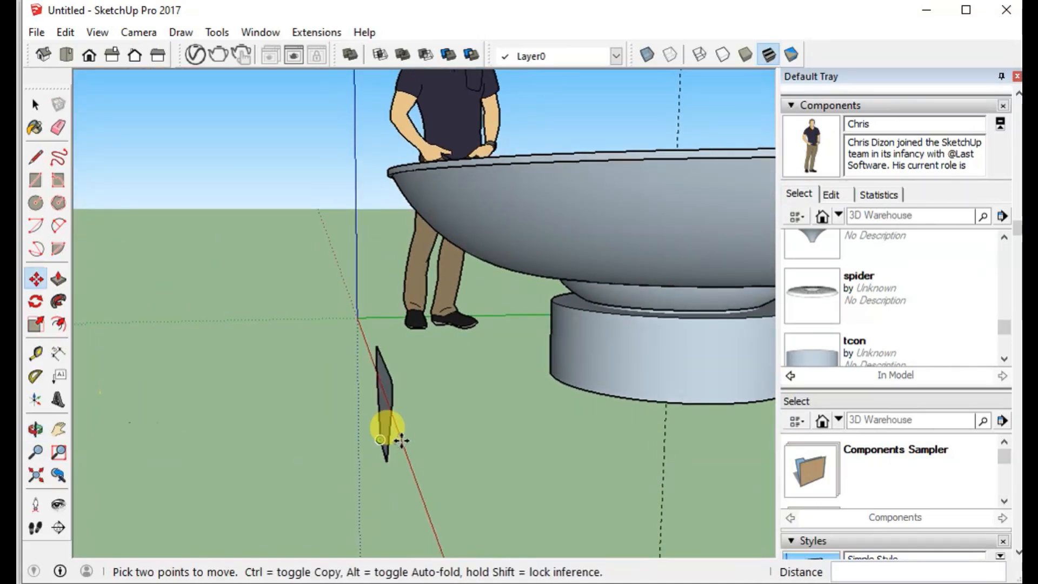
{"action": "middle_click_drag", "start_coordinate": [401, 441], "coordinate": [422, 417]}
{"action": "scroll", "coordinate": [423, 416], "scroll_direction": "up", "scroll_amount": 5}
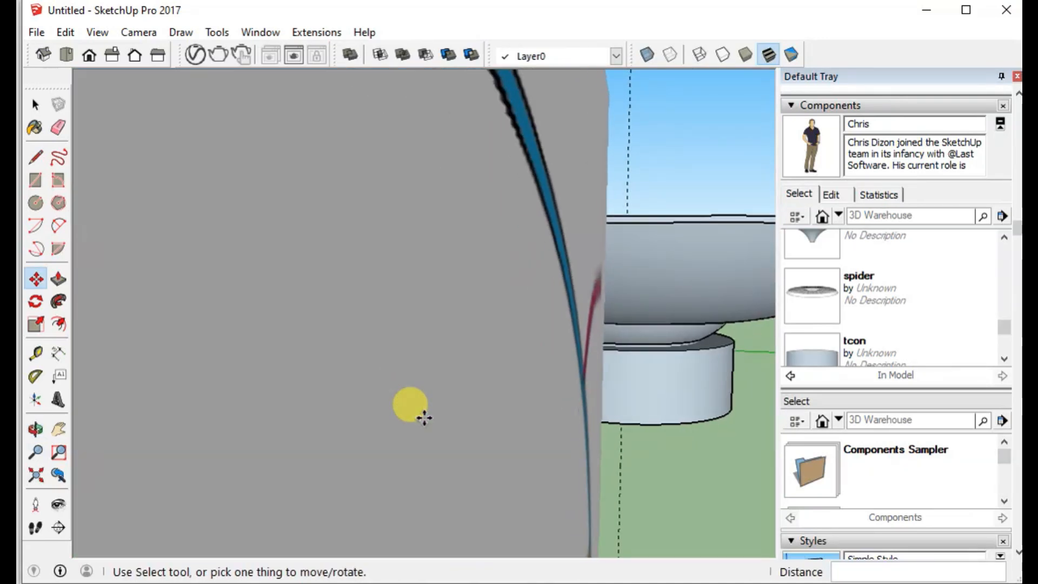
{"action": "scroll", "coordinate": [424, 418], "scroll_direction": "up", "scroll_amount": 8}
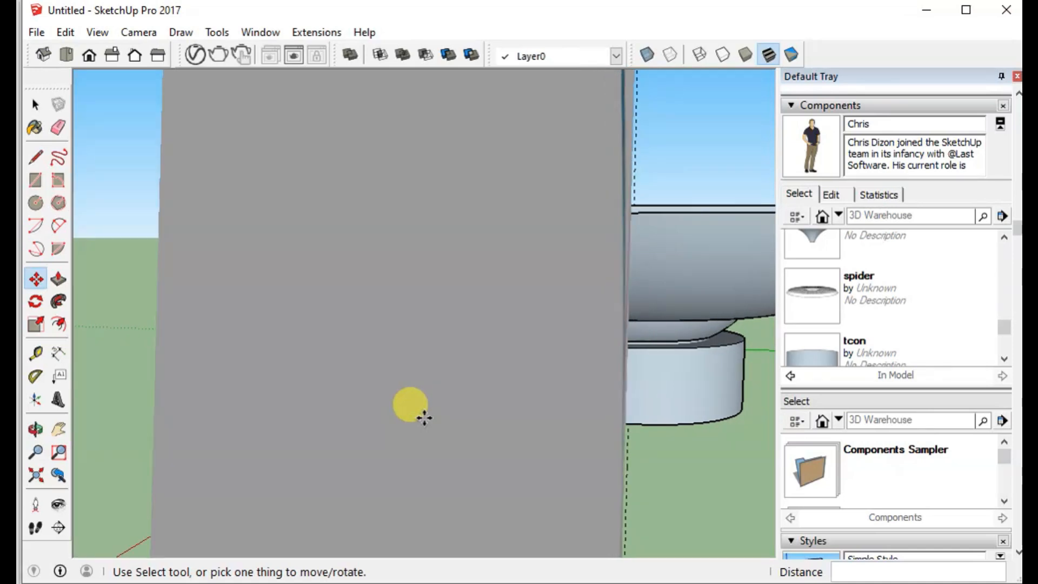
{"action": "scroll", "coordinate": [424, 418], "scroll_direction": "down", "scroll_amount": 10}
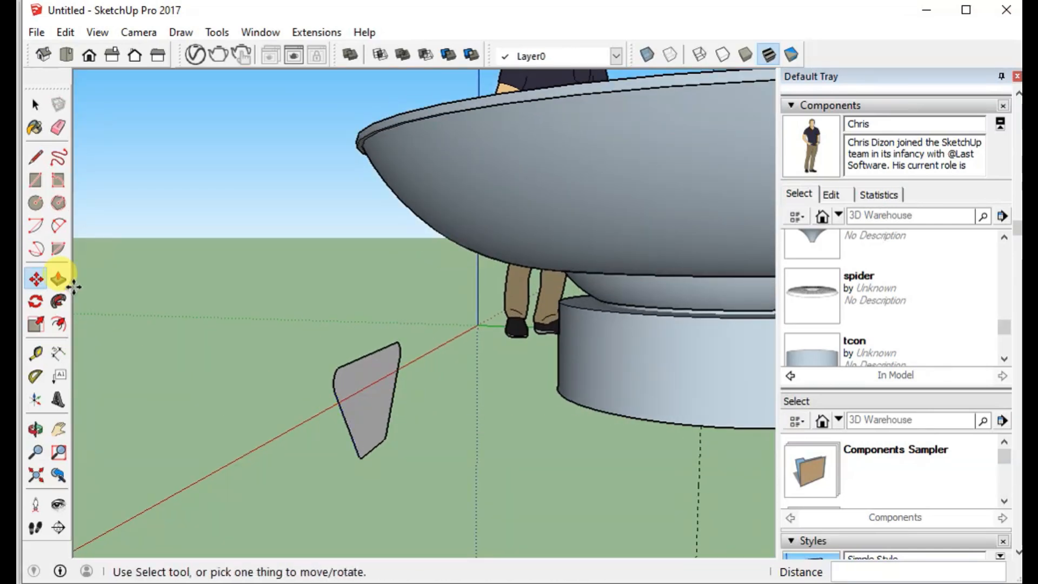
{"action": "left_click", "coordinate": [59, 279]}
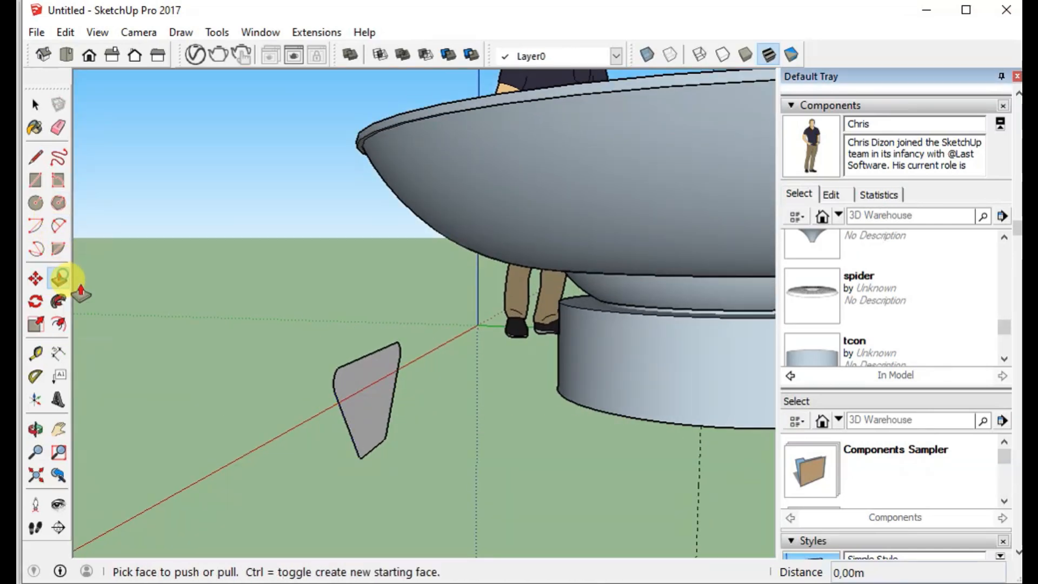
{"action": "left_click", "coordinate": [362, 380]}
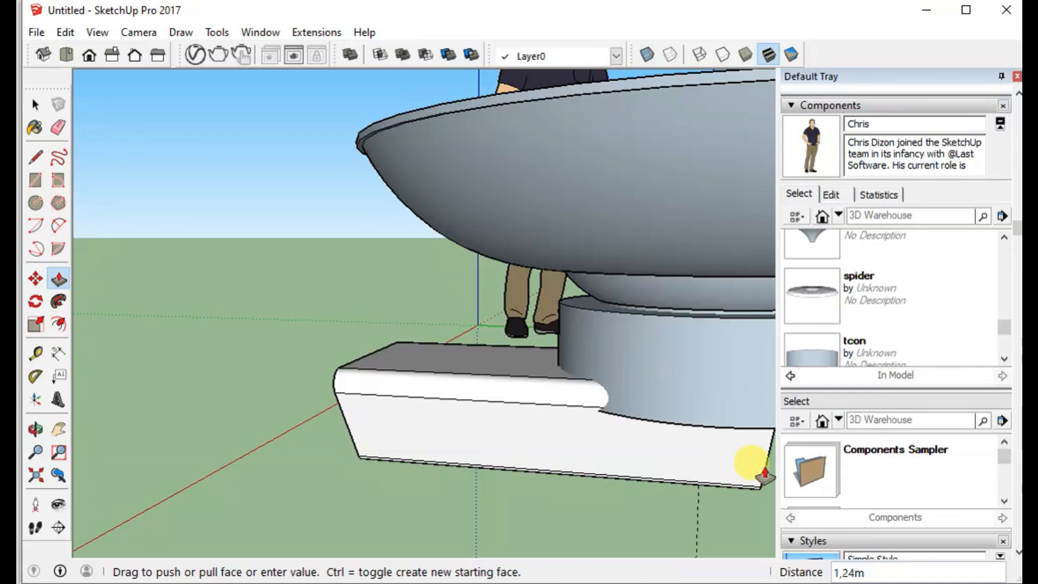
{"action": "left_click_drag", "start_coordinate": [764, 470], "coordinate": [725, 458]}
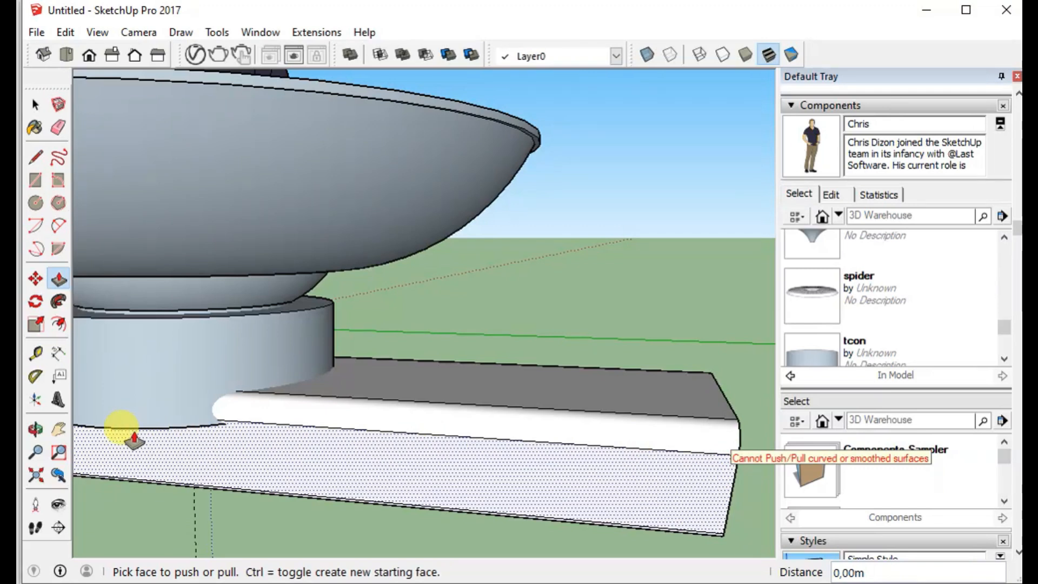
{"action": "scroll", "coordinate": [134, 441], "scroll_direction": "down", "scroll_amount": 2}
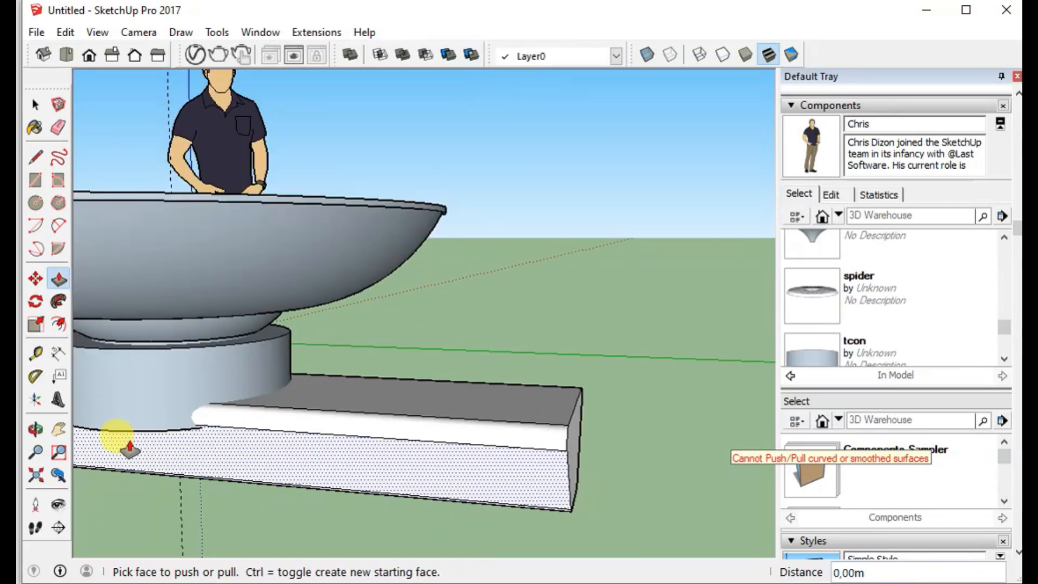
{"action": "left_click", "coordinate": [35, 430]}
{"action": "left_click_drag", "start_coordinate": [139, 424], "coordinate": [400, 487]}
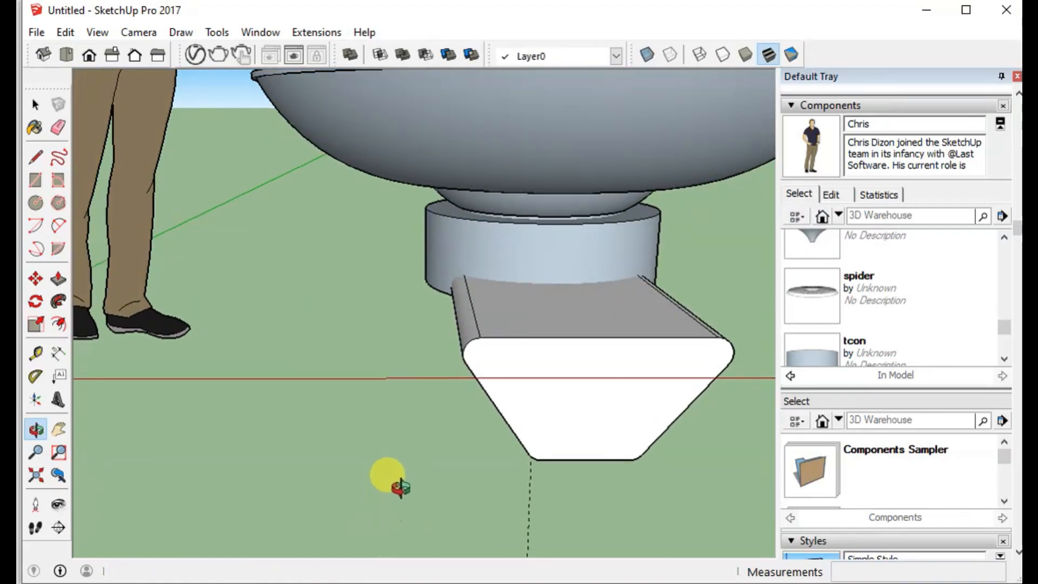
In top view, move the whole bar about 0.23 m along the green axis so it protrudes evenly beyond both sides of the bowl
{"action": "left_click", "coordinate": [70, 61]}
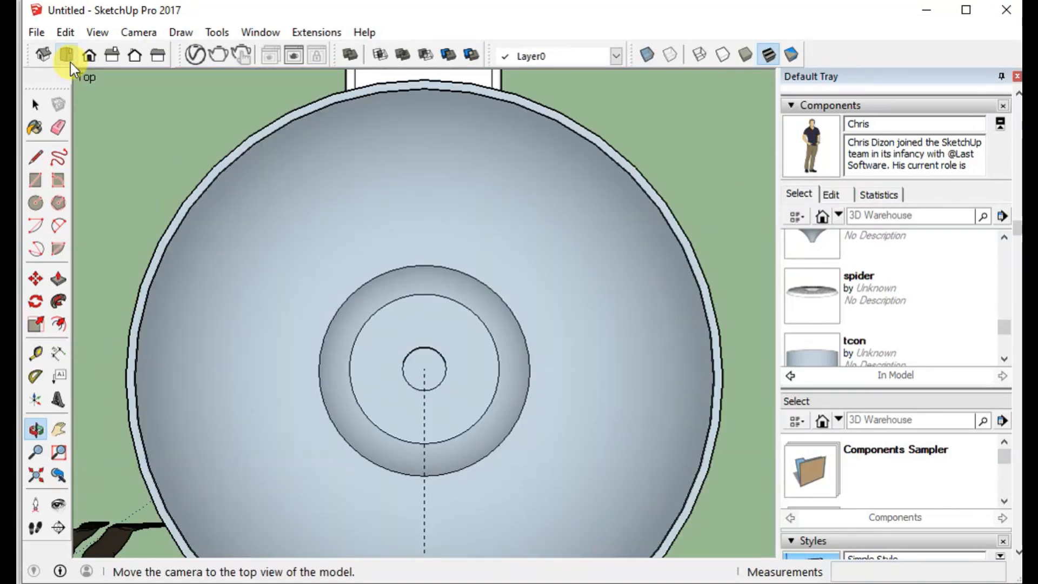
{"action": "scroll", "coordinate": [242, 294], "scroll_direction": "down", "scroll_amount": 5}
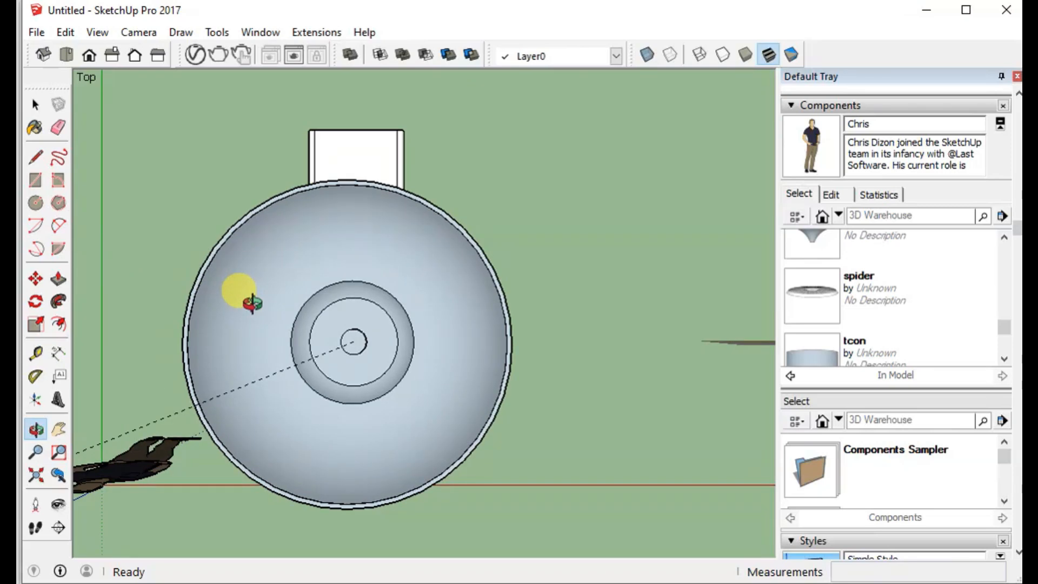
{"action": "left_click", "coordinate": [35, 105]}
{"action": "left_click", "coordinate": [339, 141]}
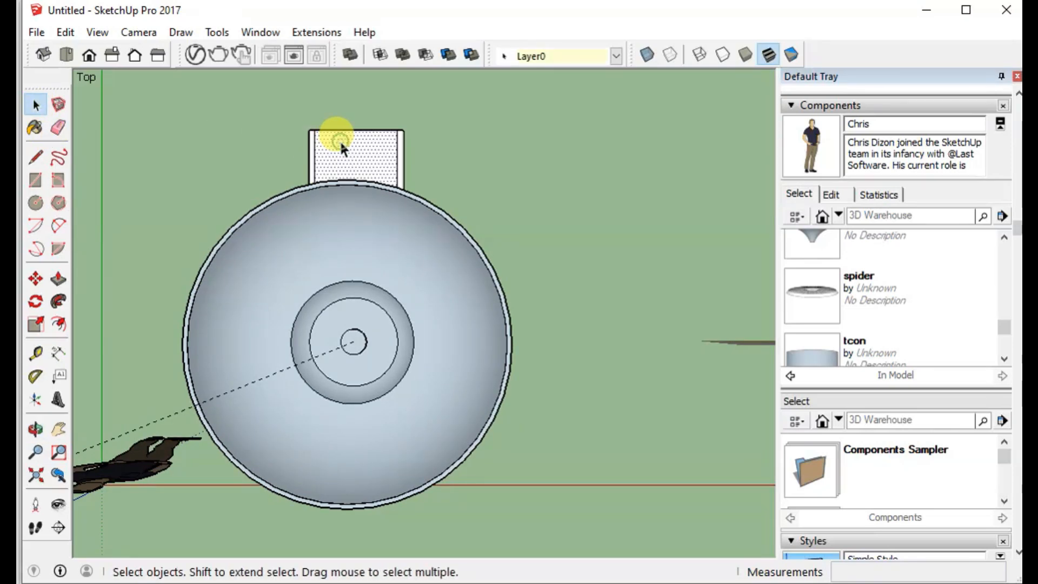
{"action": "double_click", "coordinate": [339, 139]}
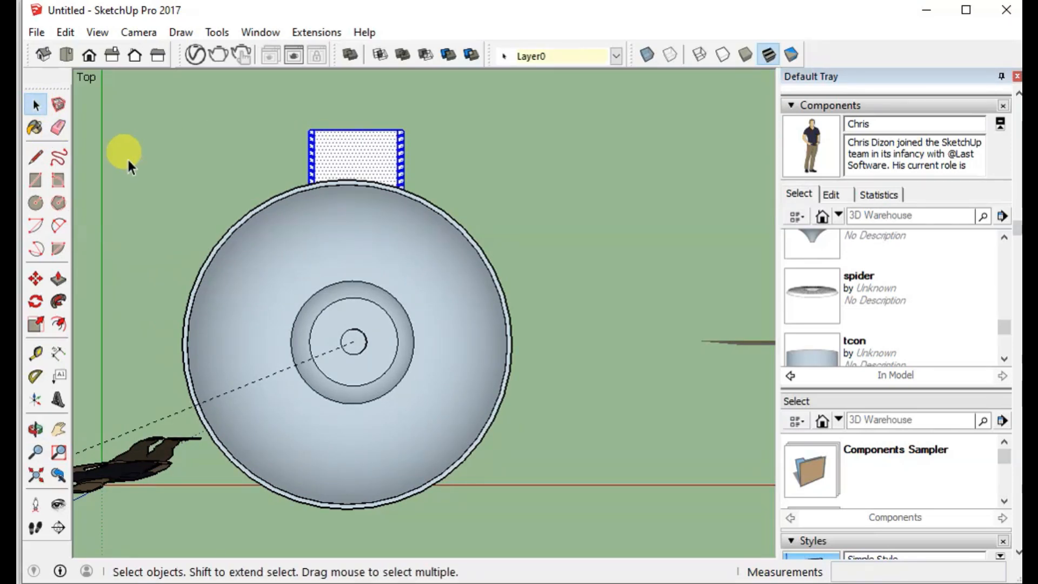
{"action": "left_click", "coordinate": [36, 278]}
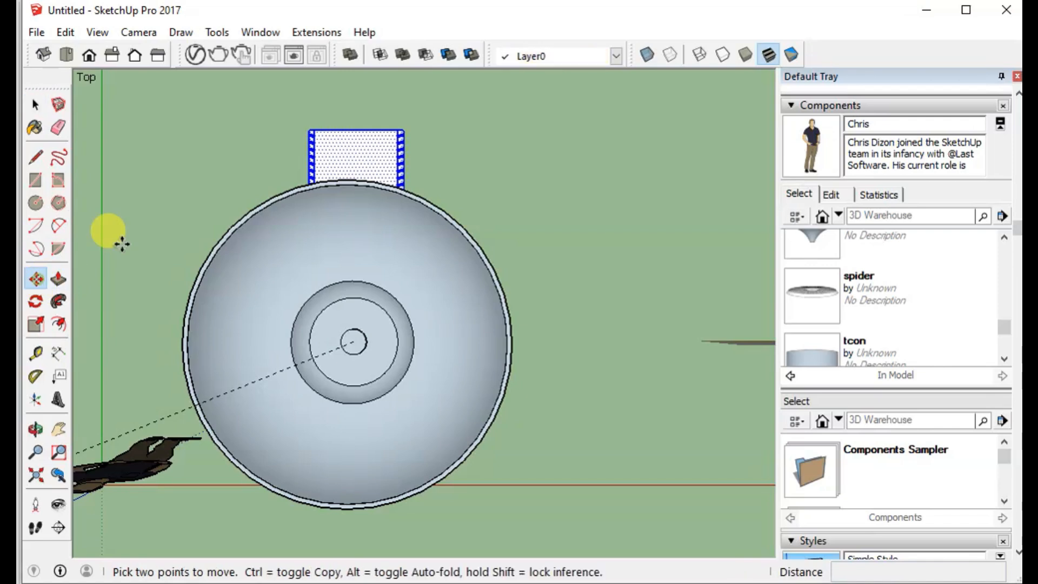
{"action": "left_click", "coordinate": [358, 131]}
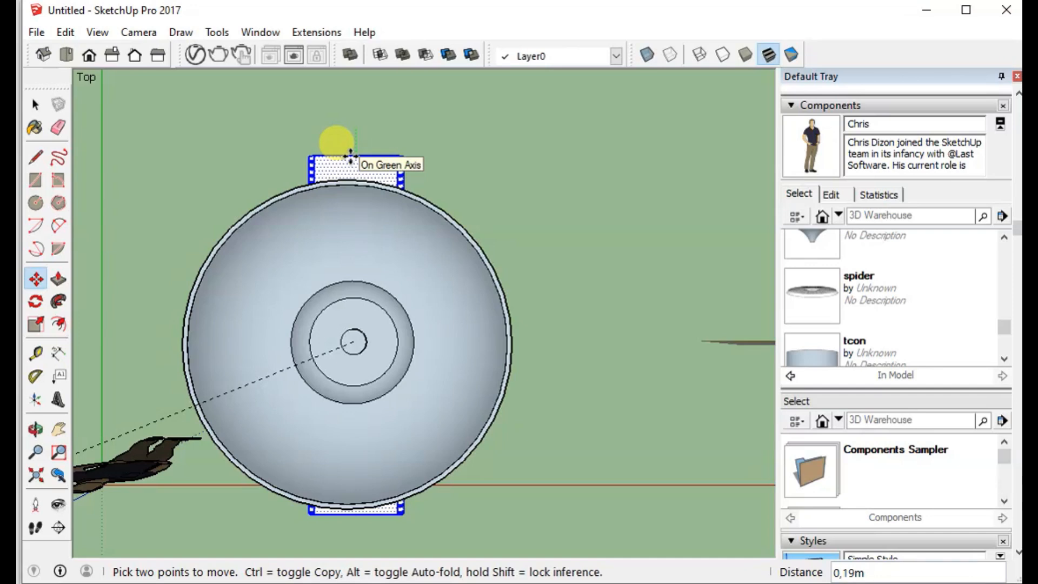
{"action": "left_click", "coordinate": [351, 163]}
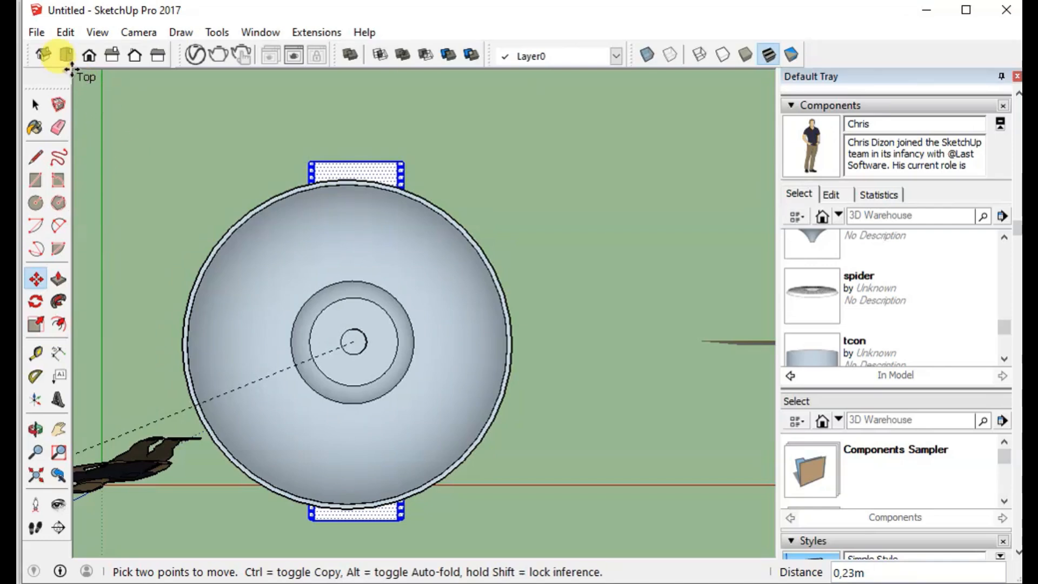
Make the selected trapezoidal bar geometry into a group
{"action": "left_click", "coordinate": [113, 55]}
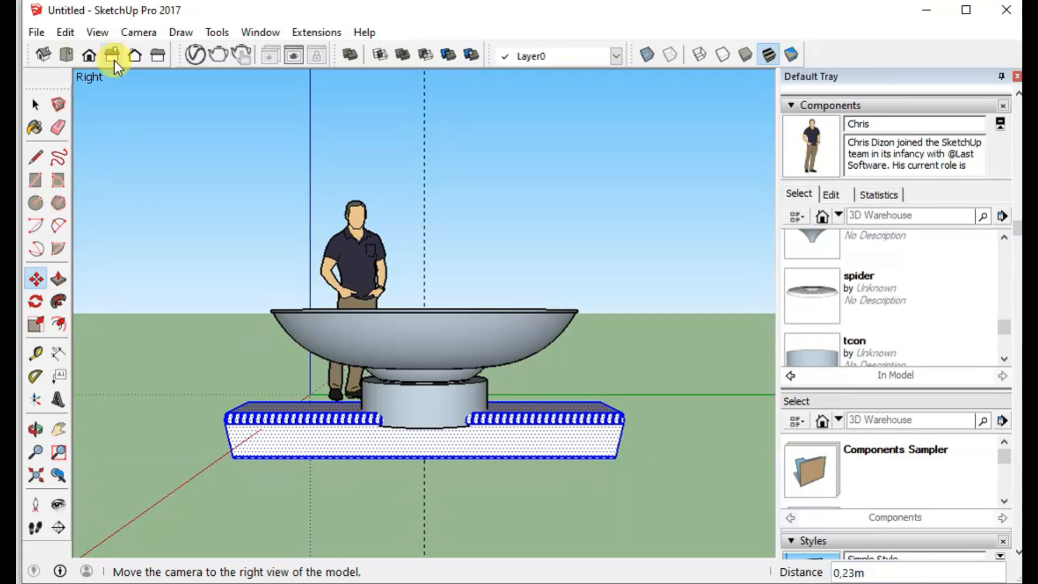
{"action": "right_click", "coordinate": [248, 443]}
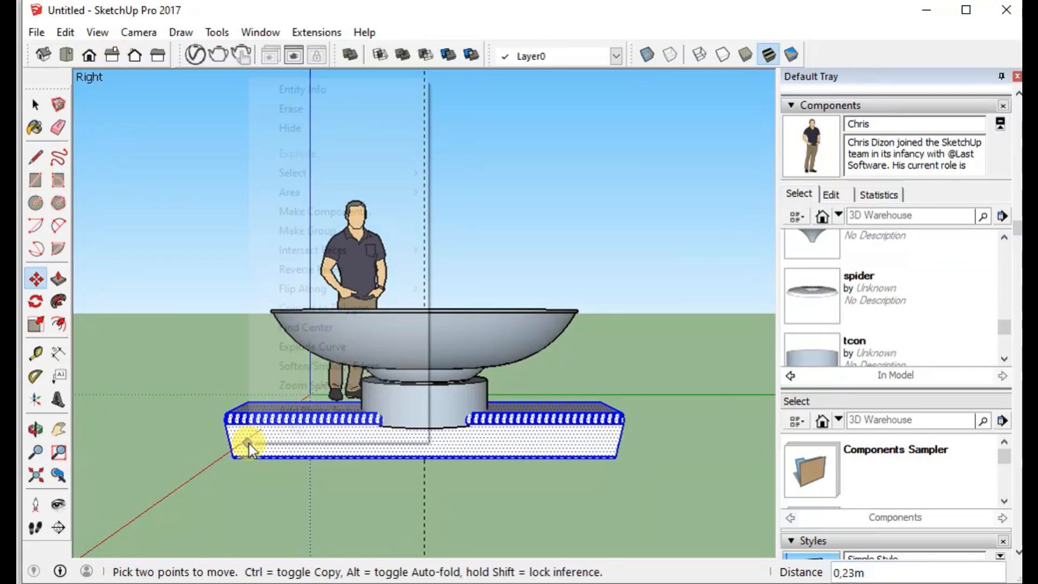
{"action": "left_click", "coordinate": [293, 232]}
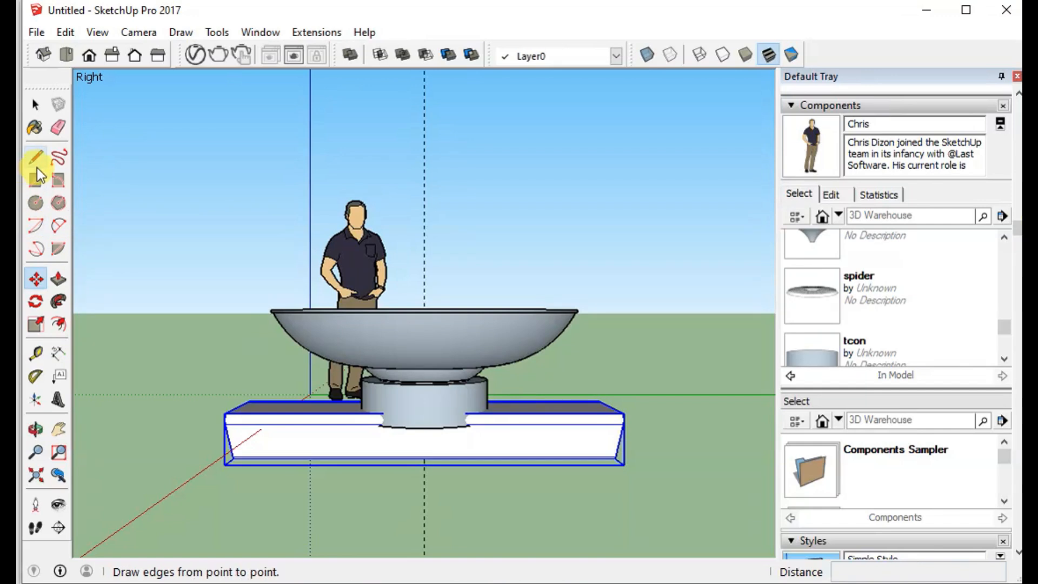
In right view, raise the bar group about 0.65 m along the blue axis so it passes through the bowl just below its rim
{"action": "left_click", "coordinate": [63, 286]}
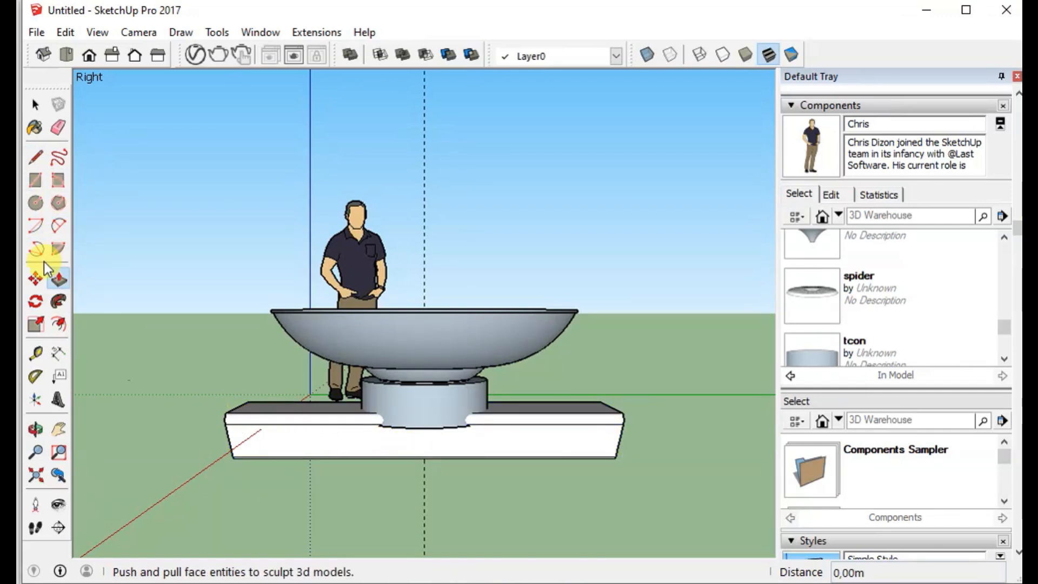
{"action": "left_click", "coordinate": [36, 279]}
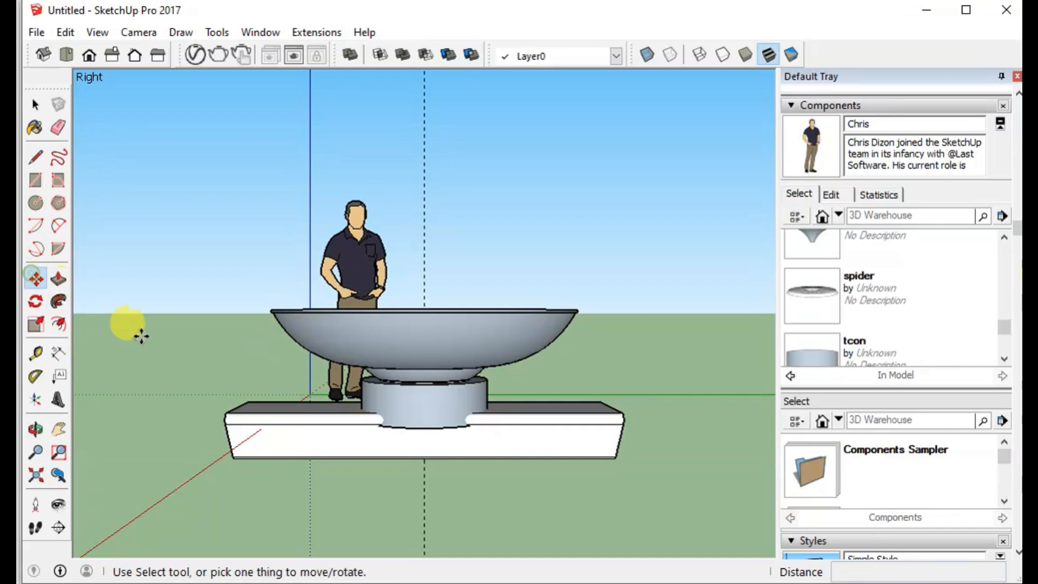
{"action": "left_click", "coordinate": [236, 458]}
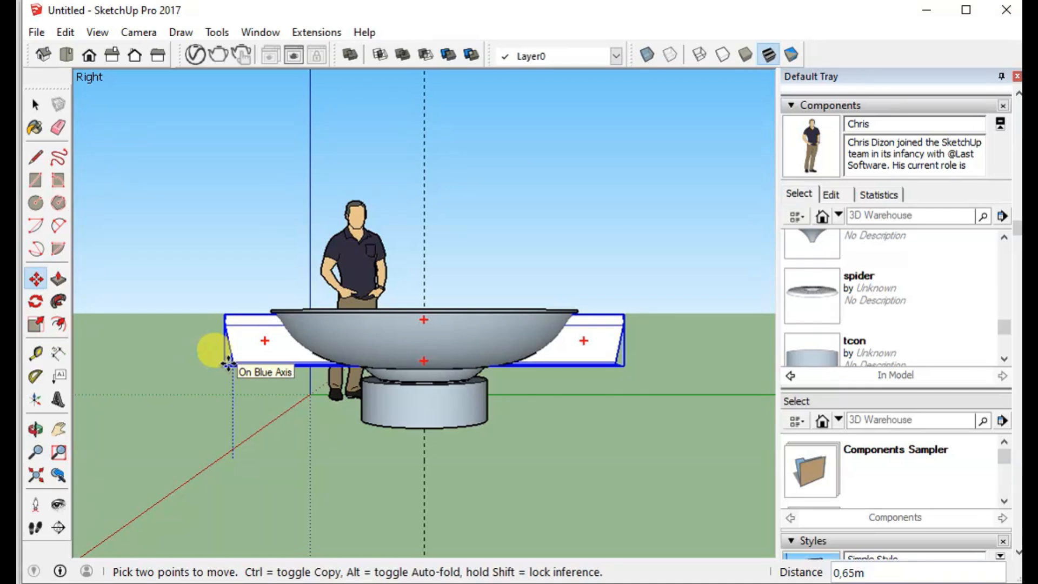
{"action": "left_click", "coordinate": [229, 364]}
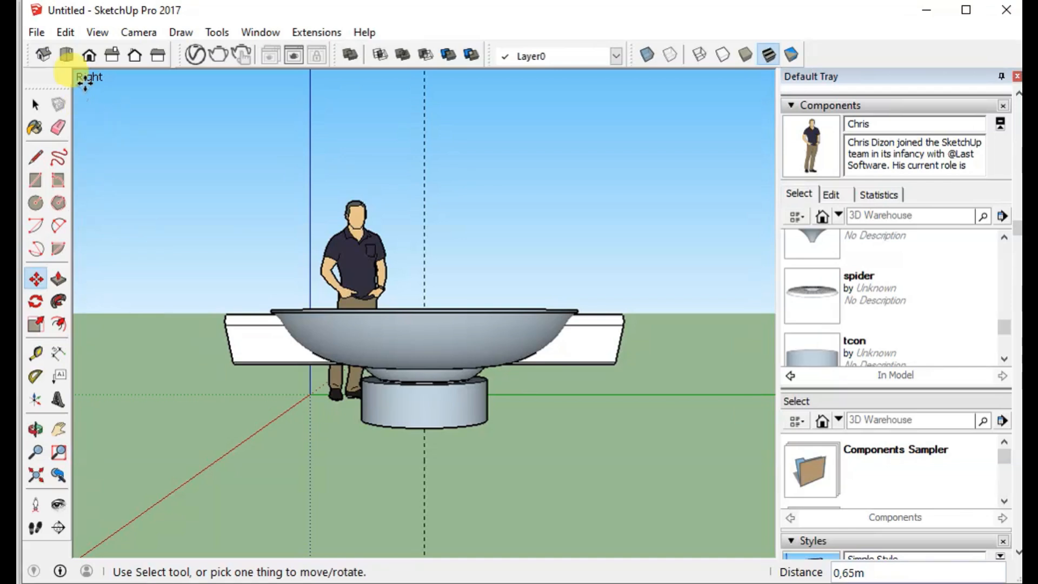
Examine how the bar sits in the basket from the front, obliquely from above, and in top view
{"action": "left_click", "coordinate": [89, 58]}
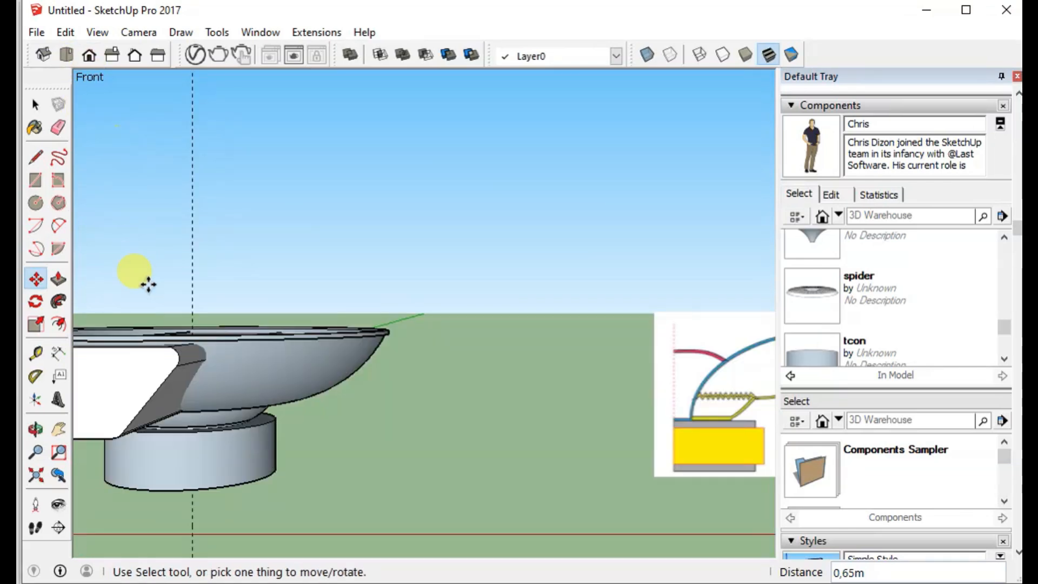
{"action": "left_click", "coordinate": [35, 451]}
{"action": "left_click", "coordinate": [60, 430]}
{"action": "left_click_drag", "start_coordinate": [94, 415], "coordinate": [329, 412]}
{"action": "scroll", "coordinate": [341, 405], "scroll_direction": "down", "scroll_amount": 2}
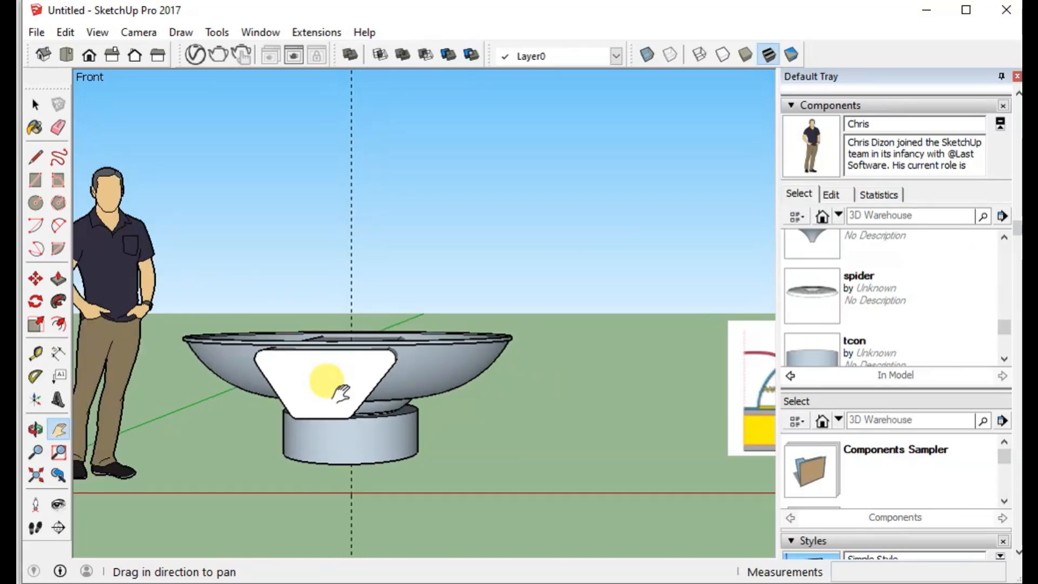
{"action": "scroll", "coordinate": [340, 400], "scroll_direction": "up", "scroll_amount": 1}
{"action": "scroll", "coordinate": [341, 395], "scroll_direction": "down", "scroll_amount": 1}
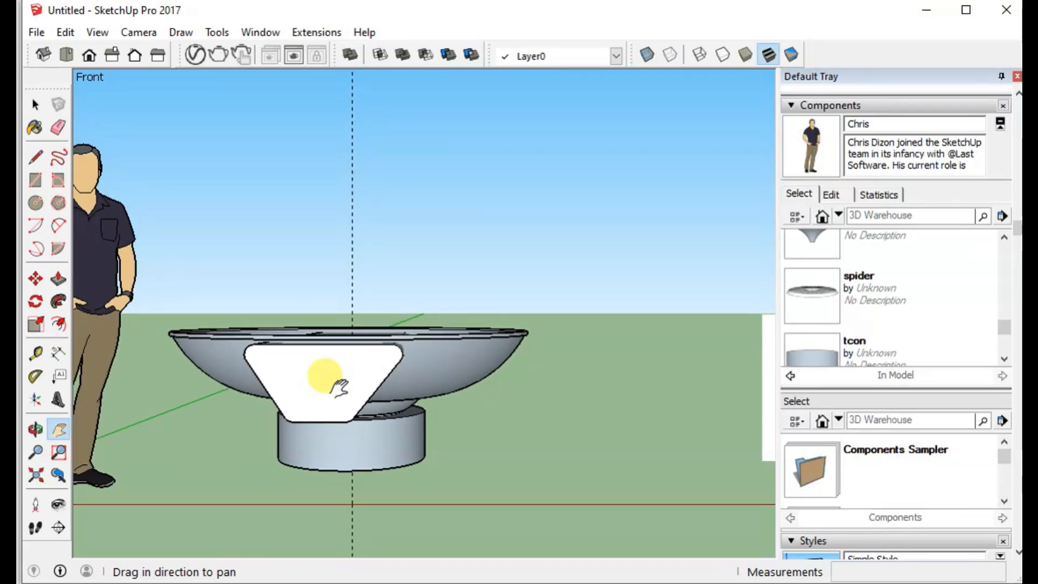
{"action": "key", "text": "o"}
{"action": "left_click_drag", "start_coordinate": [297, 335], "coordinate": [301, 440]}
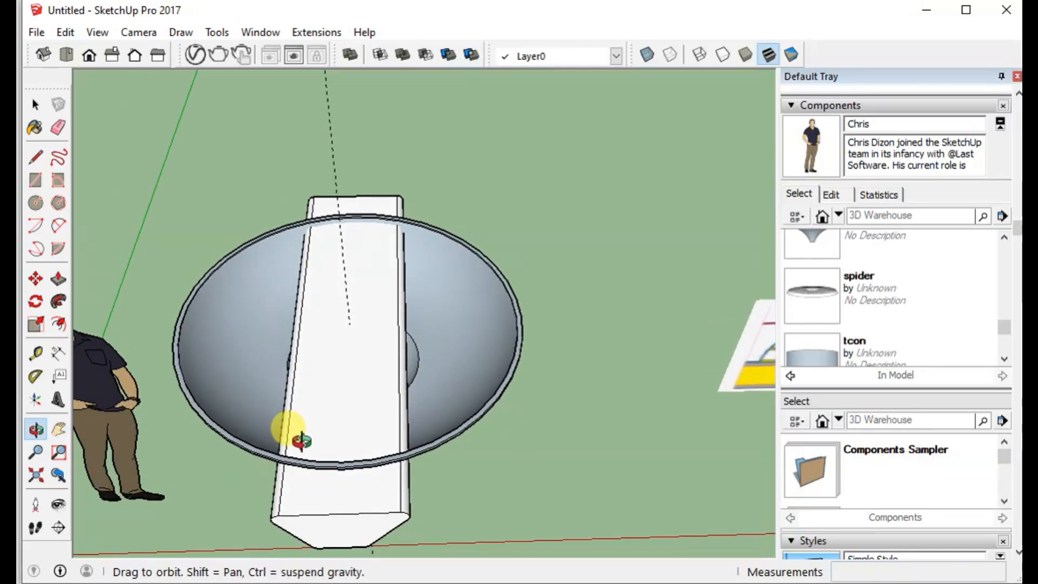
{"action": "mouse_move", "coordinate": [302, 441]}
{"action": "left_mouse_down"}
{"action": "mouse_move", "coordinate": [306, 378]}
{"action": "mouse_move", "coordinate": [323, 339]}
{"action": "mouse_move", "coordinate": [314, 432]}
{"action": "left_mouse_up"}
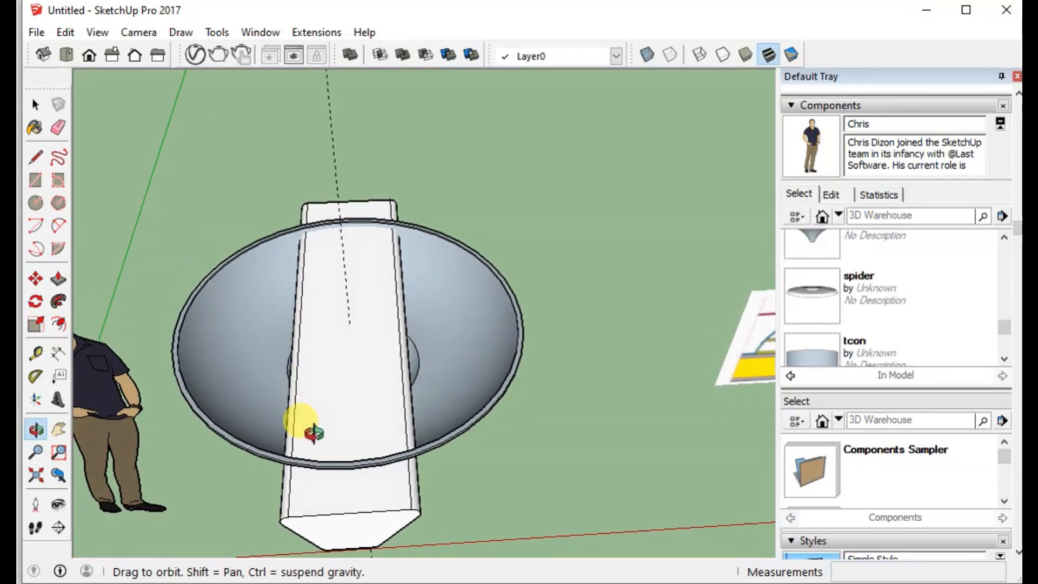
{"action": "left_click", "coordinate": [66, 55]}
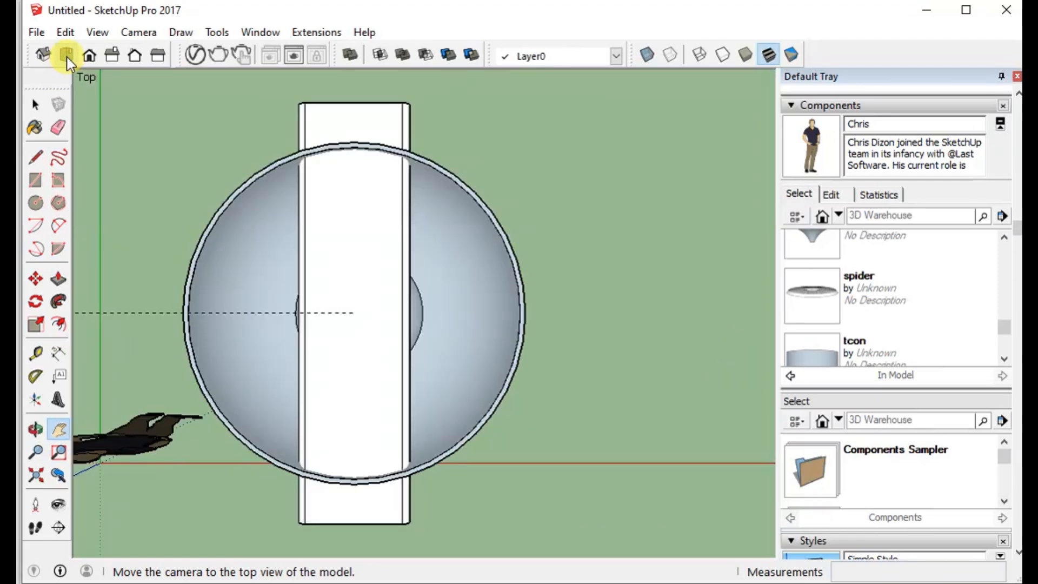
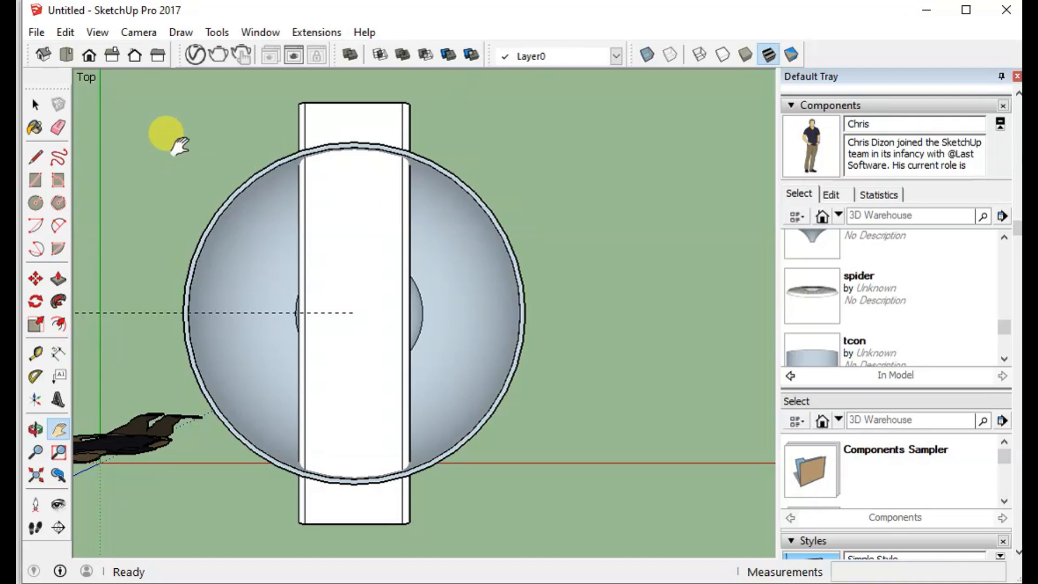
In back view, move the bar group about 0.12 m along the red axis to centre it on the basket's vertical guide line
{"action": "left_click", "coordinate": [131, 61]}
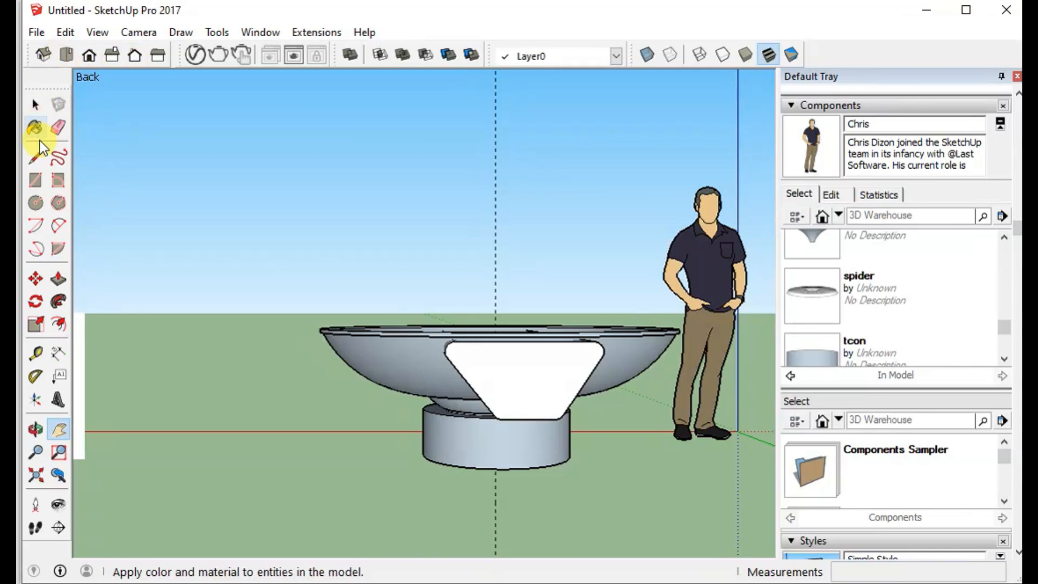
{"action": "left_click", "coordinate": [42, 281]}
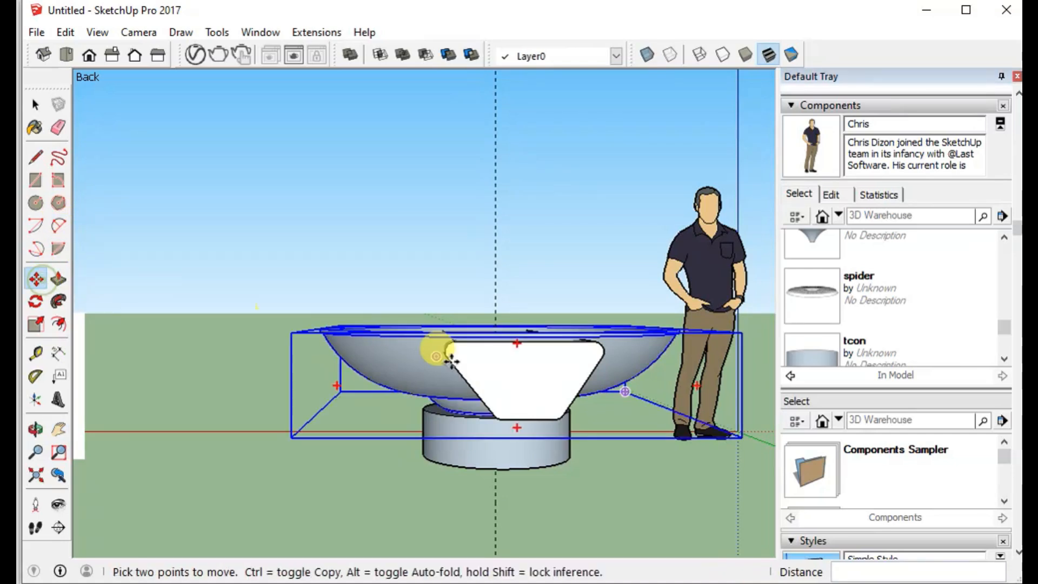
{"action": "left_click", "coordinate": [525, 372]}
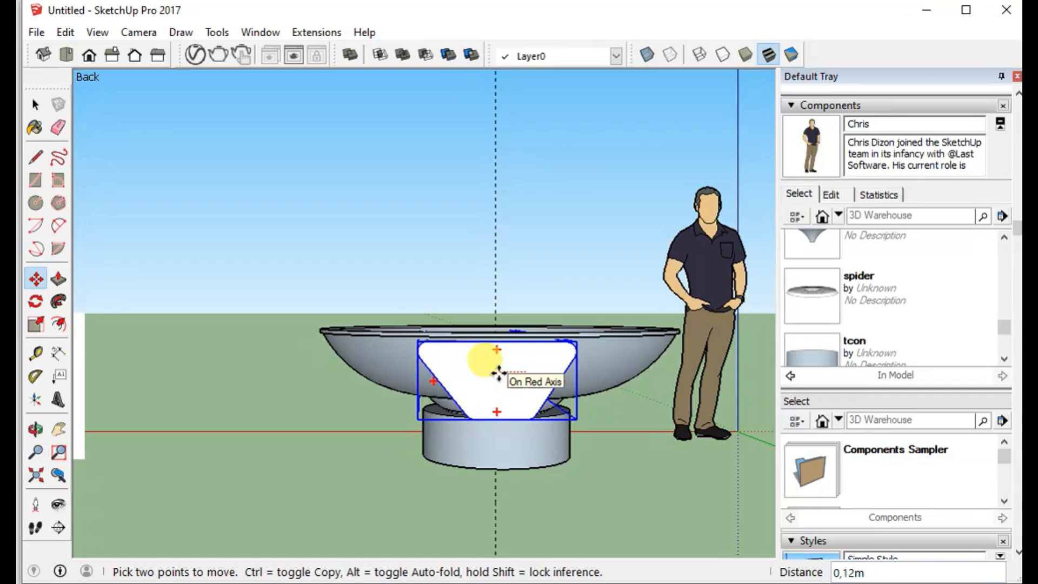
{"action": "left_click", "coordinate": [497, 373]}
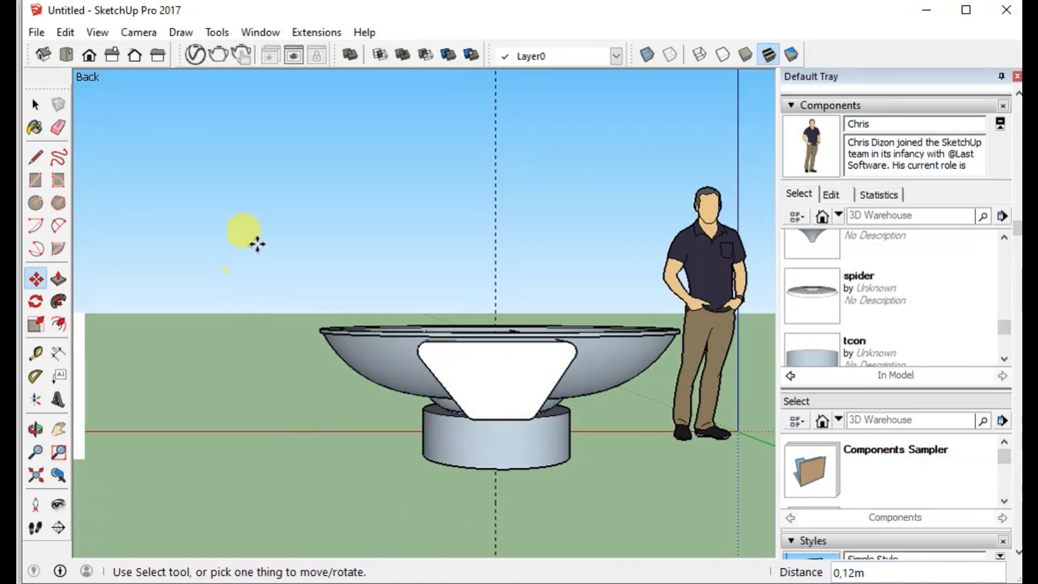
Examine the bar's centring in the basket in front, right, back, isometric and top views
{"action": "left_click", "coordinate": [90, 56]}
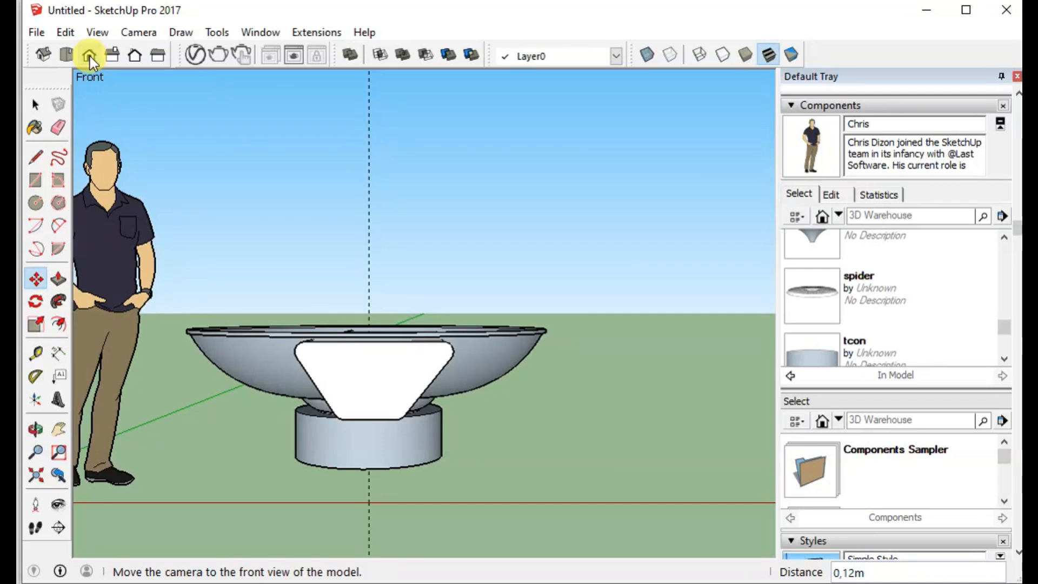
{"action": "left_click", "coordinate": [113, 56]}
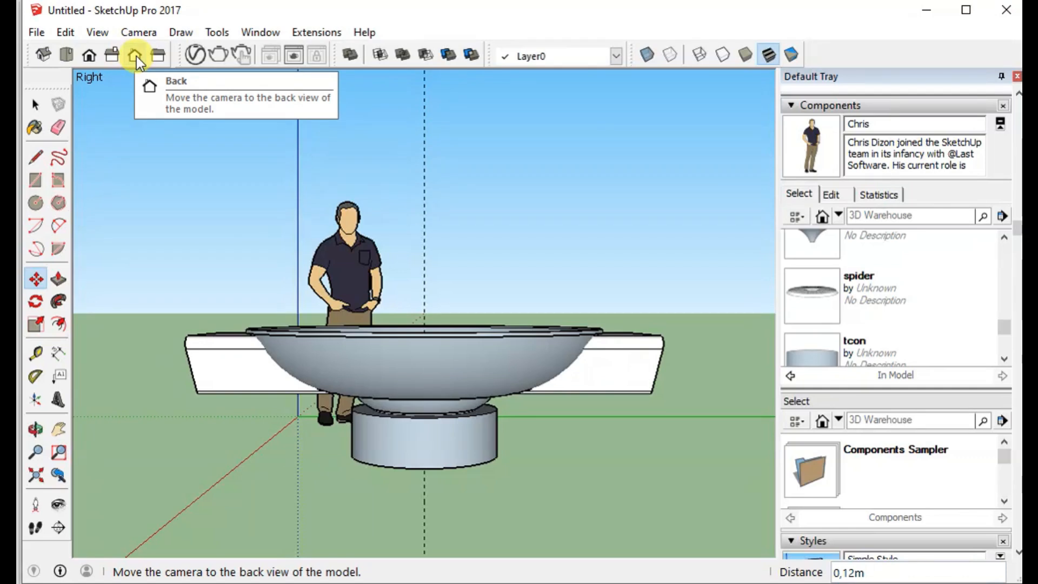
{"action": "left_click", "coordinate": [135, 55]}
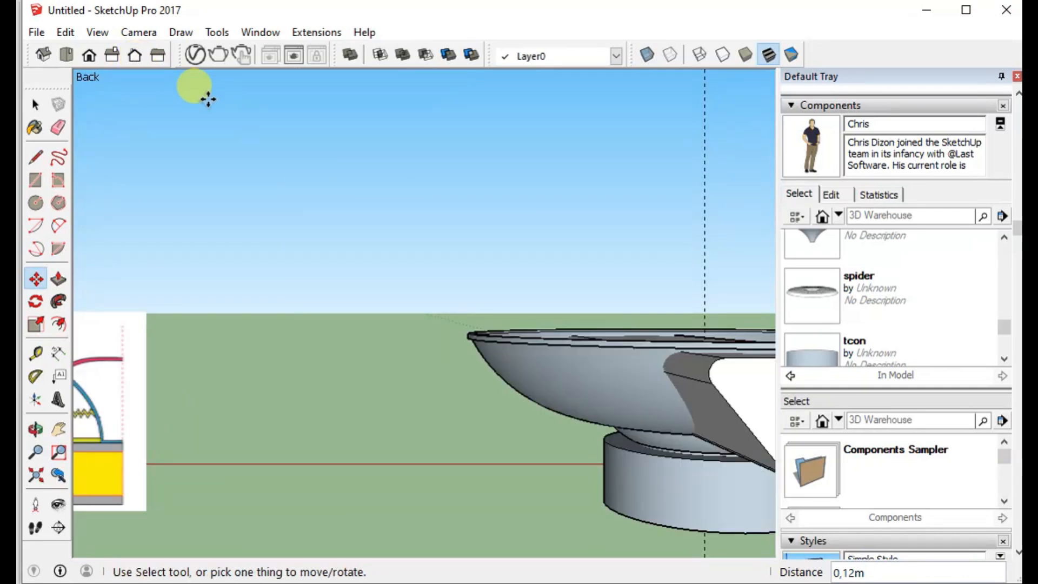
{"action": "scroll", "coordinate": [459, 177], "scroll_direction": "down", "scroll_amount": 4}
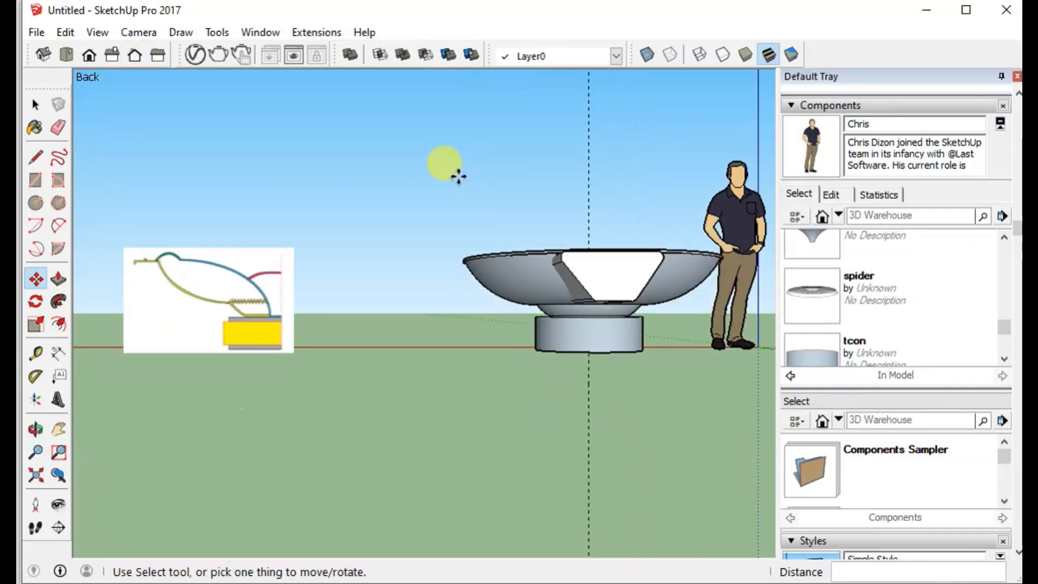
{"action": "scroll", "coordinate": [459, 176], "scroll_direction": "up", "scroll_amount": 1}
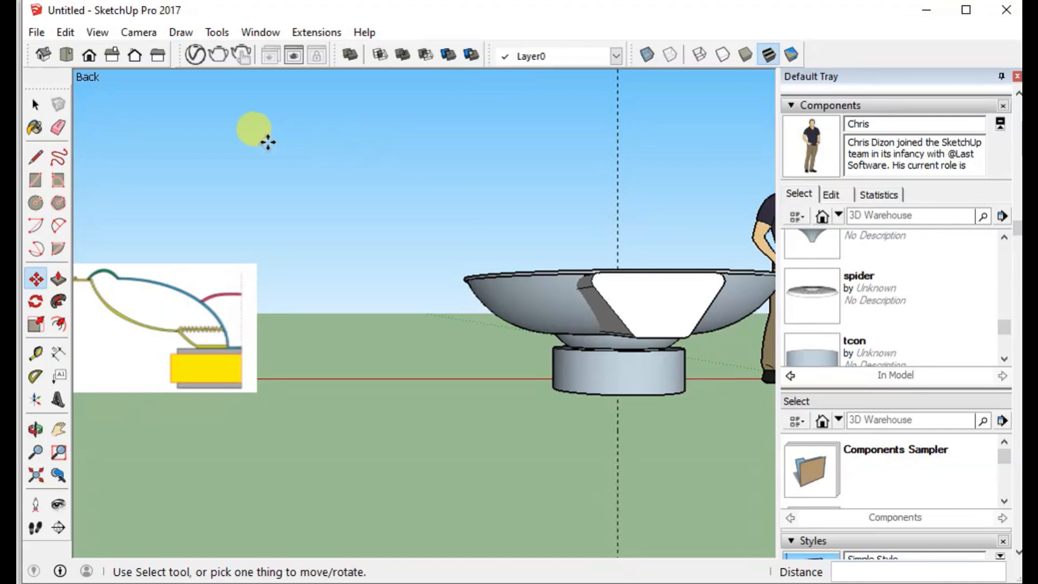
{"action": "left_click", "coordinate": [47, 58]}
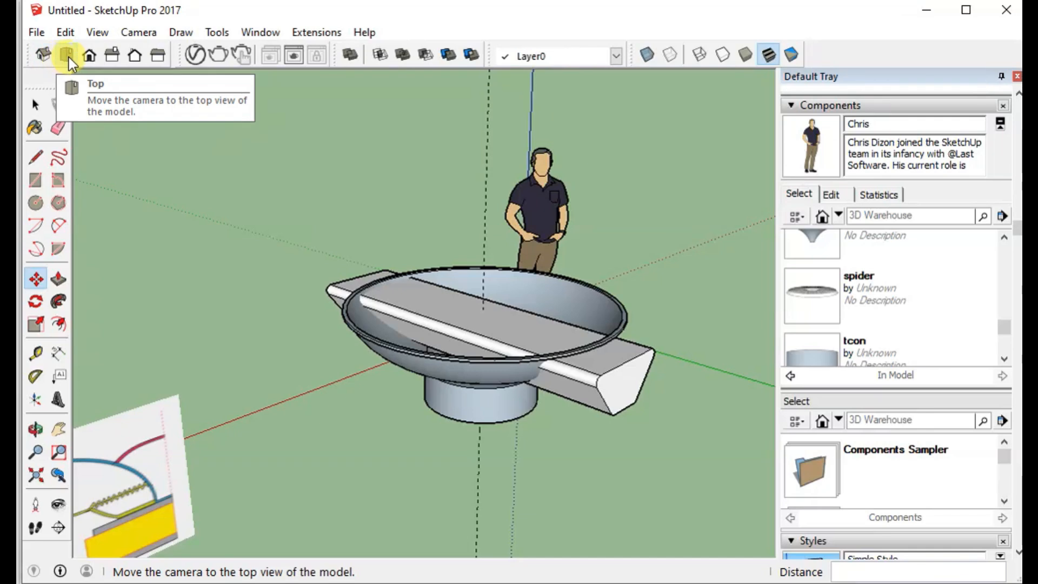
{"action": "left_click", "coordinate": [68, 57]}
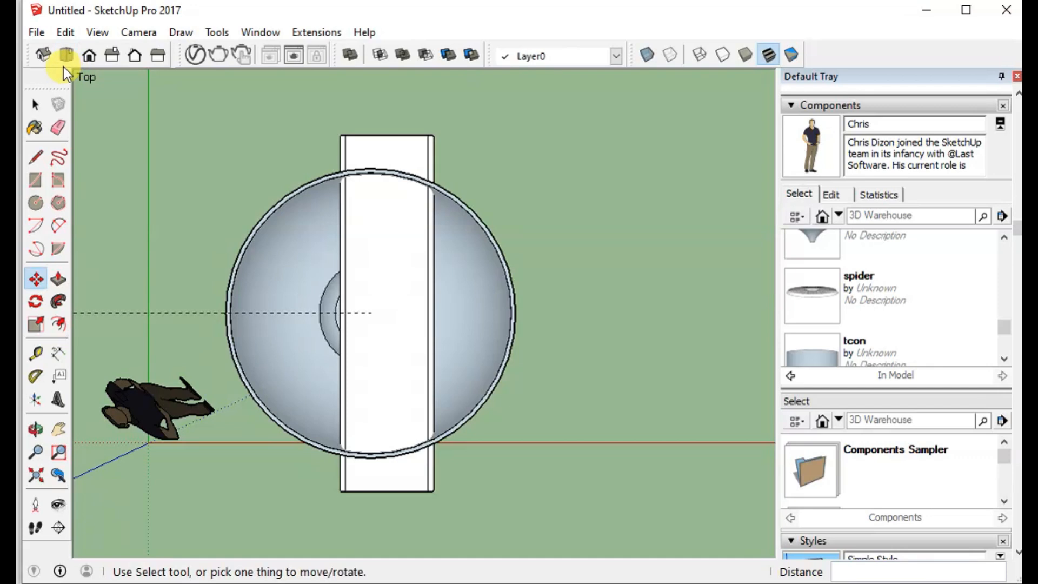
{"action": "left_click", "coordinate": [36, 302]}
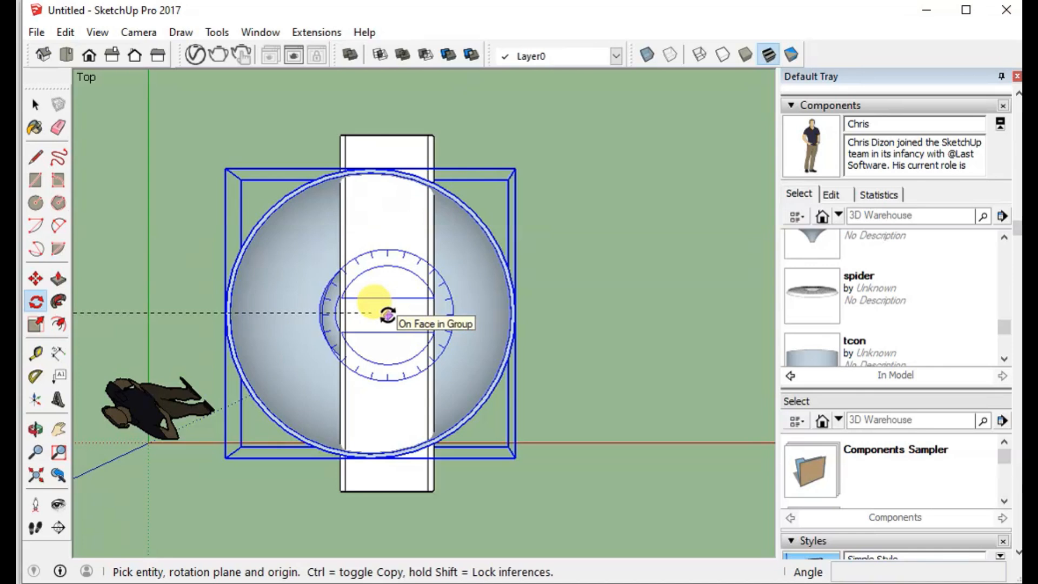
{"action": "left_click", "coordinate": [387, 315]}
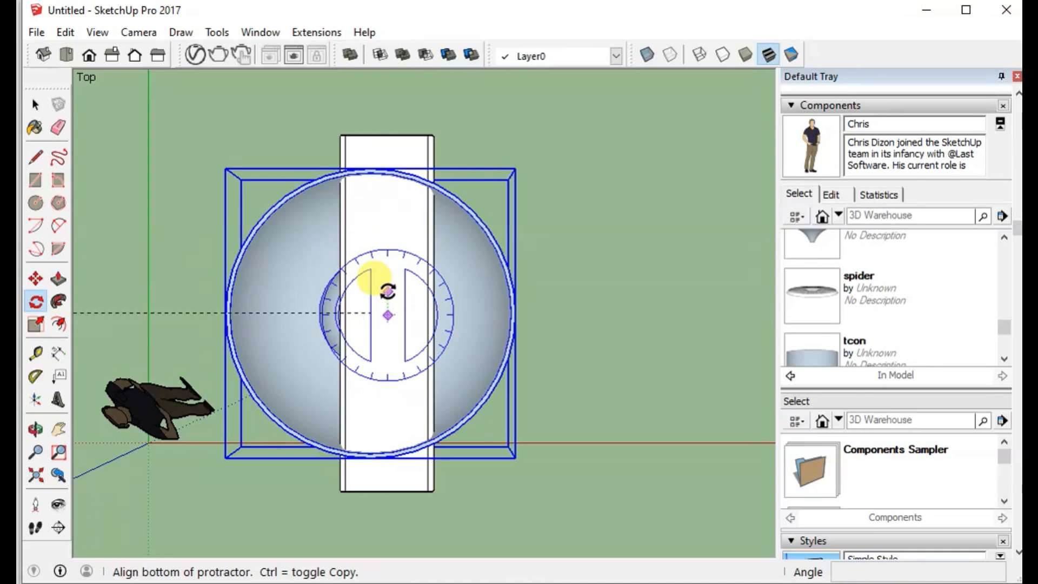
{"action": "left_click", "coordinate": [385, 133]}
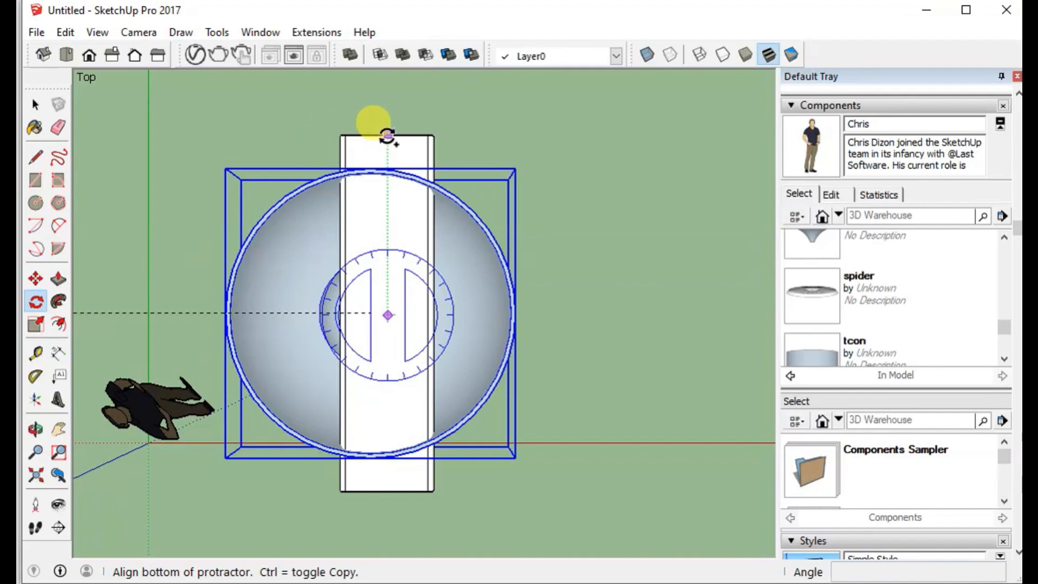
{"action": "left_click", "coordinate": [387, 134]}
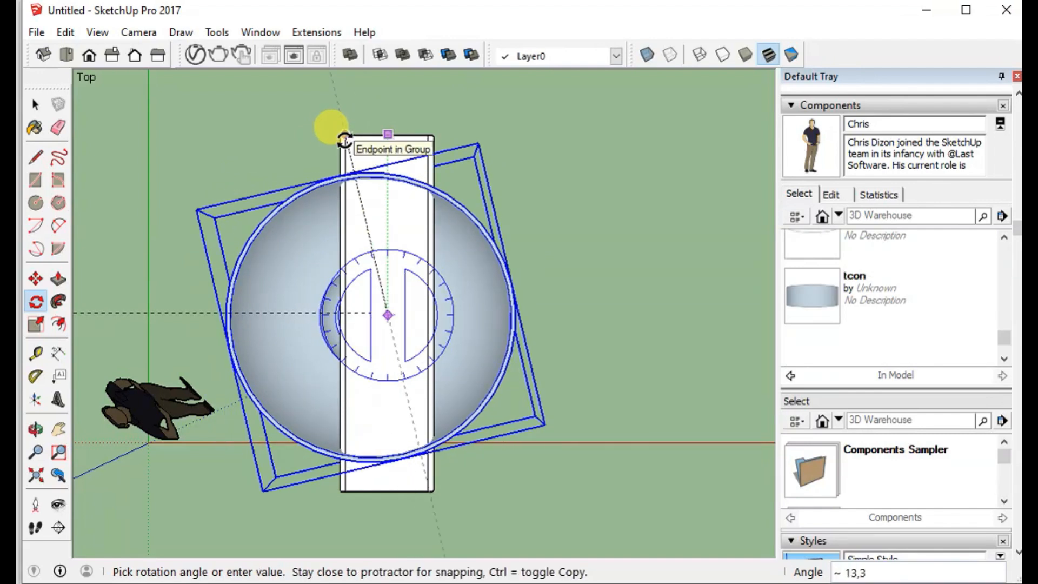
{"action": "left_click", "coordinate": [373, 139]}
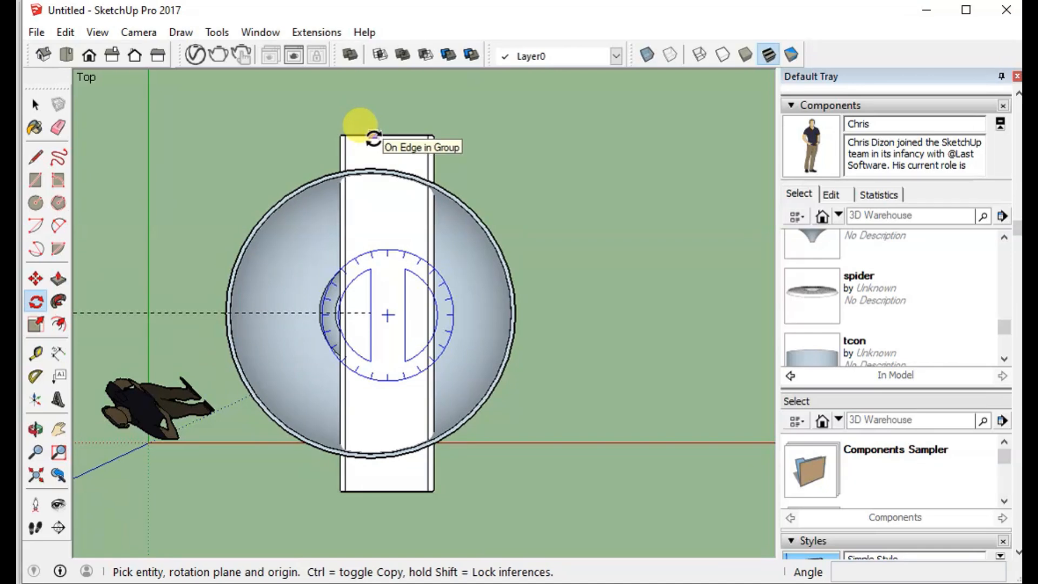
Make a copy of the bar group rotated 90° in plan about the midpoint of its far end edge
{"action": "left_click", "coordinate": [36, 104]}
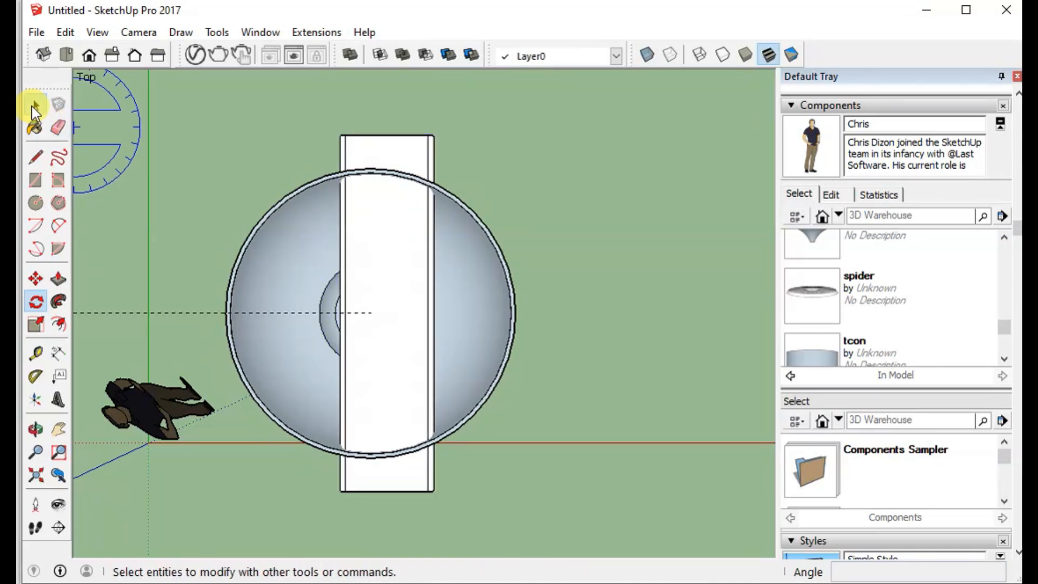
{"action": "left_click", "coordinate": [353, 148]}
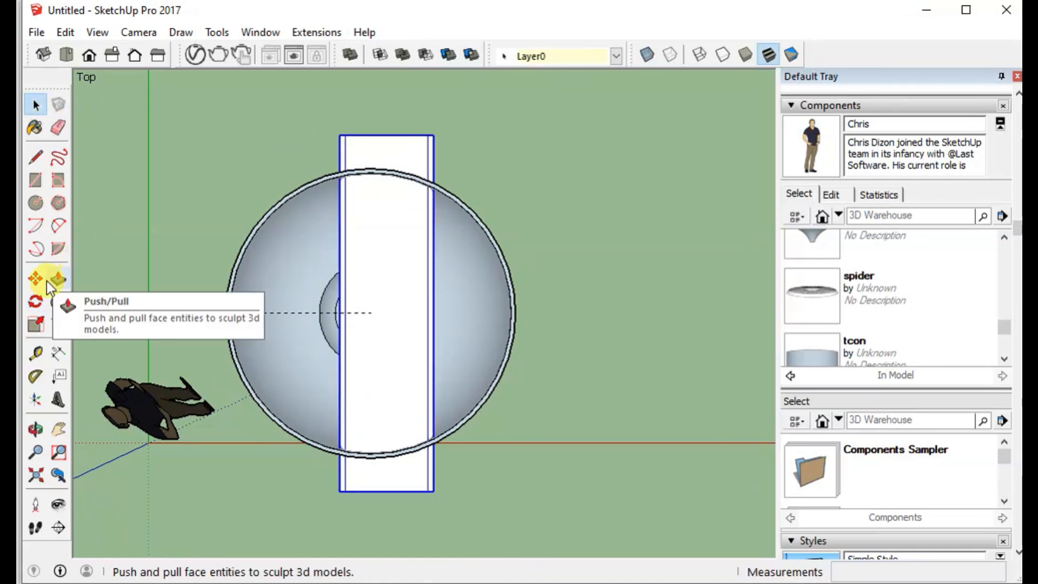
{"action": "left_click", "coordinate": [38, 304]}
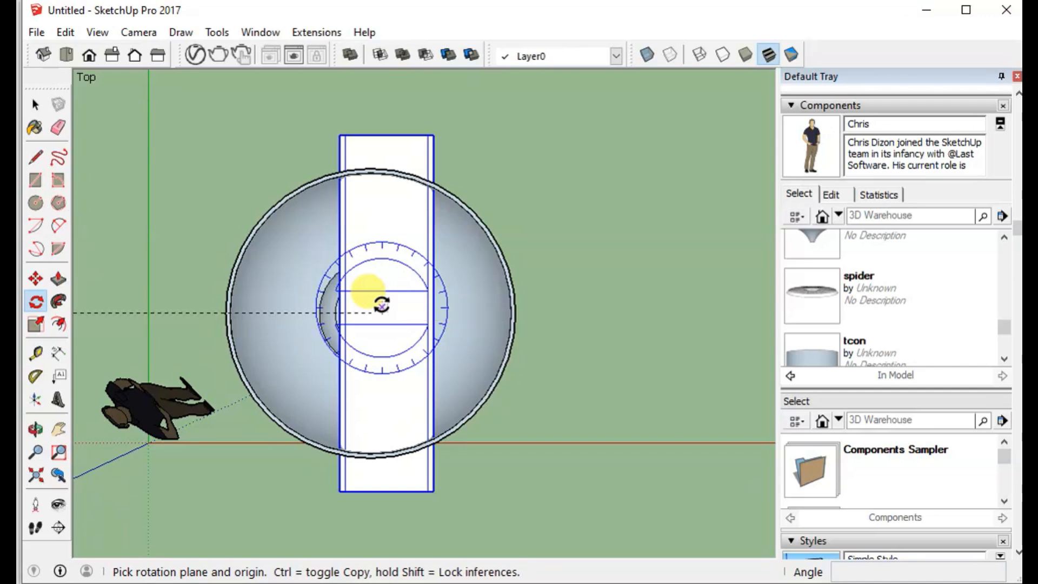
{"action": "left_click", "coordinate": [386, 136]}
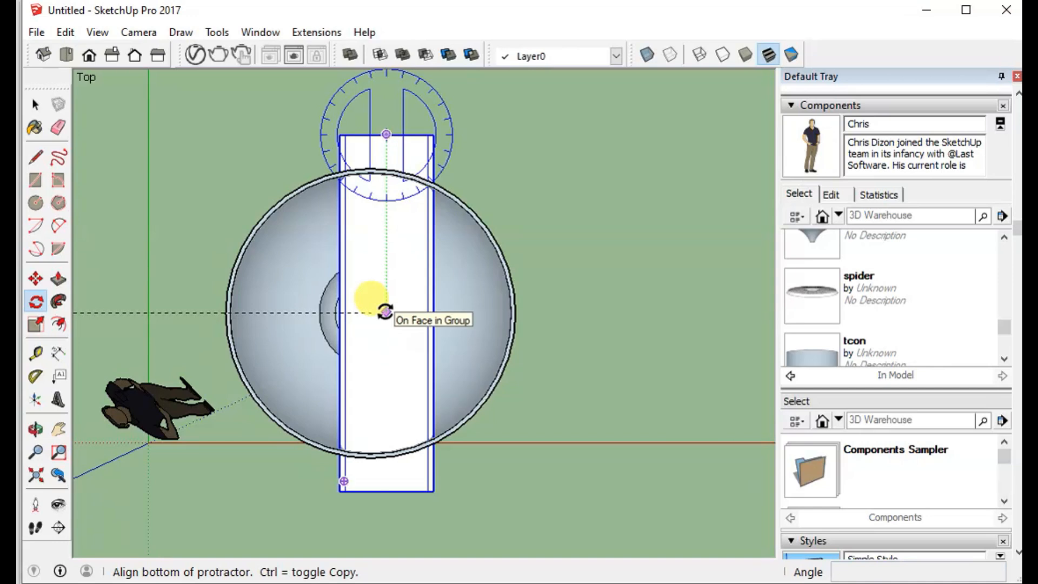
{"action": "left_click", "coordinate": [386, 492]}
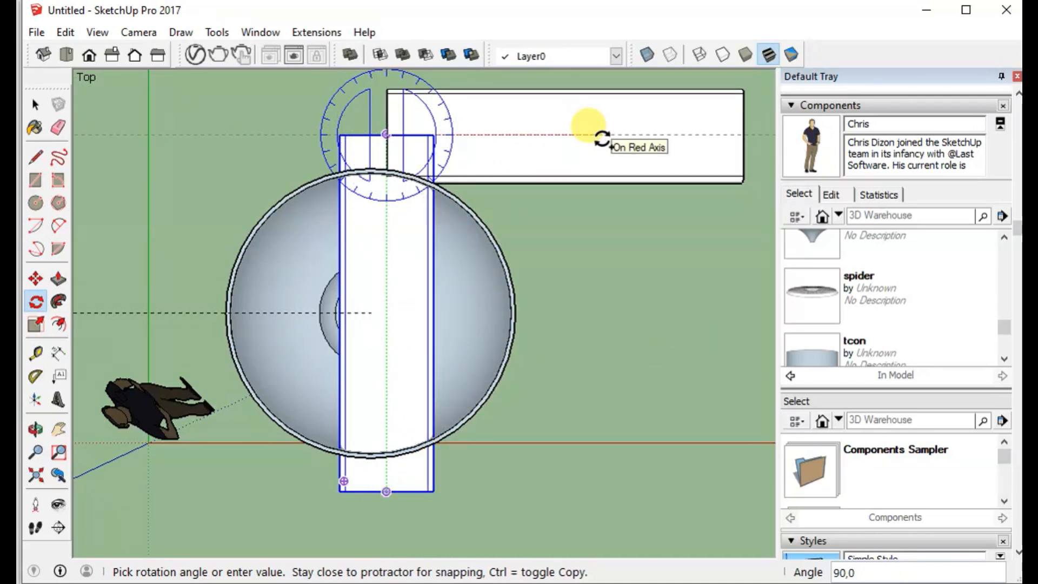
{"action": "left_click", "coordinate": [602, 139]}
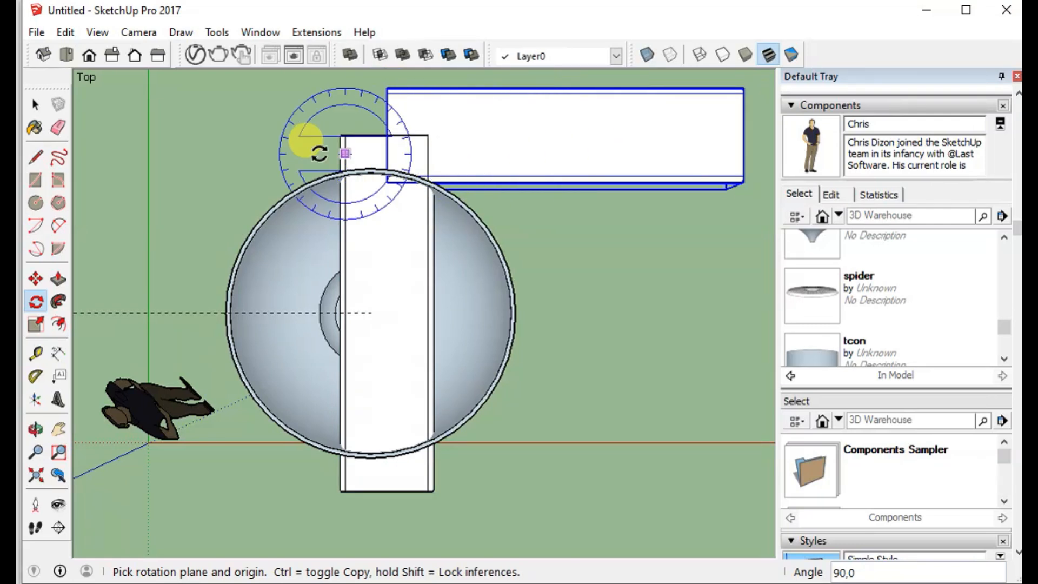
Move the rotated bar copy about 1.80 m by its corner so it crosses the original bar at right angles over the bowl
{"action": "left_click", "coordinate": [35, 157]}
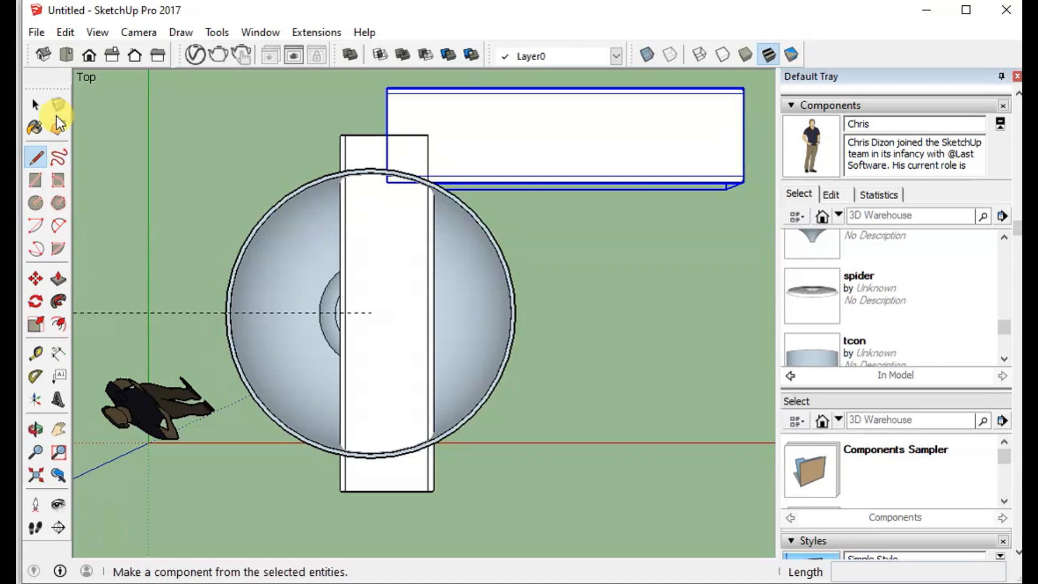
{"action": "left_click", "coordinate": [35, 105]}
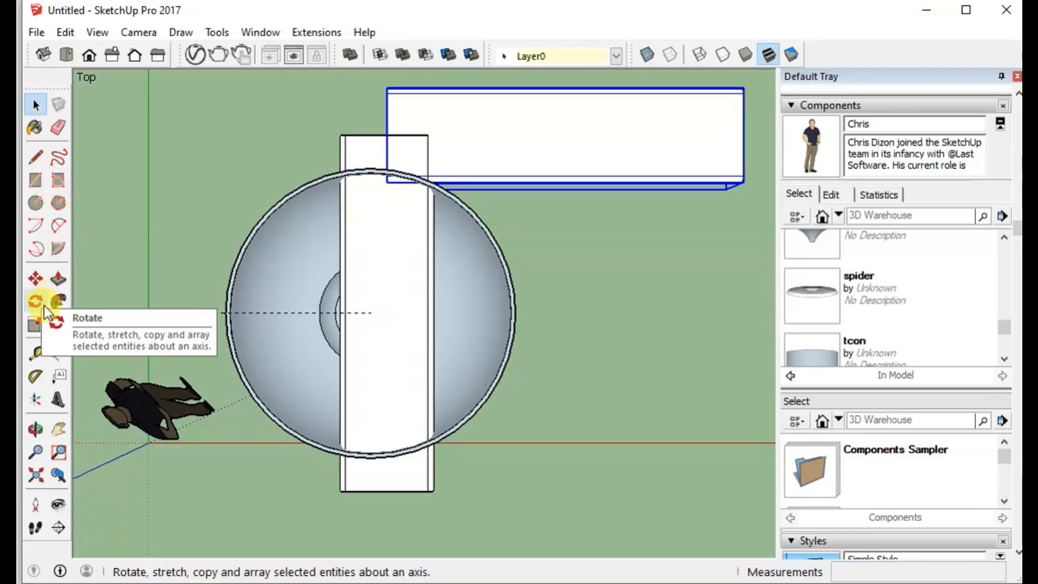
{"action": "left_click", "coordinate": [34, 280]}
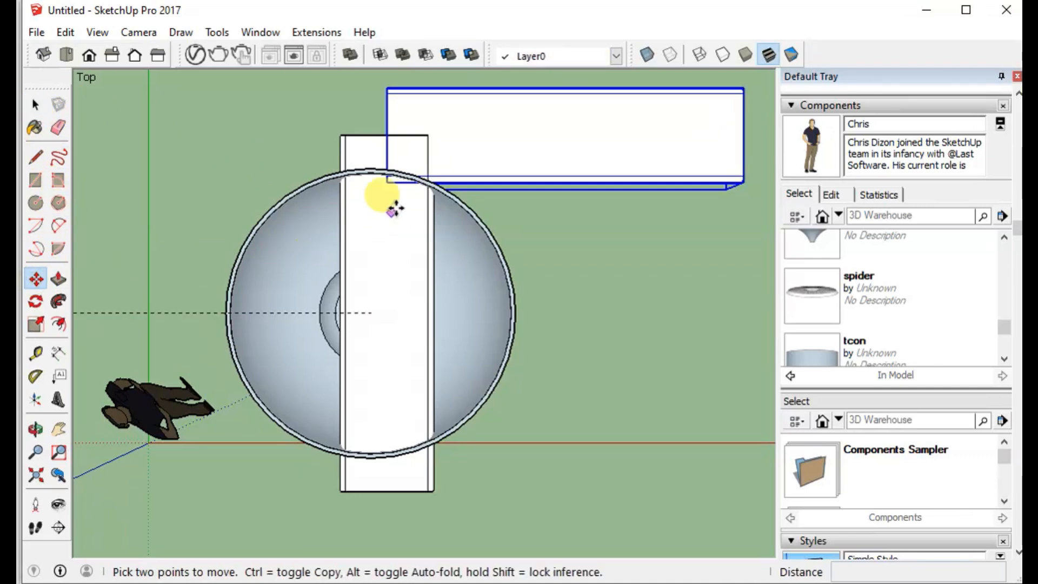
{"action": "left_click", "coordinate": [386, 178]}
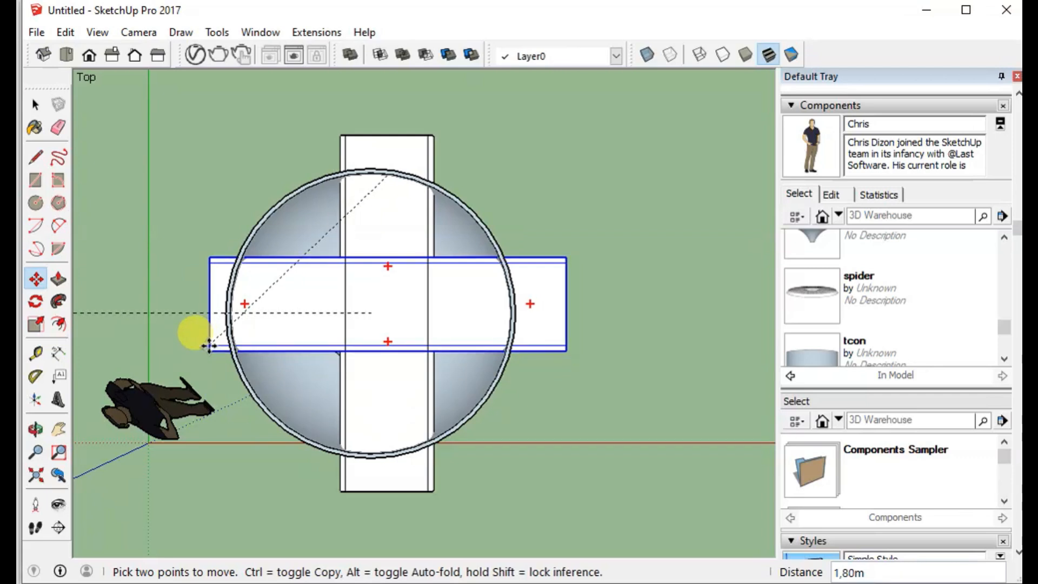
{"action": "left_click", "coordinate": [209, 345]}
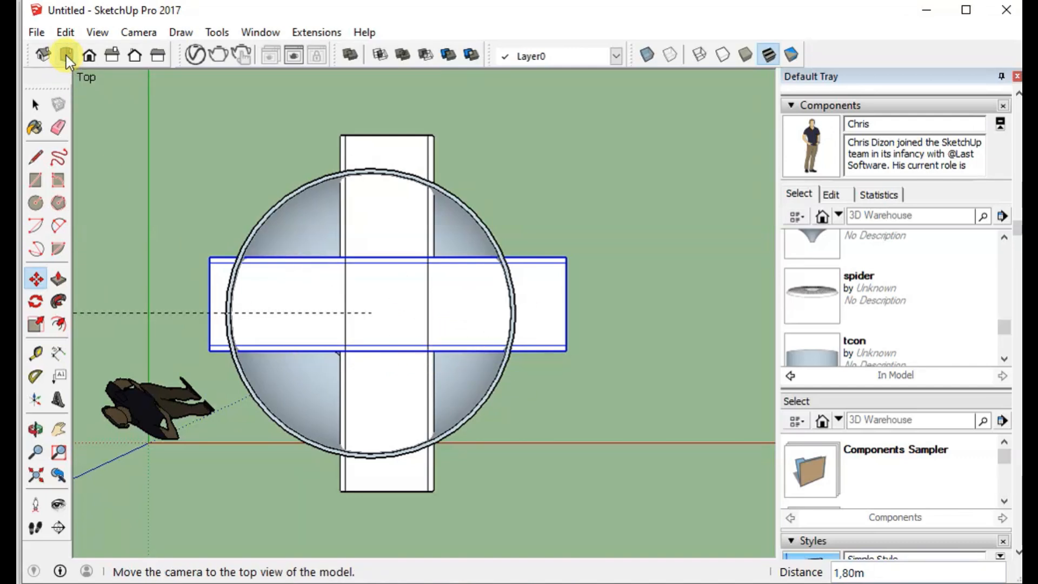
Examine how the two crossed bars sit in the basket in isometric, front, right and back views
{"action": "left_click", "coordinate": [45, 60]}
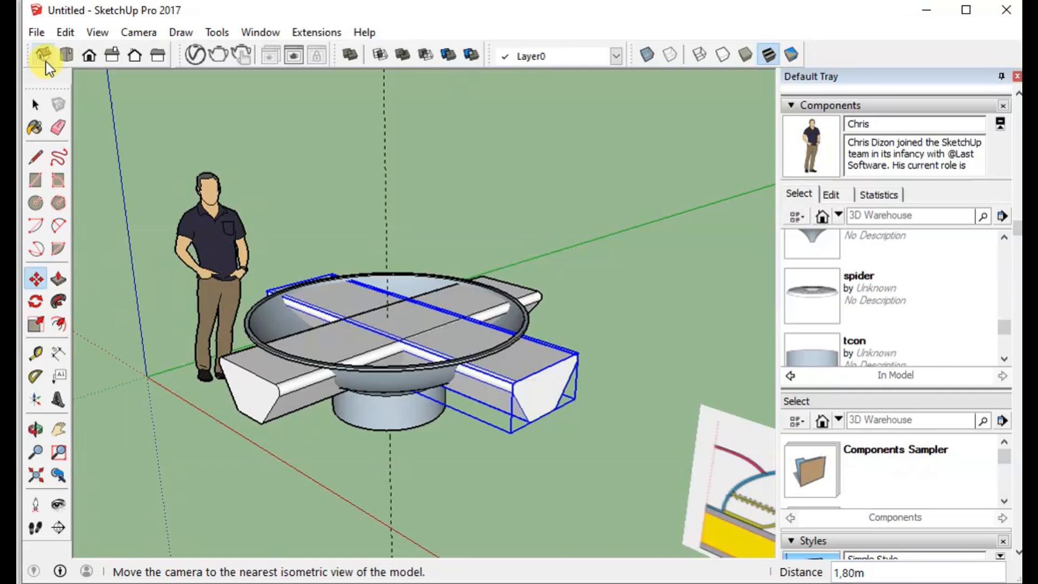
{"action": "left_click", "coordinate": [89, 57]}
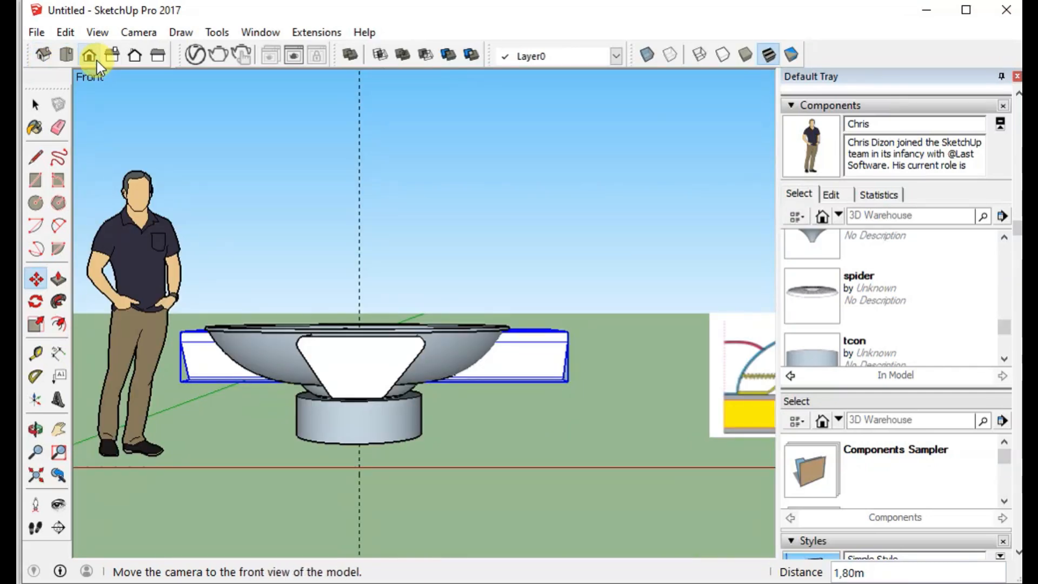
{"action": "left_click", "coordinate": [111, 58]}
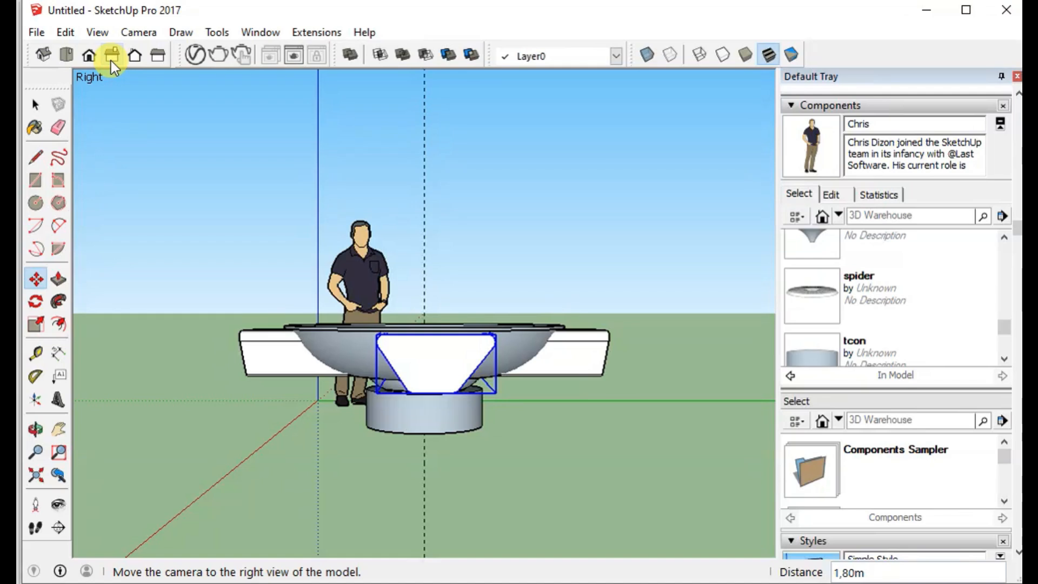
{"action": "left_click", "coordinate": [136, 59]}
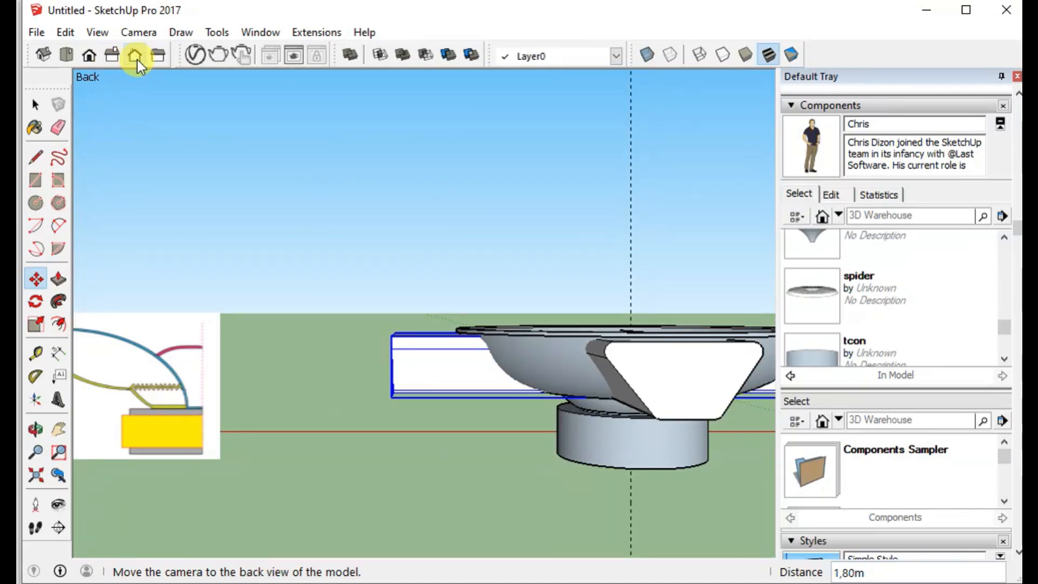
{"action": "left_click", "coordinate": [51, 60]}
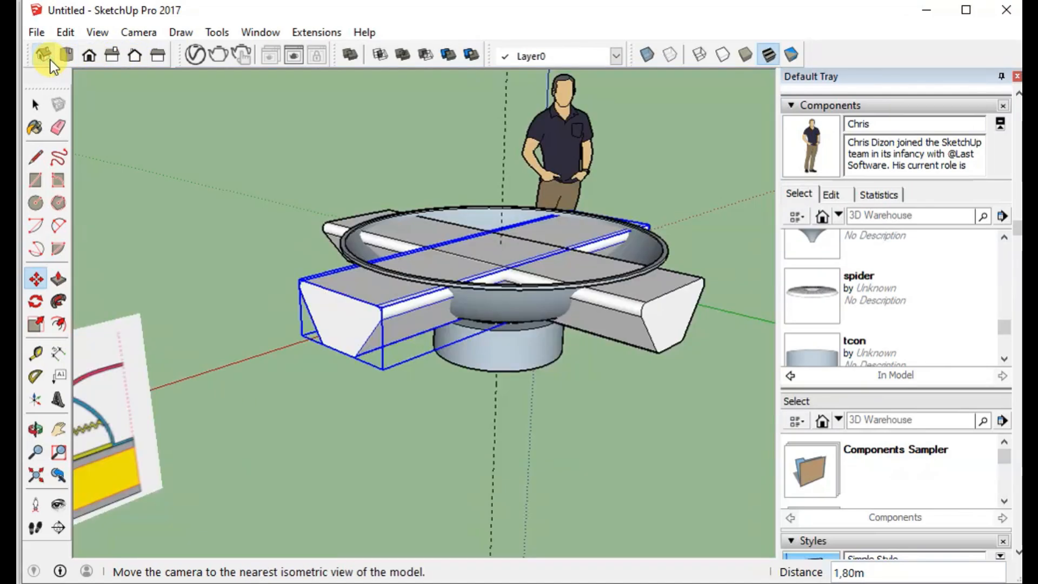
Delete the human scale figure standing behind the basket
{"action": "left_click", "coordinate": [36, 105]}
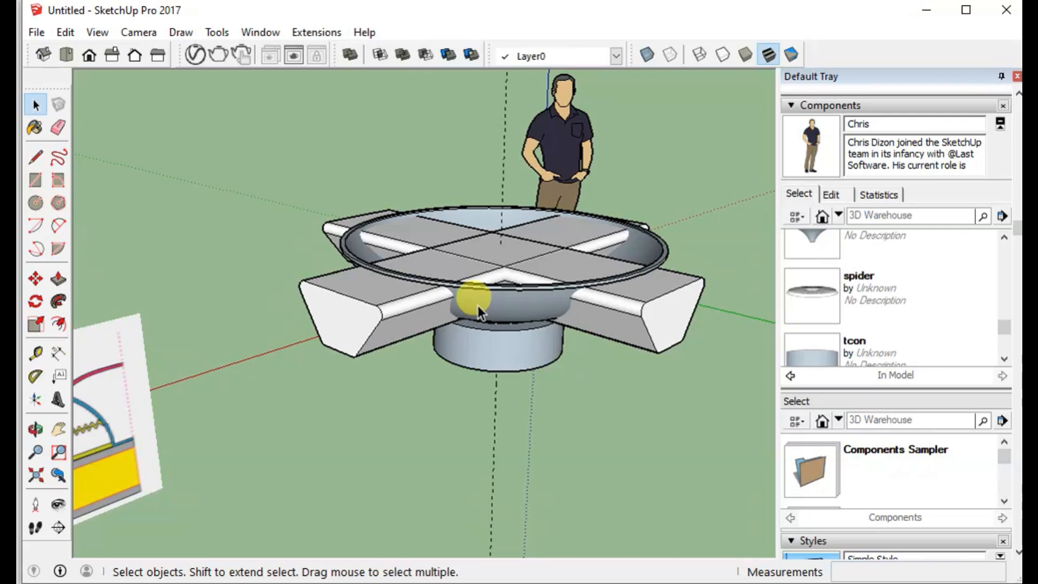
{"action": "left_click", "coordinate": [571, 158]}
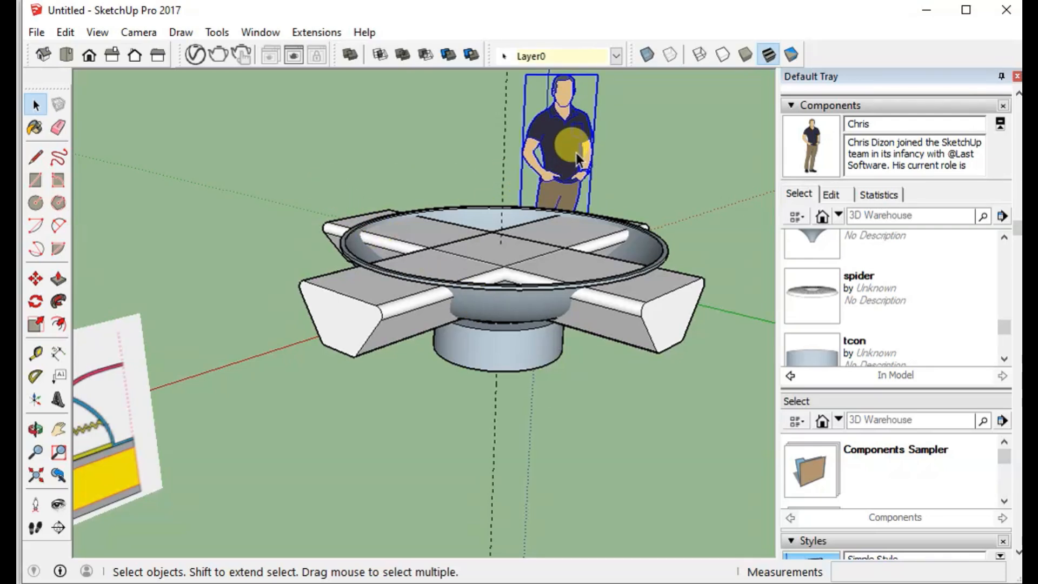
{"action": "key", "text": "Delete"}
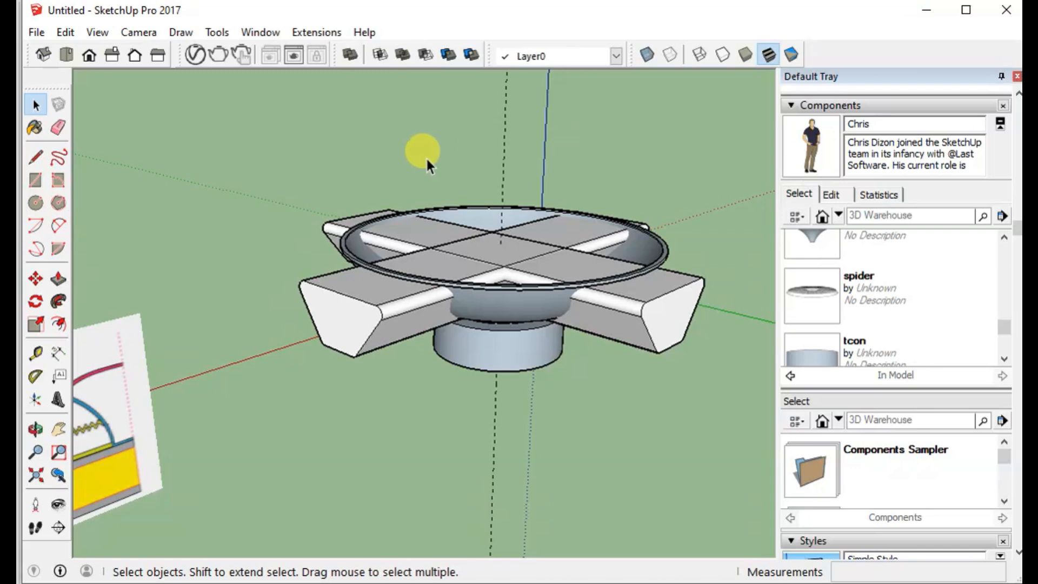
Try a solid Intersect of the basket with both crossed bars and undo it
{"action": "left_click_drag", "start_coordinate": [306, 201], "coordinate": [713, 397]}
{"action": "right_click", "coordinate": [638, 336]}
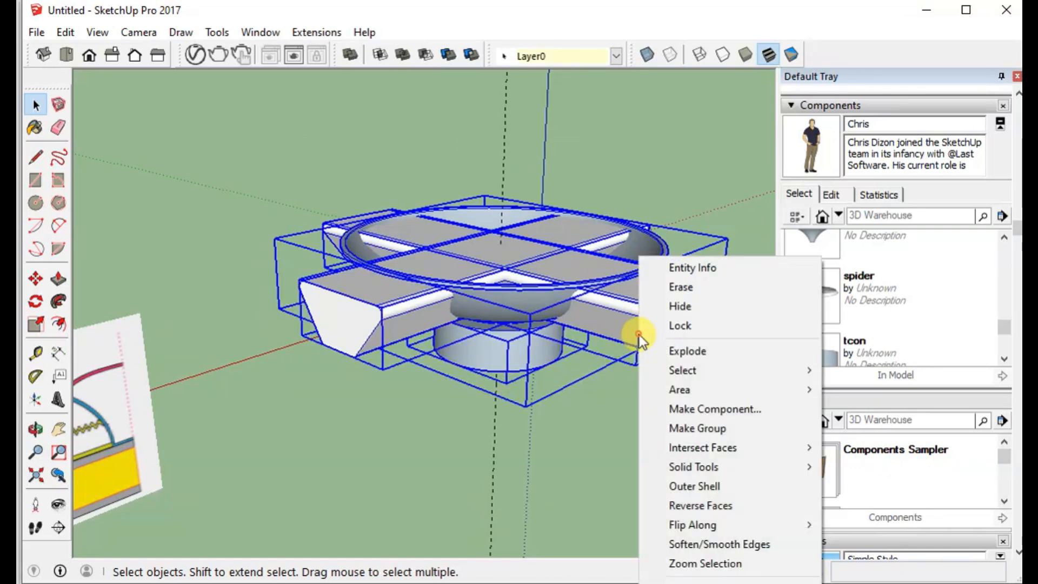
{"action": "mouse_move", "coordinate": [674, 444]}
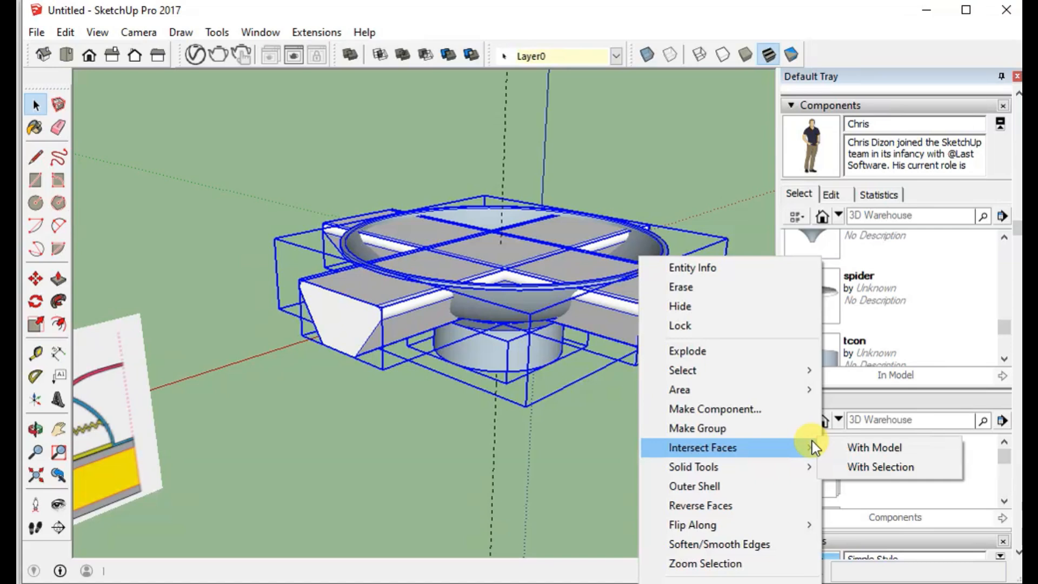
{"action": "mouse_move", "coordinate": [779, 459]}
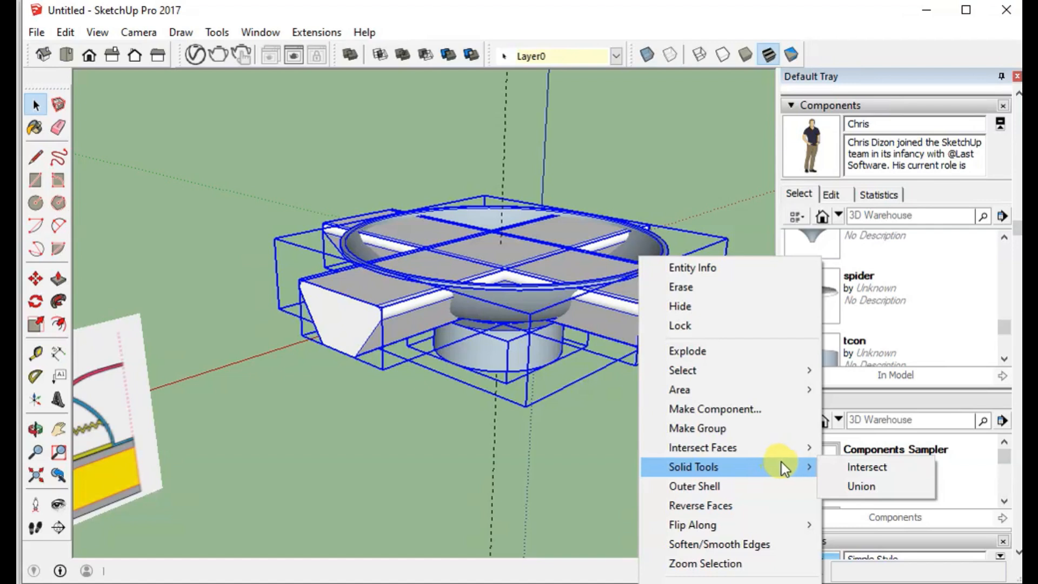
{"action": "left_click", "coordinate": [844, 466]}
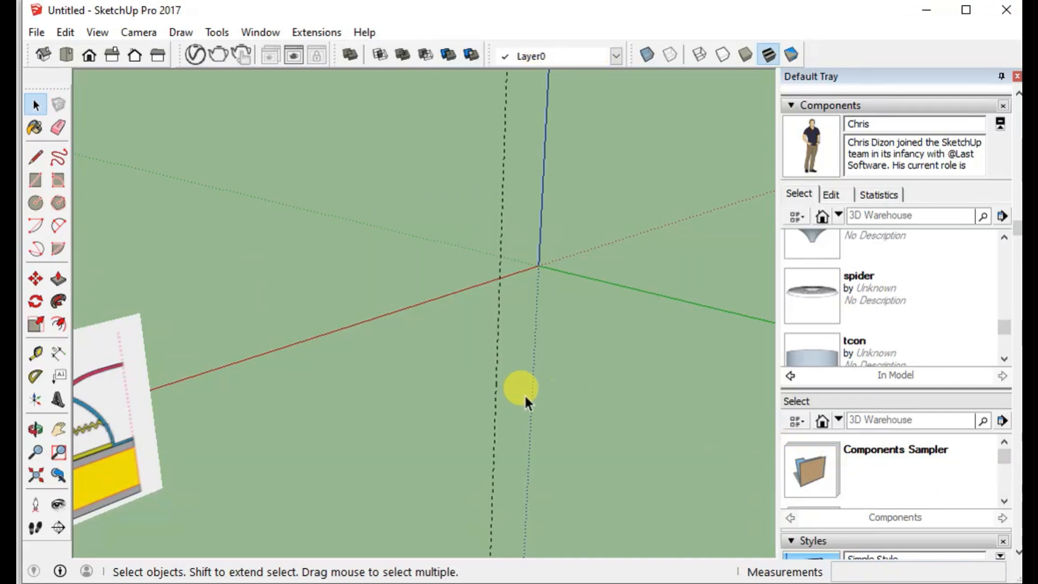
{"action": "key", "text": "ctrl+z"}
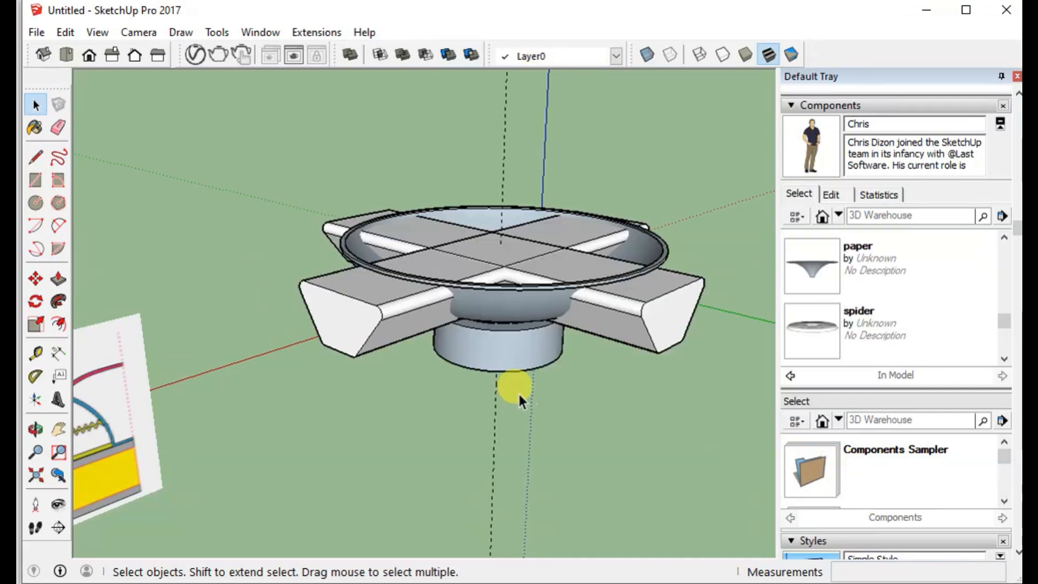
Subtract the bar running along the red axis from the basket to cut two opposite openings in its wall
{"action": "left_click", "coordinate": [511, 318]}
{"action": "left_click", "coordinate": [153, 198]}
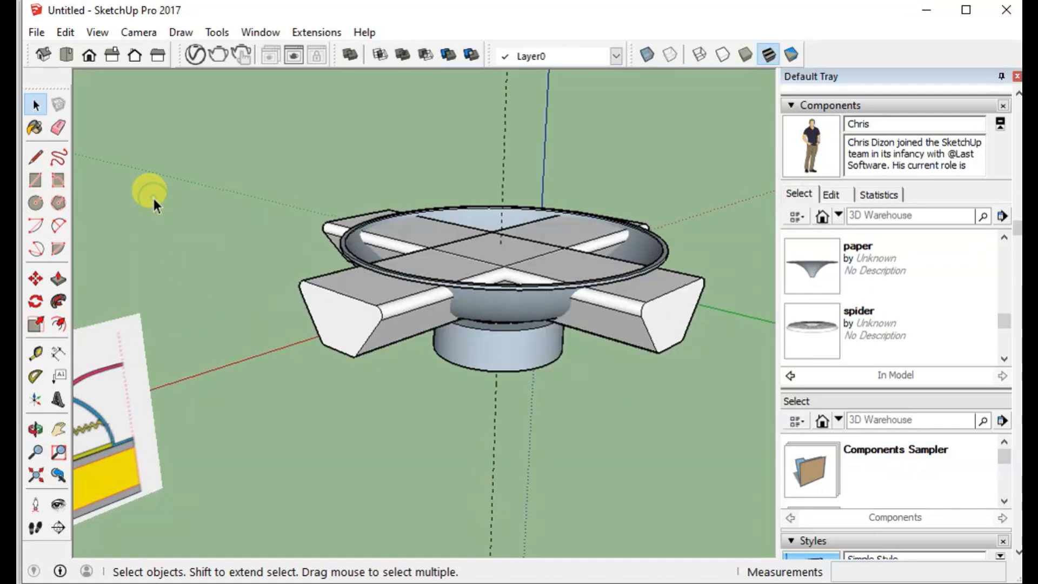
{"action": "left_click", "coordinate": [329, 287]}
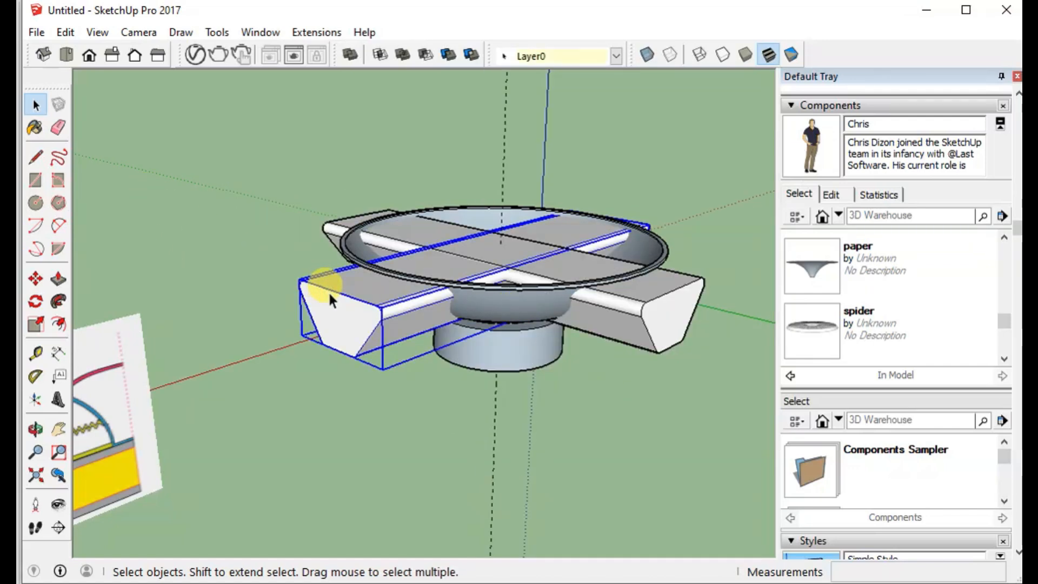
{"action": "left_click", "coordinate": [422, 54]}
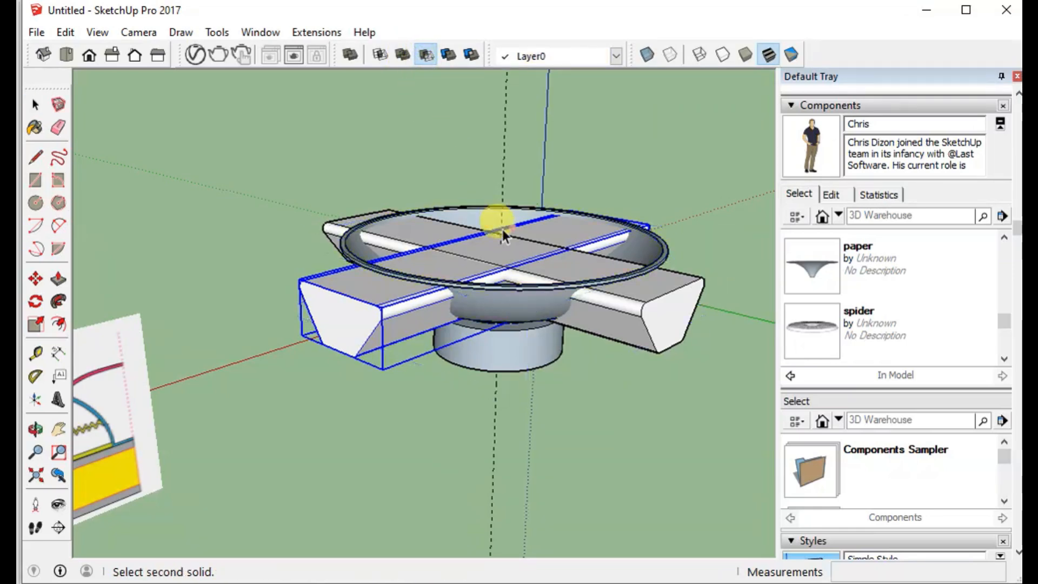
{"action": "left_click", "coordinate": [511, 300]}
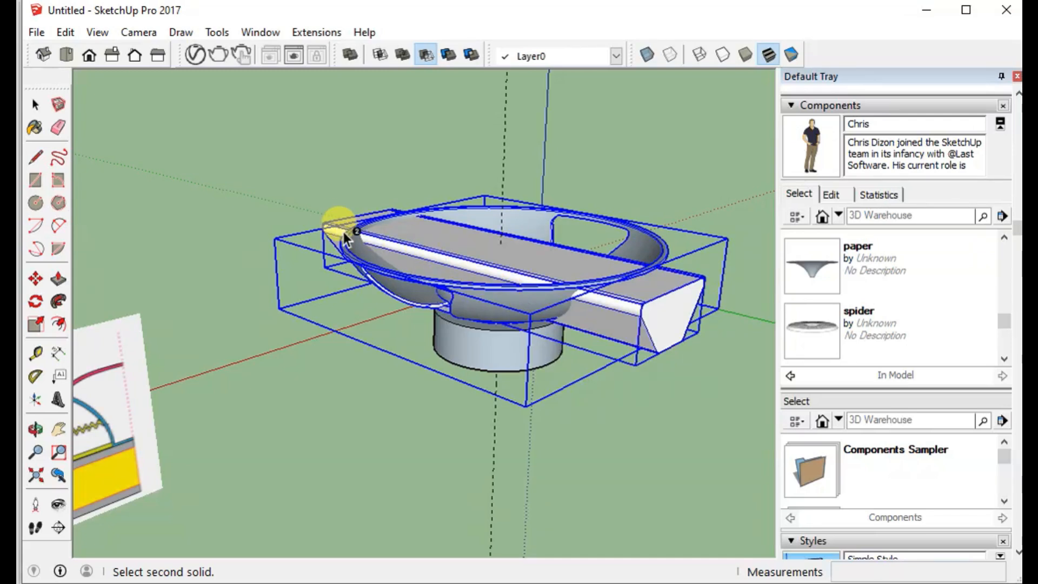
Try to subtract the remaining bar from the basket as a solid
{"action": "left_click", "coordinate": [653, 316]}
{"action": "left_click", "coordinate": [39, 105]}
{"action": "left_click", "coordinate": [572, 271]}
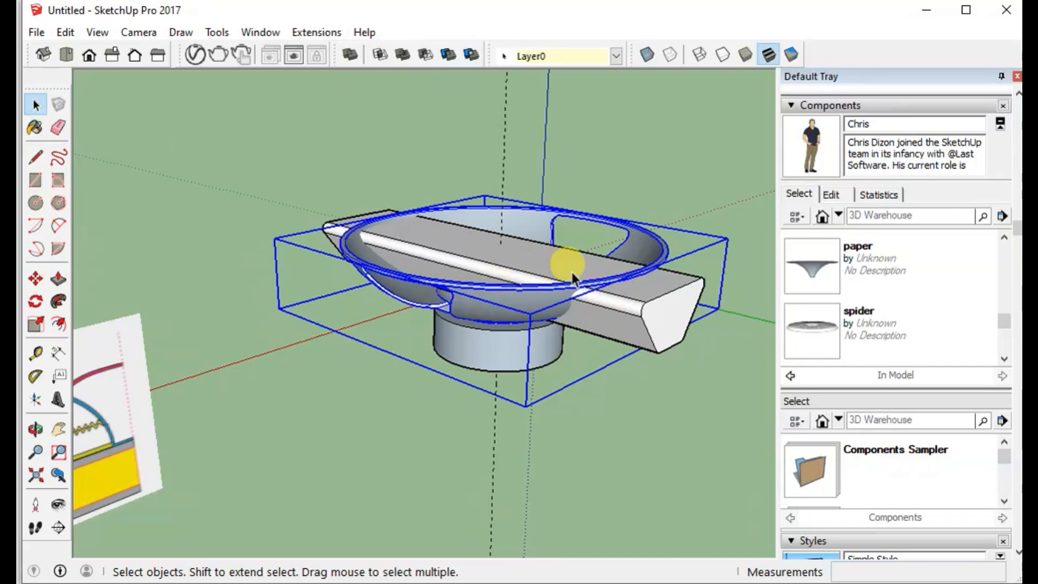
{"action": "left_click", "coordinate": [645, 308]}
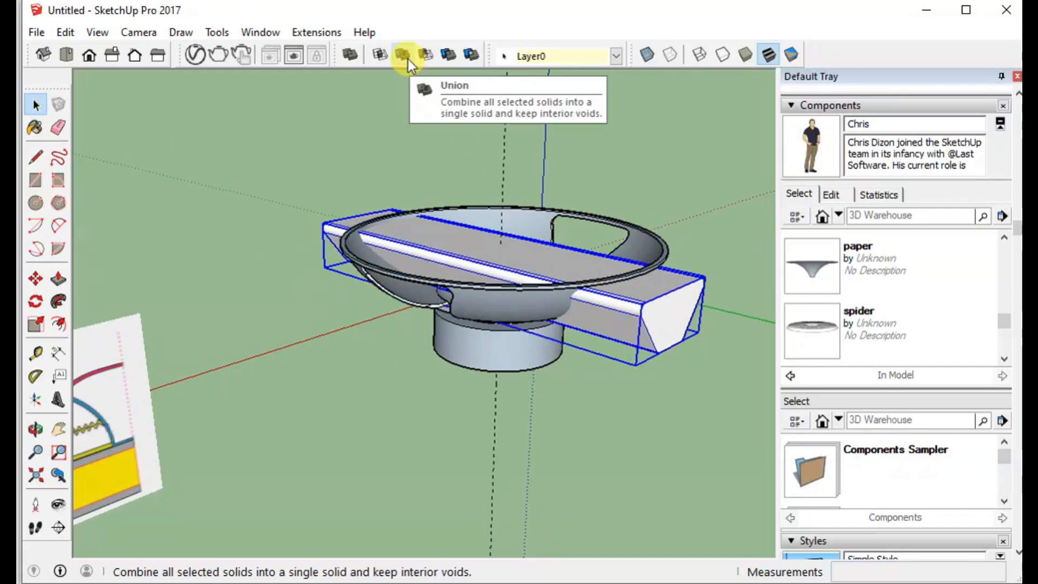
{"action": "left_click", "coordinate": [424, 56]}
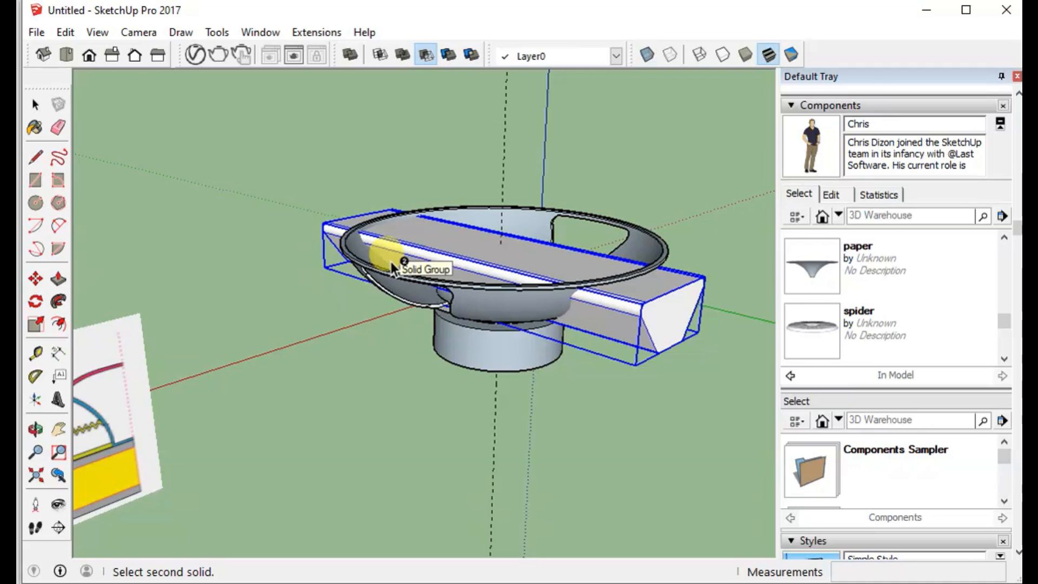
{"action": "left_click", "coordinate": [480, 304]}
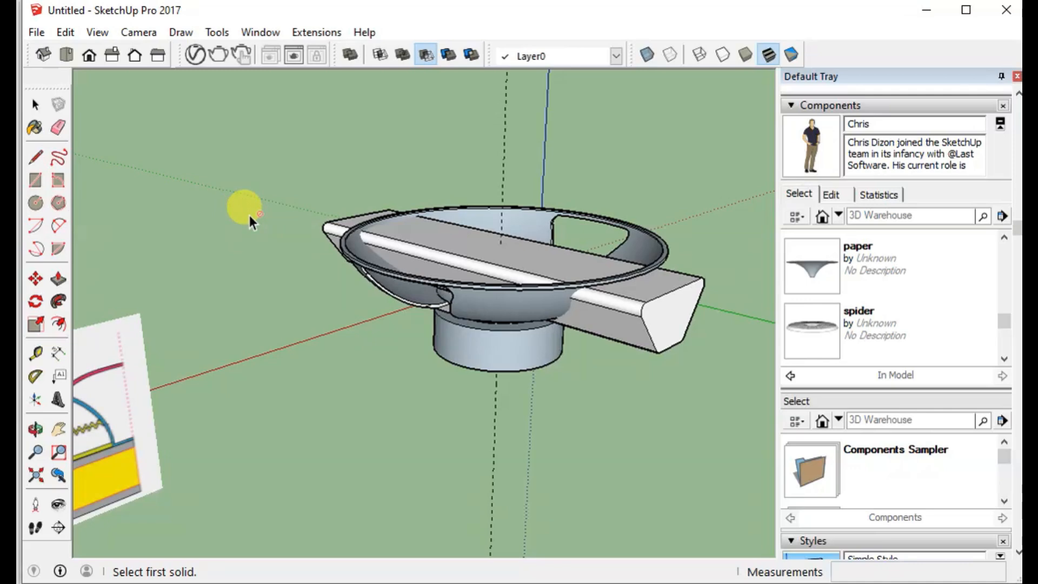
{"action": "middle_click_drag", "start_coordinate": [294, 185], "coordinate": [327, 204]}
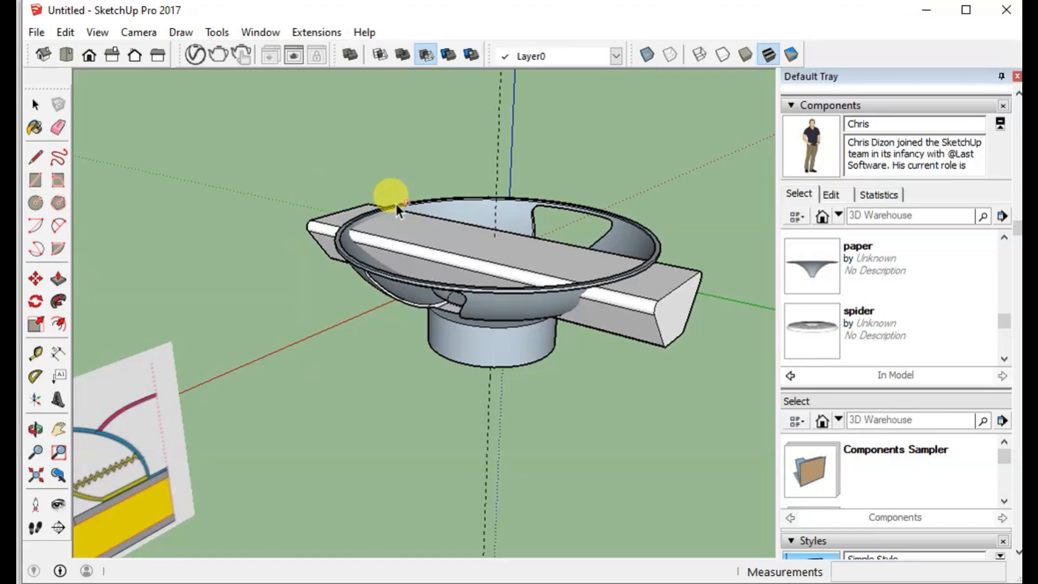
{"action": "middle_click_drag", "start_coordinate": [389, 158], "coordinate": [301, 199]}
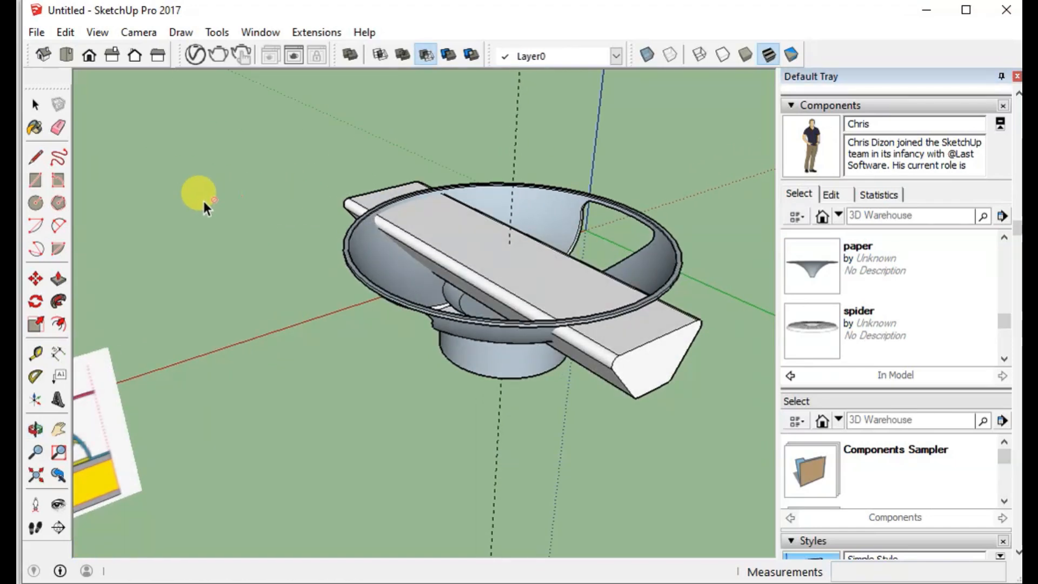
{"action": "left_click", "coordinate": [595, 351]}
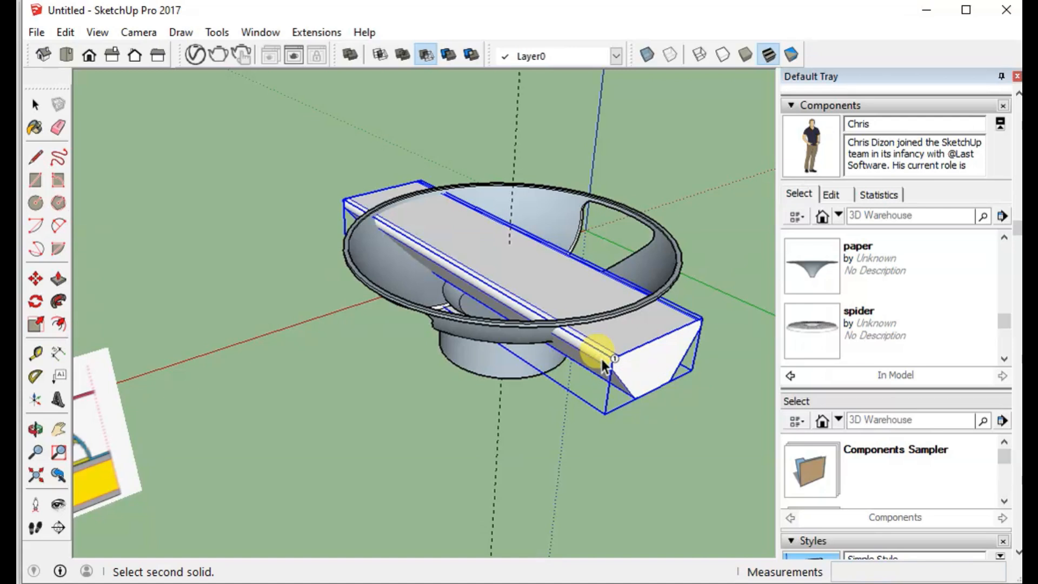
{"action": "left_click", "coordinate": [426, 56]}
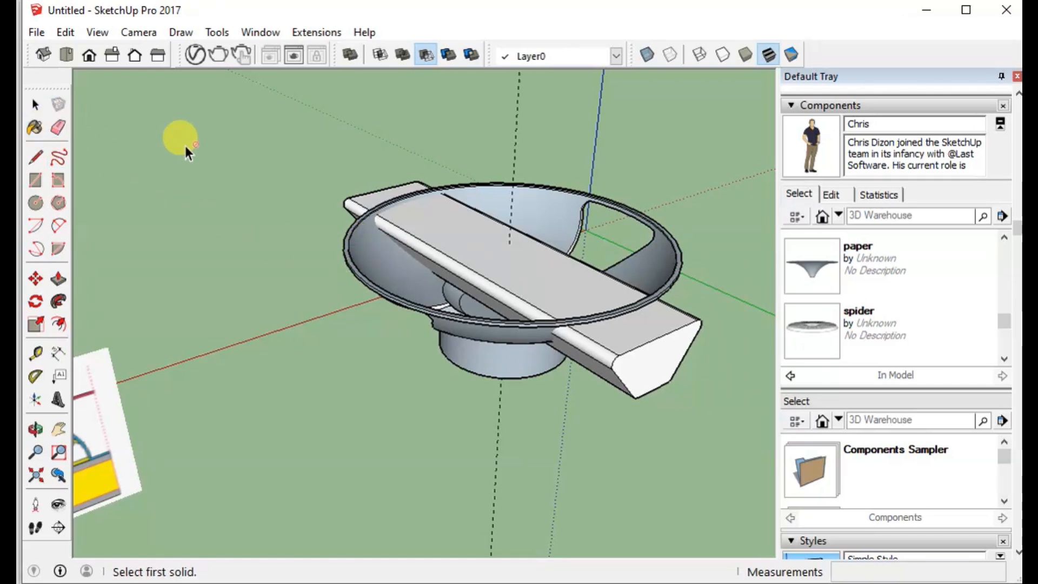
Intersect the faces of the basket and the remaining bar with the selection to imprint the opening outlines
{"action": "left_click", "coordinate": [35, 104]}
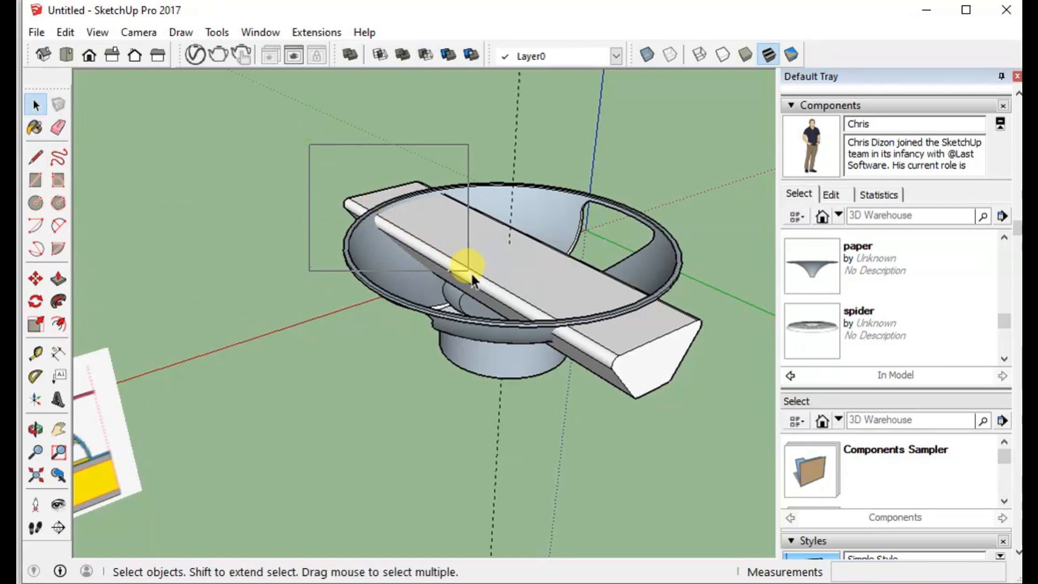
{"action": "left_click", "coordinate": [473, 324]}
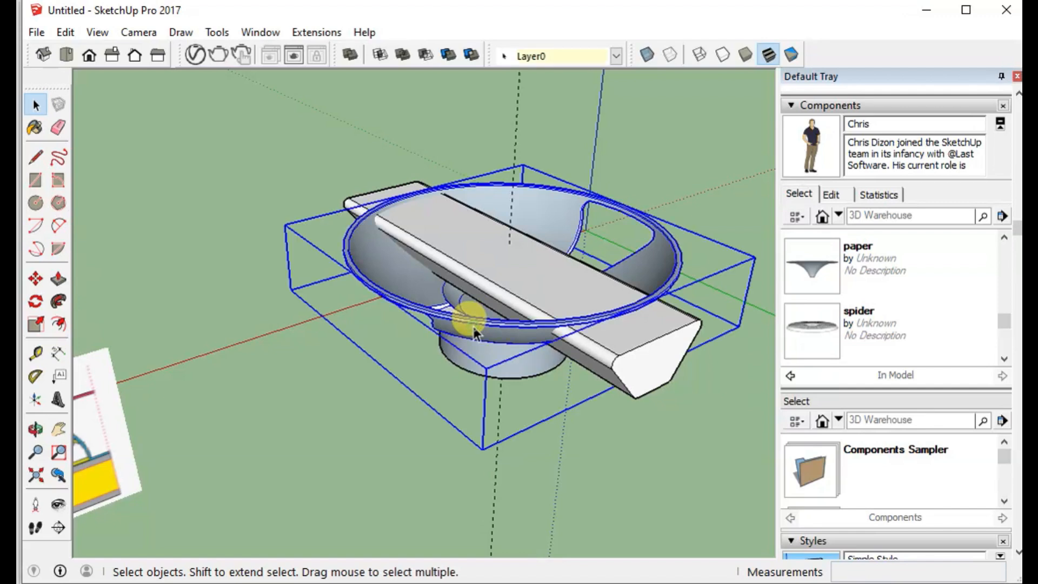
{"action": "left_click", "coordinate": [625, 355], "text": "shift"}
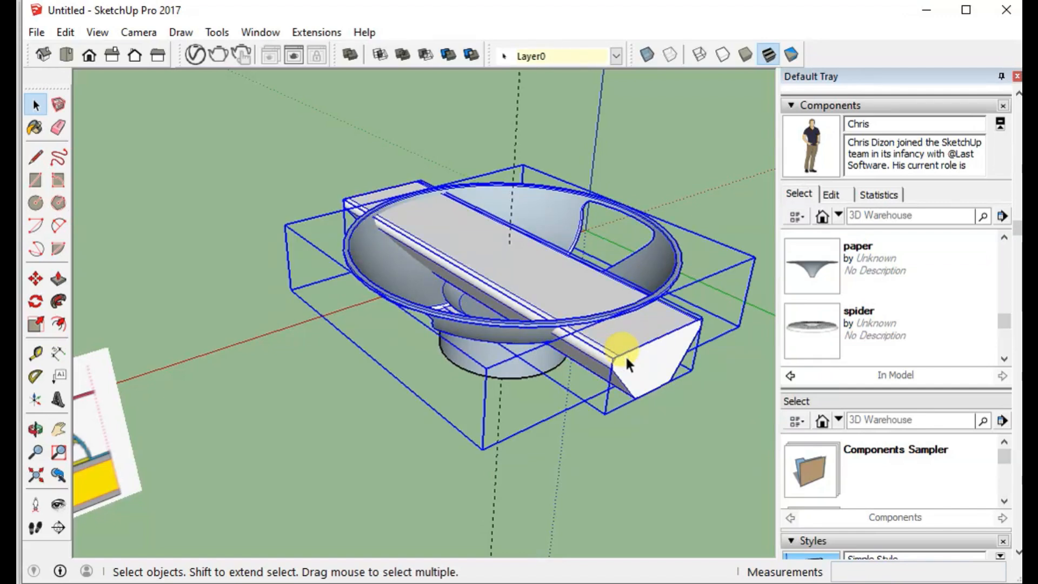
{"action": "right_click", "coordinate": [625, 354]}
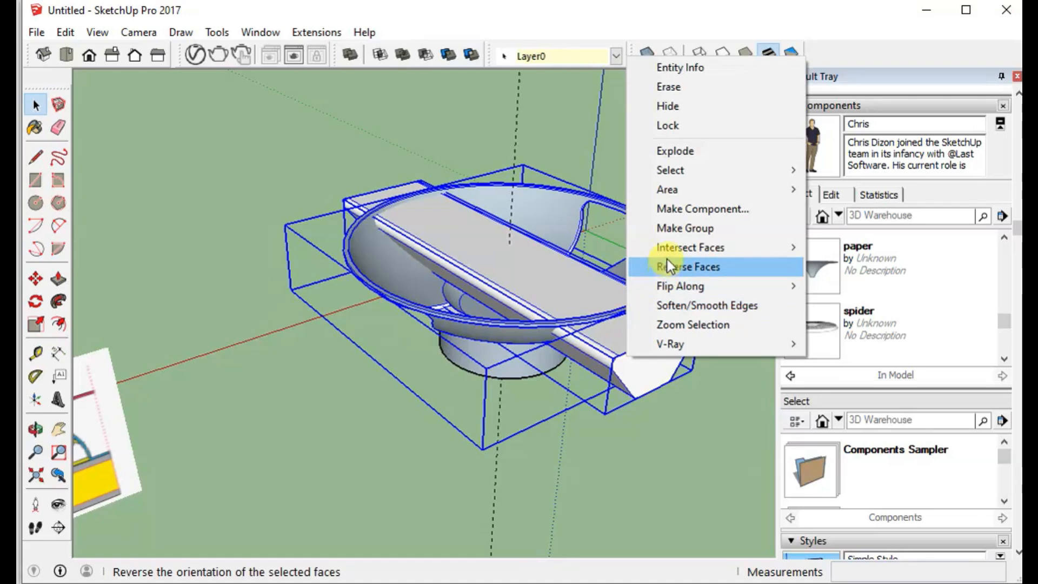
{"action": "mouse_move", "coordinate": [671, 246]}
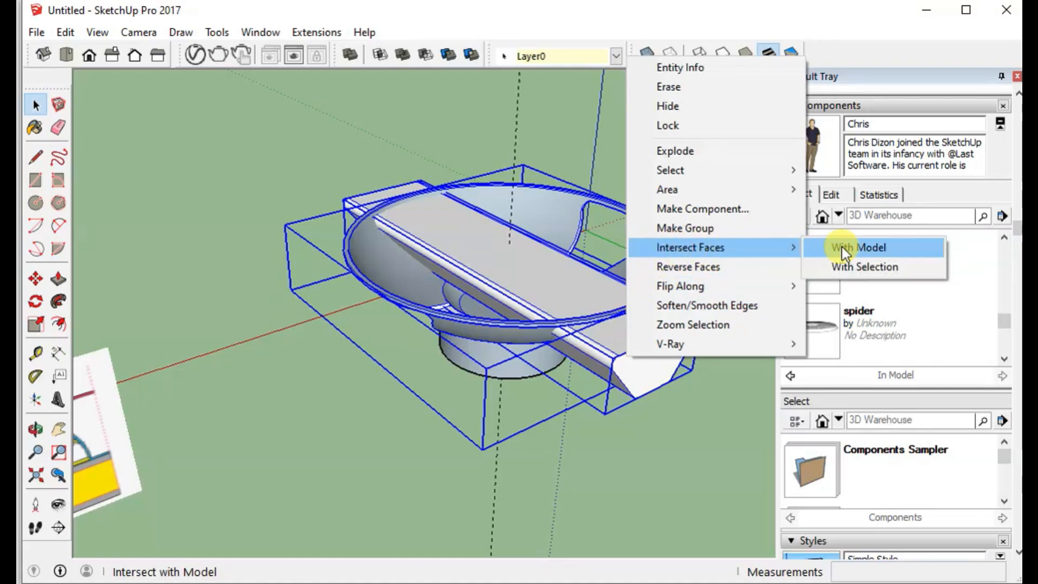
{"action": "left_click", "coordinate": [850, 268]}
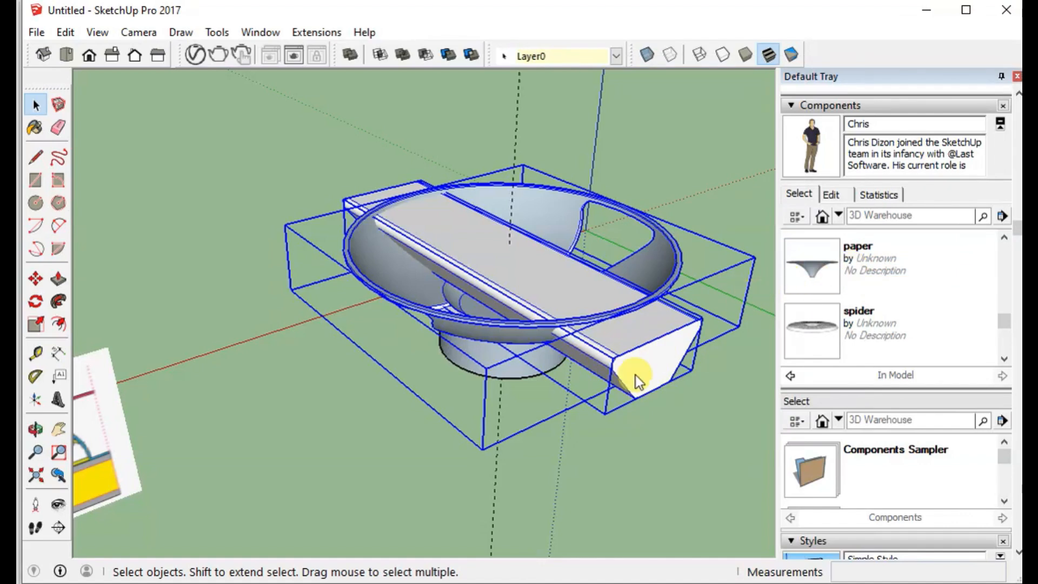
{"action": "left_click", "coordinate": [598, 448]}
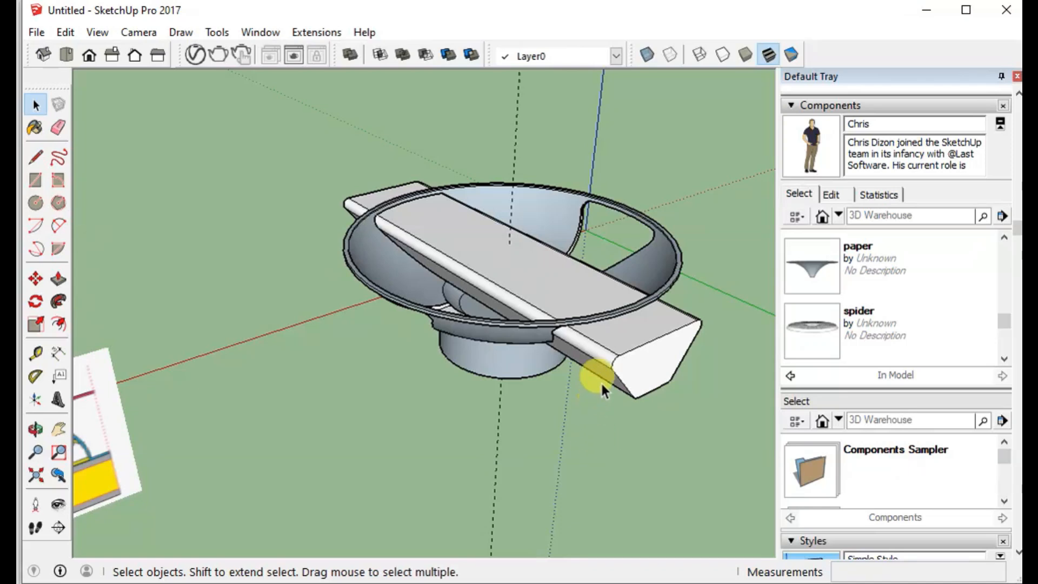
Move the remaining bar out of the basket by its end corner into the free space beside it
{"action": "left_click", "coordinate": [613, 365]}
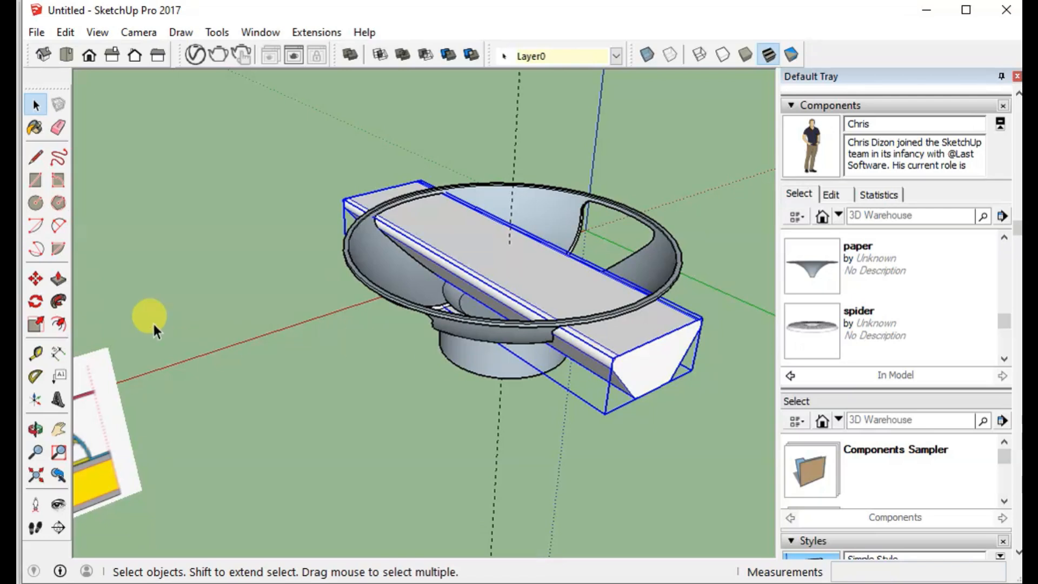
{"action": "left_click", "coordinate": [35, 279]}
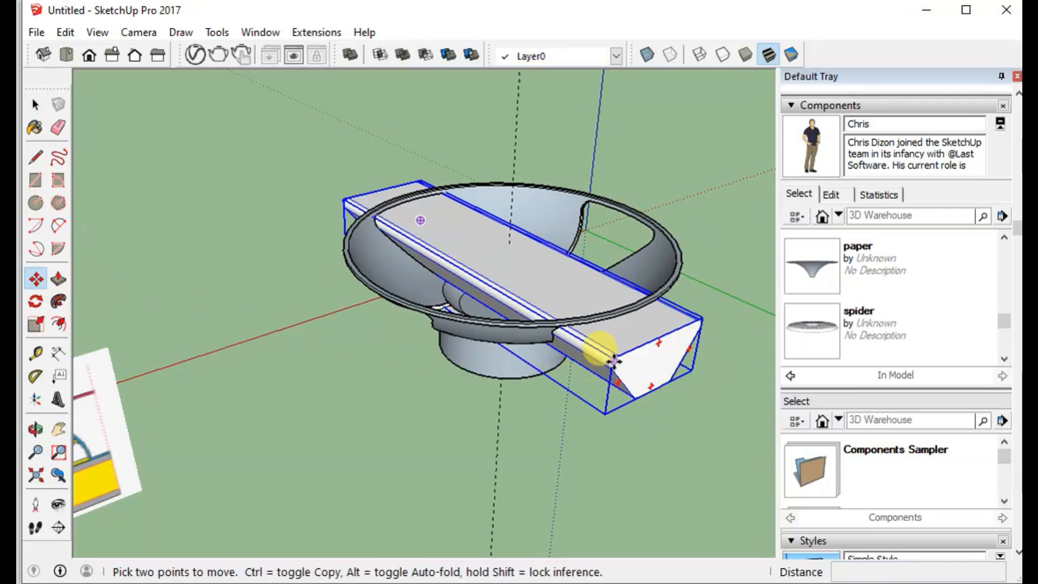
{"action": "left_click_drag", "start_coordinate": [613, 363], "coordinate": [318, 459]}
Explode the basket group so that its faces inside the imprinted opening outlines can be selected individually
{"action": "middle_click_drag", "start_coordinate": [373, 294], "coordinate": [410, 92]}
{"action": "middle_click_drag", "start_coordinate": [494, 326], "coordinate": [475, 173]}
{"action": "middle_click_drag", "start_coordinate": [463, 285], "coordinate": [478, 195]}
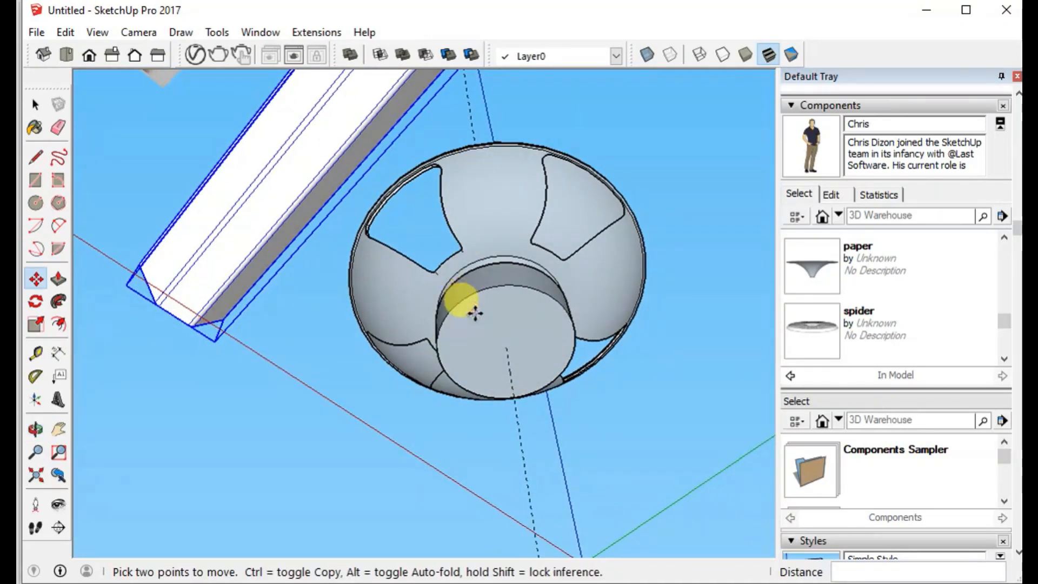
{"action": "middle_click_drag", "start_coordinate": [472, 308], "coordinate": [379, 444]}
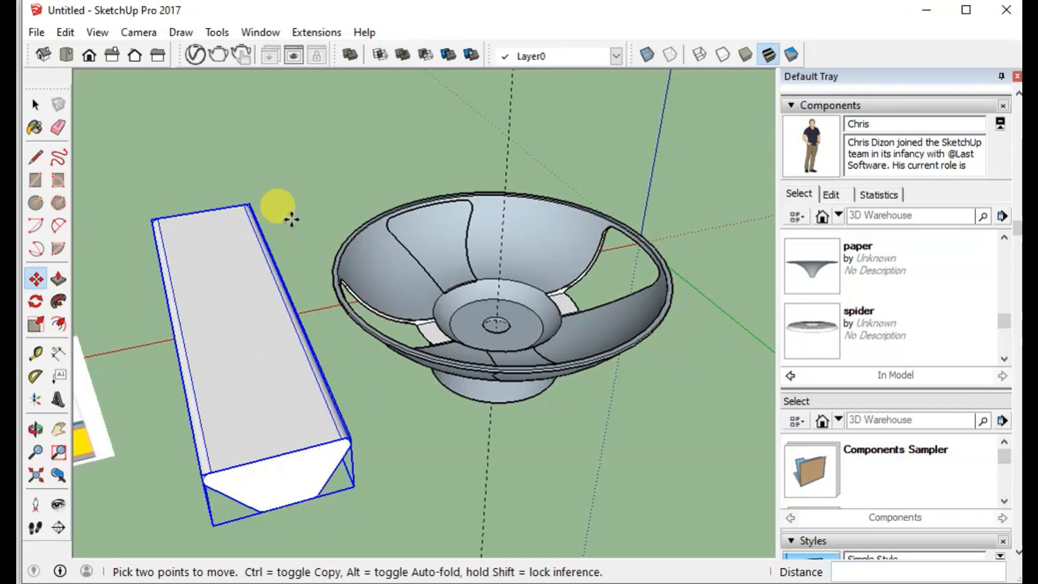
{"action": "scroll", "coordinate": [458, 264], "scroll_direction": "up", "scroll_amount": 5}
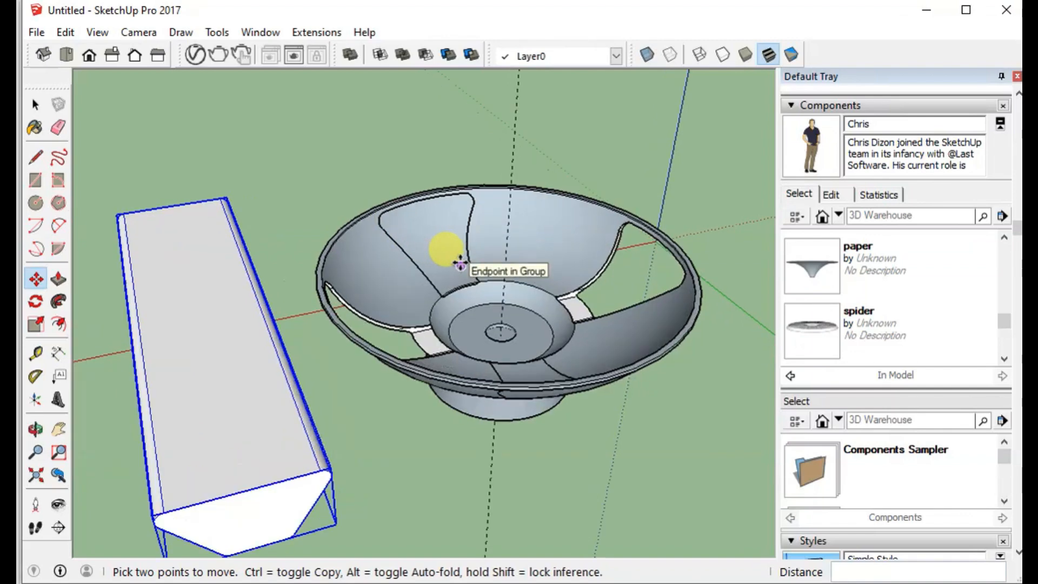
{"action": "scroll", "coordinate": [458, 264], "scroll_direction": "down", "scroll_amount": 2}
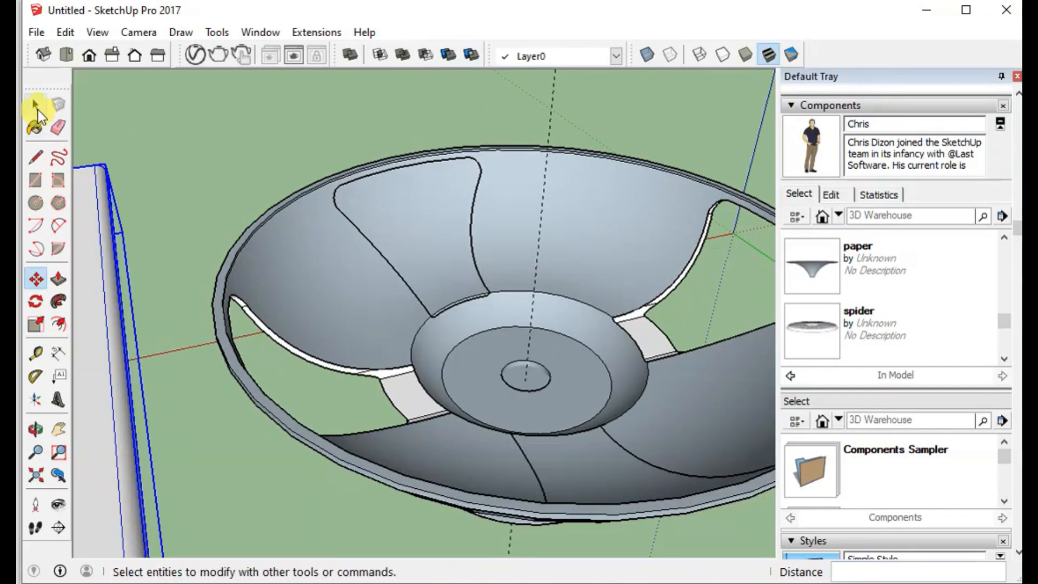
{"action": "left_click", "coordinate": [36, 105]}
{"action": "left_click", "coordinate": [384, 194]}
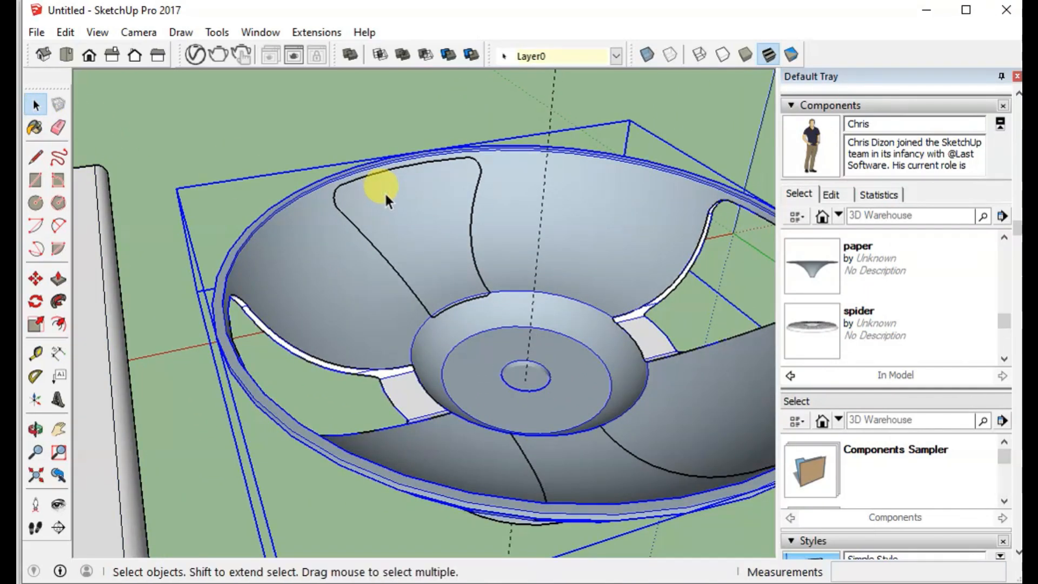
{"action": "right_click", "coordinate": [384, 192]}
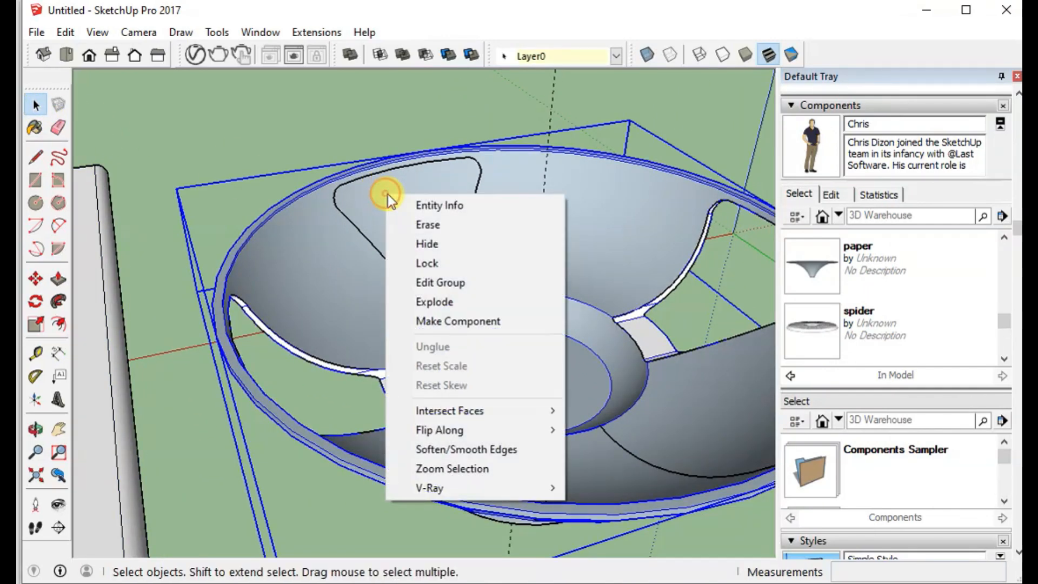
{"action": "left_click", "coordinate": [422, 301]}
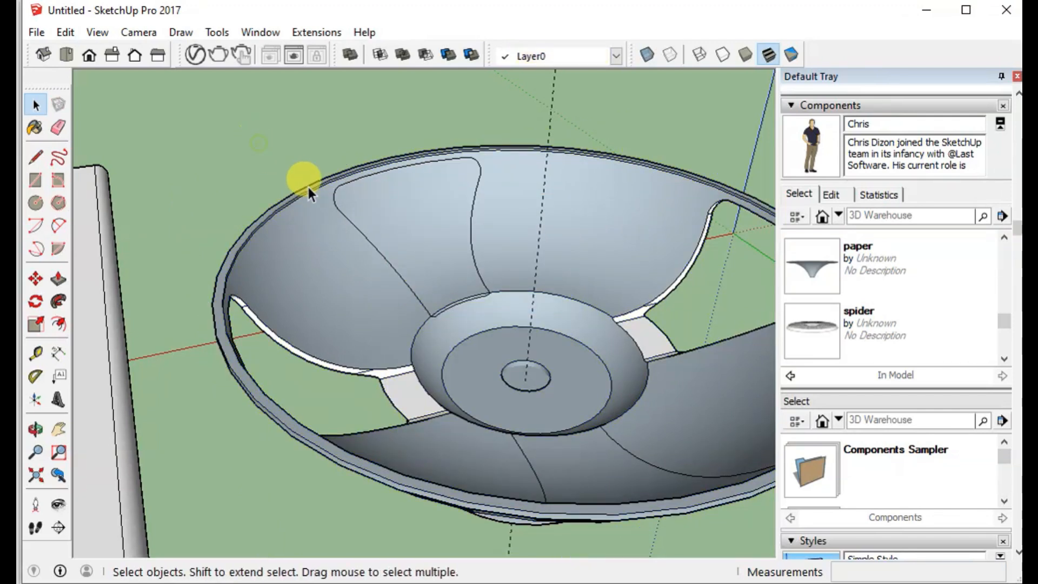
Delete the two opposite inner wall faces of the basket that lie within the imprinted opening outlines
{"action": "left_click", "coordinate": [379, 224]}
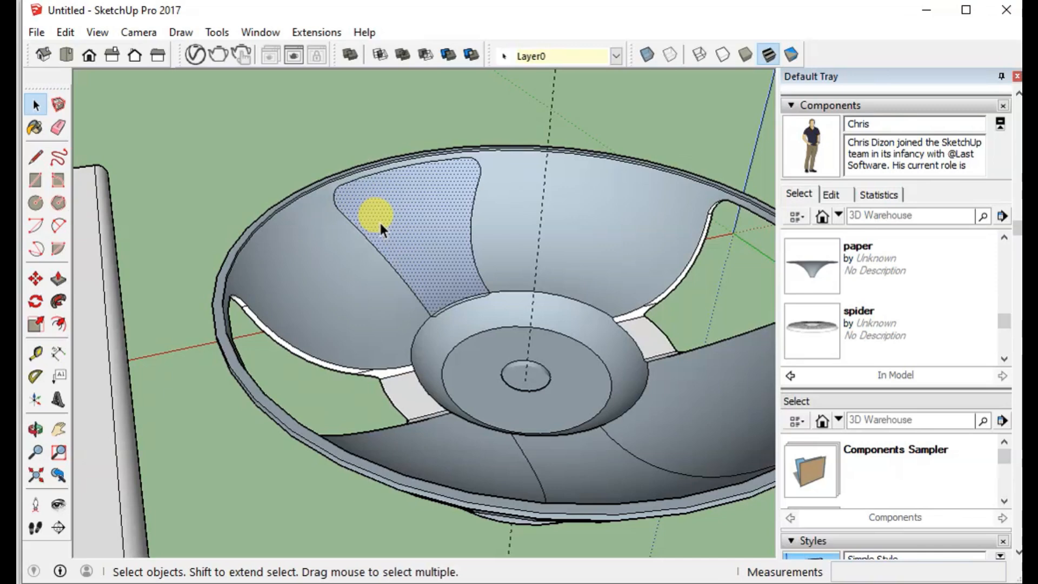
{"action": "key", "text": "Delete"}
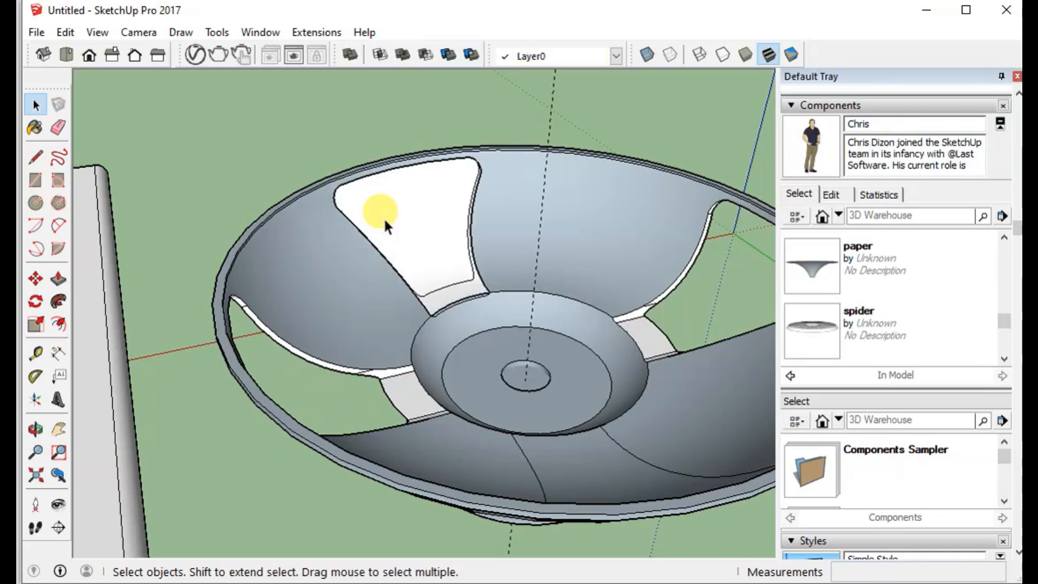
{"action": "middle_click_drag", "start_coordinate": [385, 221], "coordinate": [533, 241]}
{"action": "left_click", "coordinate": [630, 258]}
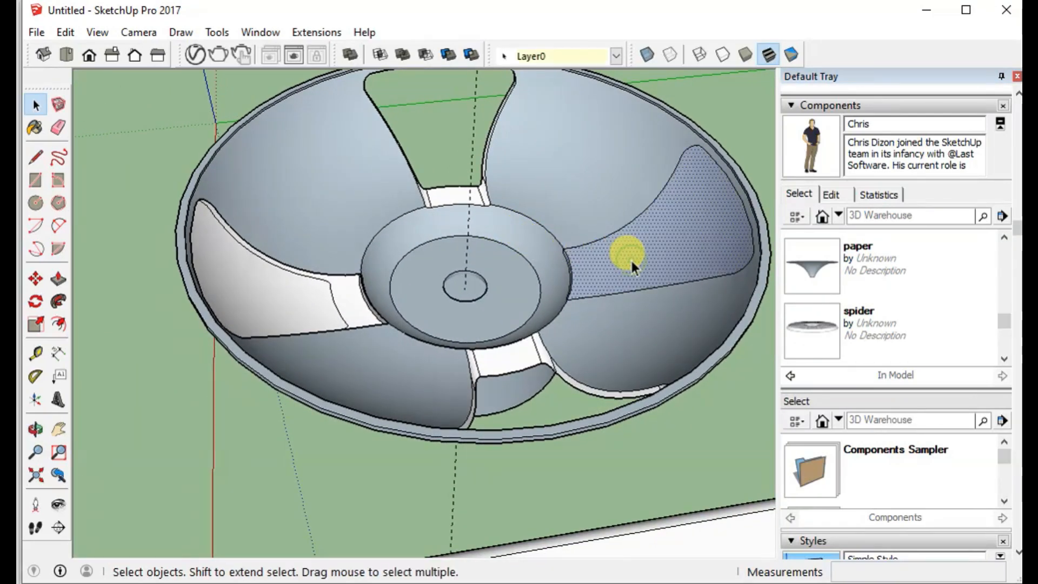
{"action": "key", "text": "Delete"}
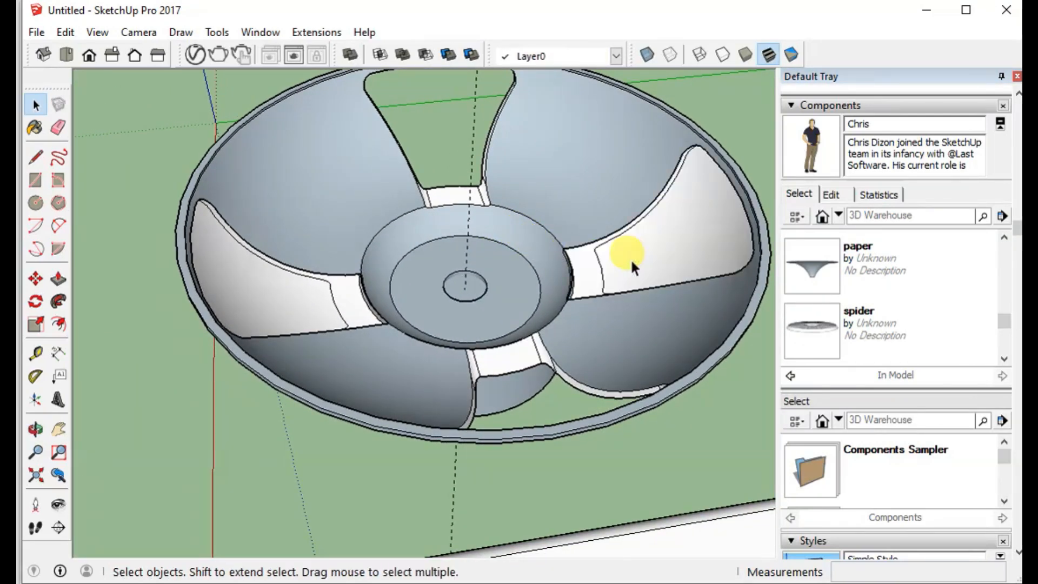
Delete the two matching outer wall faces of the basket to cut the remaining pair of openings through
{"action": "middle_click_drag", "start_coordinate": [630, 258], "coordinate": [481, 173]}
{"action": "left_click", "coordinate": [633, 230]}
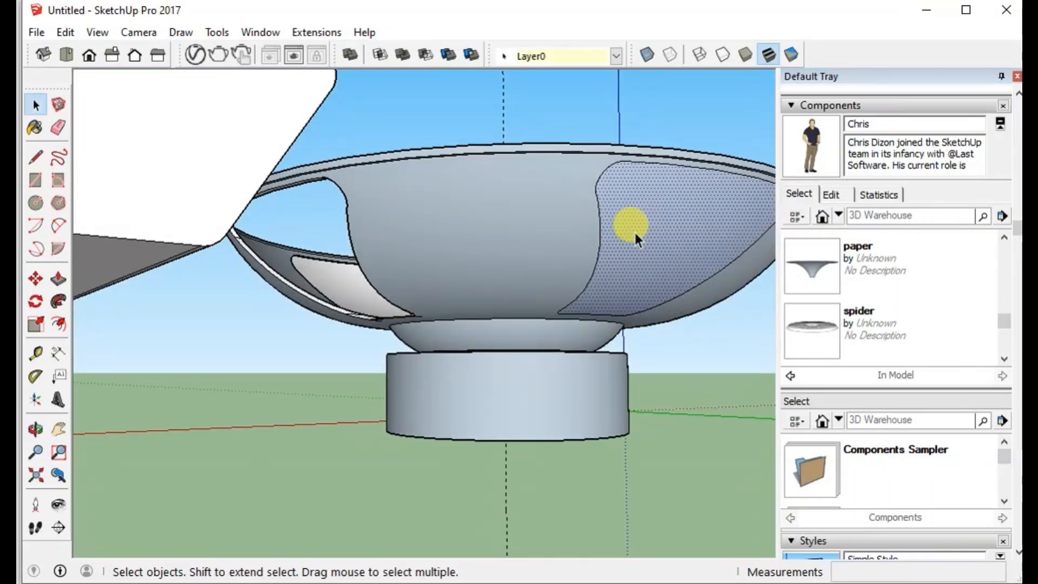
{"action": "key", "text": "Delete"}
{"action": "middle_click_drag", "start_coordinate": [472, 252], "coordinate": [494, 259]}
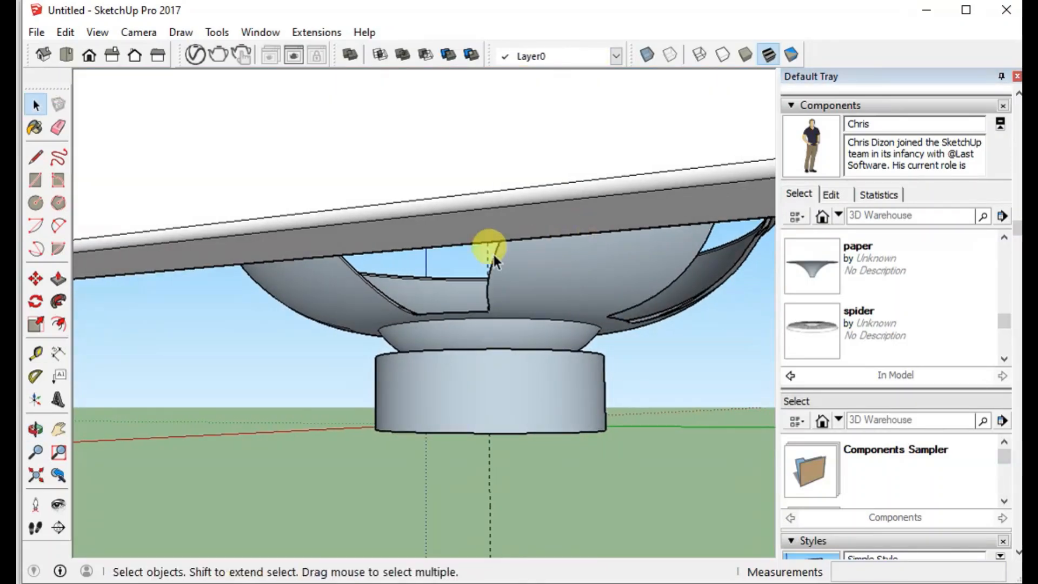
{"action": "middle_click_drag", "start_coordinate": [354, 290], "coordinate": [463, 239]}
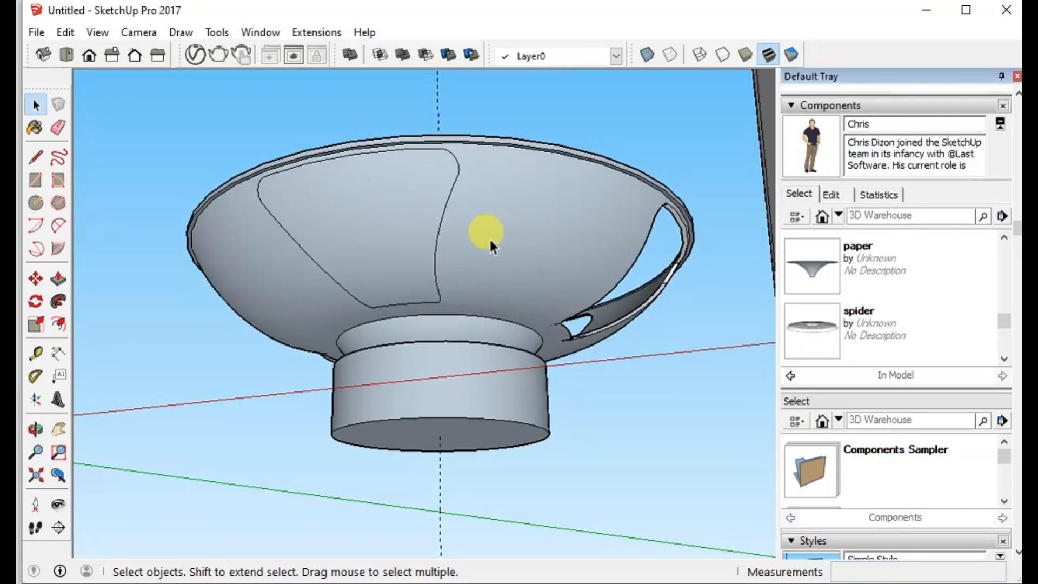
{"action": "left_click", "coordinate": [381, 225]}
{"action": "key", "text": "Delete"}
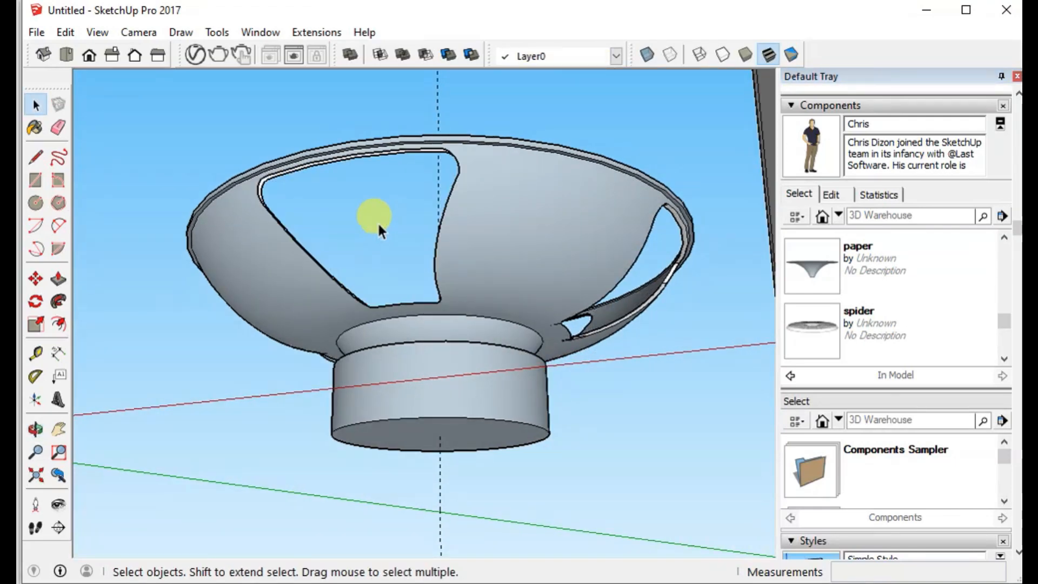
{"action": "middle_click_drag", "start_coordinate": [377, 222], "coordinate": [463, 408]}
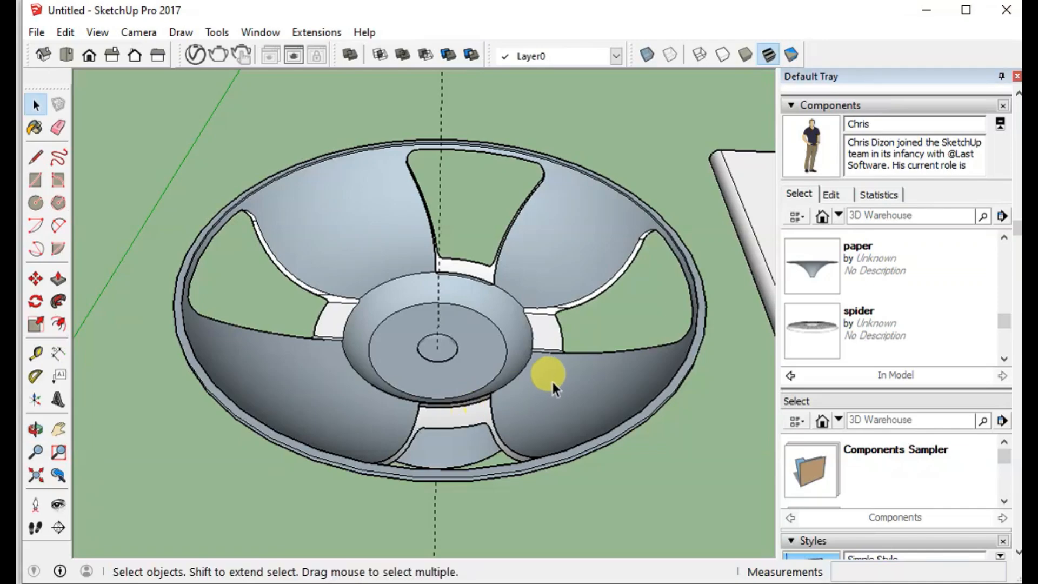
Delete the leftover rounded-trapezoid bar beside the basket
{"action": "middle_click_drag", "start_coordinate": [551, 379], "coordinate": [505, 380]}
{"action": "left_click", "coordinate": [602, 439]}
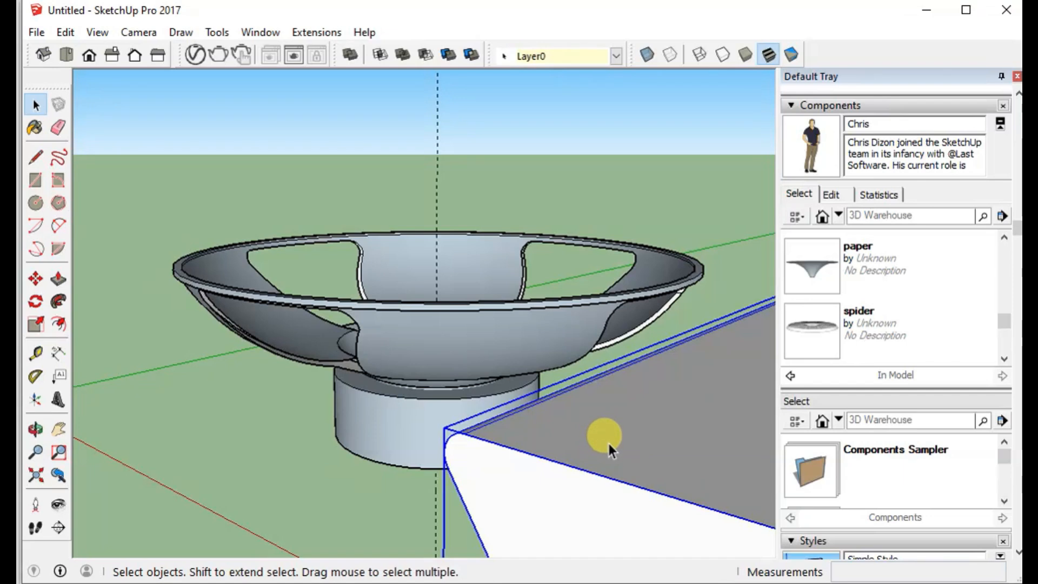
{"action": "scroll", "coordinate": [607, 441], "scroll_direction": "down", "scroll_amount": 6}
{"action": "scroll", "coordinate": [575, 390], "scroll_direction": "down", "scroll_amount": 2}
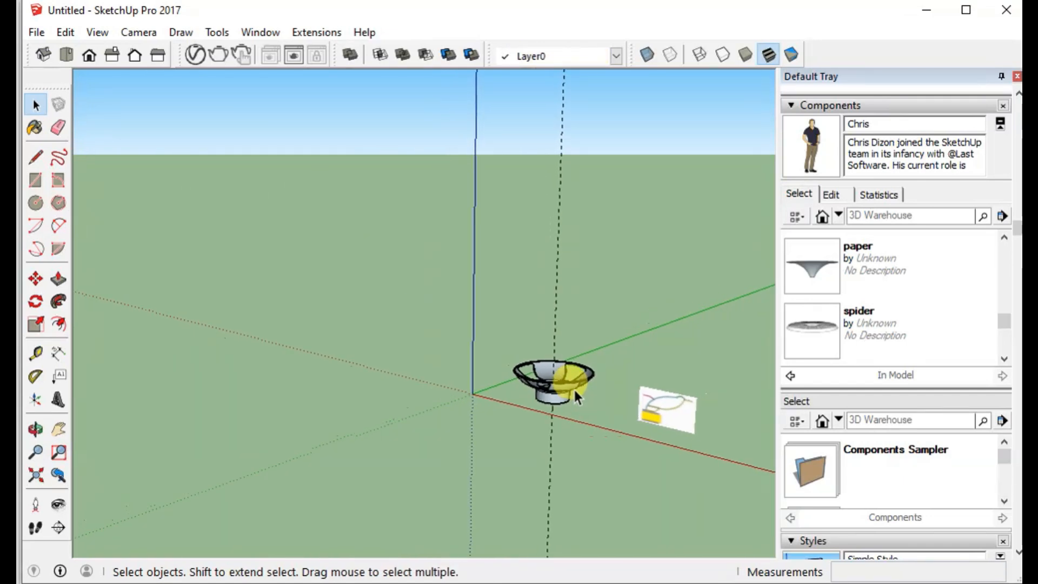
{"action": "key", "text": "Delete"}
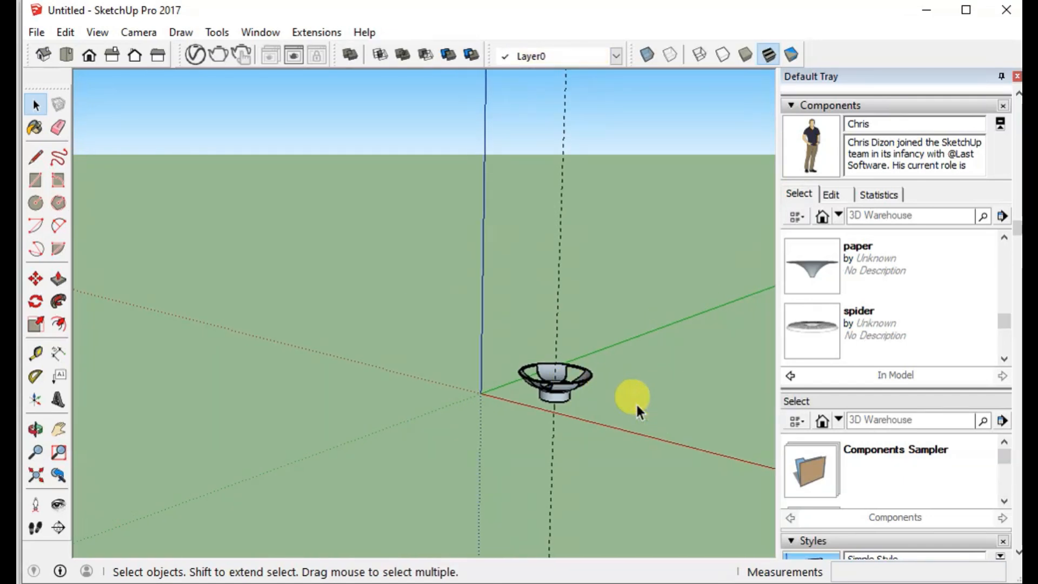
Unhide all hidden parts of the loudspeaker
{"action": "scroll", "coordinate": [551, 366], "scroll_direction": "up", "scroll_amount": 5}
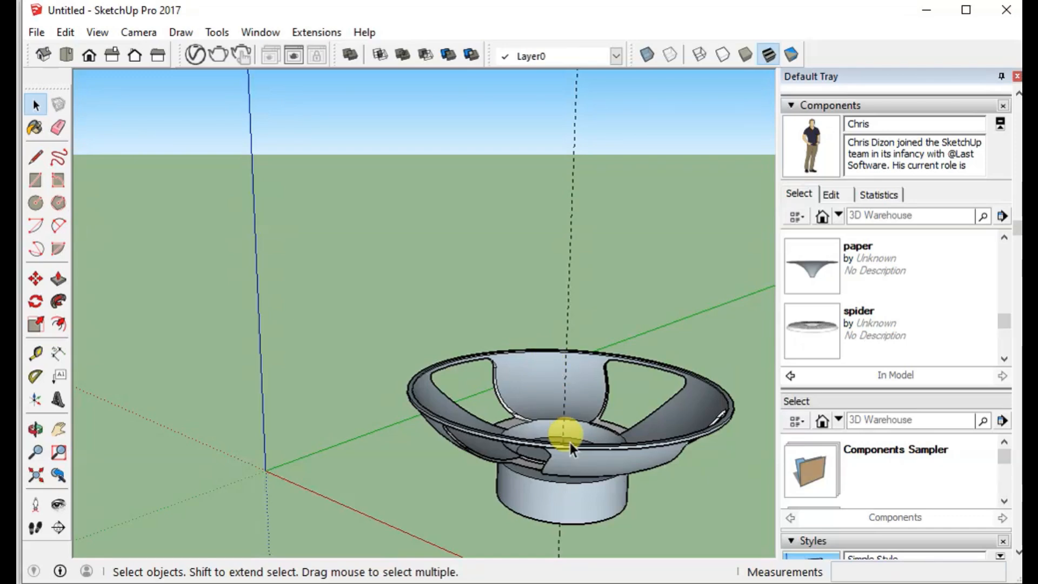
{"action": "scroll", "coordinate": [570, 442], "scroll_direction": "up", "scroll_amount": 3}
{"action": "scroll", "coordinate": [570, 434], "scroll_direction": "down", "scroll_amount": 2}
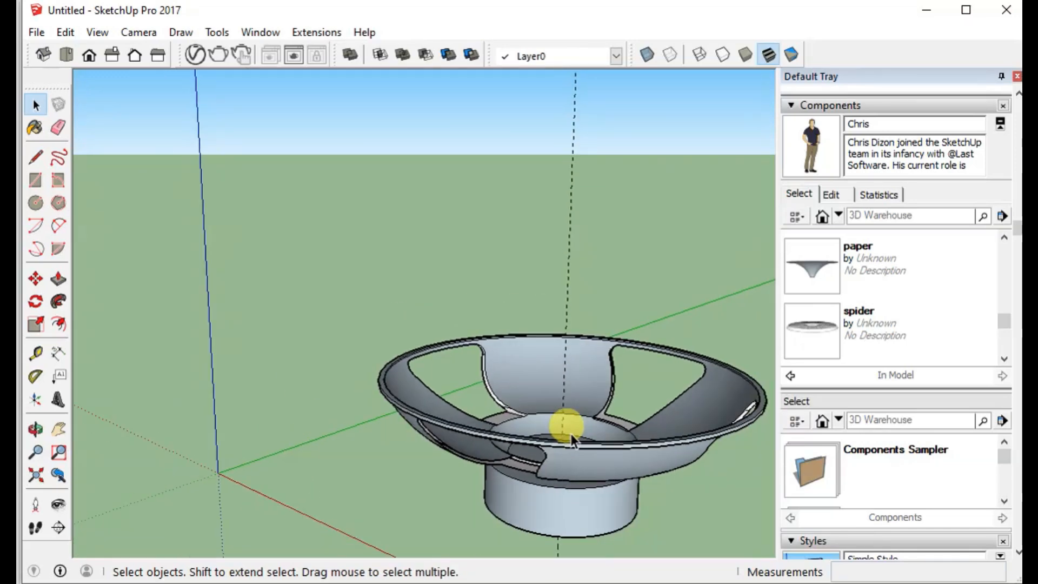
{"action": "left_click", "coordinate": [58, 429]}
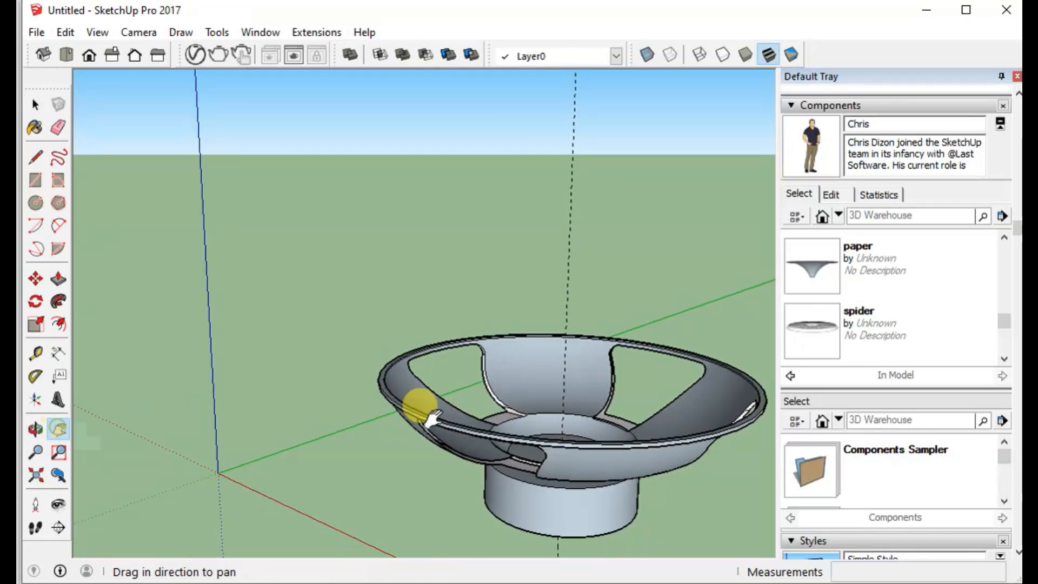
{"action": "left_click_drag", "start_coordinate": [432, 417], "coordinate": [289, 328]}
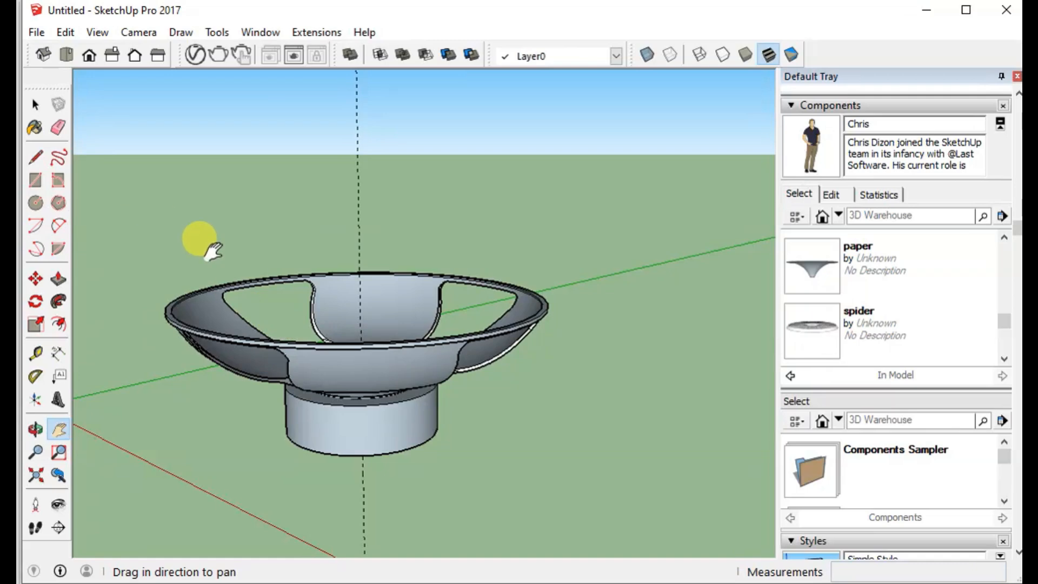
{"action": "left_click", "coordinate": [65, 32]}
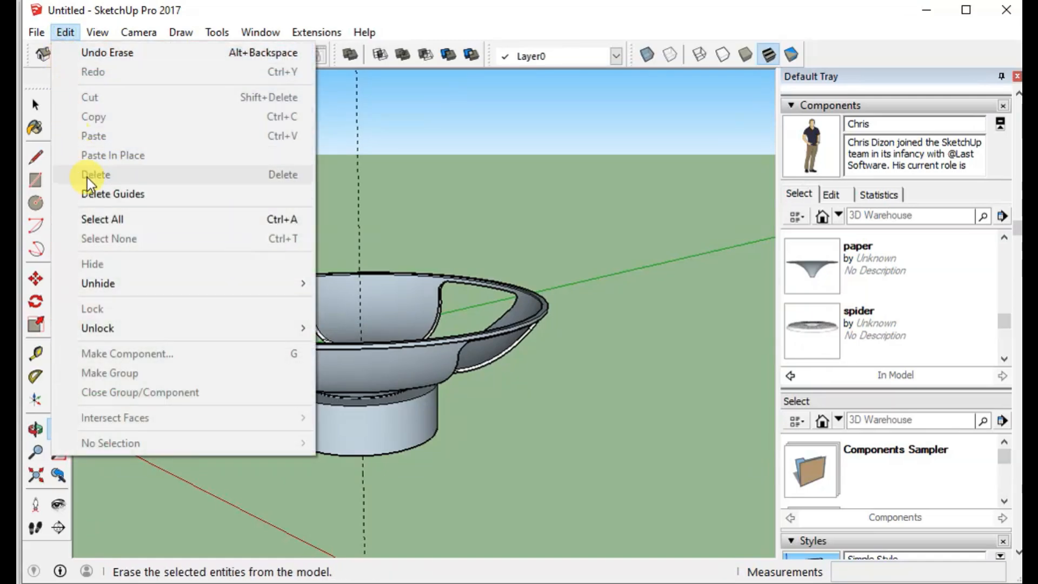
{"action": "mouse_move", "coordinate": [97, 283]}
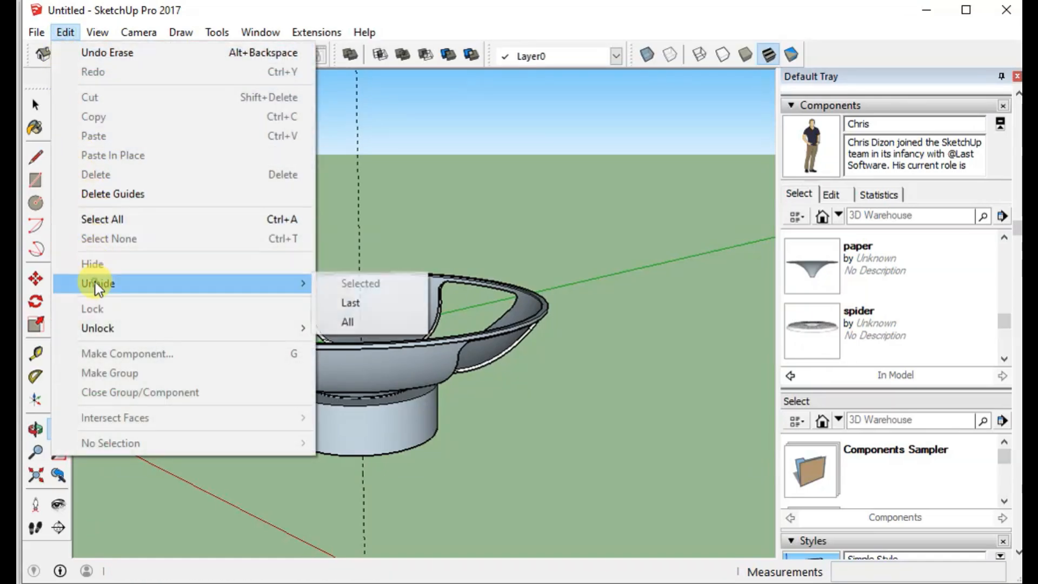
{"action": "left_click", "coordinate": [348, 322]}
Examine the assembled loudspeaker from above and around its side
{"action": "middle_click_drag", "start_coordinate": [327, 250], "coordinate": [263, 180]}
{"action": "mouse_move", "coordinate": [264, 180]}
{"action": "left_mouse_down"}
{"action": "mouse_move", "coordinate": [276, 139]}
{"action": "mouse_move", "coordinate": [591, 210]}
{"action": "mouse_move", "coordinate": [556, 271]}
{"action": "mouse_move", "coordinate": [273, 206]}
{"action": "mouse_move", "coordinate": [227, 121]}
{"action": "mouse_move", "coordinate": [422, 209]}
{"action": "mouse_move", "coordinate": [278, 95]}
{"action": "mouse_move", "coordinate": [252, 124]}
{"action": "mouse_move", "coordinate": [322, 218]}
{"action": "mouse_move", "coordinate": [399, 129]}
{"action": "left_mouse_up"}
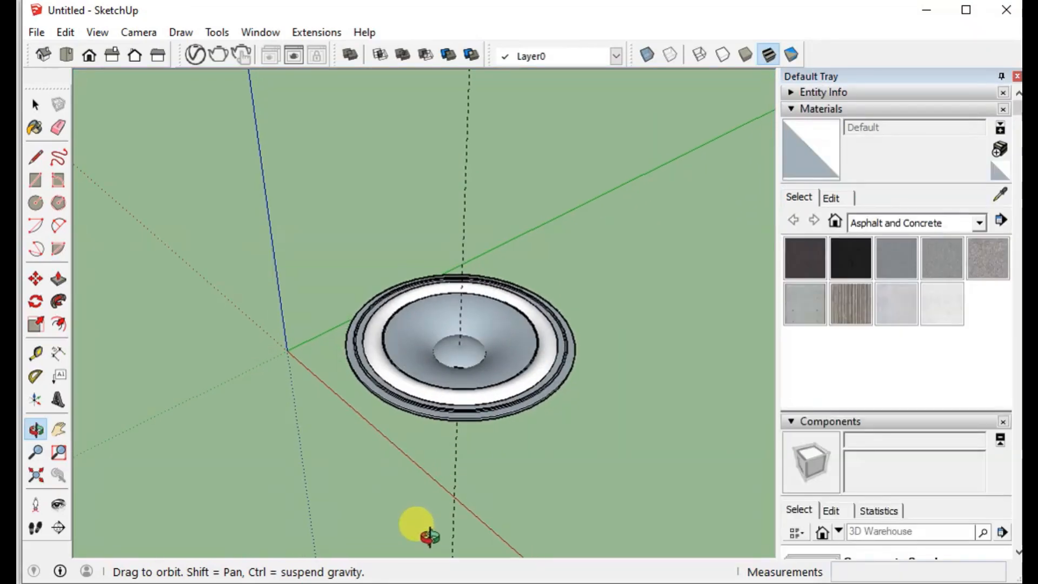
{"action": "left_click_drag", "start_coordinate": [430, 536], "coordinate": [521, 452]}
{"action": "key", "text": "space"}
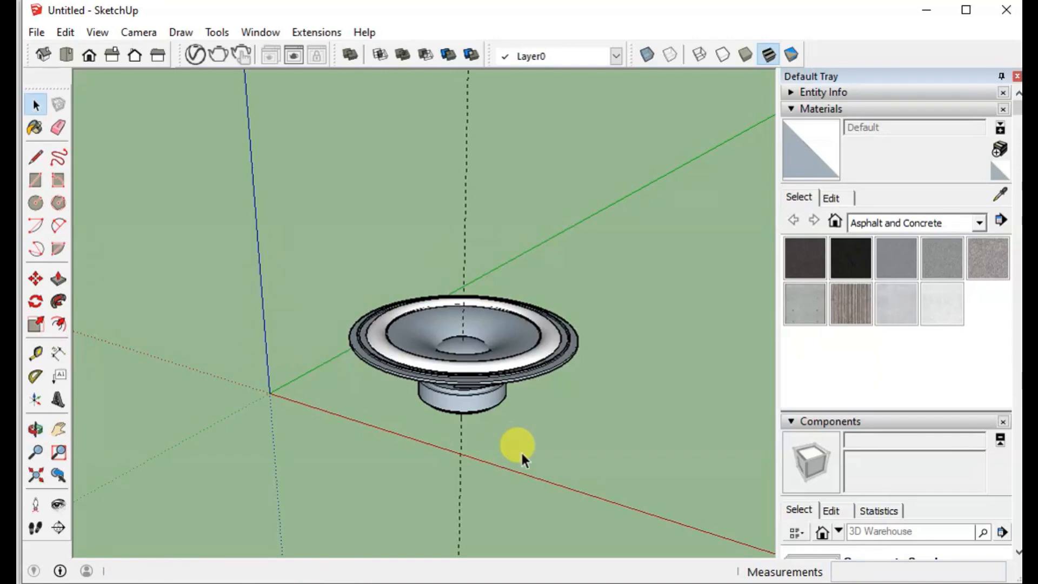
{"action": "scroll", "coordinate": [512, 410], "scroll_direction": "up", "scroll_amount": 3}
{"action": "scroll", "coordinate": [493, 403], "scroll_direction": "up", "scroll_amount": 2}
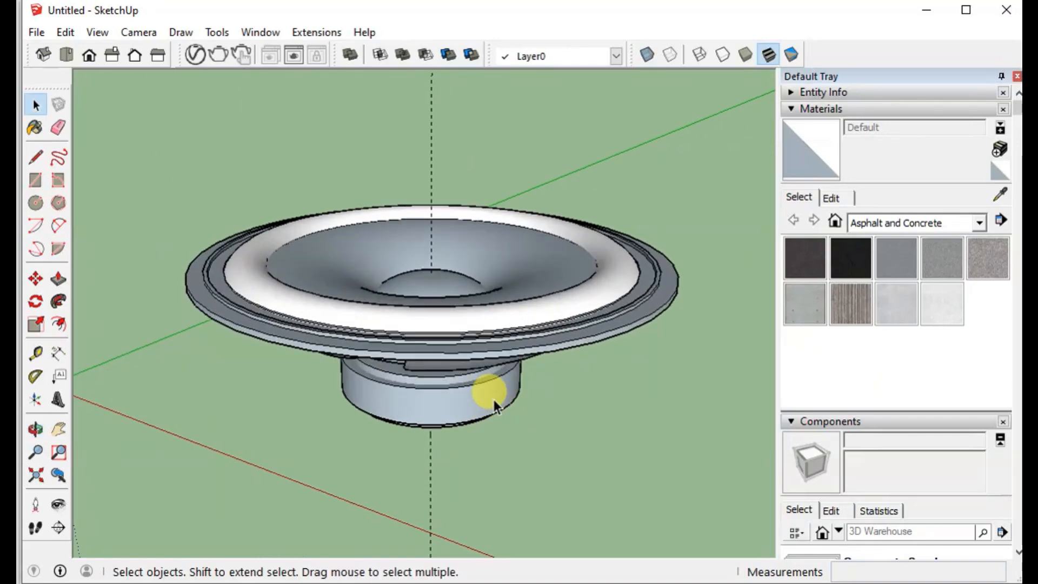
{"action": "key", "text": "o"}
{"action": "left_click_drag", "start_coordinate": [490, 398], "coordinate": [218, 411]}
{"action": "key", "text": "space"}
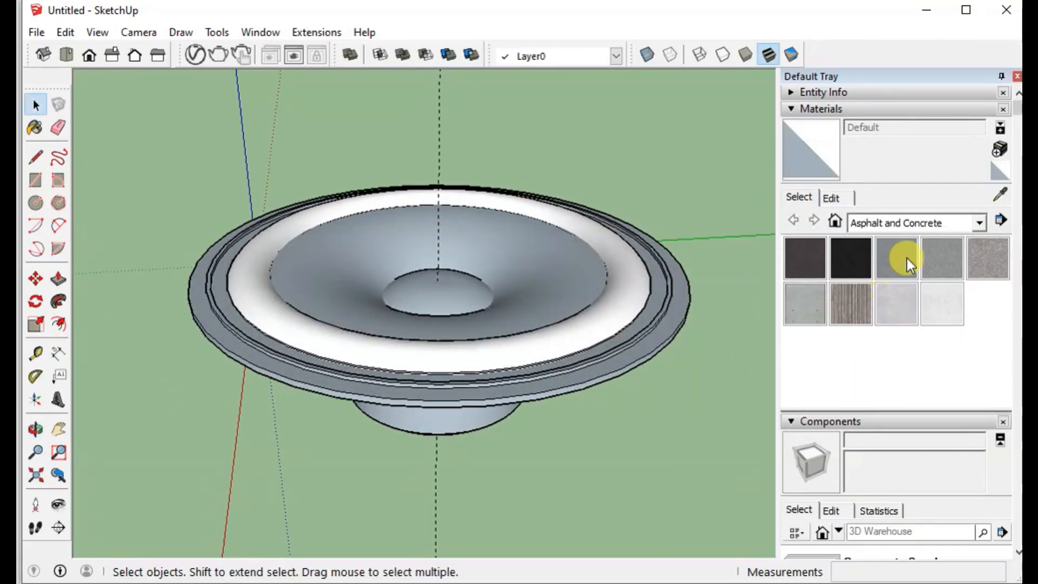
Paint the loudspeaker's paper cone with the red Color A05 from the Colors collection
{"action": "left_click", "coordinate": [979, 223]}
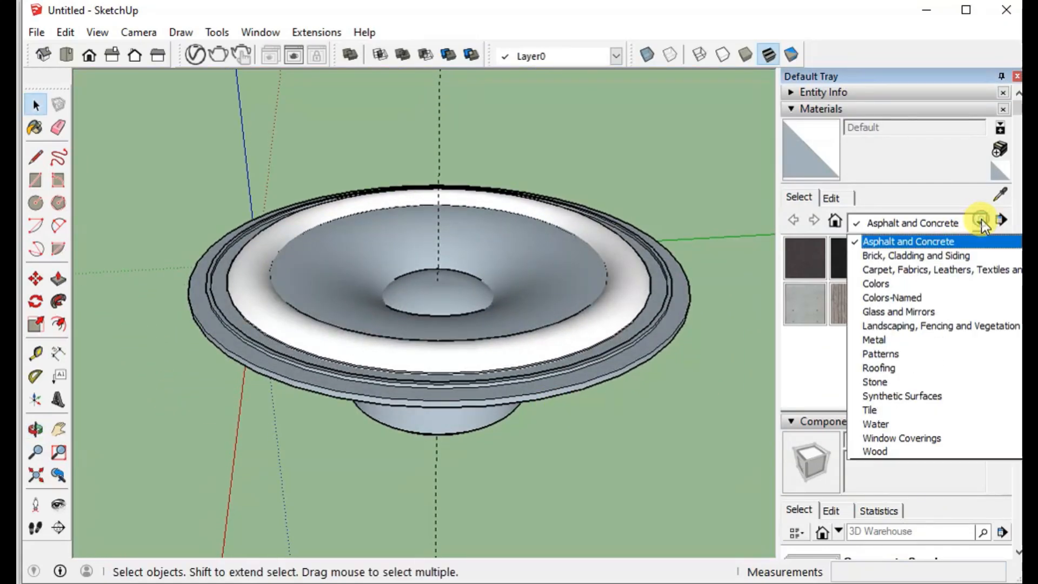
{"action": "left_click", "coordinate": [889, 284]}
{"action": "left_click", "coordinate": [804, 300]}
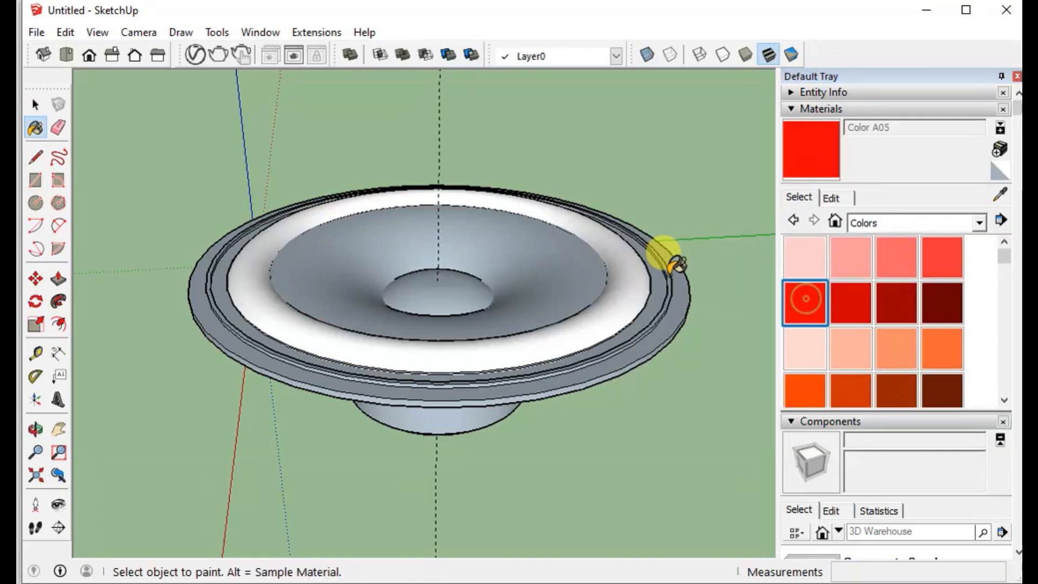
{"action": "left_click", "coordinate": [559, 276]}
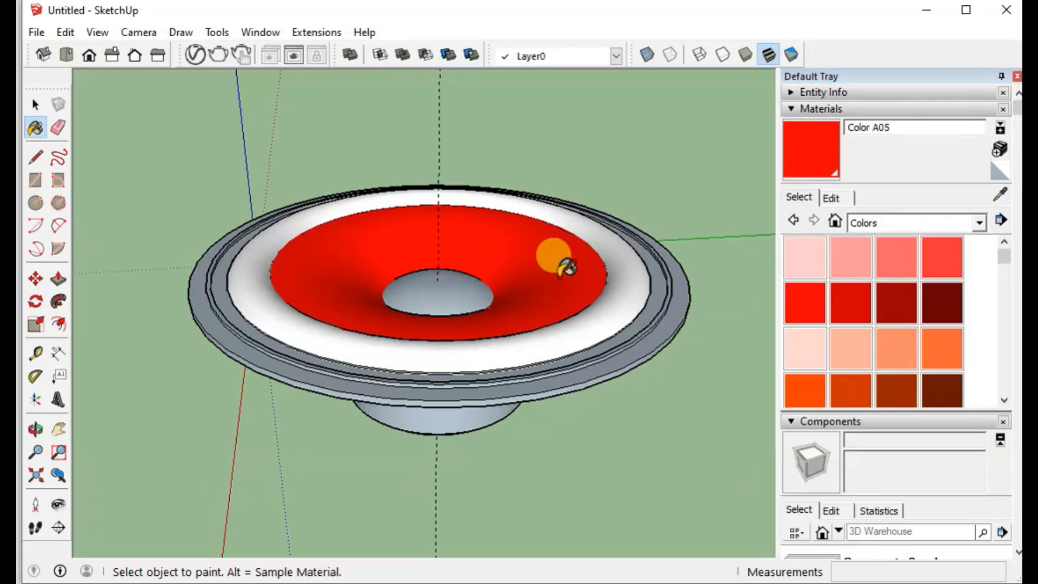
Paint the loudspeaker's surround with dark green Color G08 and the outer basket rim with pale blue Color H01
{"action": "scroll", "coordinate": [903, 325], "scroll_direction": "down", "scroll_amount": 15}
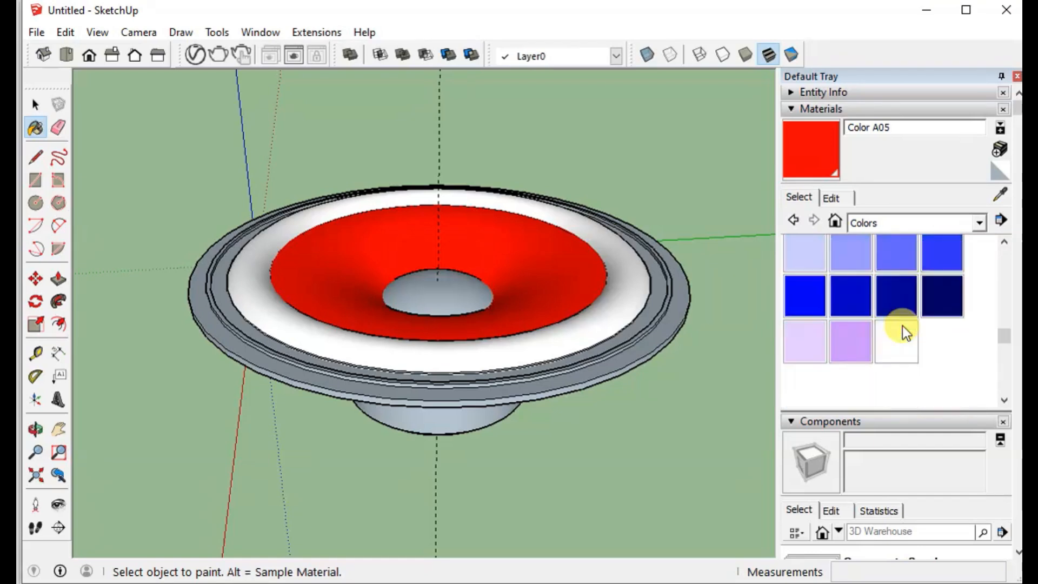
{"action": "scroll", "coordinate": [902, 325], "scroll_direction": "up", "scroll_amount": 3}
{"action": "scroll", "coordinate": [903, 326], "scroll_direction": "up", "scroll_amount": 2}
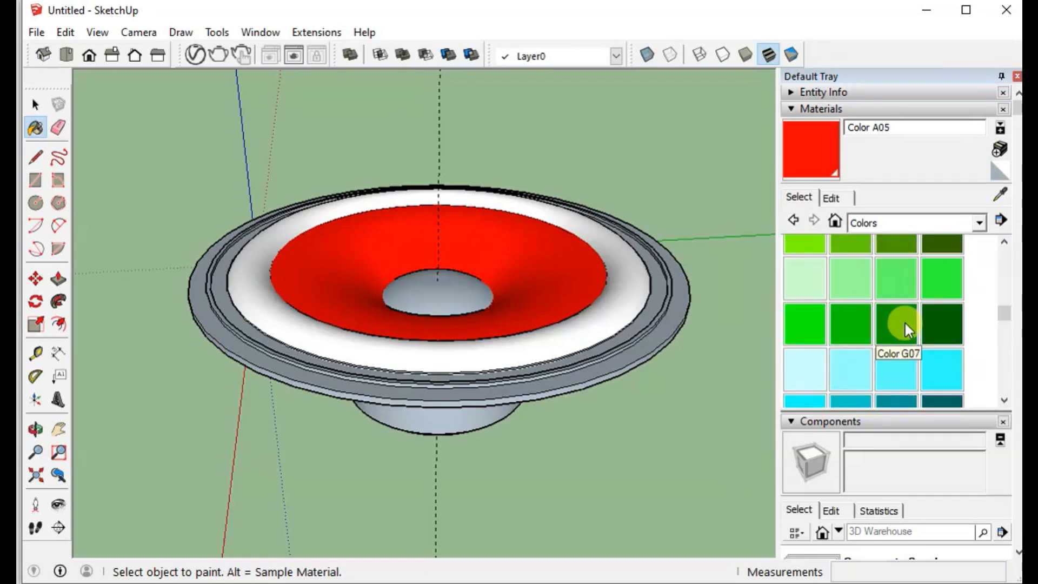
{"action": "left_click", "coordinate": [952, 326]}
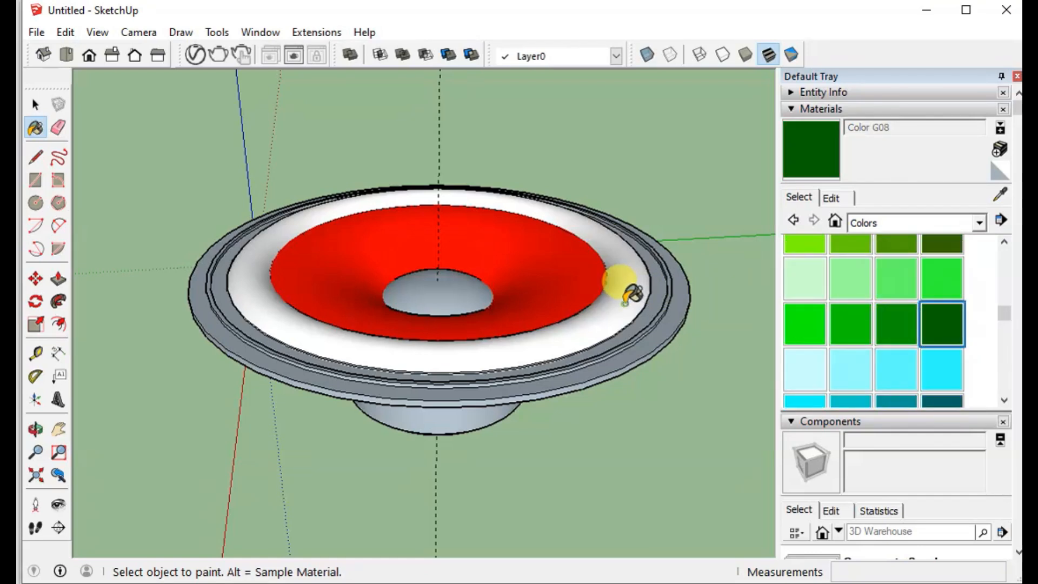
{"action": "left_click", "coordinate": [627, 297]}
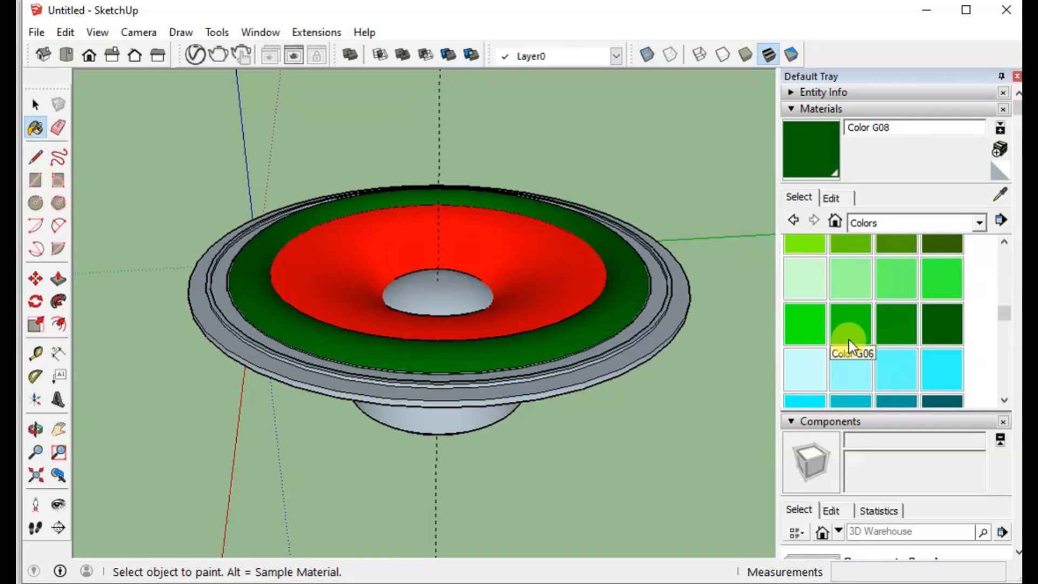
{"action": "left_click", "coordinate": [809, 358]}
{"action": "left_click", "coordinate": [668, 305]}
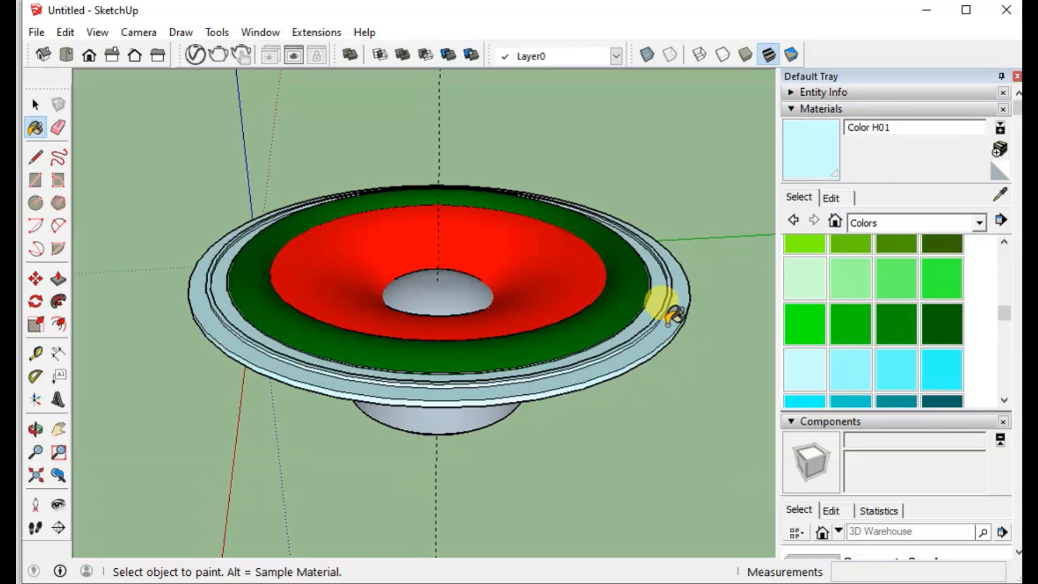
Paint the magnet ring beneath the basket with the black swatch from the Colors collection
{"action": "mouse_move", "coordinate": [562, 348]}
{"action": "middle_mouse_down"}
{"action": "mouse_move", "coordinate": [551, 357]}
{"action": "mouse_move", "coordinate": [551, 201]}
{"action": "middle_mouse_up"}
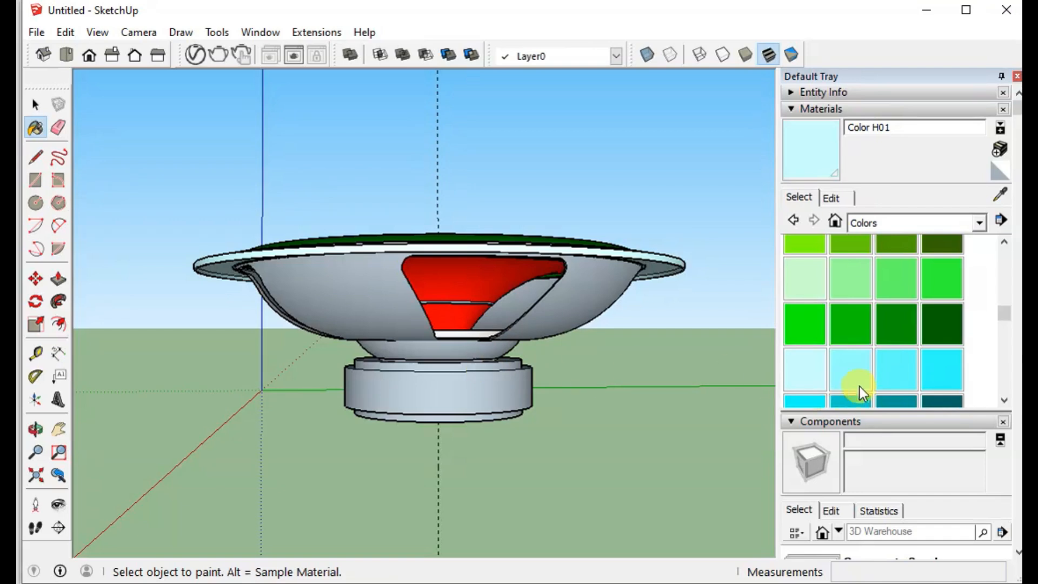
{"action": "scroll", "coordinate": [883, 371], "scroll_direction": "down", "scroll_amount": 6}
{"action": "scroll", "coordinate": [881, 357], "scroll_direction": "up", "scroll_amount": 2}
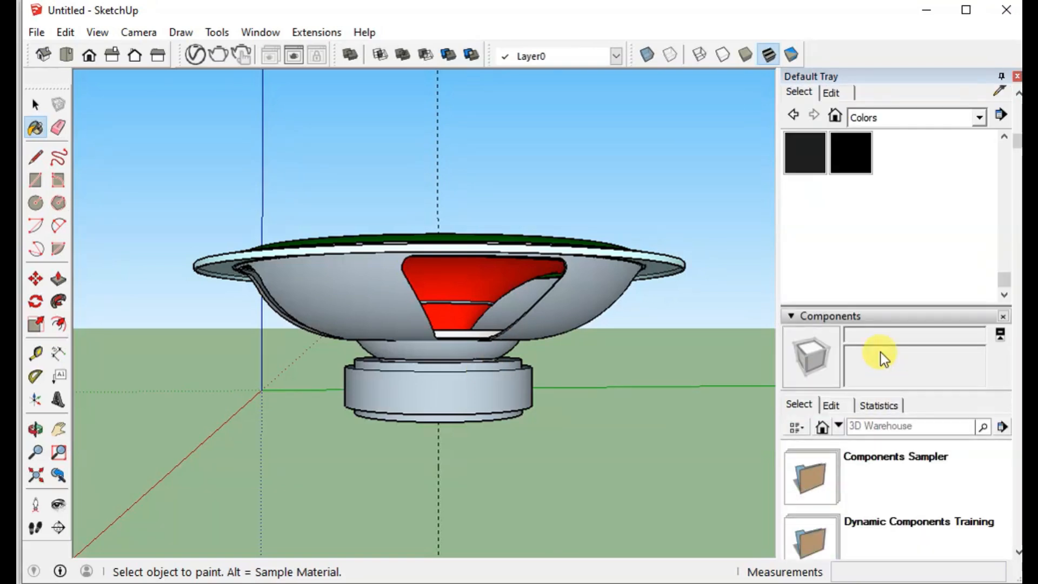
{"action": "left_click", "coordinate": [511, 384]}
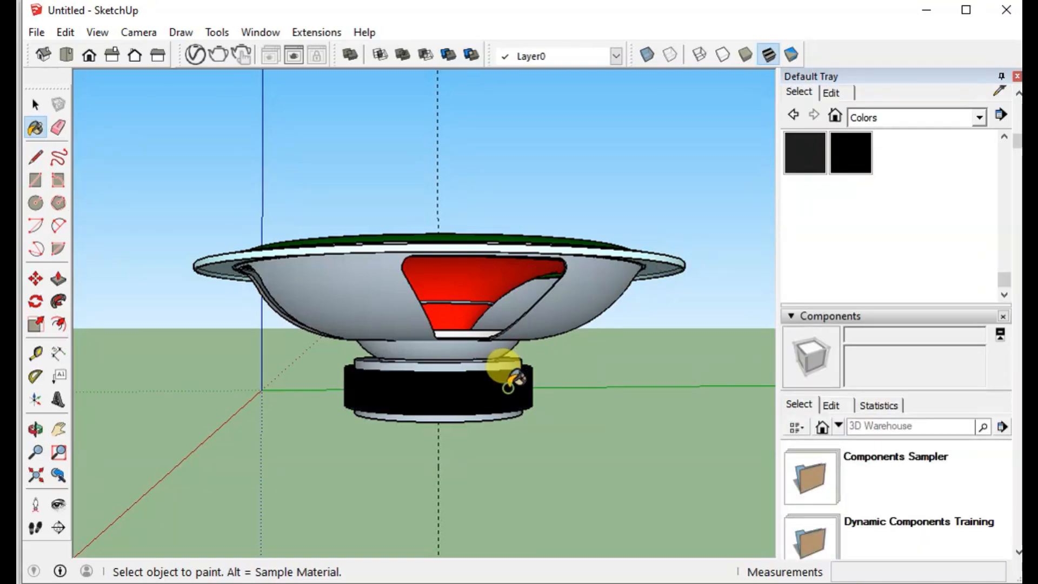
Paint the plates above and below the black magnet with a pale green from the Colors collection
{"action": "scroll", "coordinate": [853, 254], "scroll_direction": "up", "scroll_amount": 3}
{"action": "scroll", "coordinate": [852, 255], "scroll_direction": "down", "scroll_amount": 2}
{"action": "scroll", "coordinate": [853, 254], "scroll_direction": "up", "scroll_amount": 2}
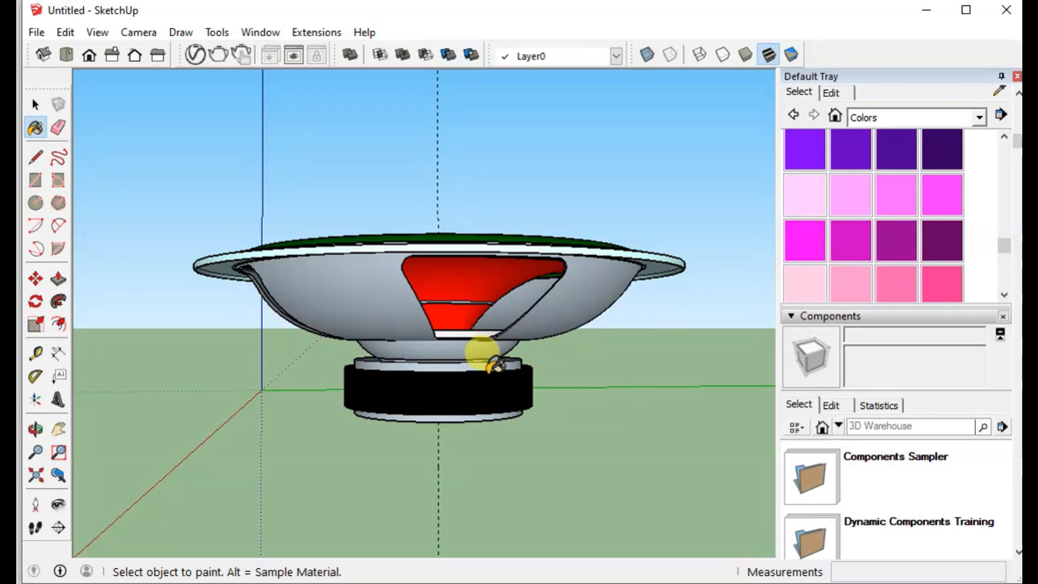
{"action": "scroll", "coordinate": [885, 247], "scroll_direction": "up", "scroll_amount": 2}
{"action": "scroll", "coordinate": [885, 247], "scroll_direction": "up", "scroll_amount": 3}
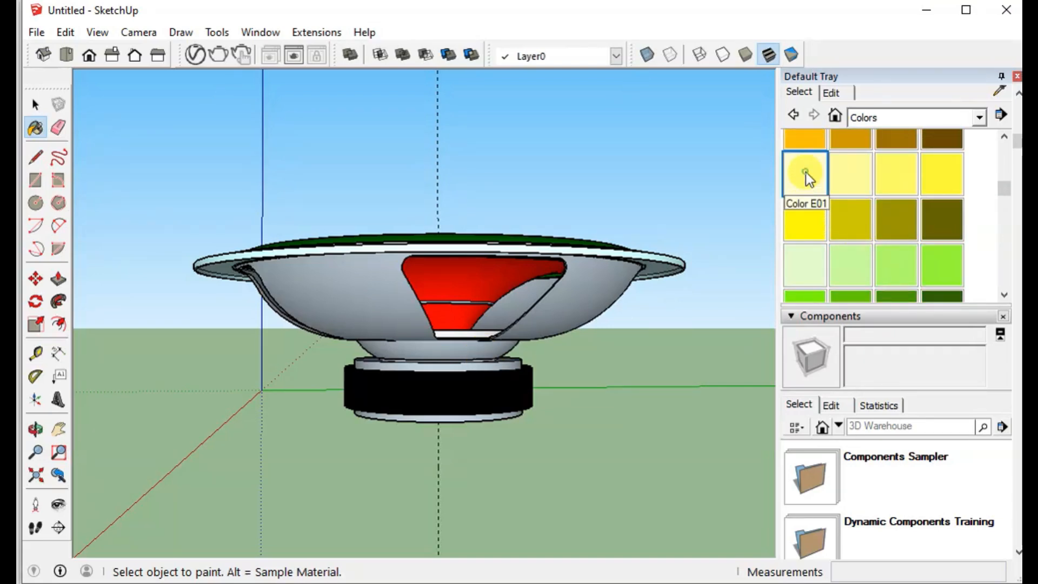
{"action": "left_click", "coordinate": [805, 247]}
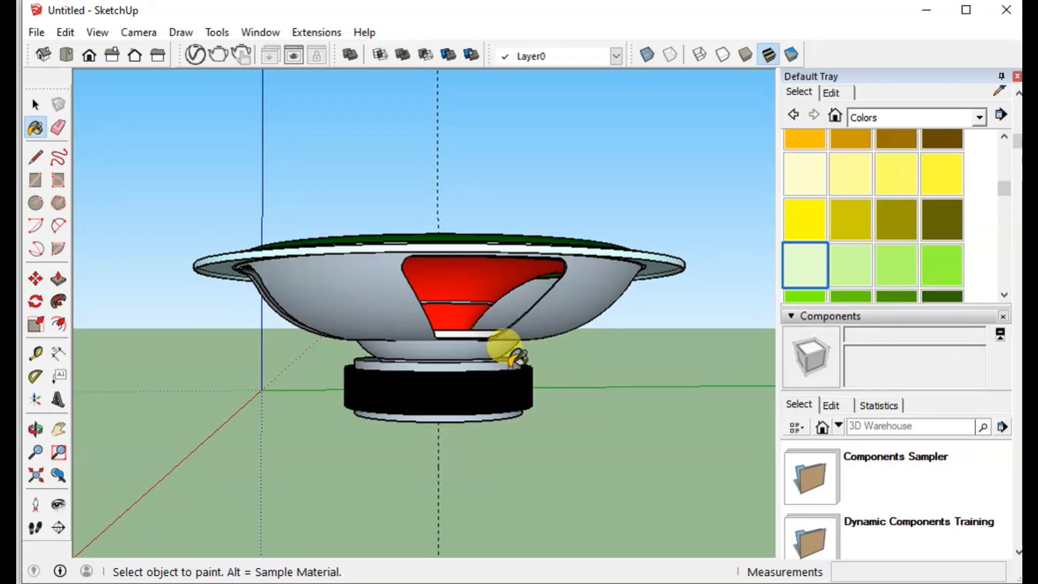
{"action": "left_click", "coordinate": [511, 363]}
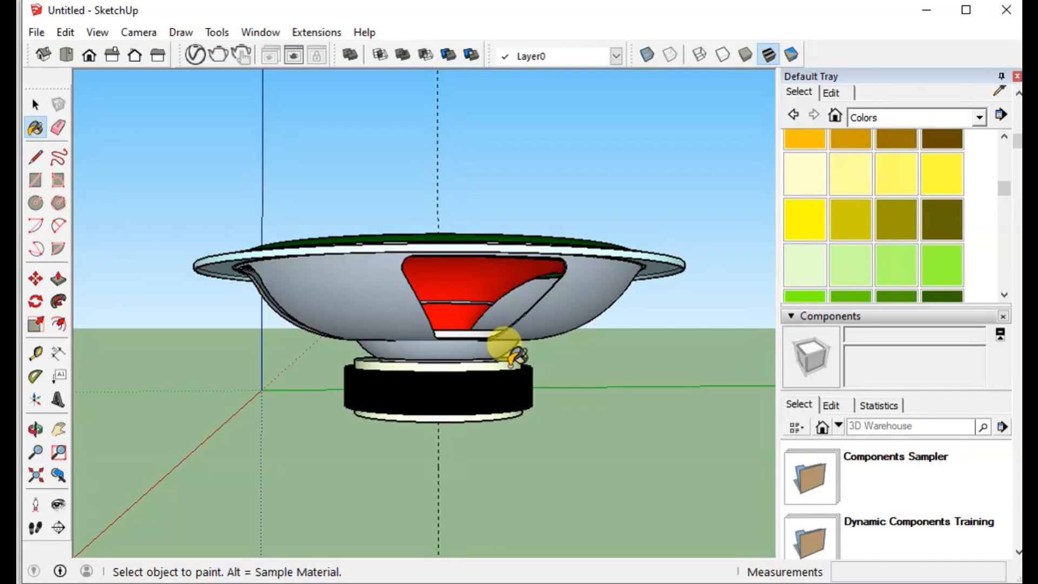
Paint the corrugated spider inside the basket with a bright pink from the Colors collection
{"action": "scroll", "coordinate": [456, 297], "scroll_direction": "down", "scroll_amount": 1}
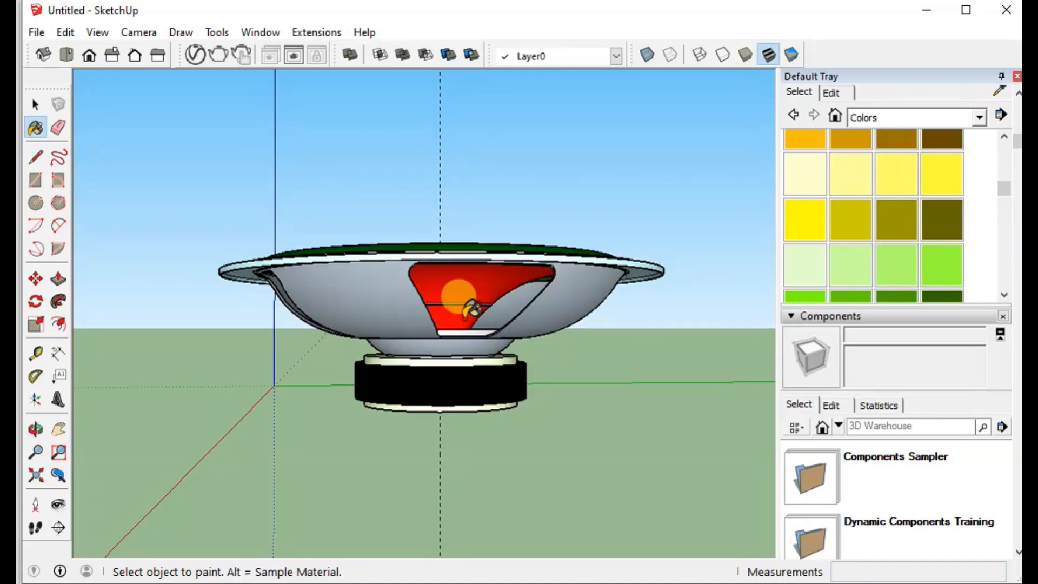
{"action": "middle_click_drag", "start_coordinate": [470, 310], "coordinate": [519, 330]}
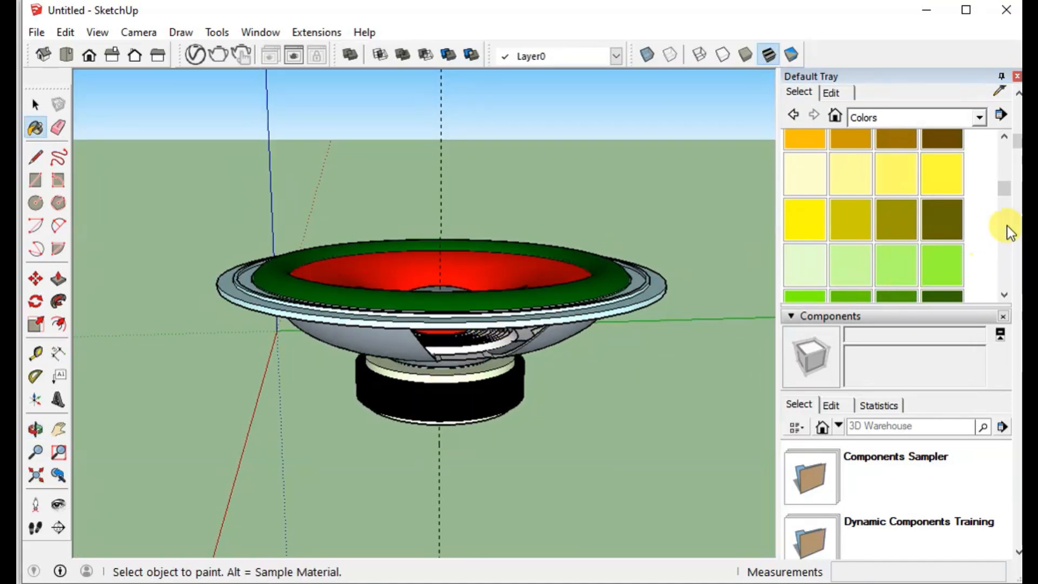
{"action": "left_click_drag", "start_coordinate": [1004, 193], "coordinate": [1005, 258]}
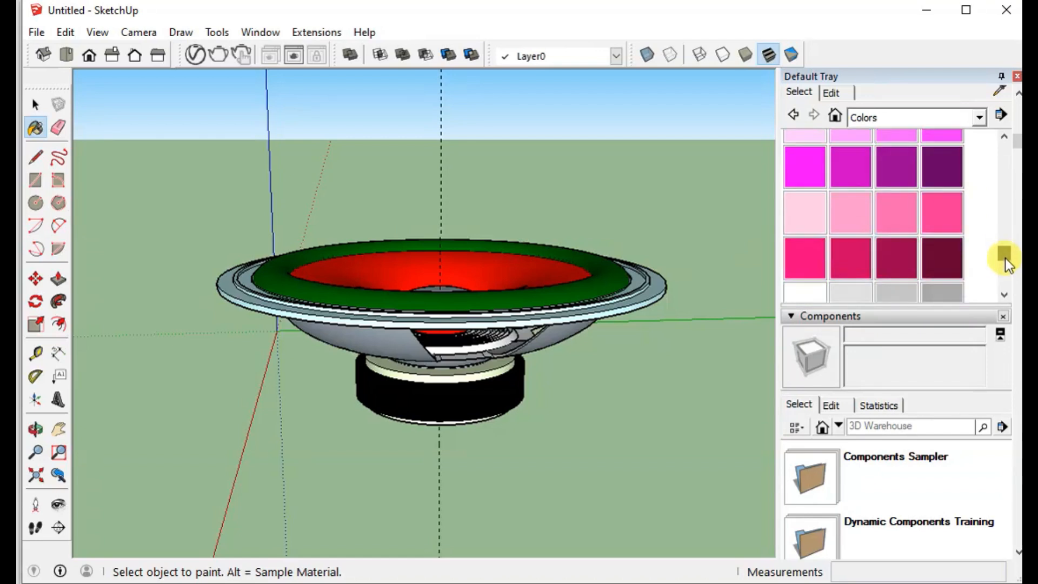
{"action": "left_click", "coordinate": [859, 189]}
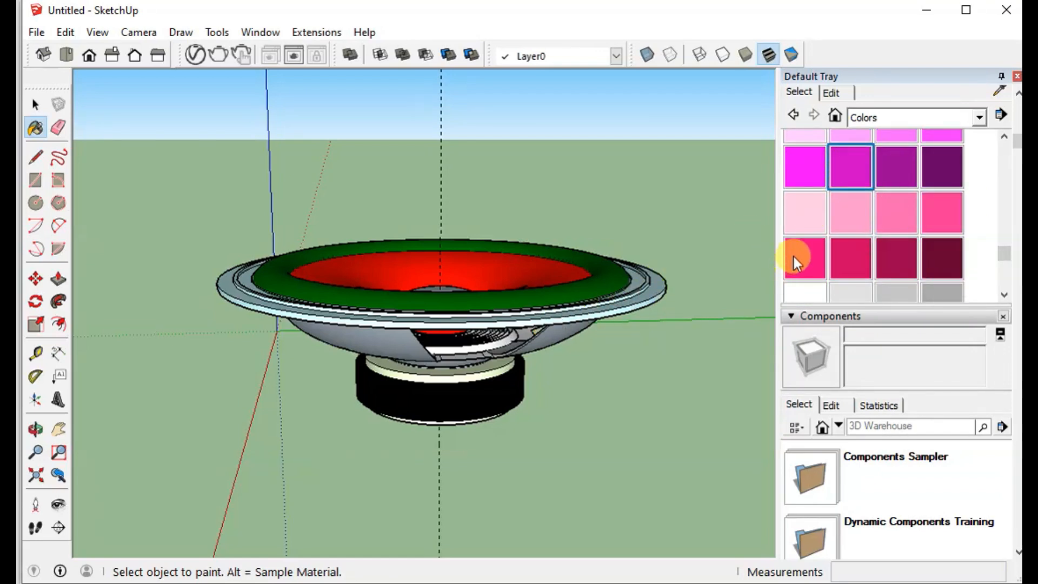
{"action": "left_click", "coordinate": [806, 248]}
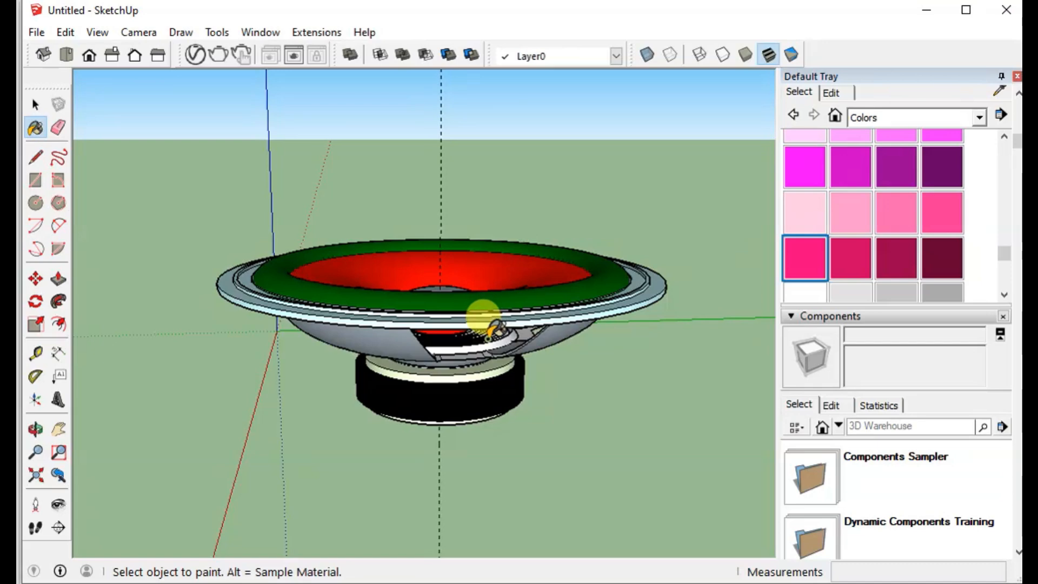
Paint the dust cap at the centre of the red cone with a dark grey from the Colors collection
{"action": "mouse_move", "coordinate": [489, 340]}
{"action": "middle_mouse_down"}
{"action": "mouse_move", "coordinate": [463, 290]}
{"action": "mouse_move", "coordinate": [371, 343]}
{"action": "mouse_move", "coordinate": [371, 419]}
{"action": "mouse_move", "coordinate": [394, 503]}
{"action": "mouse_move", "coordinate": [422, 433]}
{"action": "middle_mouse_up"}
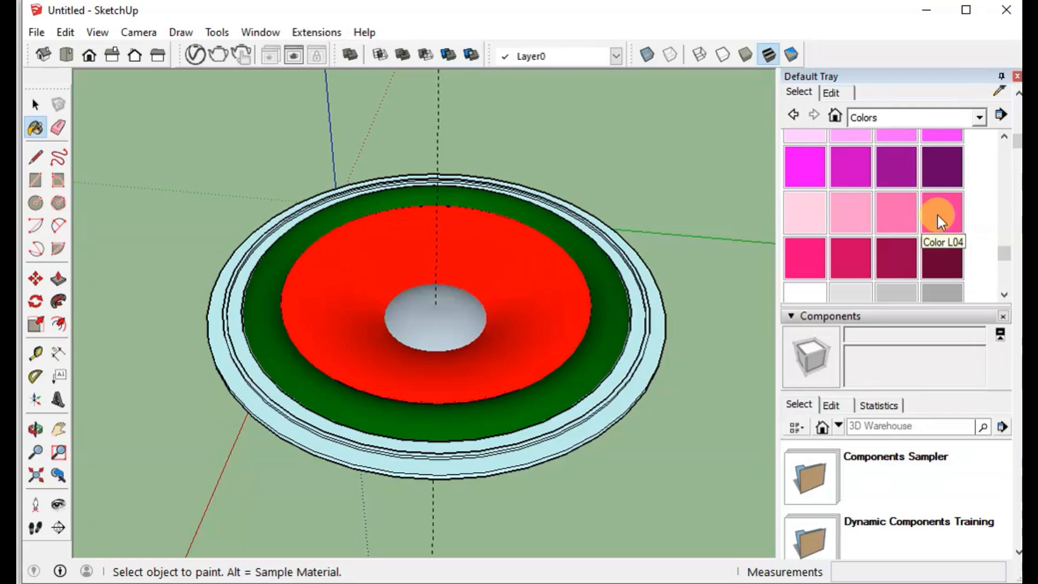
{"action": "mouse_move", "coordinate": [1004, 252]}
{"action": "left_mouse_down"}
{"action": "mouse_move", "coordinate": [1005, 278]}
{"action": "mouse_move", "coordinate": [1006, 267]}
{"action": "left_mouse_up"}
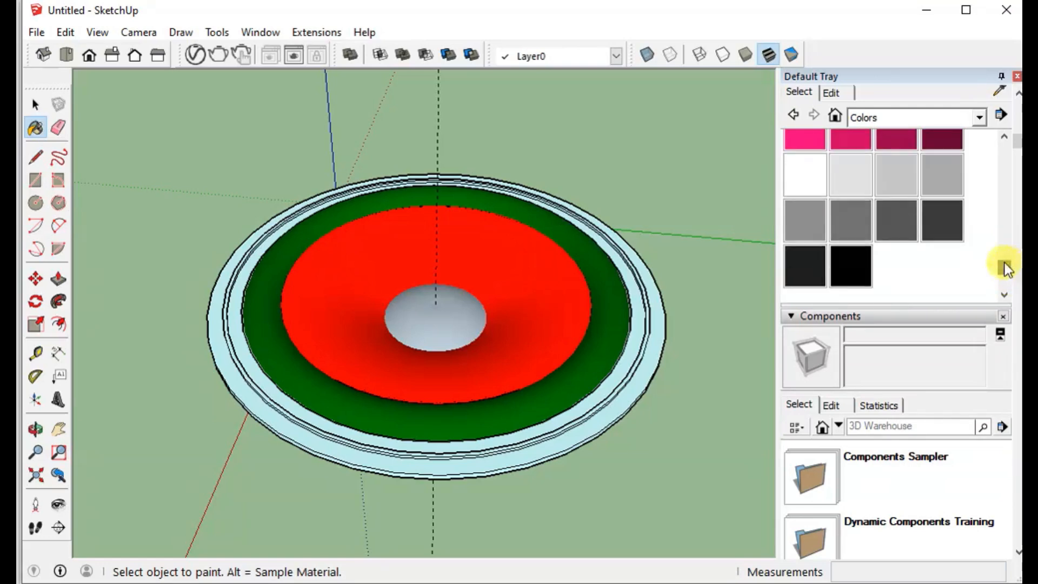
{"action": "left_click", "coordinate": [462, 302]}
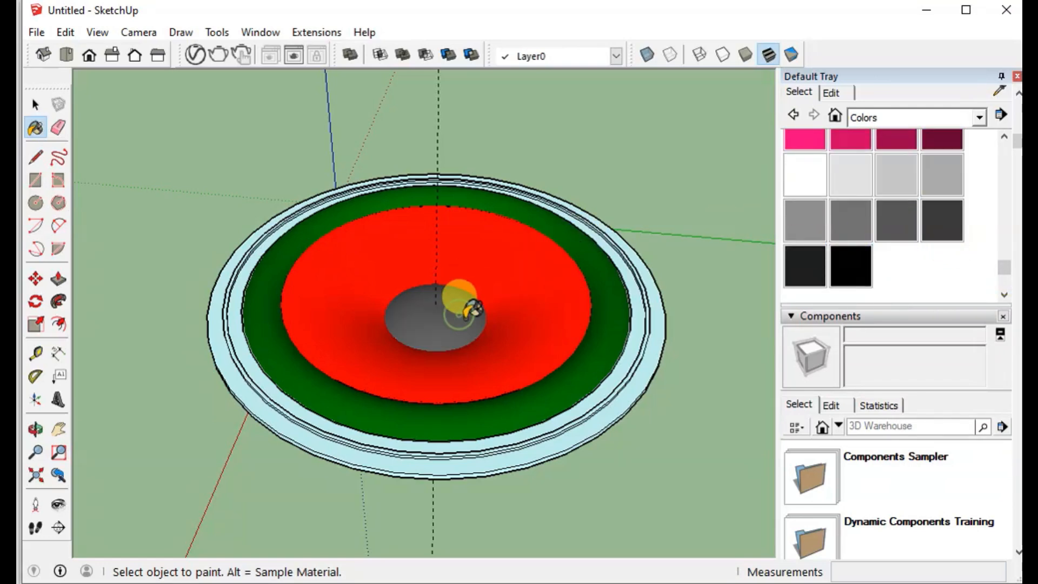
Examine the painted loudspeaker from below, from the side and from above
{"action": "middle_click_drag", "start_coordinate": [683, 363], "coordinate": [530, 365]}
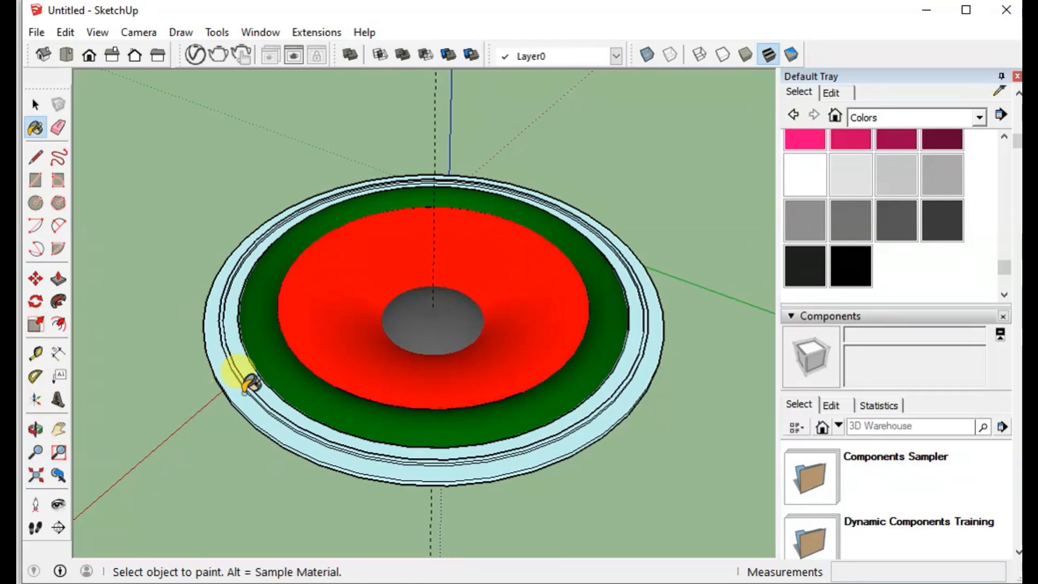
{"action": "left_click_drag", "start_coordinate": [268, 397], "coordinate": [332, 79]}
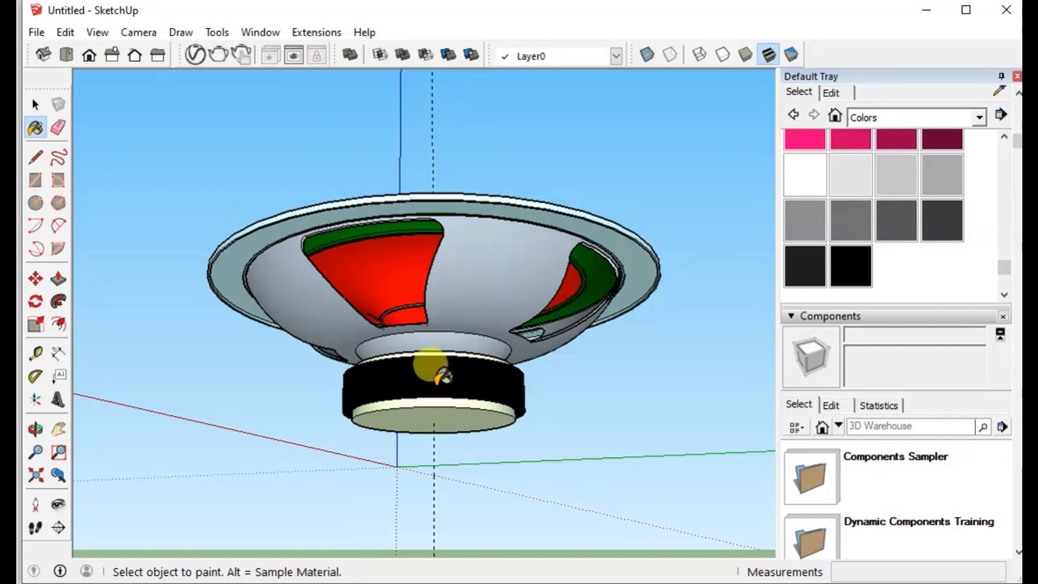
{"action": "middle_click_drag", "start_coordinate": [444, 375], "coordinate": [618, 536]}
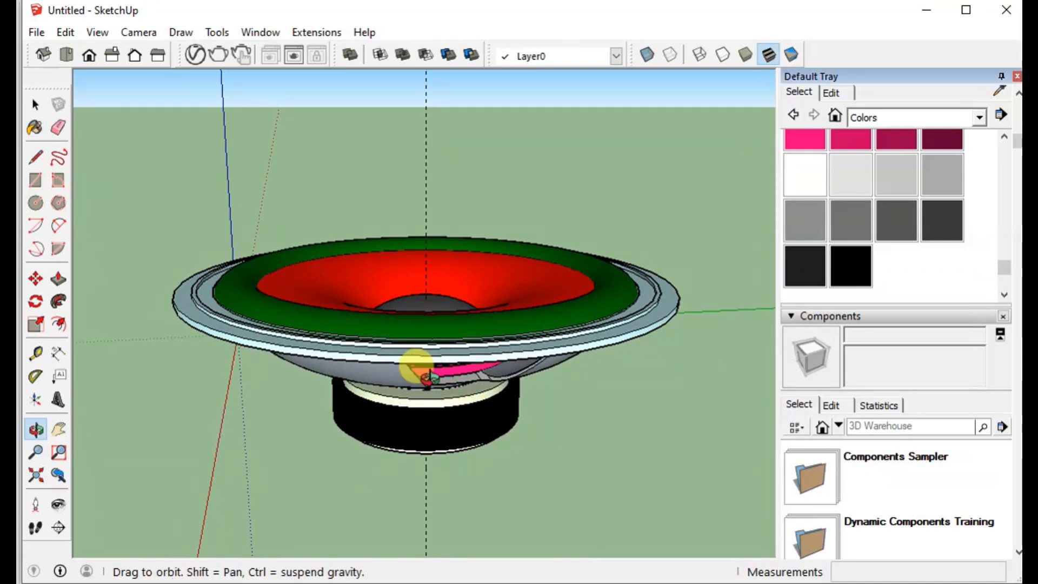
{"action": "mouse_move", "coordinate": [428, 376]}
{"action": "middle_mouse_down"}
{"action": "mouse_move", "coordinate": [621, 470]}
{"action": "mouse_move", "coordinate": [574, 422]}
{"action": "middle_mouse_up"}
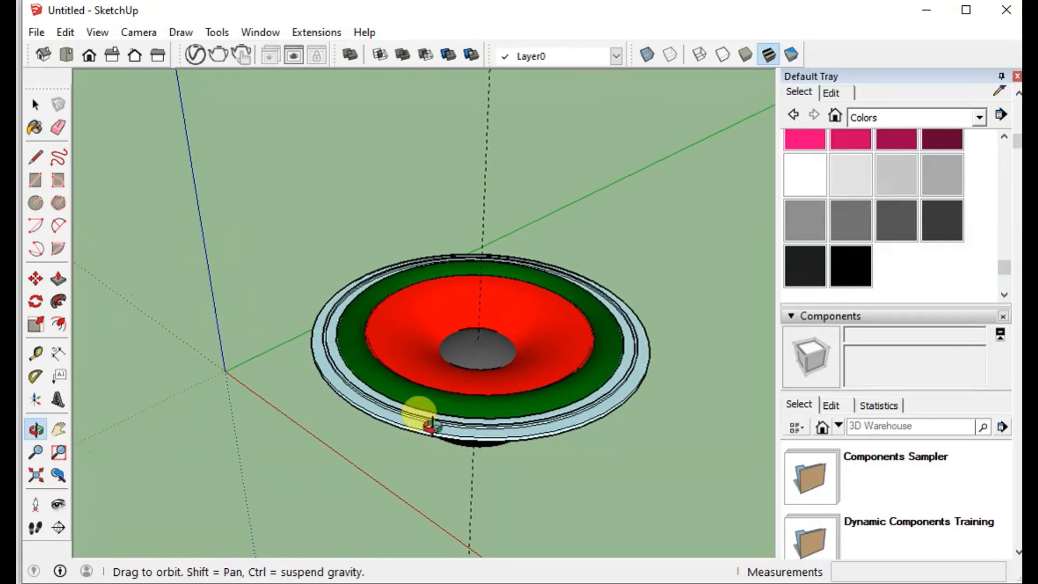
{"action": "middle_click_drag", "start_coordinate": [432, 425], "coordinate": [373, 381]}
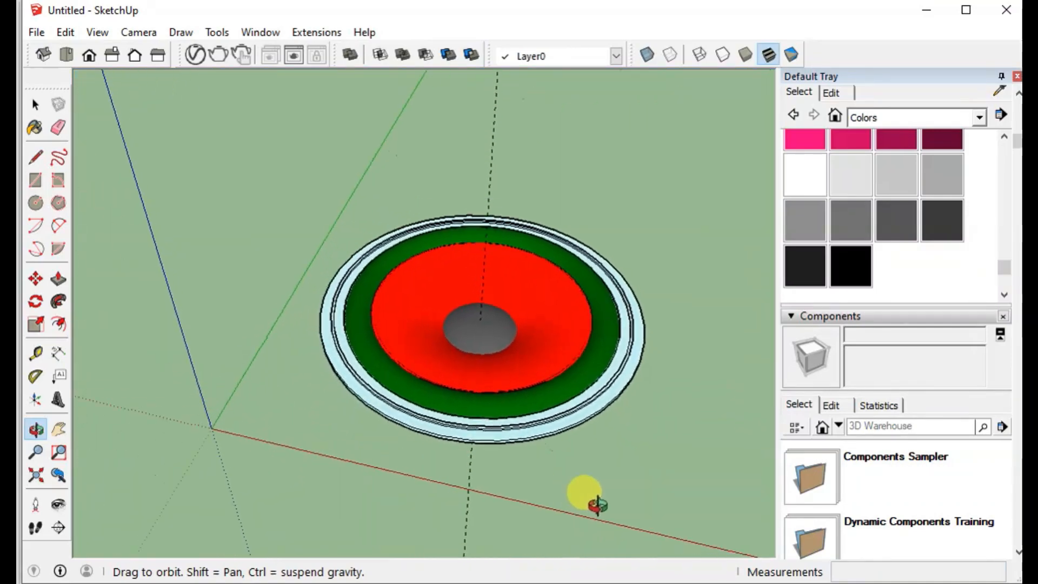